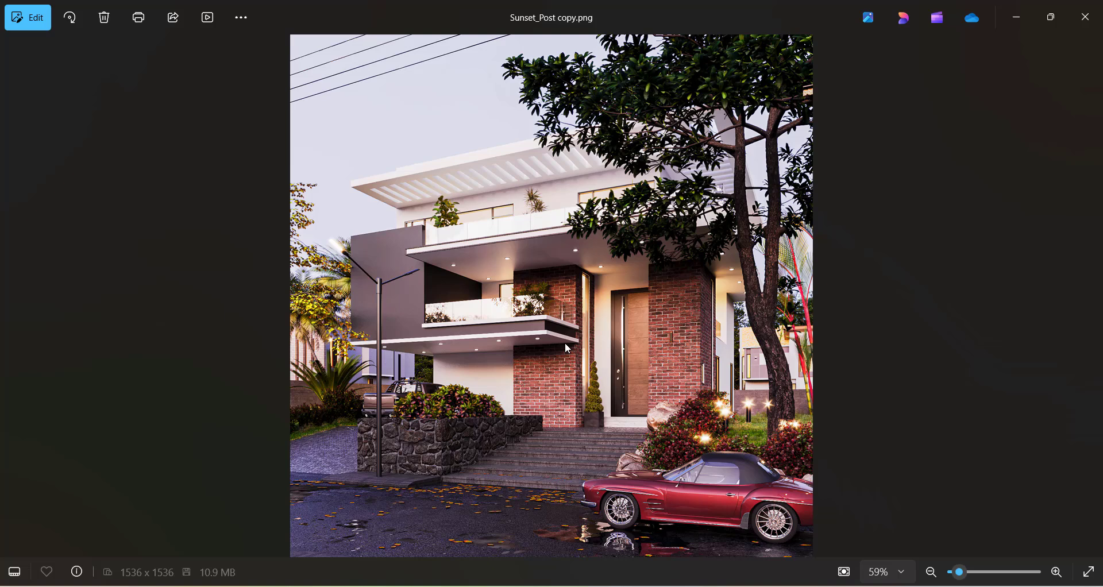
Step: Browse the finished house renders to compare the sunset, overcast and dusk lighting versions
key("Right")
key("Right")
key("Right")
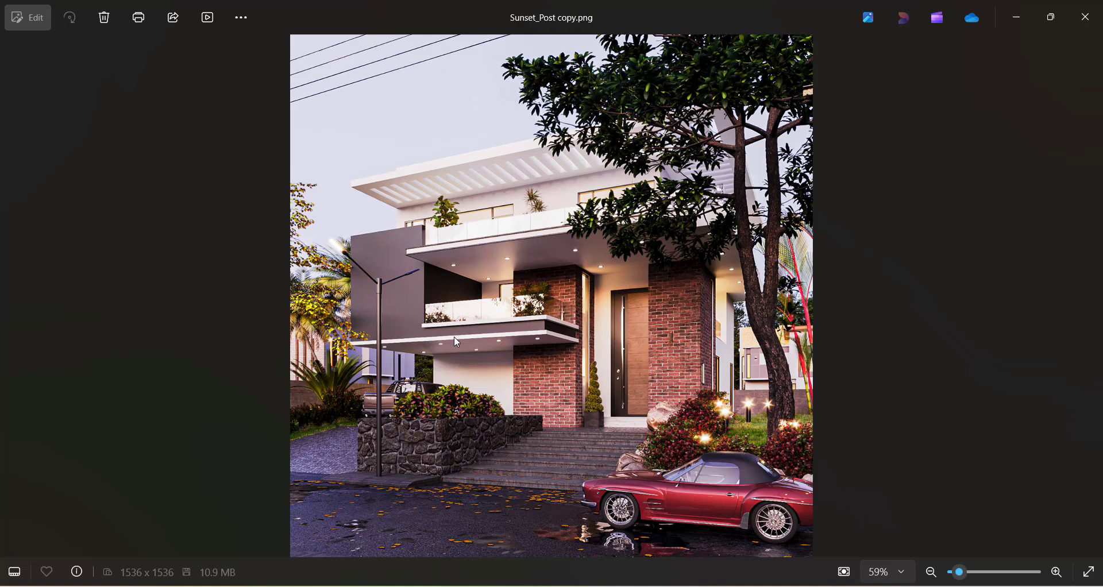
key("Right")
key("Right")
key("Right")
key("Right")
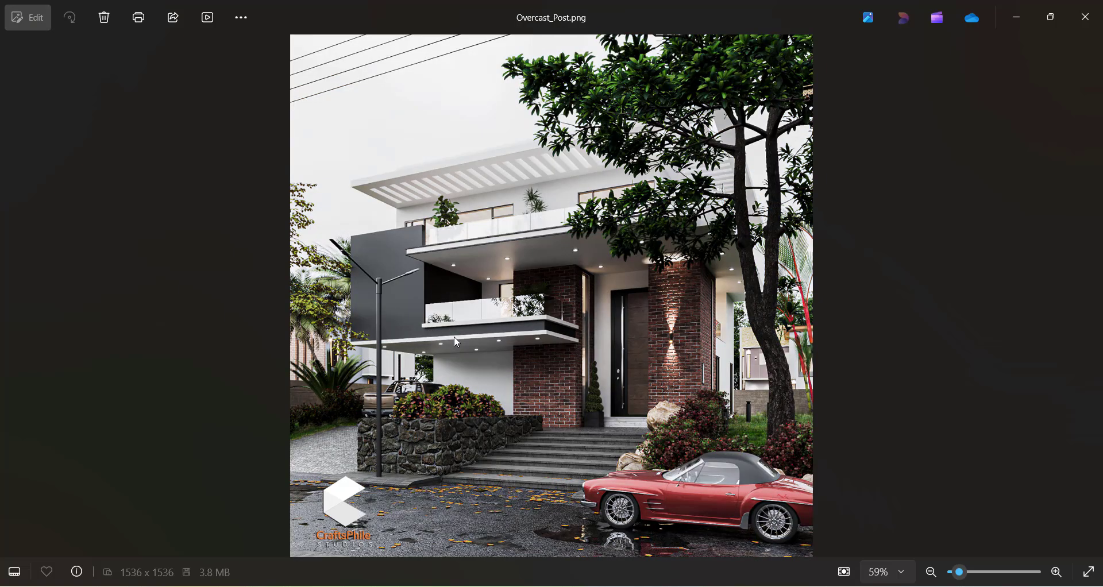
key("Right")
key("Left")
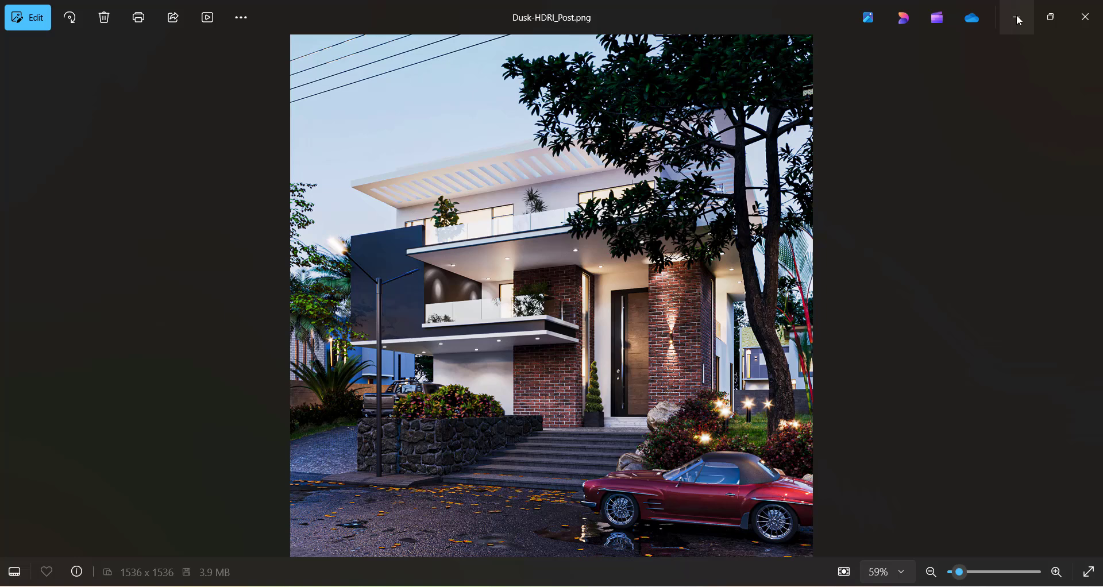
key("Left")
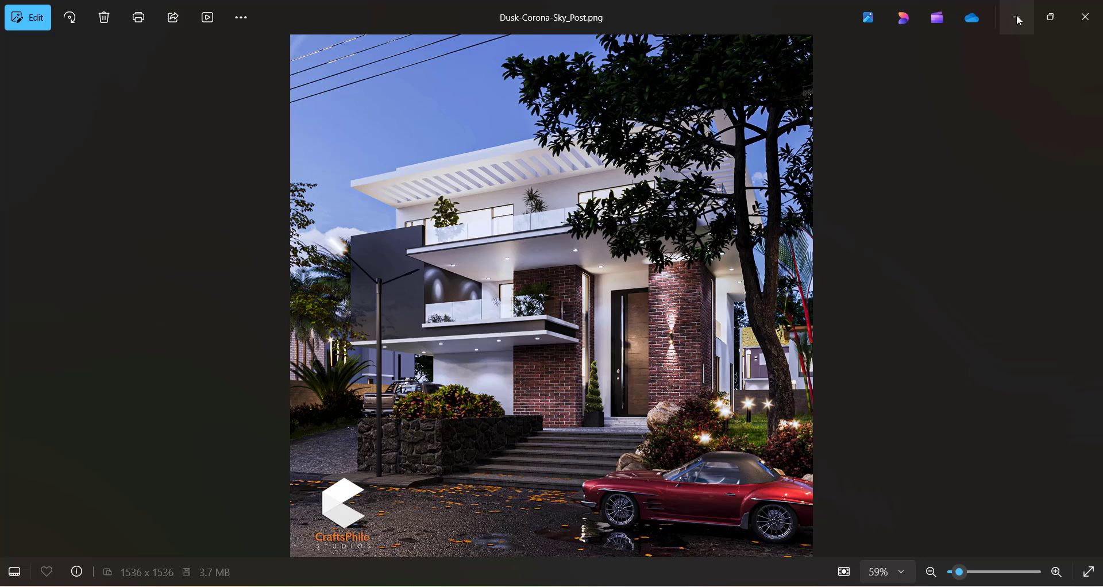
left_click(1019, 21)
left_click_drag(977, 30, 914, 80)
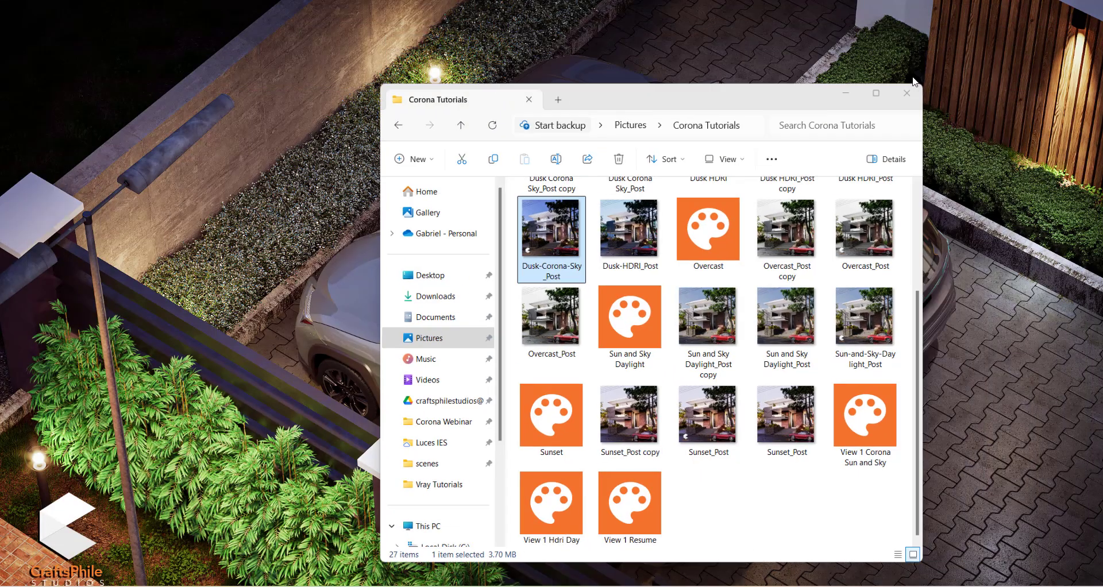
Step: Switch to 3ds Max, minimize the Corona message, Render Setup and Layer Explorer windows, and reposition the Corona frame buffer
mouse_move(553, 586)
left_click(475, 586)
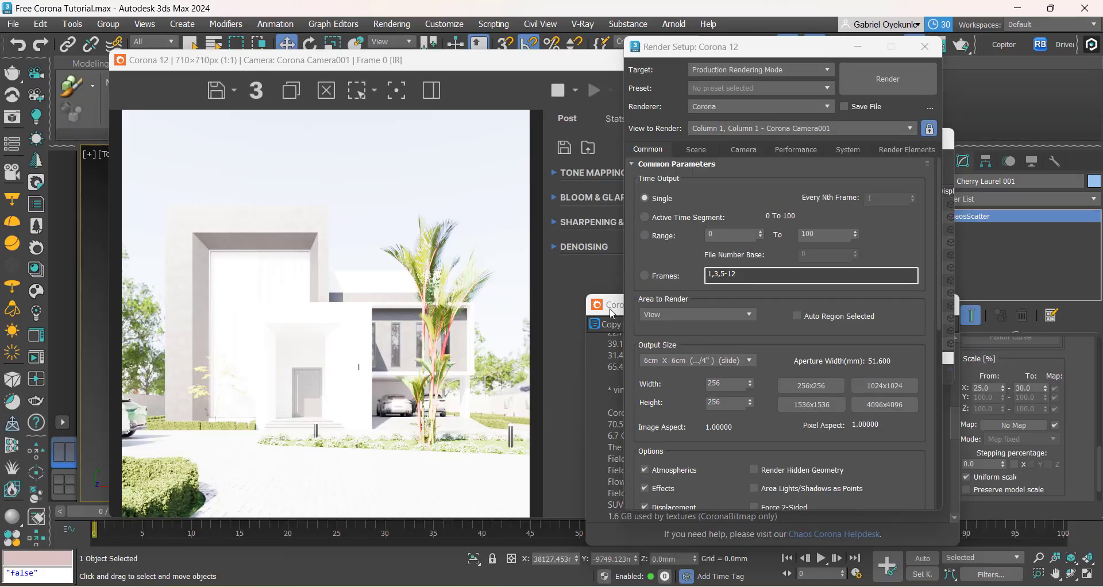
left_click_drag(609, 308, 391, 324)
left_click(657, 320)
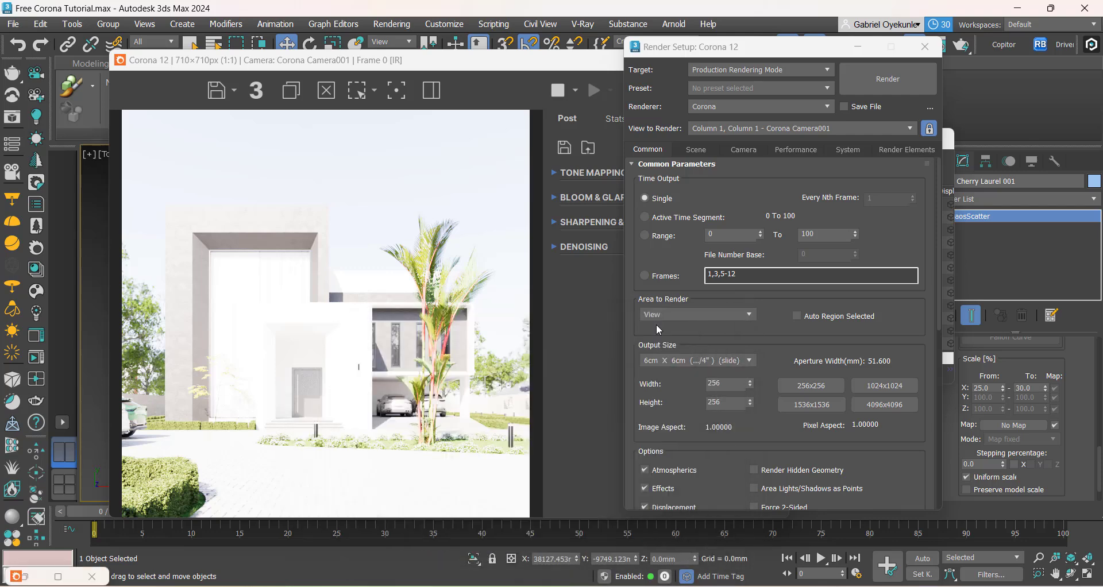
left_click(857, 46)
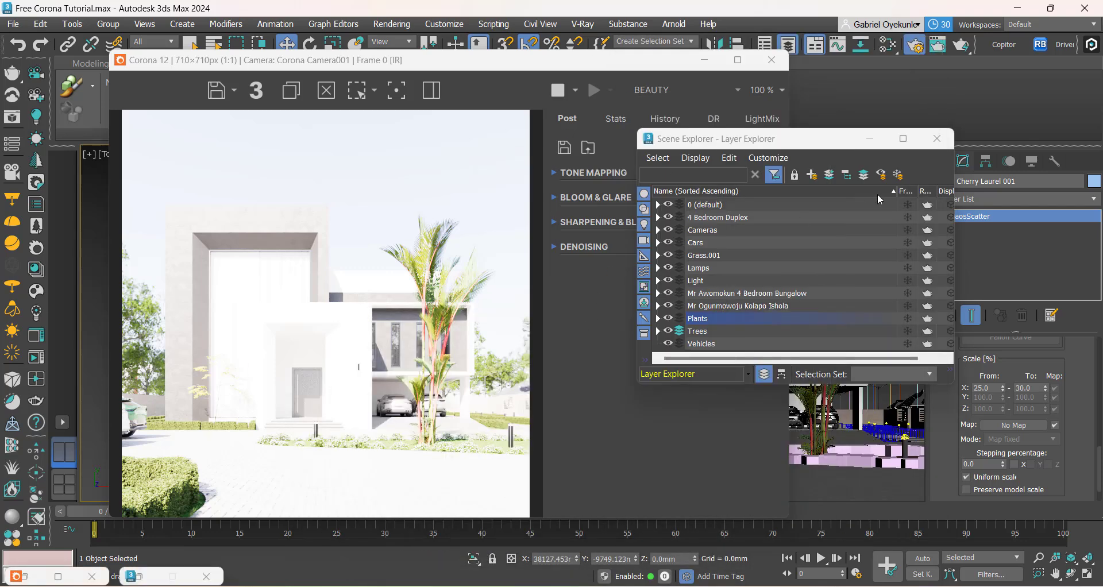
left_click(871, 140)
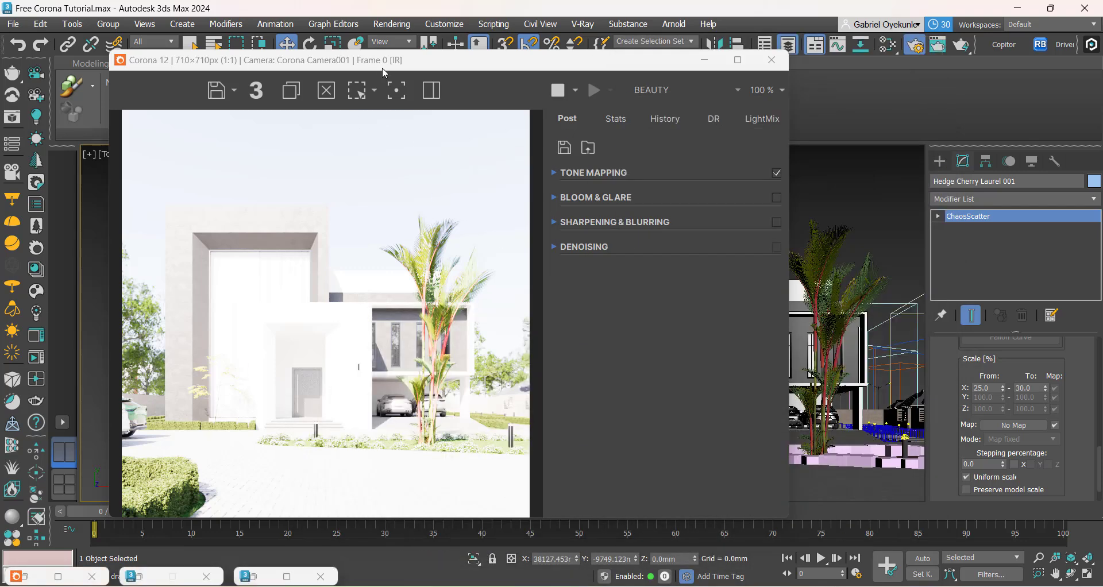
left_click_drag(390, 67, 562, 76)
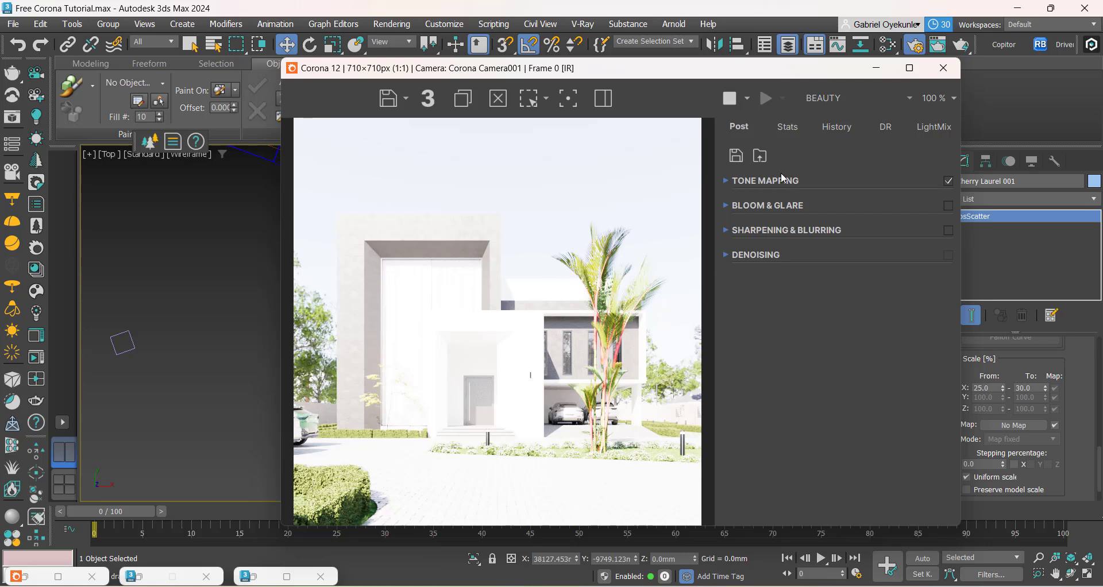
Step: Compare the render with tone mapping and White Balance off and on, and disable the ACES OT operator
left_click(948, 181)
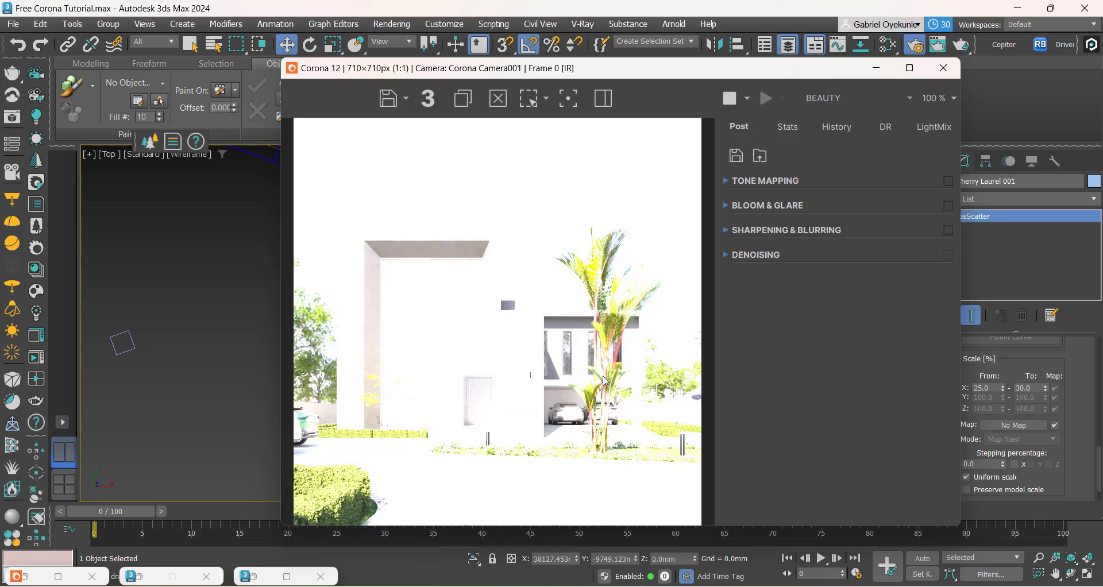
left_click(948, 181)
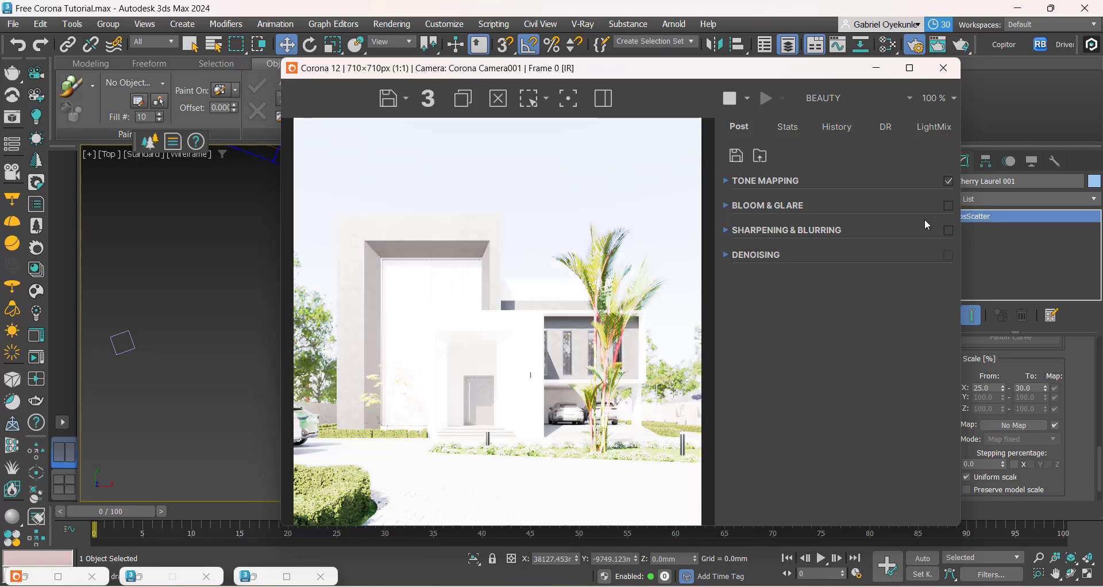
left_click(727, 181)
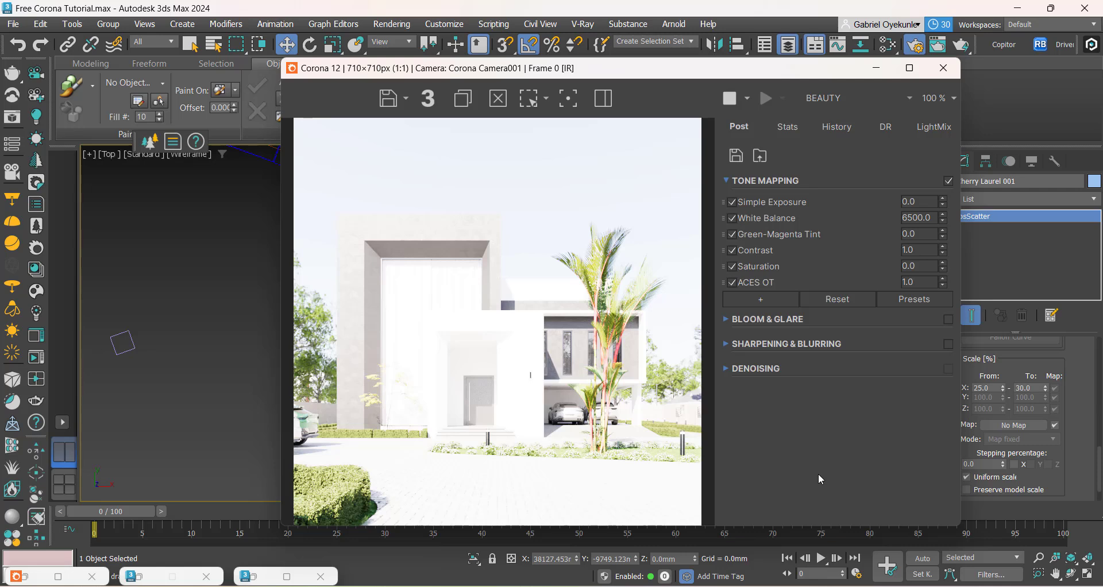
left_click(733, 219)
left_click(732, 219)
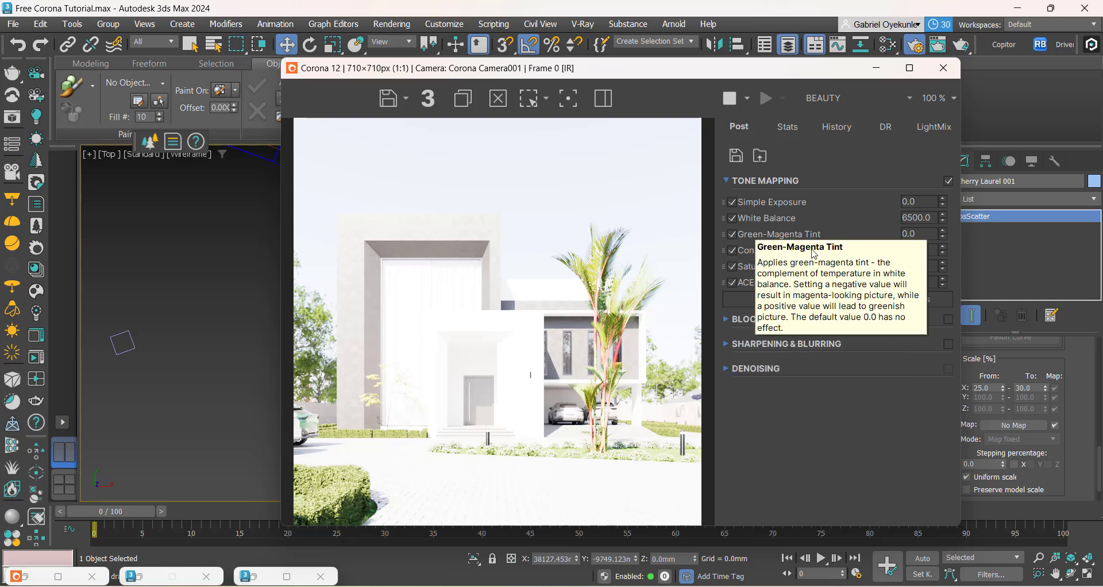
left_click(732, 282)
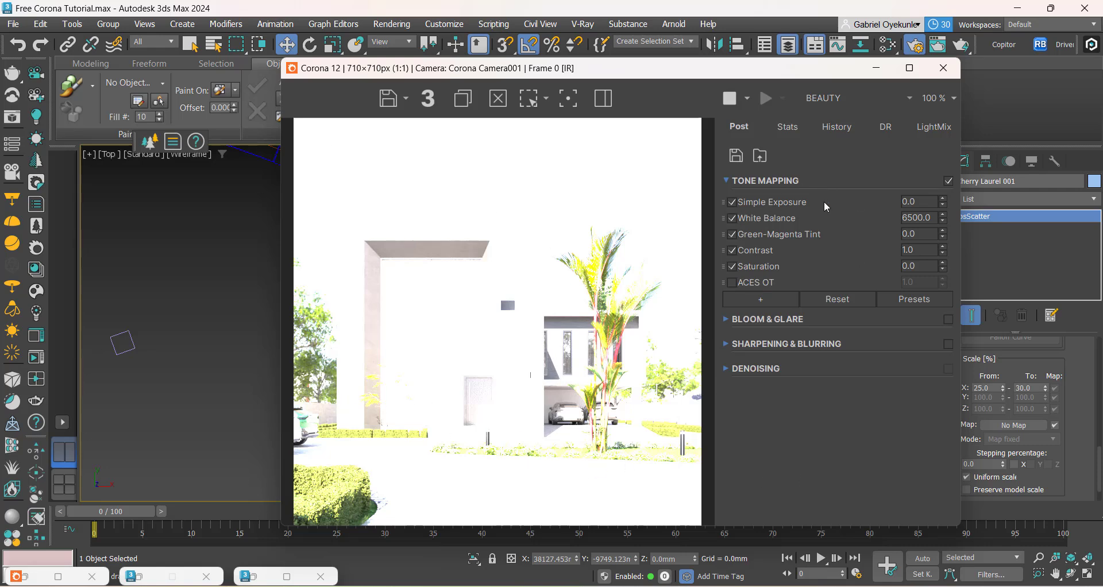
double_click(910, 201)
Step: Examine the under, correct and over exposure reference photo from the Training Pics folder in Pictures, and return to 3ds Max
mouse_move(332, 586)
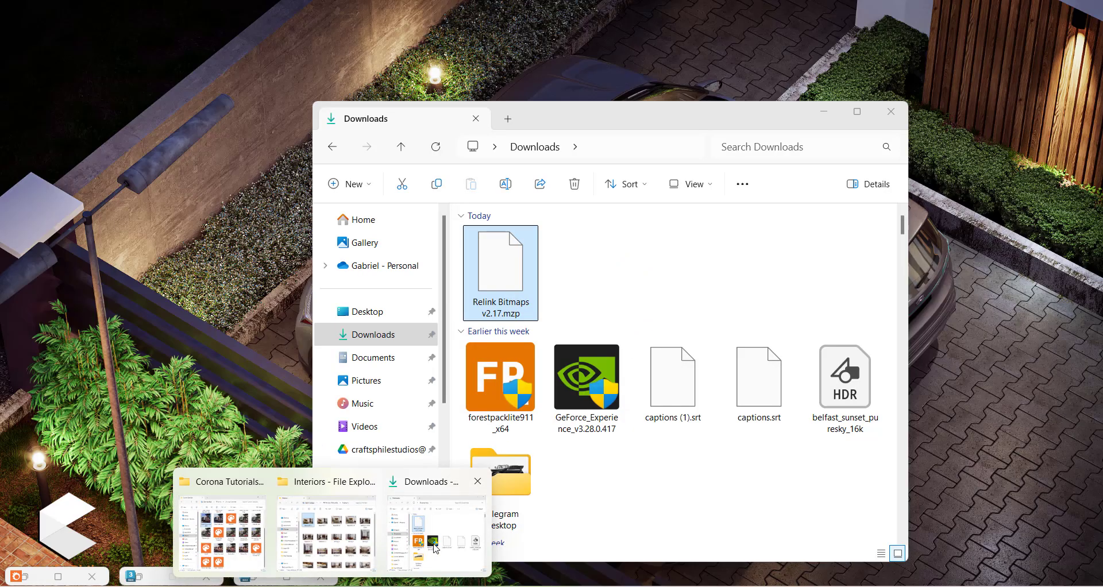
left_click(437, 537)
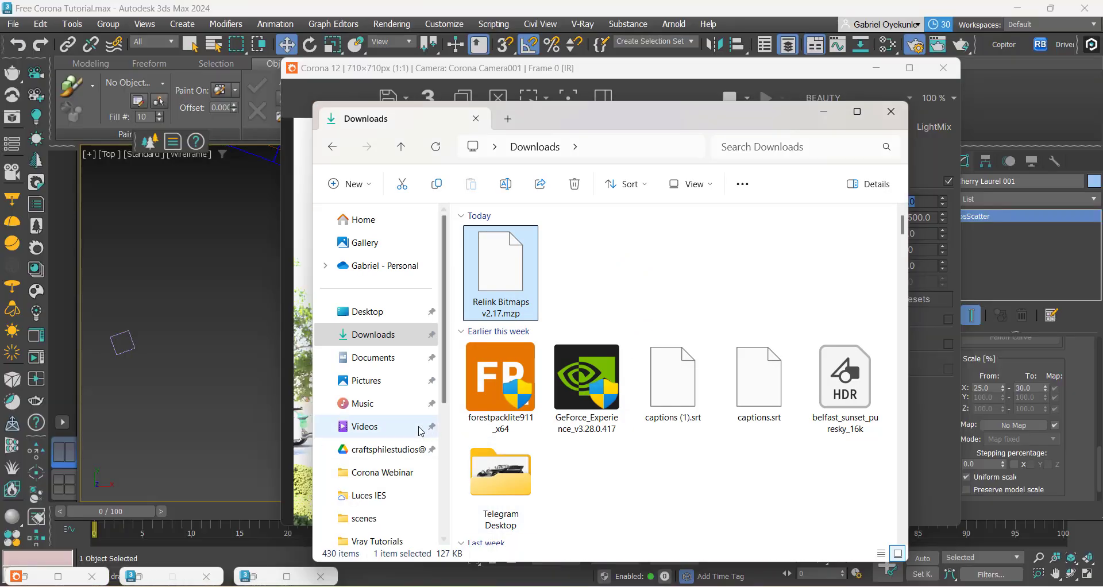
left_click(367, 380)
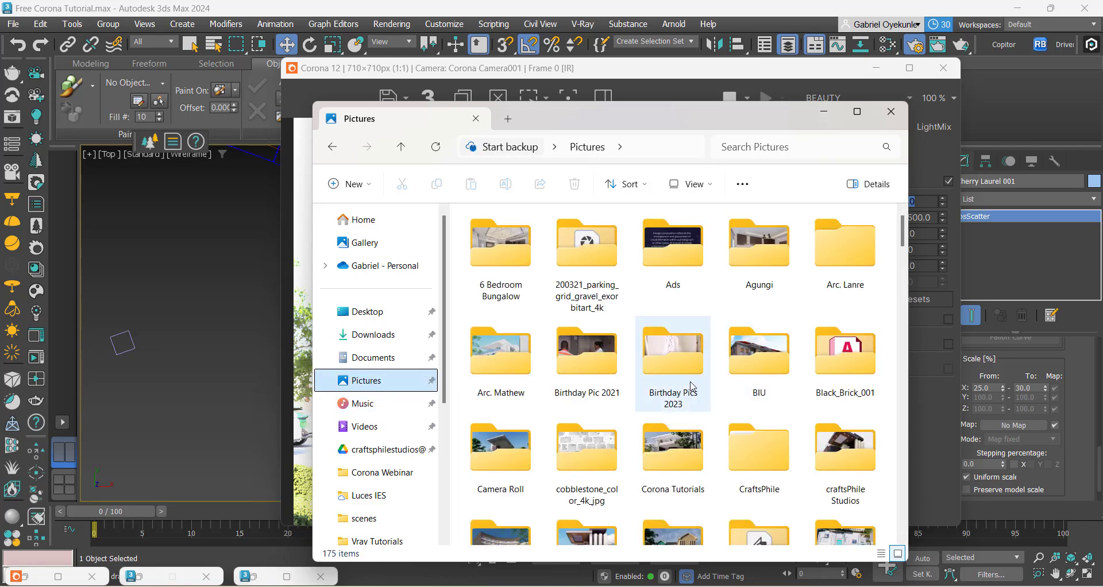
scroll(636, 438, "down", 2)
scroll(636, 439, "down", 10)
double_click(593, 389)
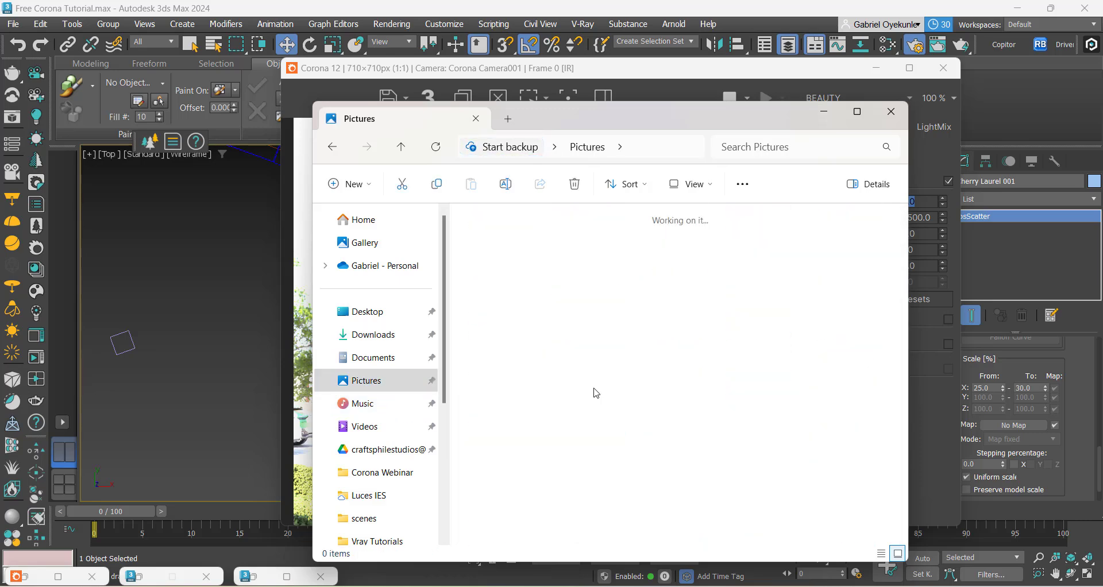
scroll(574, 335, "down", 3)
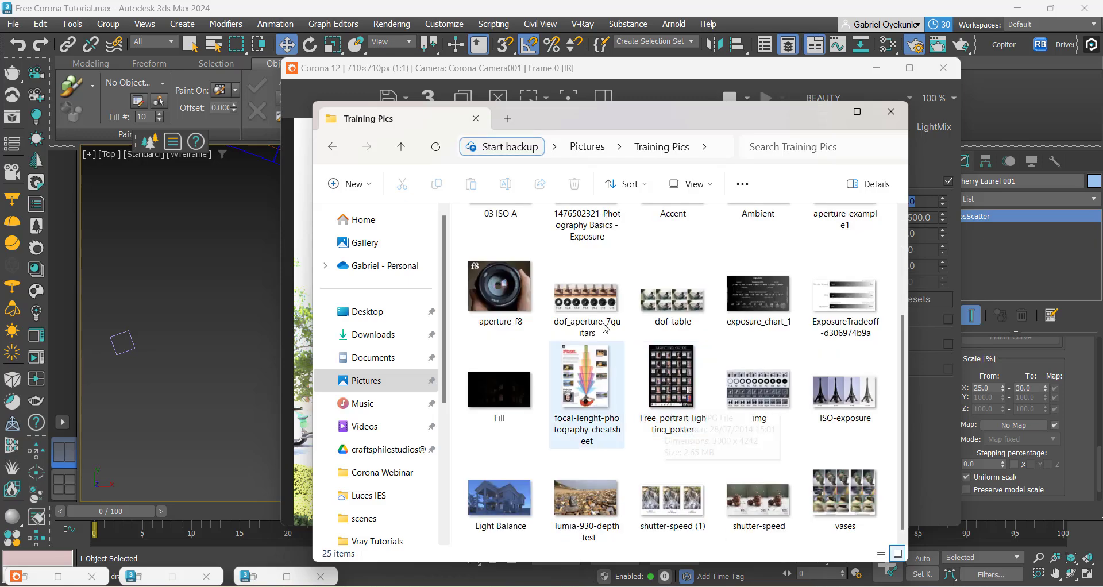
scroll(597, 336, "up", 3)
double_click(597, 336)
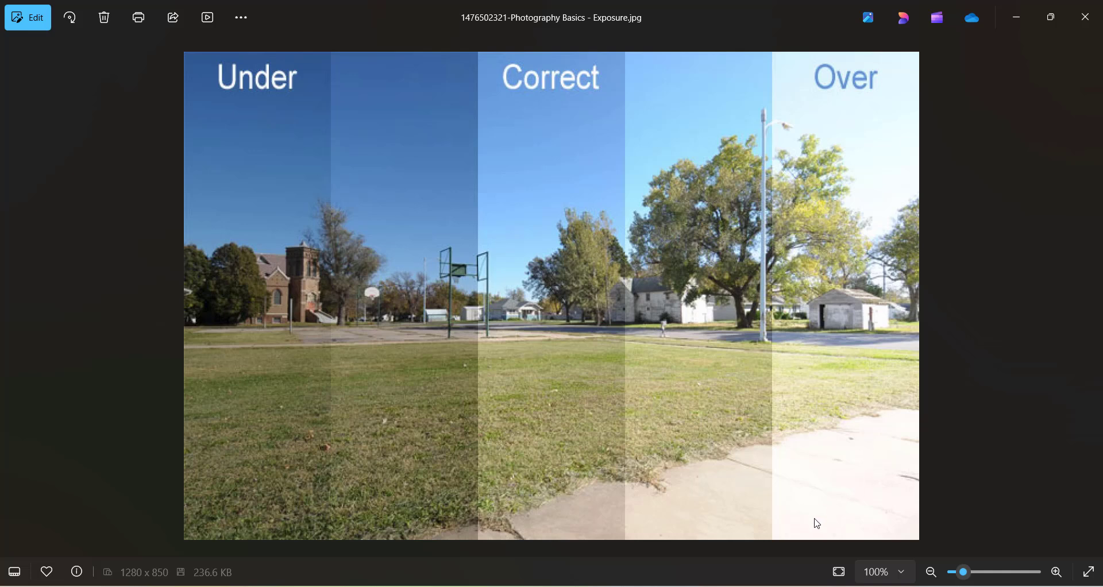
mouse_move(811, 584)
left_click(1016, 17)
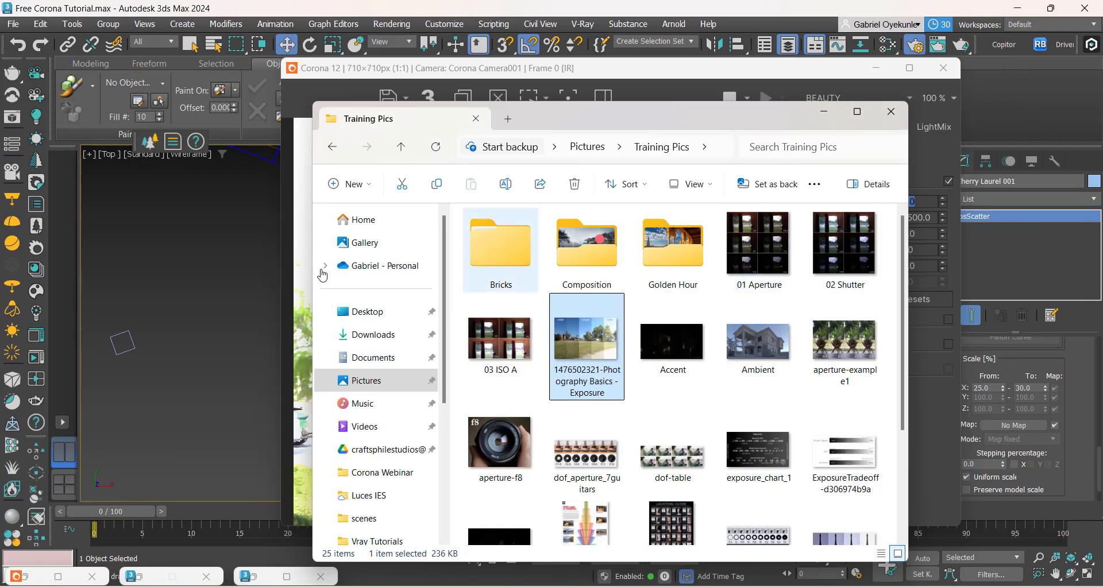
left_click(190, 309)
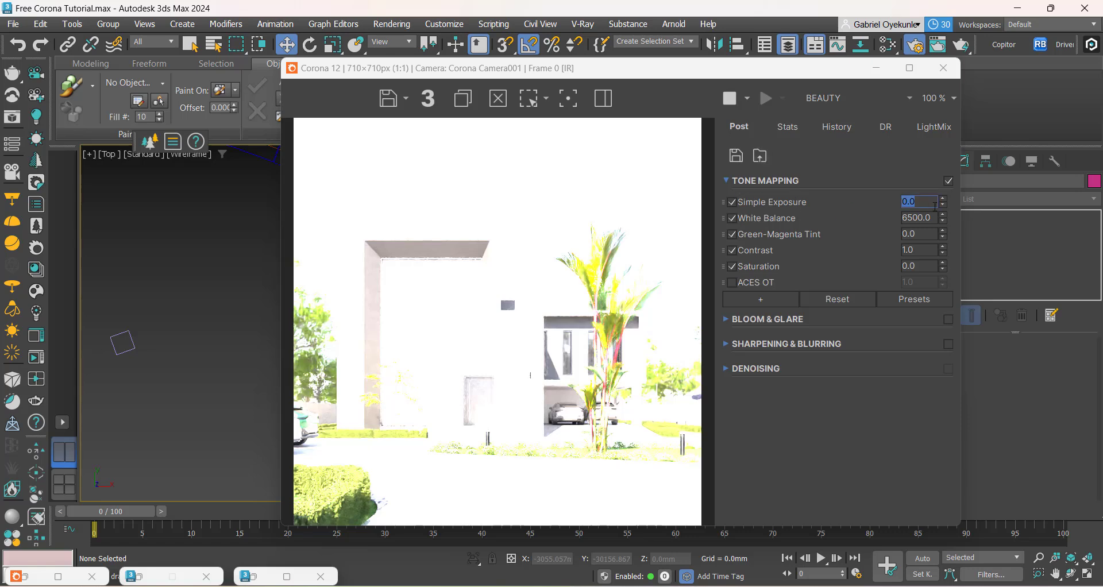
Step: Lower the render's Simple Exposure gradually to -5.698
key("End")
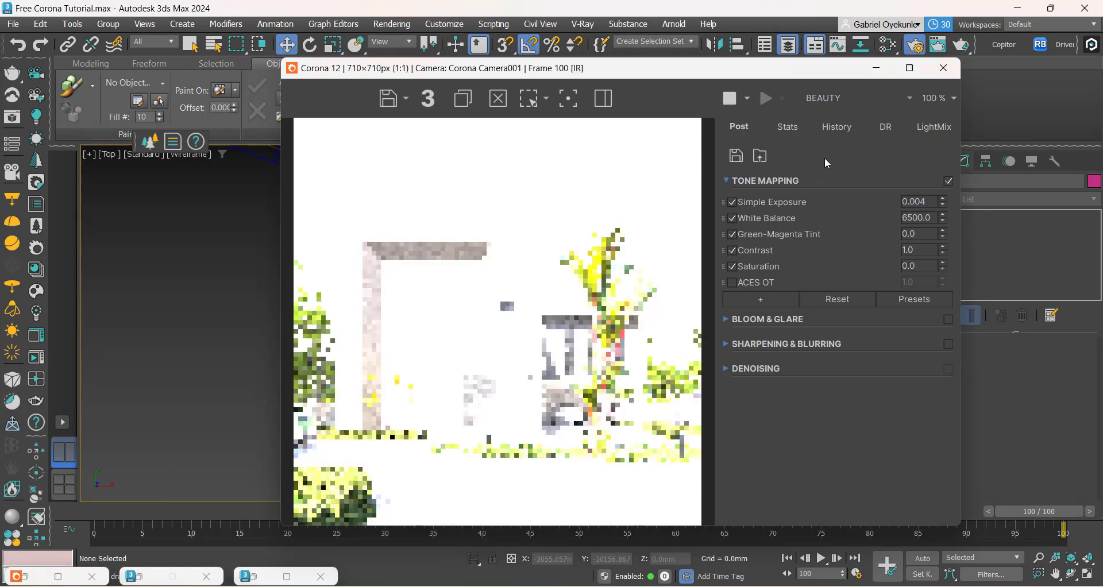
double_click(920, 201)
type("-")
key("Return")
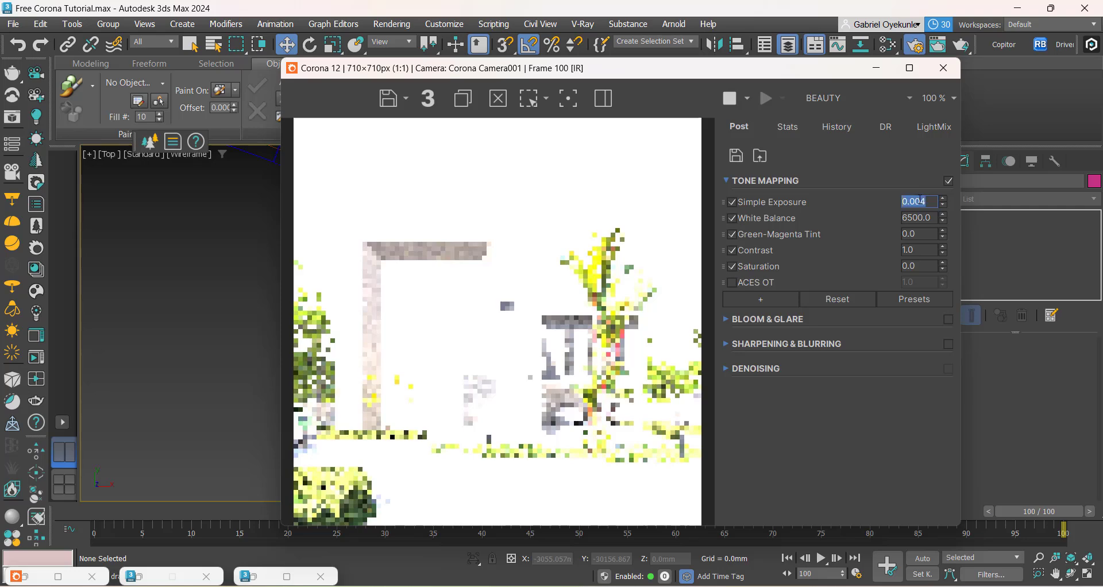
left_click_drag(942, 202, 949, 583)
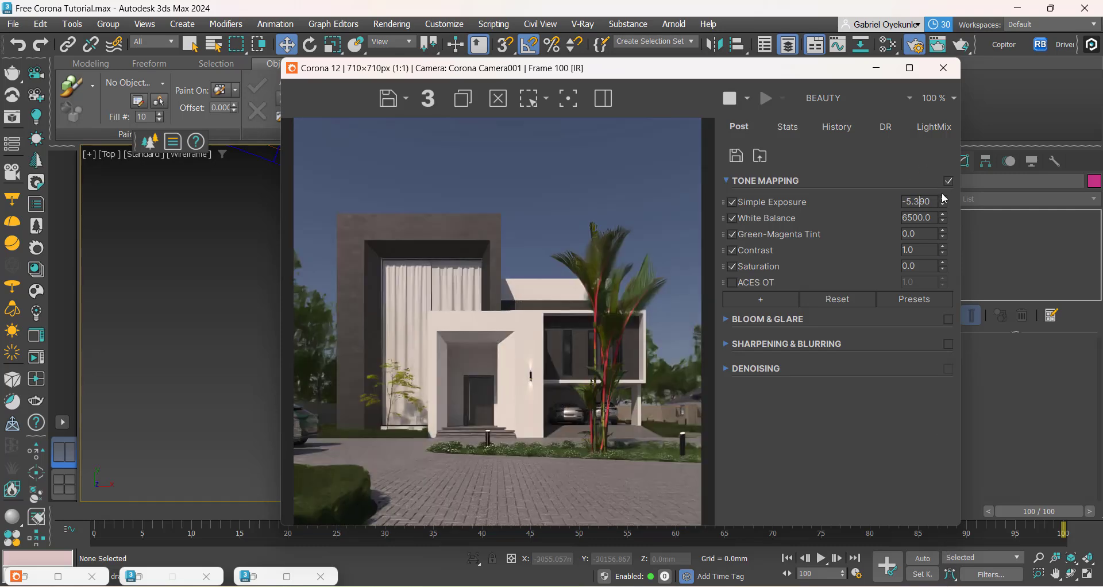
left_click_drag(942, 205, 946, 208)
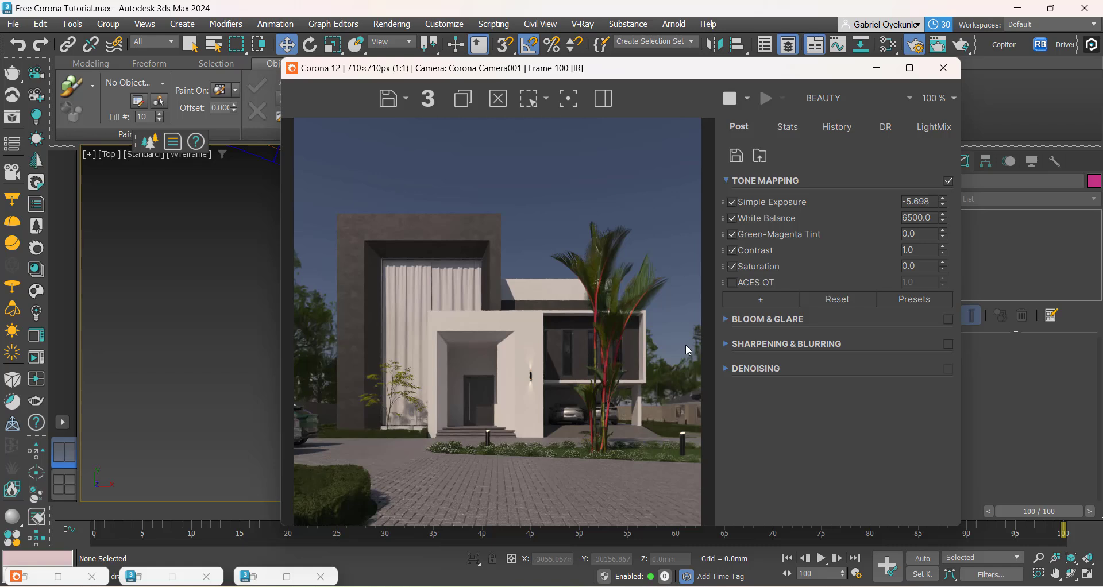
Step: Set the Simple Exposure to -10
double_click(917, 202)
key("Right")
key("BackSpace")
key("BackSpace")
key("BackSpace")
key("BackSpace")
key("BackSpace")
type("10")
key("Return")
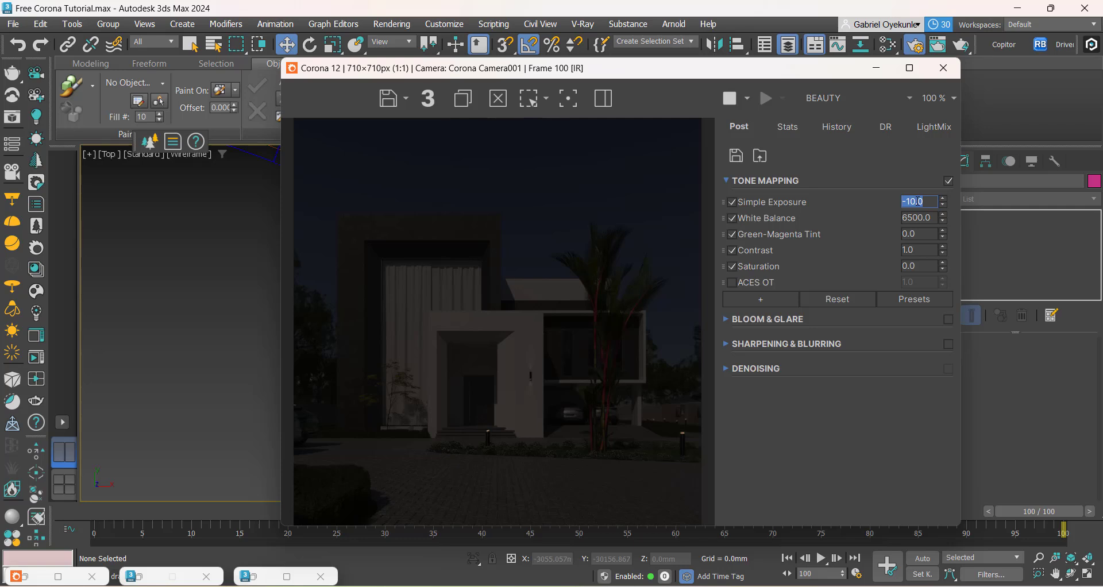
Step: Try Simple Exposure values of -5 and -6 on the render
type("-5")
key("Return")
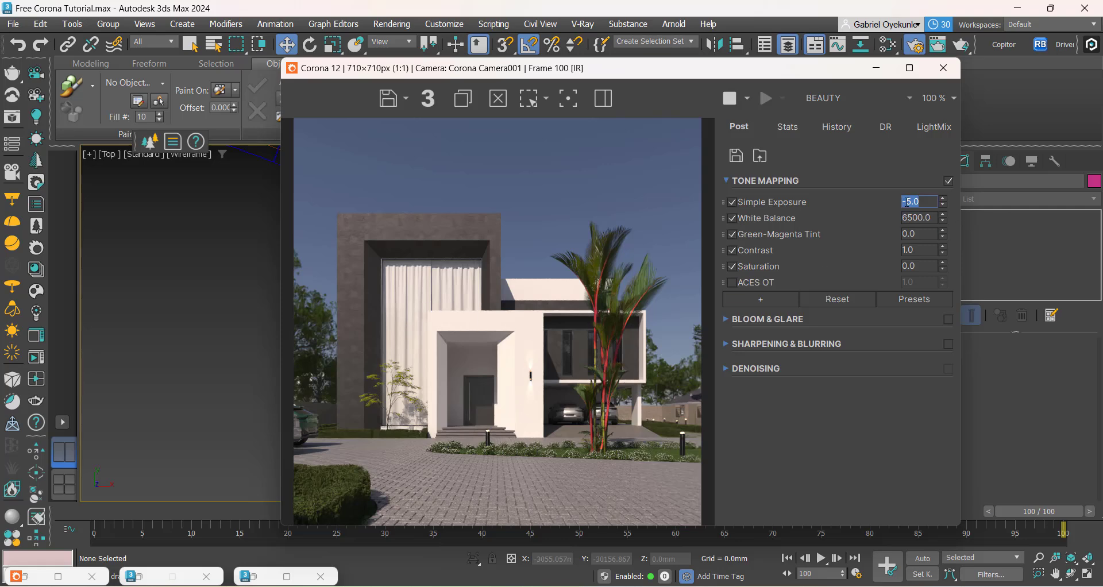
left_click_drag(908, 202, 935, 202)
type("6")
key("Return")
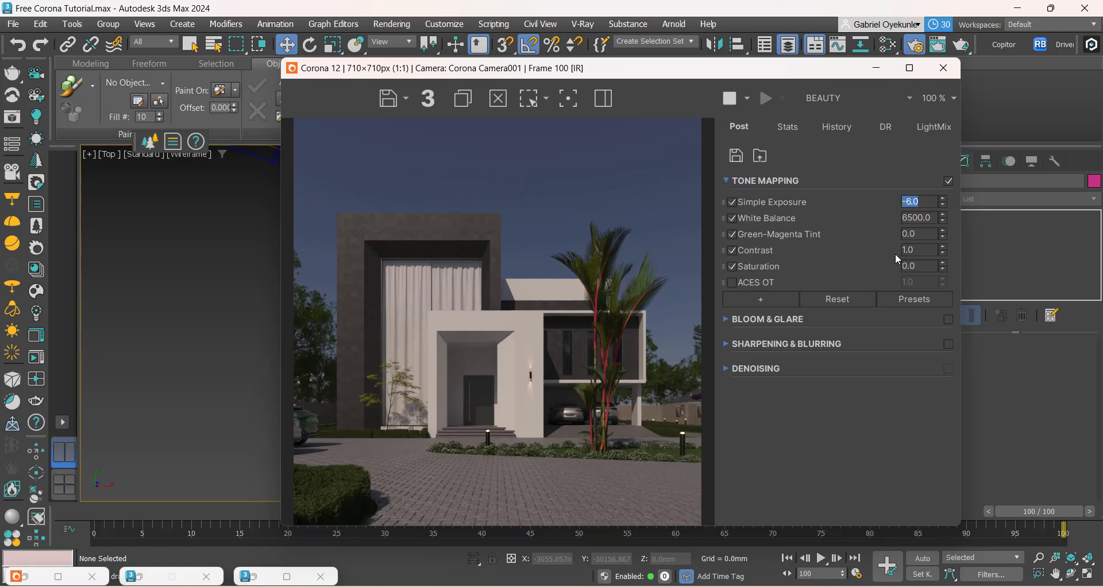
Step: Try tone mapping Contrast values of 2, 3 and 1, and settle on a Contrast of 3
left_click(914, 251)
type("2")
key("Return")
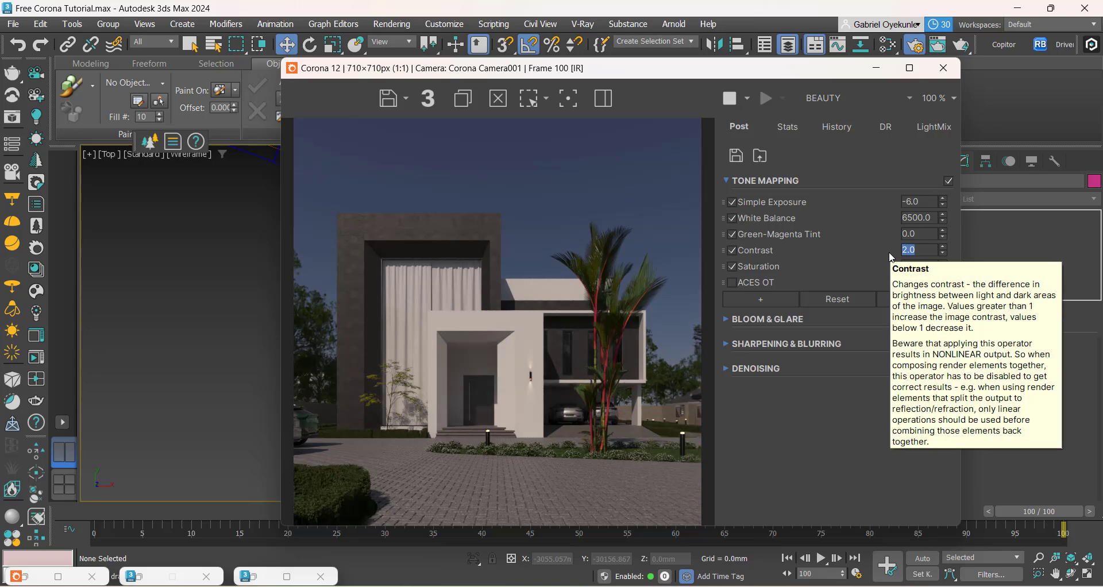
type("3")
key("Return")
type("1")
key("Return")
type("3")
key("Return")
Step: Set the Simple Exposure to -5 and inspect the house entrance in the render up close
left_click_drag(908, 203, 940, 203)
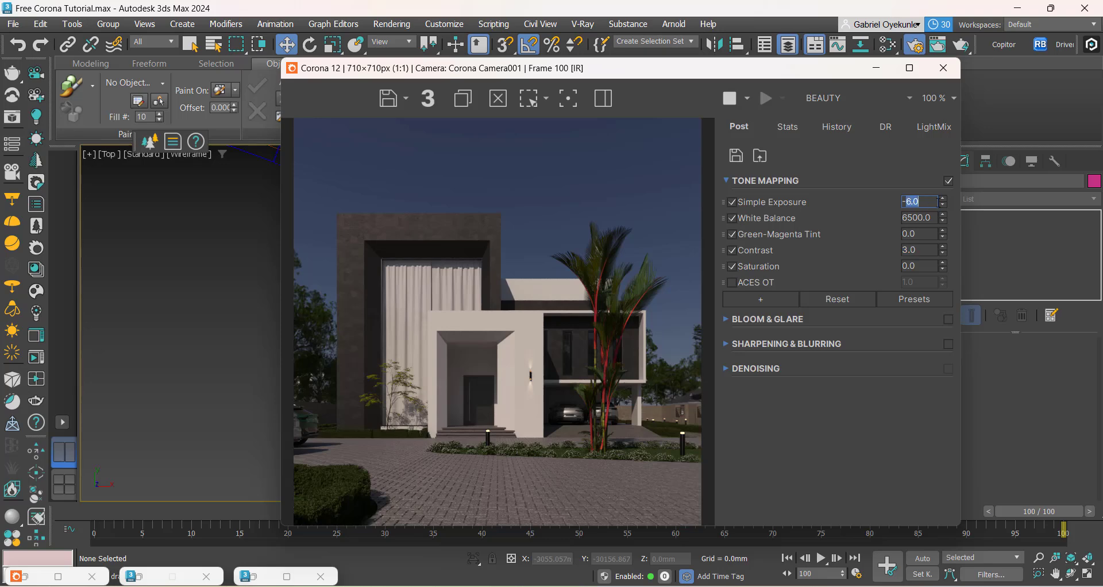
type("5")
key("Return")
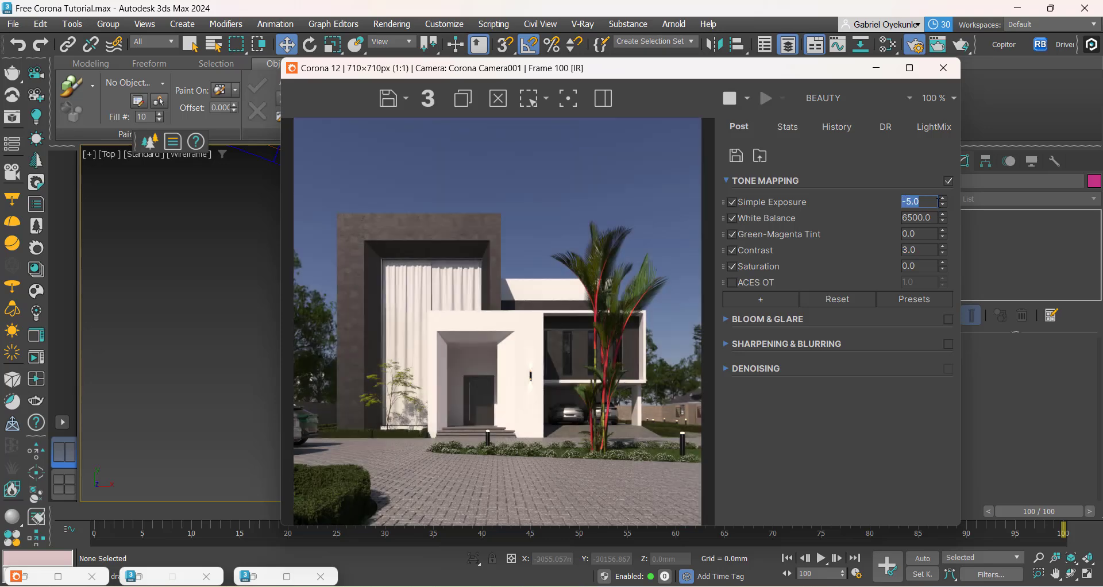
scroll(474, 336, "up", 2)
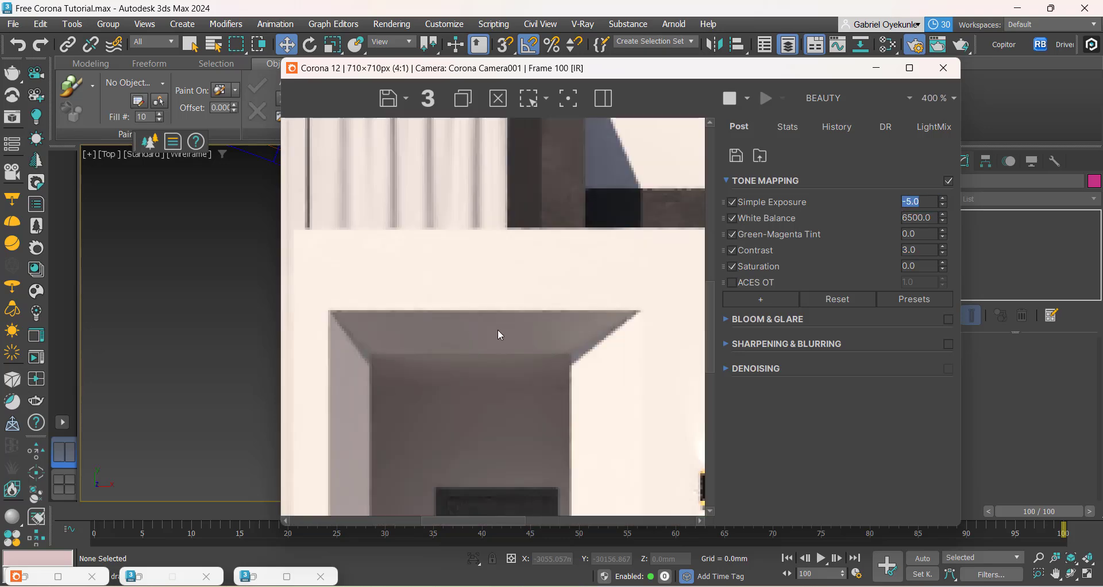
scroll(590, 309, "down", 1)
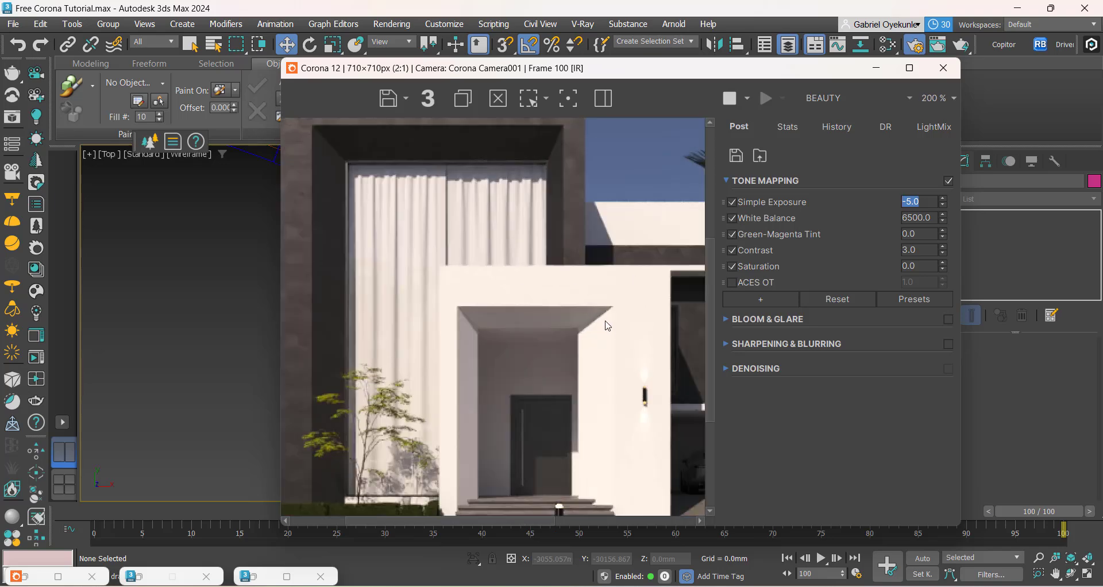
Step: Inspect the render's dark facade frame up close and browse the list of additional tone mapping operators
scroll(623, 393, "down", 1)
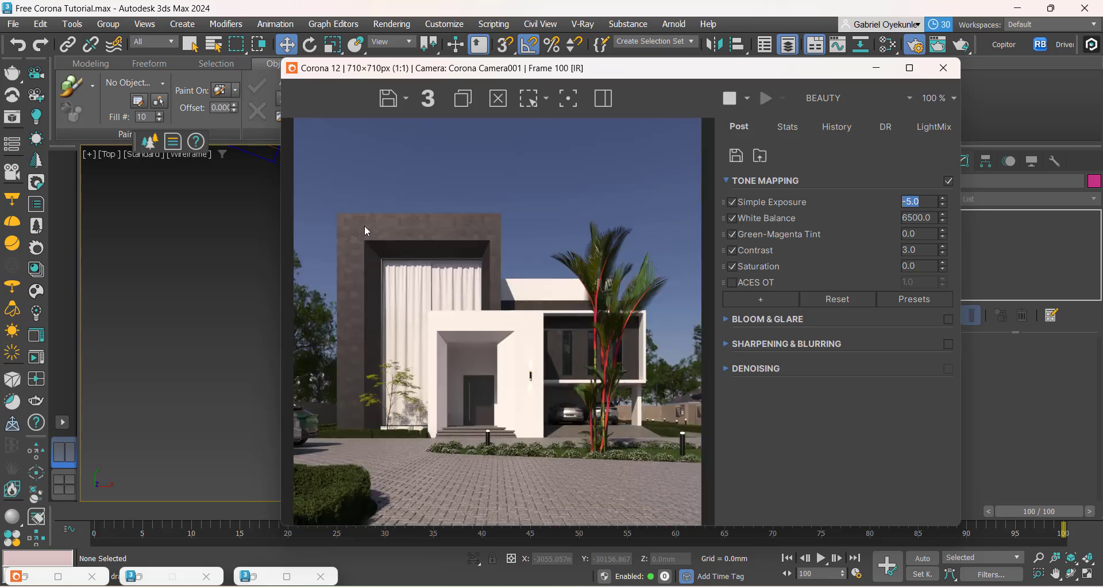
scroll(365, 239, "up", 1)
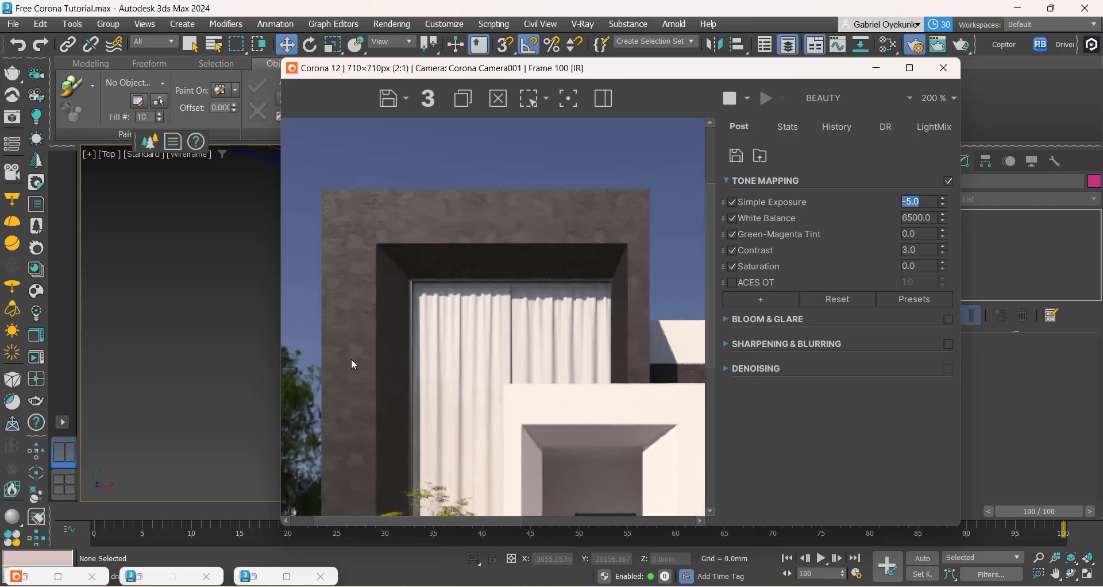
scroll(354, 365, "down", 1)
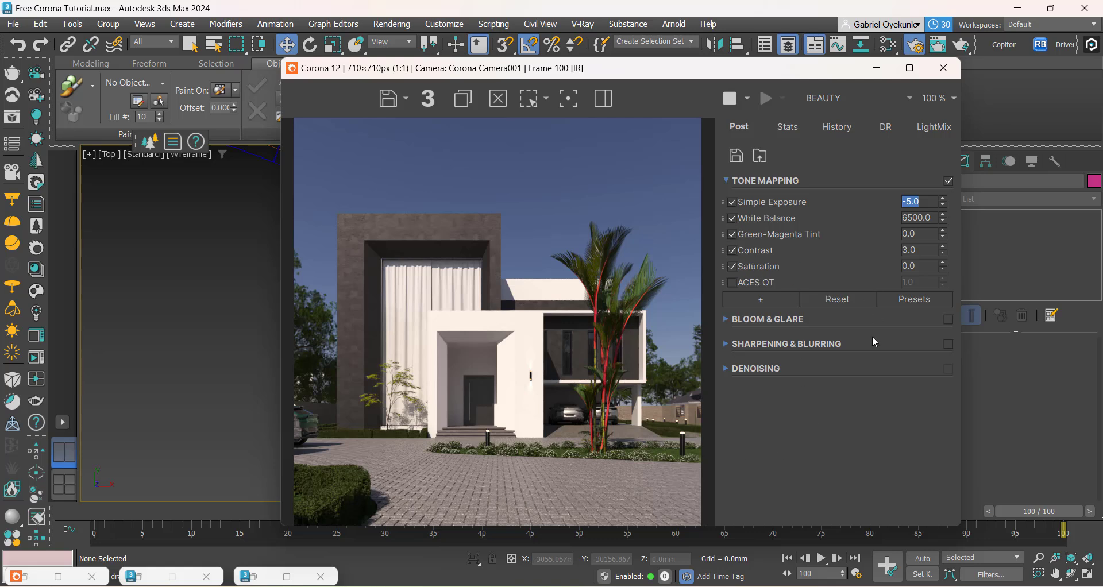
left_click(756, 299)
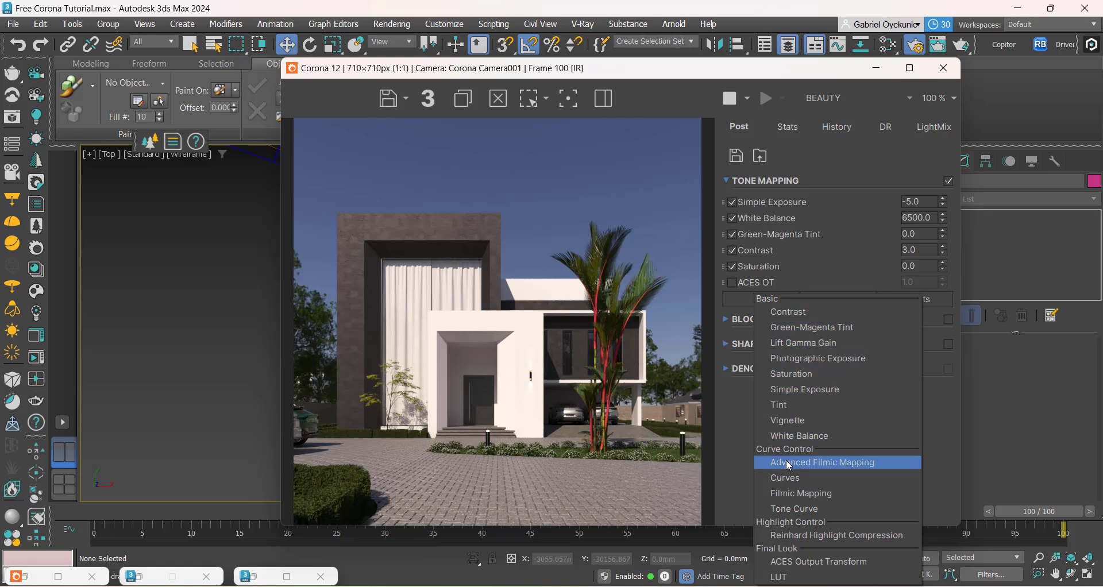
left_click(742, 463)
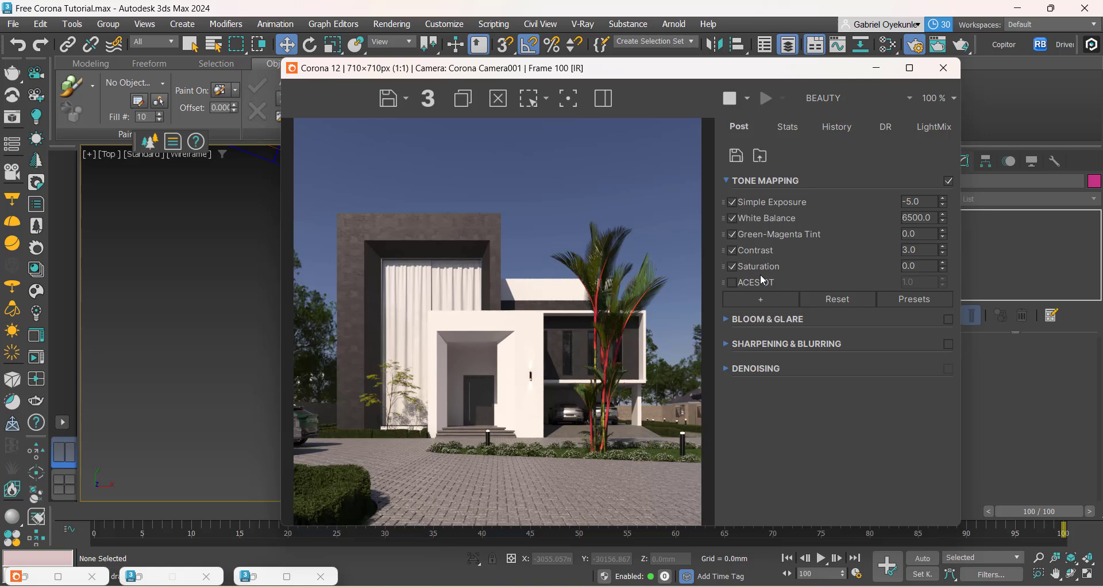
Step: Try a tone mapping Saturation of 0.10, and settle on a Saturation of 0.03
double_click(922, 267)
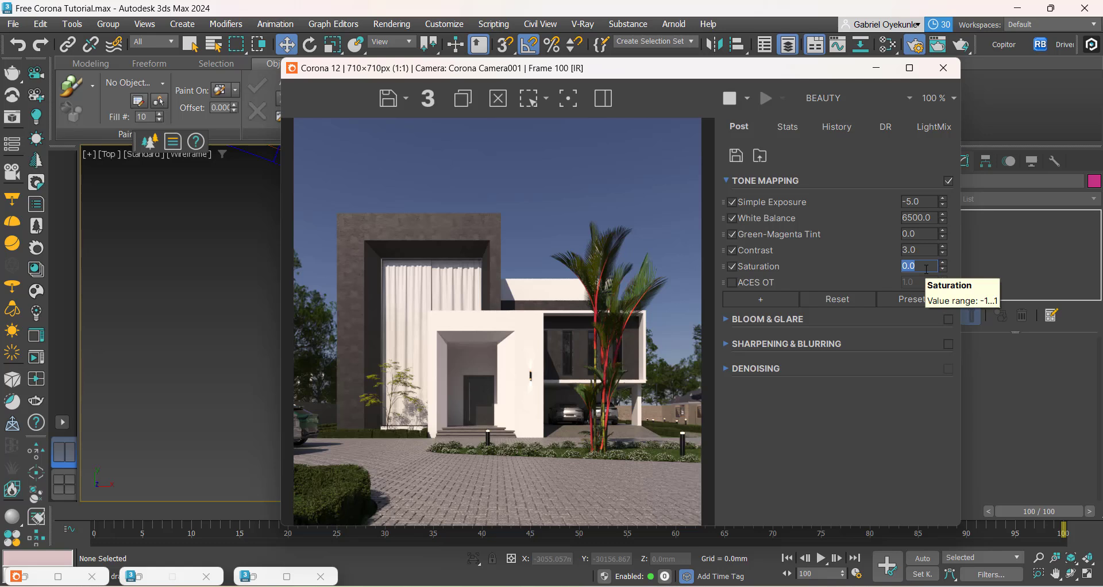
type("0.10")
key("Return")
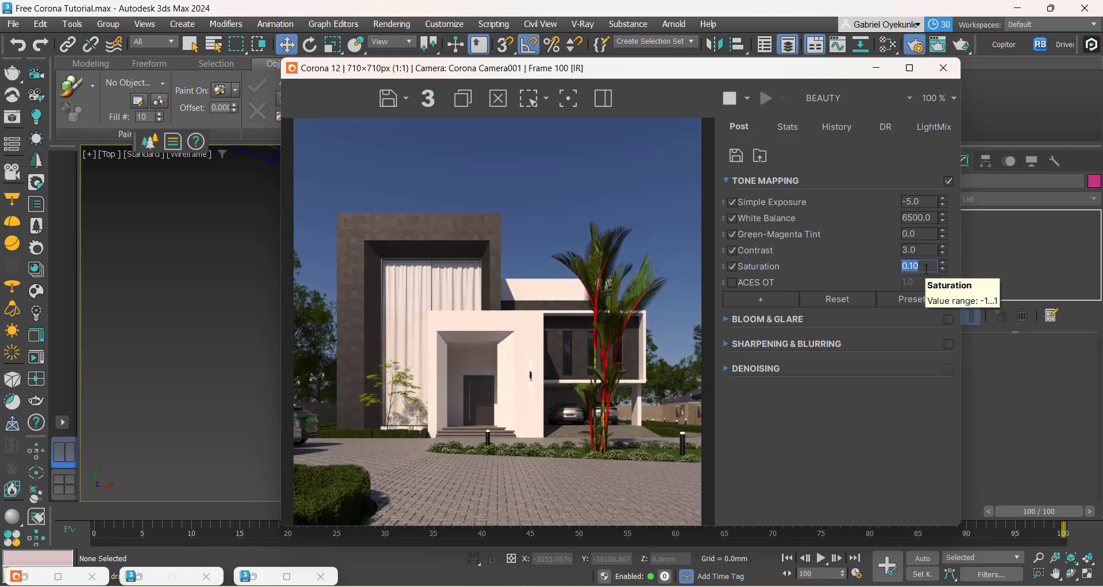
type(".03")
key("Return")
Step: Compare the render with the Saturation adjustment off and on, checking the palm and entrance up close, and leave it enabled
left_click(733, 266)
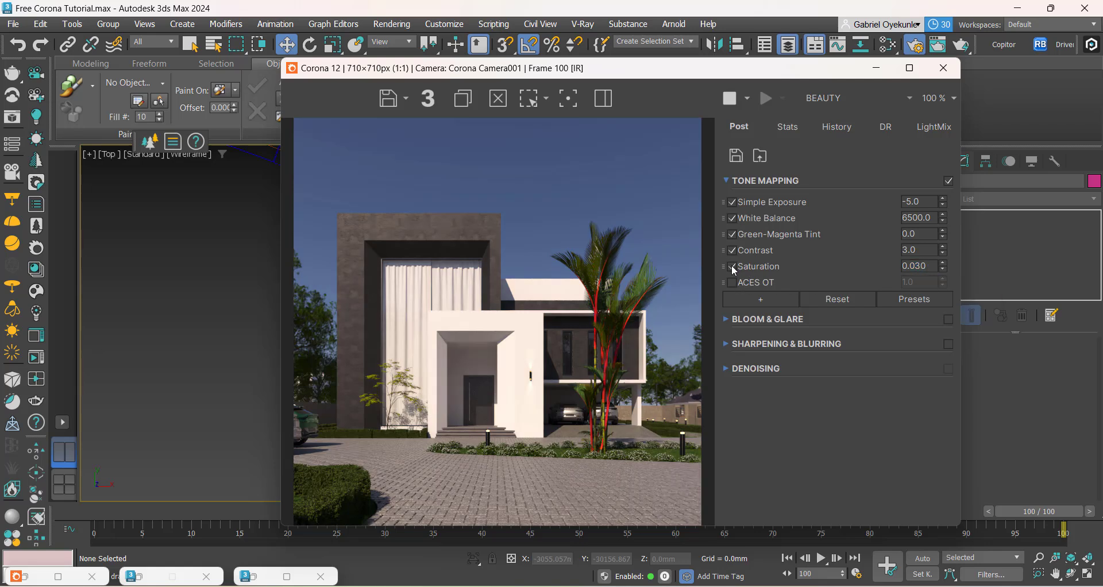
left_click(733, 267)
scroll(588, 360, "up", 1)
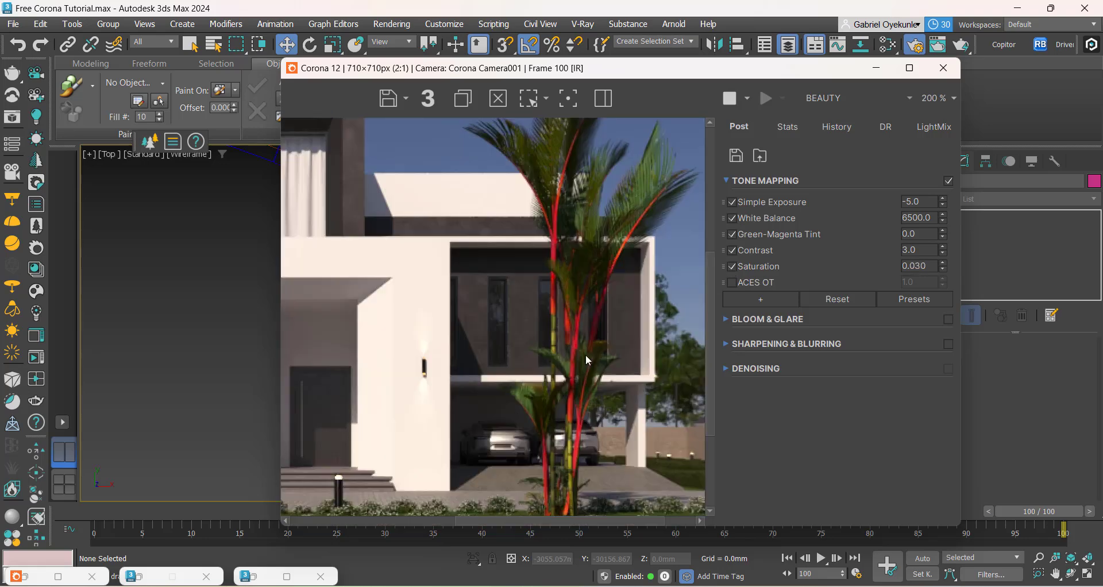
left_click(733, 267)
left_click(732, 267)
left_click(732, 267)
scroll(549, 285, "down", 1)
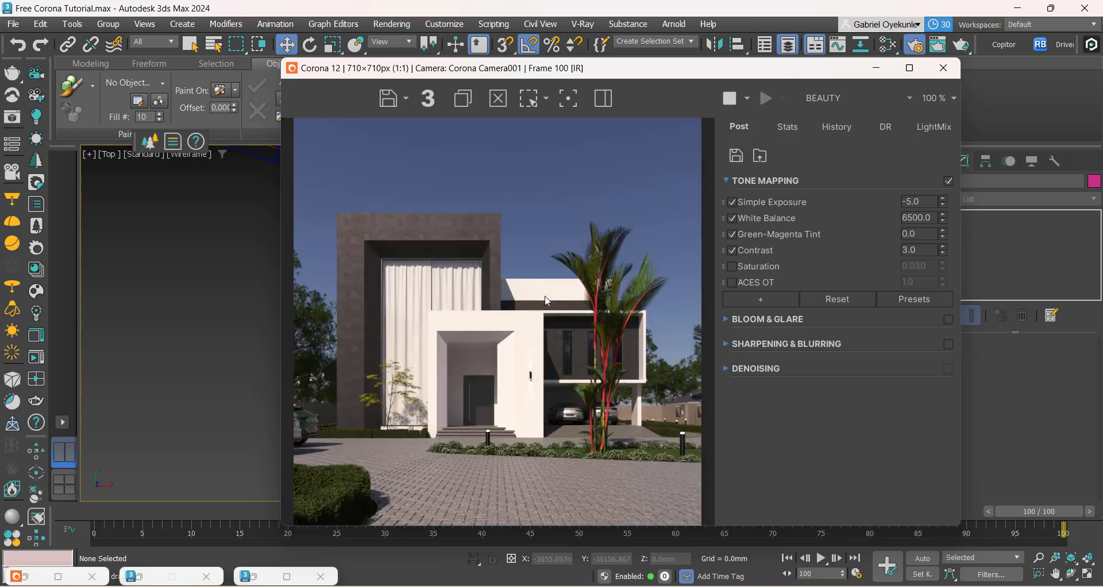
left_click(732, 267)
scroll(426, 488, "up", 1)
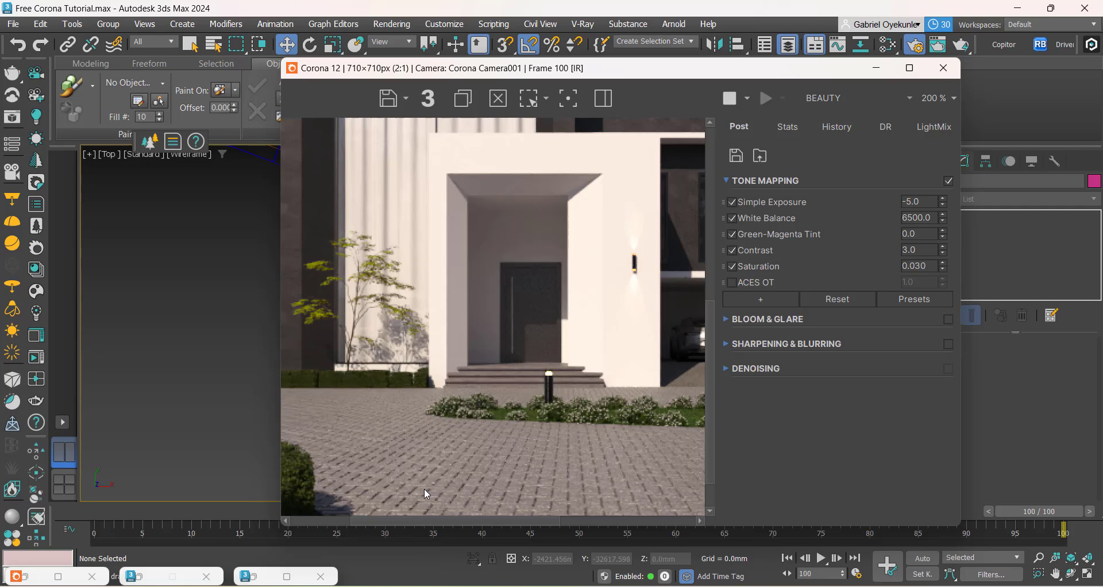
scroll(424, 489, "down", 1)
Step: Switch to the photo viewer to compare the reference image Approach clone.png with the render in the frame buffer
left_click_drag(459, 69, 467, 49)
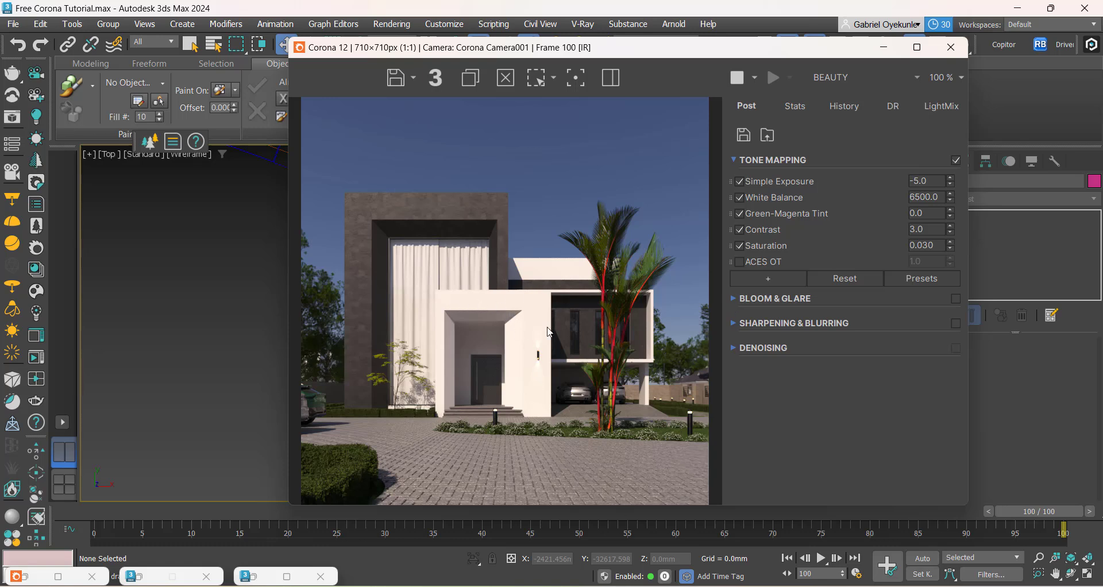
left_click(682, 586)
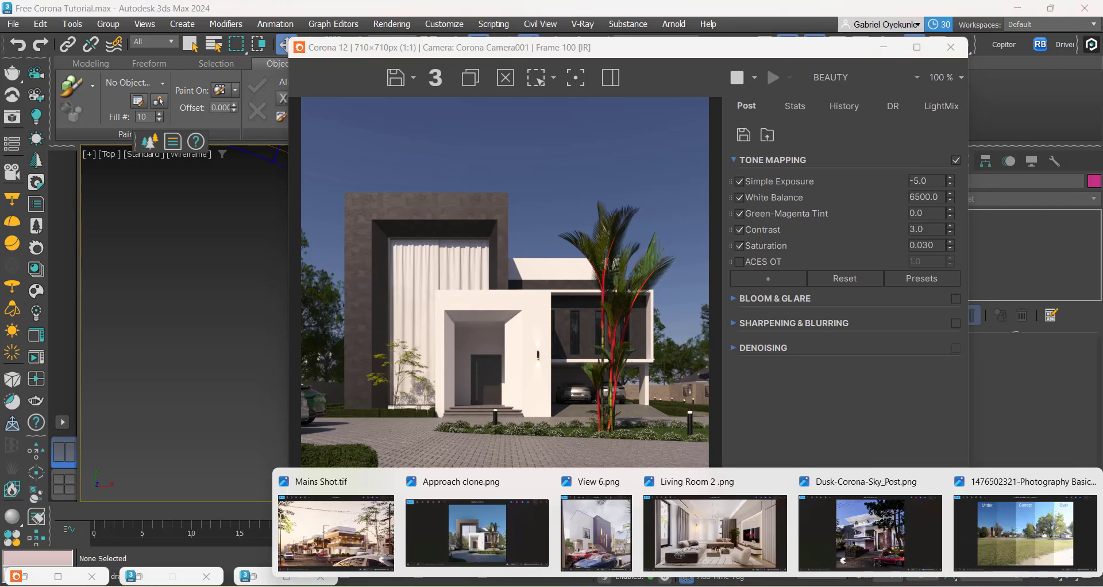
left_click(495, 529)
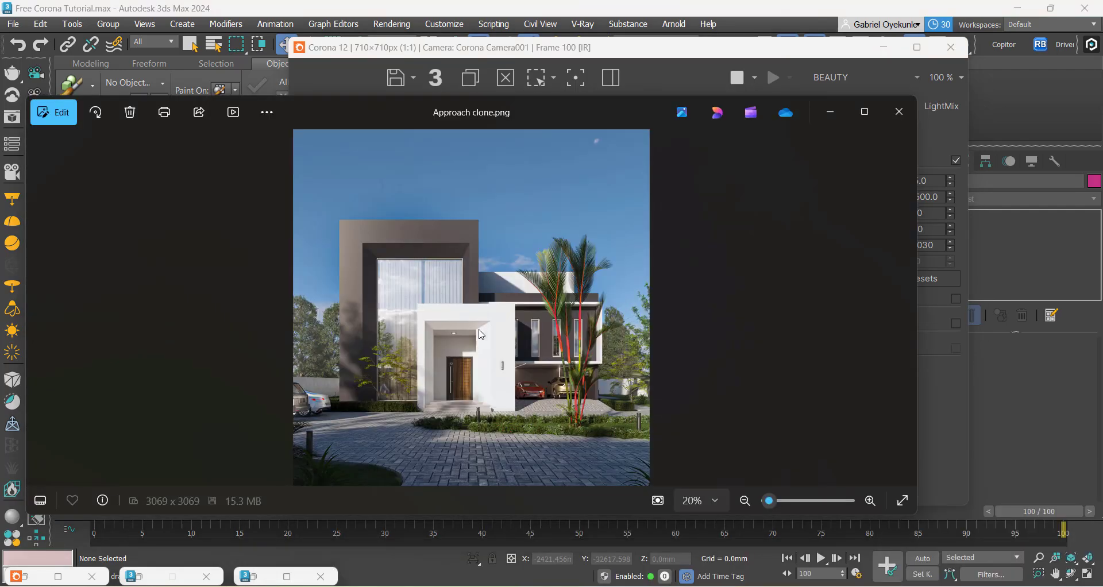
left_click(883, 47)
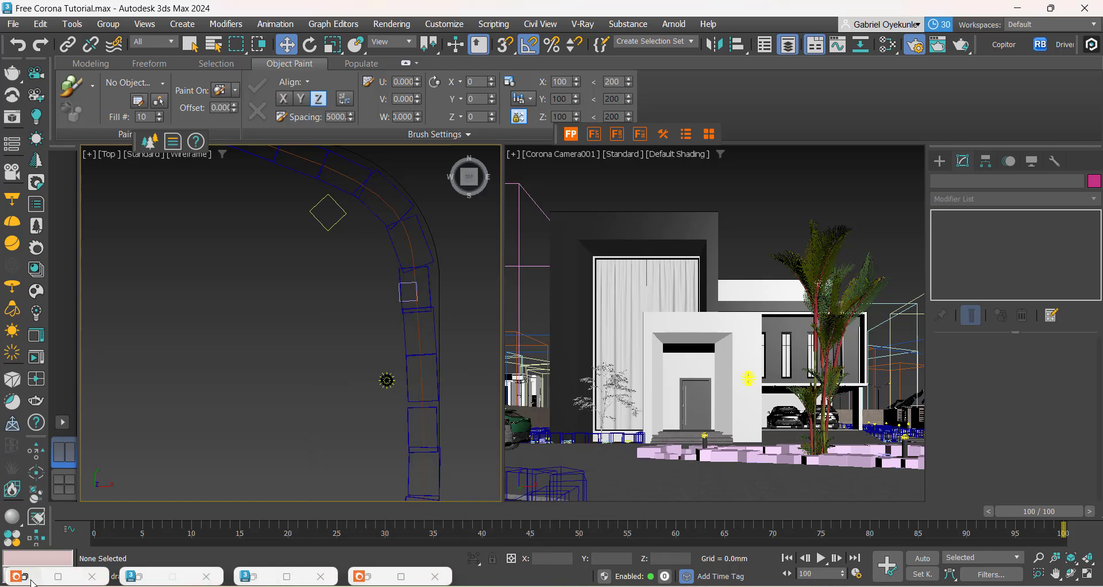
left_click(370, 582)
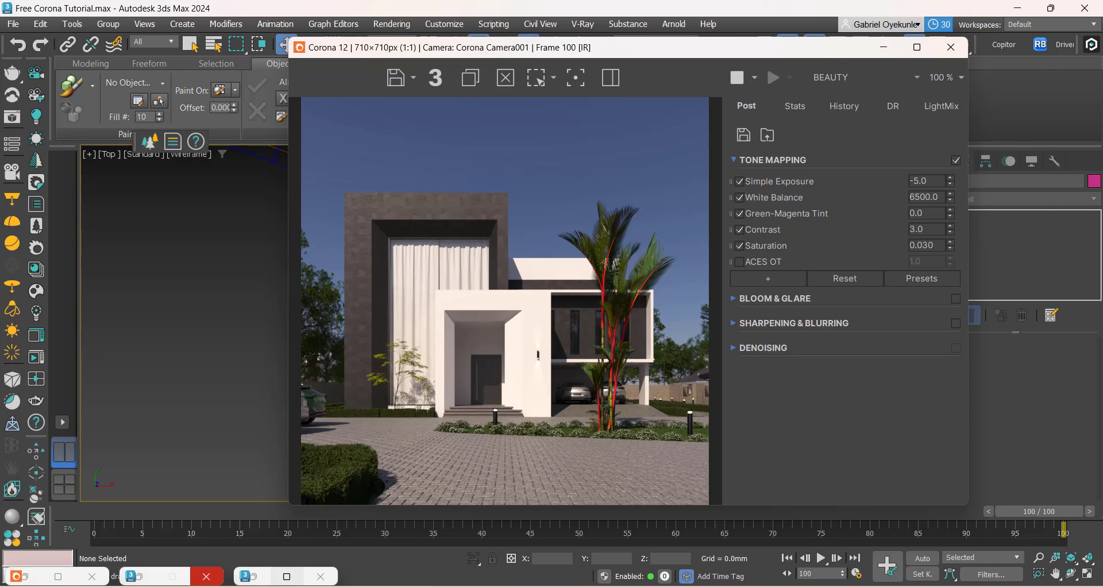
left_click(471, 537)
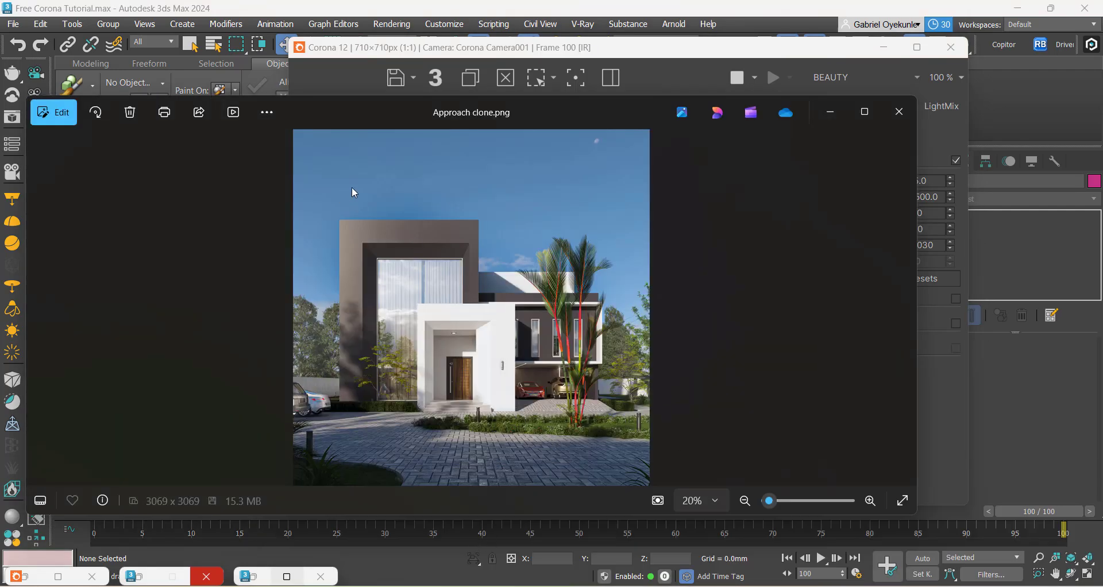
Step: Arrange the frame buffer and the Approach clone.png reference image side by side, narrowing the photo viewer window to uncover the render
left_click_drag(336, 55, 90, 67)
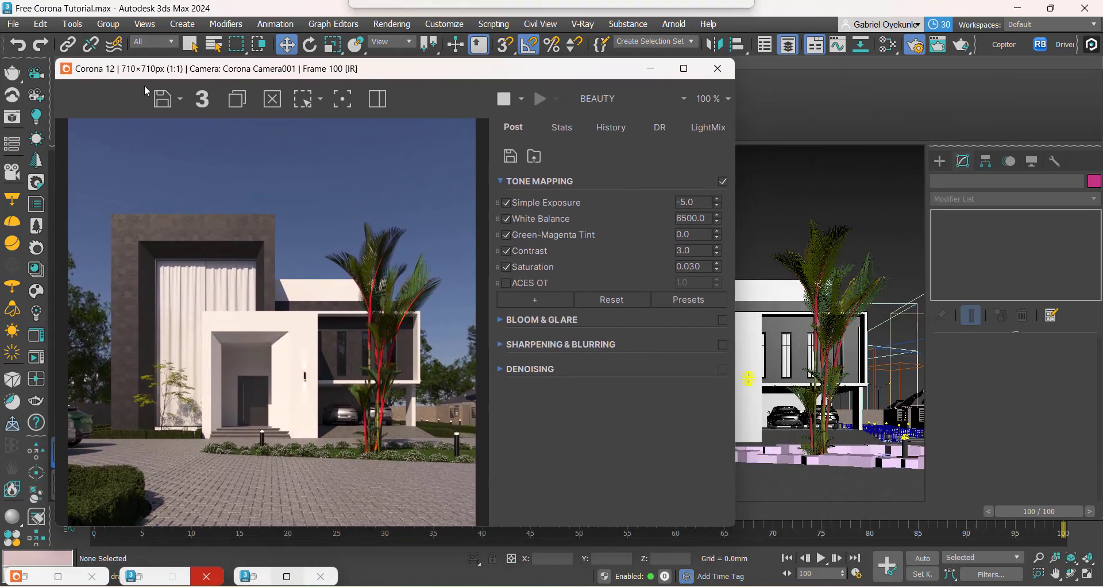
left_click(689, 586)
left_click(534, 522)
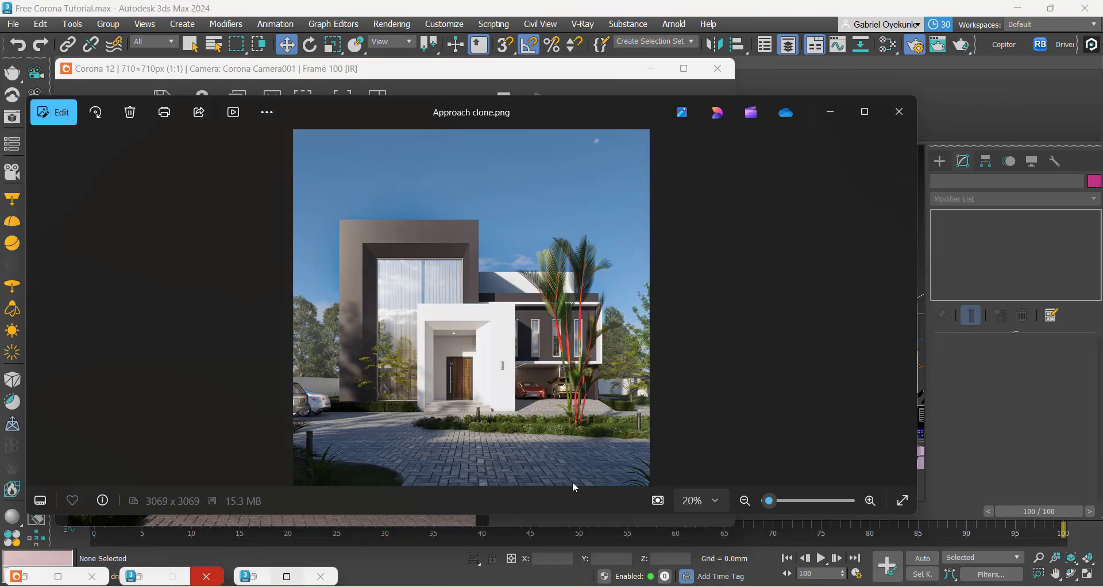
left_click_drag(538, 106, 821, 153)
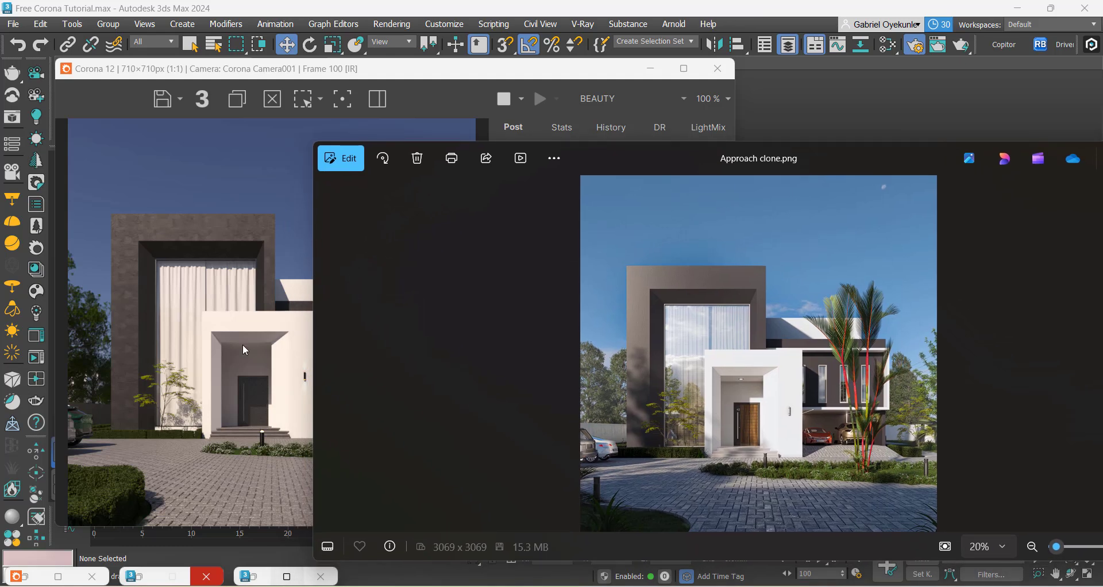
left_click_drag(316, 269, 639, 261)
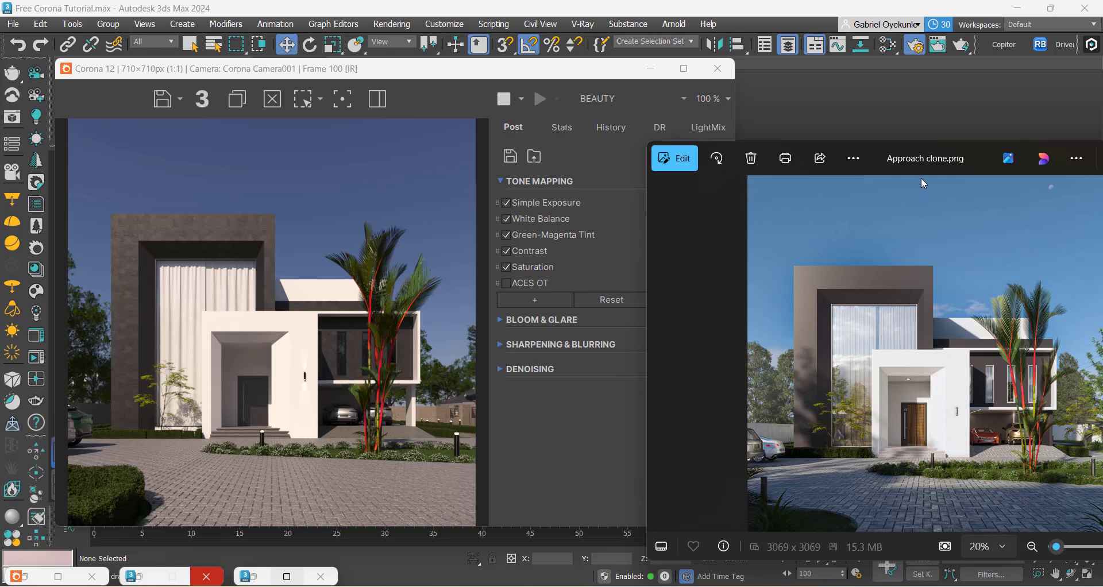
Step: Place the frame buffer clear of the working viewport and select the sun light in the Front view
left_click_drag(498, 75, 802, 77)
scroll(270, 437, "down", 6)
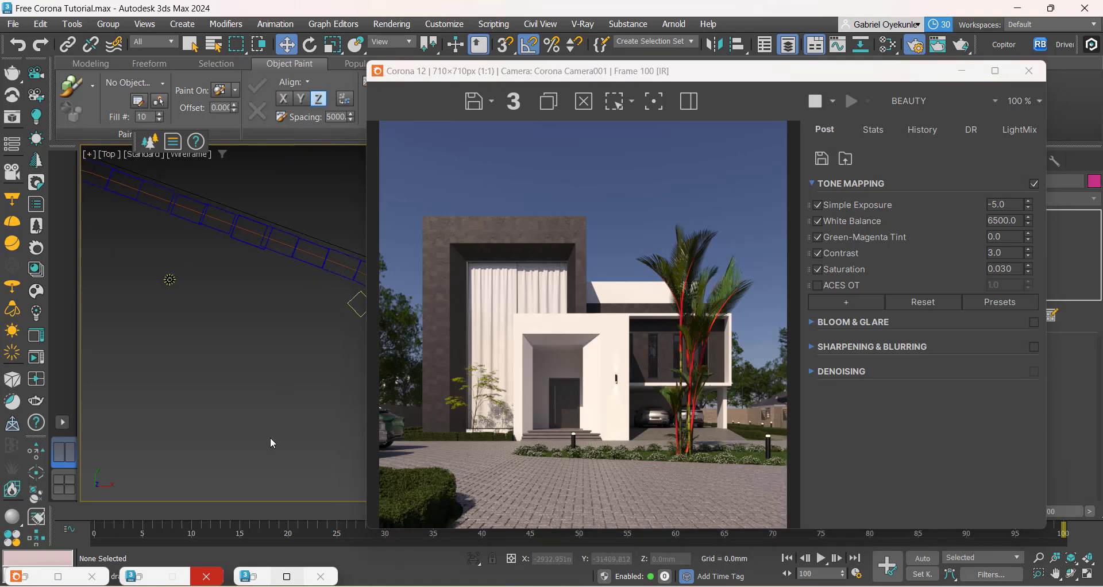
key("f")
scroll(269, 428, "up", 5)
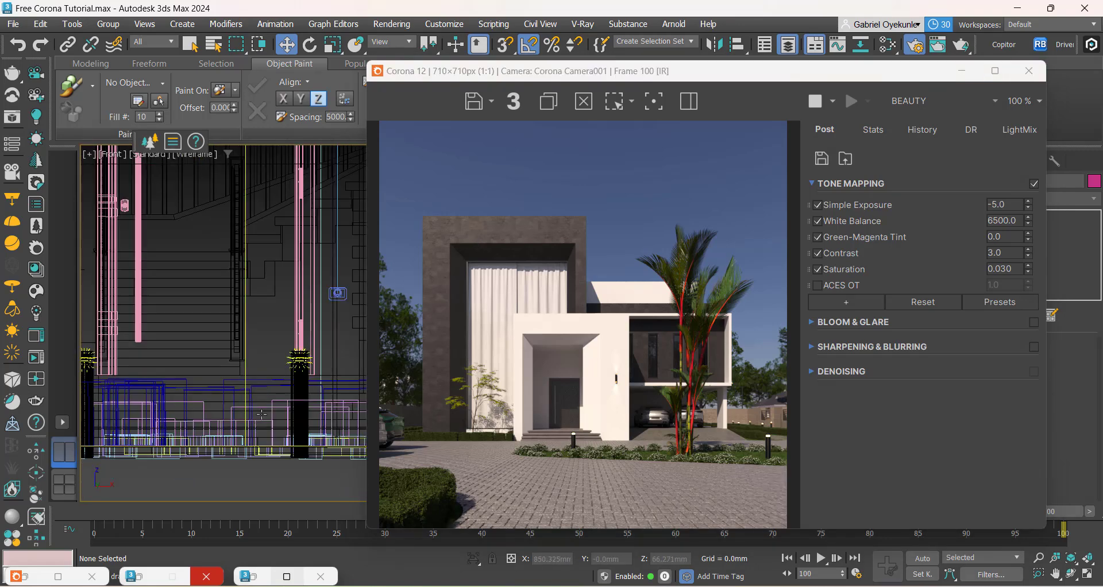
scroll(263, 384, "down", 8)
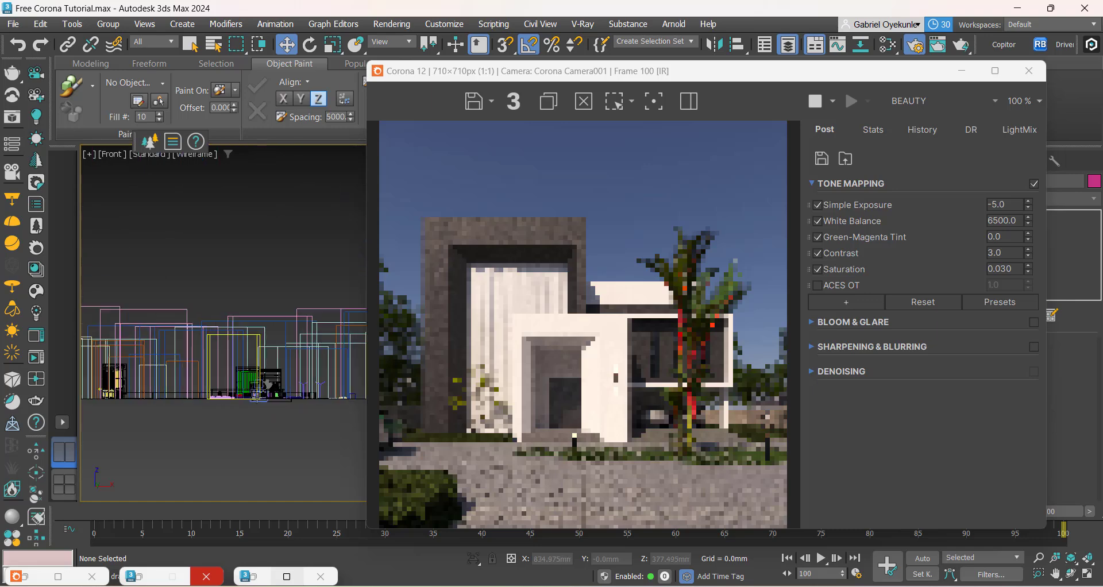
scroll(257, 395, "down", 2)
scroll(247, 446, "down", 3)
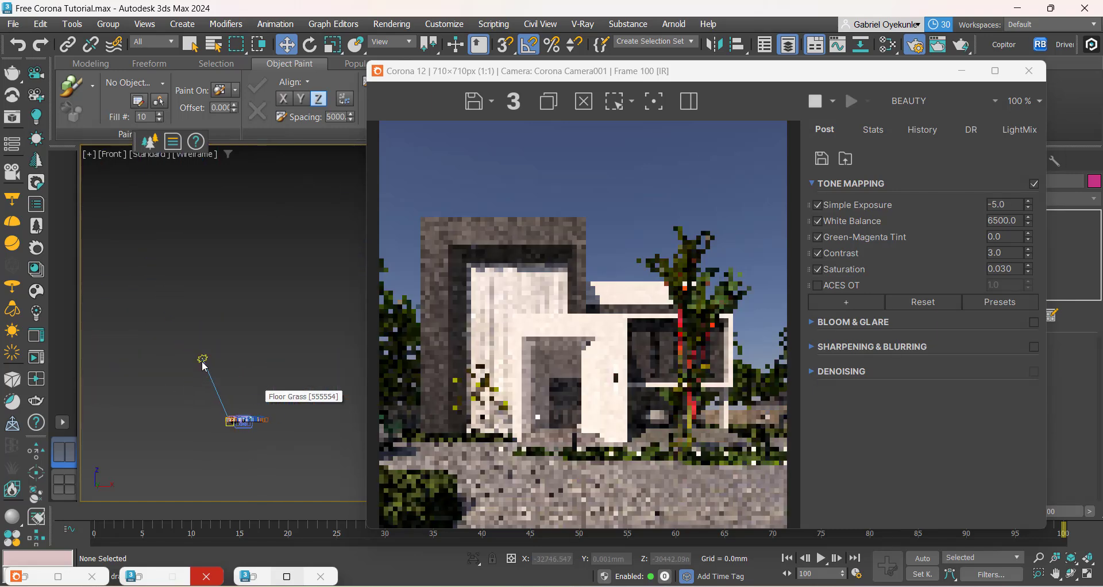
scroll(202, 359, "up", 2)
left_click(202, 357)
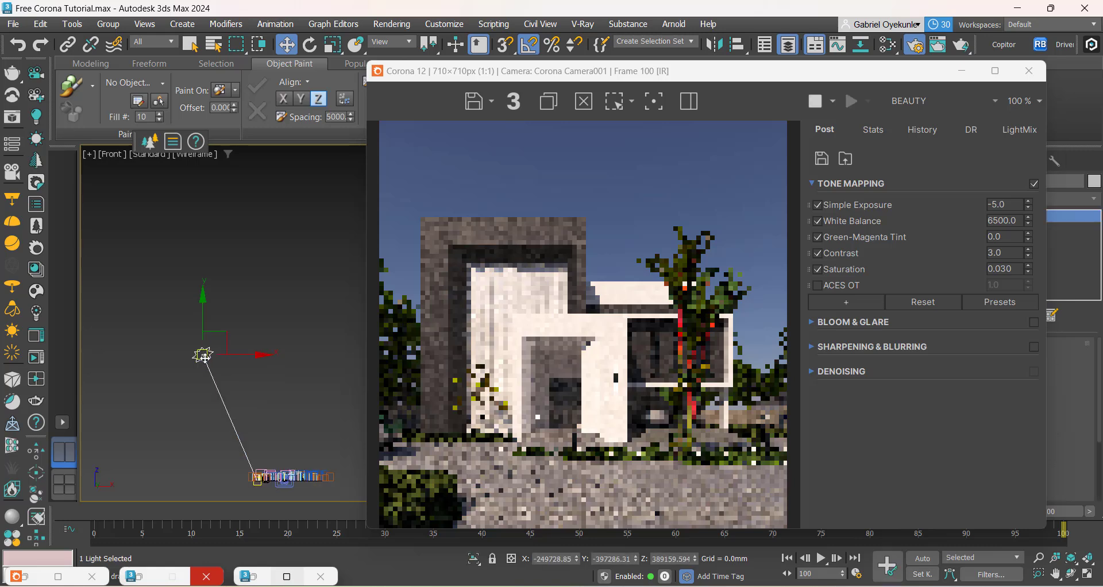
Step: Lower the sun light in the Front view and move it farther from the house, to about X -560178, Z 341909
left_click_drag(225, 335, 218, 354)
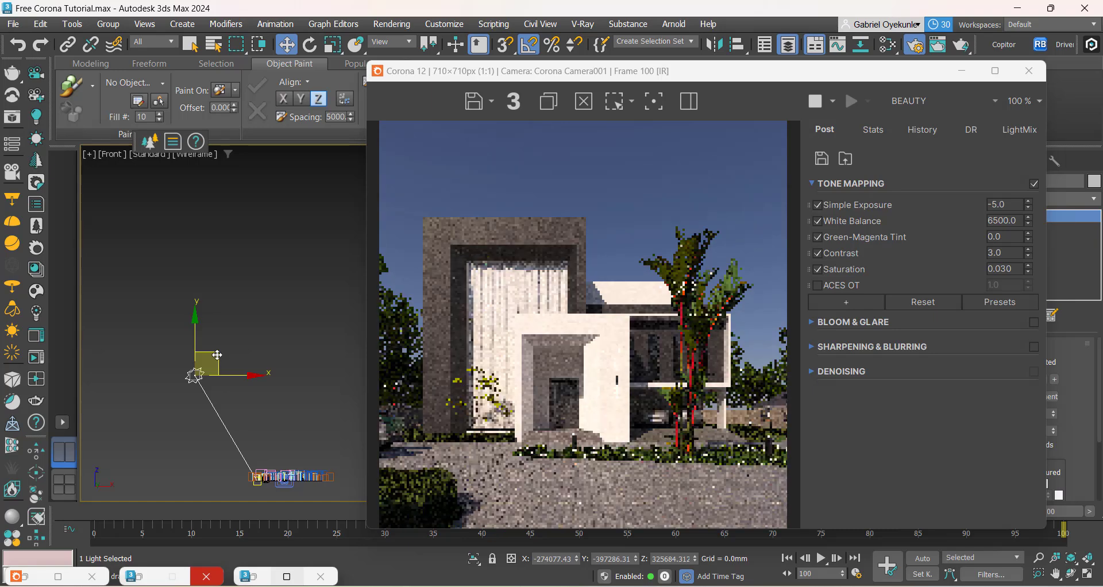
left_click_drag(218, 355, 126, 353)
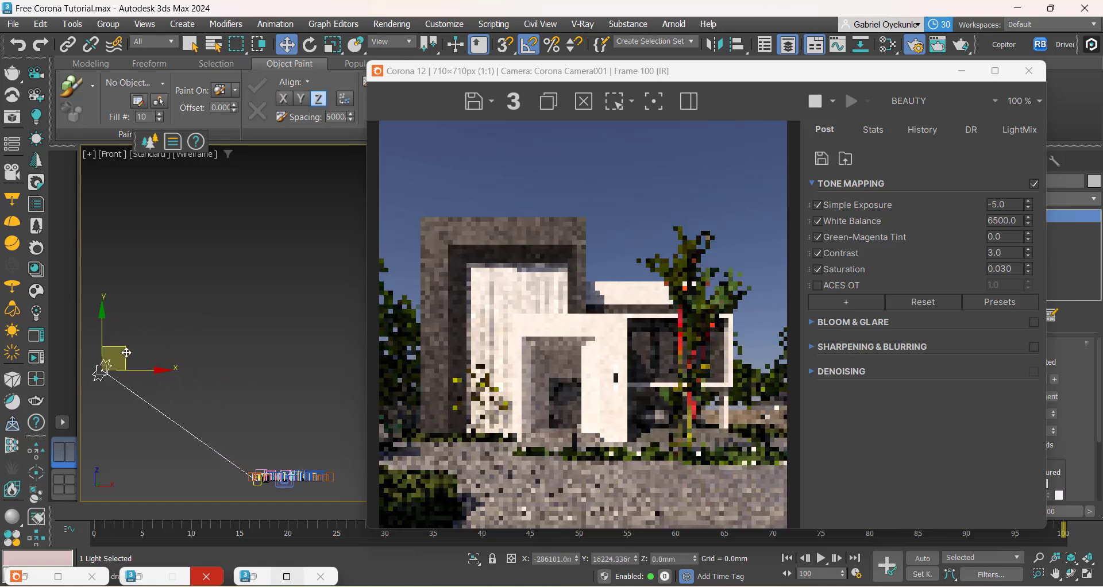
scroll(130, 379, "down", 3)
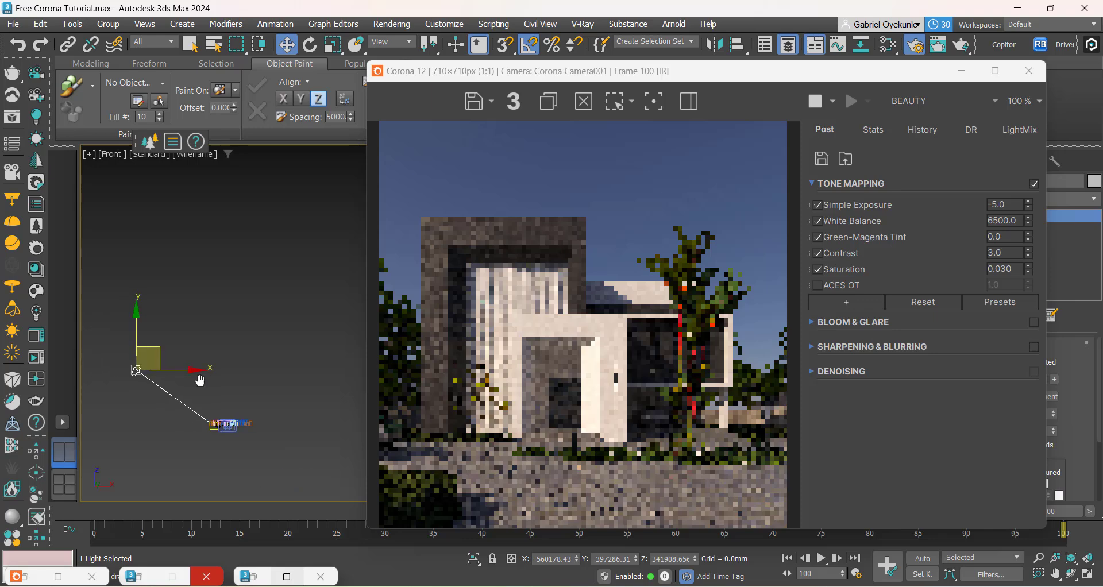
Step: Reposition the sun light in the Top view to about X -460358, Y -433803
key("t")
scroll(244, 360, "down", 5)
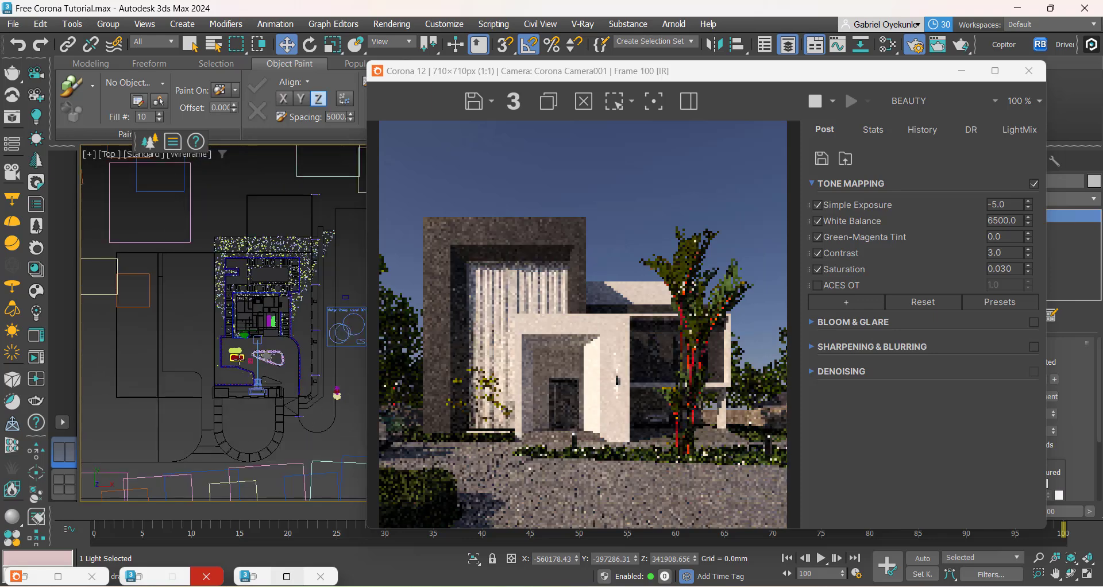
scroll(236, 356, "down", 3)
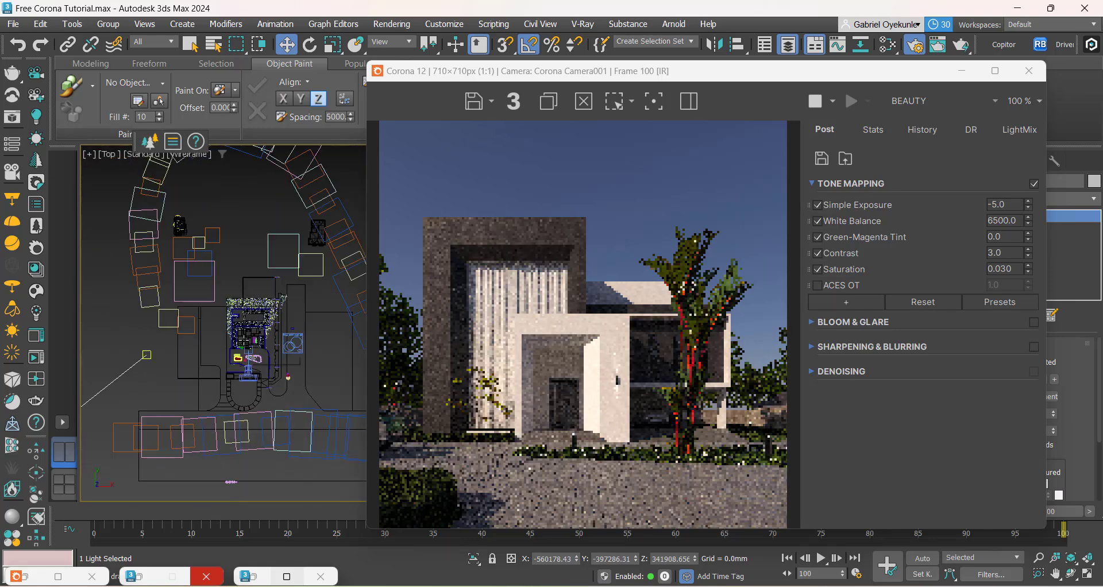
scroll(258, 342, "down", 2)
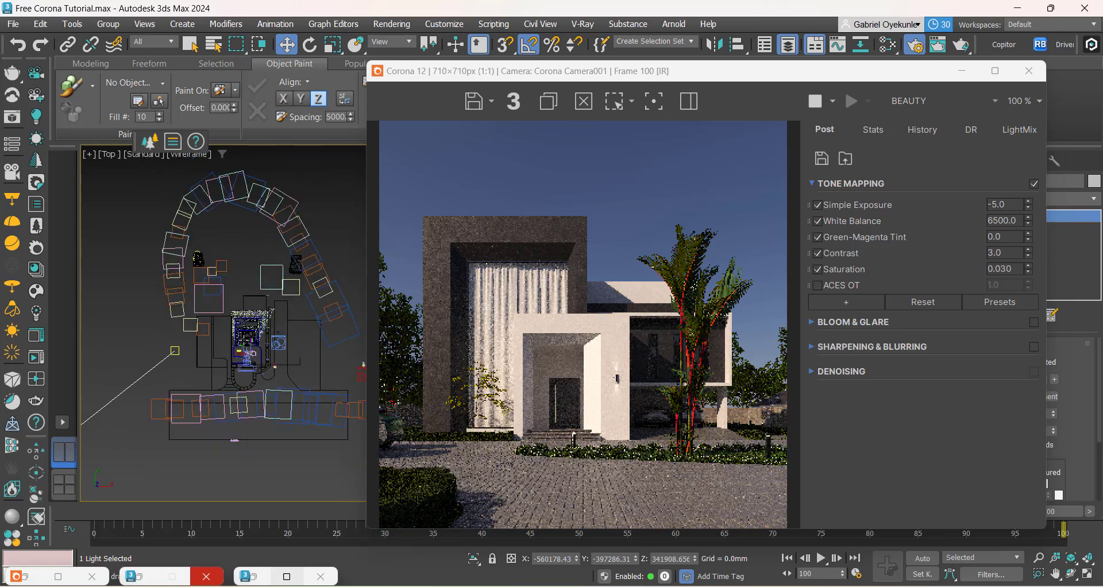
scroll(246, 340, "down", 2)
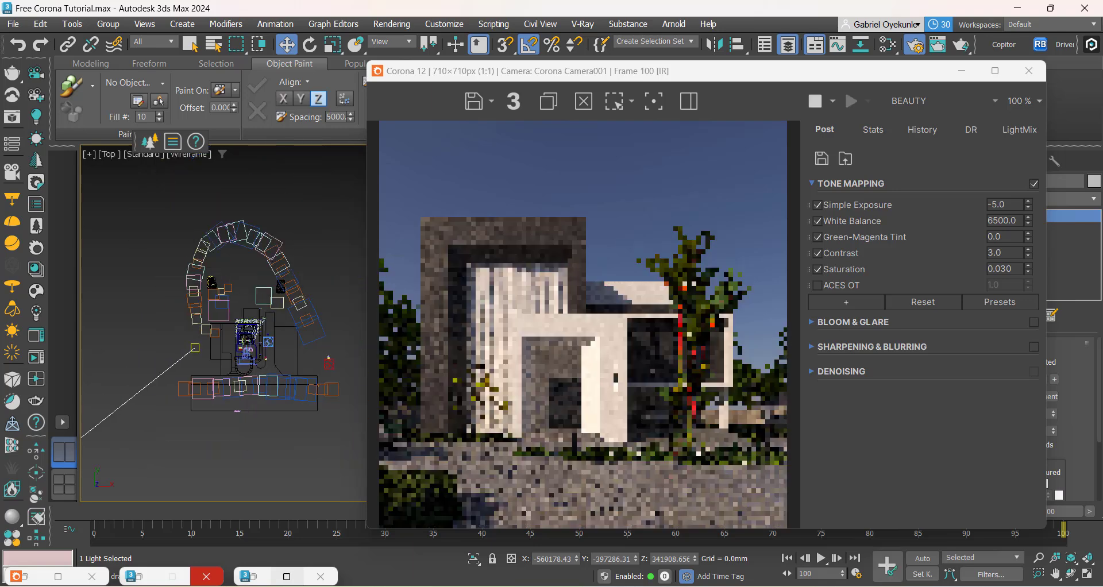
scroll(246, 340, "down", 3)
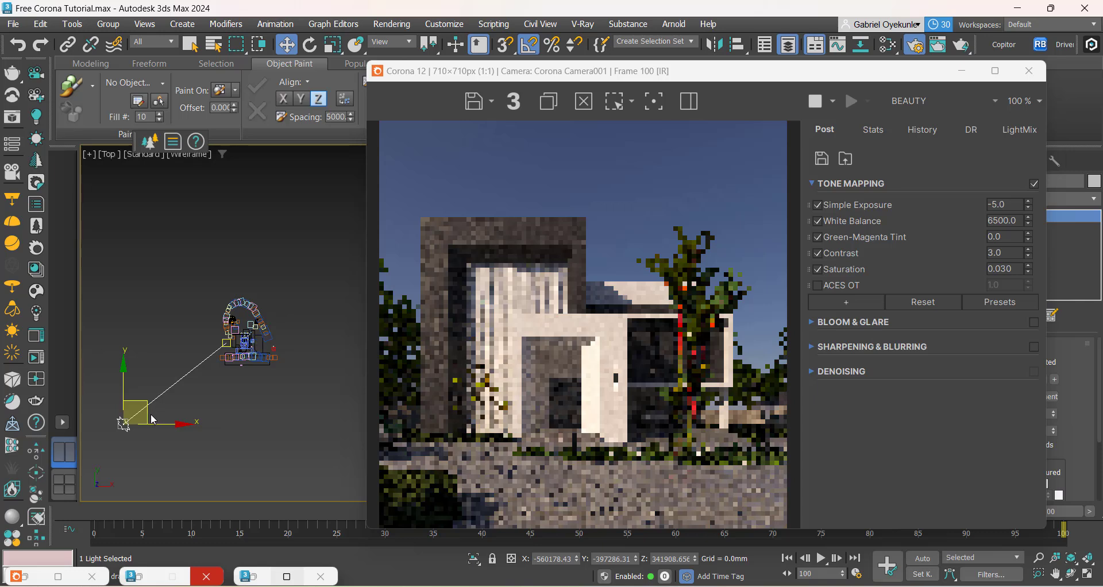
left_click_drag(155, 415, 171, 421)
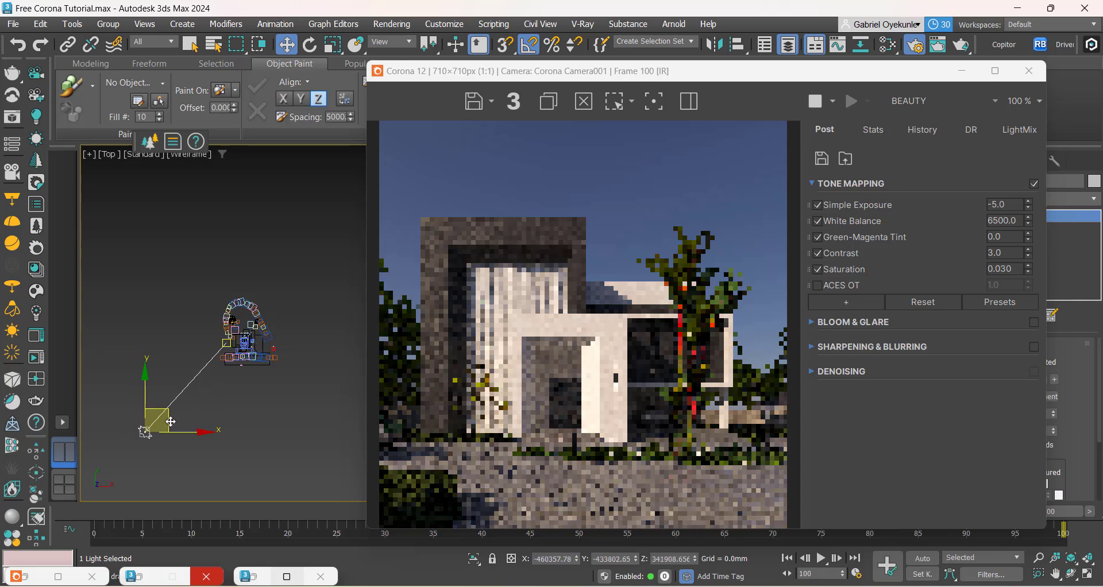
Step: Fine-tune the sun light's position in the Top view to about X -424689, Y -467593, and deselect it
left_click_drag(169, 422, 178, 426)
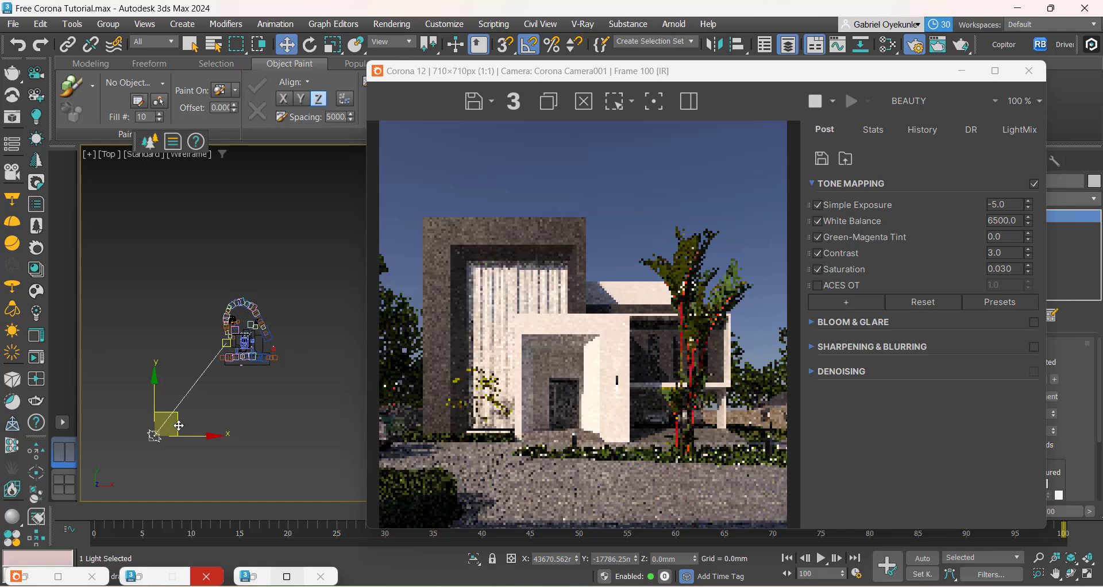
left_click_drag(179, 426, 177, 430)
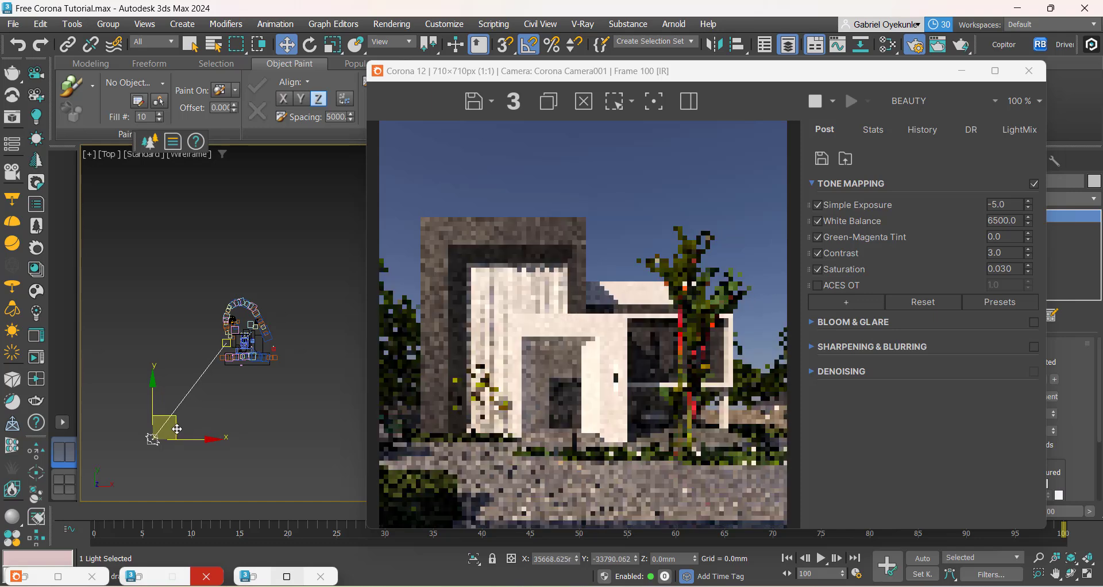
left_click(228, 409)
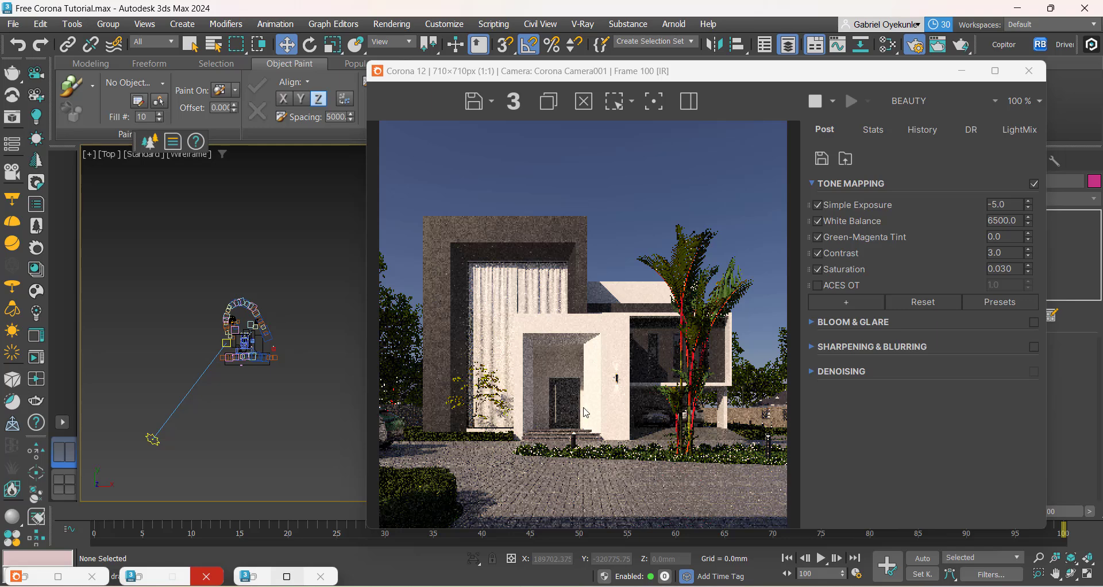
Step: Compare the render with the Approach clone.png reference and inspect the shadows on the house entrance and facade up close
mouse_move(802, 586)
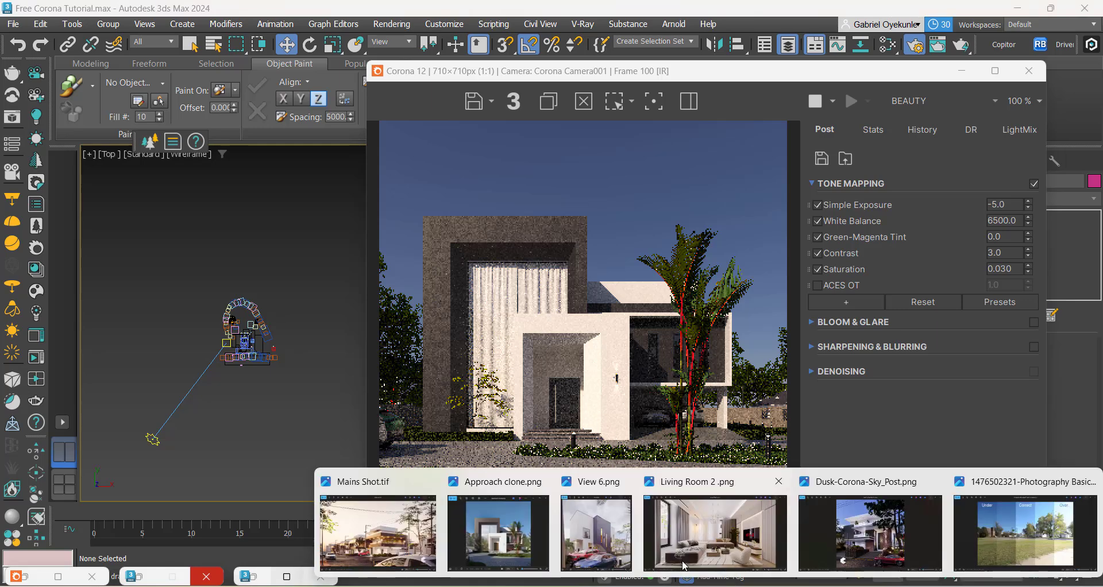
left_click(498, 523)
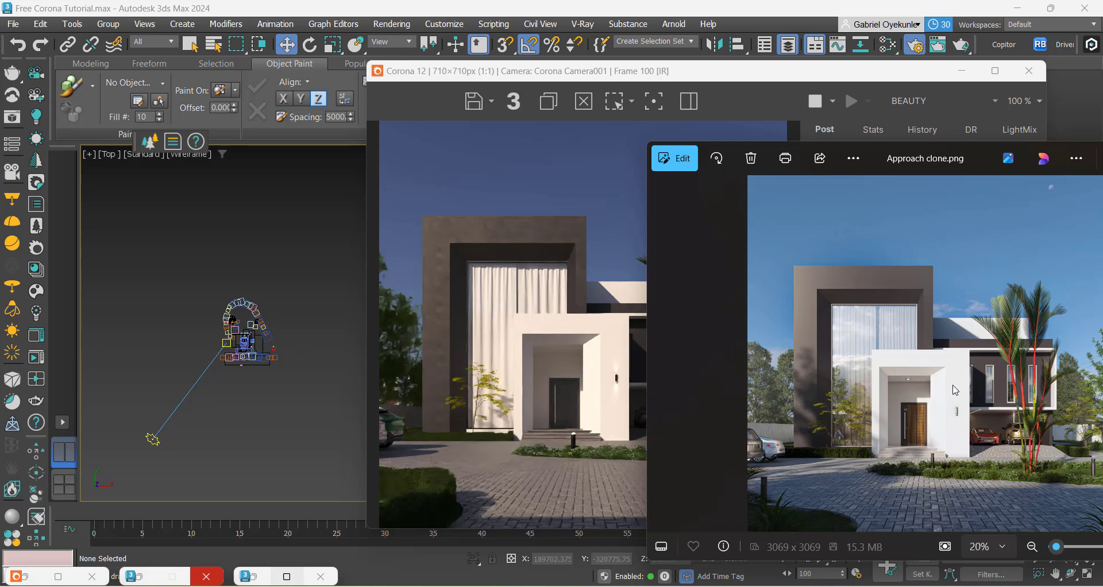
left_click(521, 397)
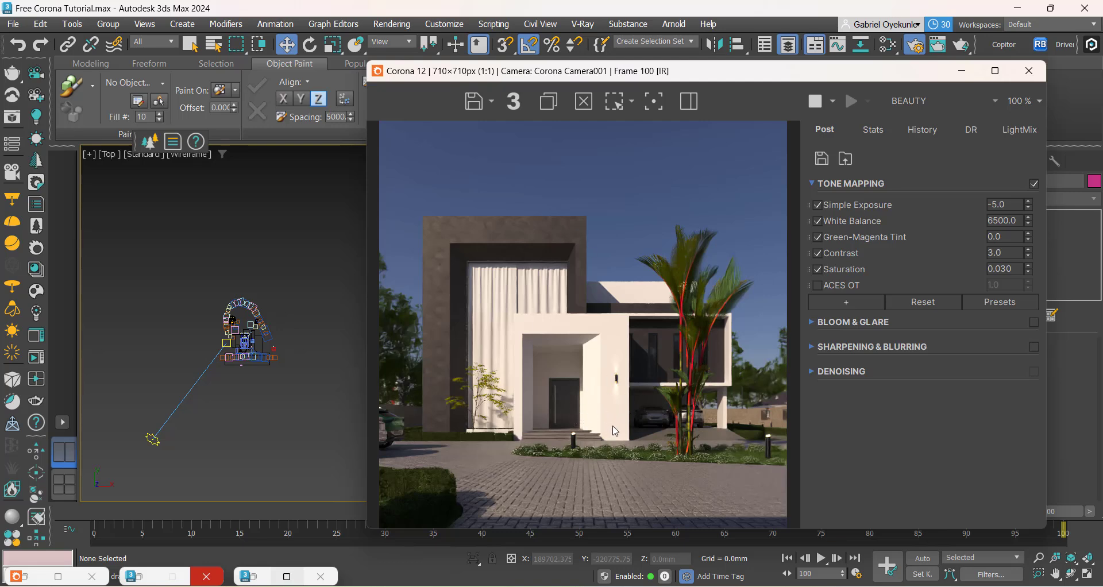
scroll(519, 333, "up", 1)
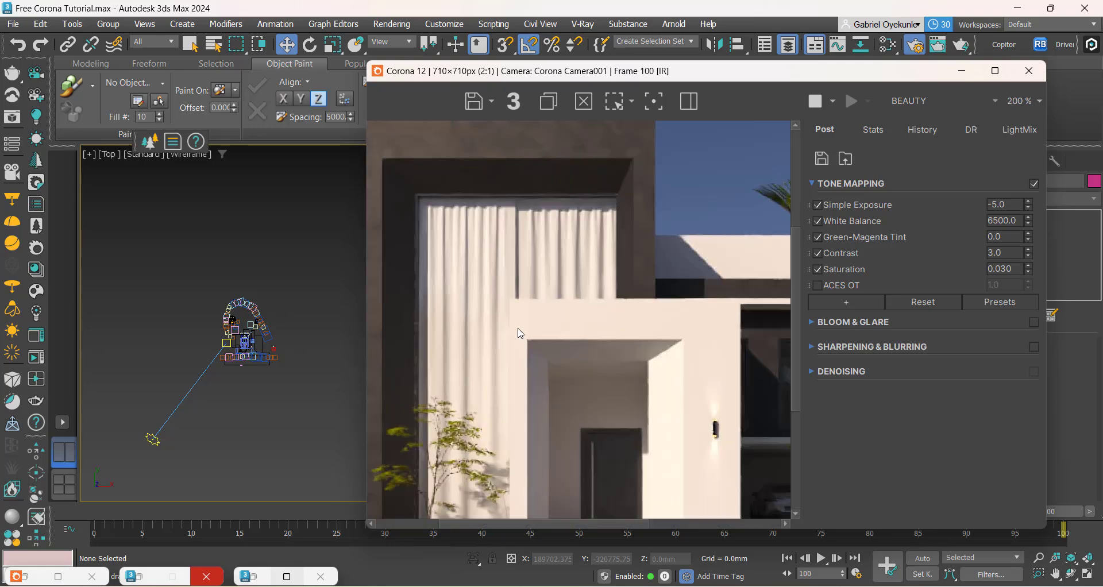
scroll(520, 333, "down", 1)
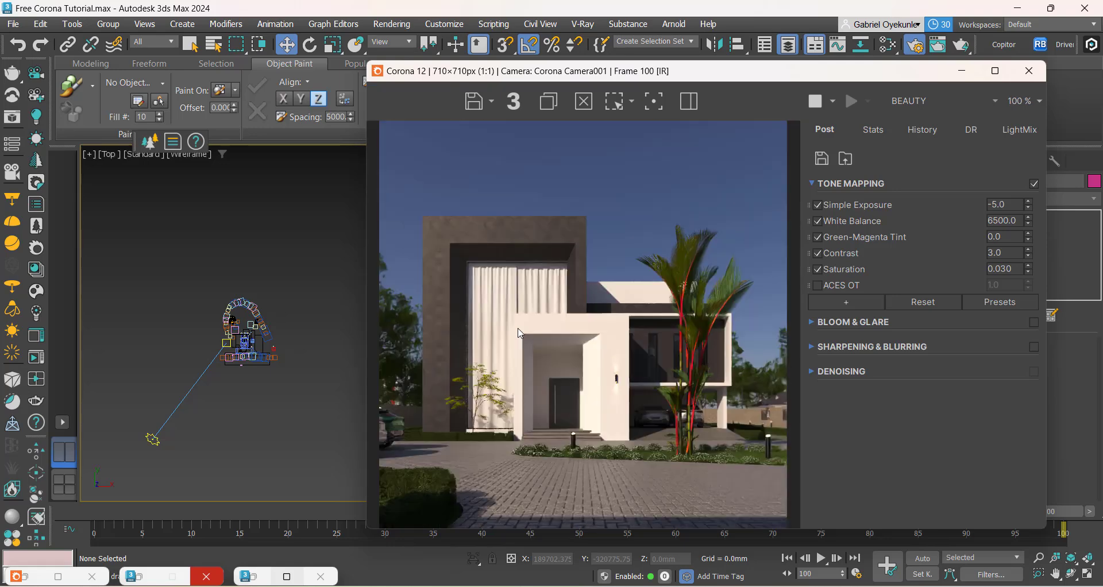
Step: Raise the sun light in the Front view and move it farther from the house, to about X -1313705, Z 1218570
left_click(153, 440)
key("f")
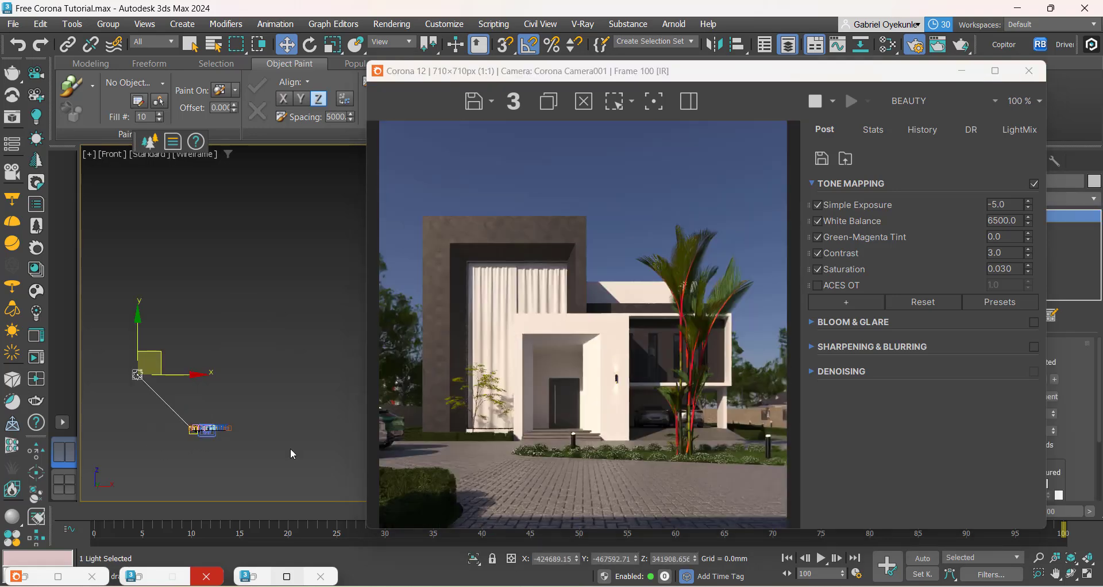
left_click_drag(198, 384, 96, 284)
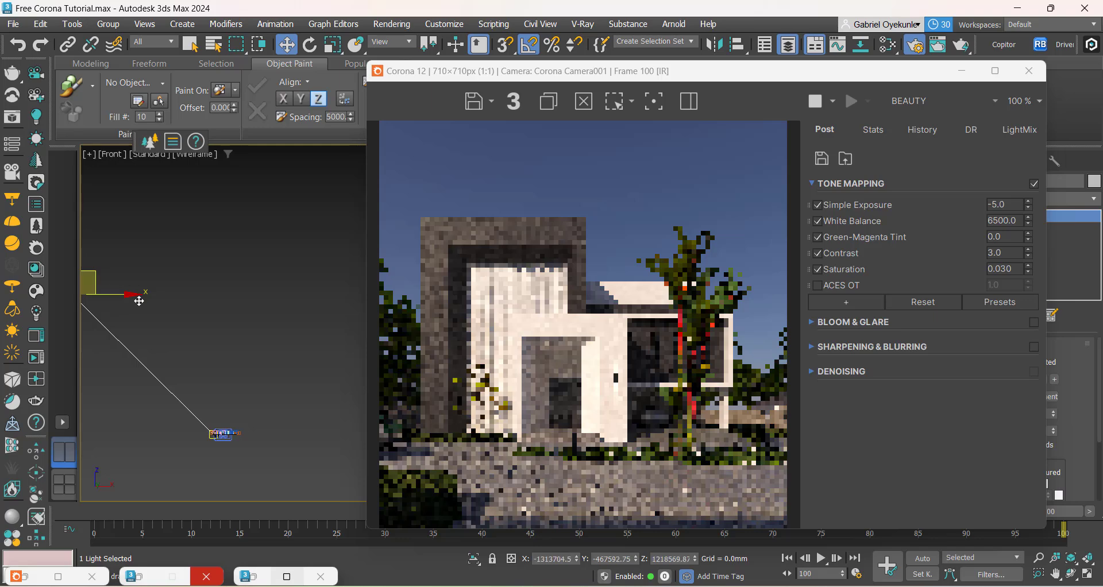
scroll(233, 373, "down", 1)
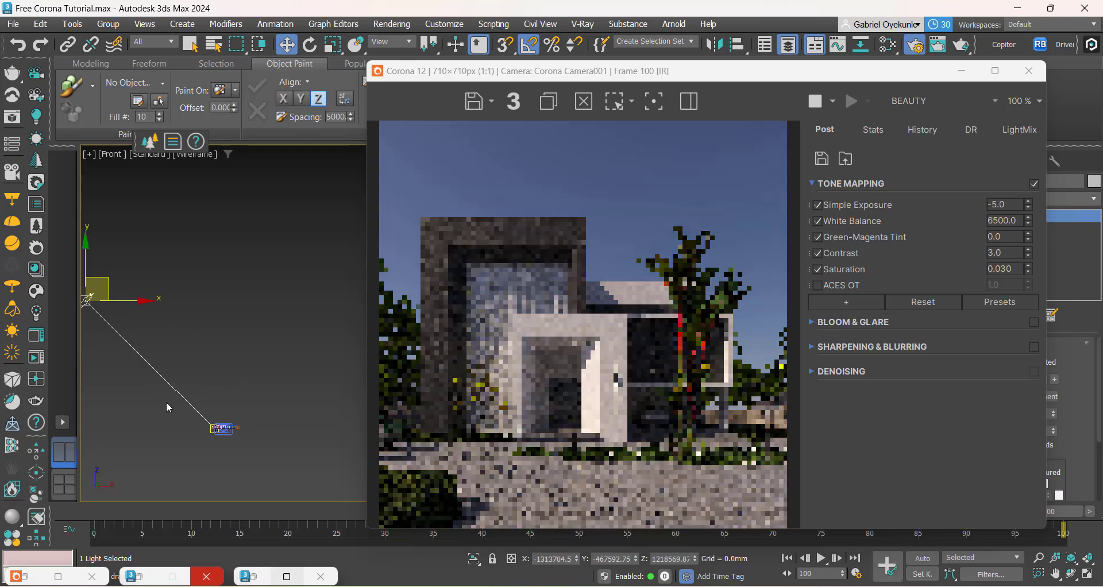
middle_click_drag(167, 401, 240, 412)
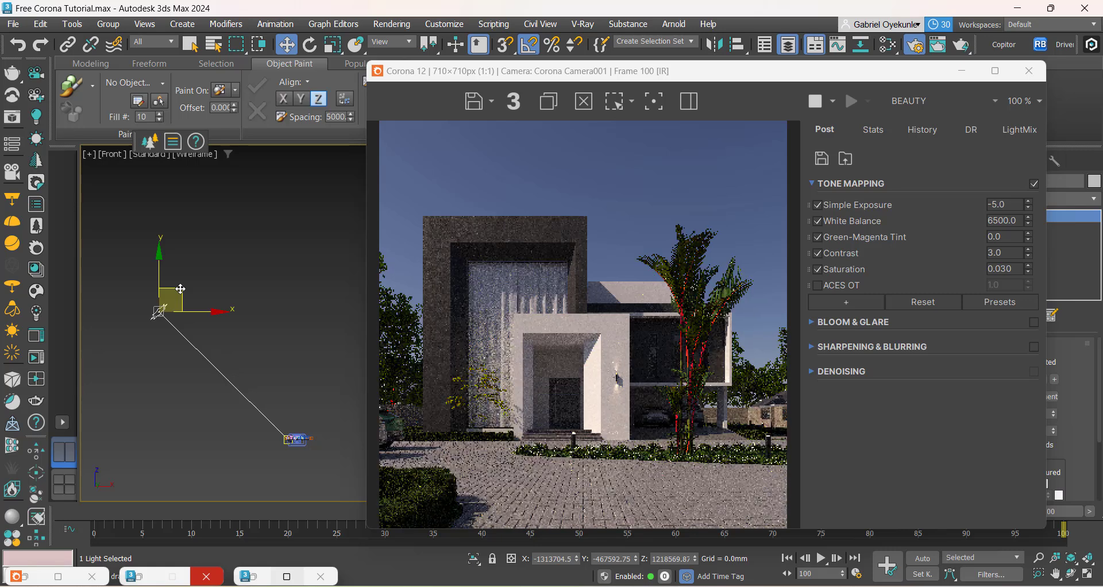
Step: Swing the sun light toward the front of the house in the Top view, to about X -330879, Y -932355, and deselect it
key("t")
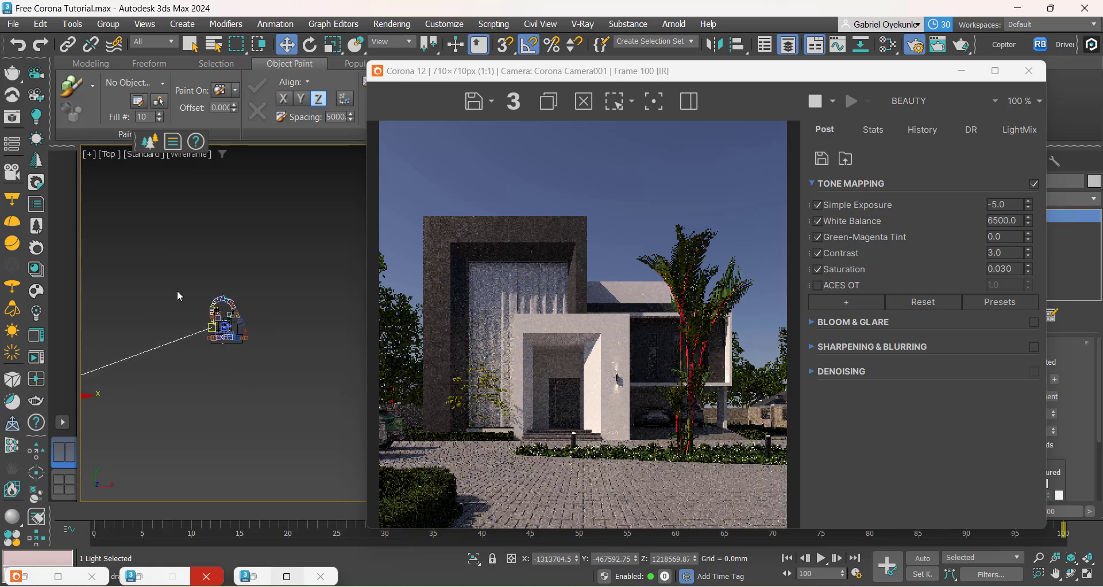
left_click_drag(101, 372, 274, 417)
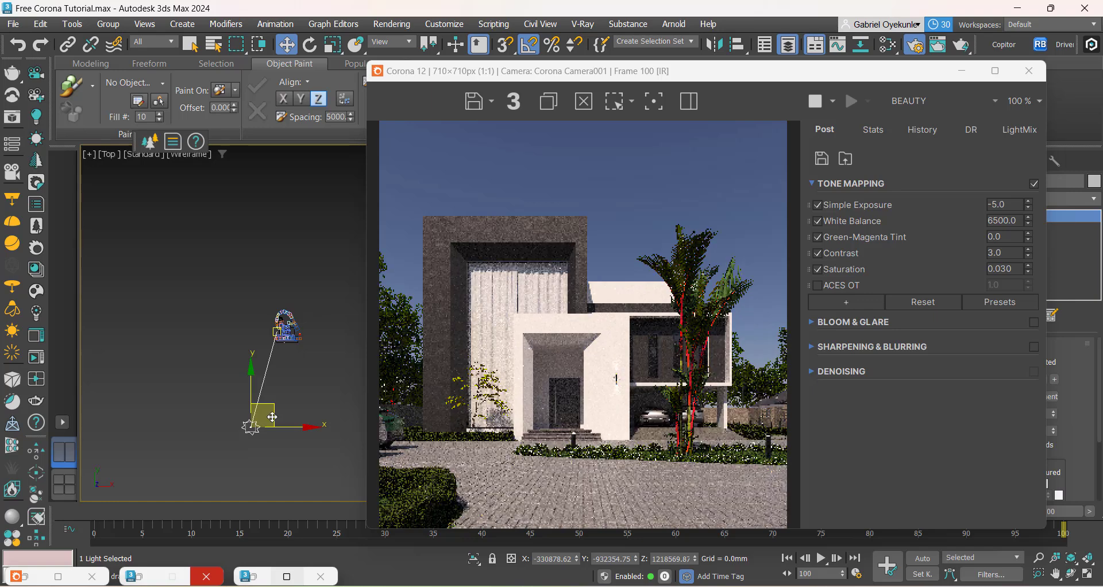
scroll(272, 417, "up", 4)
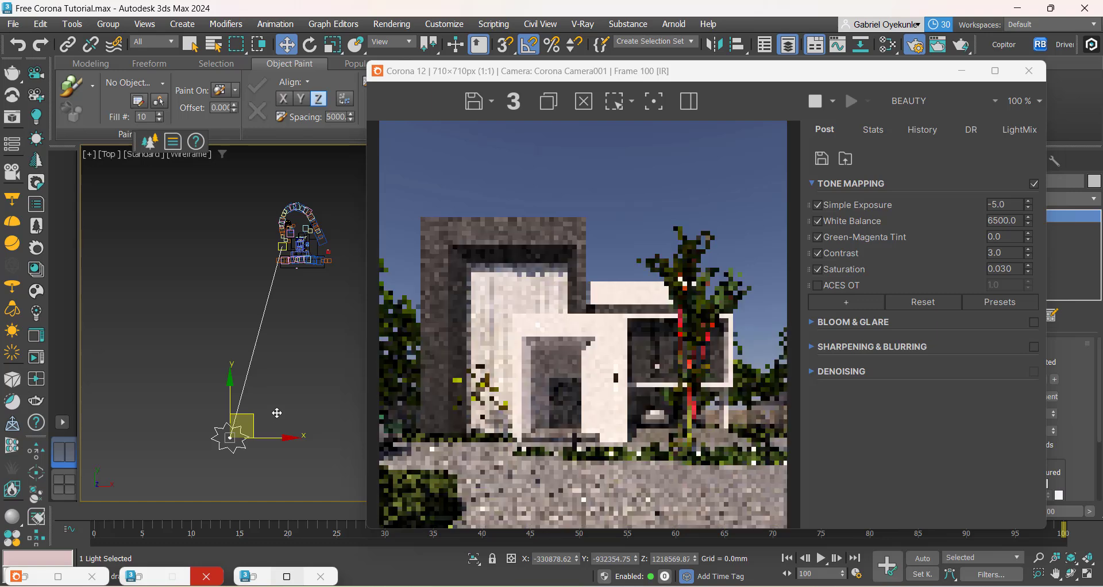
left_click(314, 378)
Step: Select the Chaos Scatter001 hedge around the palm bed in the Top view and shift the frame buffer to uncover its settings
scroll(298, 271, "up", 6)
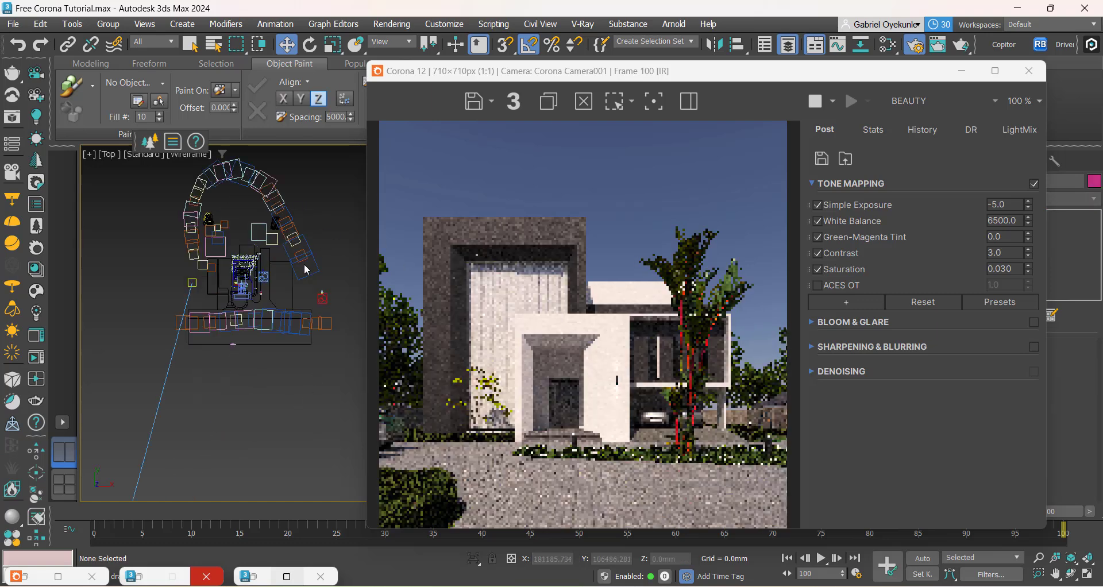
scroll(235, 310, "up", 8)
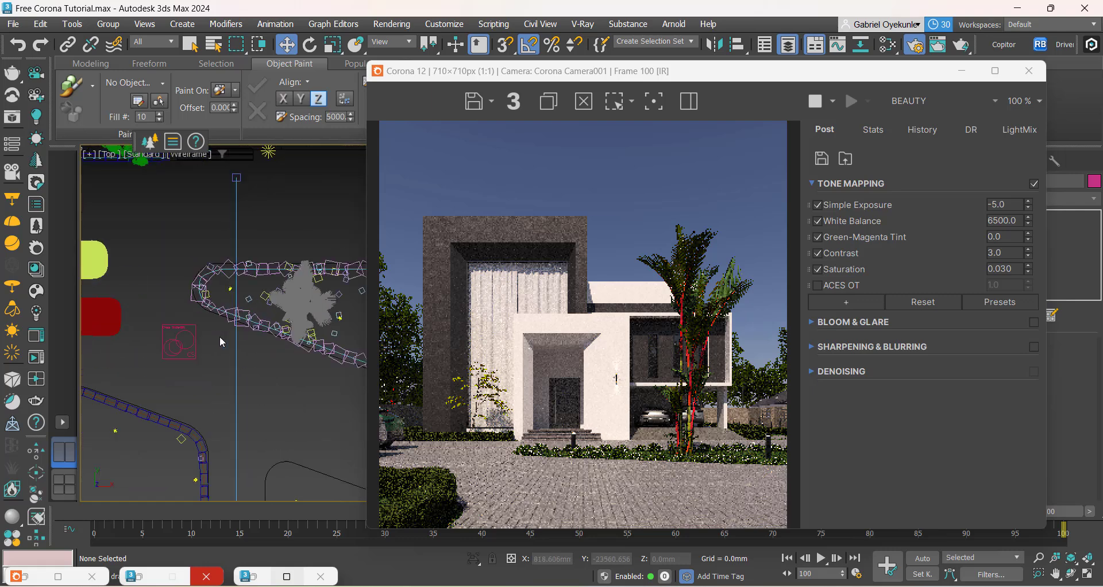
left_click(163, 259)
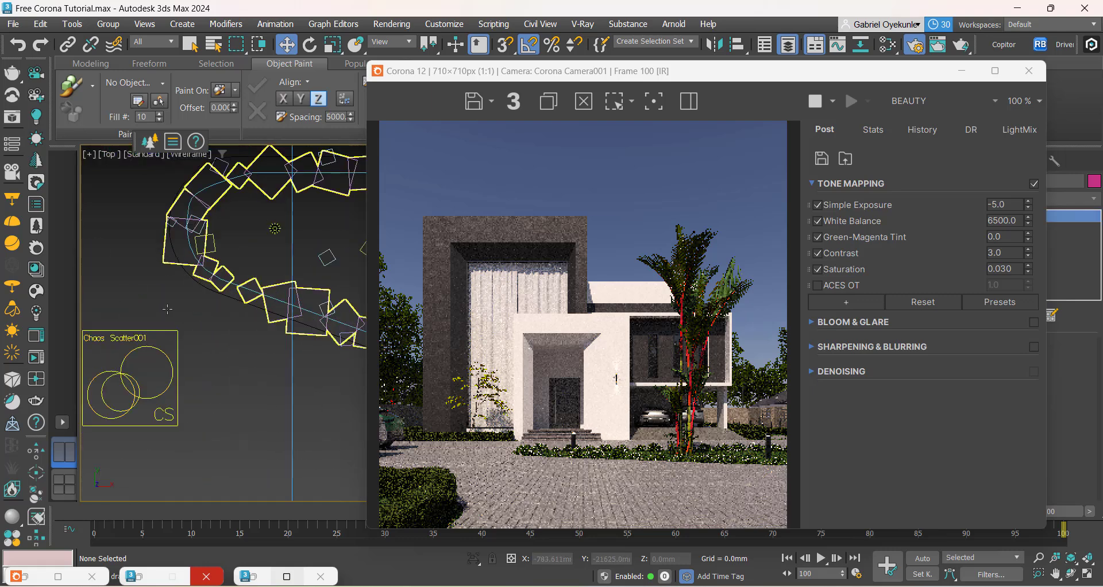
left_click(165, 259)
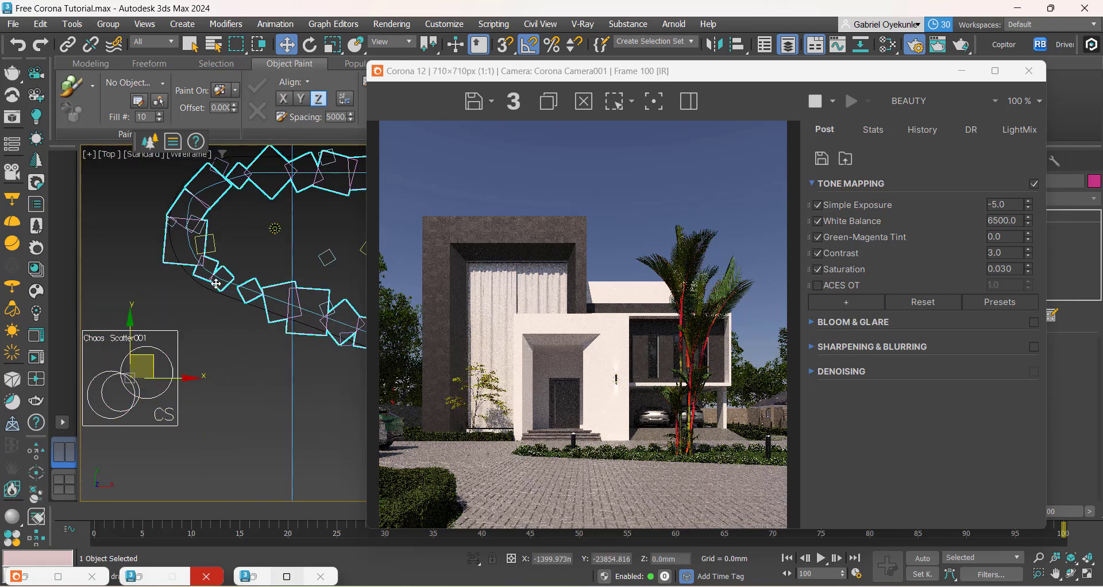
left_click(823, 82)
left_click_drag(822, 82, 490, 87)
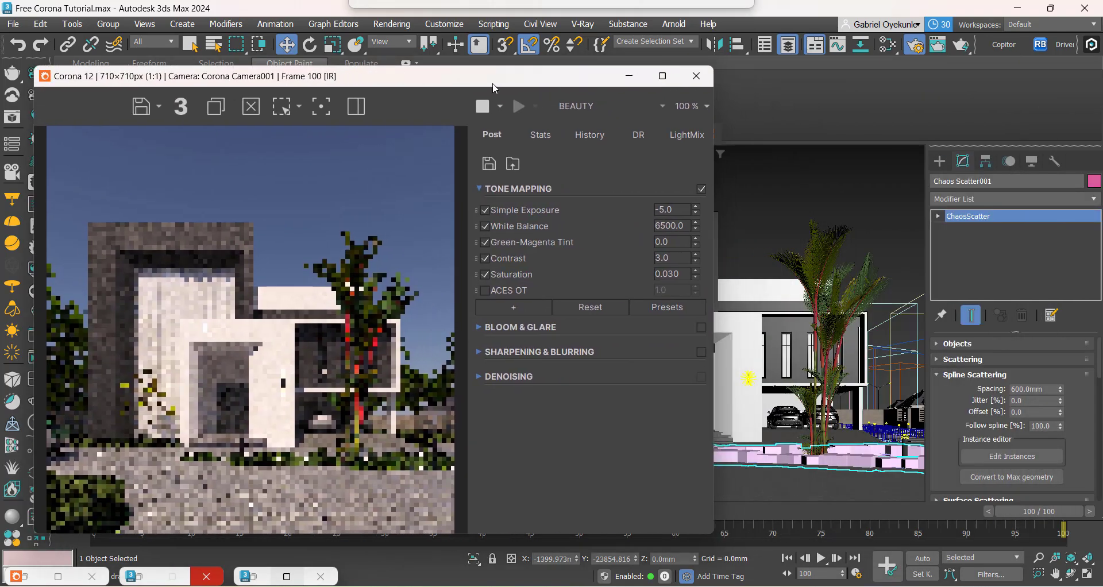
Step: Set the hedge scatter's random X scale to range from 50 to 60 percent
left_click_drag(998, 305, 987, 57)
left_click_drag(952, 442, 962, 167)
scroll(949, 393, "up", 3)
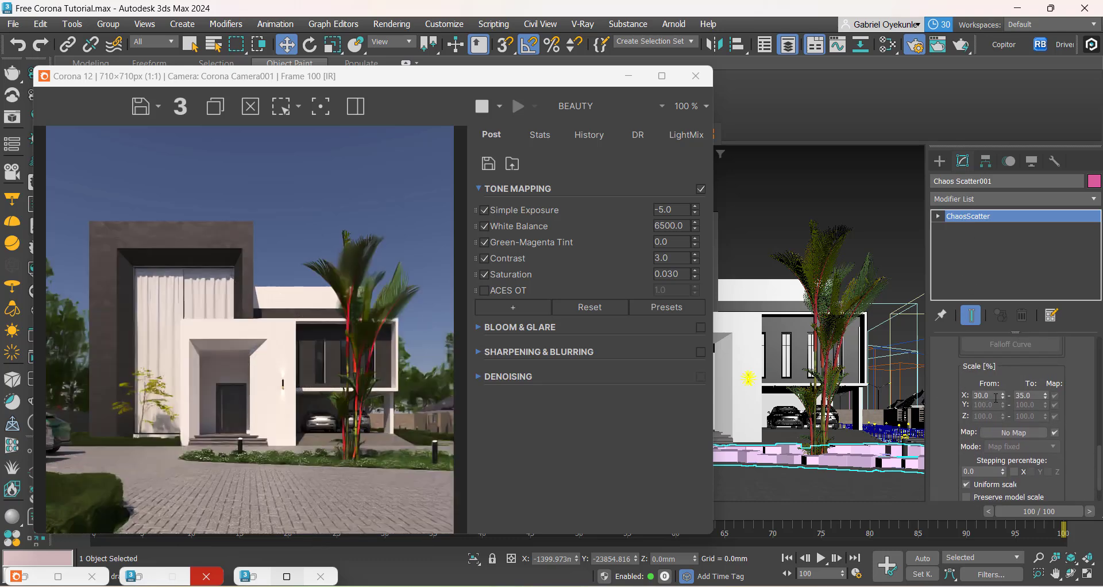
left_click(985, 396)
type("50")
left_click(1033, 396)
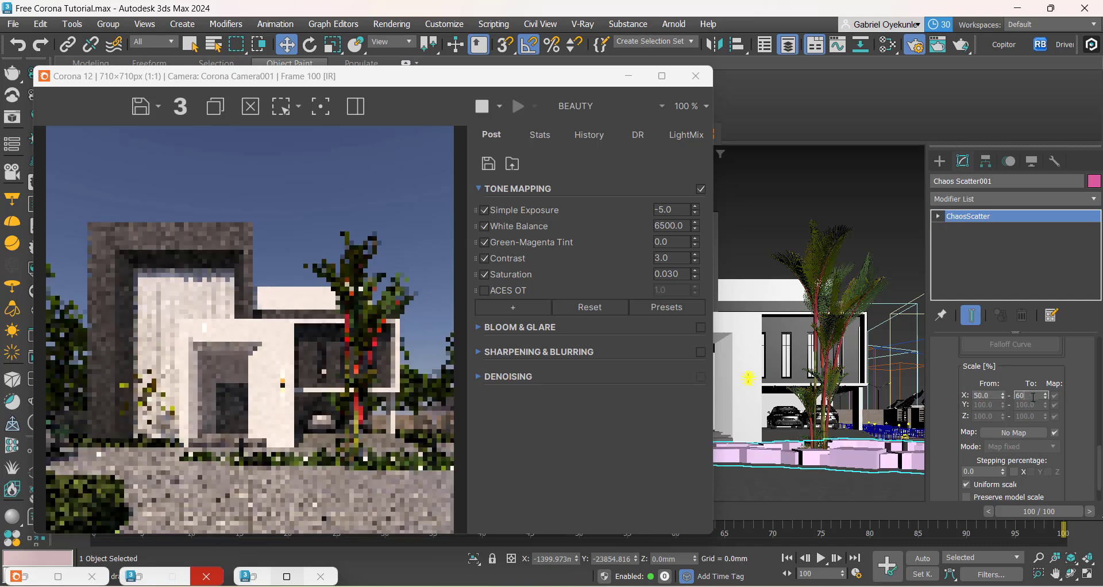
key("Return")
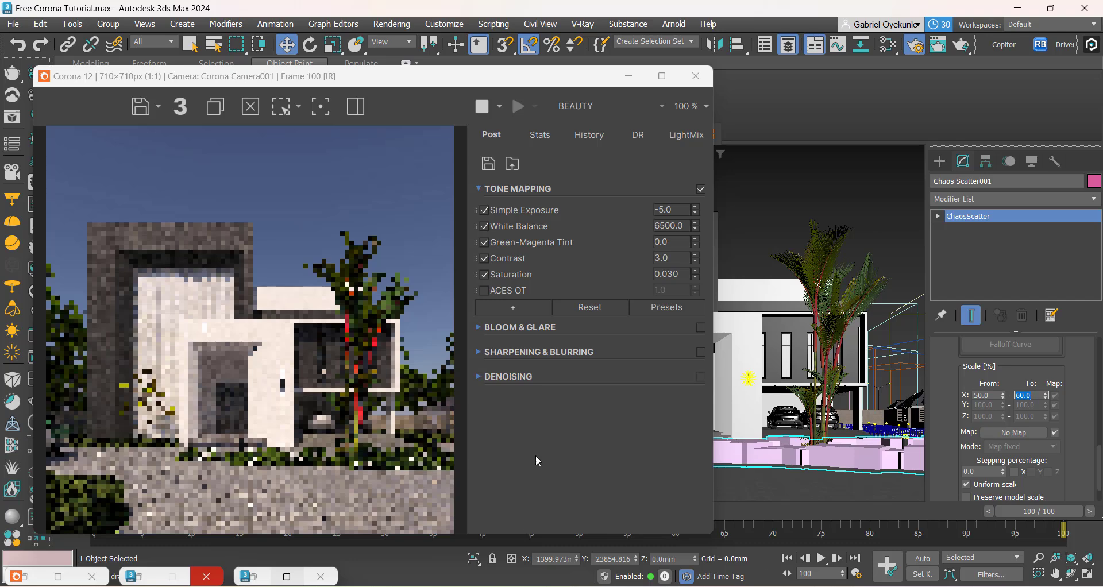
Step: Examine the resized hedge in the updated render, shifting the frame buffer off the command panel and back
left_click_drag(395, 86, 687, 58)
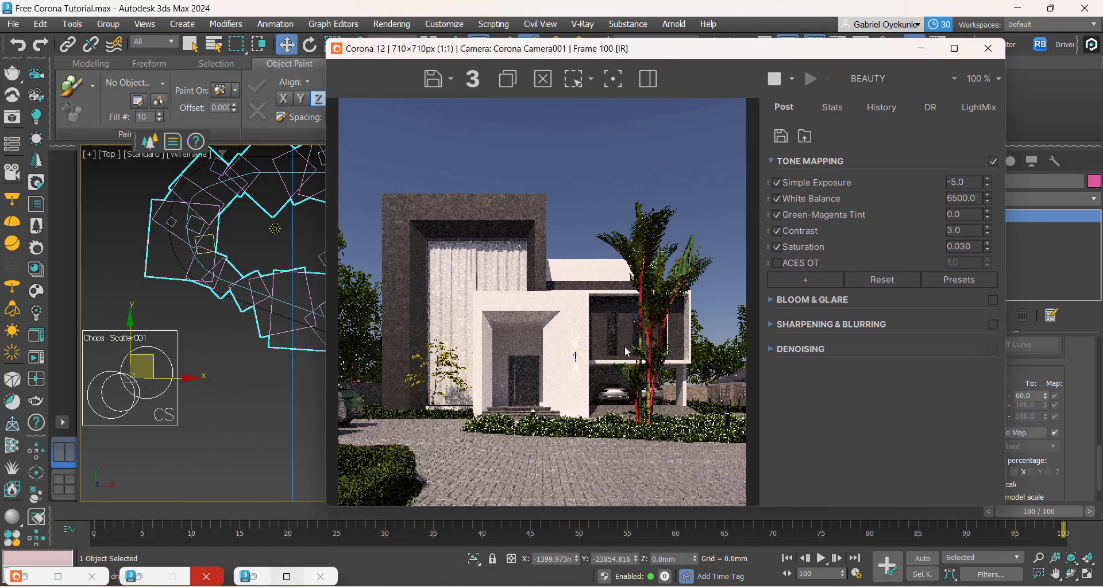
middle_click_drag(191, 436, 228, 416)
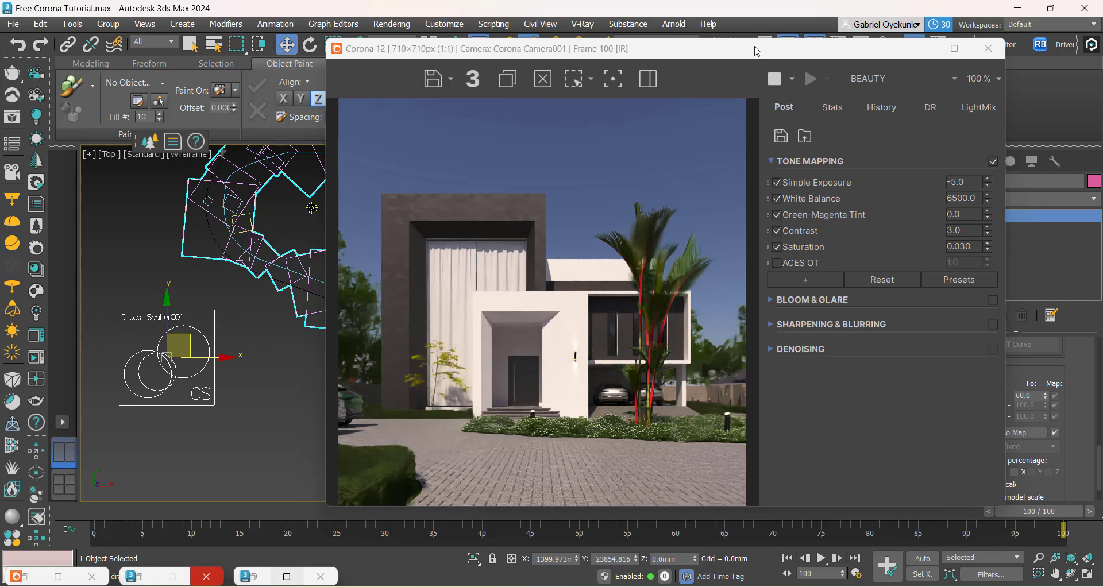
left_click_drag(754, 48, 446, 65)
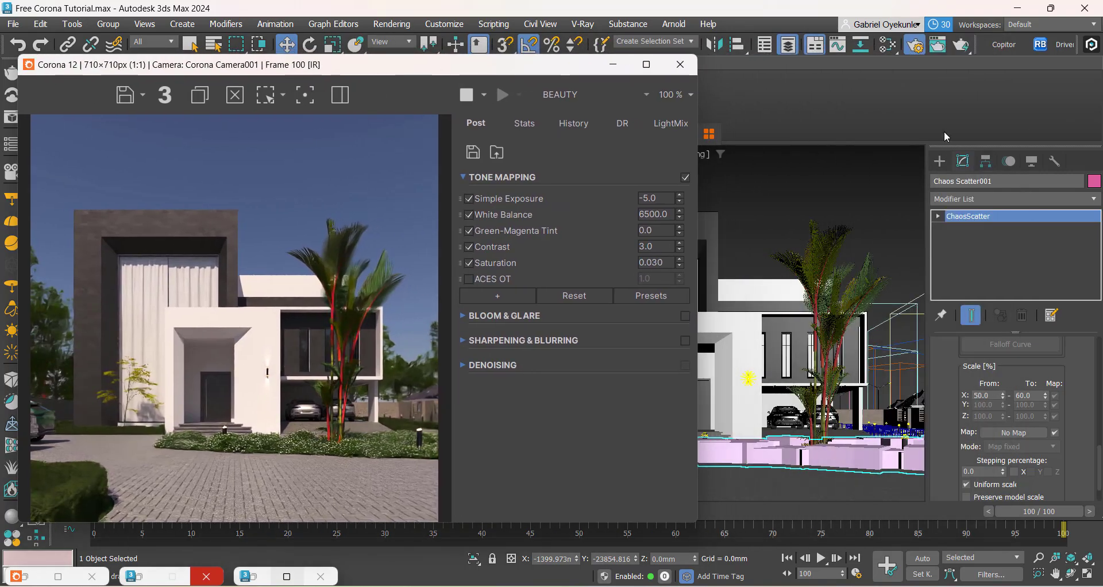
Step: Close the Layer Explorer window and restore the minimised Render Setup window
left_click(884, 45)
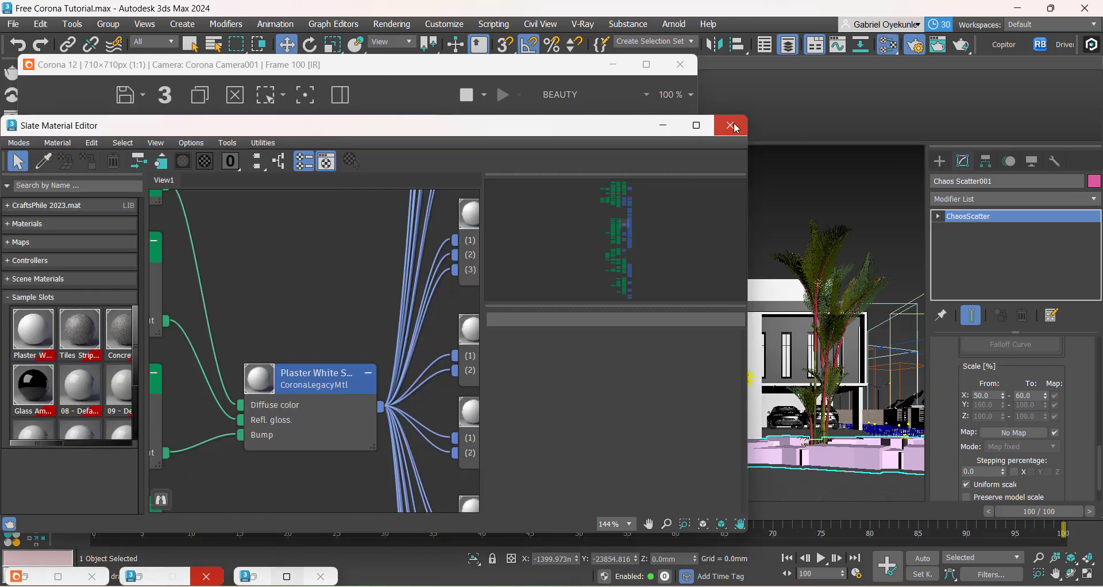
left_click(894, 46)
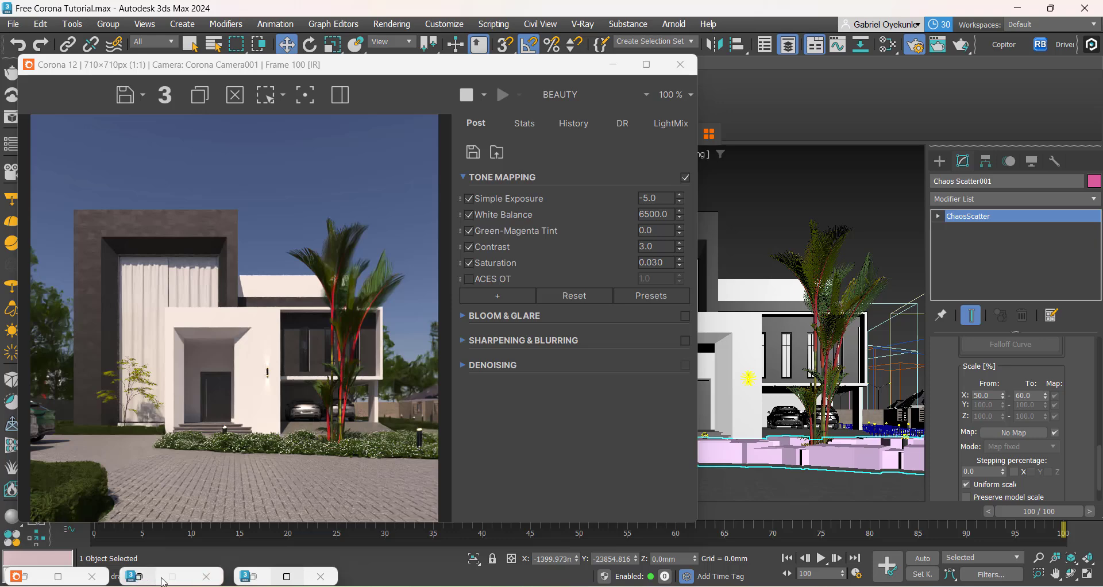
left_click(275, 580)
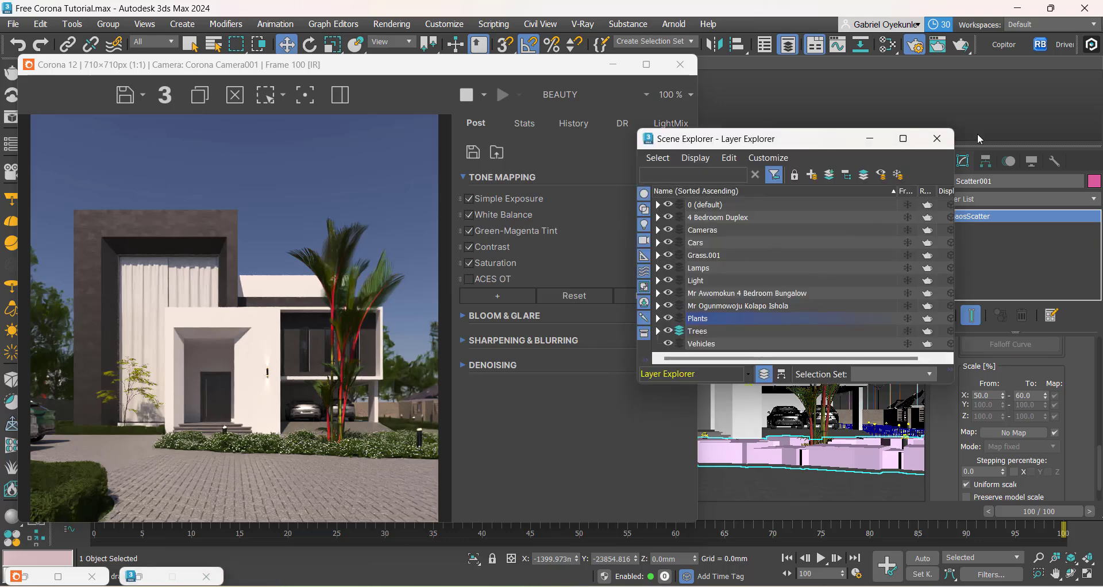
left_click(937, 138)
left_click(151, 582)
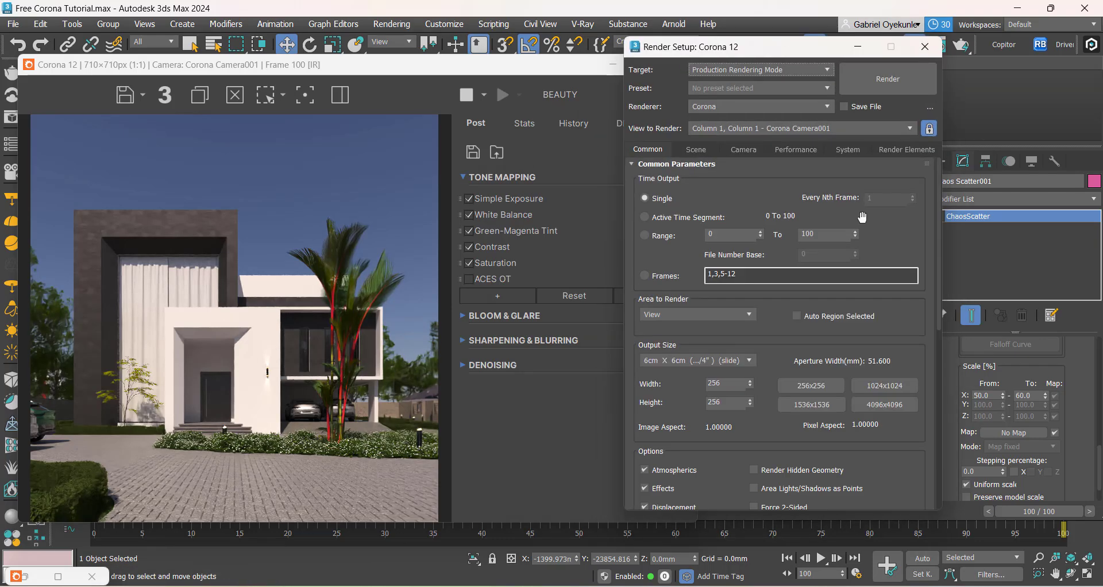
Step: Set denoising during interactive rendering to None in Corona's performance settings
left_click(795, 149)
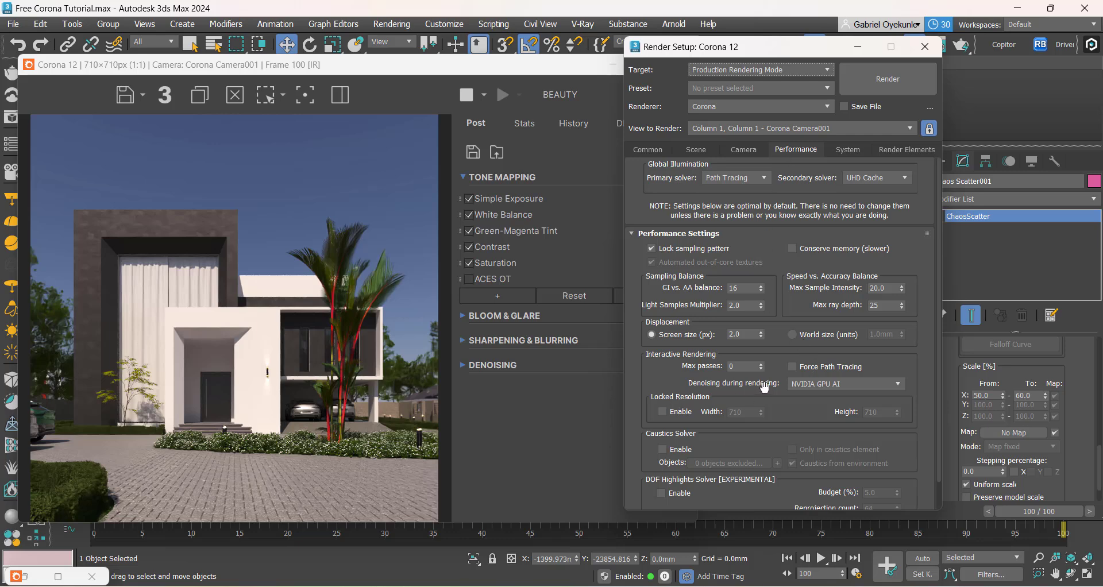
left_click(803, 390)
left_click(796, 396)
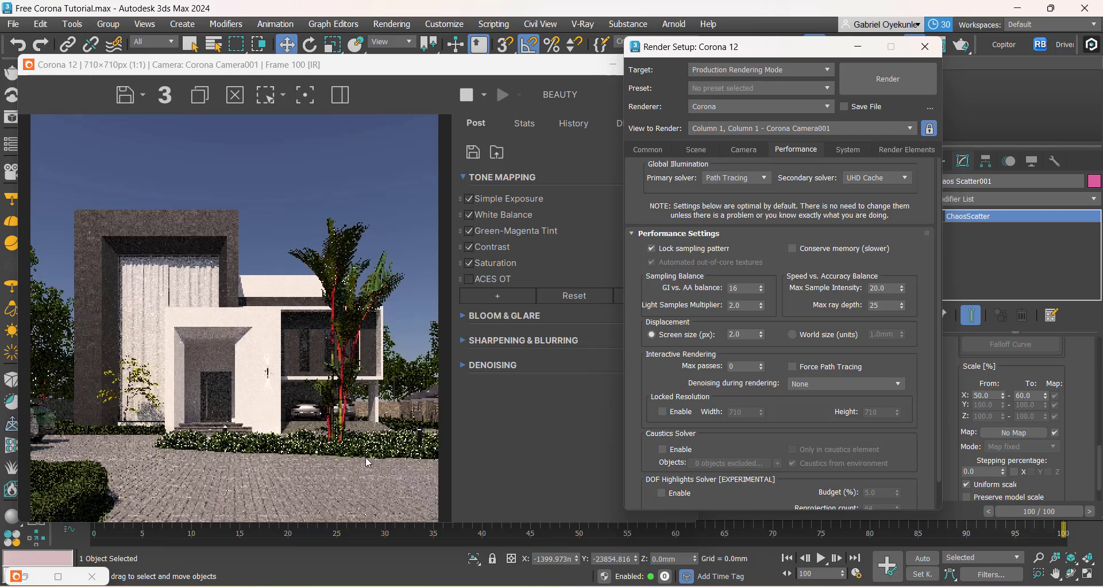
Step: Move the frame buffer clear of the Top view, deselect the hedge scatter and bring the whole palm bed into view
left_click_drag(271, 72, 696, 79)
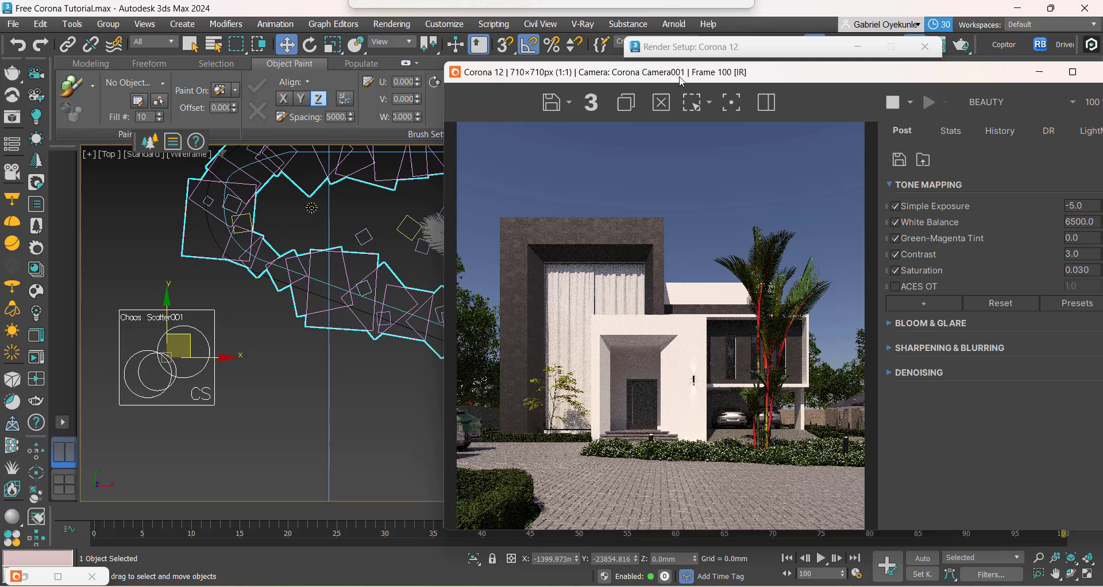
left_click(252, 415)
scroll(251, 415, "down", 5)
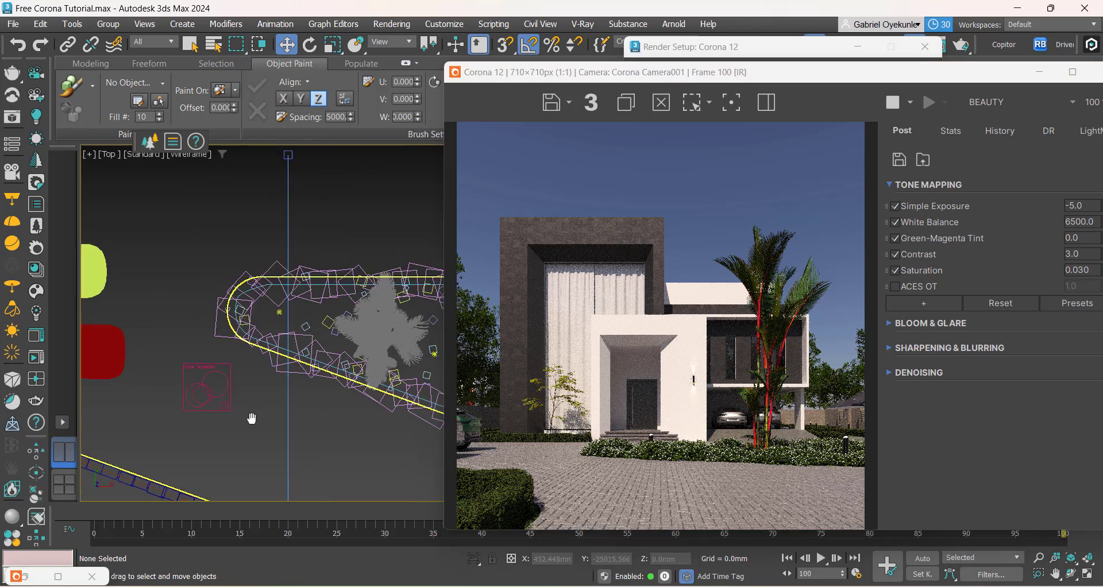
middle_click_drag(251, 418, 285, 430)
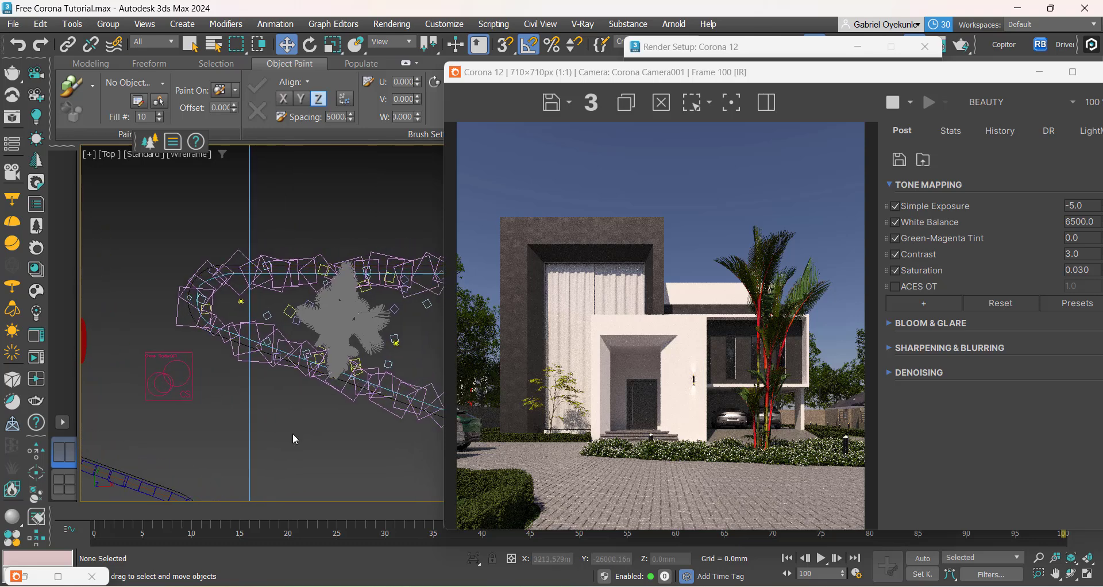
Step: Select the garden lamp at the curved end of the front hedge and move it along the hedge into the camera's view
middle_click_drag(291, 432, 230, 373, "alt")
scroll(276, 406, "down", 3)
scroll(335, 469, "up", 4)
scroll(346, 456, "up", 3)
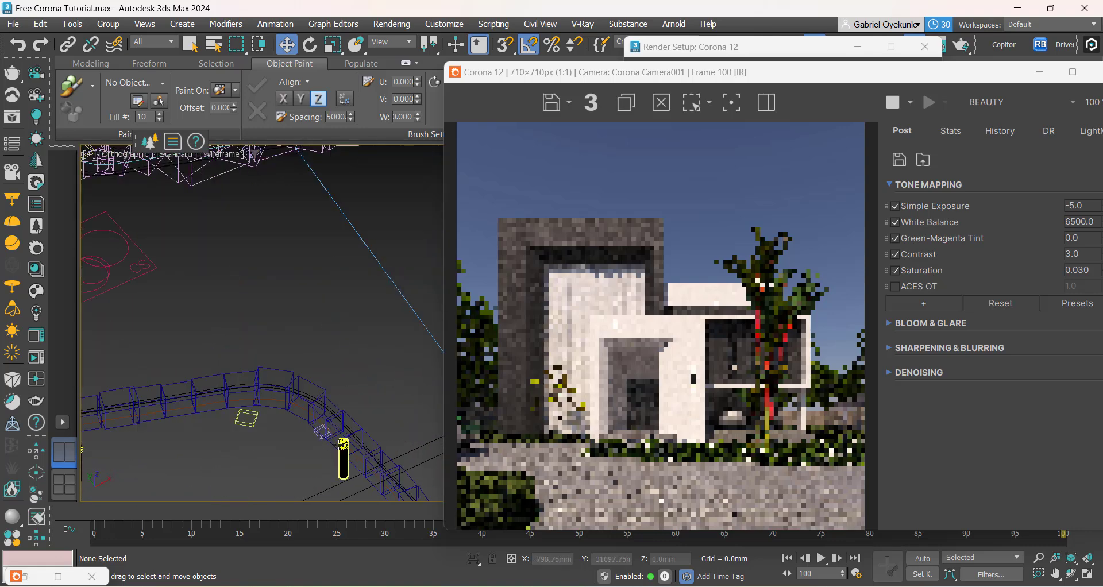
left_click(345, 458)
left_click_drag(314, 424, 258, 382)
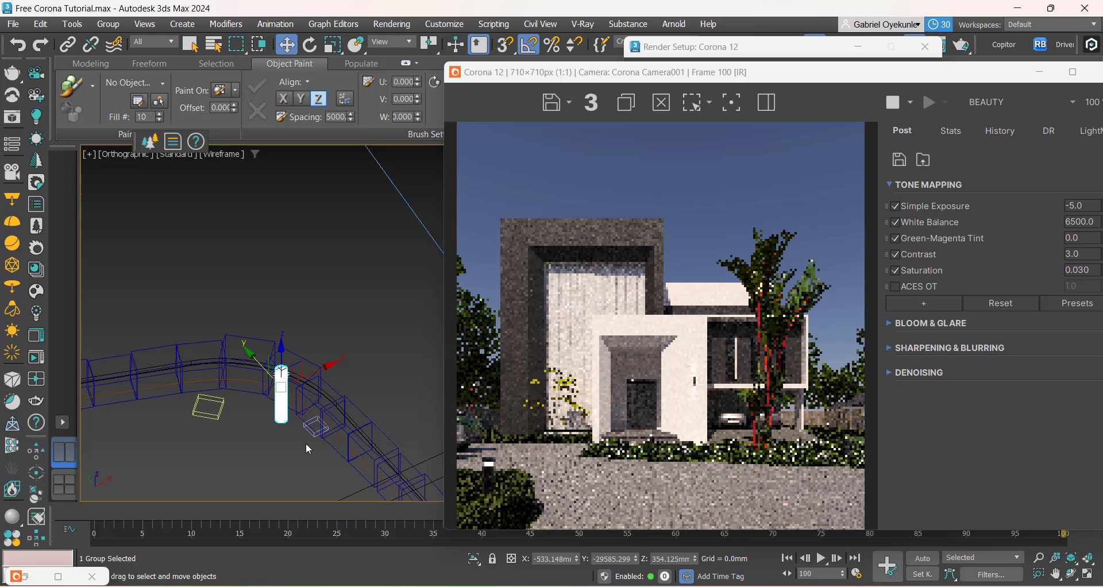
Step: Switch the orthographic viewport from wireframe to shaded display with the house's front facade in view
scroll(308, 448, "down", 10)
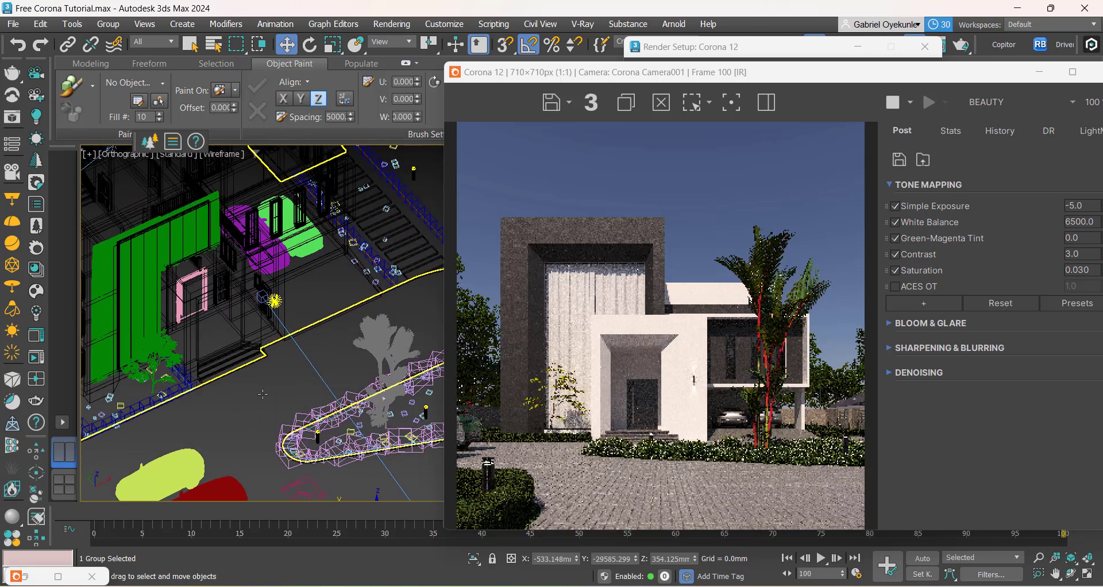
key("F3")
middle_click_drag(237, 370, 282, 377)
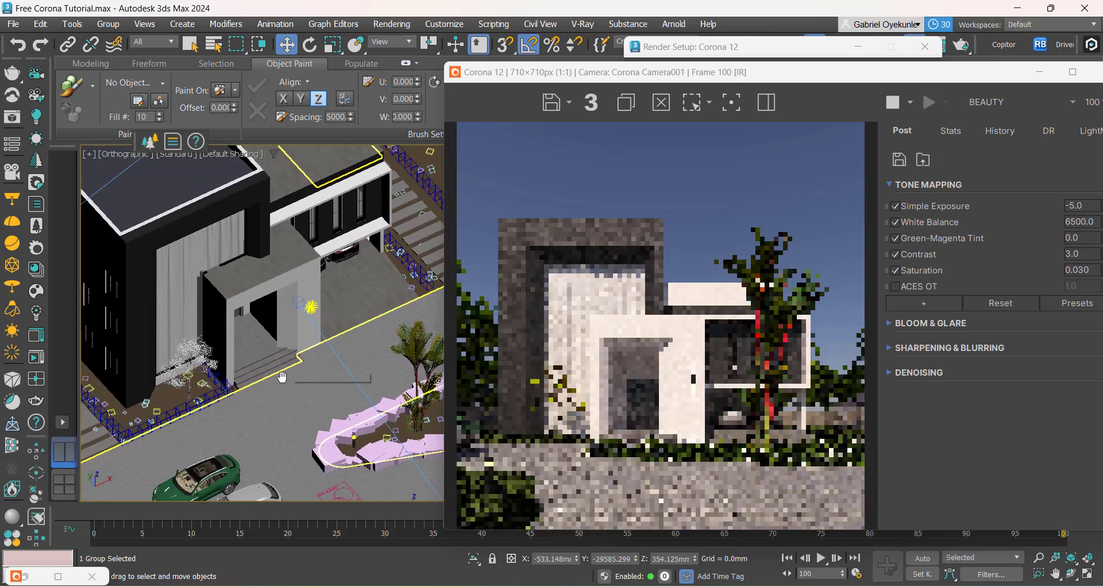
Step: Open the Slate Material Editor and sample the material of the glass pane in front of the facade curtain
key("m")
left_click_drag(190, 117, 579, 153)
scroll(722, 357, "down", 15)
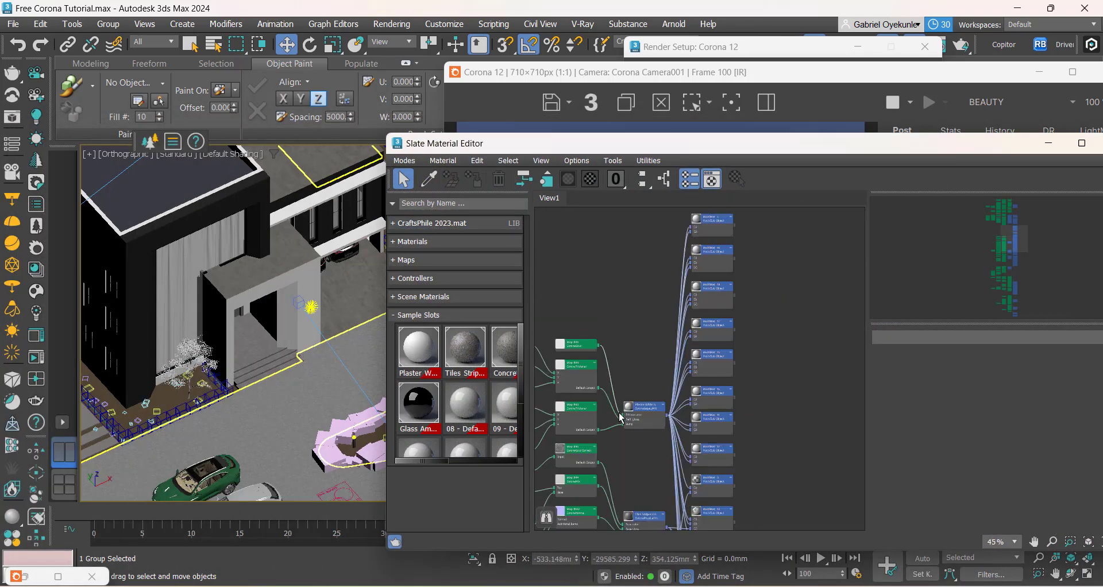
left_click(429, 179)
scroll(196, 286, "up", 5)
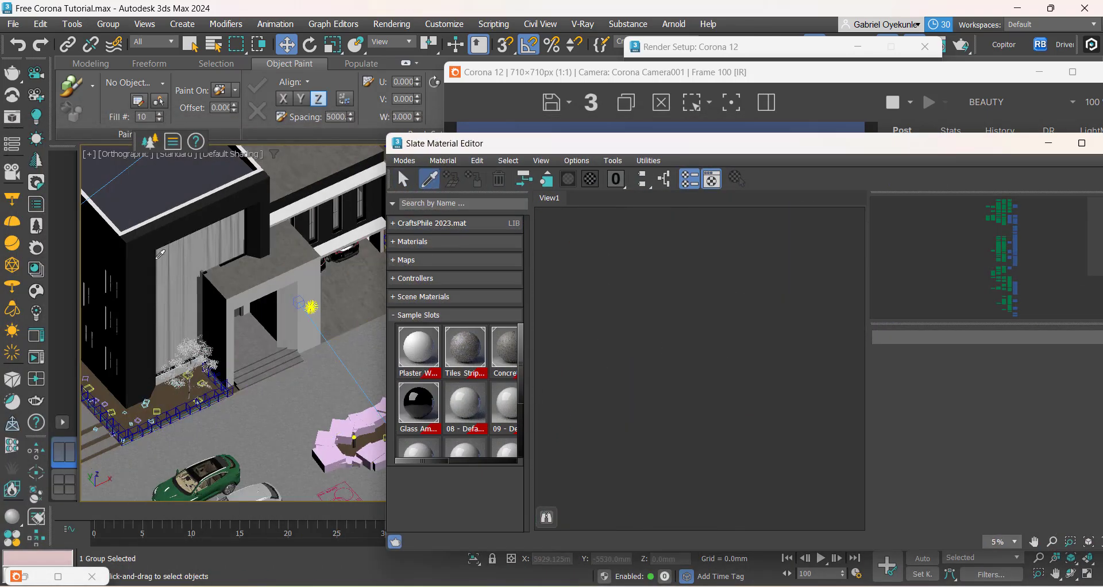
scroll(196, 286, "up", 4)
left_click(234, 278)
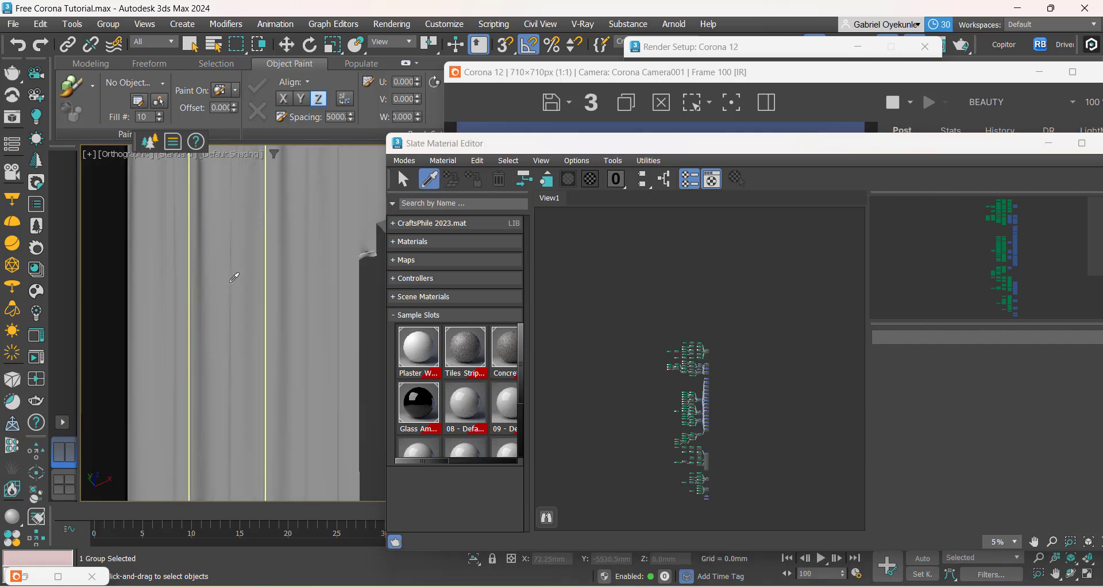
key("w")
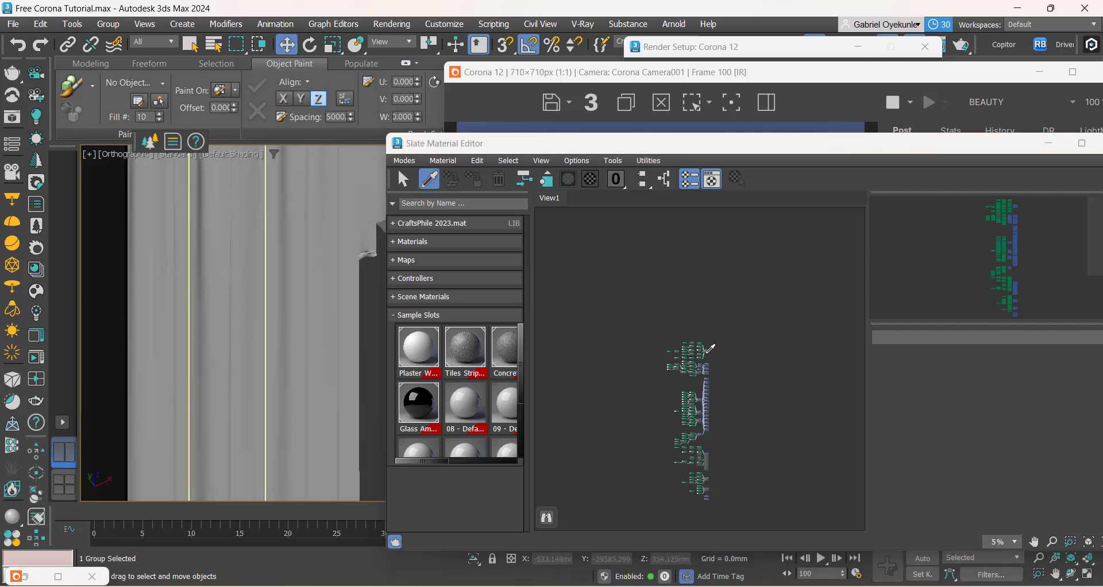
Step: Clear all nodes from the material editor's view and sample the facade glass pane again so only its material is loaded
scroll(707, 378, "up", 4)
scroll(707, 377, "down", 8)
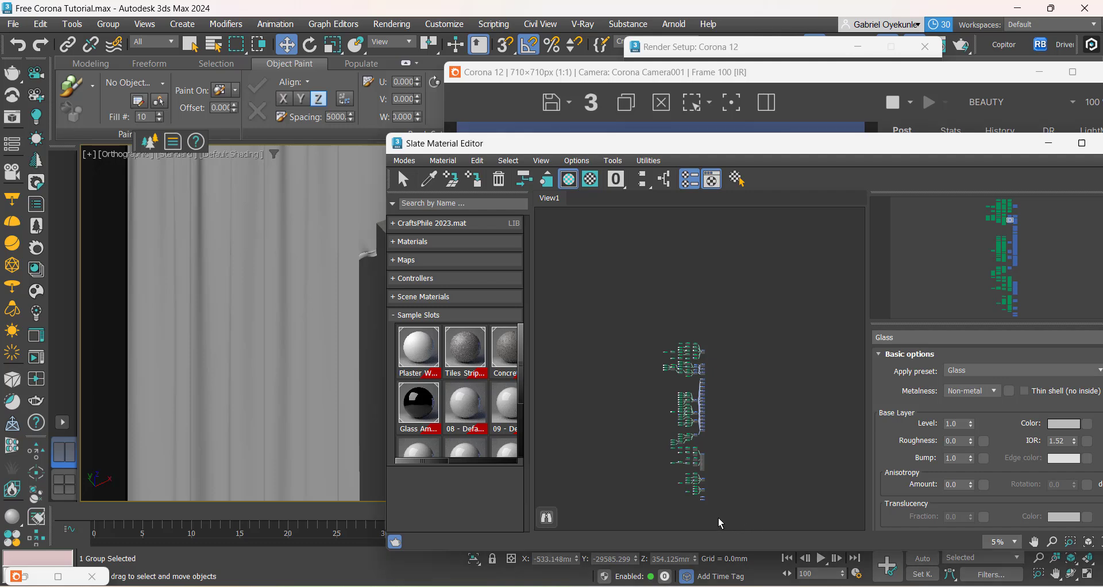
left_click_drag(719, 519, 623, 319)
key("Delete")
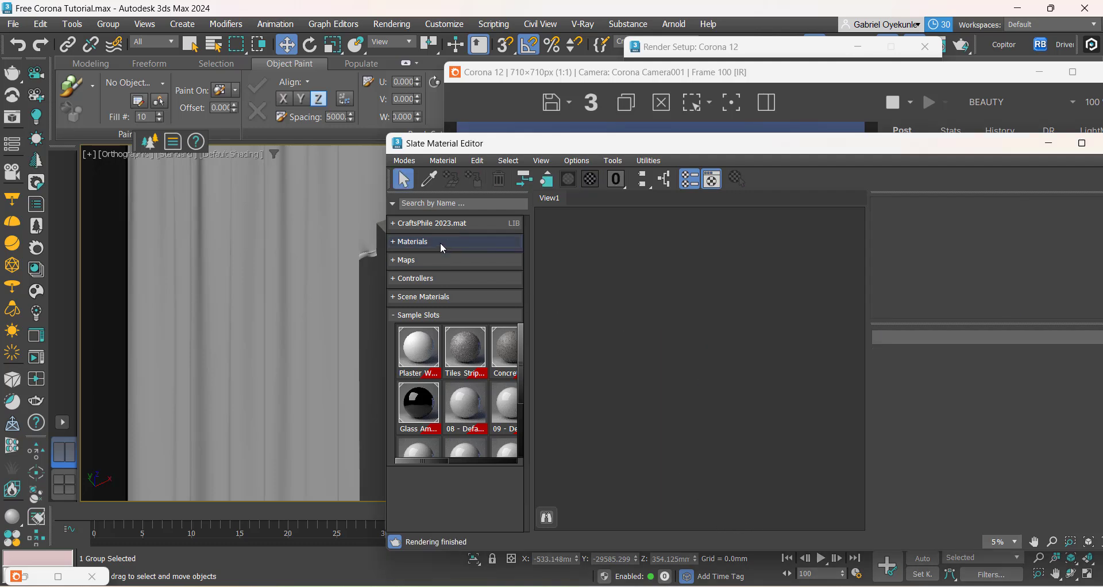
left_click(427, 182)
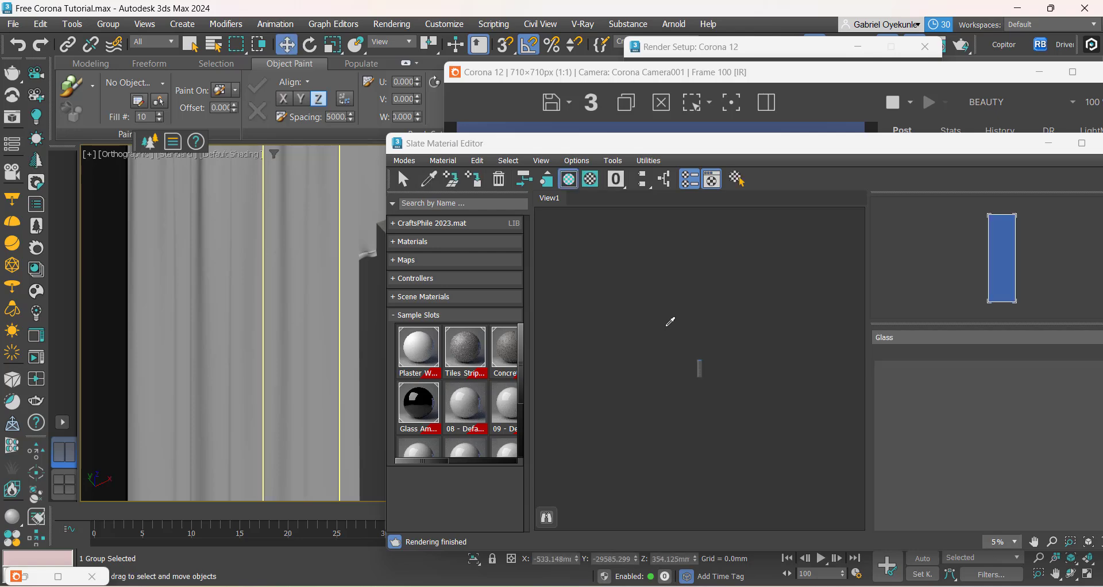
scroll(702, 363, "up", 8)
scroll(687, 293, "up", 4)
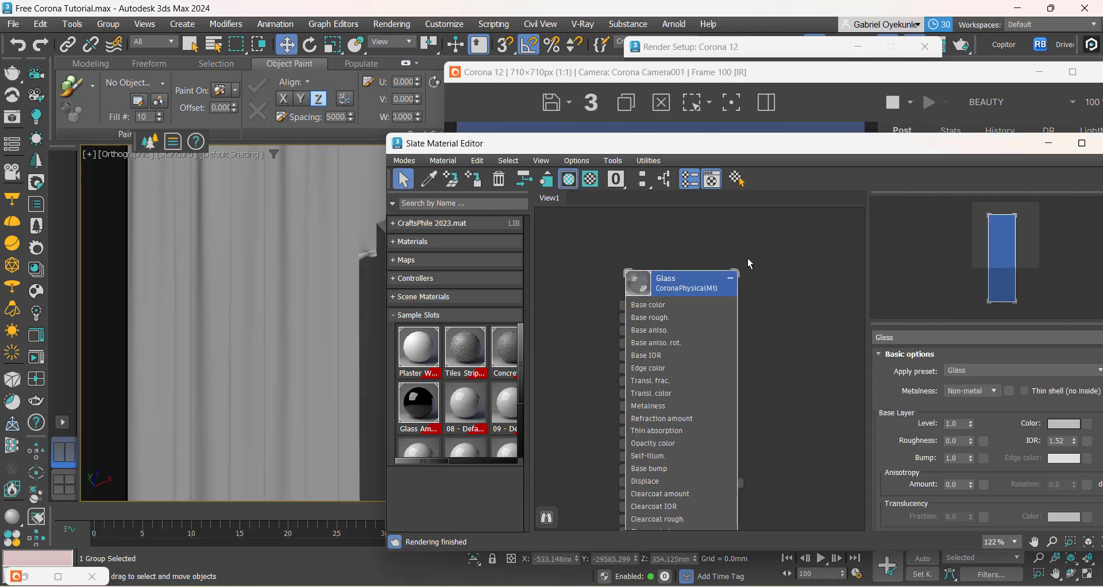
Step: Set the Glass material's refraction amount to 0.8, and minimise the Corona error message and material editor windows to uncover the render
left_click_drag(760, 143, 549, 109)
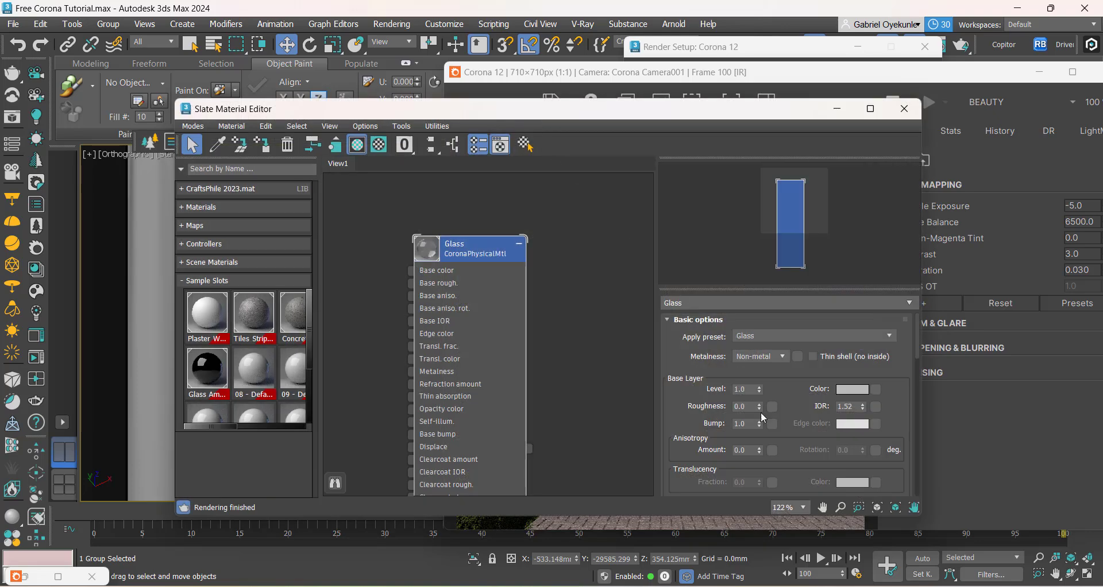
left_click_drag(683, 414, 683, 323)
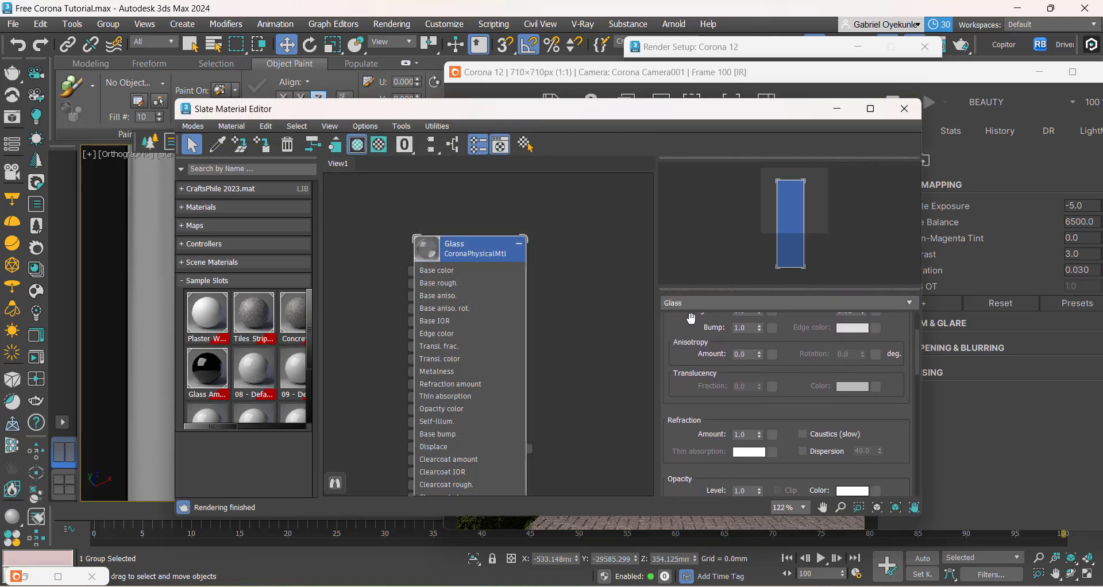
double_click(749, 434)
type(".8")
key("Return")
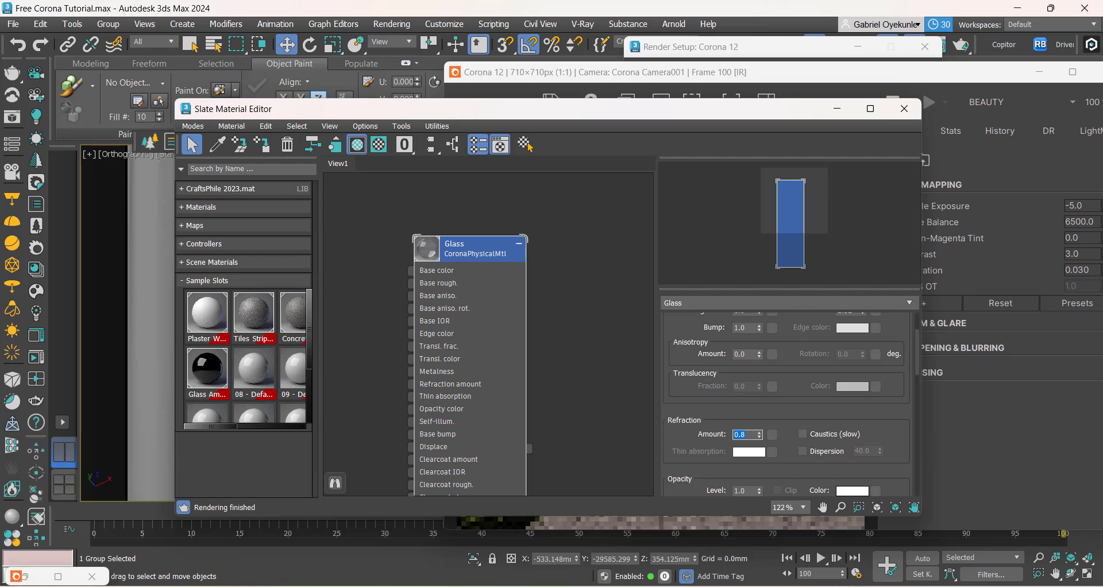
left_click(15, 577)
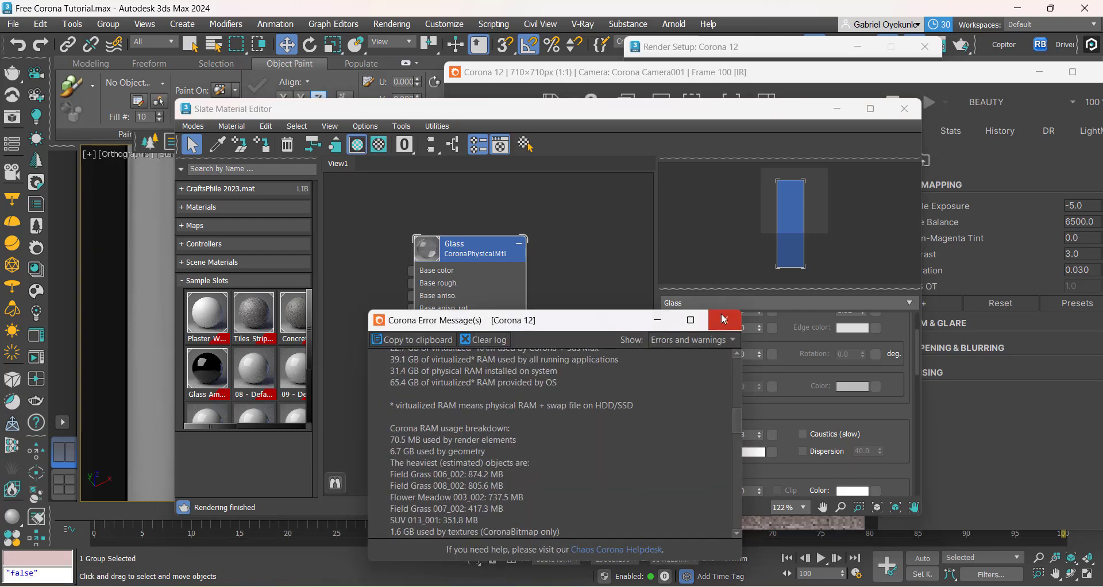
left_click(657, 323)
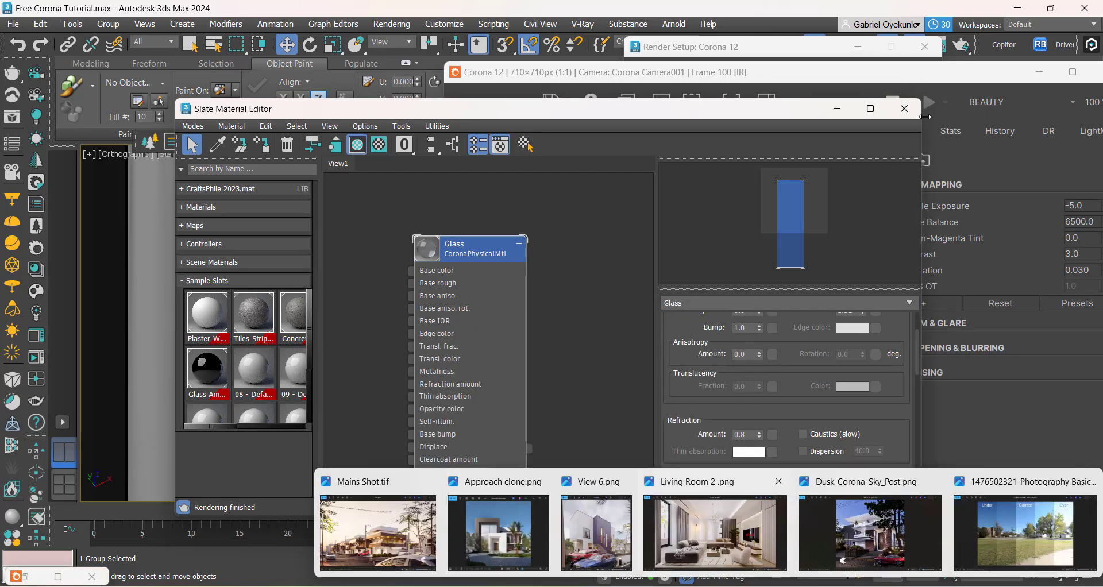
left_click(837, 109)
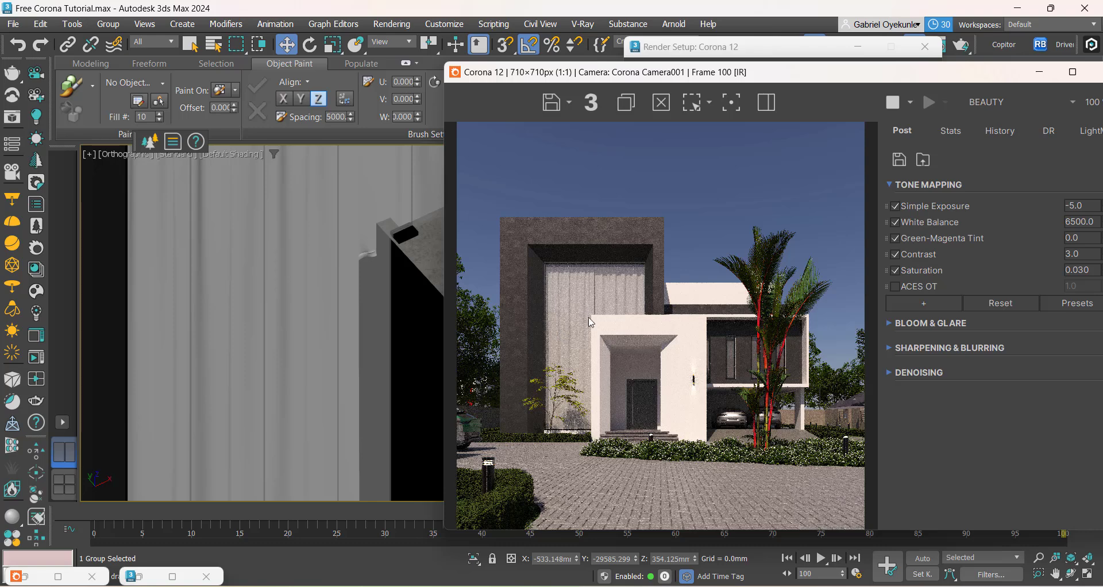
Step: Restore the material editor, set the Glass material's base layer IOR to 3.0, and minimise the editor again
left_click(139, 577)
scroll(787, 369, "up", 5)
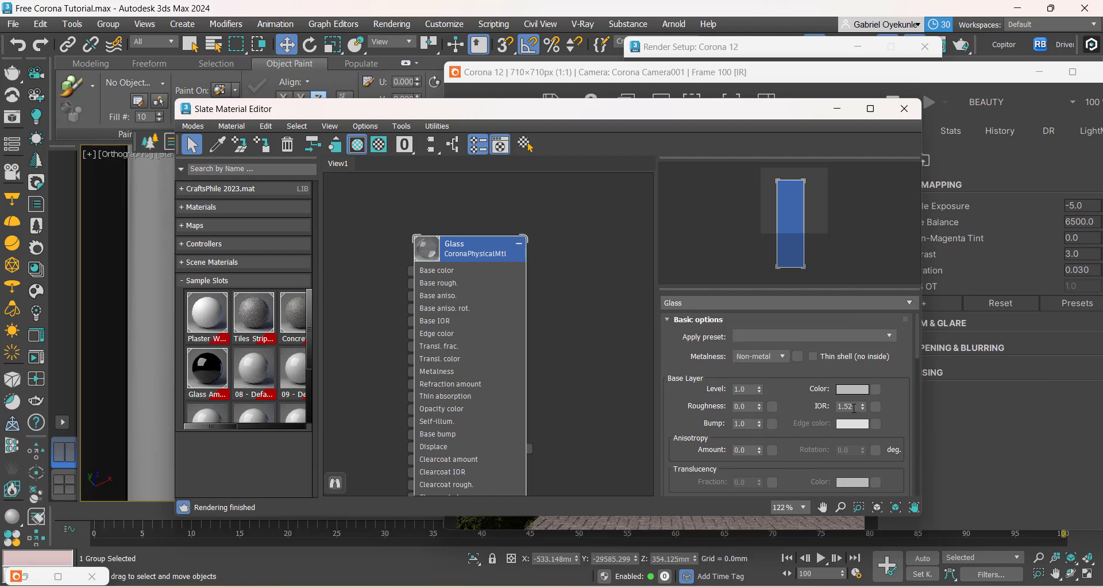
double_click(854, 408)
type("3")
key("Return")
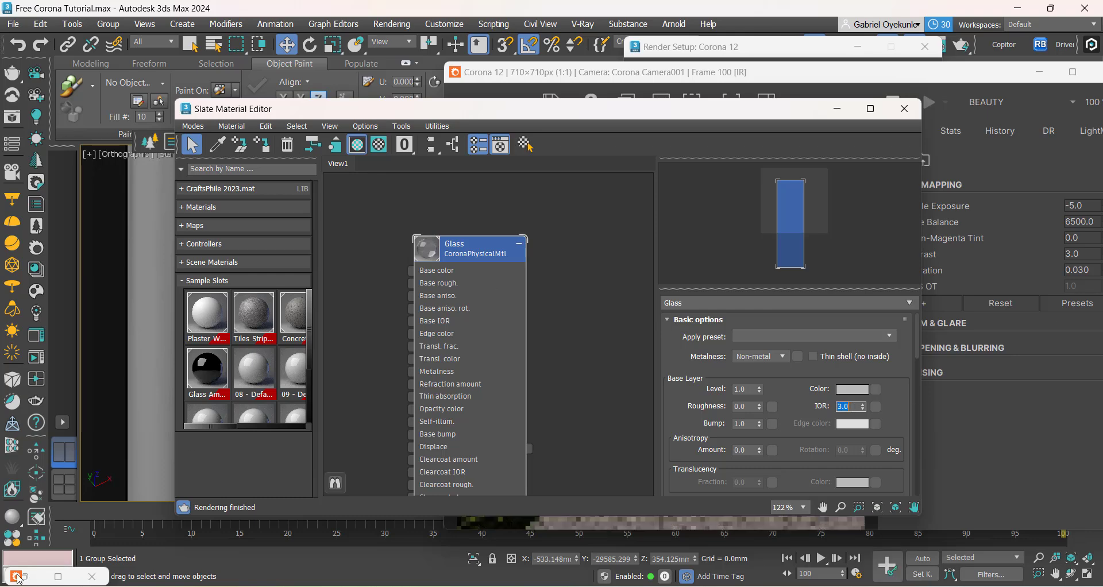
left_click(837, 109)
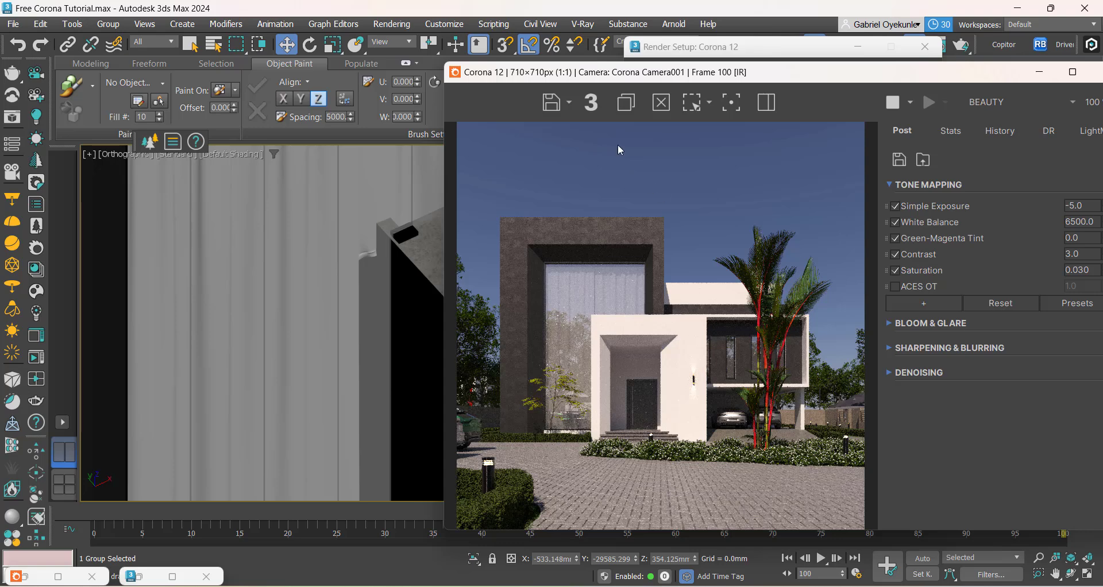
Step: Shift the frame buffer fully into view and examine the facade glass reflections and entrance in the updated render
left_click_drag(565, 74, 360, 61)
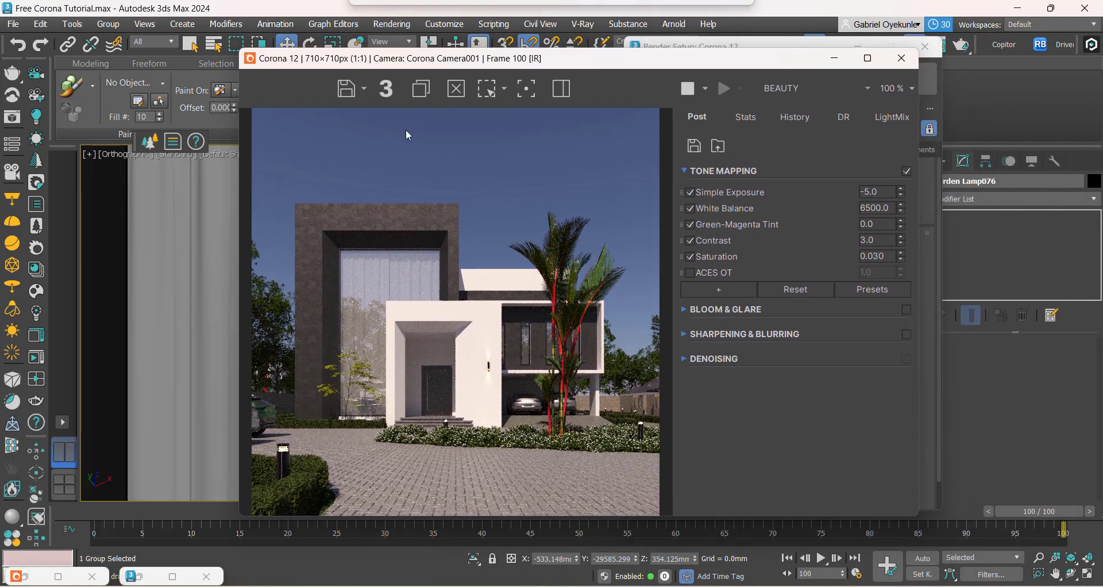
scroll(443, 405, "up", 1)
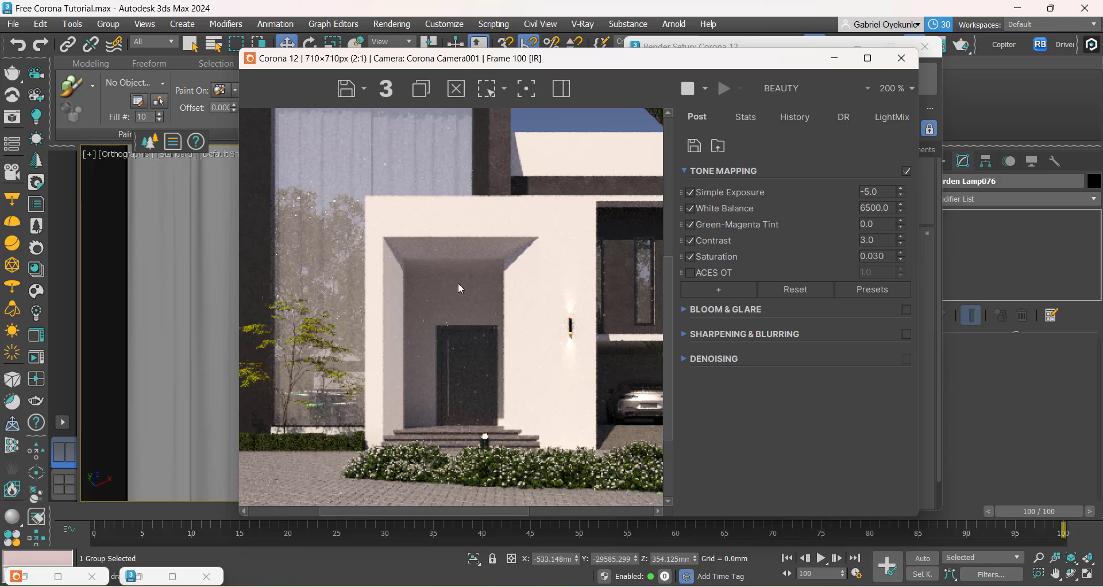
scroll(444, 271, "down", 1)
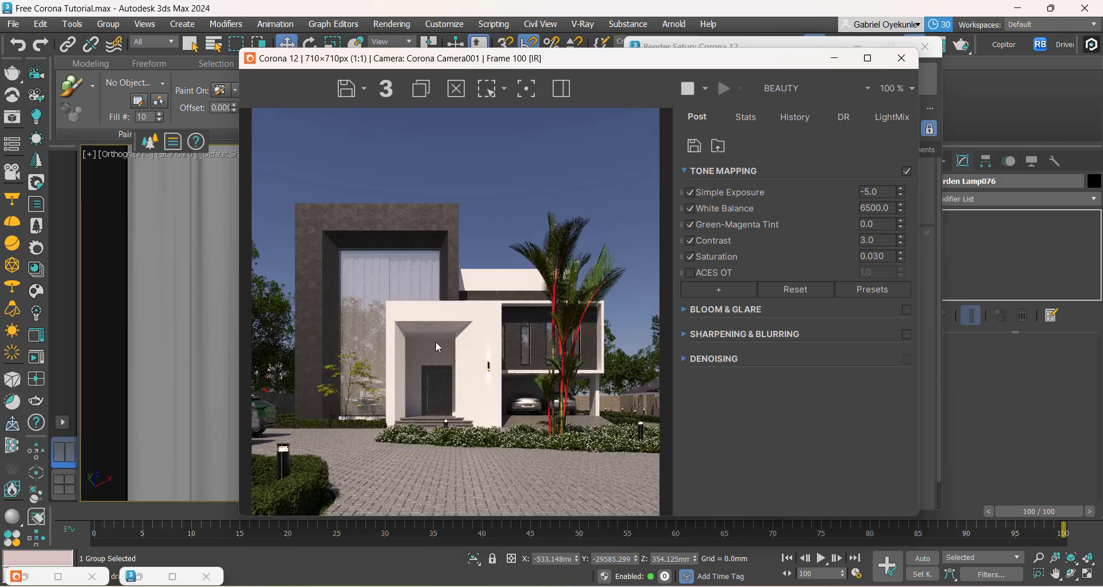
scroll(438, 347, "up", 1)
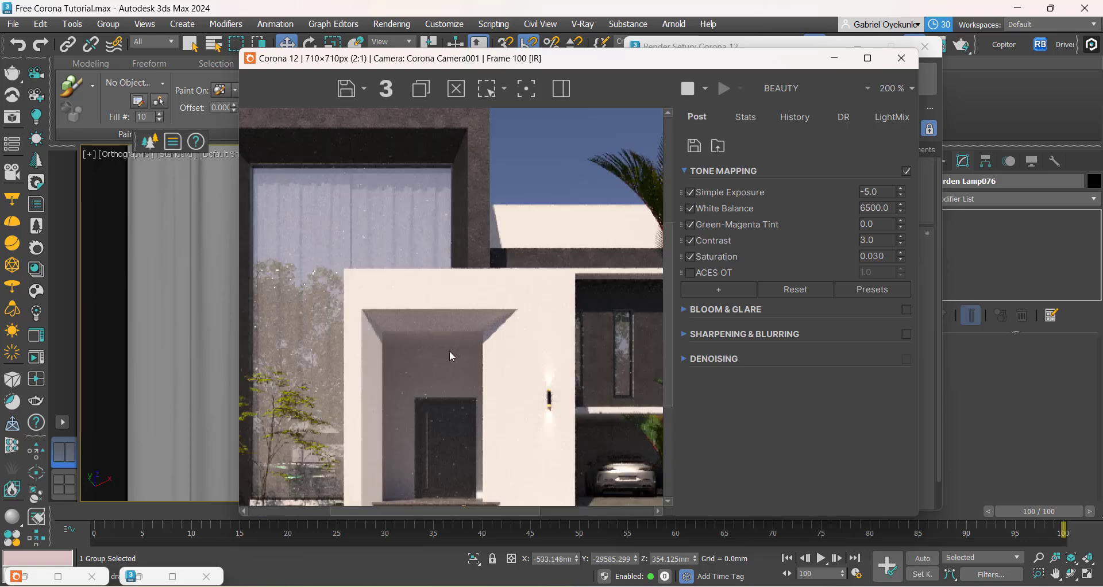
scroll(449, 355, "down", 1)
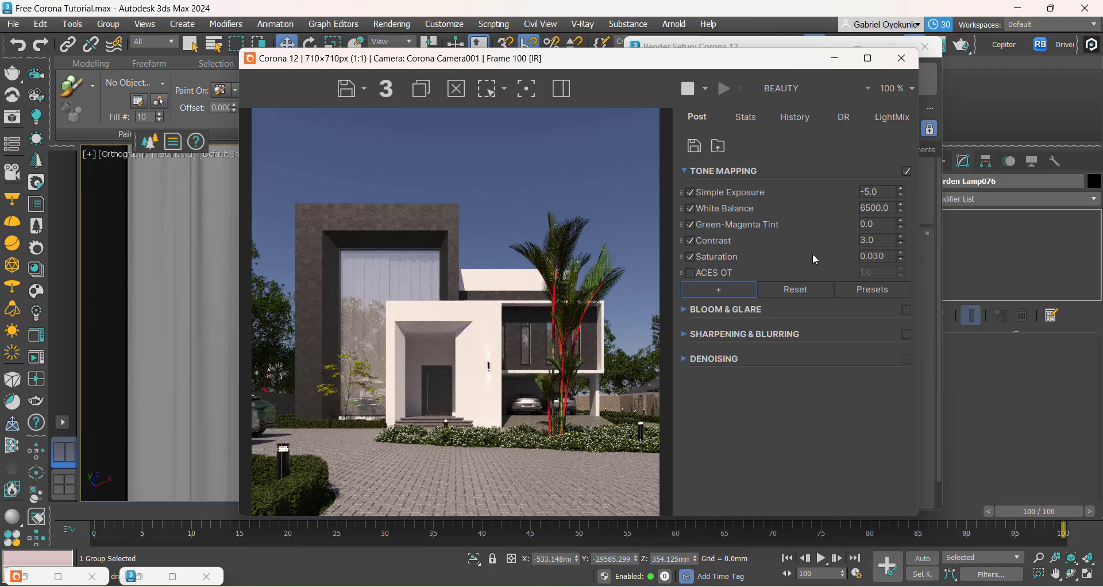
Step: Add an Advanced Filmic Mapping operator to the frame buffer's tone mapping and expand its settings
left_click(720, 289)
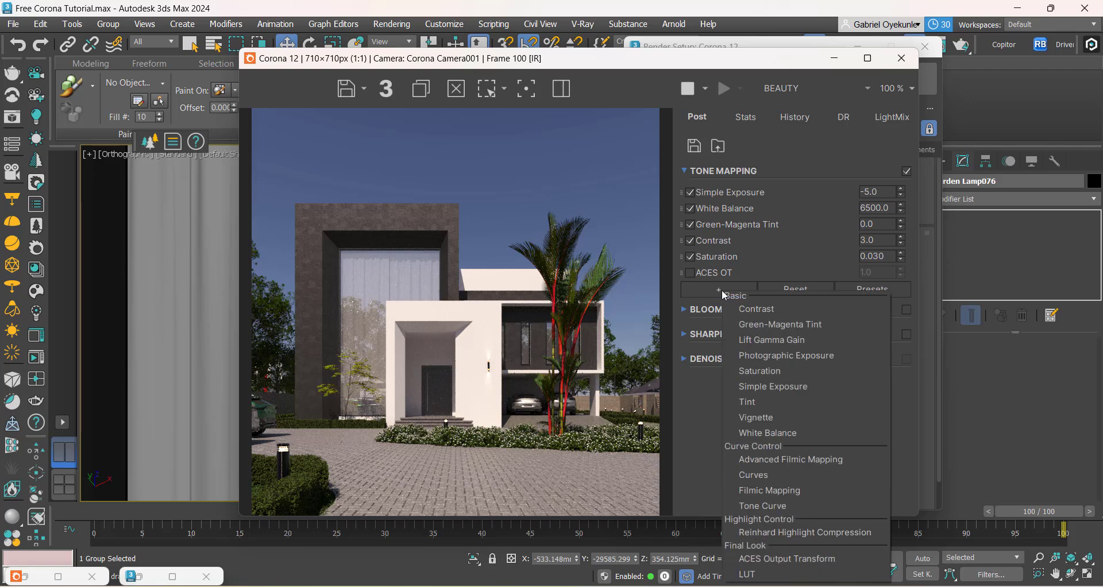
left_click(699, 410)
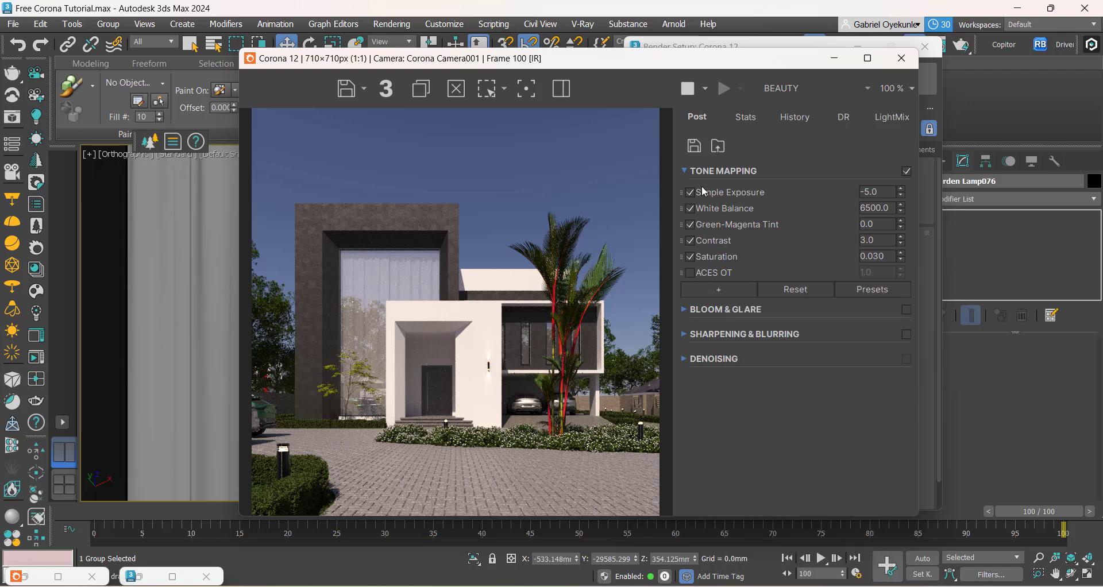
left_click(721, 290)
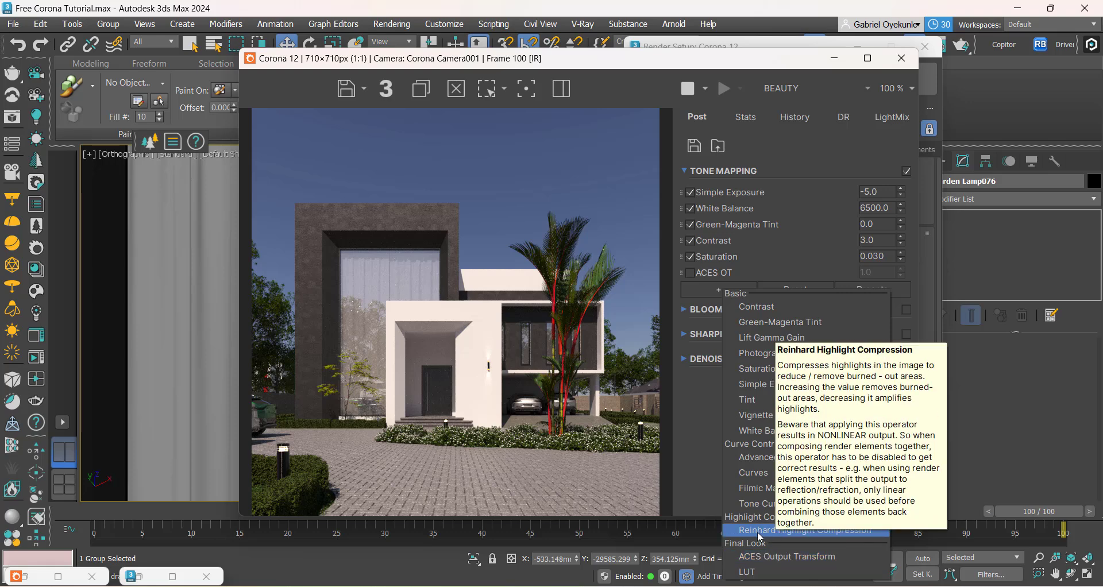
left_click(754, 455)
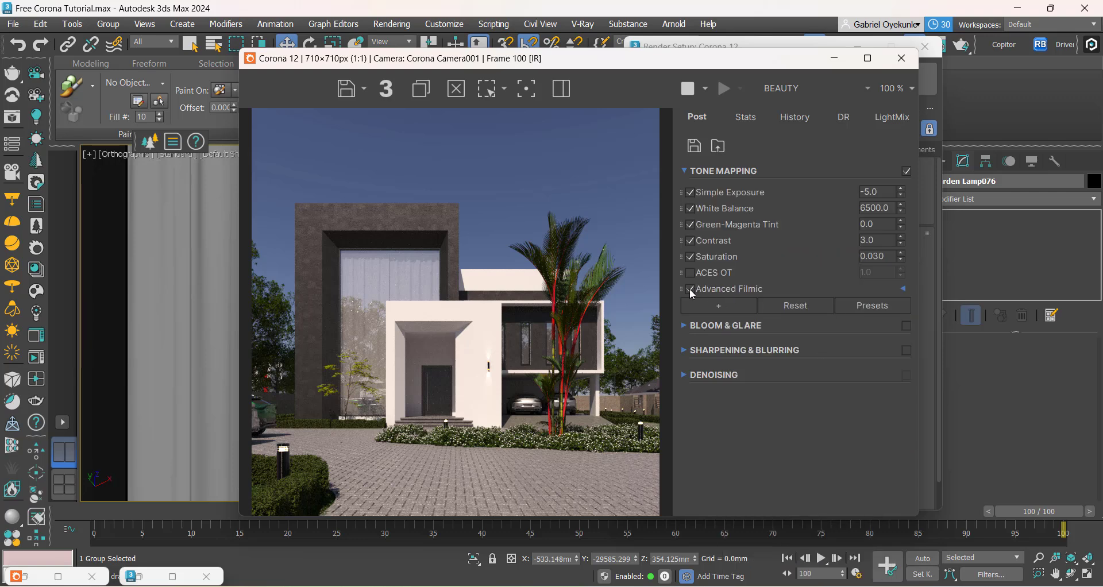
left_click(904, 289)
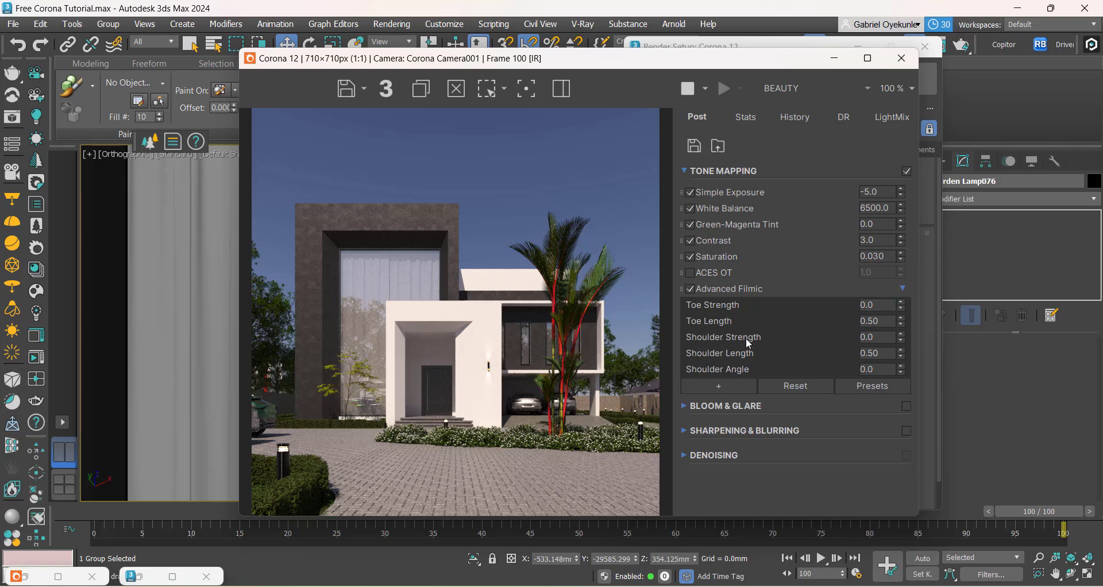
Step: Try Shoulder Strength values of 10 and 28.097 on the Advanced Filmic operator, and delete that operator from the tone mapping
double_click(878, 340)
type("10")
key("Return")
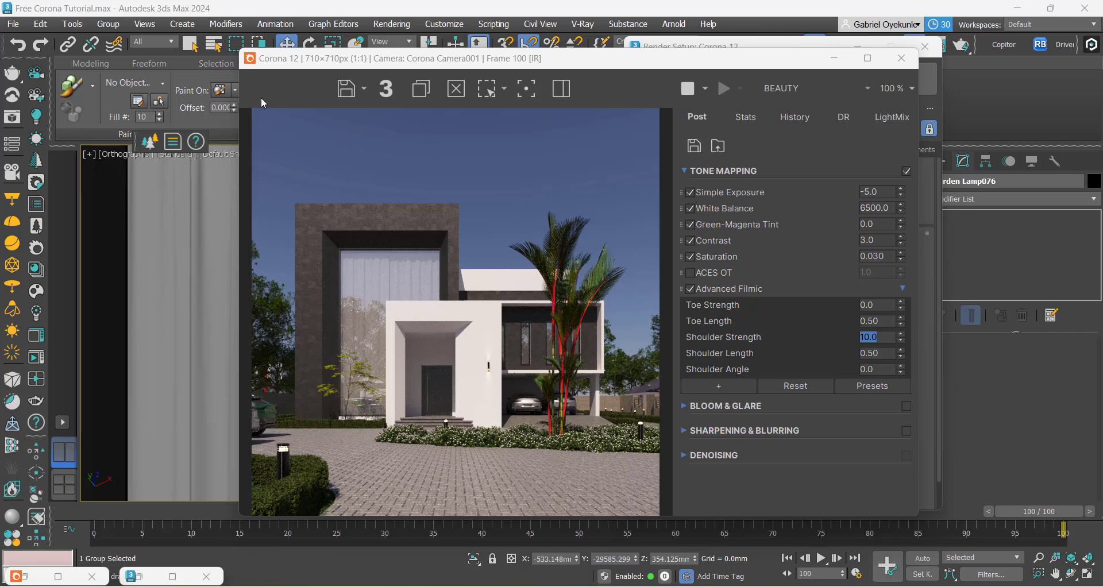
left_click_drag(902, 340, 901, 60)
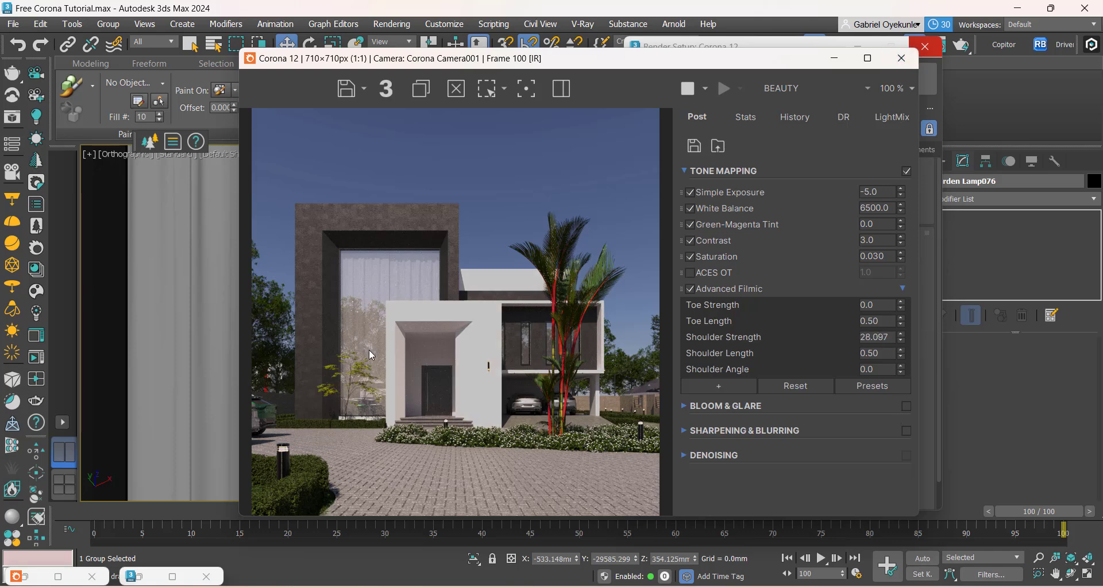
right_click(734, 287)
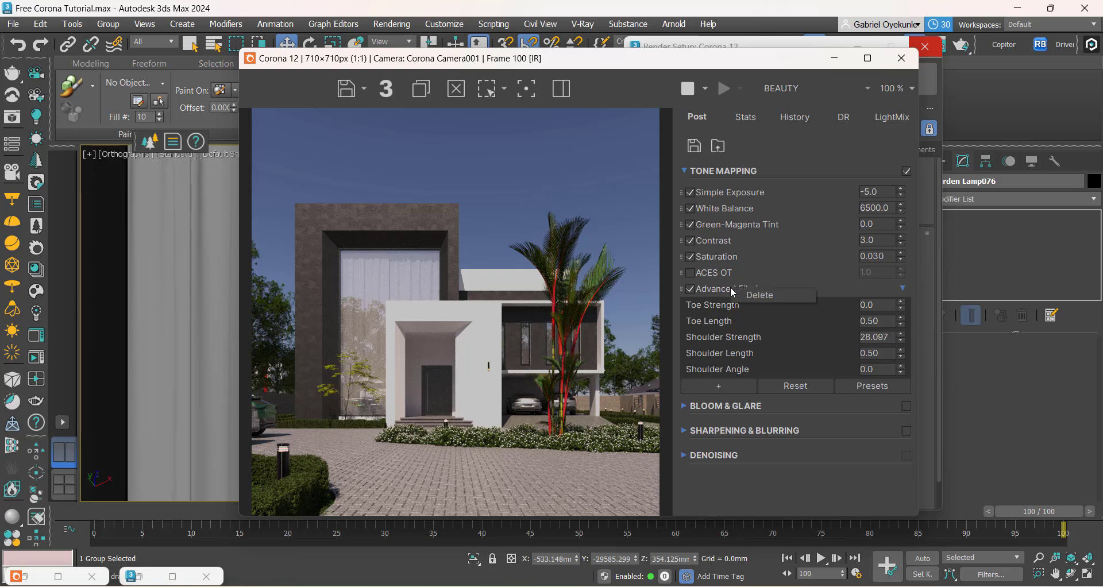
left_click(759, 294)
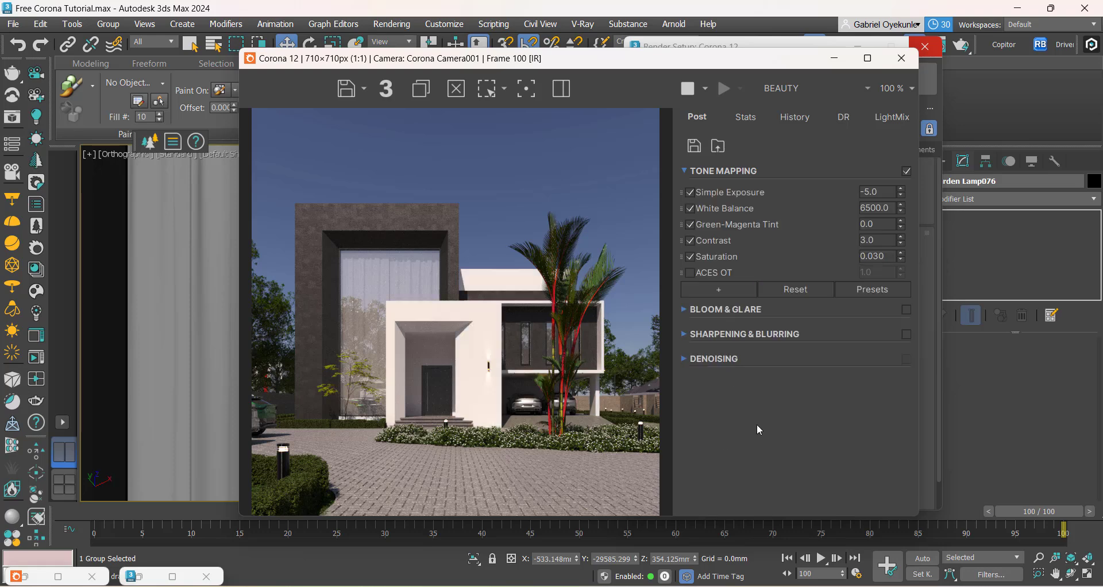
Step: Add a Reinhard Highlight Compression operator to the tone mapping, raise it to 1.468, and compare the render with and without it
left_click(717, 290)
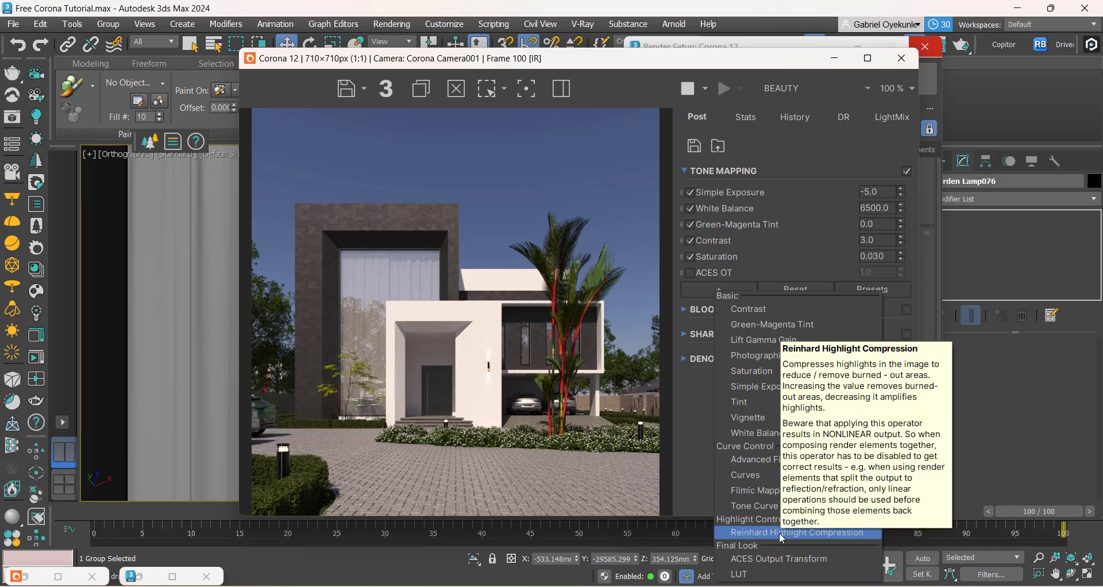
left_click(763, 533)
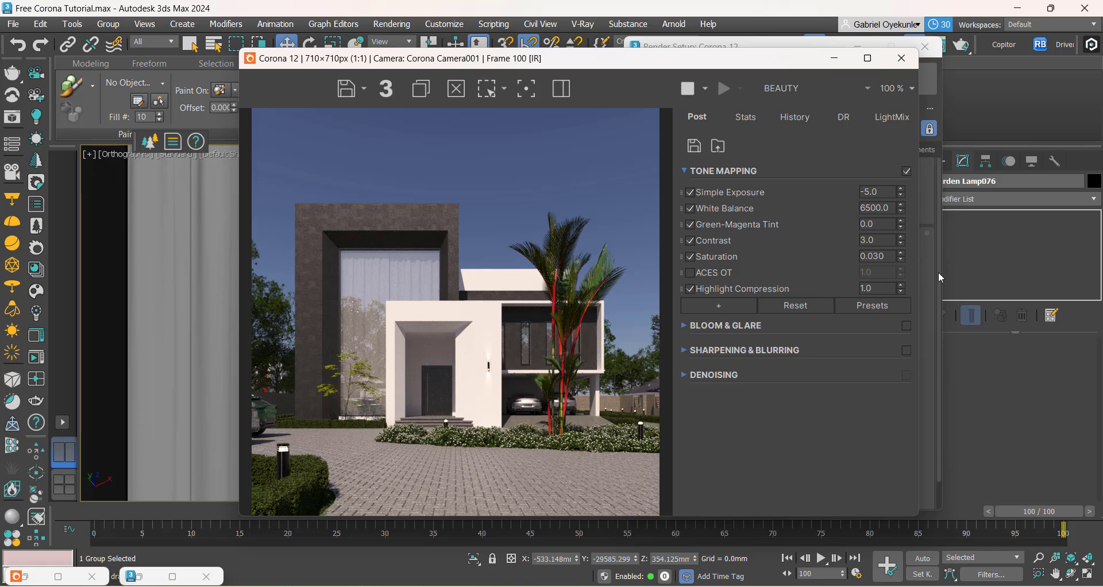
left_click_drag(901, 289, 916, 231)
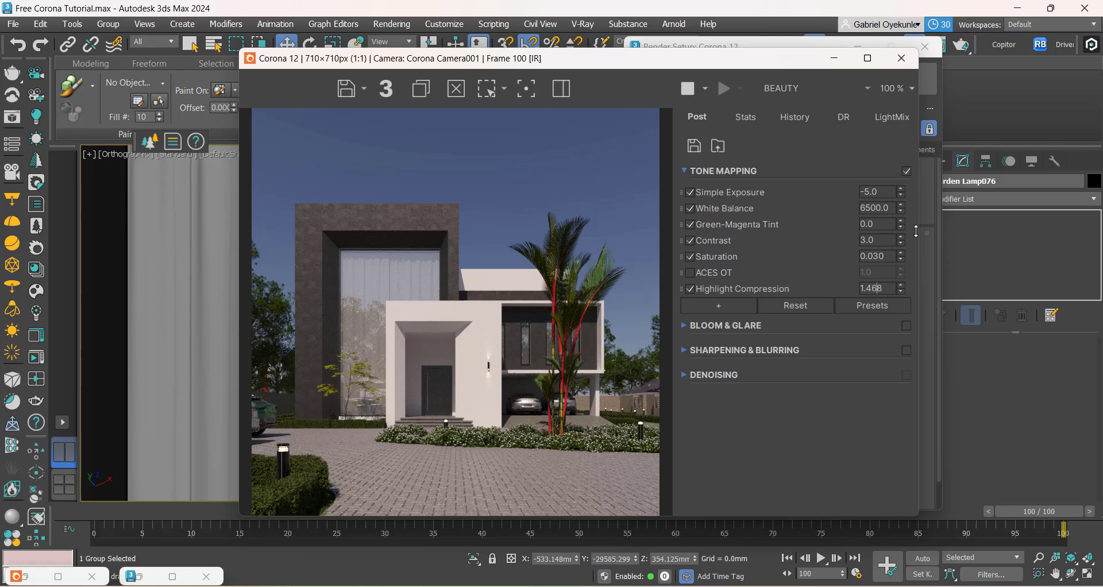
left_click(690, 289)
left_click(689, 288)
left_click(689, 289)
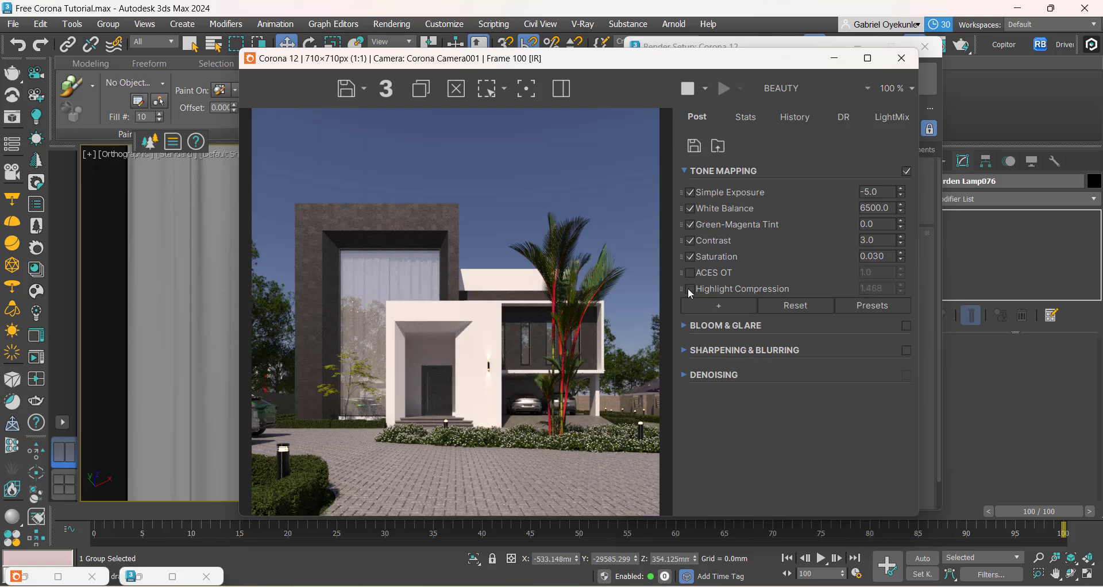
left_click(688, 288)
Step: Try Highlight Compression values of 0.5 and 1.0 while viewing the entrance and facade lamp up close
scroll(432, 364, "up", 1)
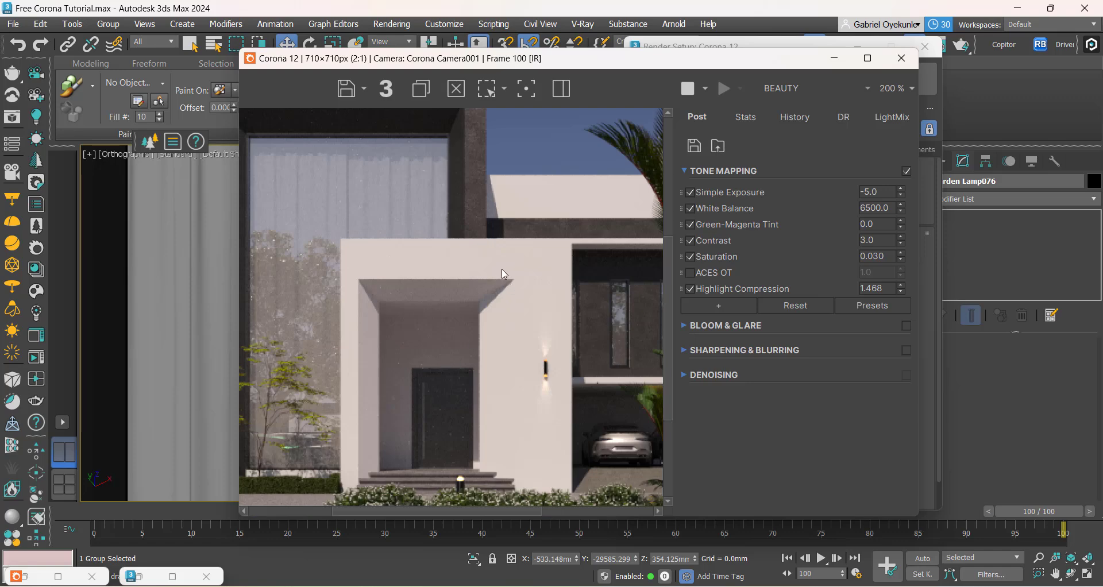
double_click(874, 288)
type("0.5")
key("Return")
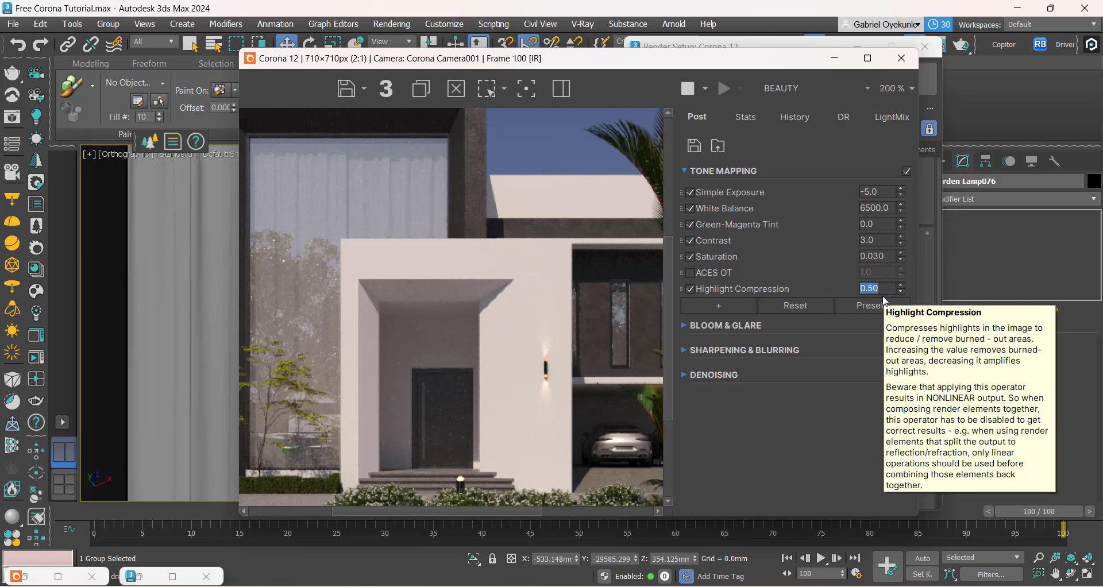
left_click(870, 285)
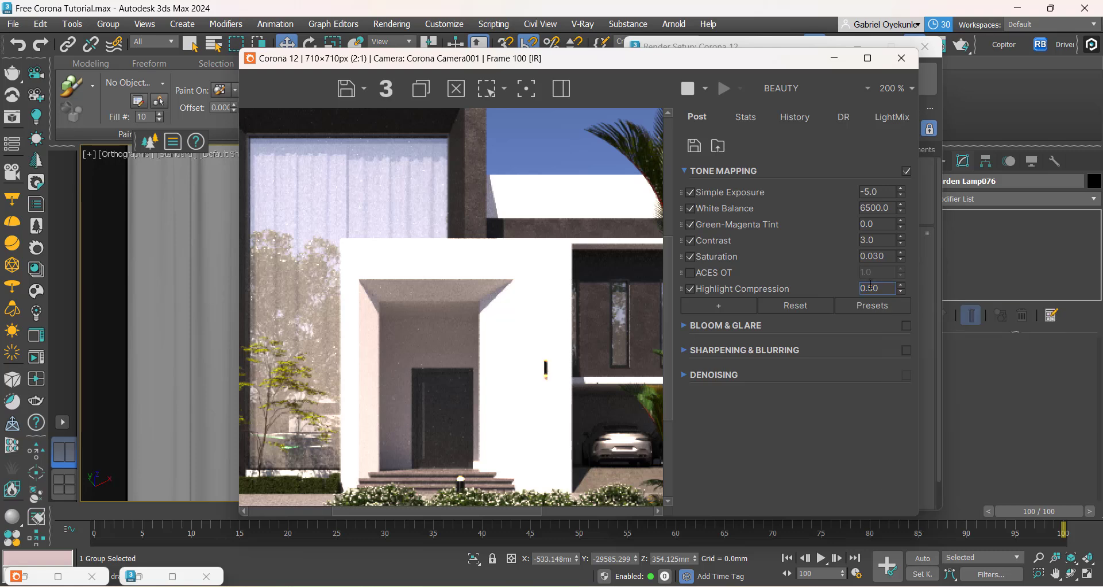
double_click(870, 286)
type("1")
key("Return")
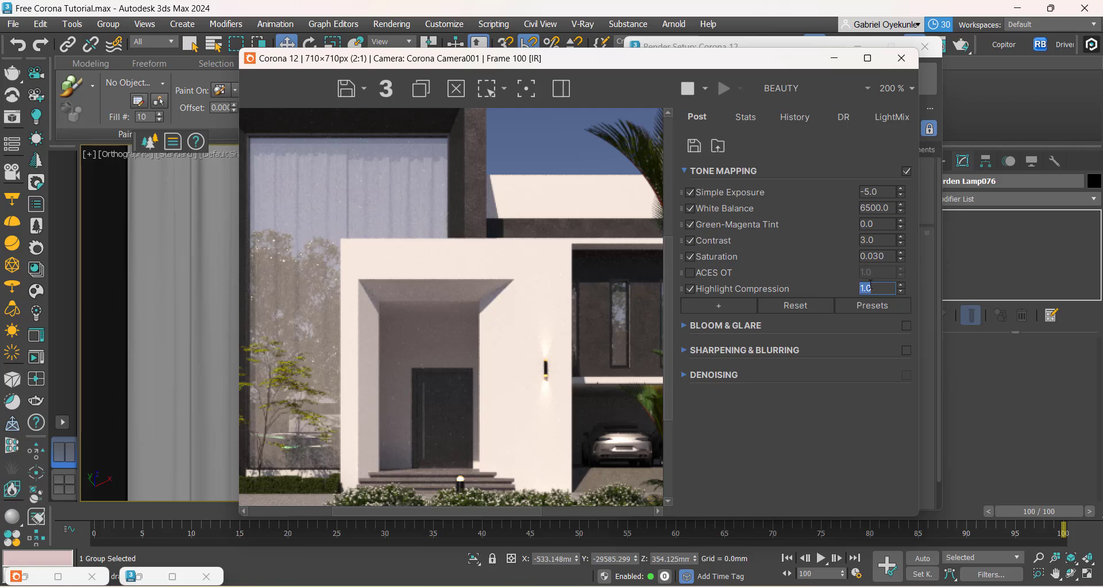
Step: Compare the render with Highlight Compression on and off, set it to 1.259, and inspect the lamp beside the entrance
left_click(691, 289)
left_click(691, 289)
scroll(450, 274, "down", 1)
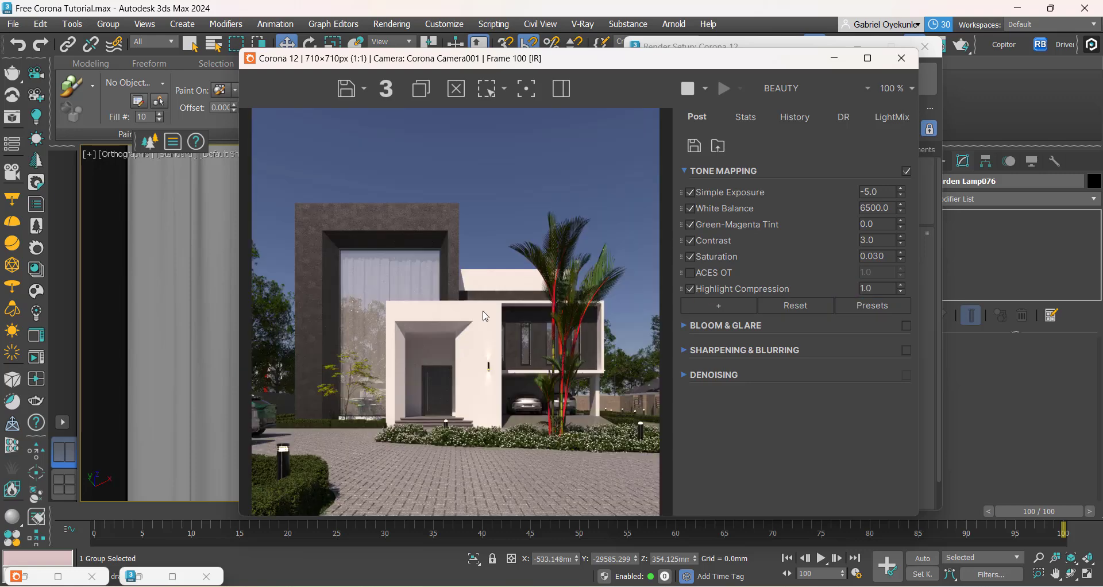
left_click(691, 289)
left_click(690, 289)
left_click_drag(902, 290, 911, 253)
scroll(497, 387, "up", 1)
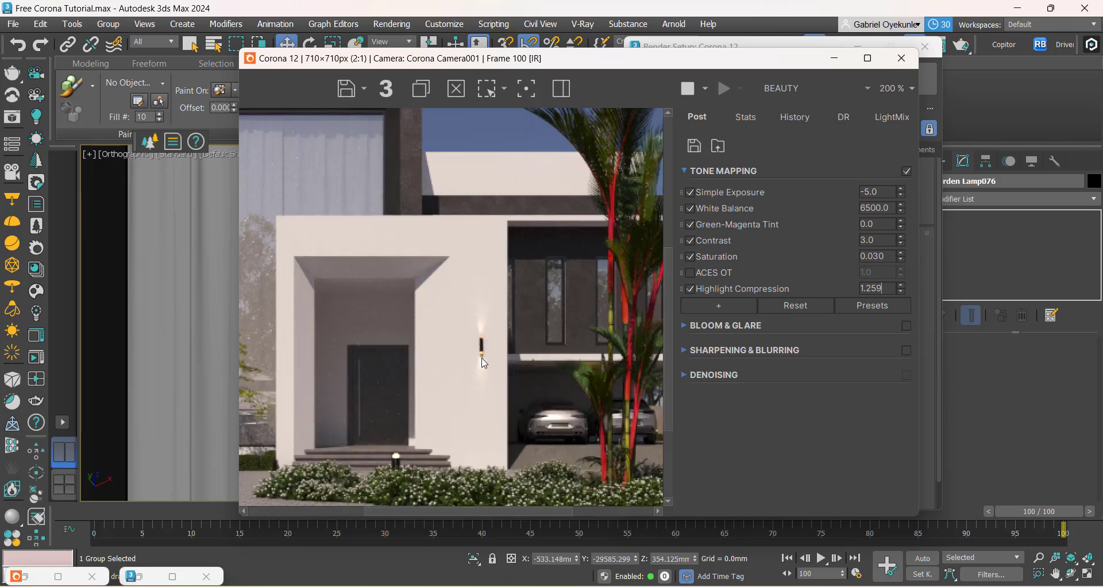
Step: Minimise the frame buffer, select the wall lamp beside the entrance in the orthographic view, and open its group
left_click(835, 58)
left_click(857, 46)
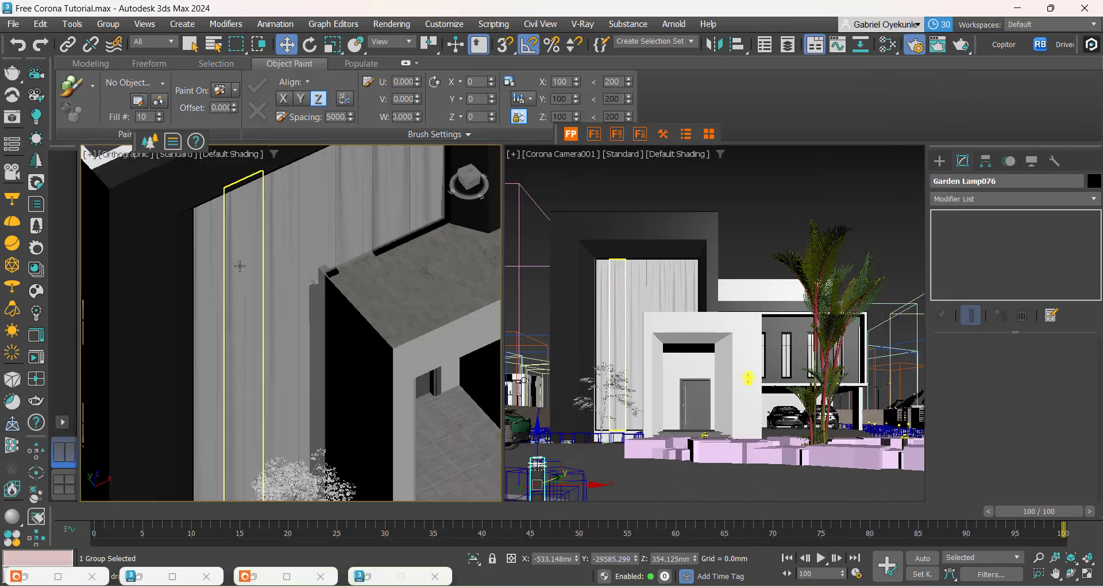
scroll(240, 266, "down", 5)
scroll(418, 345, "up", 8)
middle_click_drag(402, 360, 201, 438)
scroll(305, 330, "up", 2)
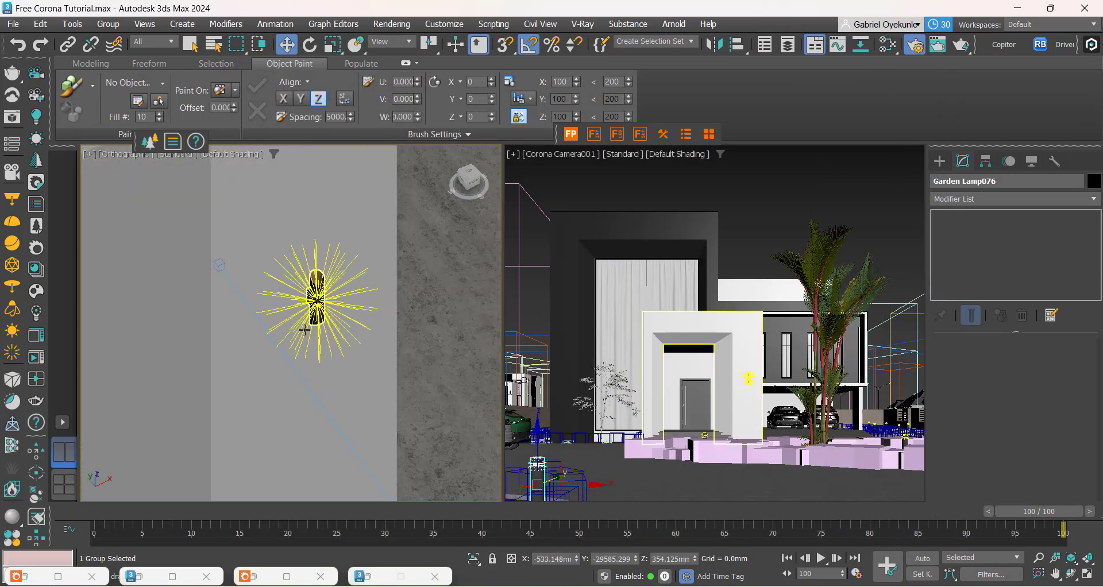
scroll(304, 330, "up", 3)
left_click(316, 314)
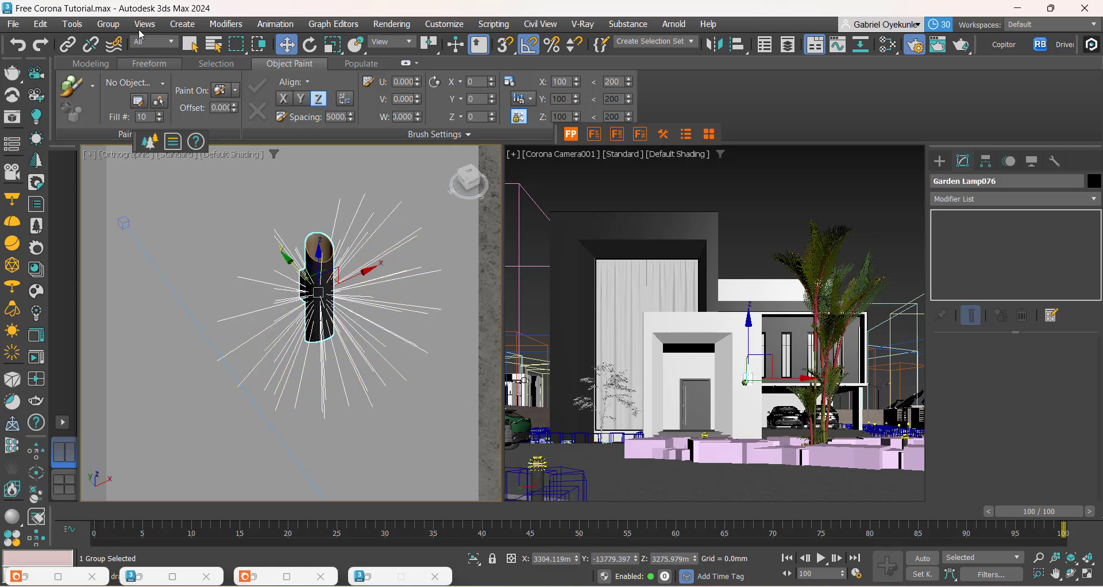
left_click(108, 25)
left_click(118, 80)
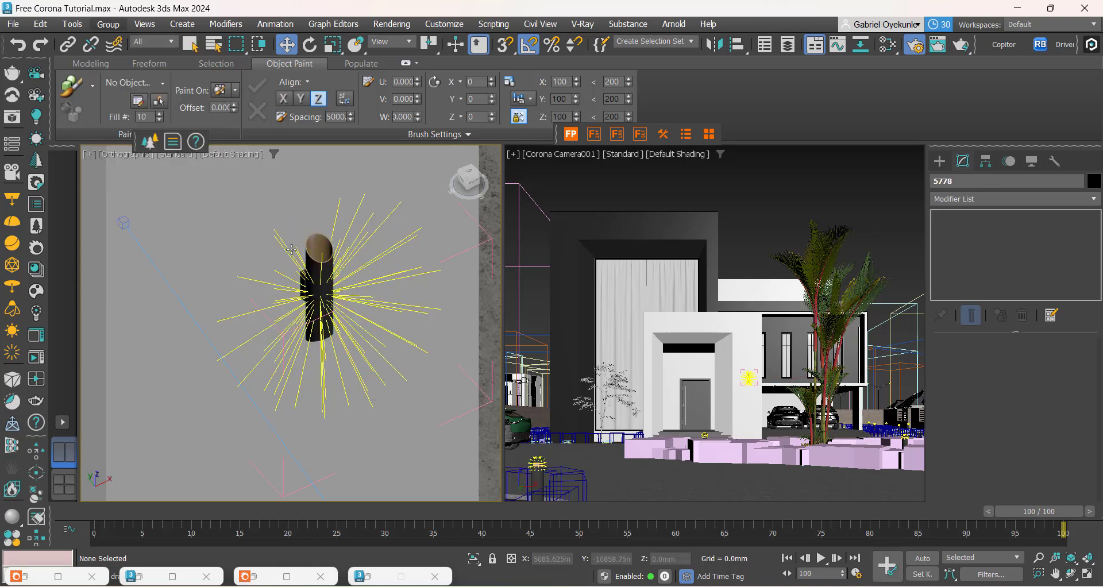
Step: Restrict selection to Lights, turn off the Corona Light inside the wall lamp, and close the lamp group
left_click(154, 41)
left_click(145, 86)
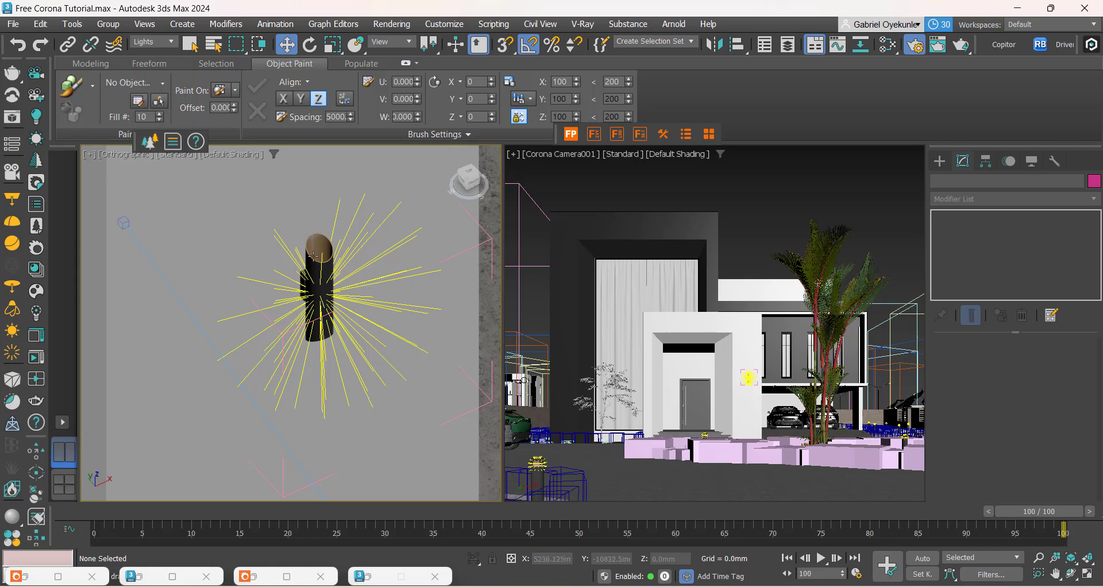
left_click(316, 257)
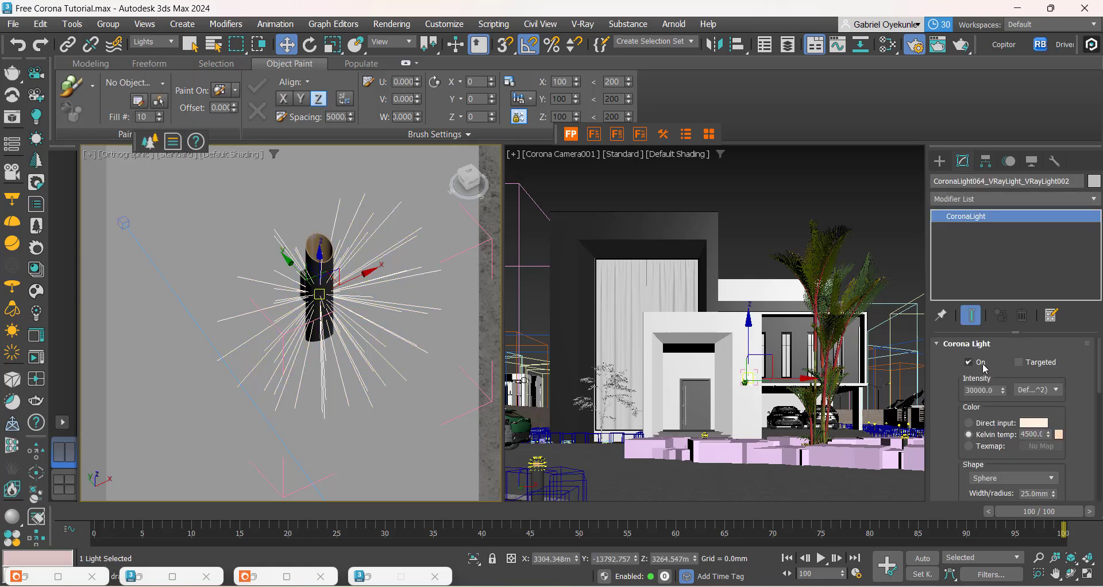
left_click(970, 362)
left_click(108, 24)
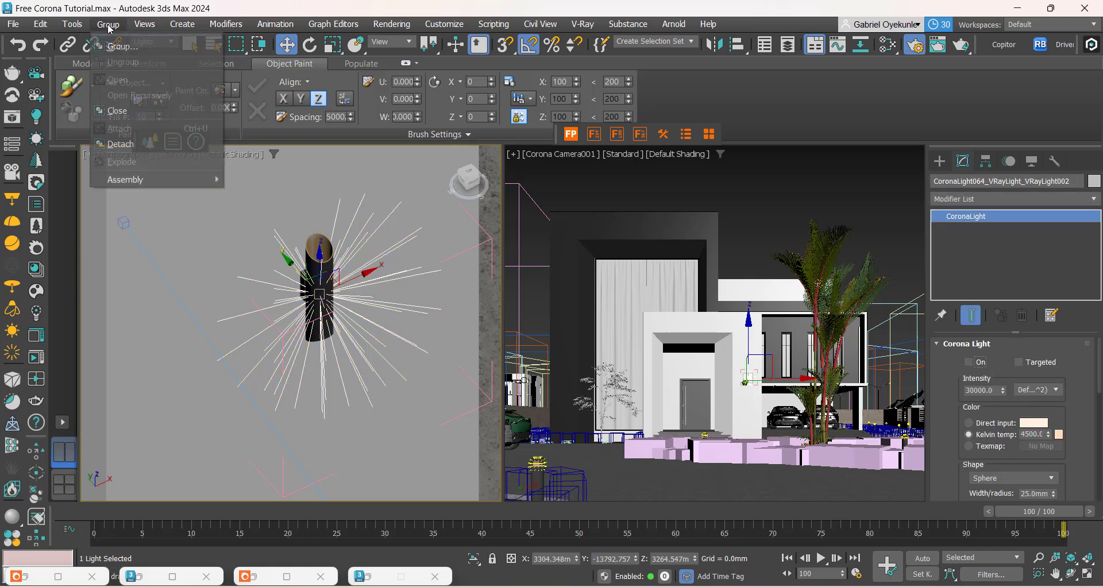
left_click(118, 110)
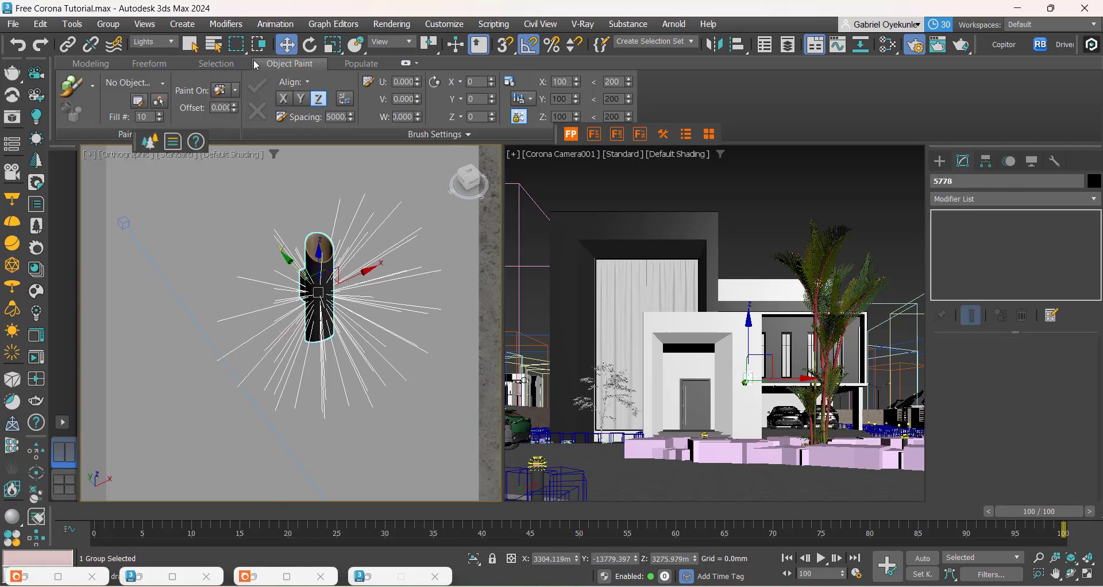
Step: Scale the wall lamp group to 200 on the local X, Y and Z axes with exact transform entry
right_click(332, 44)
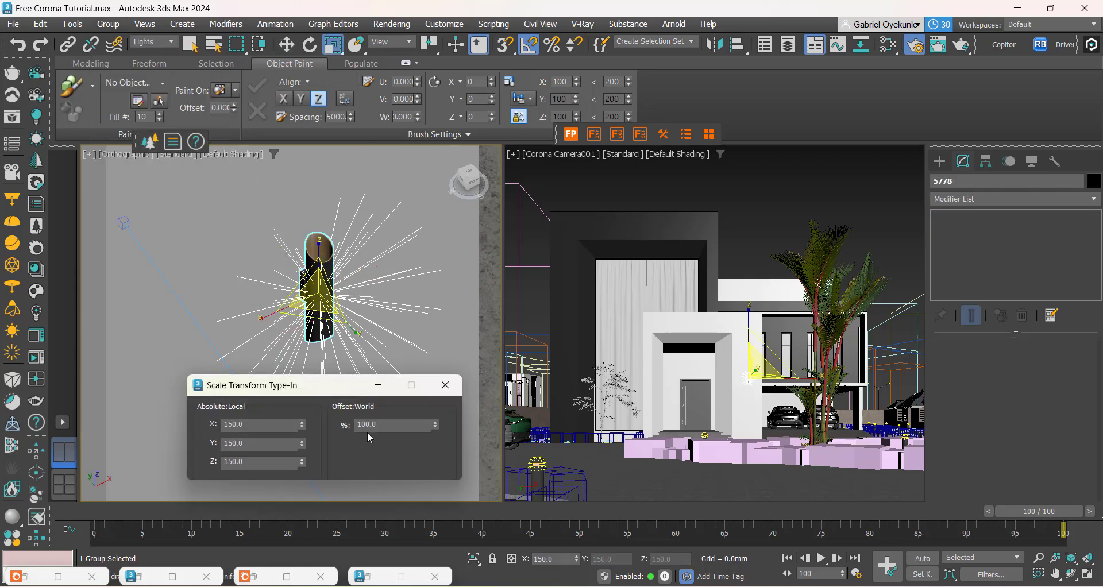
left_click(237, 426)
type("200")
key("Return")
left_click(237, 444)
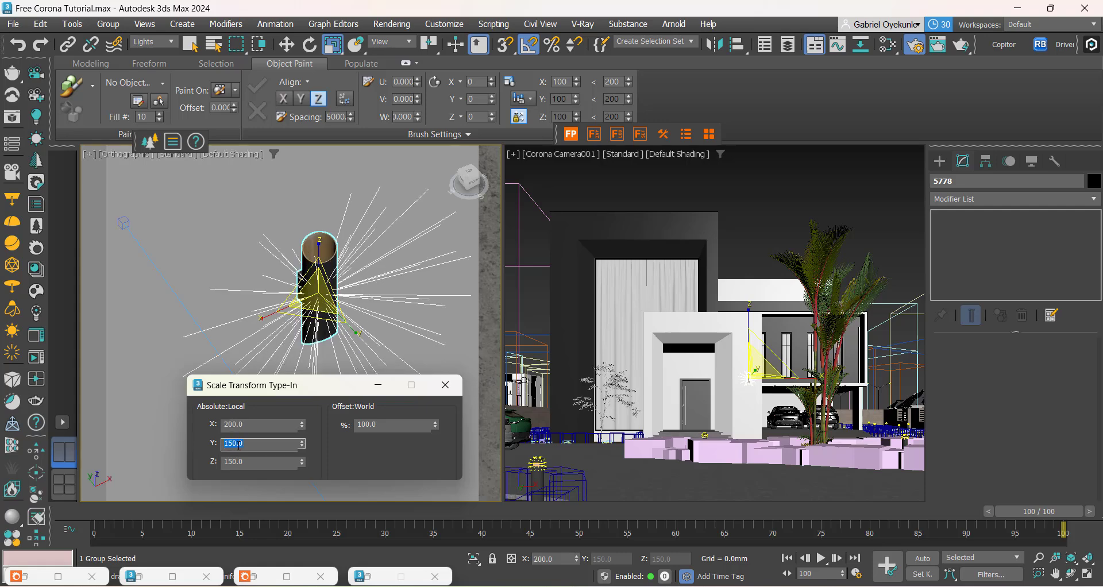
type("200")
key("Return")
left_click(256, 463)
type("200")
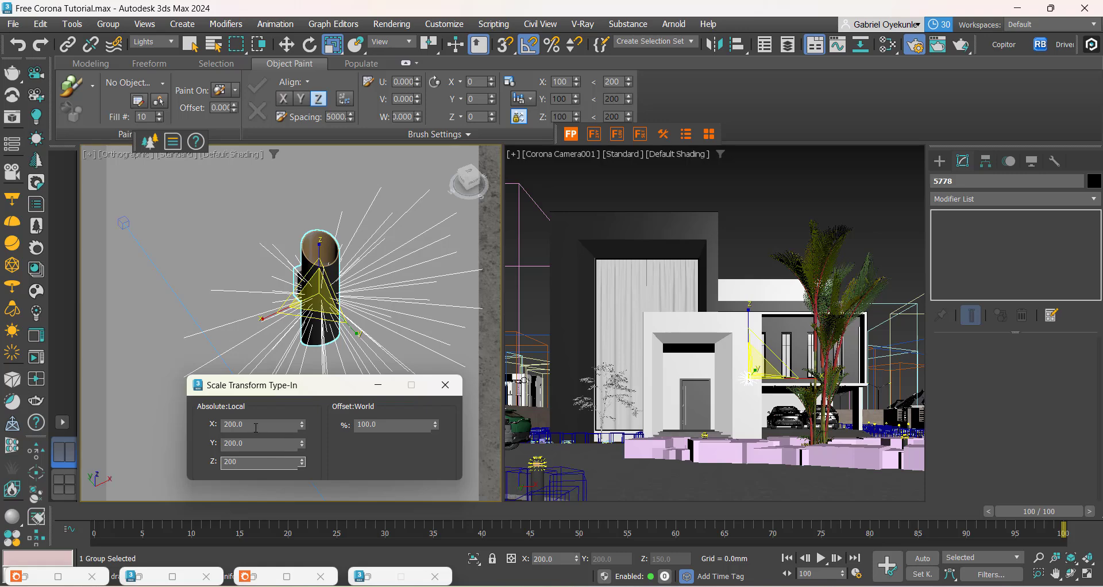
key("Return")
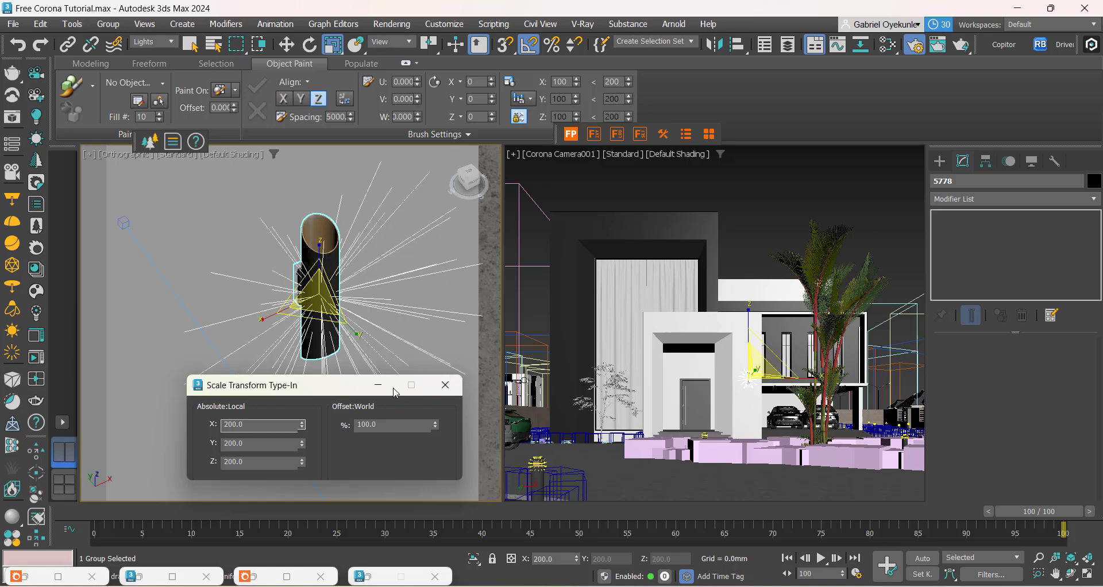
left_click(445, 384)
Step: Move the wall lamp about 13.5 mm in negative Y, outward from the entrance wall
key("w")
scroll(336, 284, "up", 5)
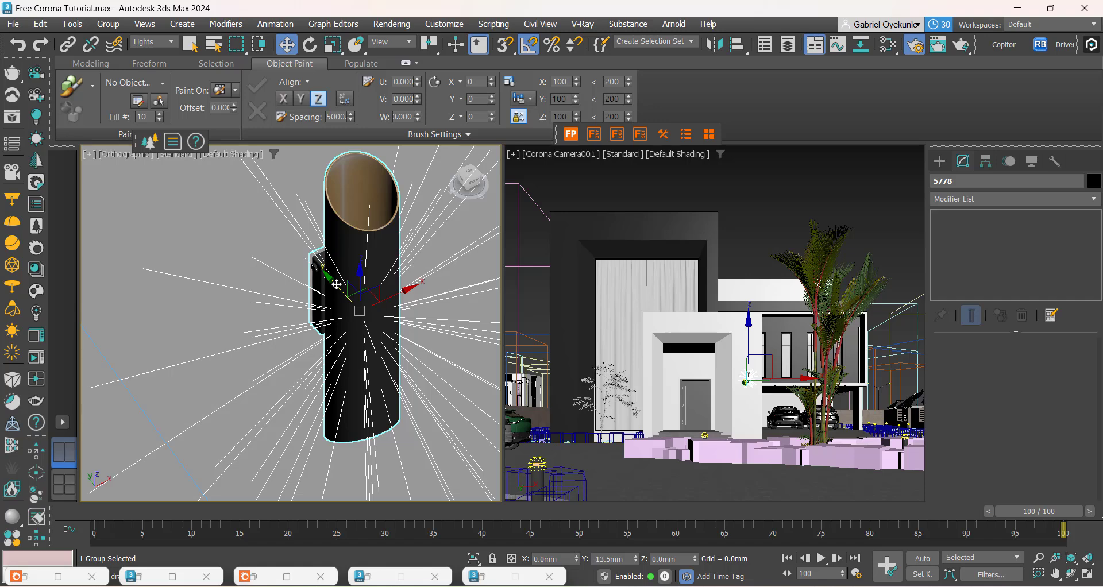
scroll(282, 250, "down", 8)
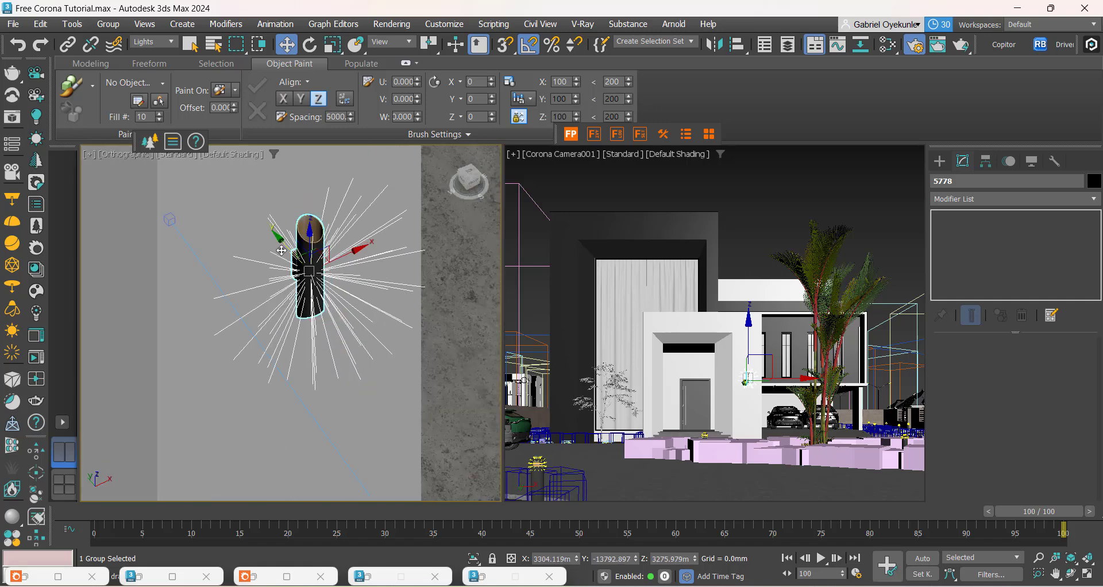
Step: Scale the wall lamp group uniformly by a 150% world offset and minimise the transform entry window
right_click(333, 46)
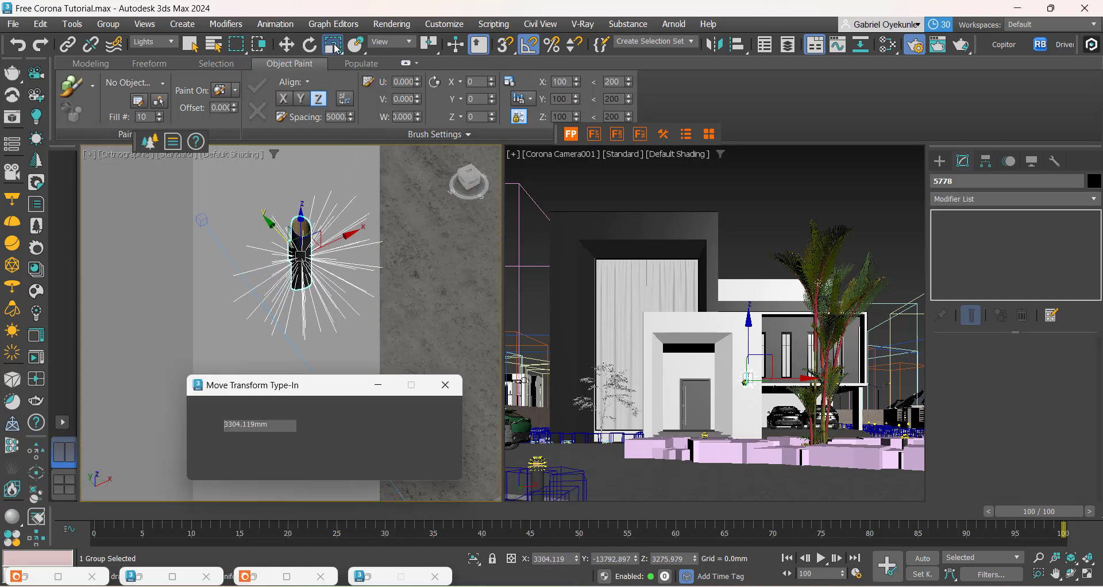
left_click_drag(255, 392, 401, 344)
left_click_drag(398, 380, 362, 375)
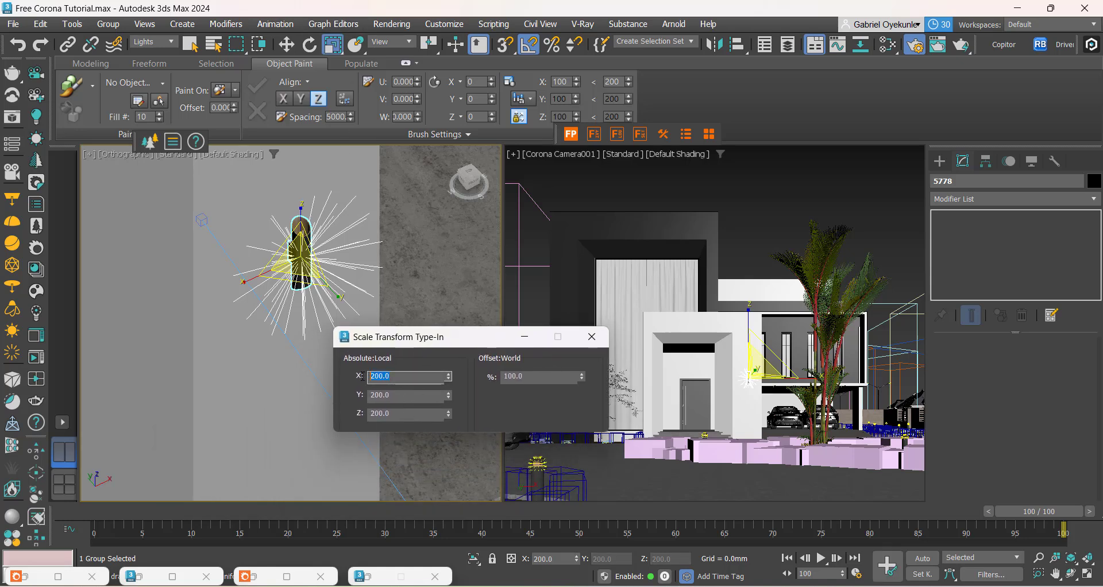
key("Tab")
key("Tab")
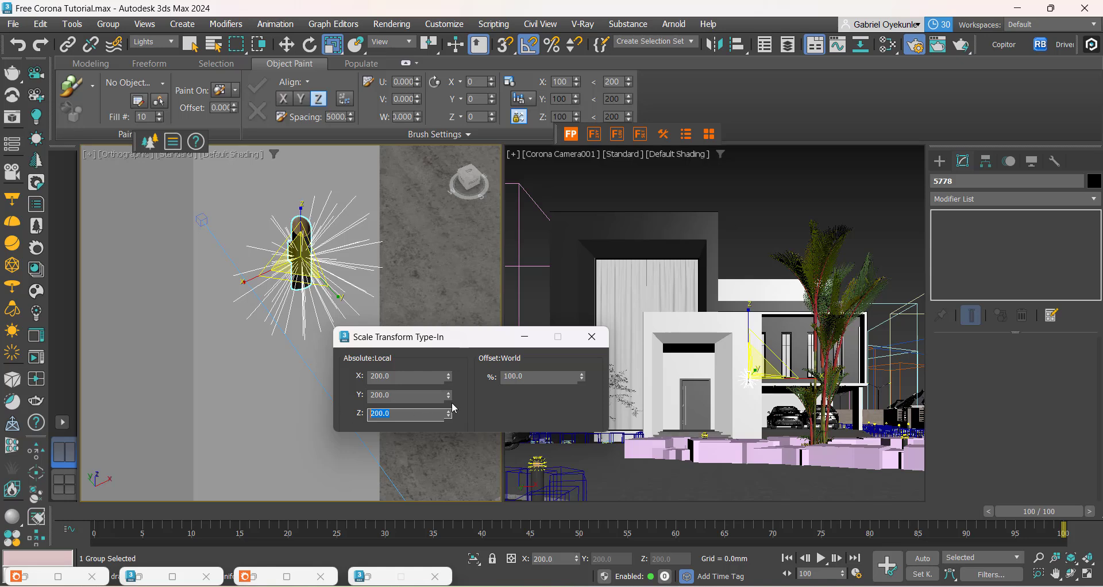
key("Tab")
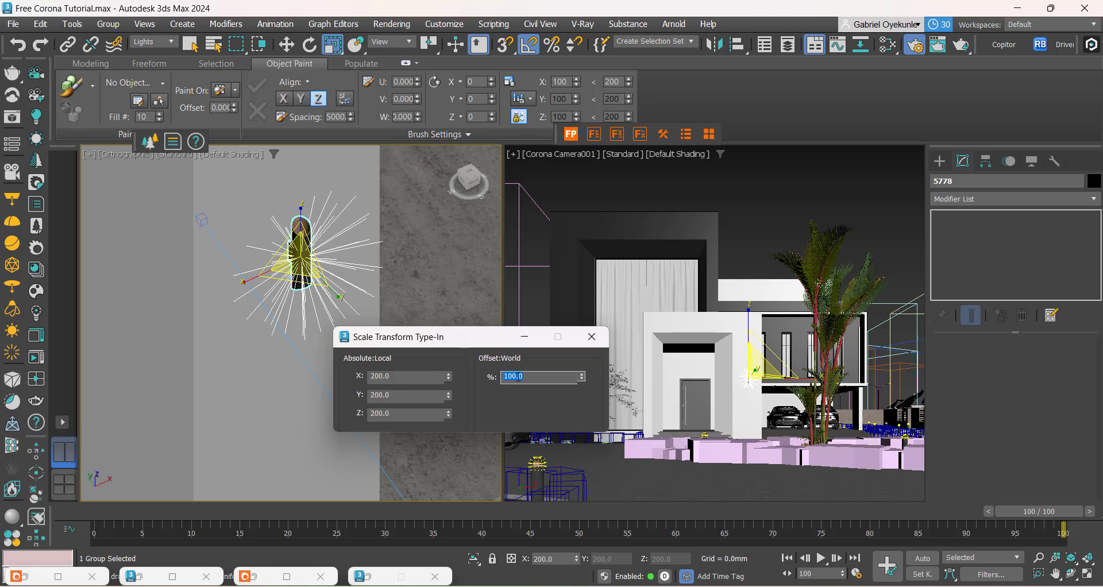
type("150")
key("Return")
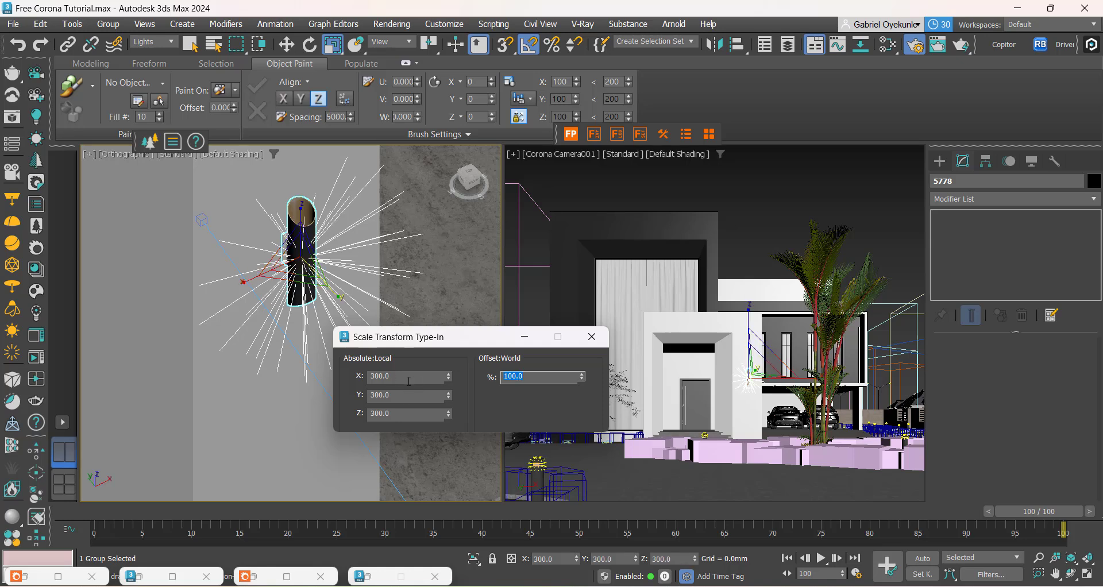
left_click_drag(393, 377, 364, 391)
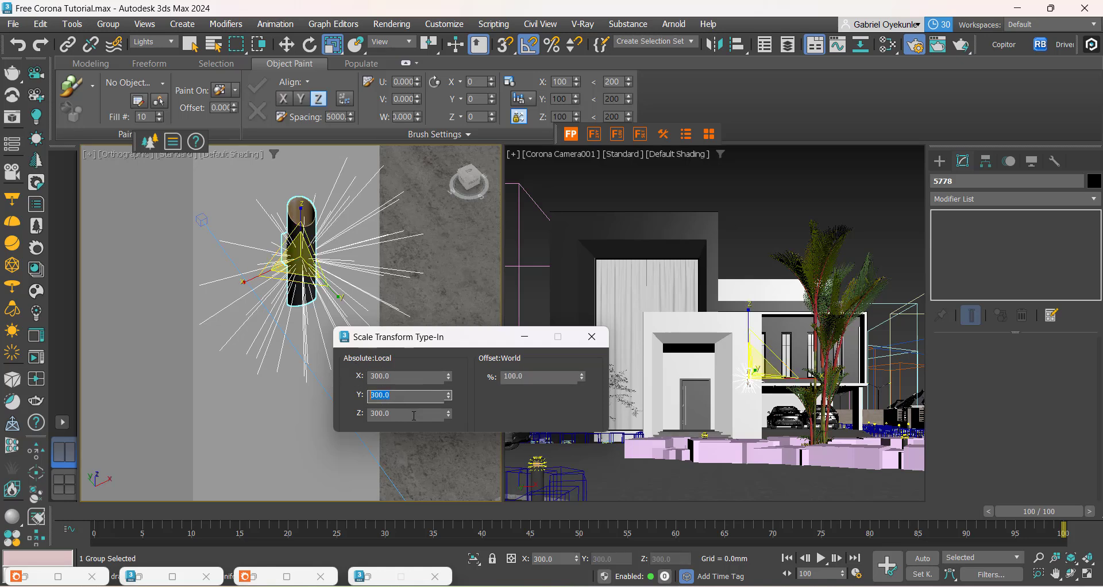
left_click_drag(414, 416, 362, 416)
left_click(525, 337)
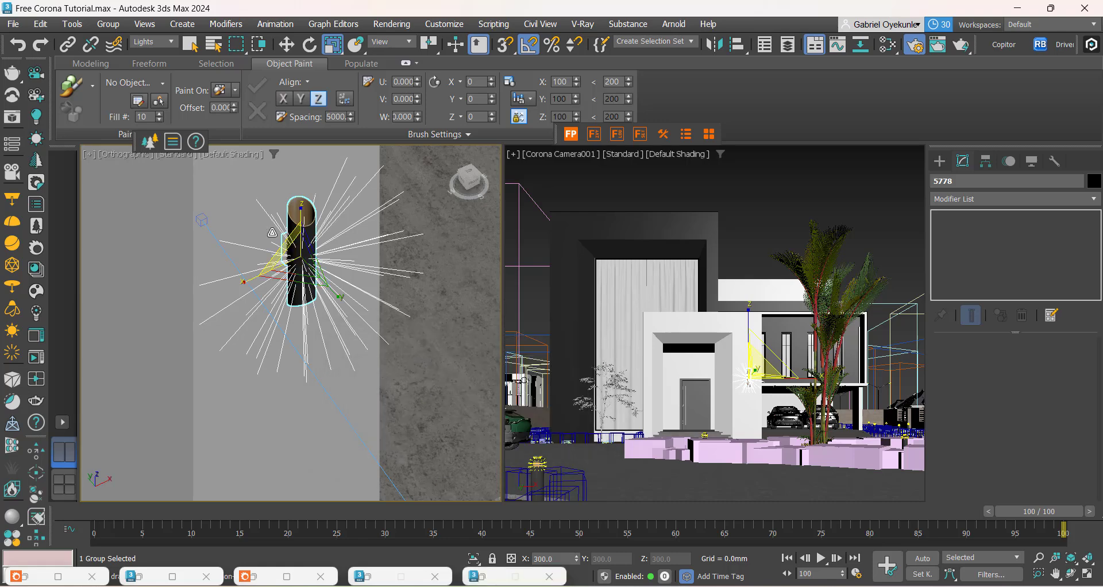
Step: Shift the enlarged wall lamp about 28 mm further in negative Y, and check the driveway and planting beds in front
key("w")
scroll(275, 231, "up", 2)
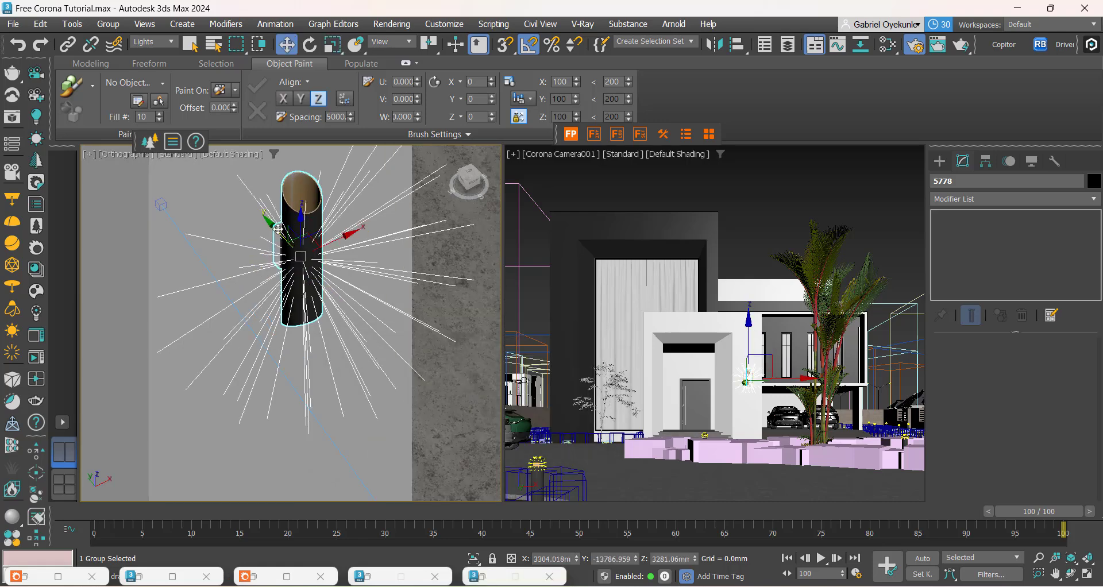
left_click_drag(278, 230, 282, 232)
scroll(312, 289, "down", 2)
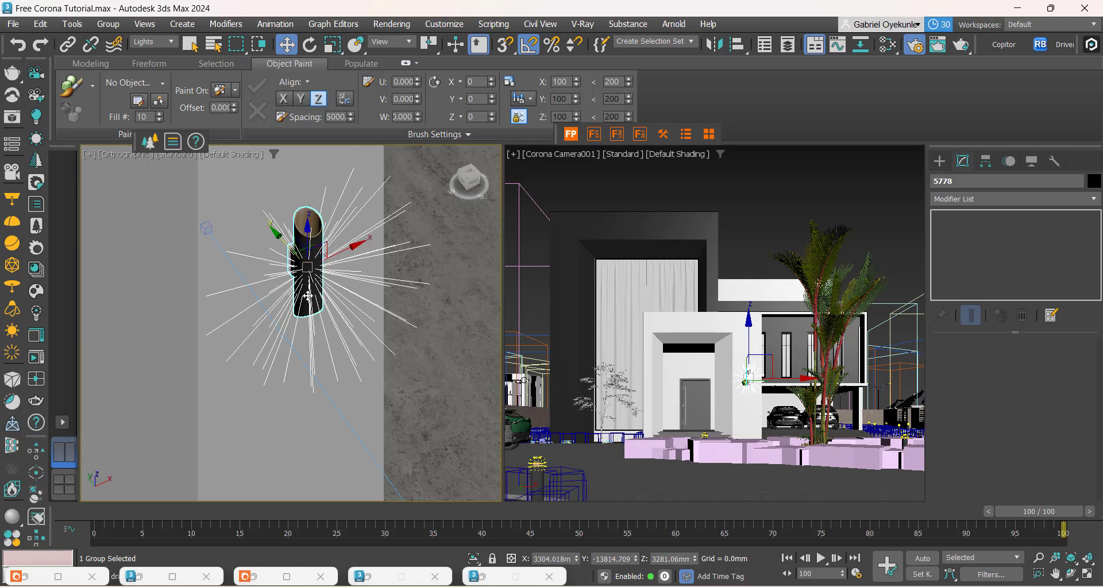
scroll(308, 296, "down", 3)
scroll(256, 411, "down", 2)
middle_click_drag(274, 380, 389, 235)
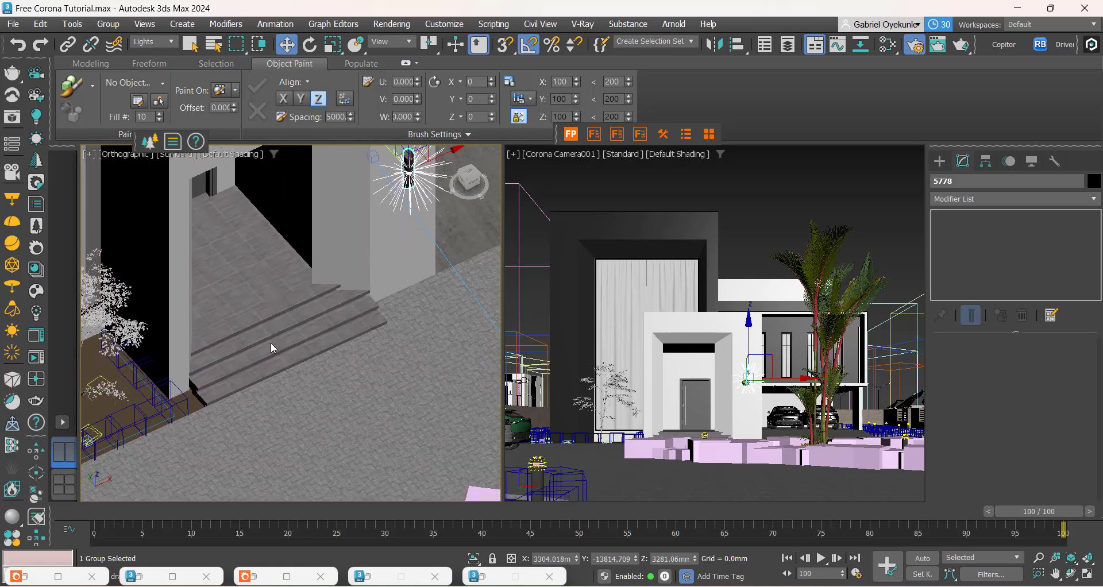
scroll(273, 348, "down", 5)
middle_click_drag(346, 488, 287, 386)
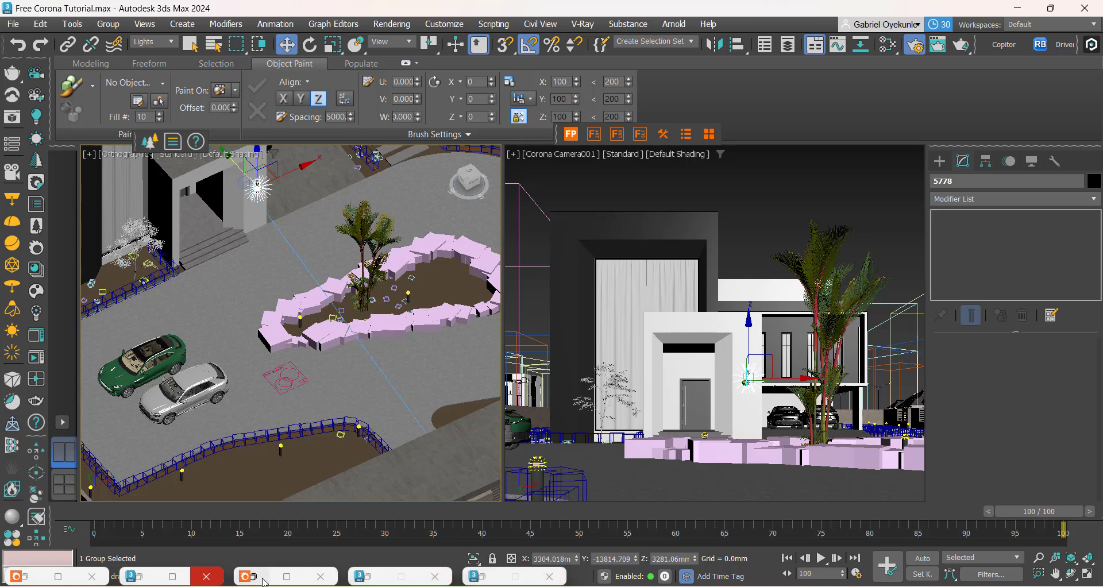
Step: Compare the render with the ACES OT operator on and off, and delete it from the tone mapping
left_click(256, 576)
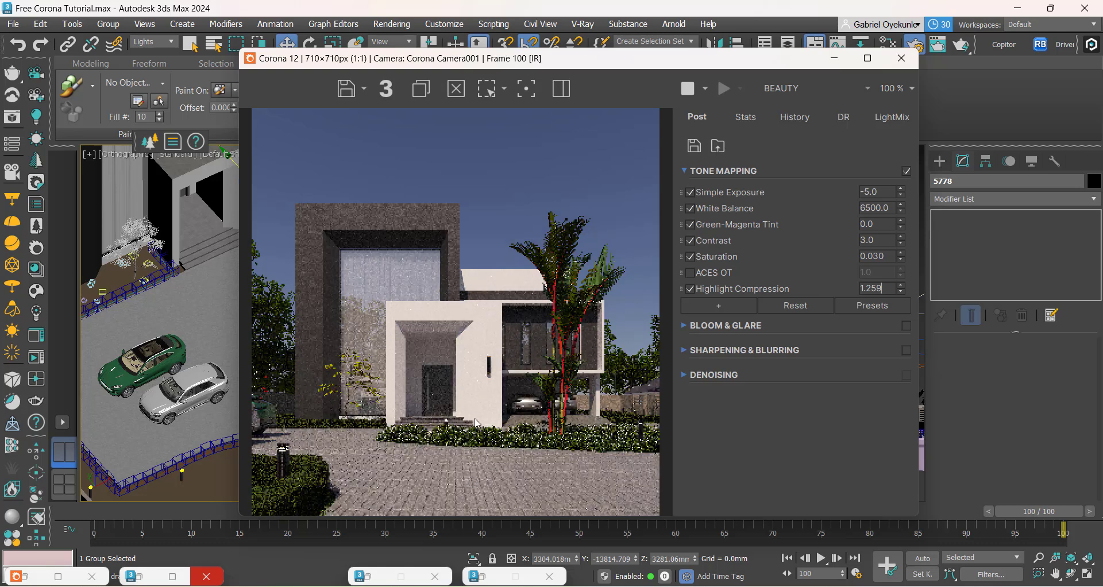
left_click(719, 306)
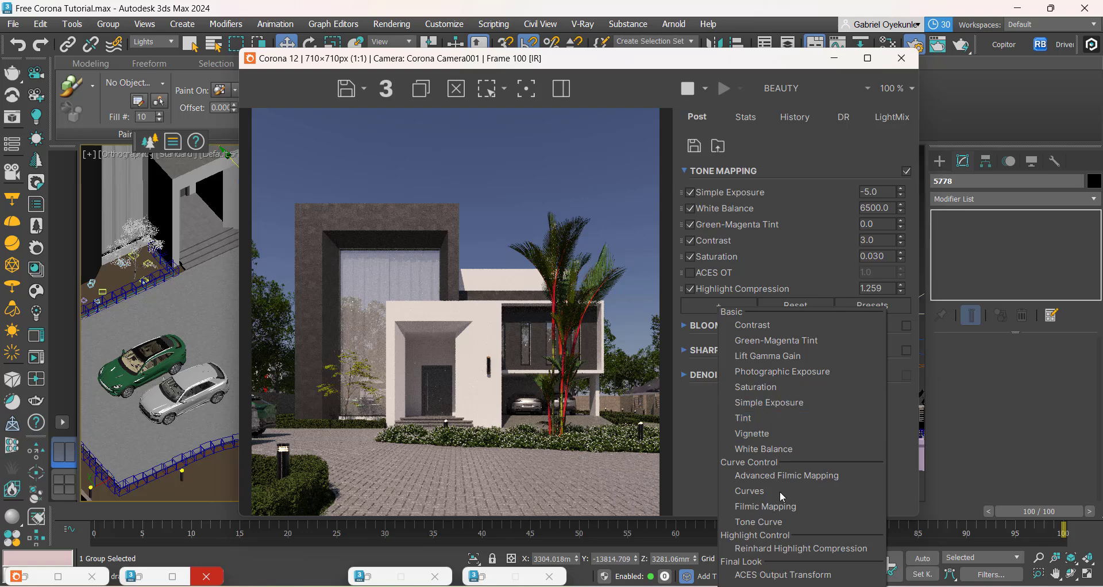
left_click(543, 438)
left_click(690, 273)
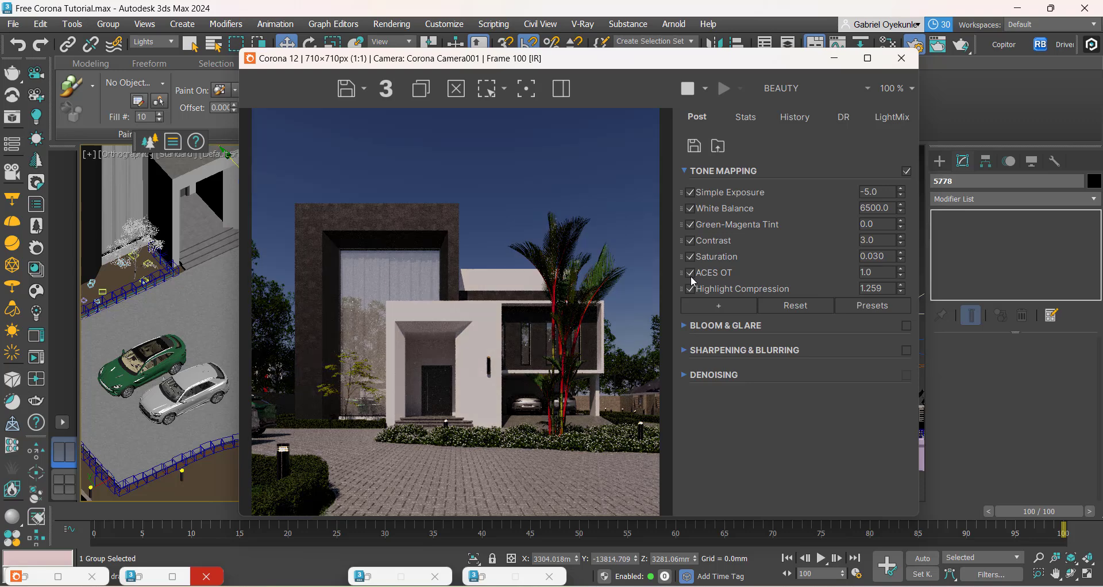
left_click(691, 275)
left_click(691, 276)
right_click(688, 275)
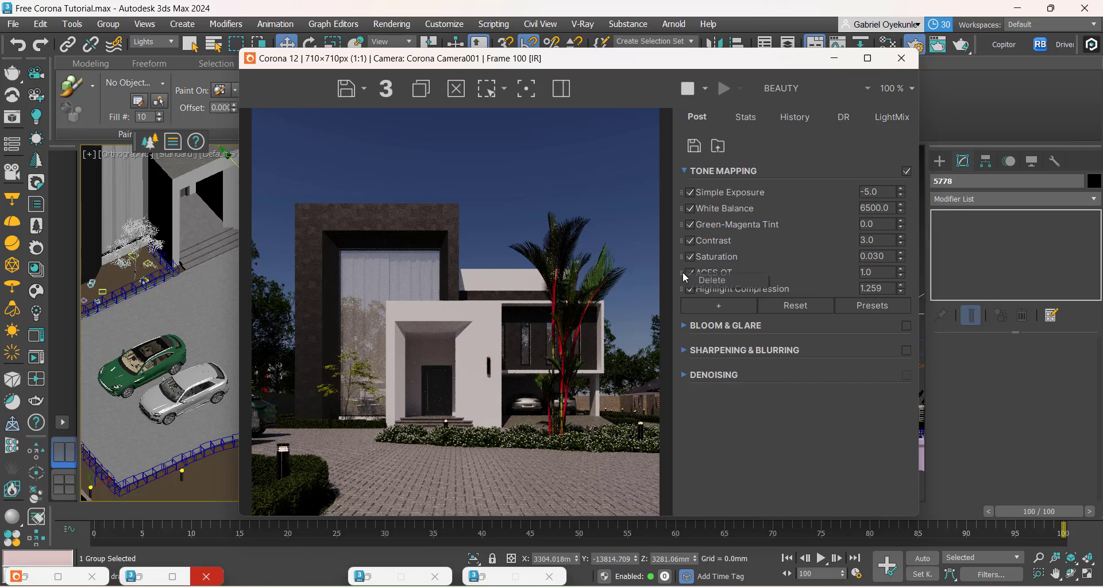
left_click(702, 281)
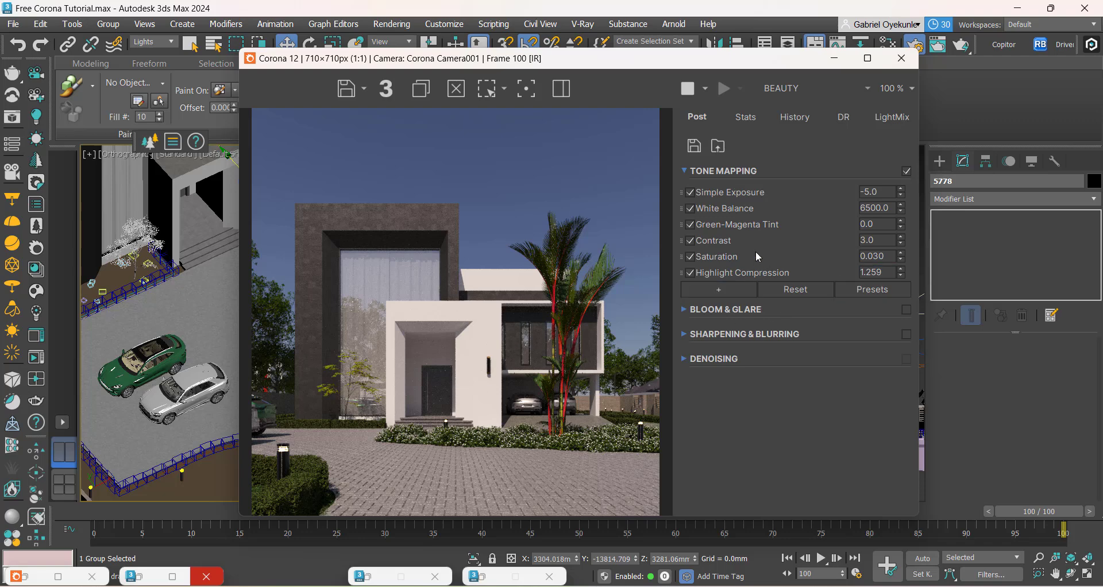
Step: Add a LUT operator to the tone mapping, enable it and expand its settings
left_click(725, 289)
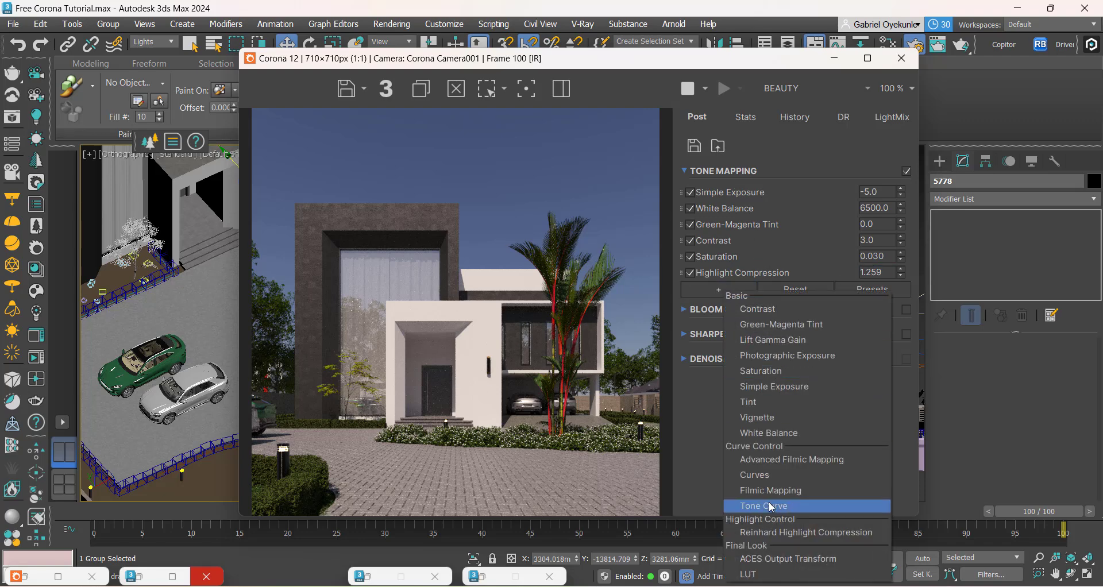
left_click(769, 574)
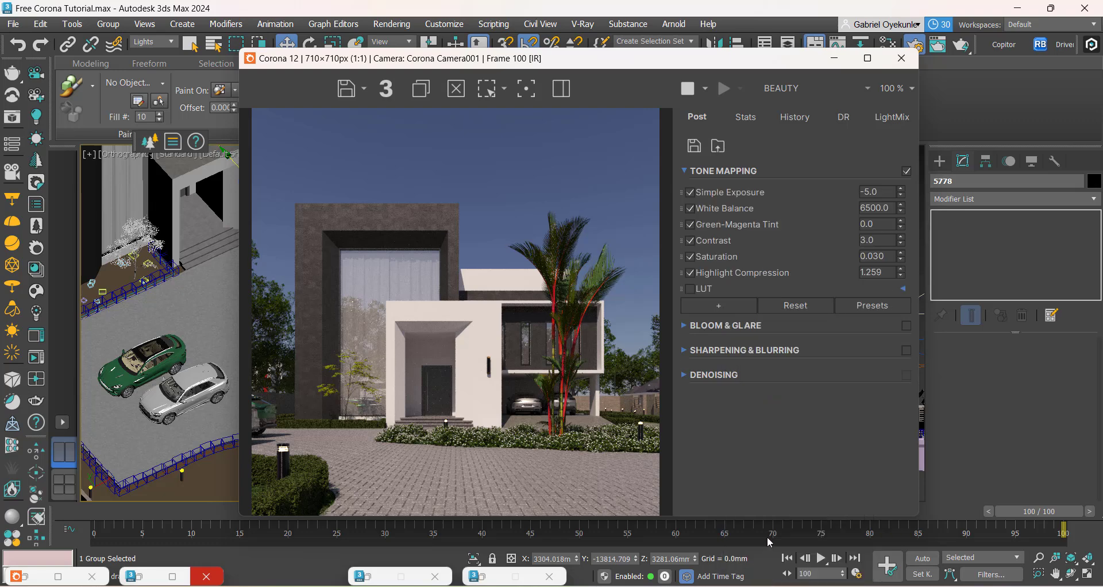
left_click(691, 289)
left_click(903, 289)
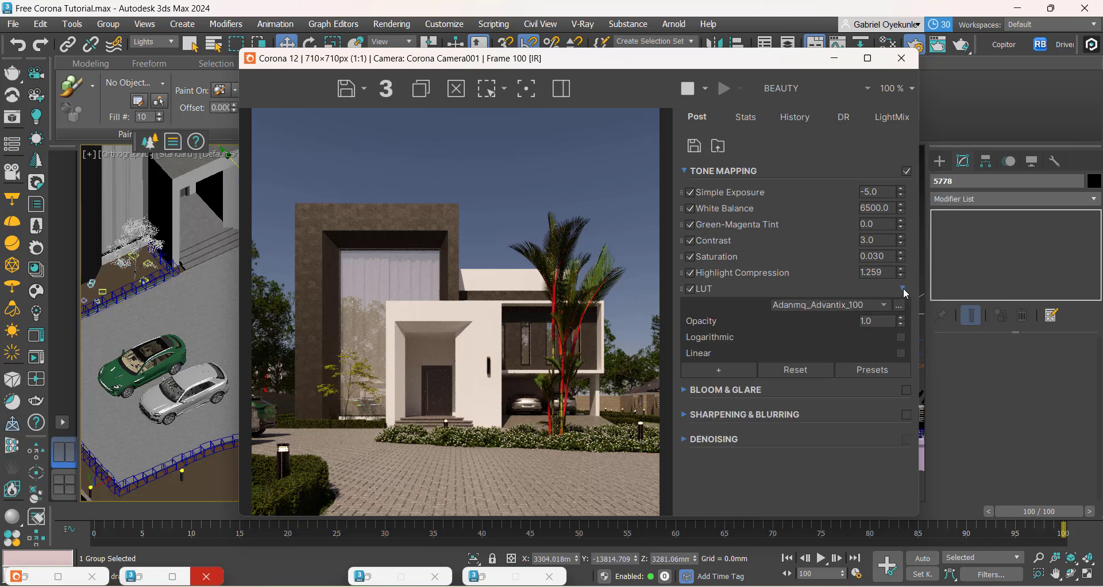
Step: Try successive LUT presets on the render, up to Adanmq_Ag...ima_II_200
left_click(870, 304)
left_click(870, 302)
scroll(869, 303, "down", 3)
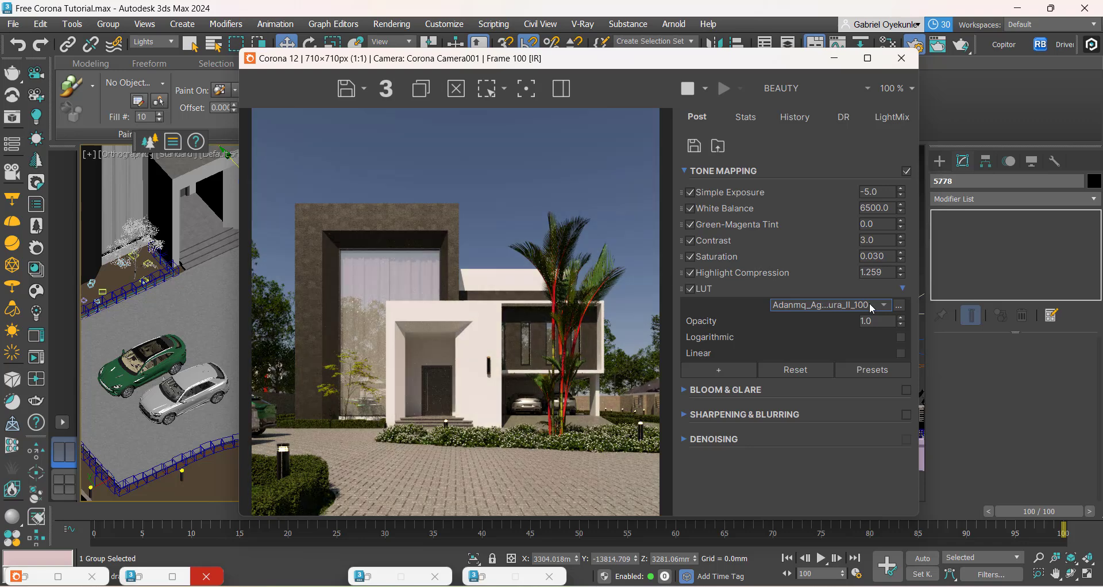
scroll(870, 302, "down", 2)
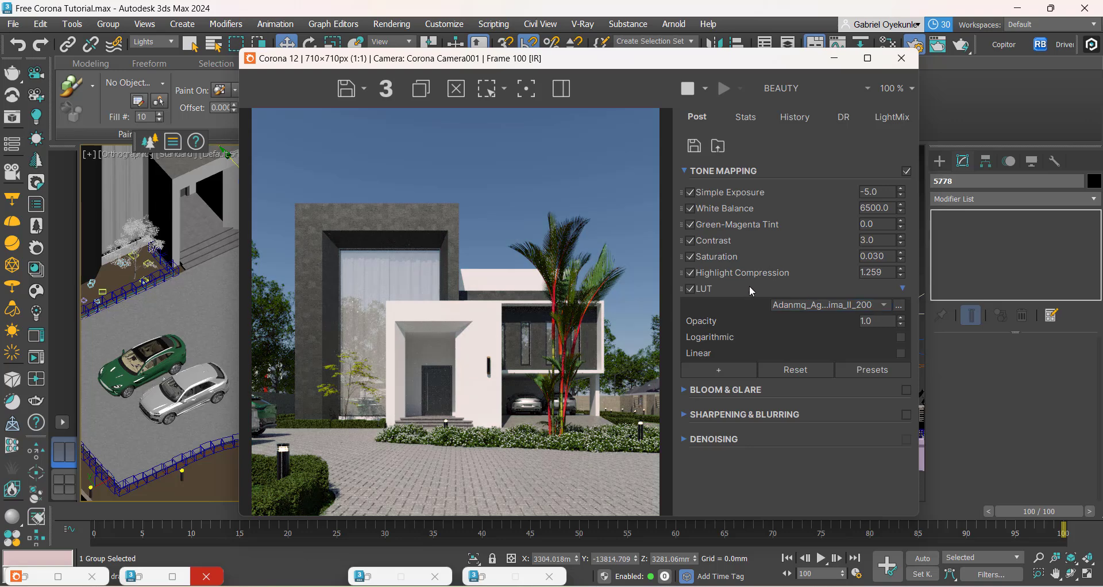
Step: Compare the render with the LUT on and off, leaving it enabled
left_click(690, 289)
left_click(690, 289)
left_click(691, 289)
left_click(690, 289)
left_click(691, 290)
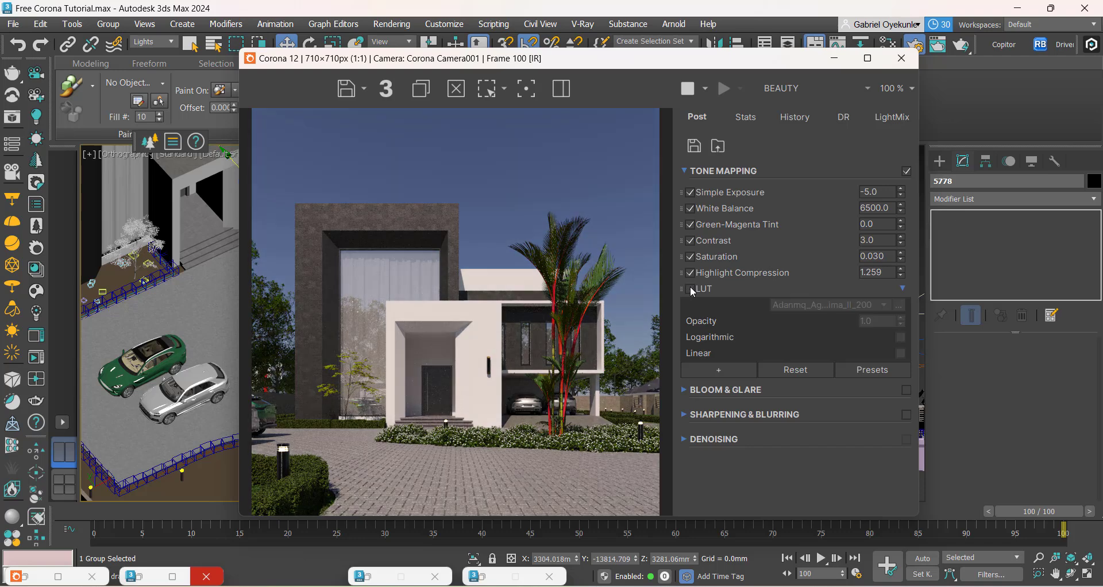
left_click(691, 290)
left_click(691, 291)
left_click(691, 290)
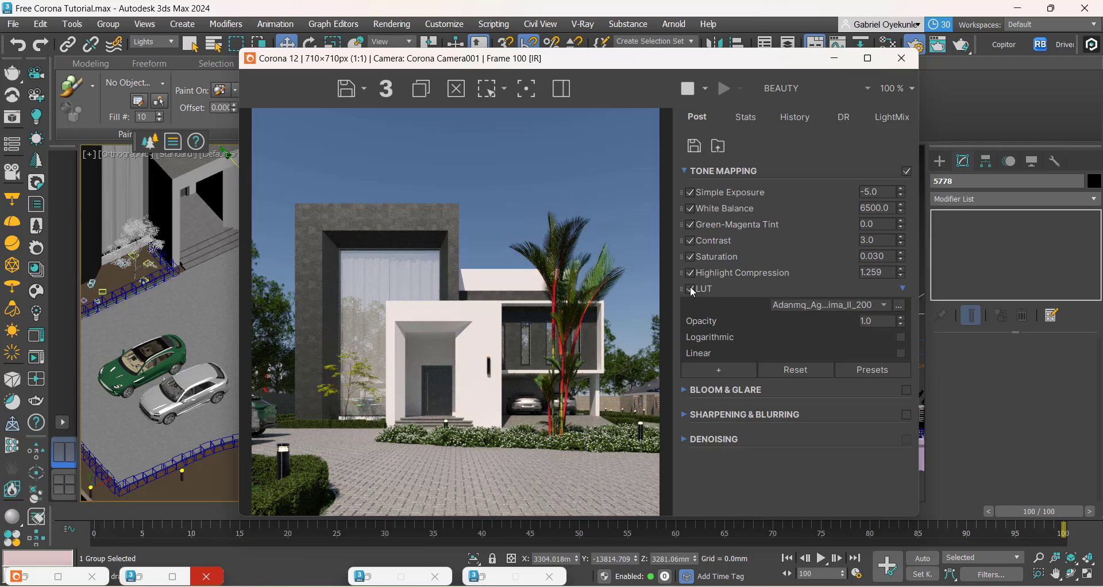
left_click(691, 290)
left_click(691, 290)
left_click(692, 290)
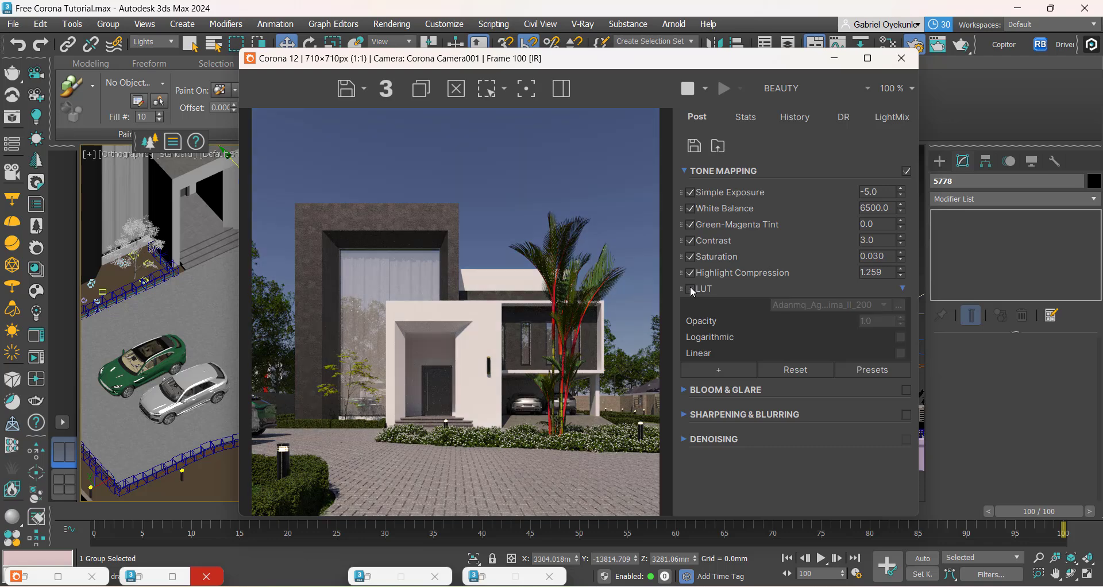
left_click(692, 290)
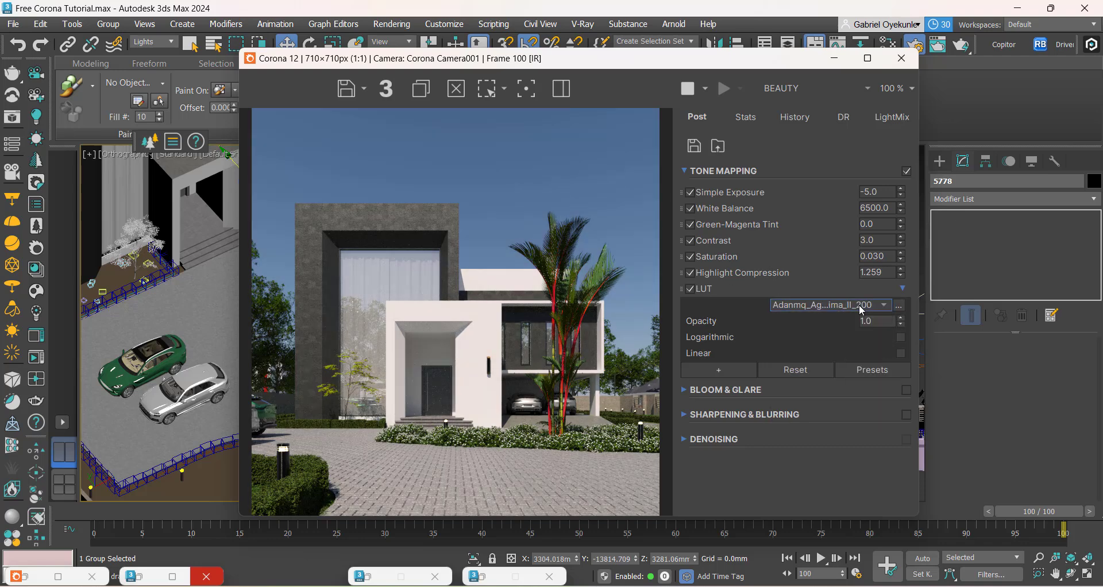
Step: Step through further LUT presets and choose Adanmq_Ca...SC_S315_n1
scroll(859, 305, "down", 2)
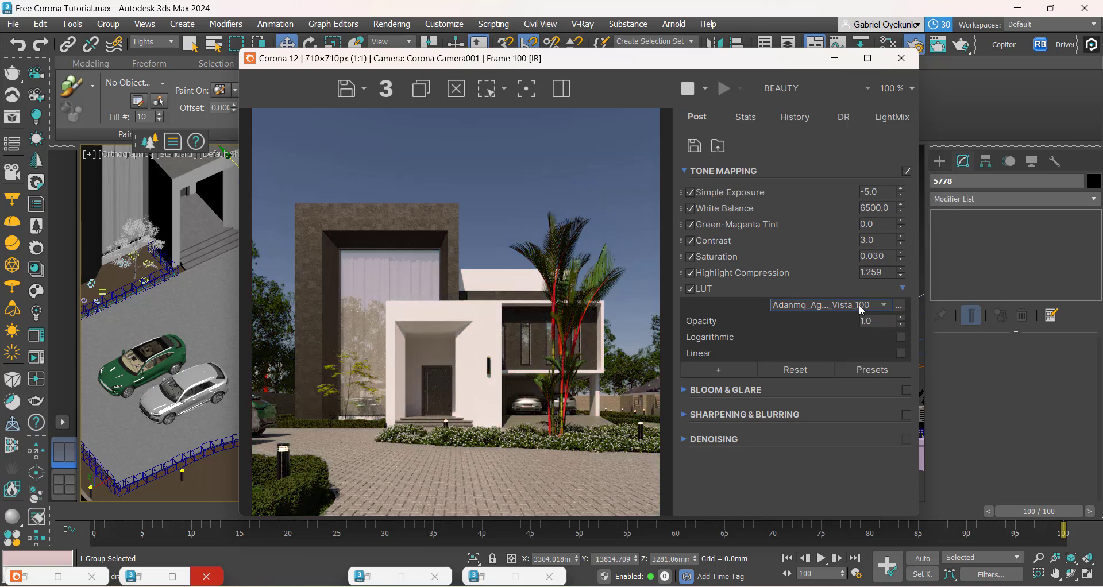
scroll(859, 310, "down", 2)
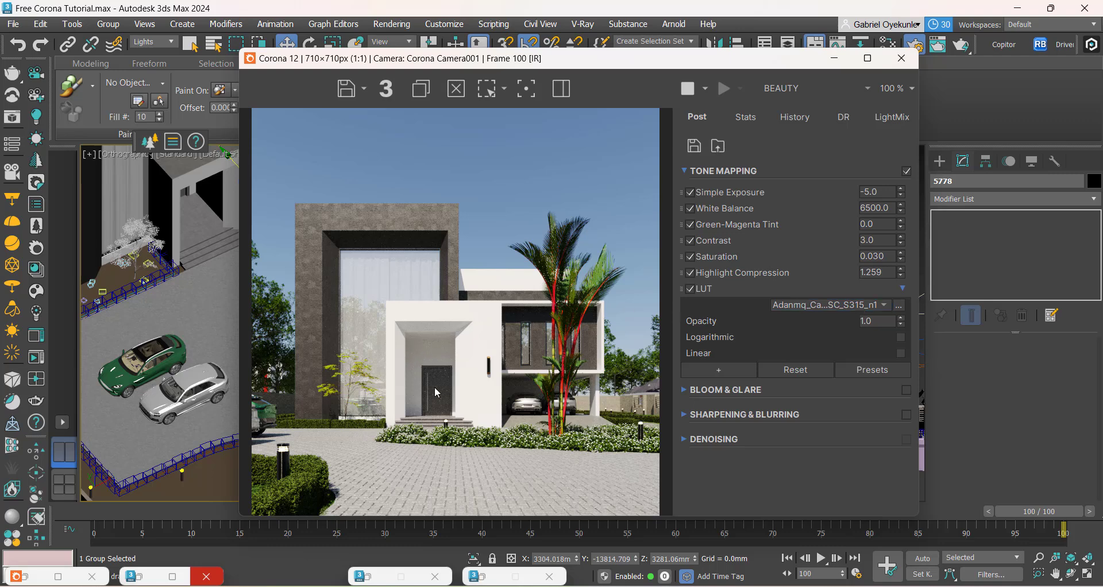
left_click(883, 306)
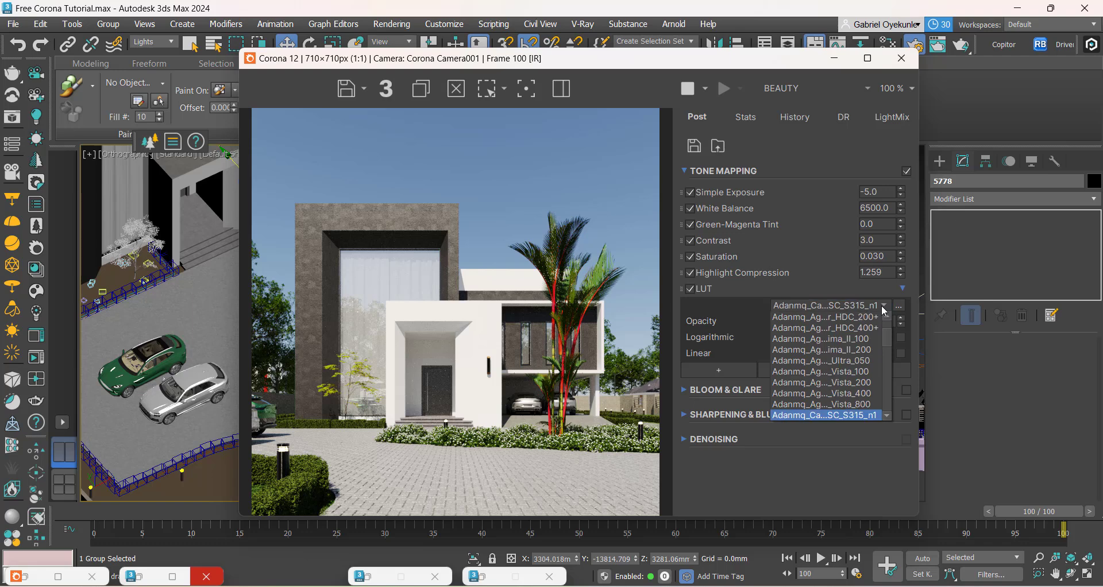
left_click(857, 416)
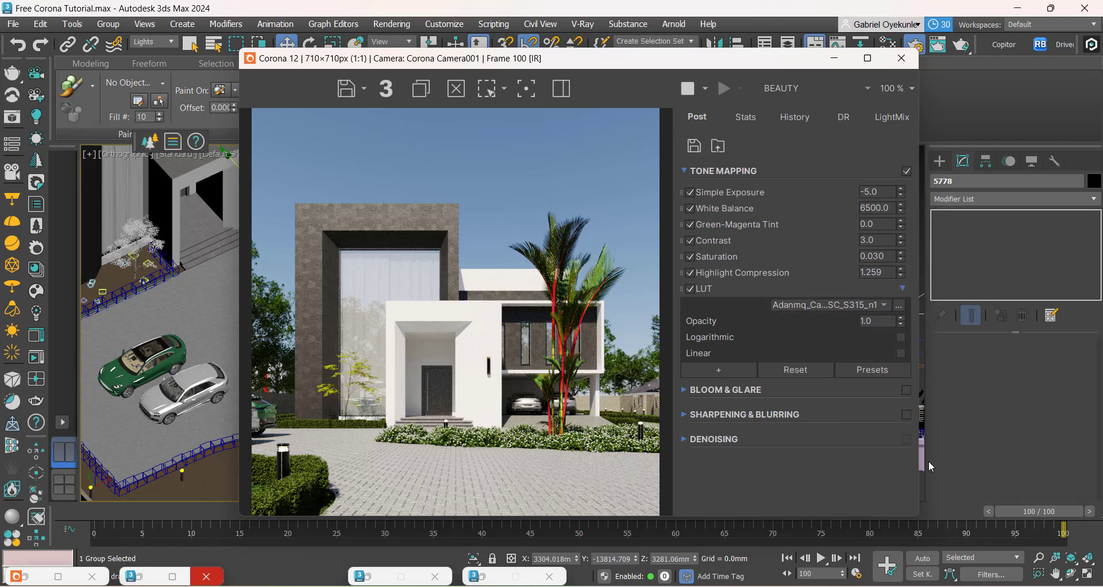
Step: Try a LUT opacity of 0.8 and settle on 0.5
double_click(867, 325)
type("10.5")
key("Return")
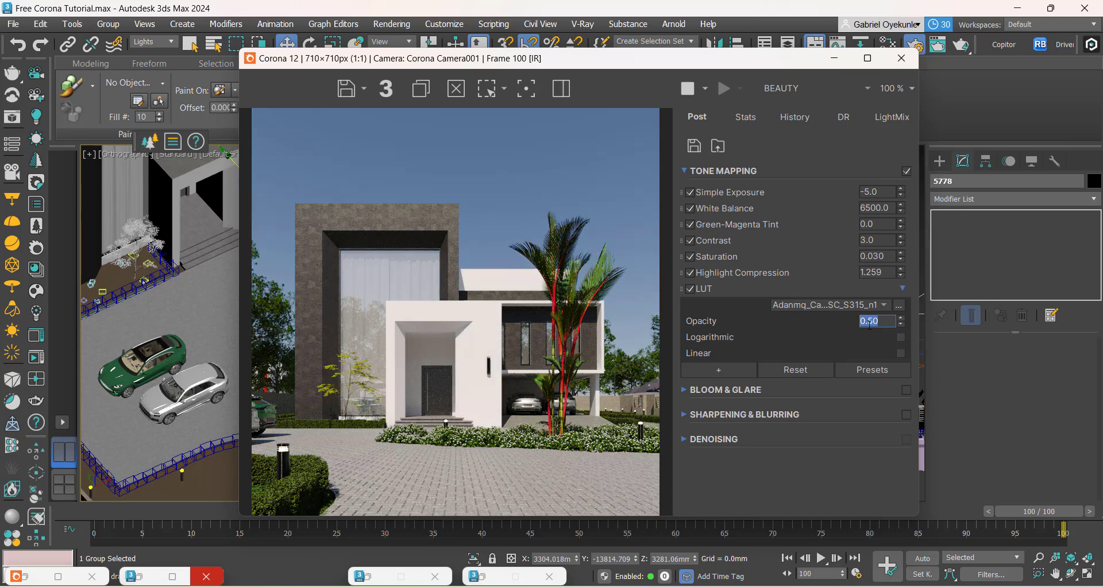
type("0.8")
key("Return")
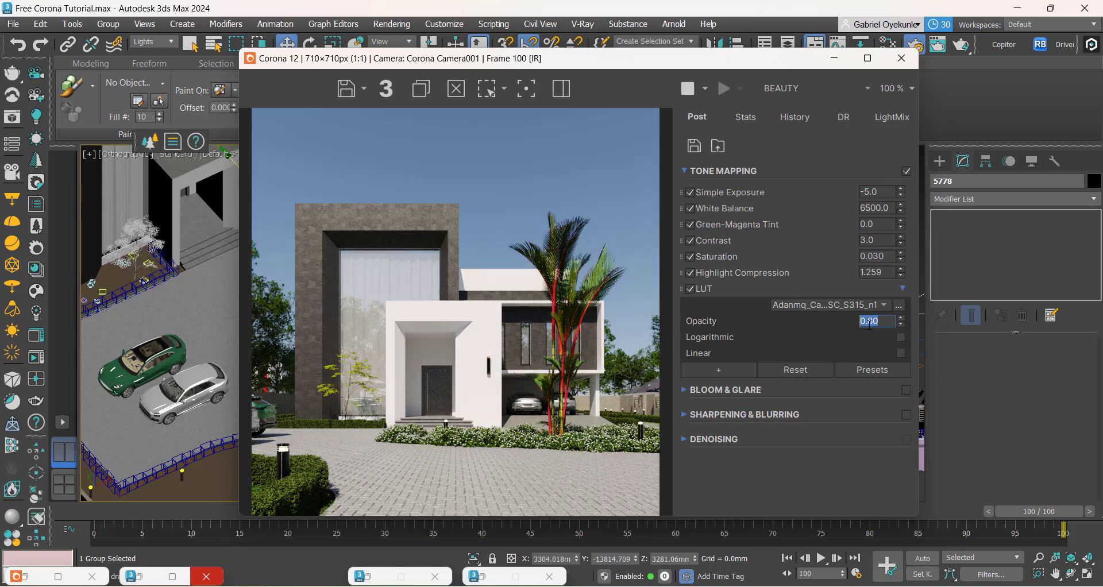
key("BackSpace")
type(".9")
key("BackSpace")
type("5")
key("Return")
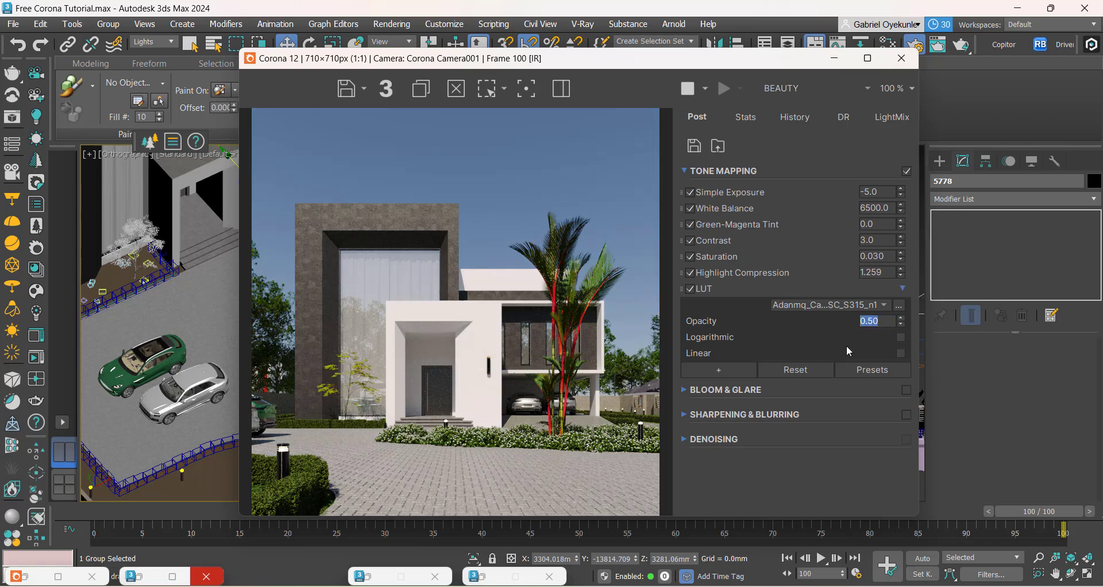
Step: Compare the render with the half-strength LUT on and off, and examine the entrance and tall glazing up close
left_click(692, 289)
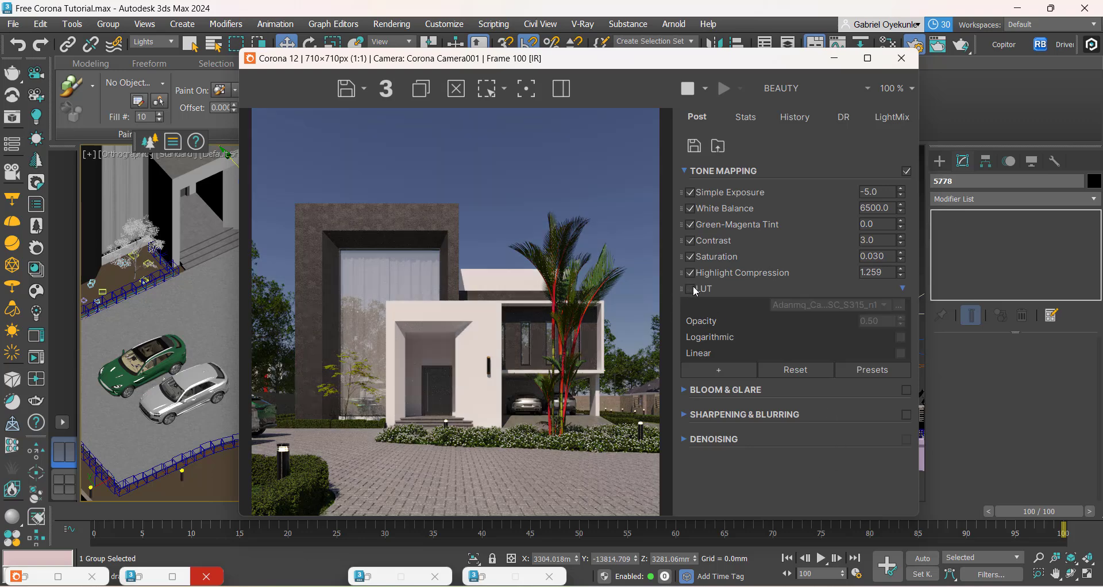
left_click(692, 289)
left_click(693, 290)
left_click(693, 290)
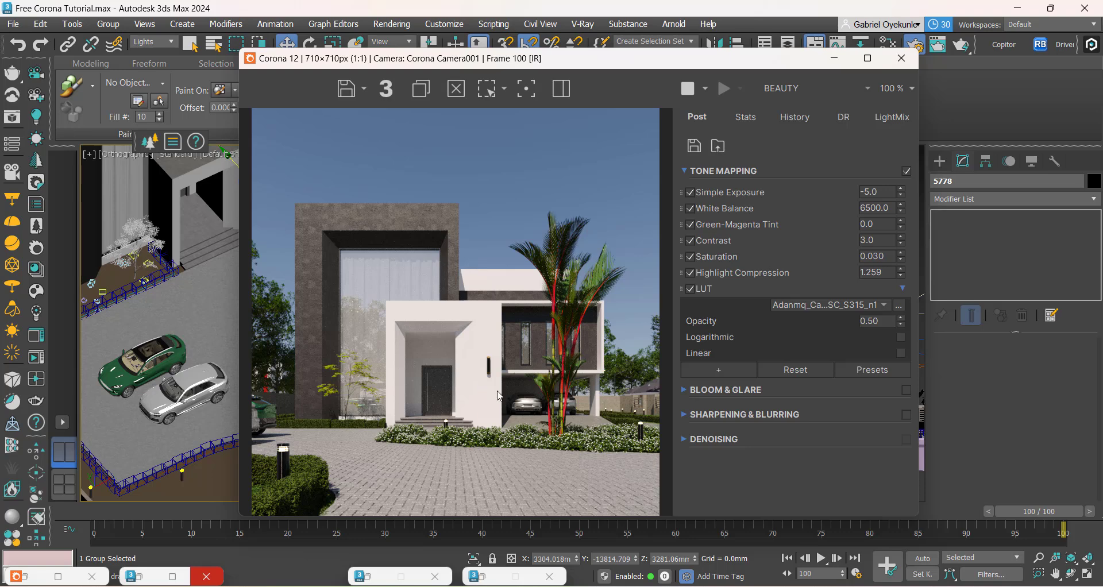
scroll(356, 377, "up", 2)
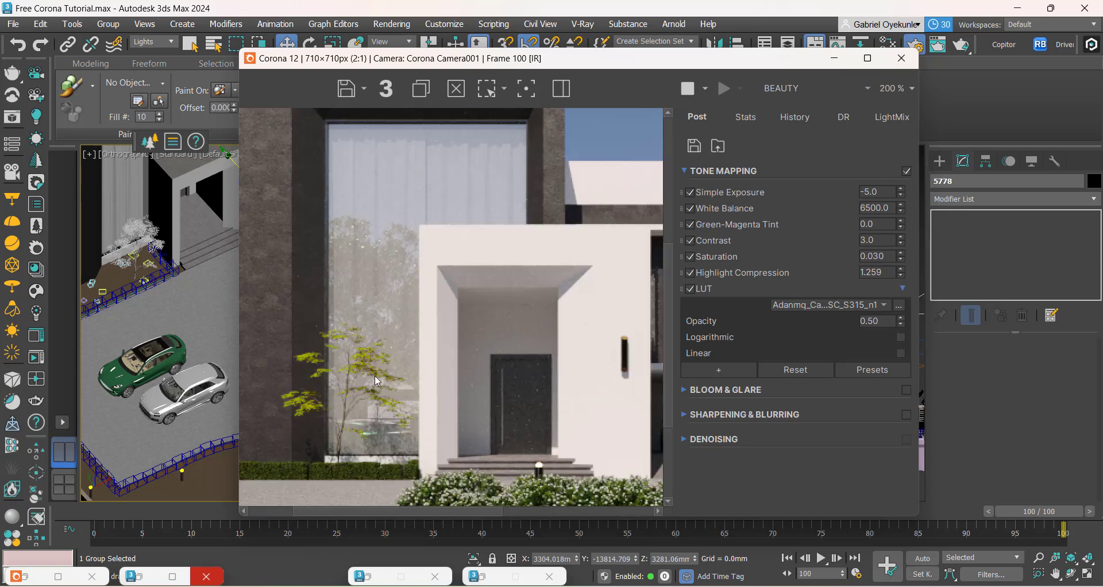
scroll(376, 372, "down", 2)
scroll(403, 385, "up", 1)
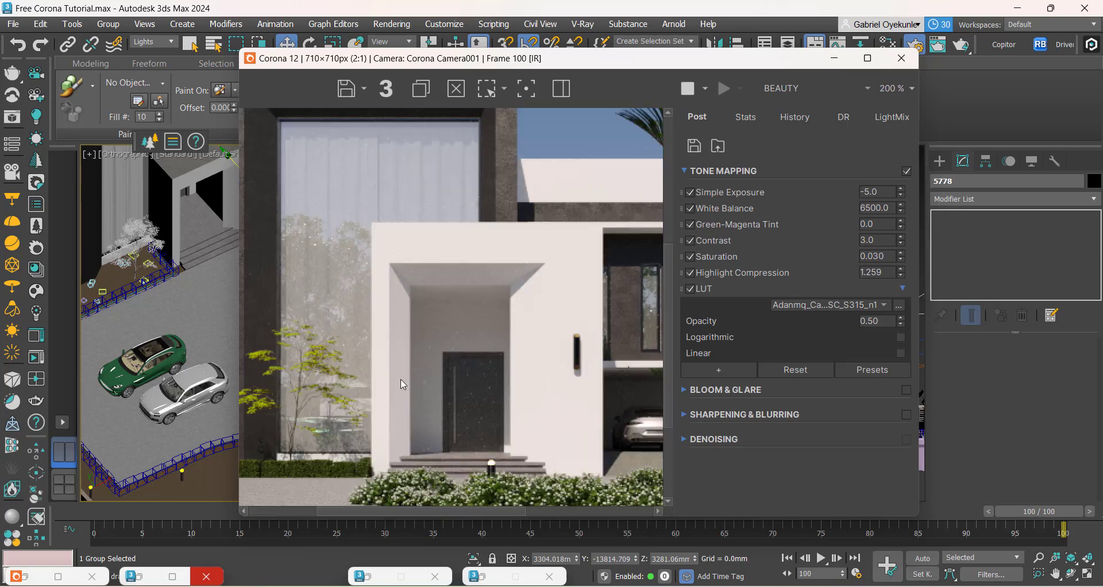
scroll(439, 401, "down", 1)
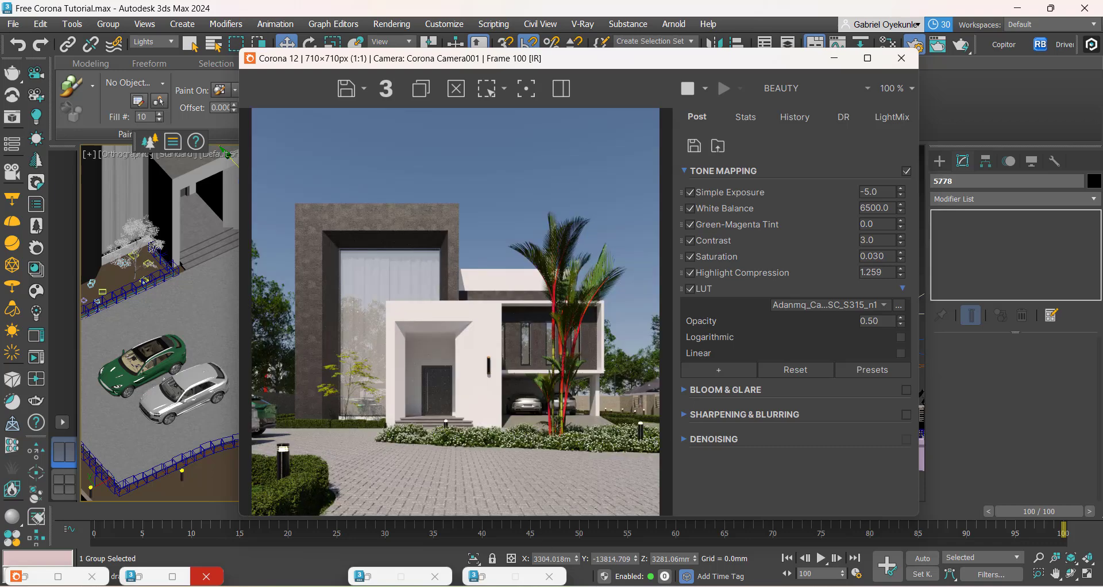
Step: Compare the render with the Approach clone.png reference image, and examine the dark facade frame up close
left_click(701, 586)
left_click(487, 548)
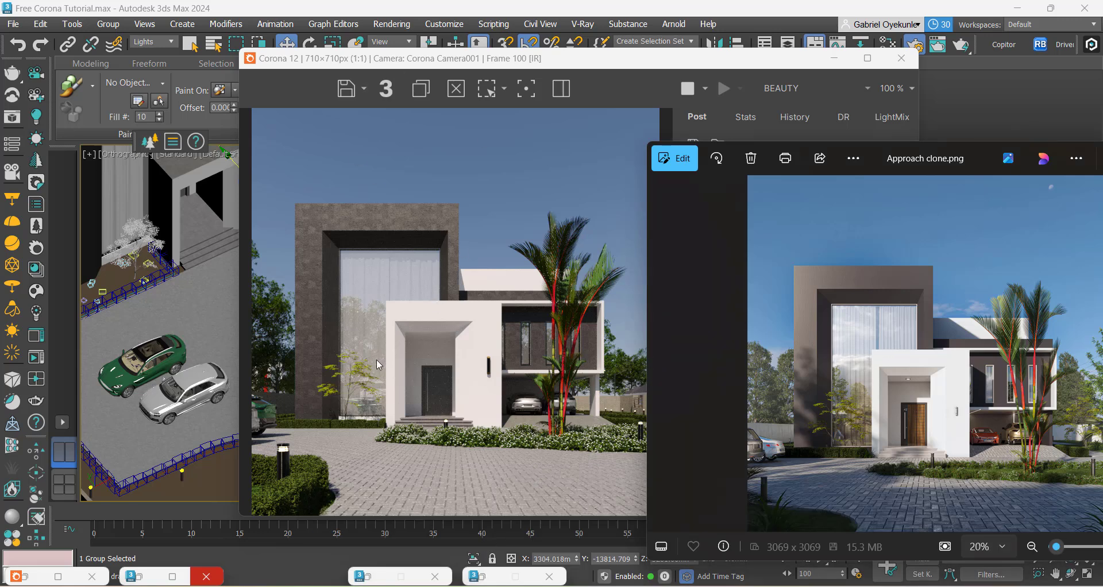
left_click(364, 328)
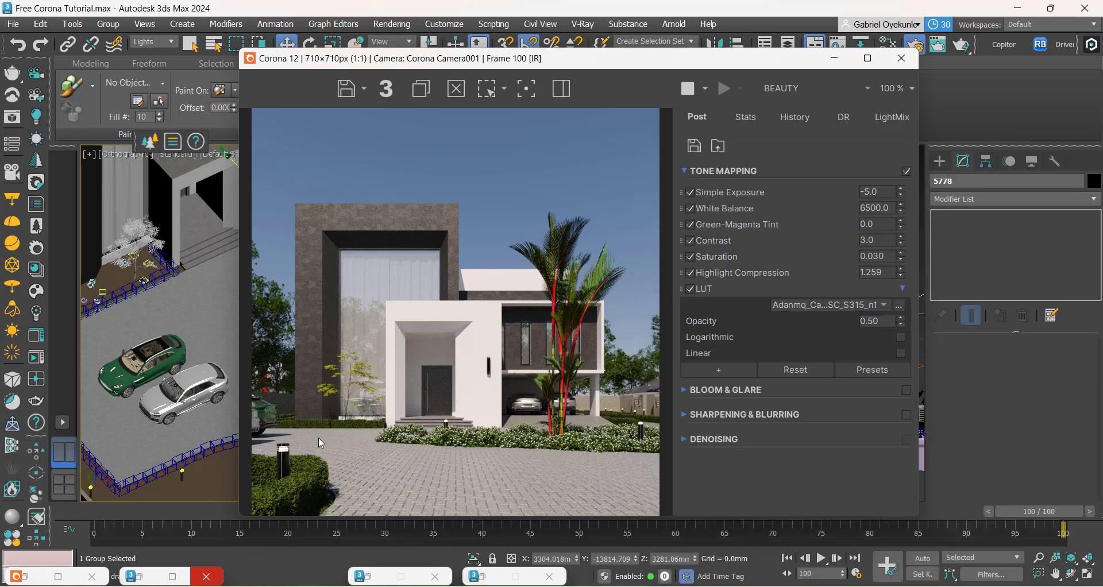
scroll(320, 440, "up", 2)
scroll(424, 427, "down", 2)
scroll(389, 326, "up", 2)
scroll(389, 327, "down", 2)
scroll(309, 248, "up", 1)
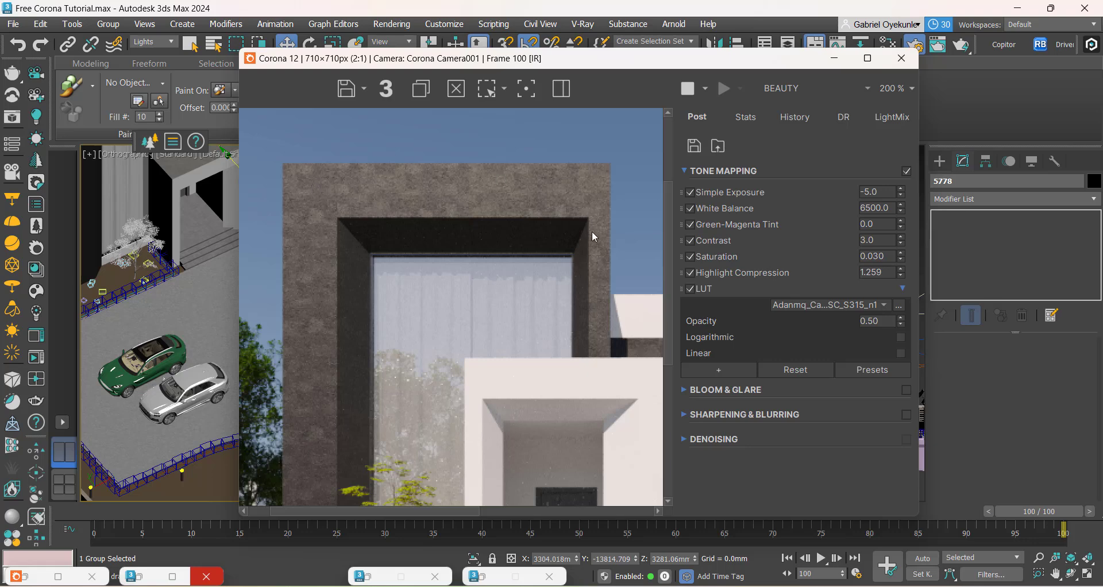
Step: Minimise the render window, open the Slate Material Editor and set the Glass material's base IOR to 3.0
left_click(834, 58)
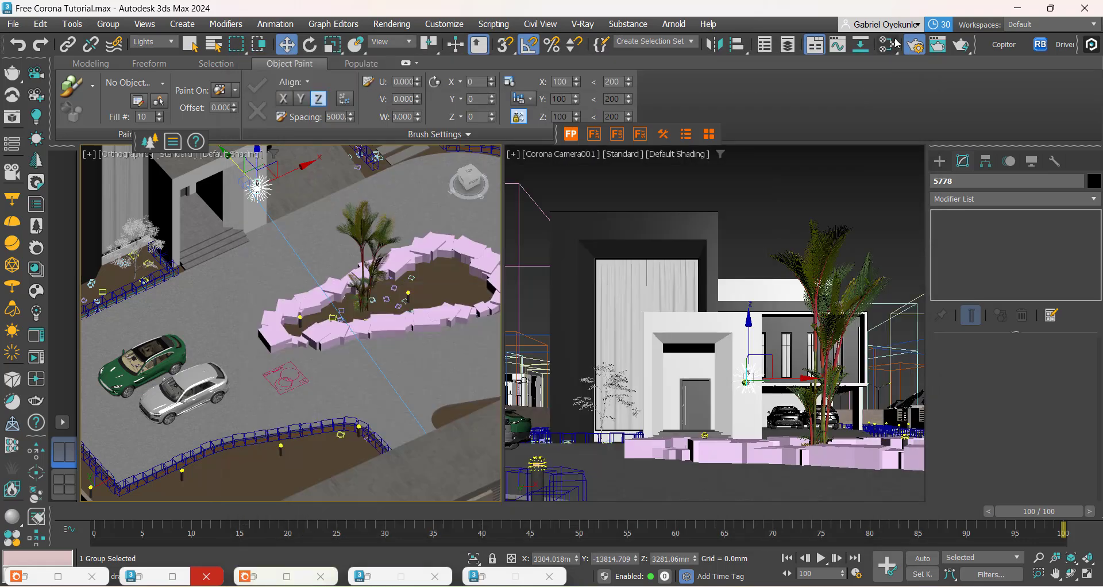
key("m")
scroll(519, 405, "down", 2)
middle_click_drag(557, 287, 437, 421)
mouse_move(434, 324)
middle_mouse_down()
mouse_move(406, 360)
mouse_move(498, 313)
mouse_move(561, 223)
middle_mouse_up()
scroll(482, 342, "up", 2)
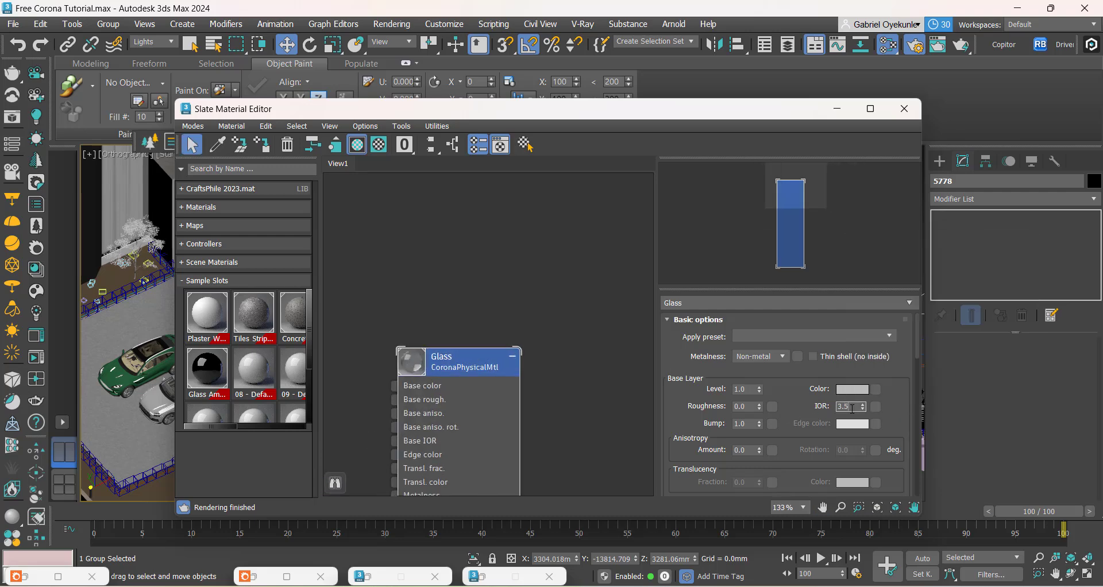
Step: Set the selection filter to All and sample the dark frame wall's Stucco Black material into the material editor
left_click(218, 144)
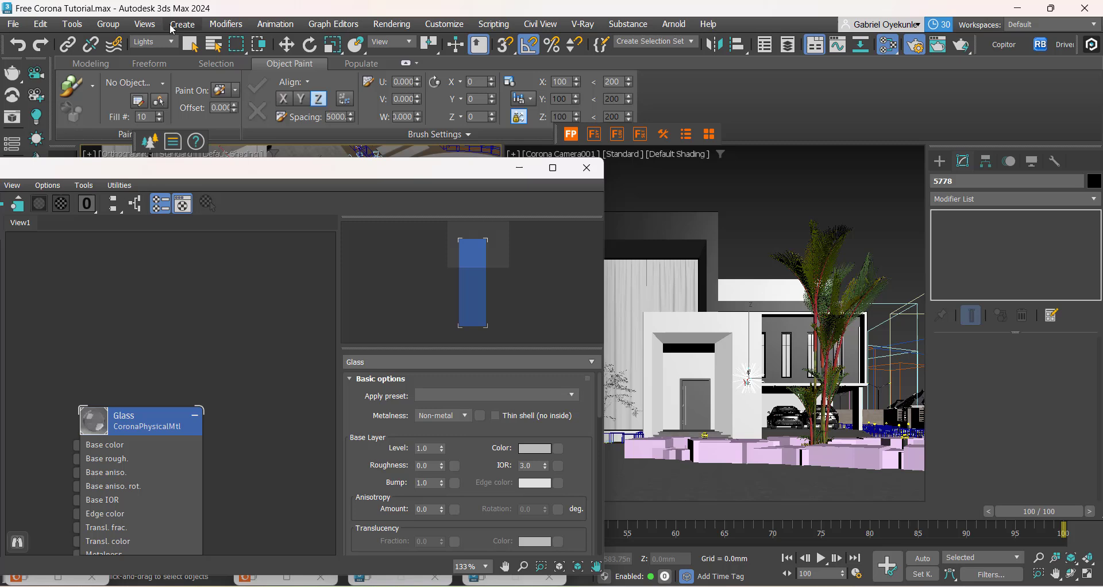
left_click(154, 41)
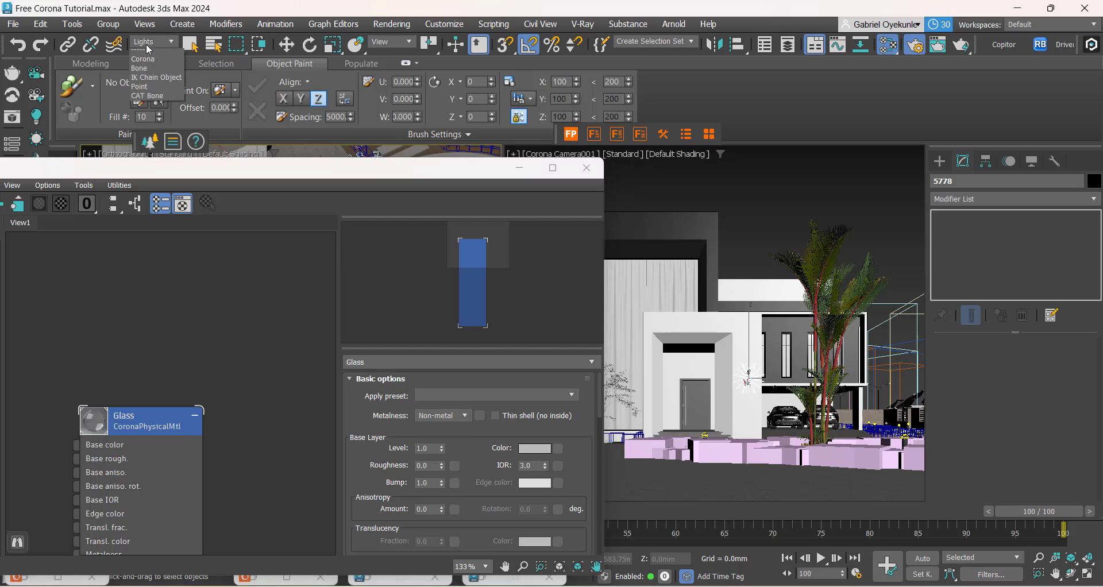
left_click(140, 55)
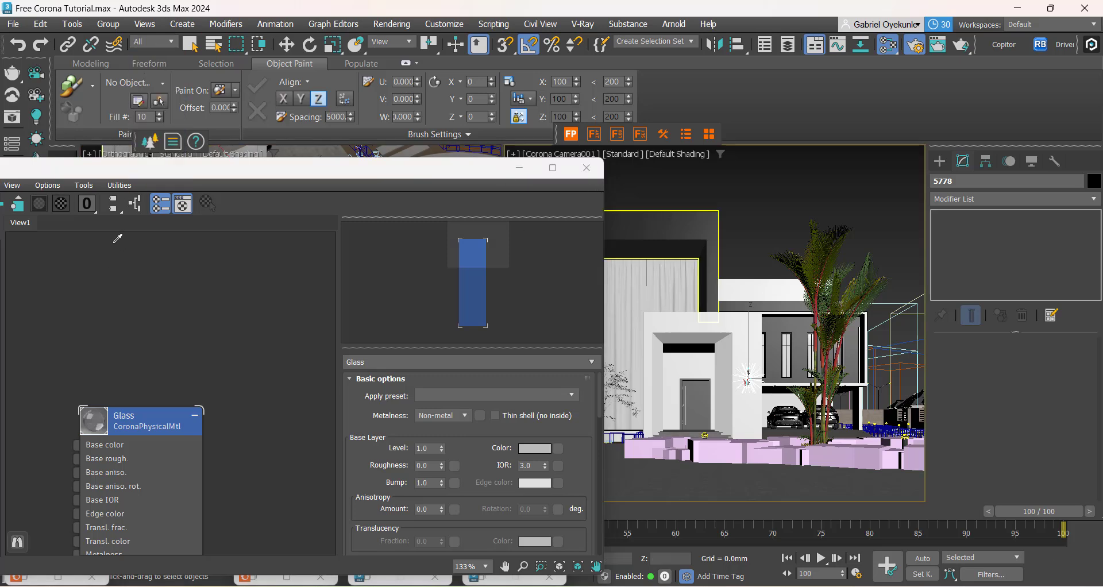
left_click(119, 235)
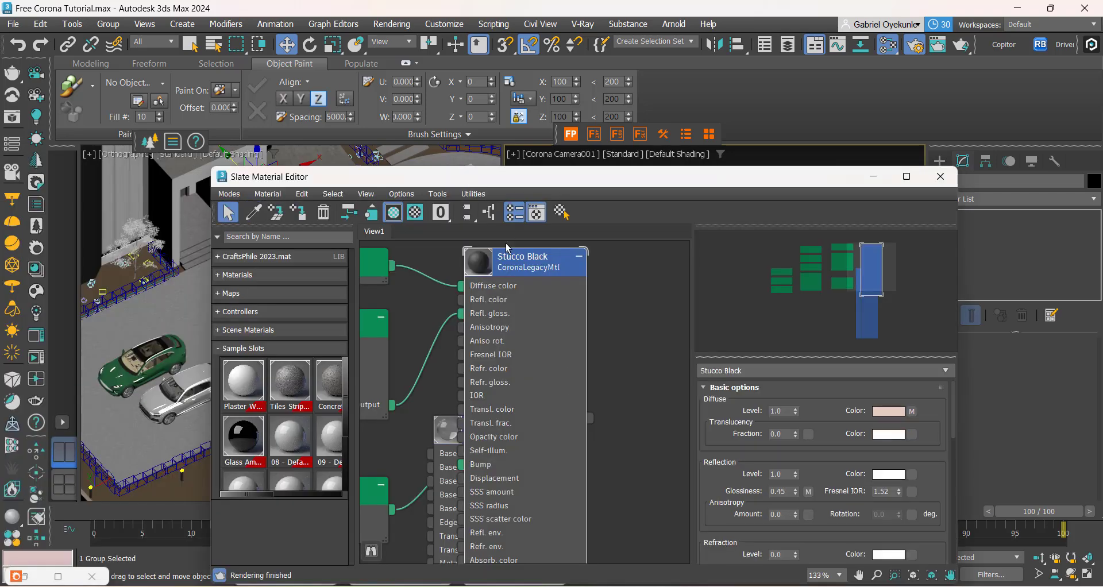
Step: Auto-arrange the Stucco Black node tree and open the settings of the bitmap feeding the glossiness triplanar map's X input
left_click(468, 213)
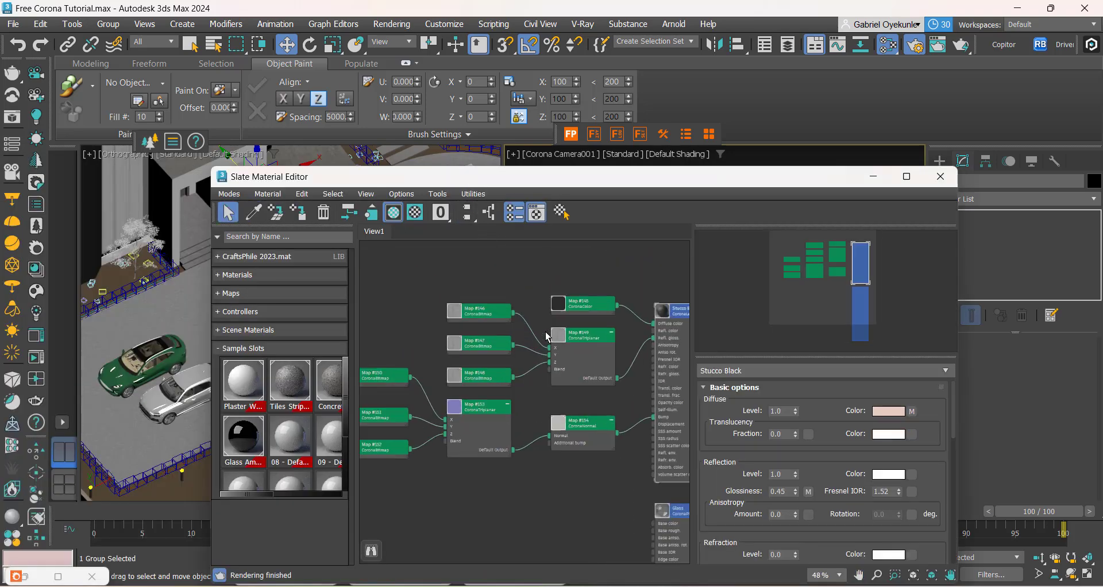
scroll(571, 350, "up", 5)
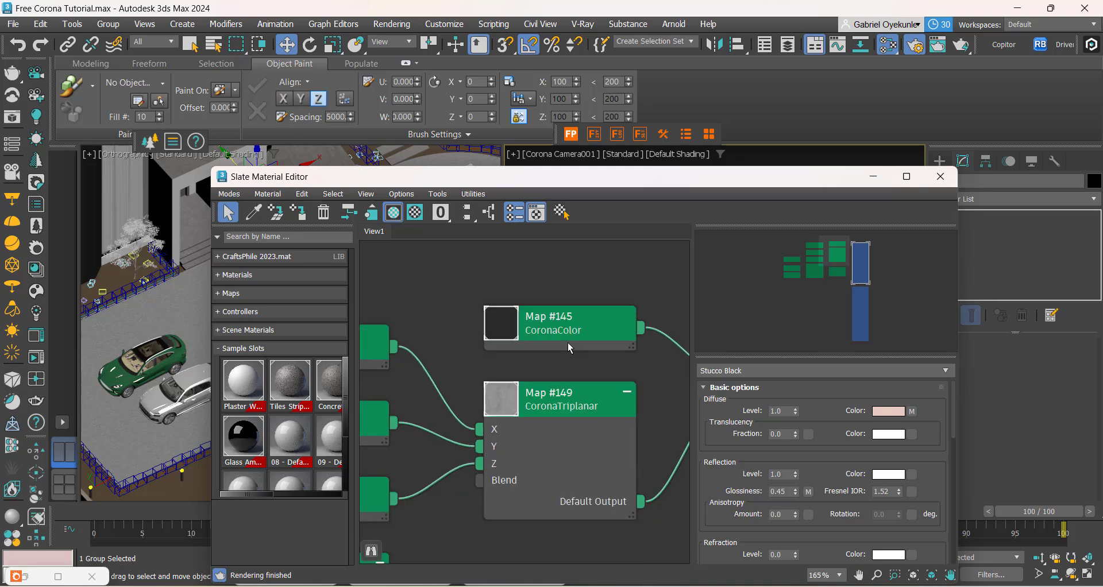
left_click(546, 332)
mouse_move(543, 326)
left_mouse_down()
mouse_move(553, 317)
mouse_move(544, 324)
left_mouse_up()
scroll(543, 325, "down", 6)
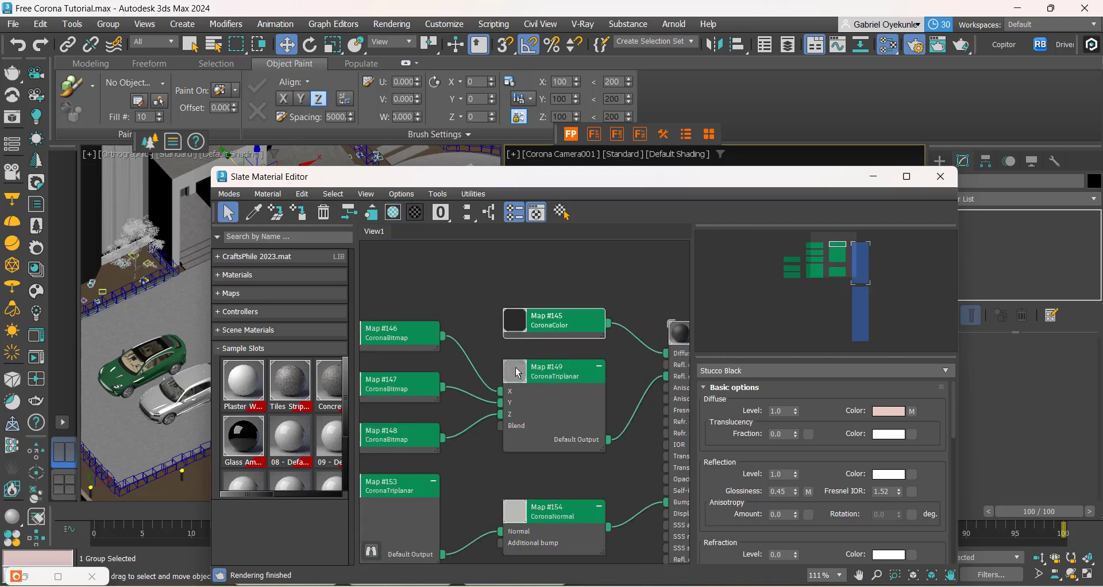
middle_click_drag(485, 456, 657, 423)
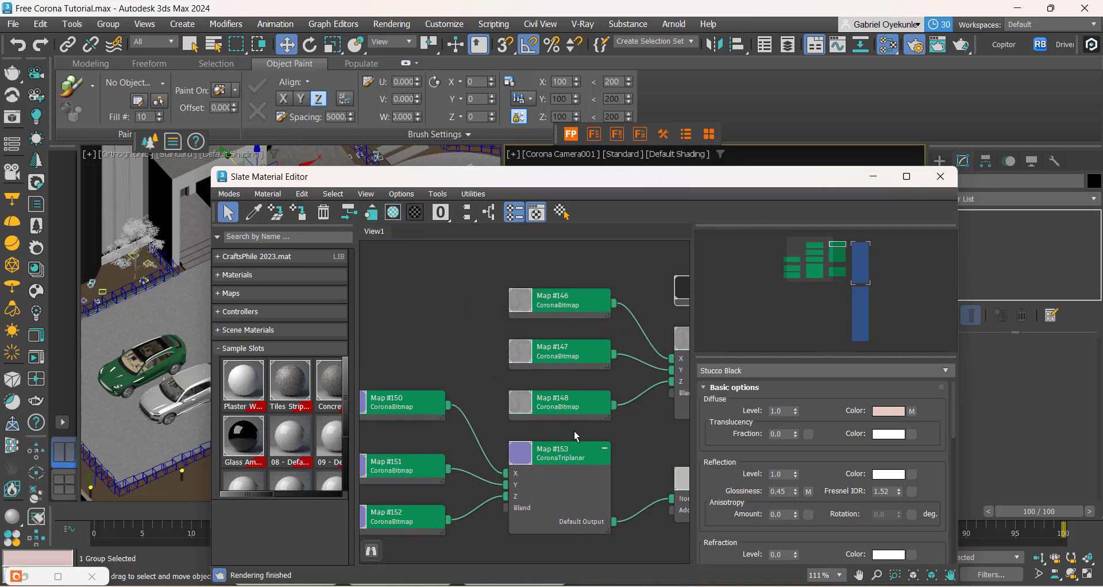
double_click(556, 315)
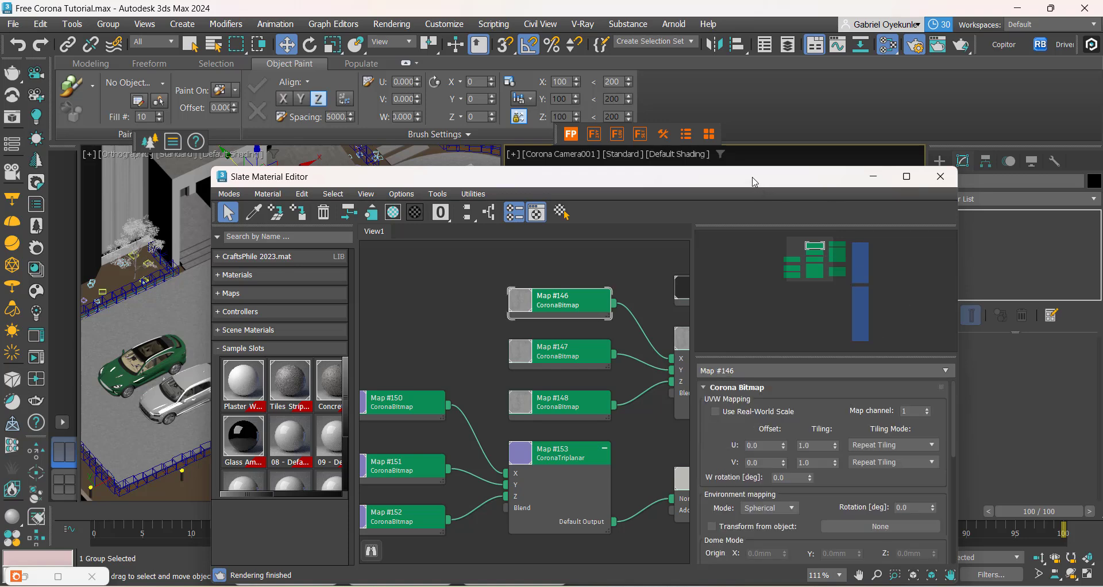
Step: Move the material editor clear, restore the Corona render window and examine the dark frame wall's stucco texture up close
left_click_drag(755, 182, 784, 101)
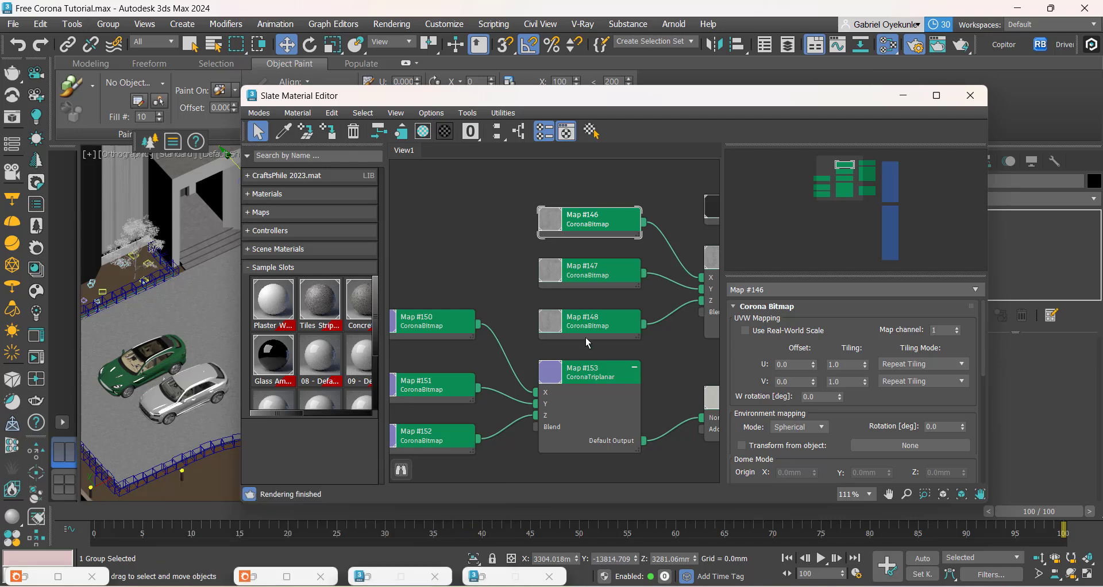
left_click(287, 576)
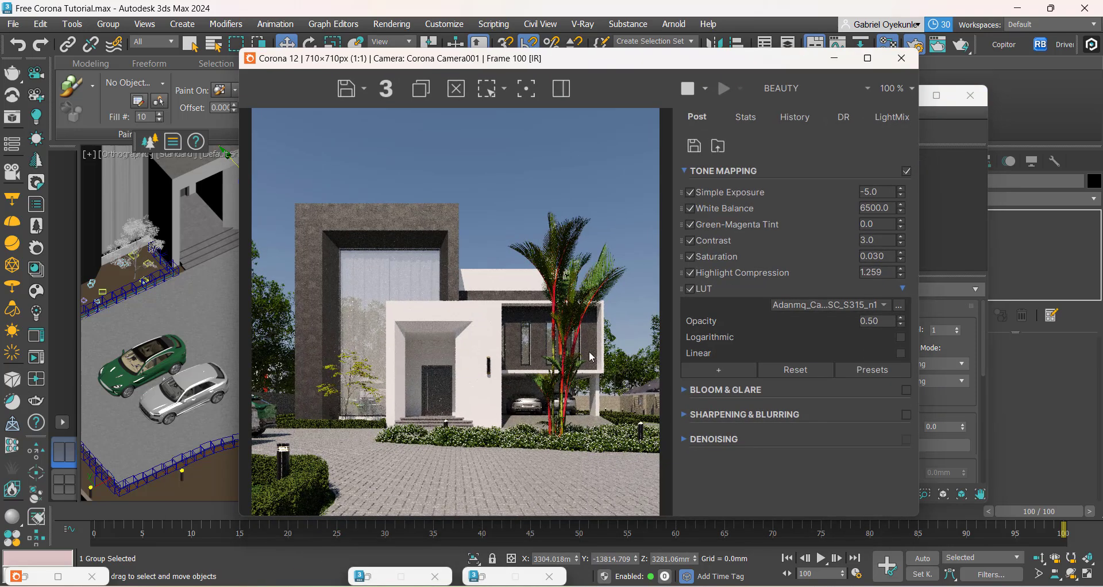
scroll(302, 278, "up", 1)
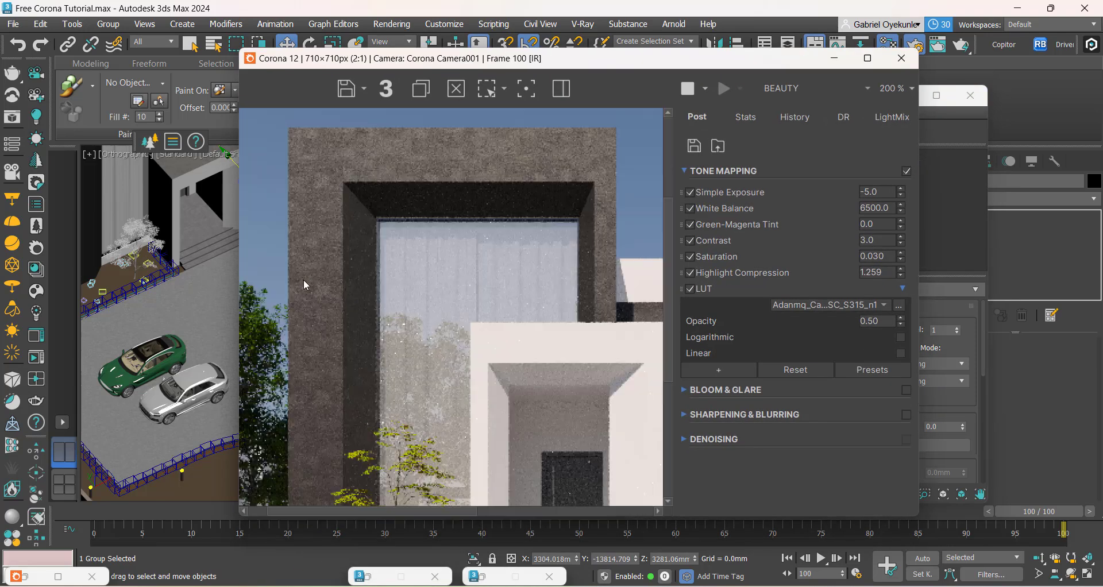
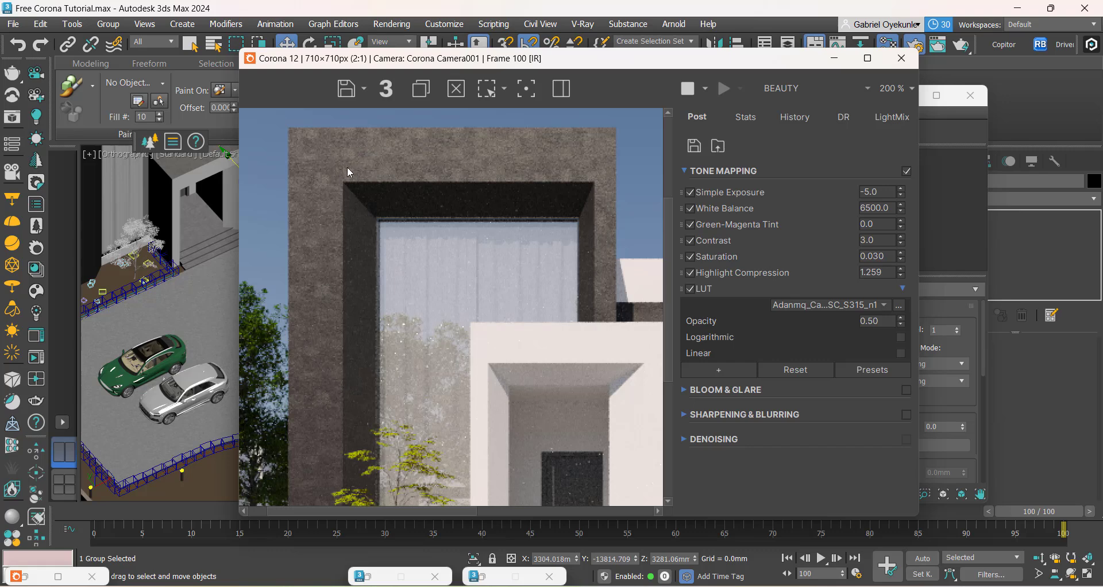
Step: Minimise the render window and review the UVW tiling, crop and file settings of the bitmap feeding the glossiness triplanar's X input
left_click(835, 58)
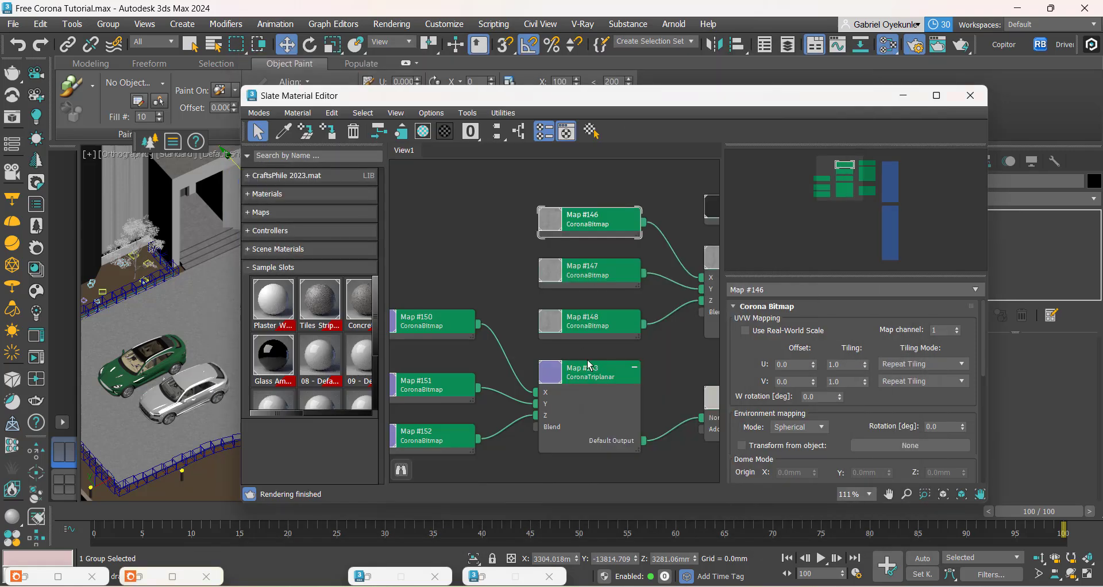
left_click_drag(832, 457, 854, 238)
scroll(861, 333, "down", 3)
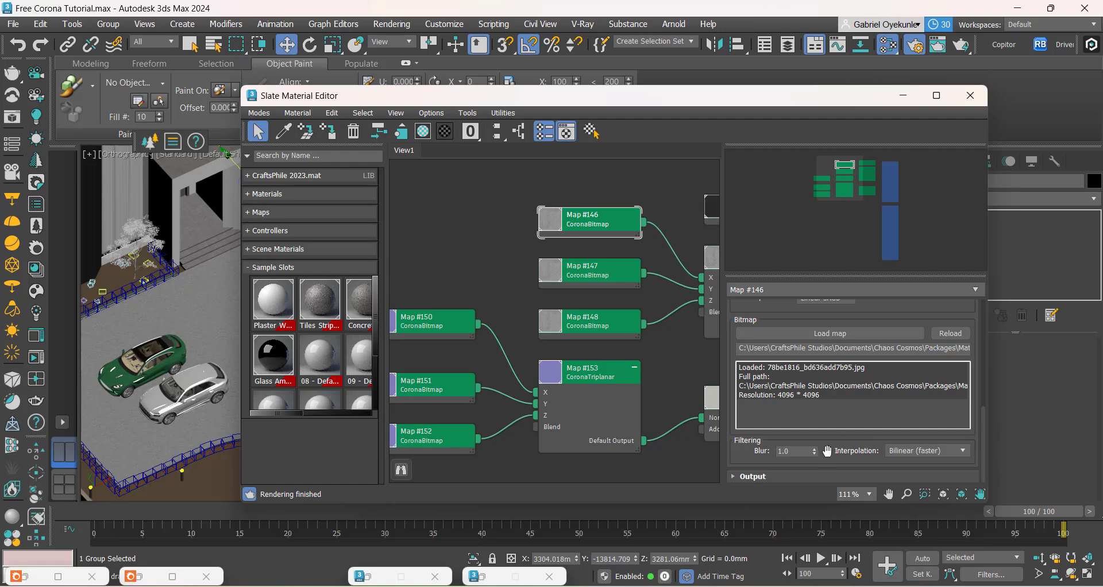
scroll(843, 336, "up", 5)
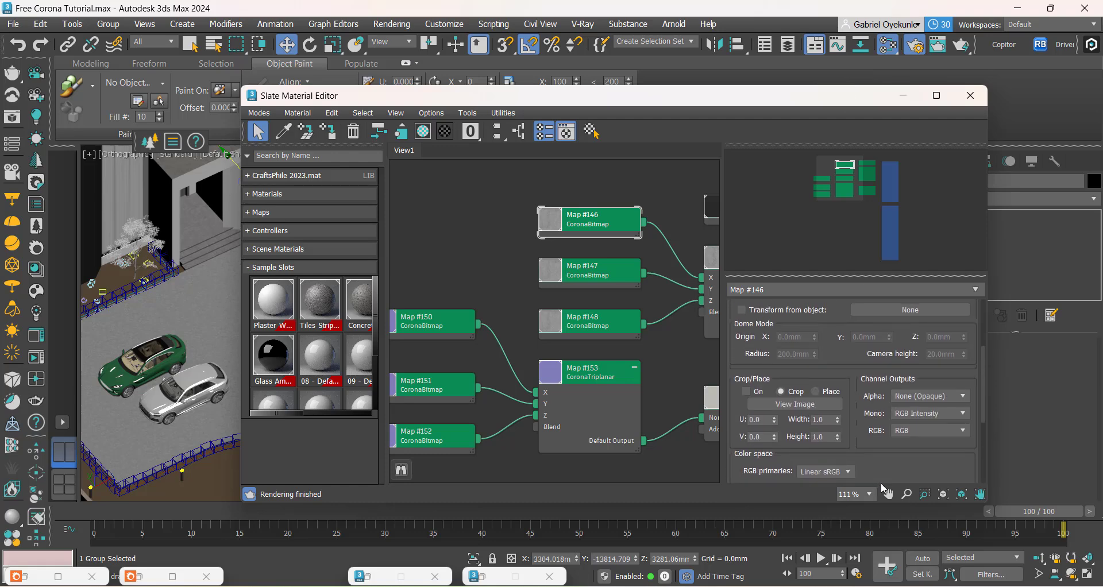
left_click_drag(843, 336, 849, 467)
left_click_drag(833, 335, 843, 369)
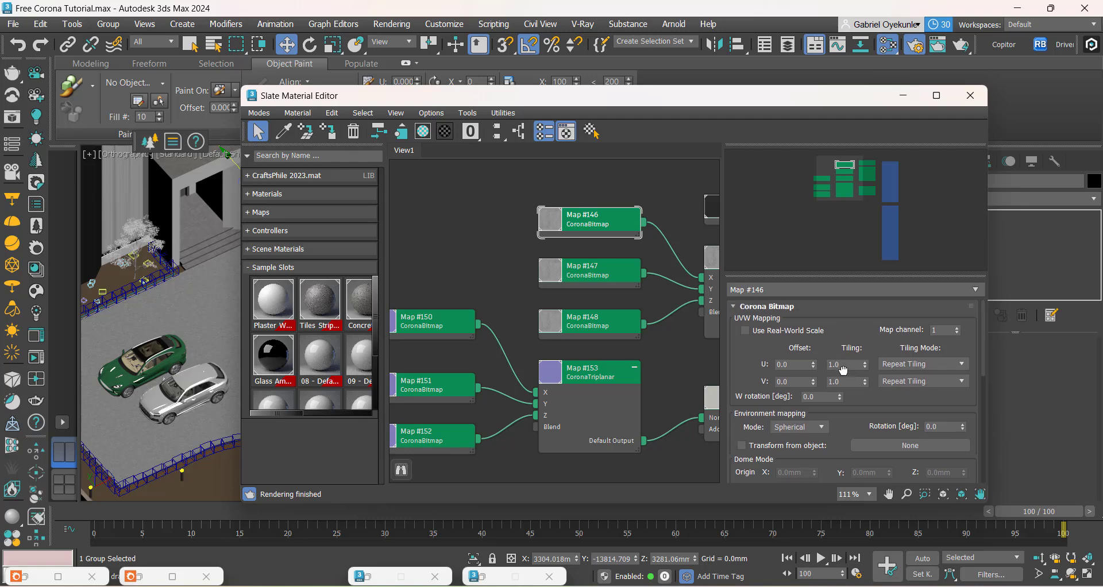
scroll(517, 372, "down", 1)
scroll(516, 372, "down", 1)
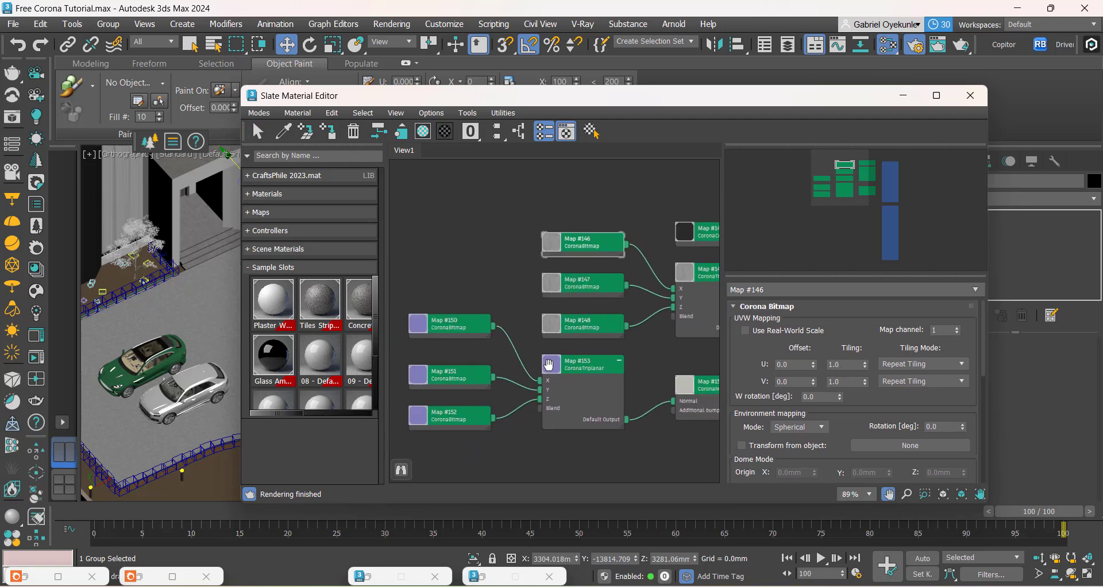
Step: Enable Use Real-World Scale on the three bitmaps feeding the glossiness triplanar map, Map #146, #147 and #148
scroll(486, 339, "up", 2)
scroll(517, 363, "down", 2)
middle_click_drag(588, 396, 548, 400)
left_click(745, 330)
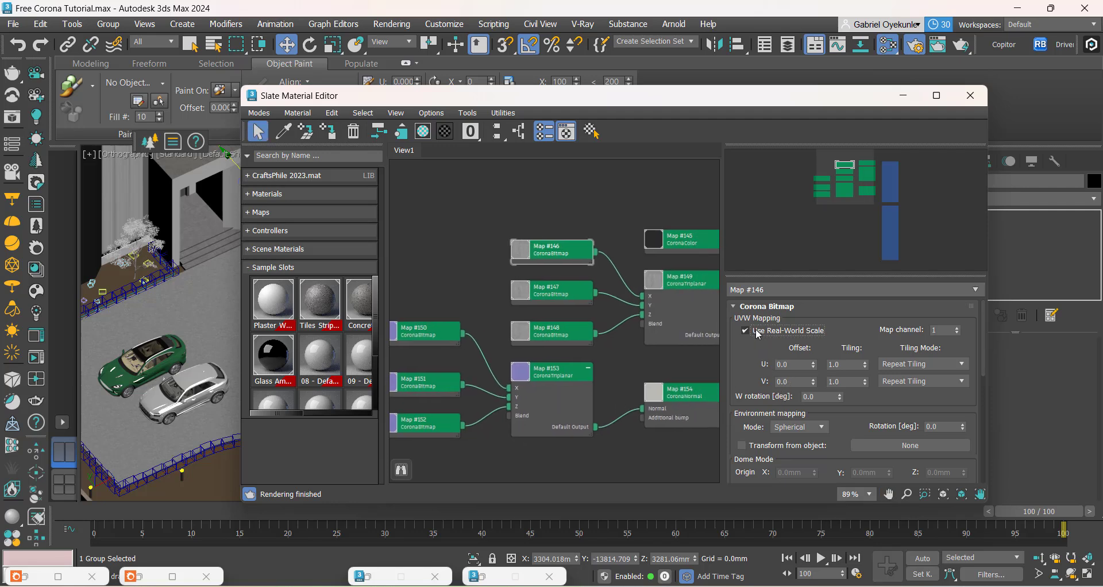
left_click(535, 293)
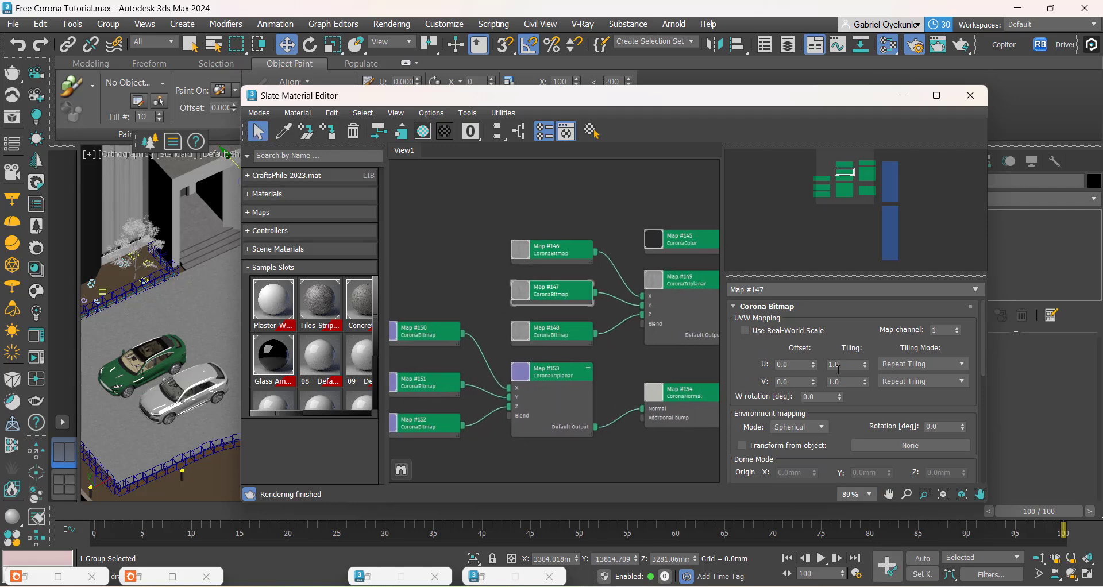
left_click(762, 336)
left_click(546, 332)
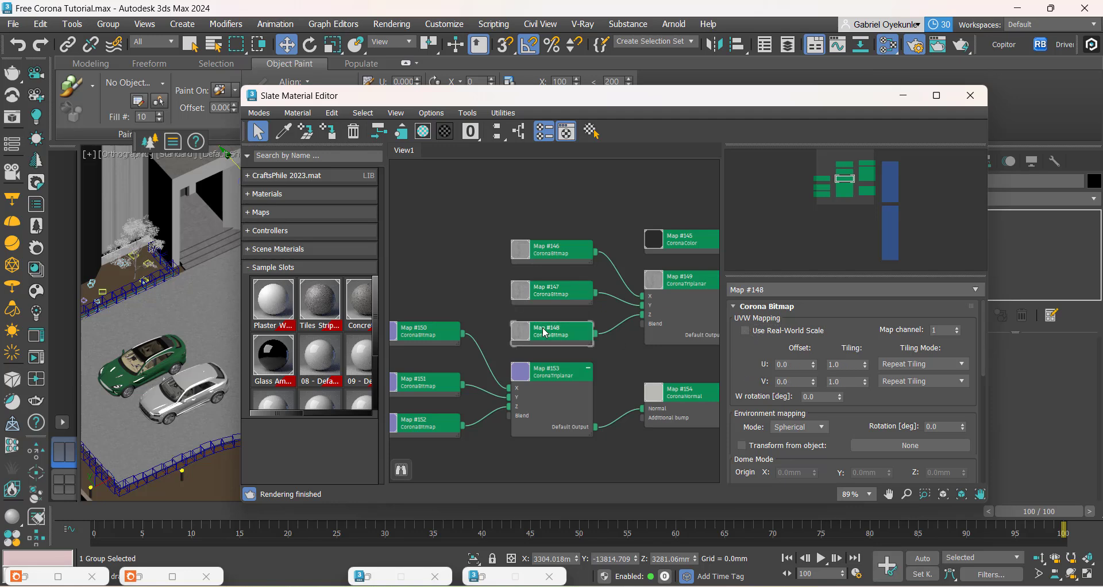
left_click(772, 334)
Step: Enable Use Real-World Scale on the three bitmaps feeding the normal triplanar map, Map #150, #151 and #152
middle_click_drag(468, 387, 555, 394)
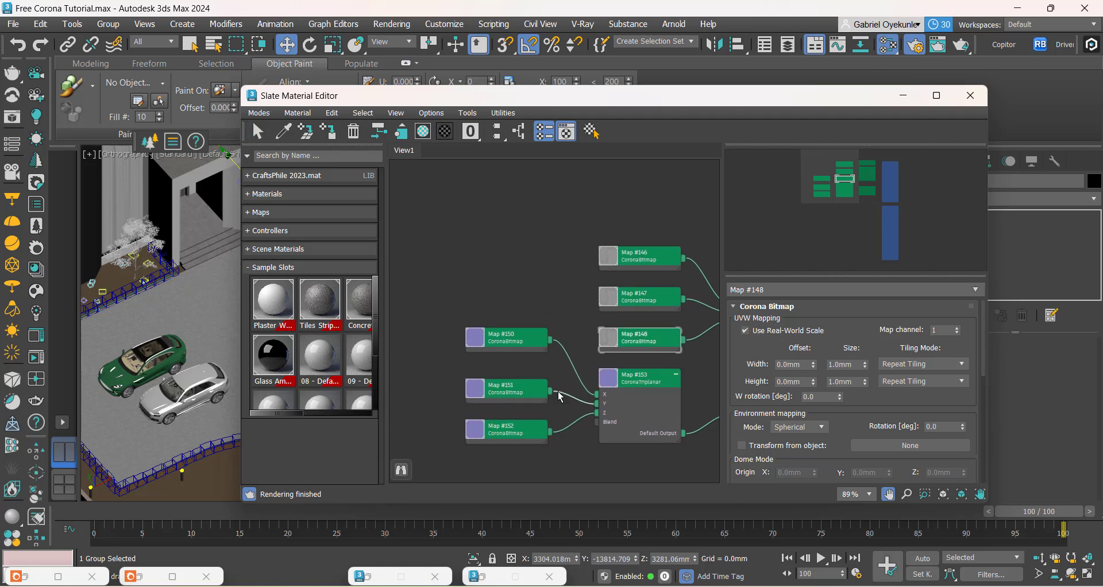
left_click(500, 338)
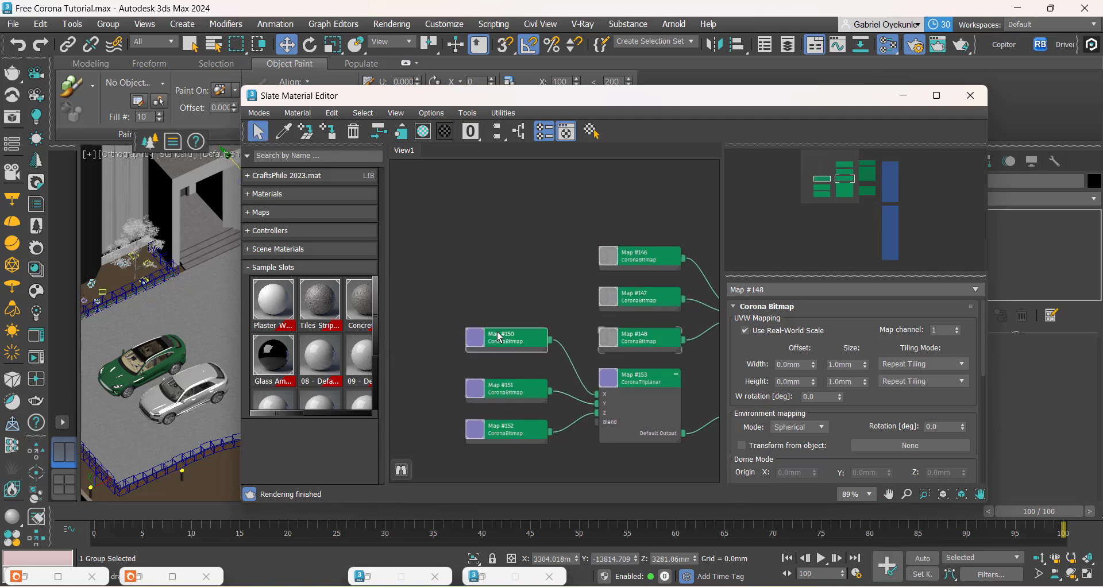
left_click(511, 394)
left_click(747, 330)
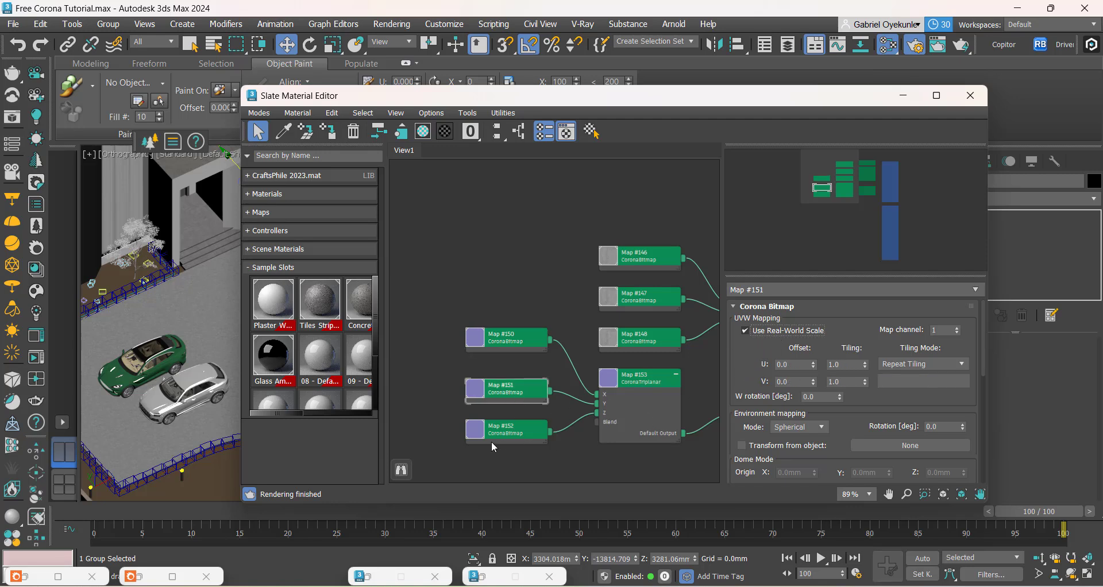
left_click(486, 424)
left_click(745, 331)
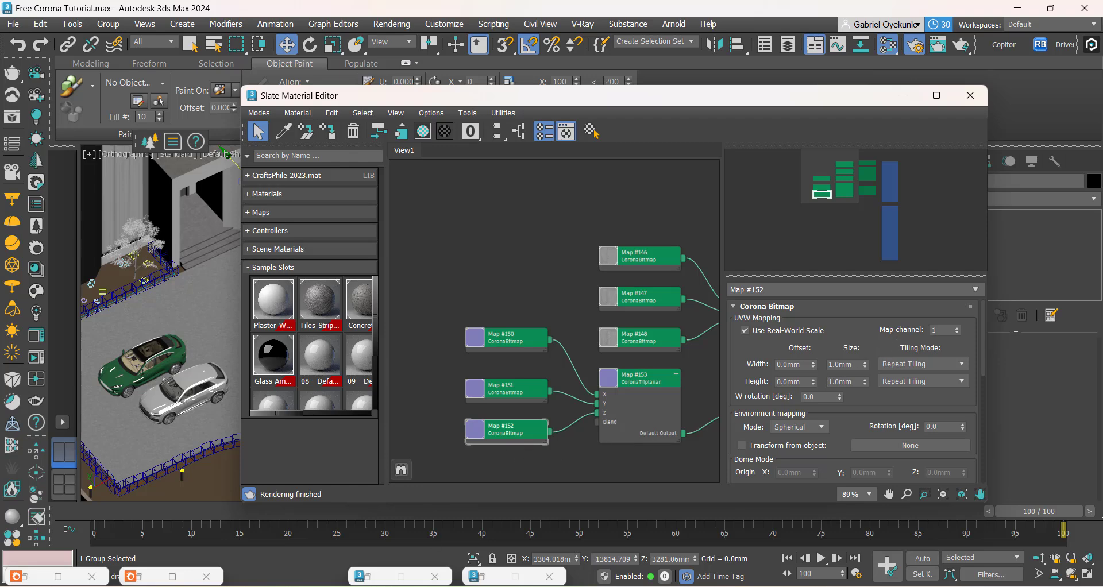
Step: Restore the Corona render window and draw a render region around the upper-left corner of the dark frame wall
left_click(139, 575)
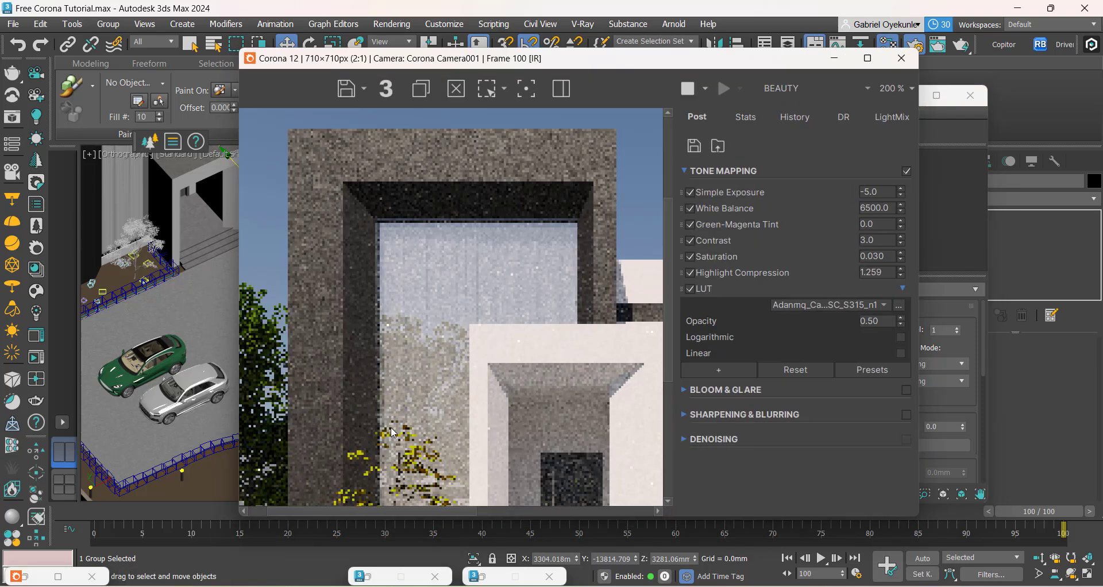
scroll(325, 333, "down", 1)
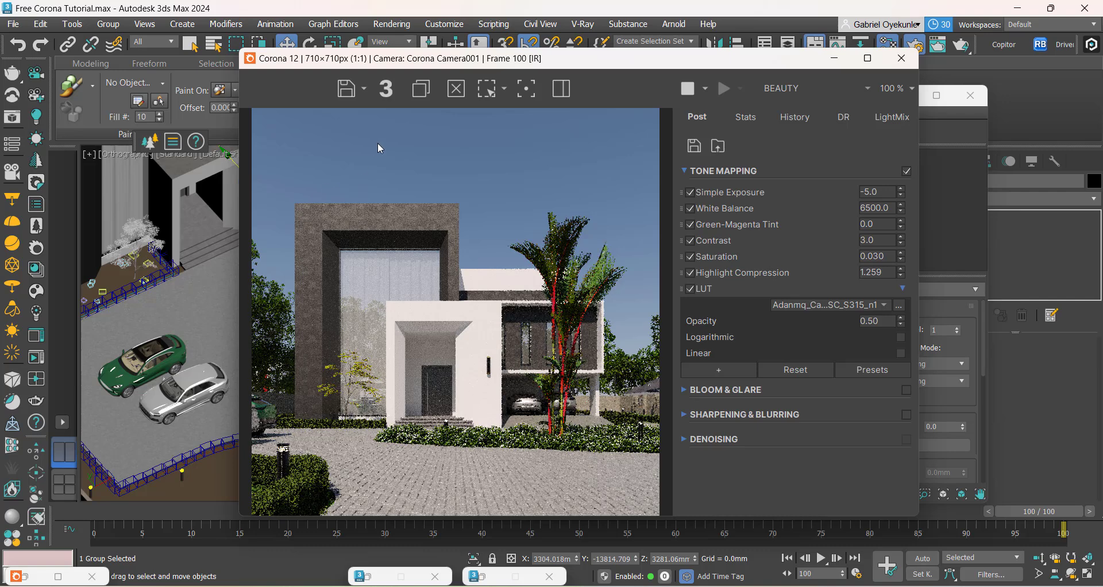
left_click(484, 89)
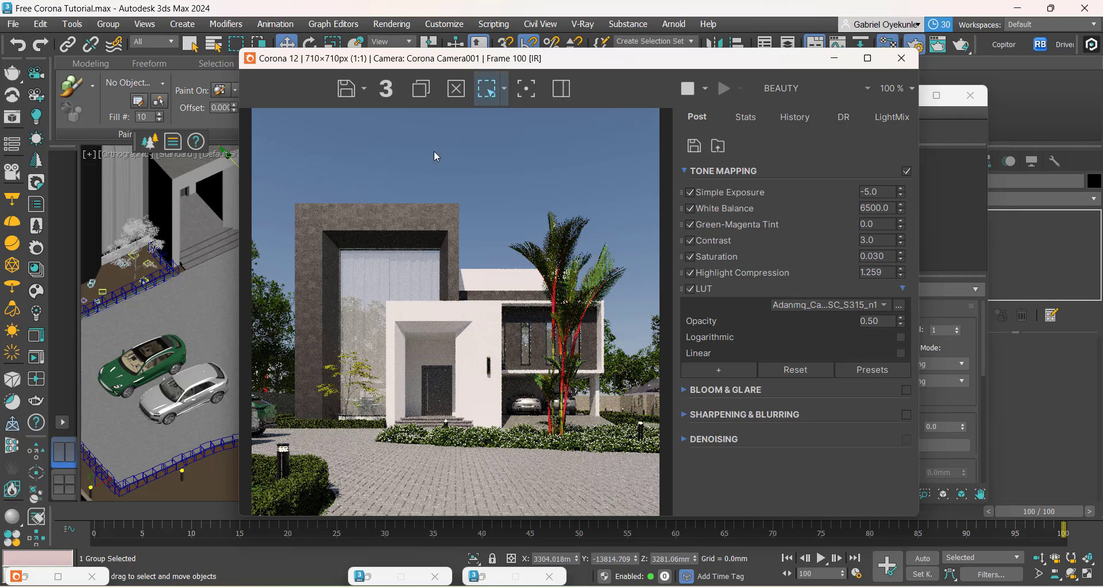
scroll(300, 216, "up", 2)
left_click_drag(323, 158, 511, 397)
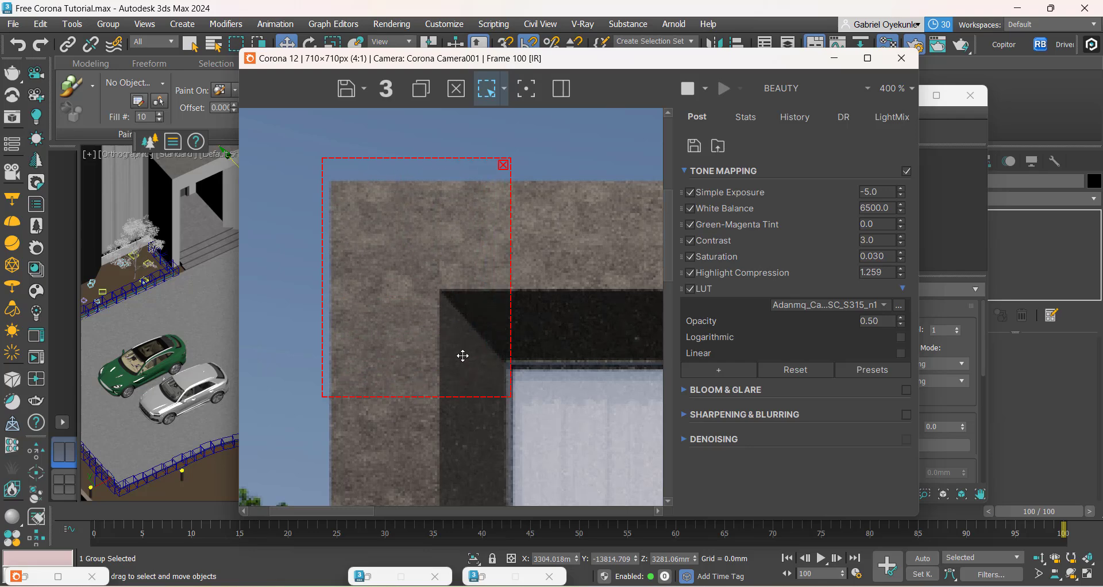
scroll(463, 355, "down", 1)
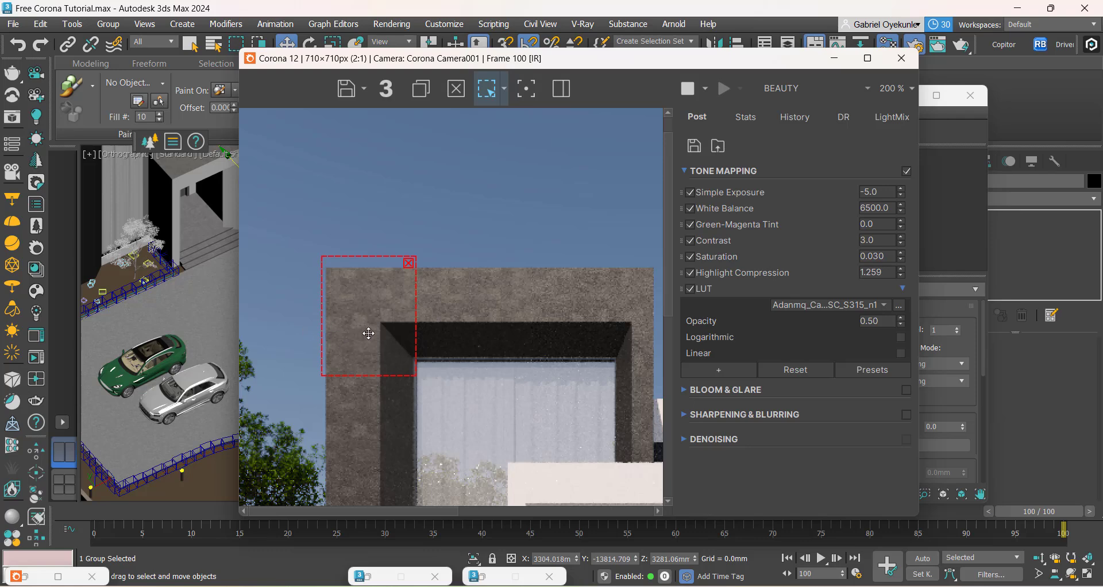
scroll(362, 346, "down", 2)
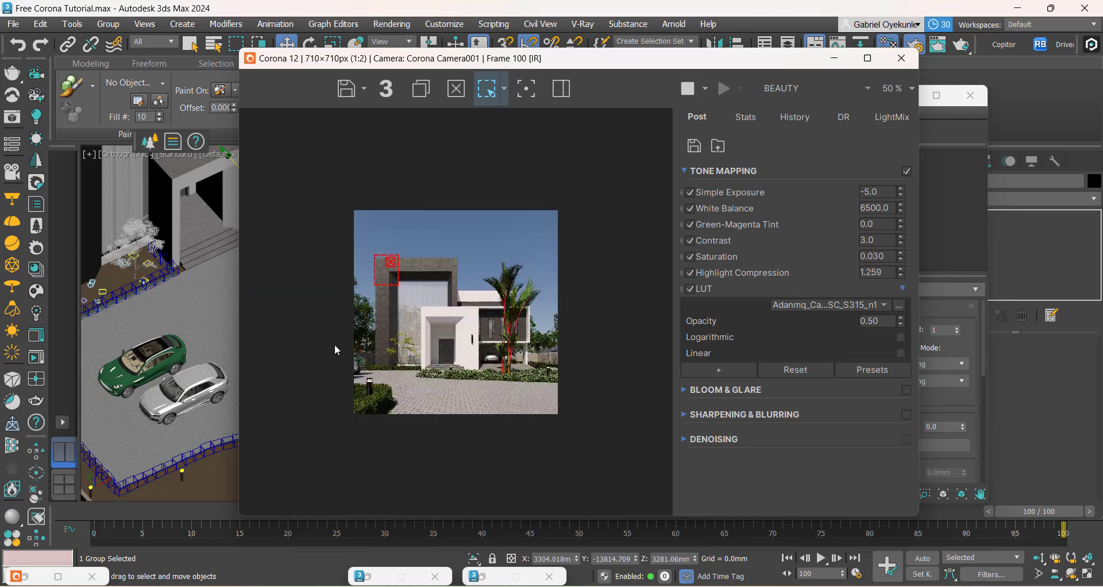
scroll(428, 338, "up", 2)
scroll(374, 385, "down", 1)
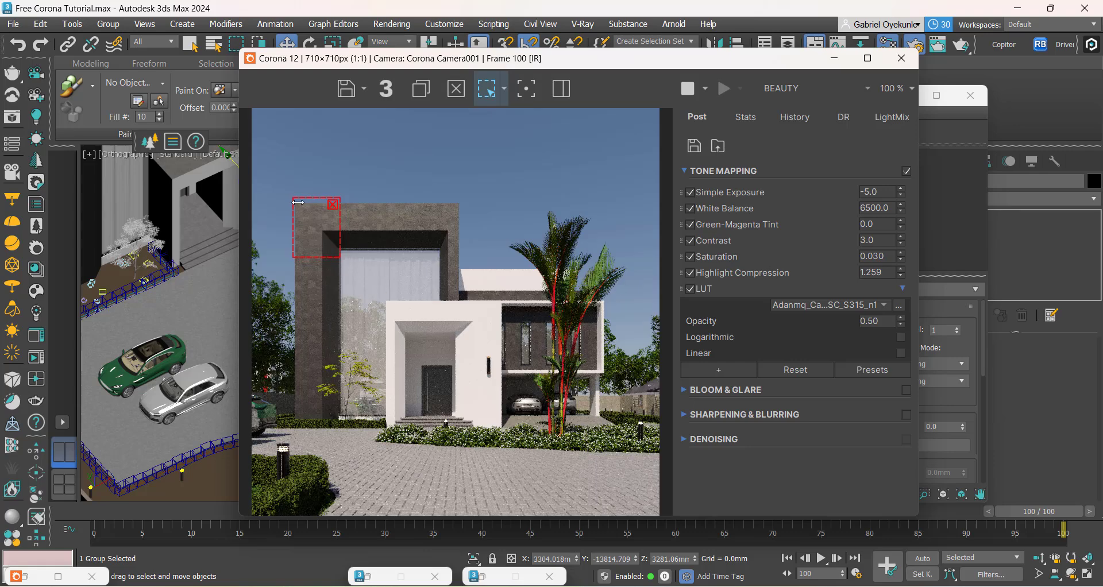
scroll(298, 202, "up", 1)
Step: Minimise the render window and set the real-world size of the glossiness triplanar's X bitmap to 10 mm in width and height
left_click(835, 58)
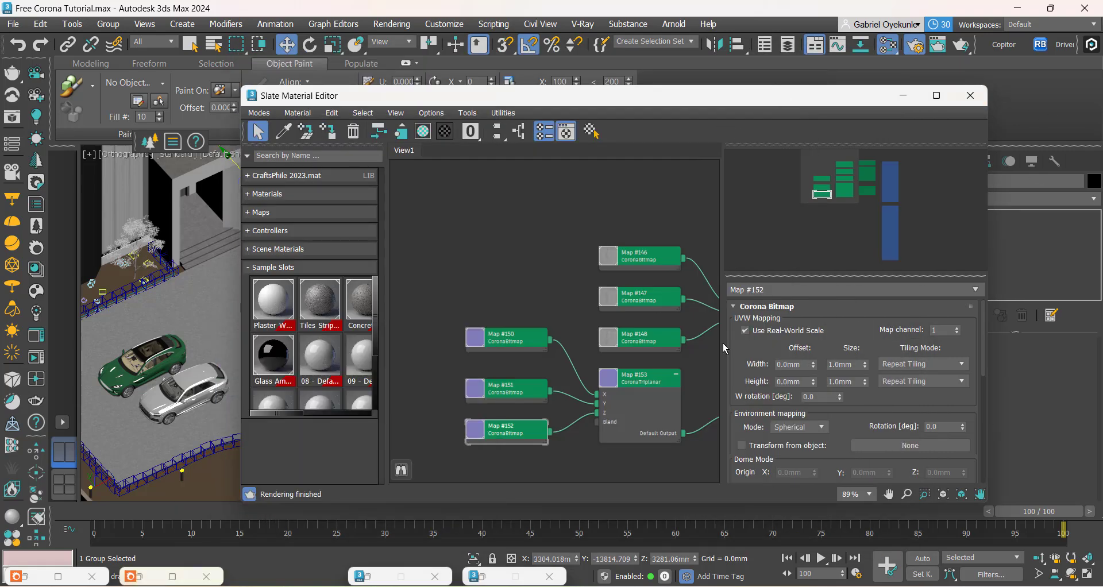
scroll(654, 281, "up", 2)
middle_click_drag(654, 281, 542, 302)
left_click(571, 282)
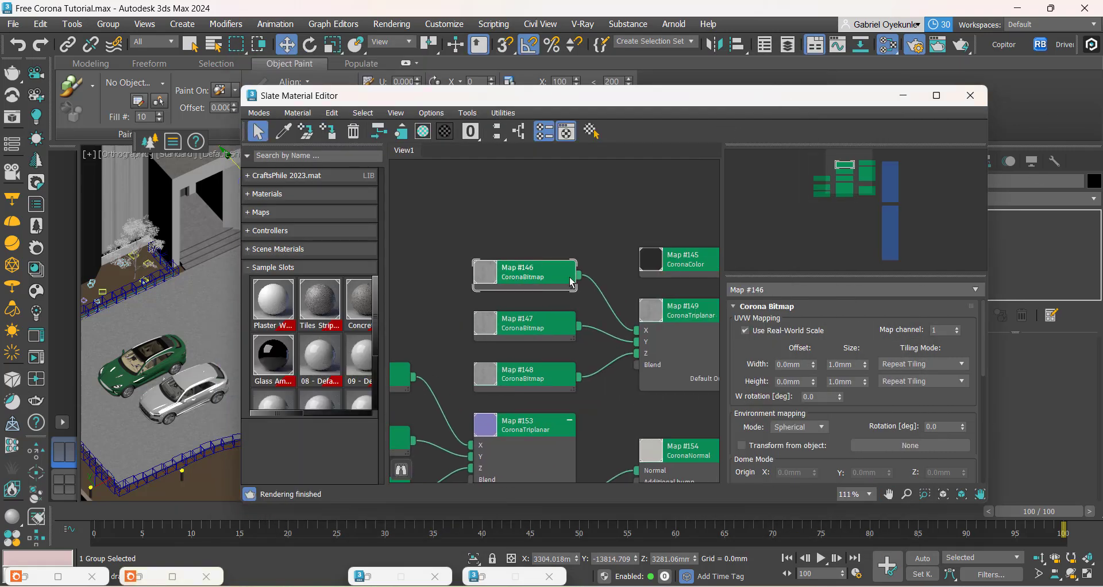
left_click(839, 365)
type("10")
key("Tab")
Step: Set the real-world width and height of the glossiness triplanar's Y and Z bitmaps, Map #147 and #148, to 10 mm
left_click(498, 329)
double_click(839, 365)
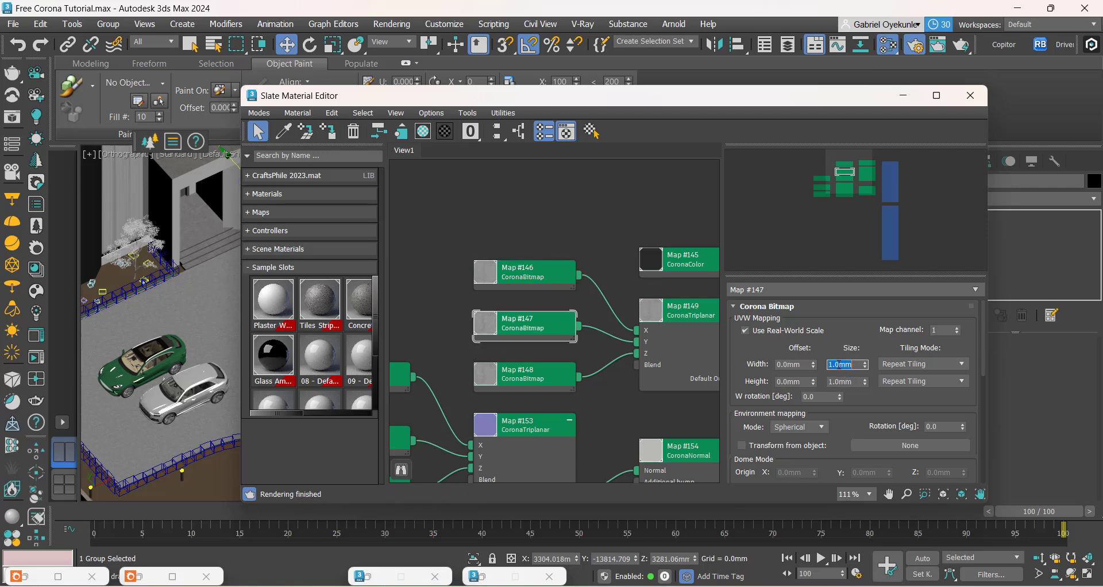
double_click(844, 382)
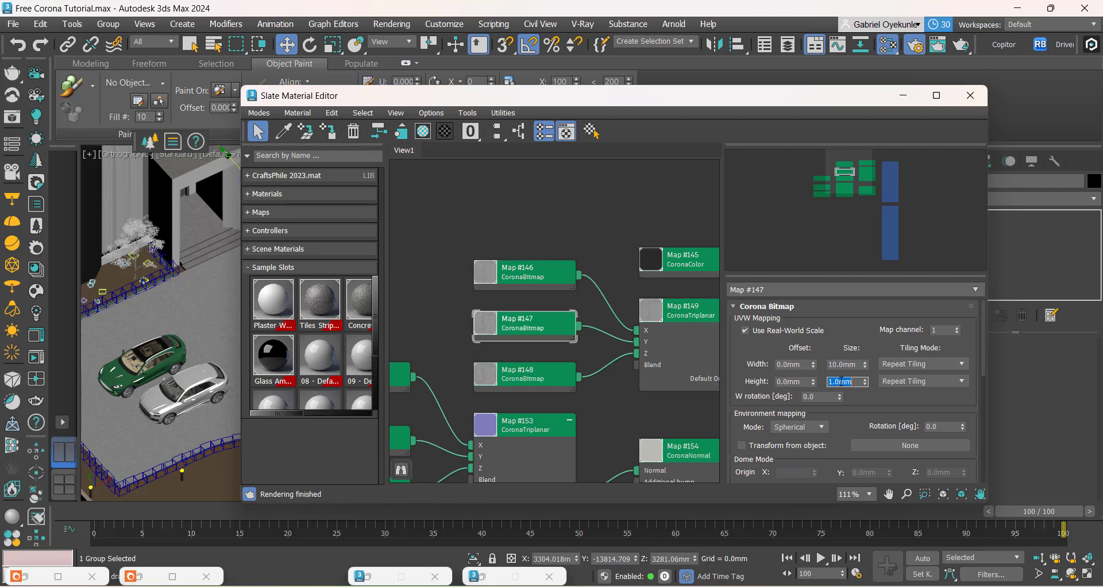
type("10")
left_click(527, 375)
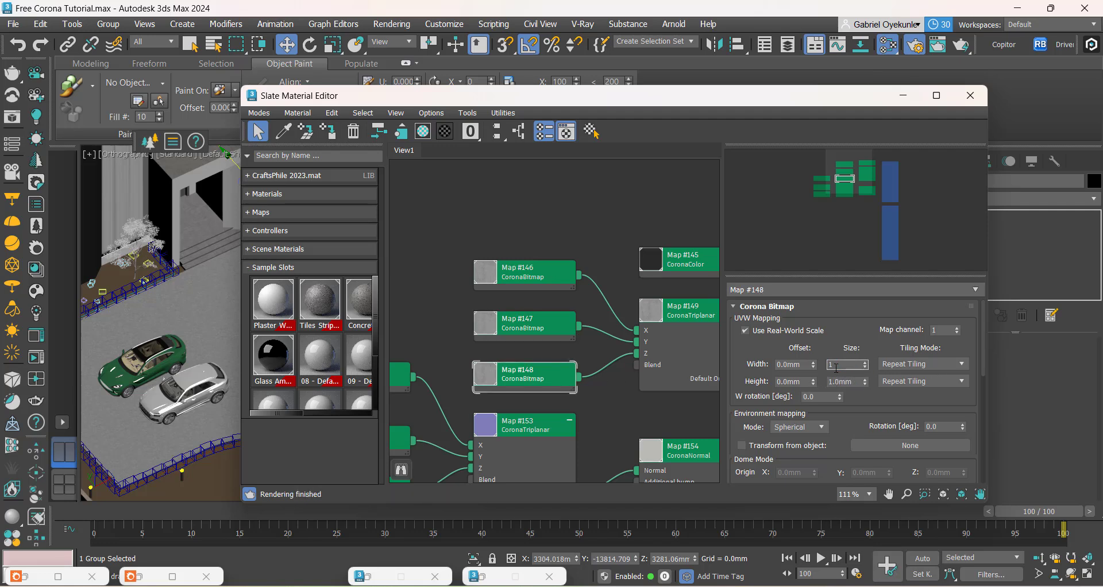
double_click(837, 383)
type("10")
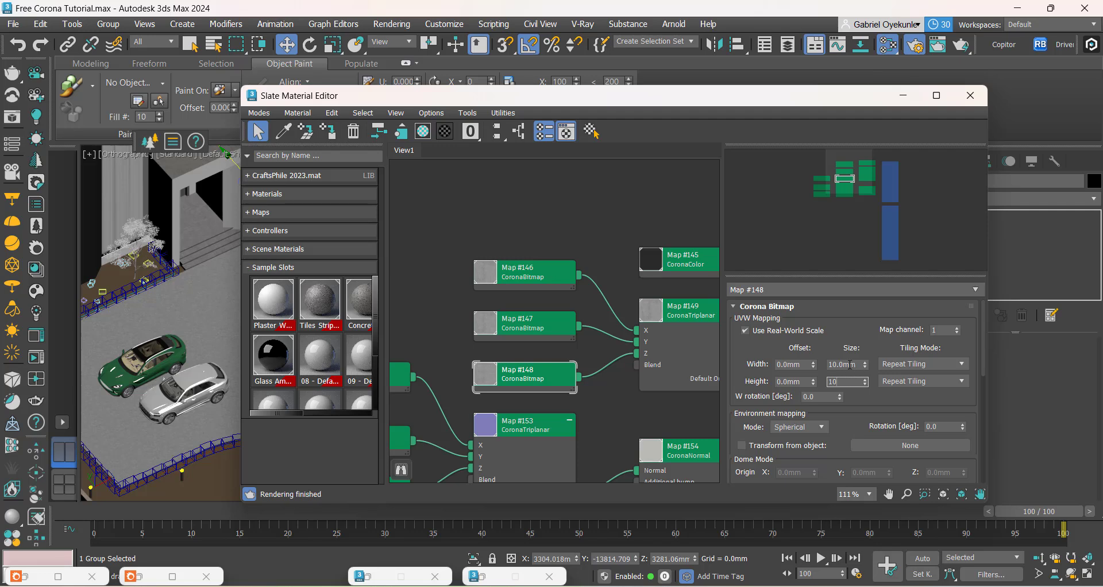
left_click(849, 364)
Step: Set the real-world size of the normal triplanar's X and Y bitmaps, Map #150 and #151, to 10 mm
middle_click_drag(456, 387, 681, 334)
double_click(595, 326)
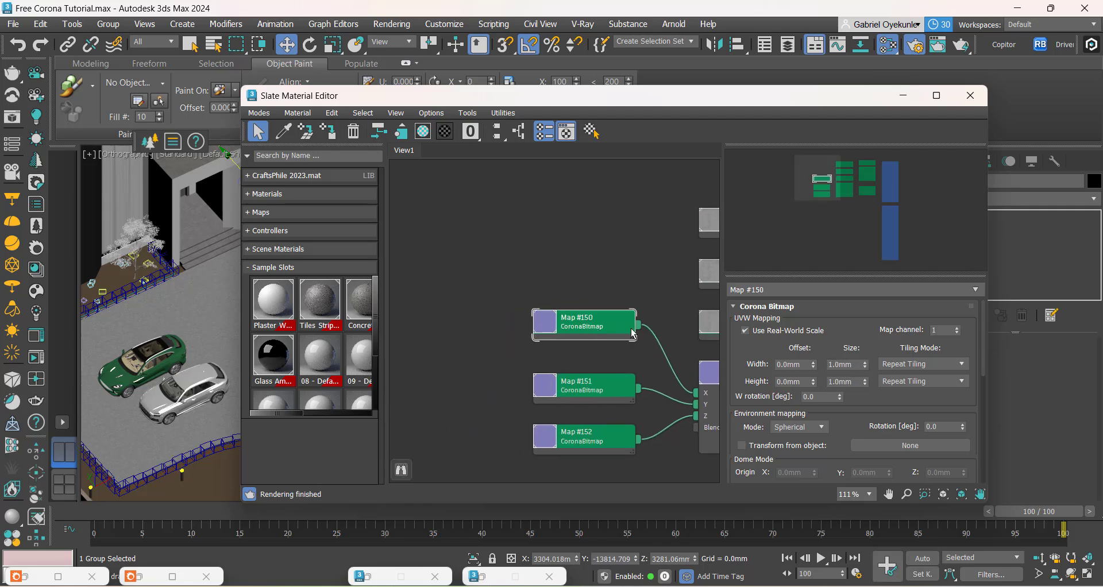
double_click(839, 363)
key("Tab")
left_click(617, 392)
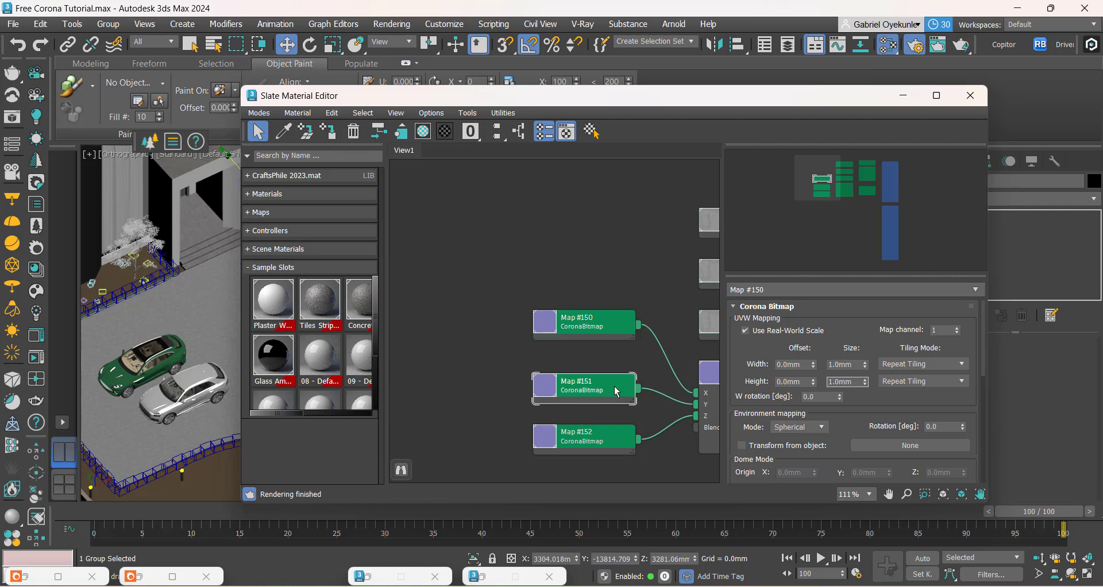
double_click(617, 392)
double_click(835, 364)
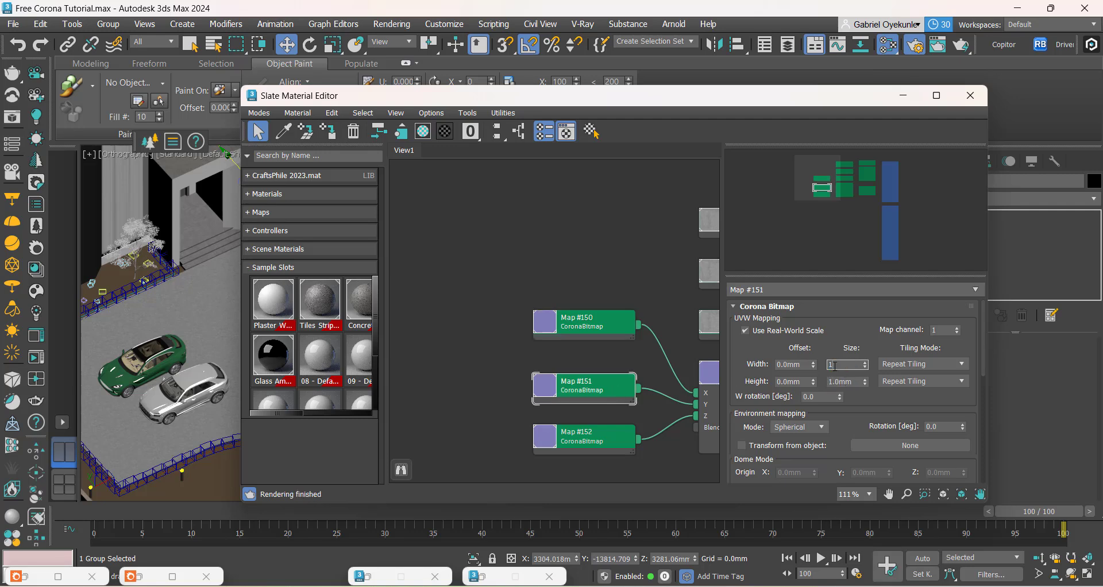
key("Return")
type("0")
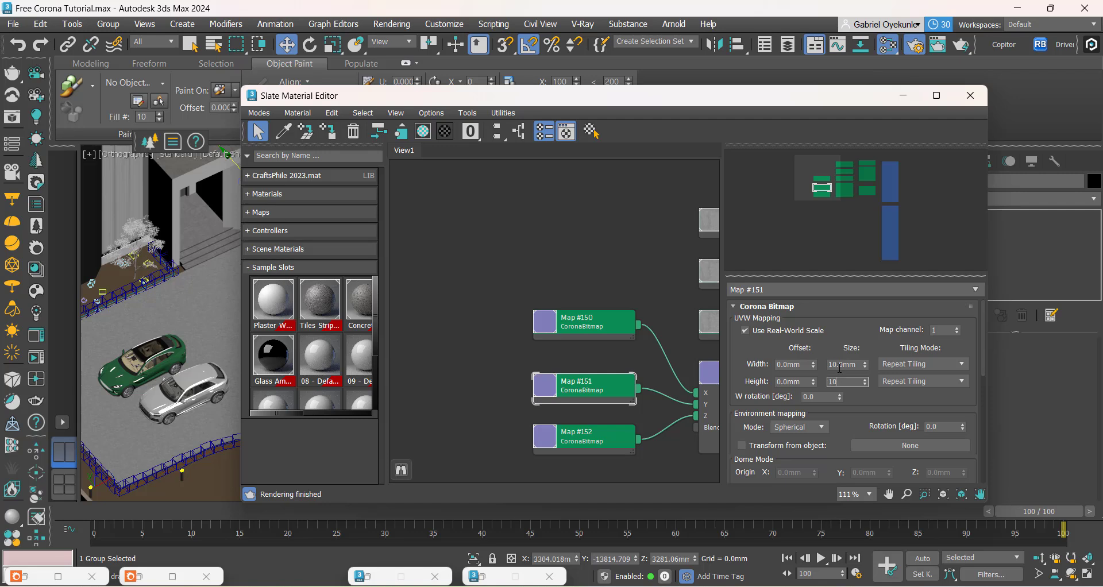
Step: Set the real-world width and height of the normal triplanar's Z bitmap, Map #152, to 10 mm
left_click(572, 442)
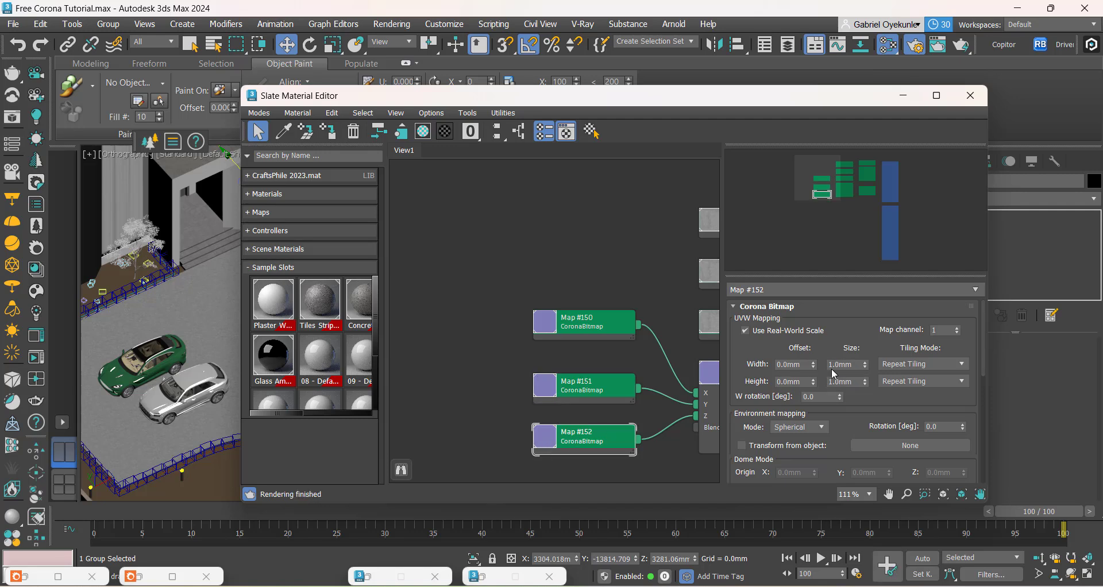
key("Return")
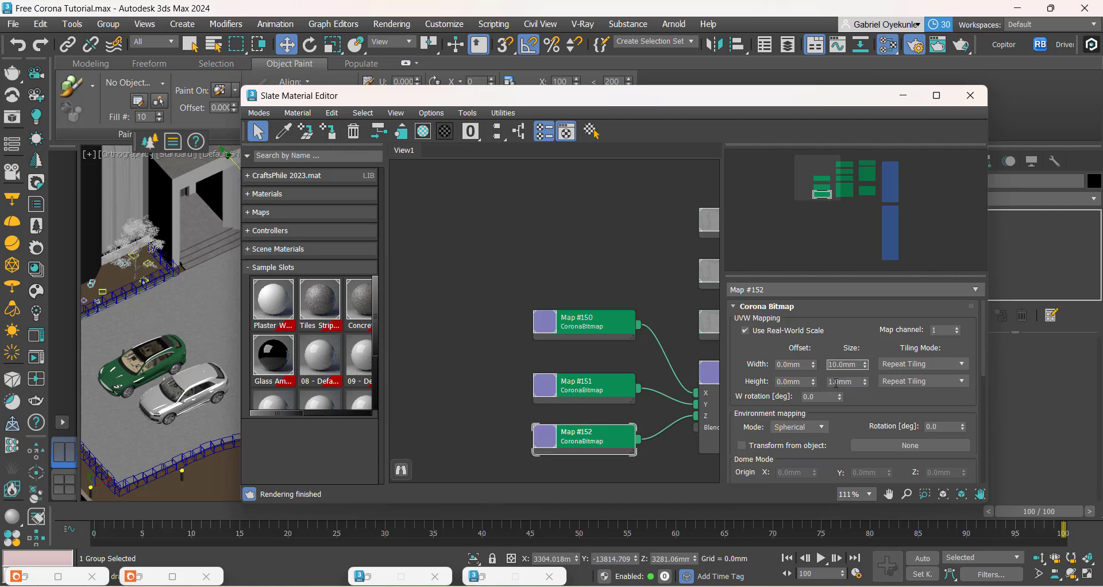
double_click(836, 382)
type("10")
key("Return")
Step: Look over the Stucco Black node tree, restore the render window and compare the region's stucco texture with the rest of the wall
middle_click_drag(478, 405, 340, 311)
scroll(437, 345, "down", 3)
middle_click_drag(586, 357, 473, 405)
middle_click_drag(584, 393, 556, 377)
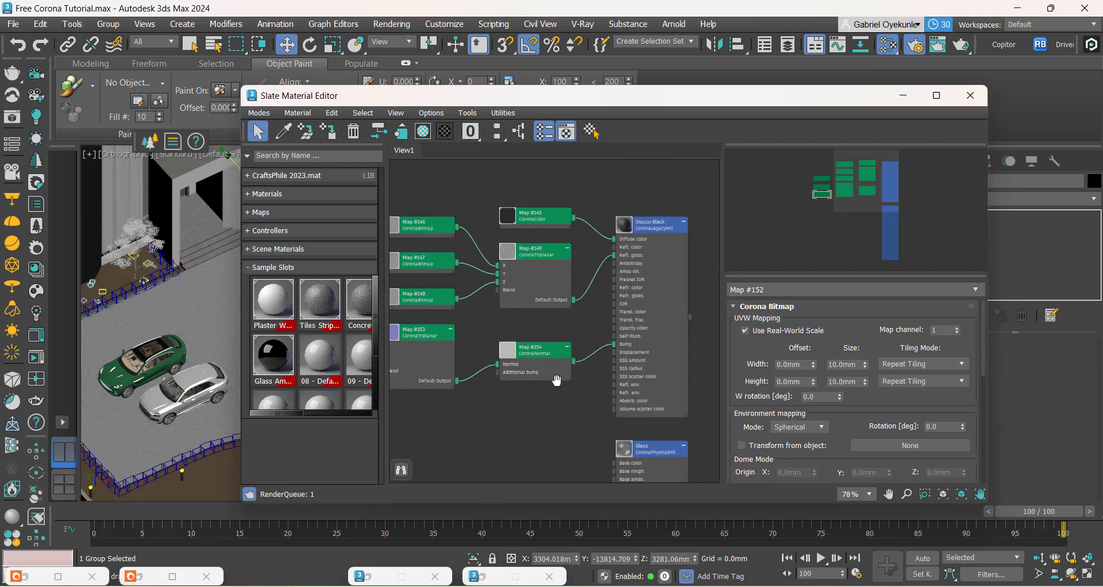
left_click(139, 577)
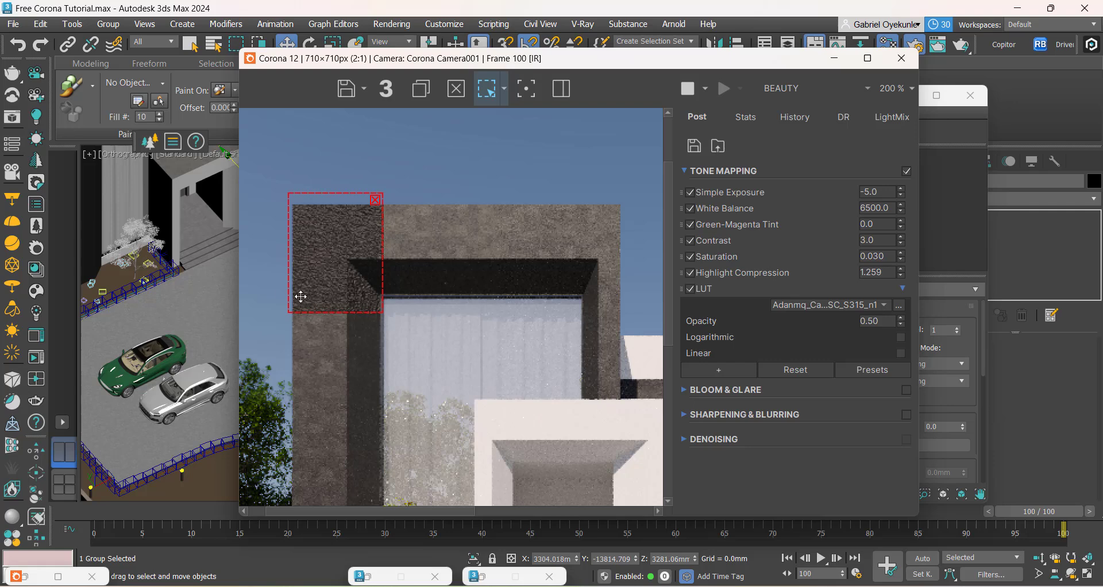
scroll(344, 285, "down", 1)
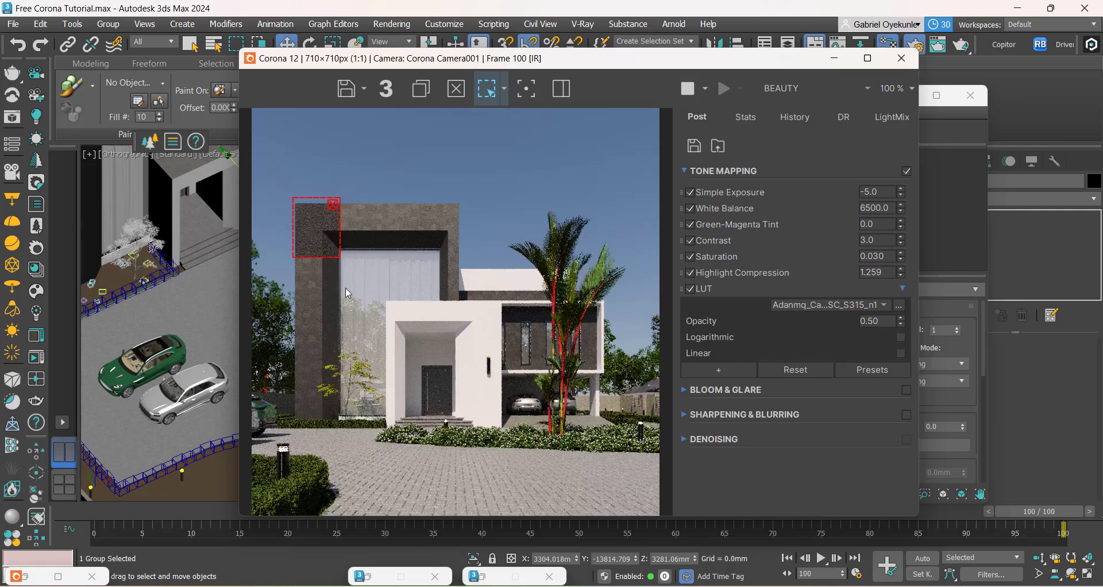
Step: Enlarge the render region to cover the whole dark stucco frame around the tall window and inspect its texture
left_click_drag(343, 238, 463, 240)
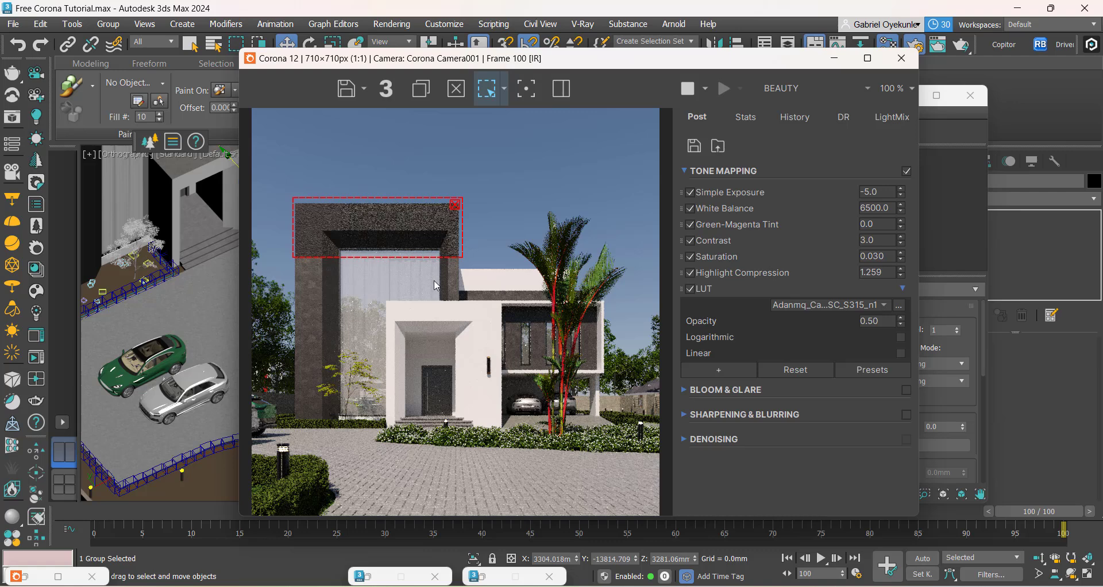
left_click_drag(369, 257, 358, 417)
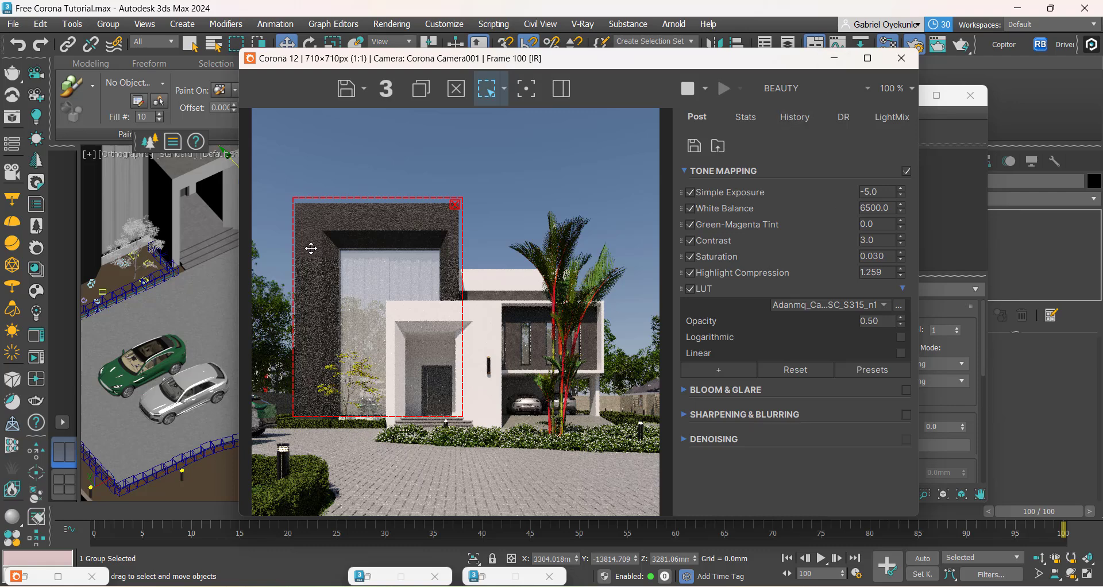
scroll(310, 249, "up", 1)
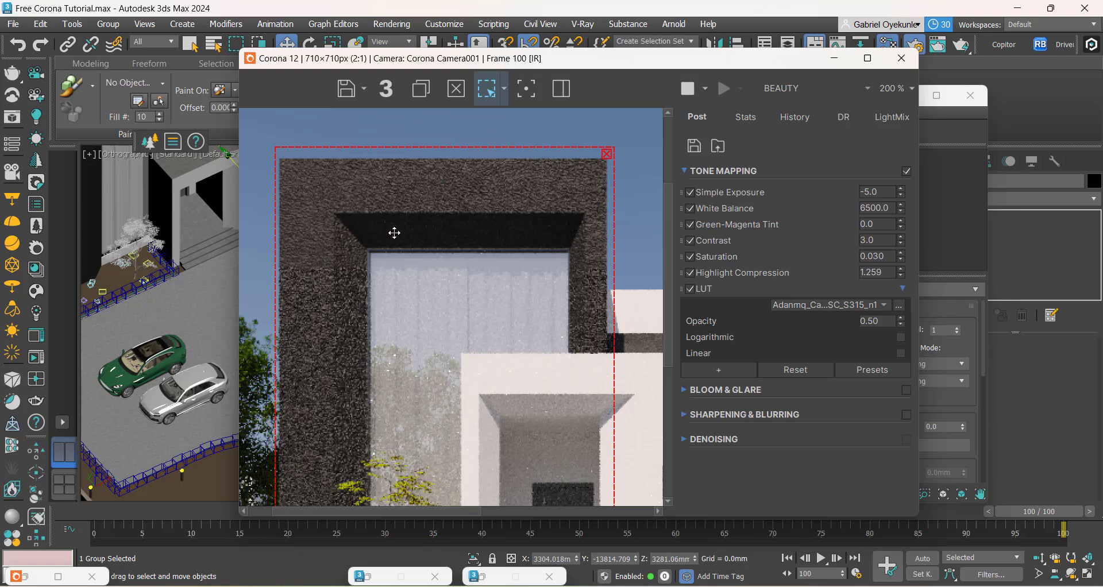
scroll(394, 232, "down", 1)
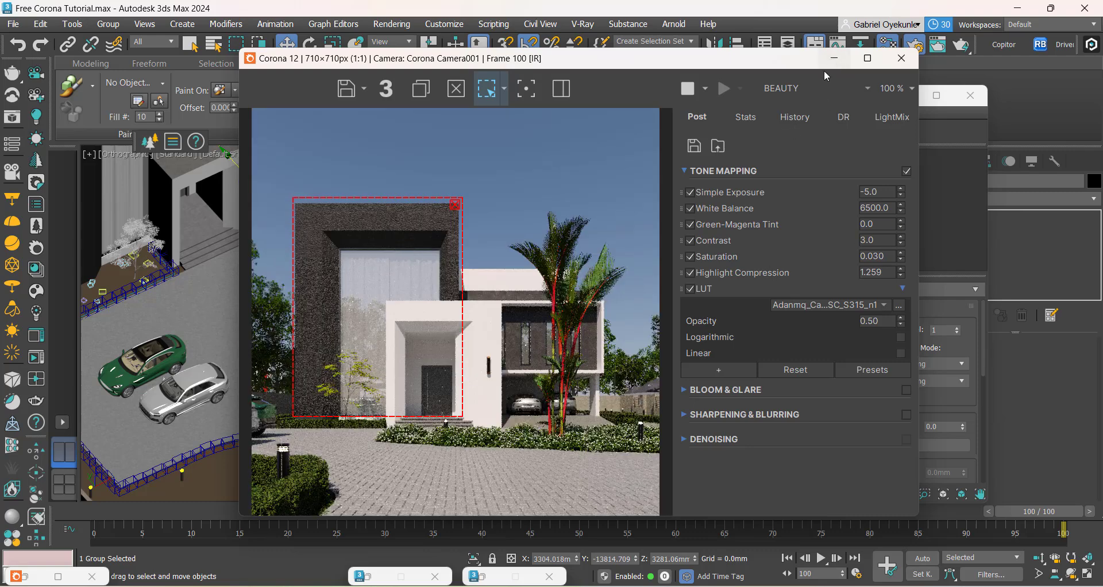
Step: Set the Stucco Black material's bump amount to 0.5 and check the dark frame in the render region
left_click(834, 58)
scroll(591, 367, "down", 2)
middle_click_drag(553, 391, 513, 402)
scroll(598, 285, "up", 3)
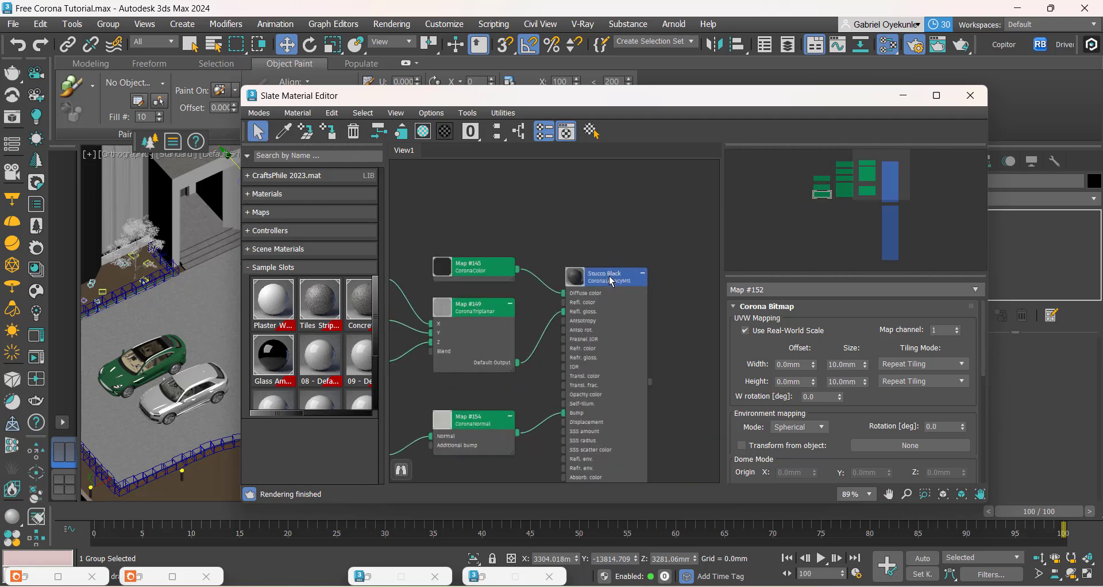
left_click(610, 279)
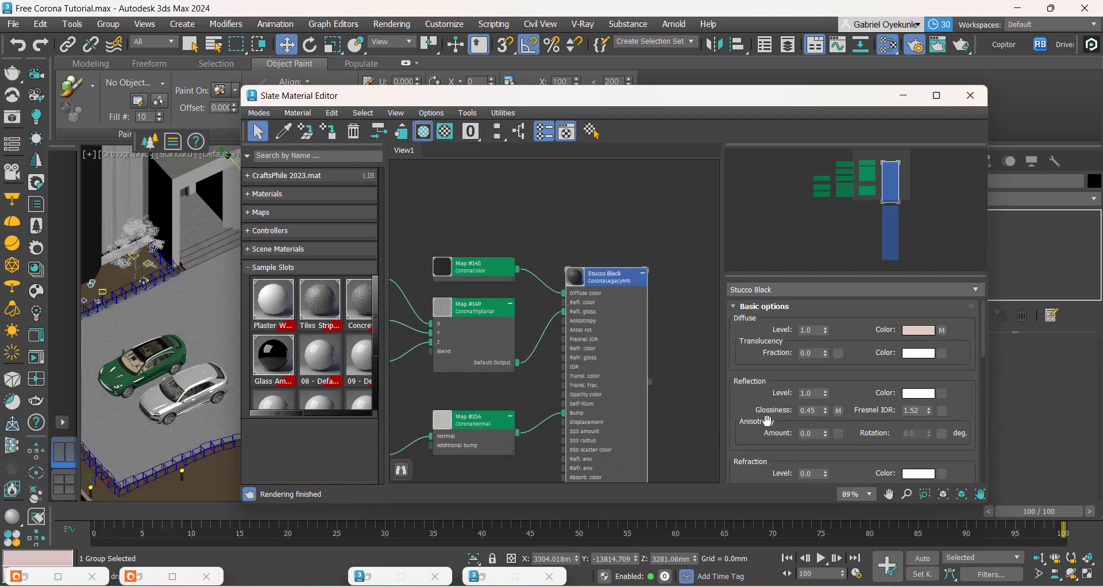
scroll(739, 428, "down", 6)
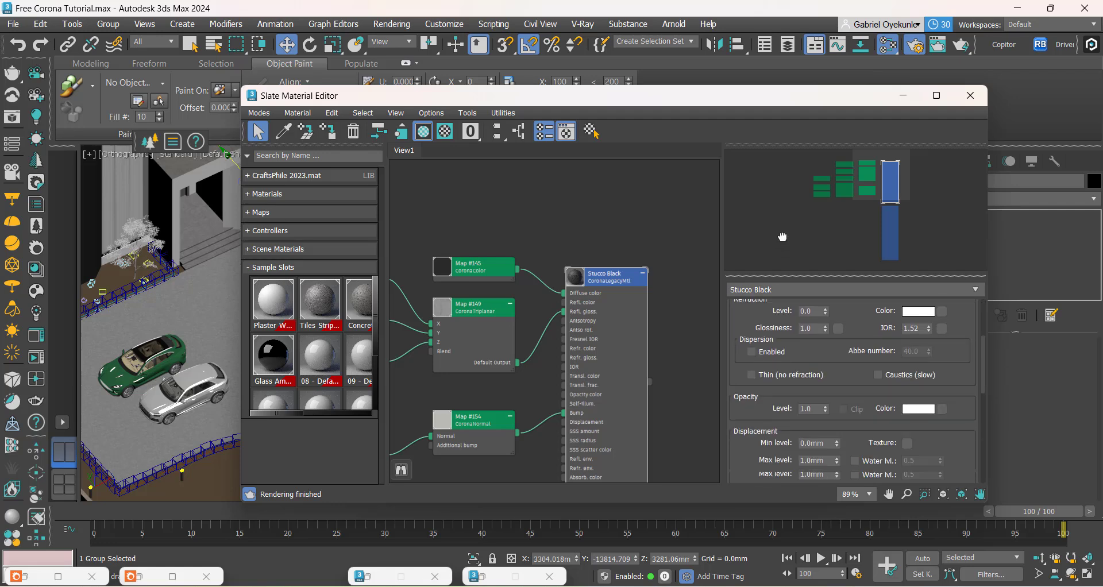
scroll(744, 402, "down", 4)
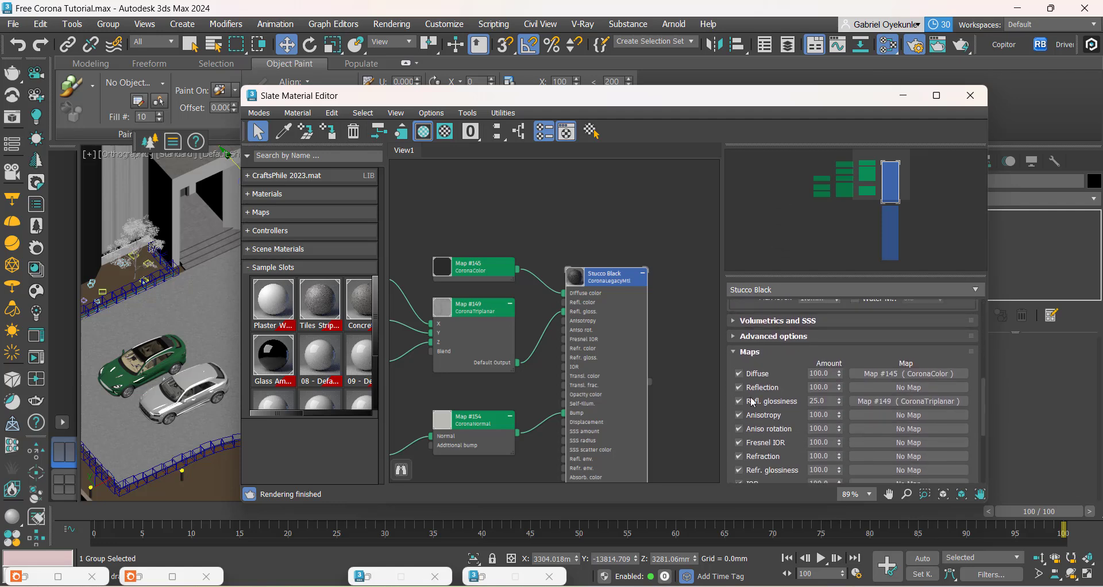
left_click_drag(785, 364, 793, 200)
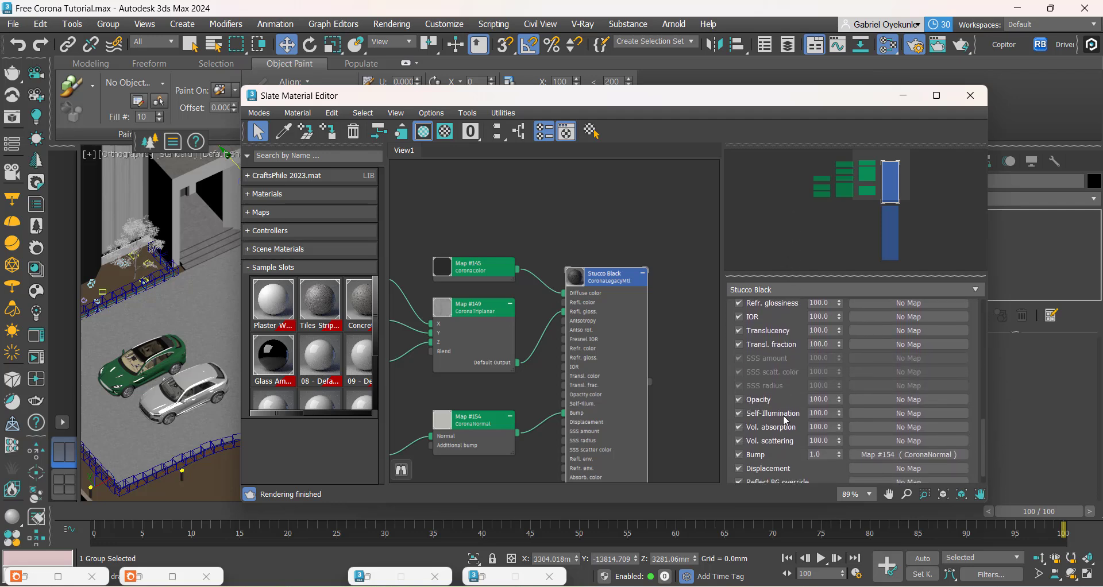
double_click(825, 456)
left_click(827, 441)
left_click(39, 580)
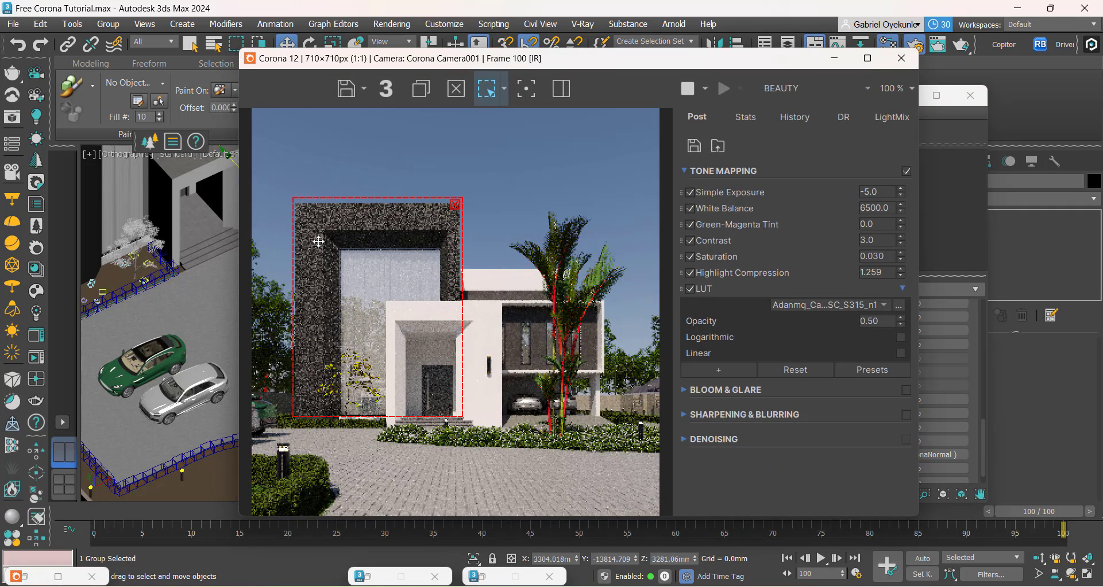
scroll(309, 228, "up", 1)
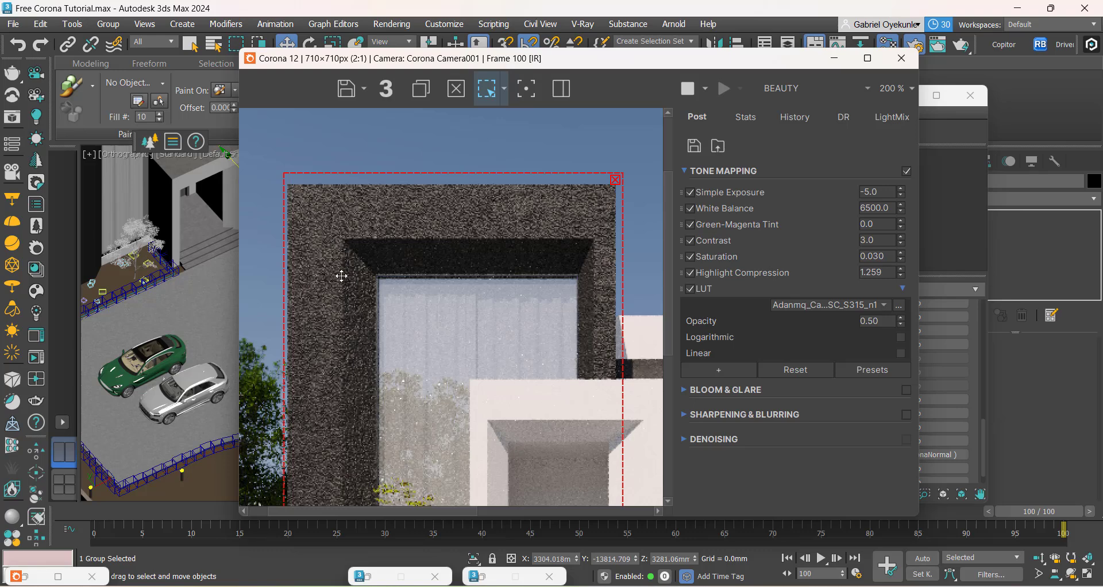
Step: Reduce the Stucco Black bump amount to 0.05 and check the dark frame in the render
left_click(834, 58)
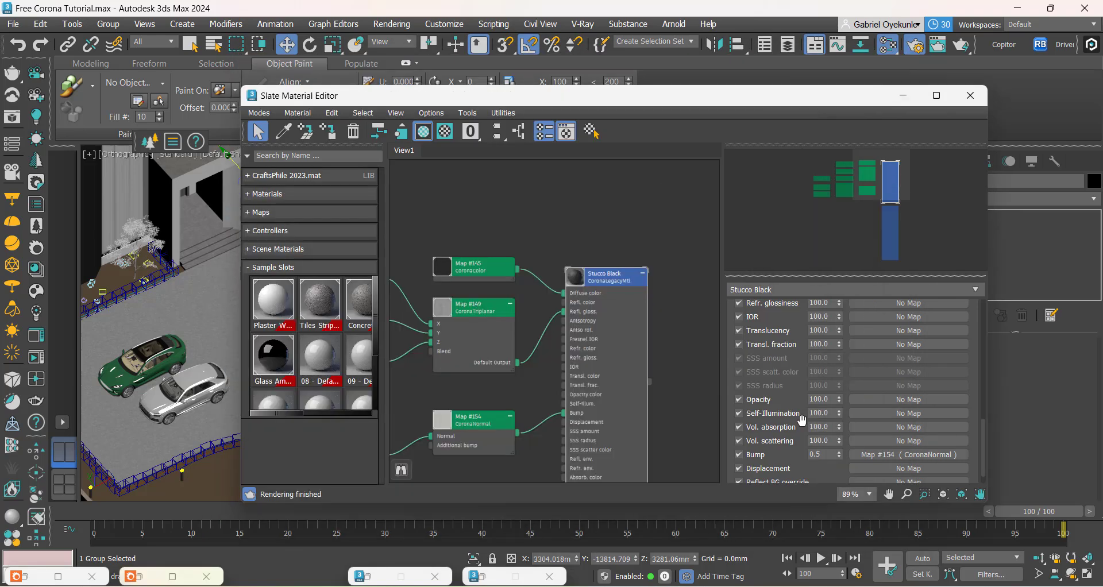
left_click(826, 455)
key("Return")
left_click(27, 578)
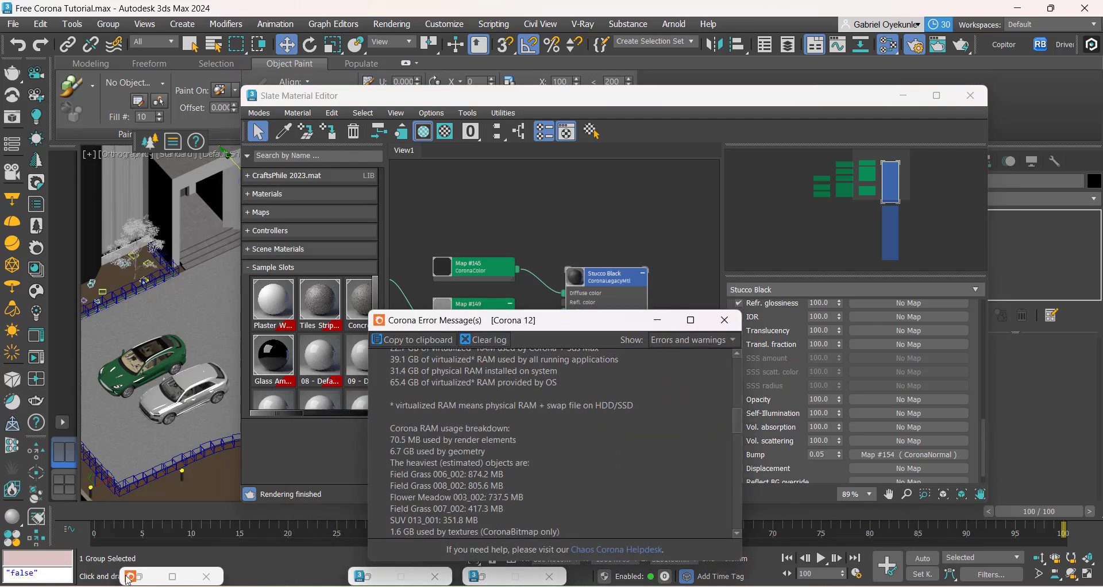
left_click(657, 321)
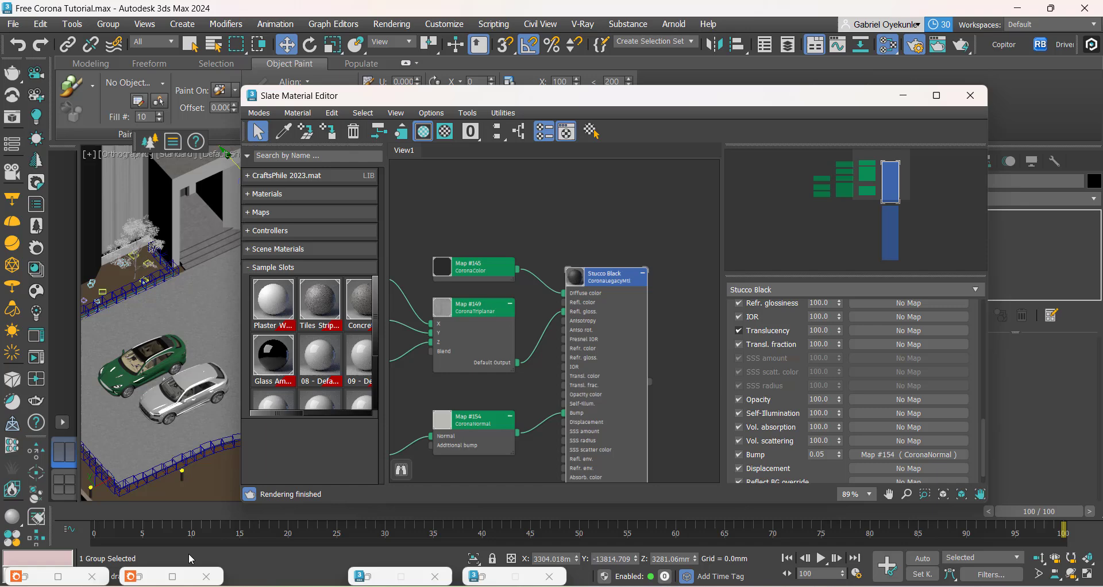
left_click(141, 576)
scroll(356, 237, "up", 2)
scroll(342, 253, "down", 1)
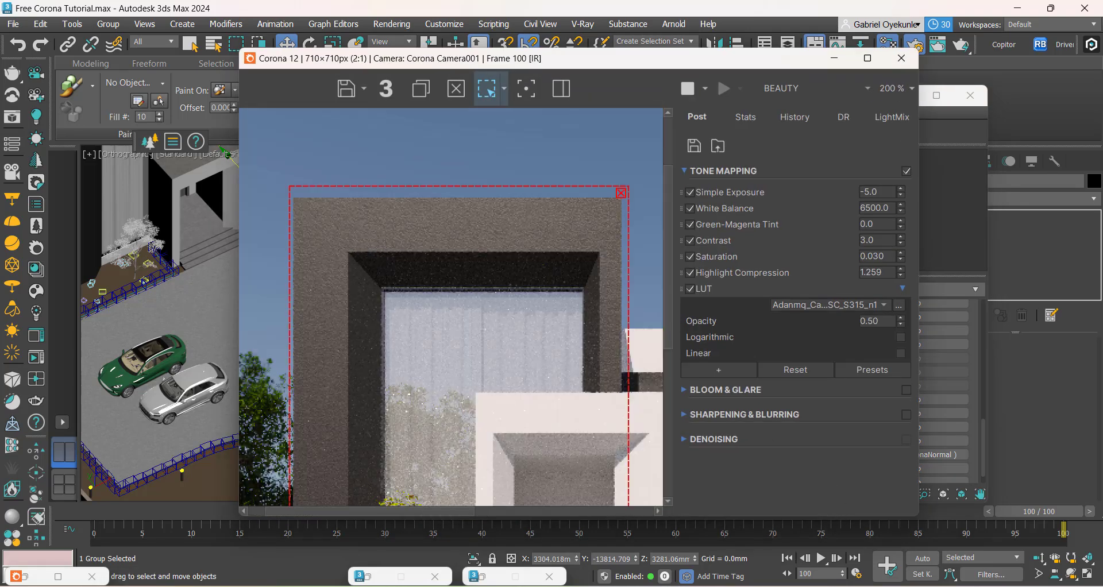
Step: Compare the rendered dark frame's stucco texture with the same wall in the reference image Approach clone.png
left_click(496, 543)
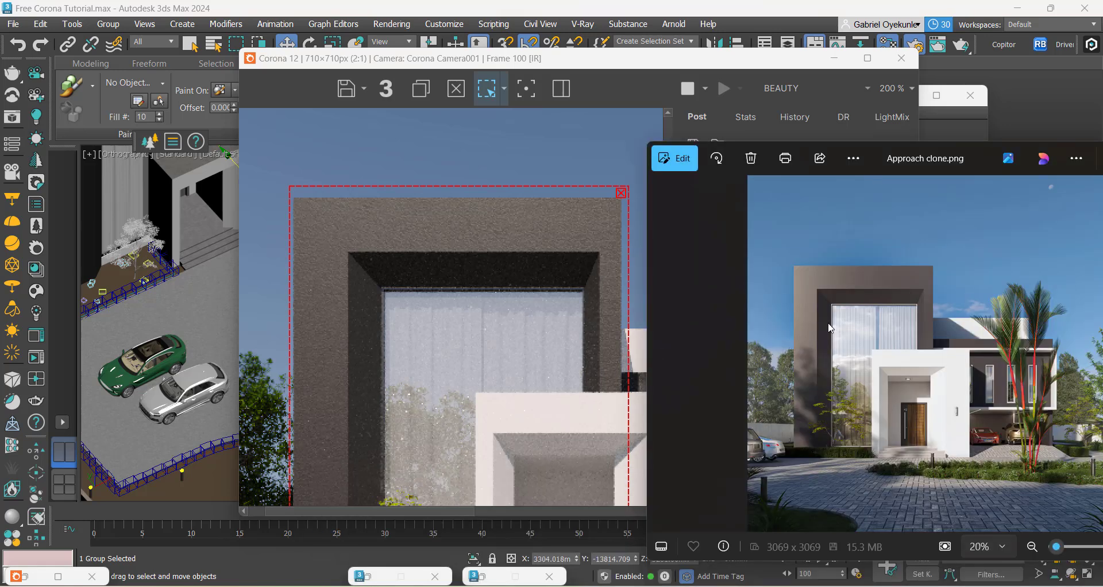
scroll(831, 328, "up", 8)
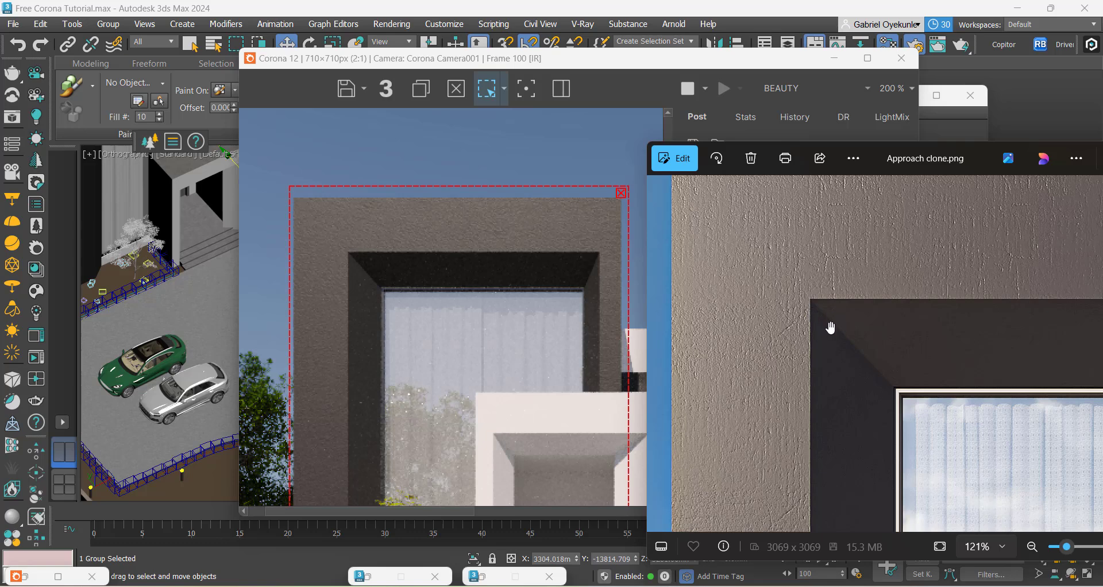
scroll(830, 328, "down", 8)
scroll(506, 356, "down", 2)
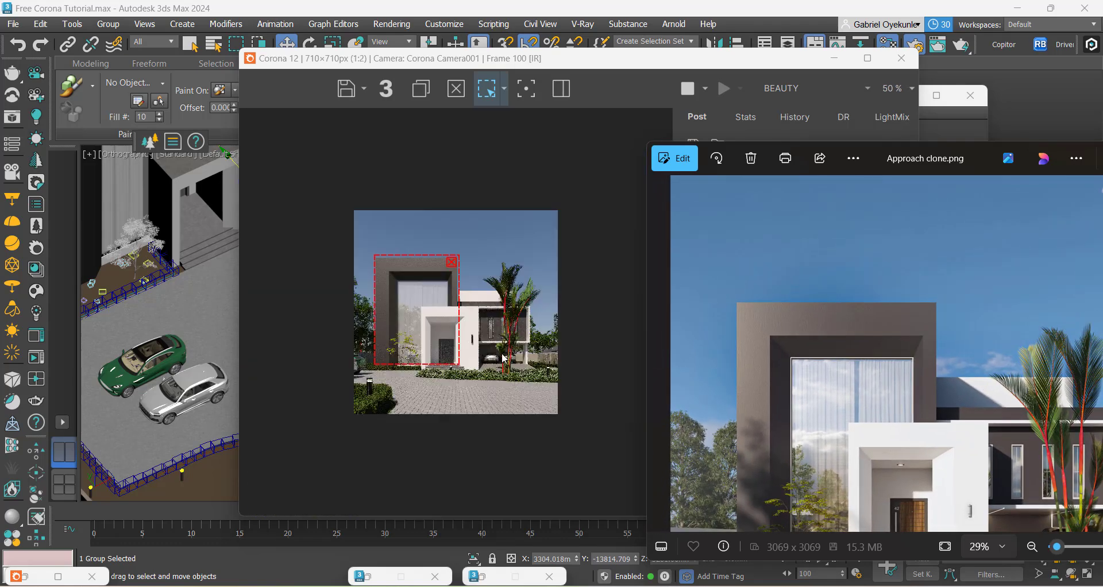
scroll(504, 358, "up", 1)
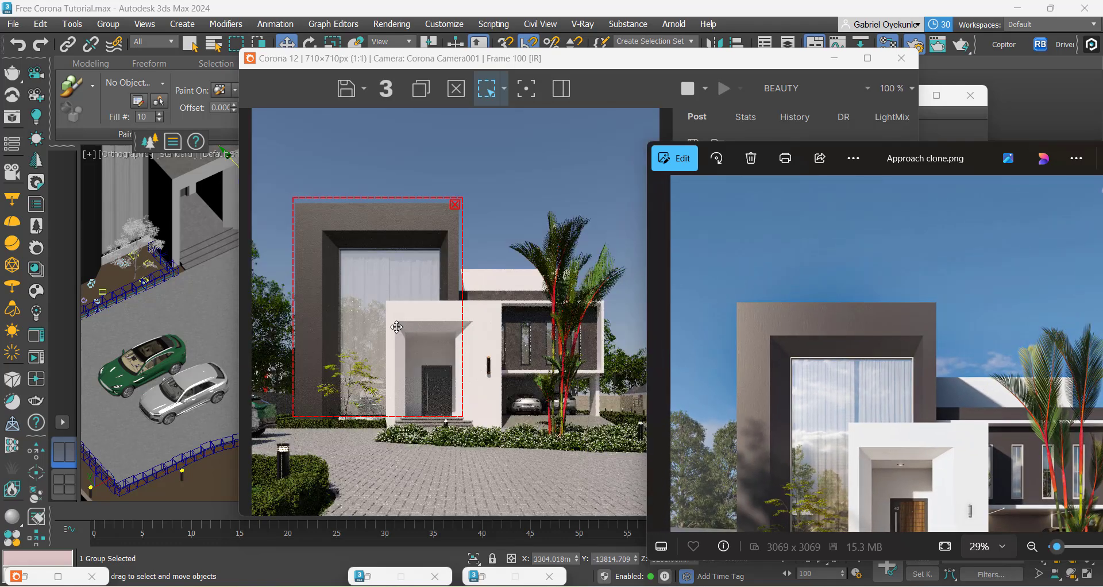
left_click(606, 123)
scroll(310, 230, "up", 2)
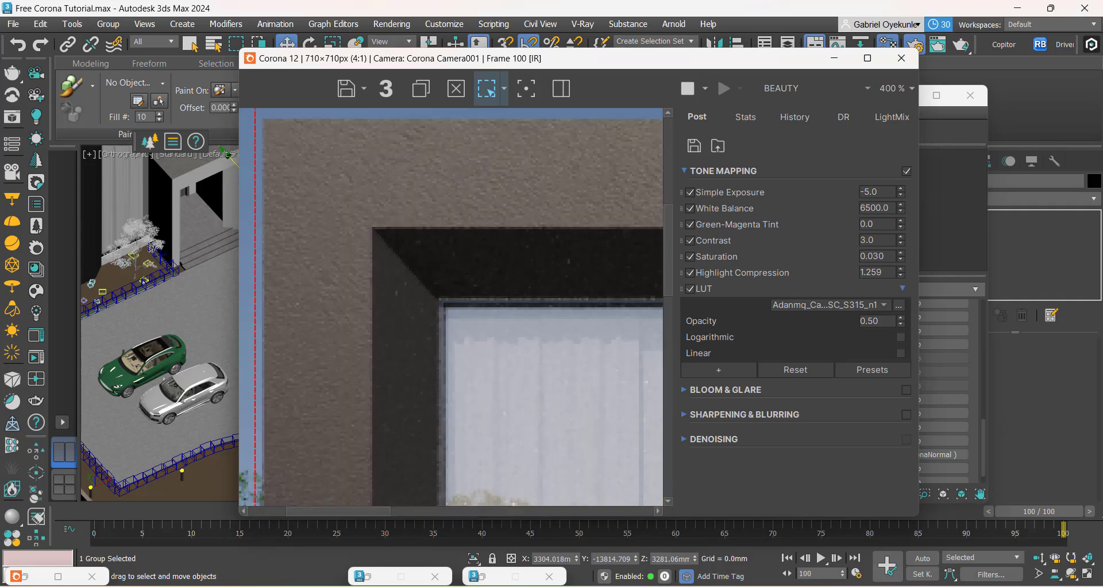
scroll(363, 269, "down", 3)
scroll(357, 316, "up", 1)
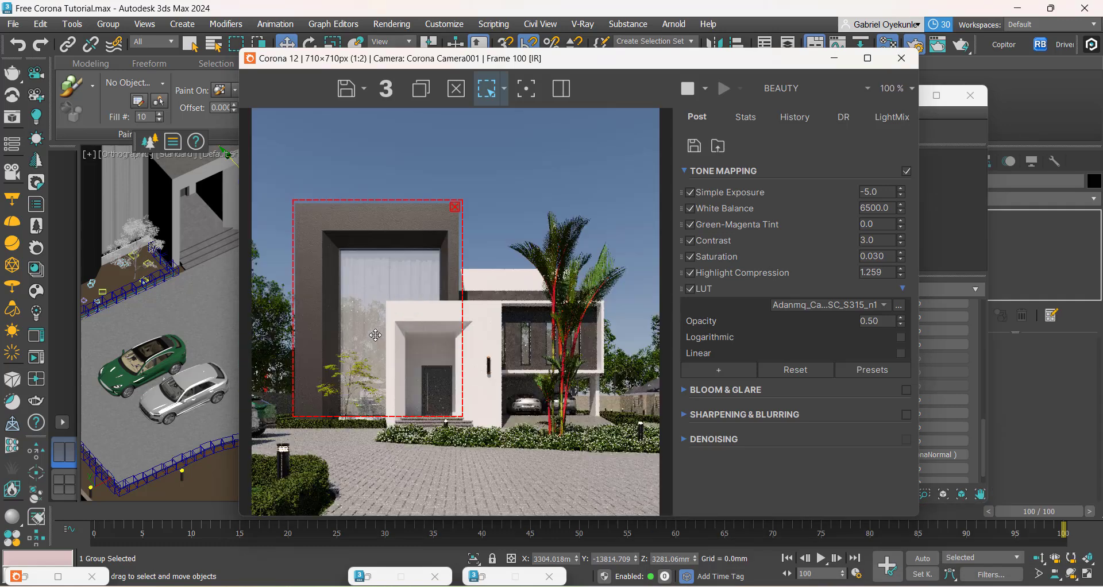
Step: Set the Stucco Black bump amount to 0.03 and examine the dark wall's sheen in Approach clone.png
left_click(835, 58)
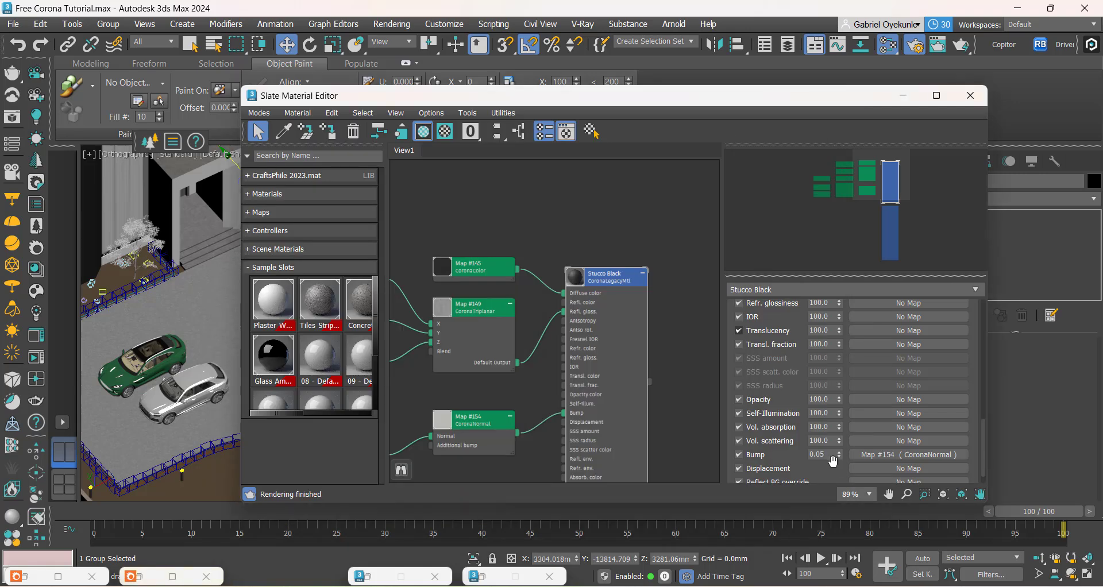
left_click(827, 455)
double_click(829, 455)
scroll(586, 275, "up", 5)
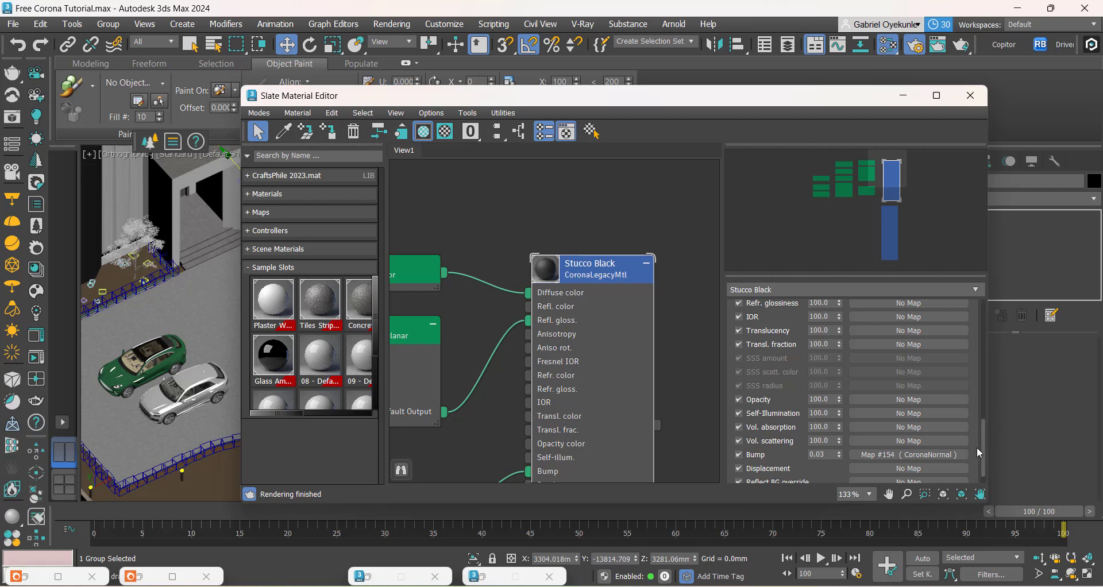
mouse_move(779, 585)
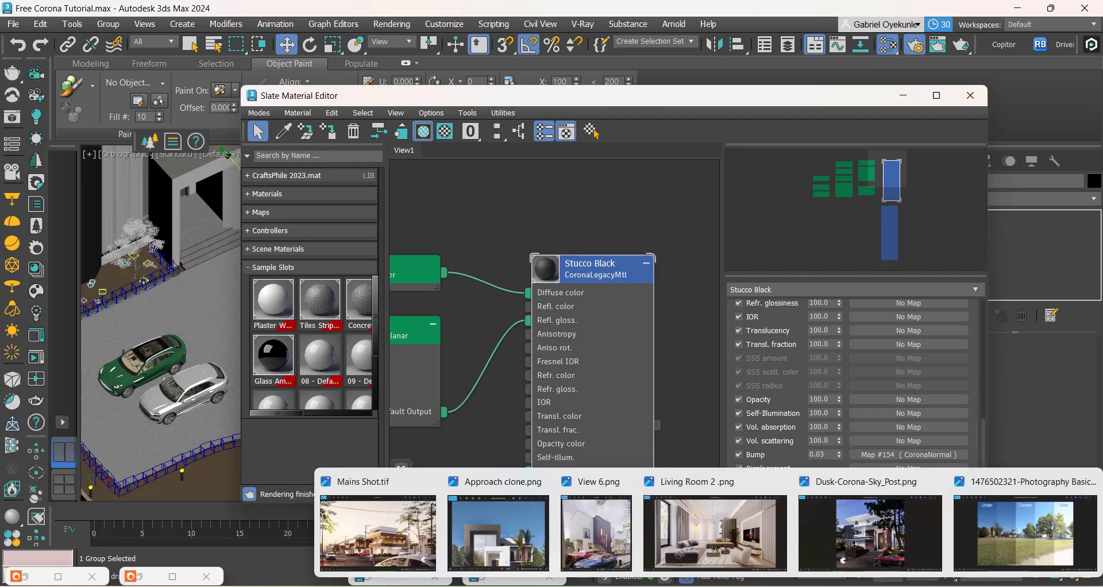
left_click(495, 532)
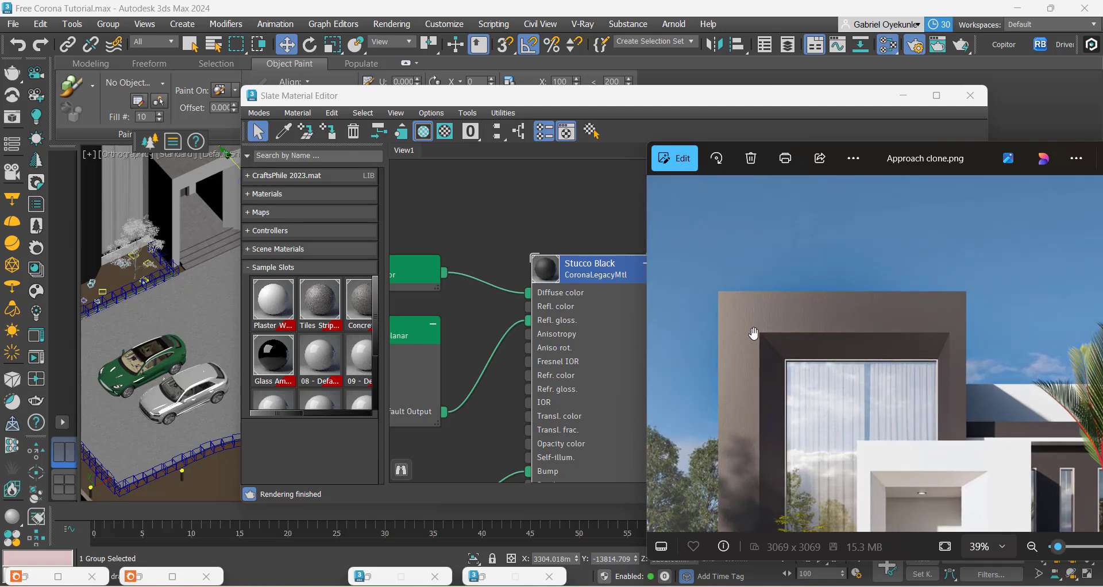
scroll(753, 334, "up", 1)
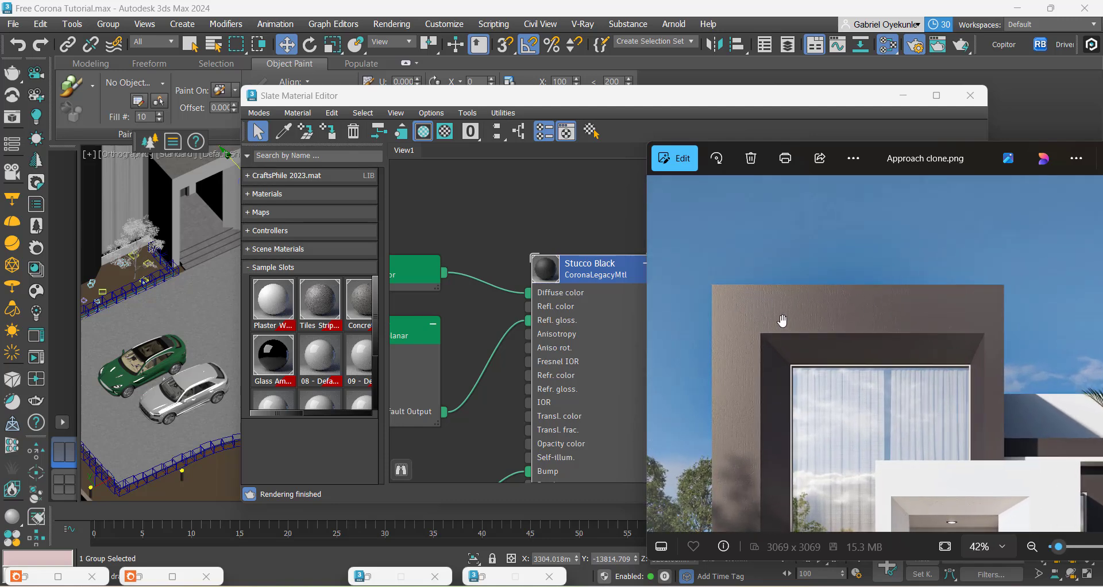
left_click(519, 243)
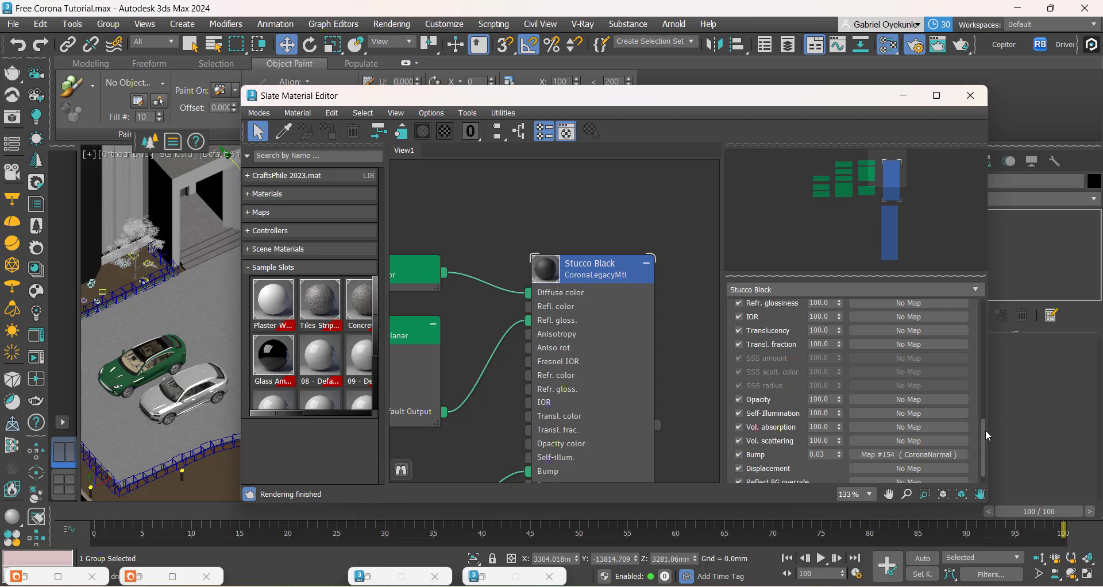
Step: Set the Stucco Black reflection glossiness to 0.6 and inspect the dark frame in the render region
left_click_drag(984, 430, 981, 302)
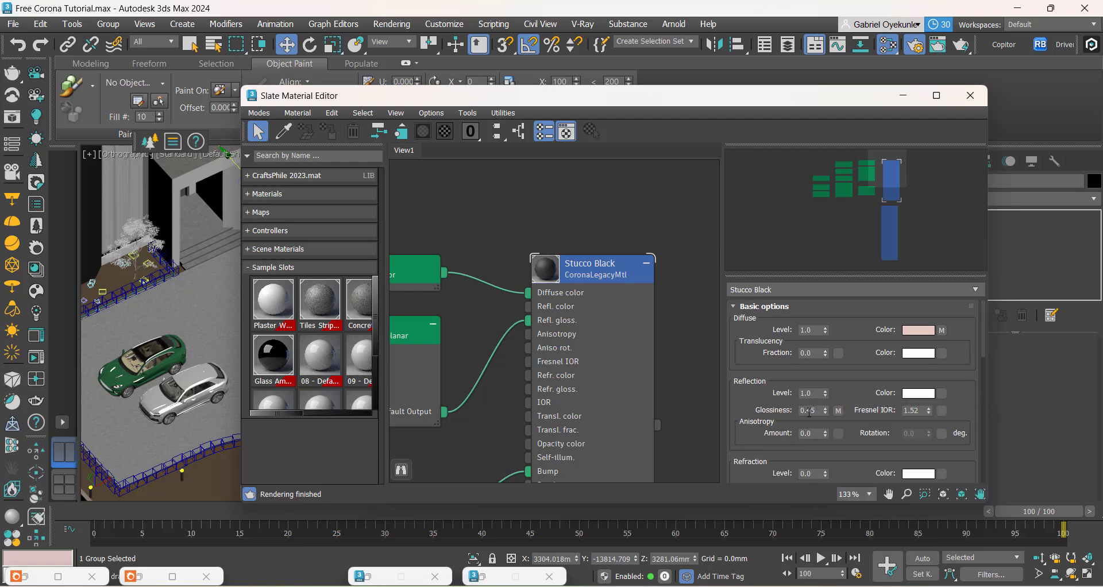
double_click(819, 412)
key("Return")
double_click(141, 577)
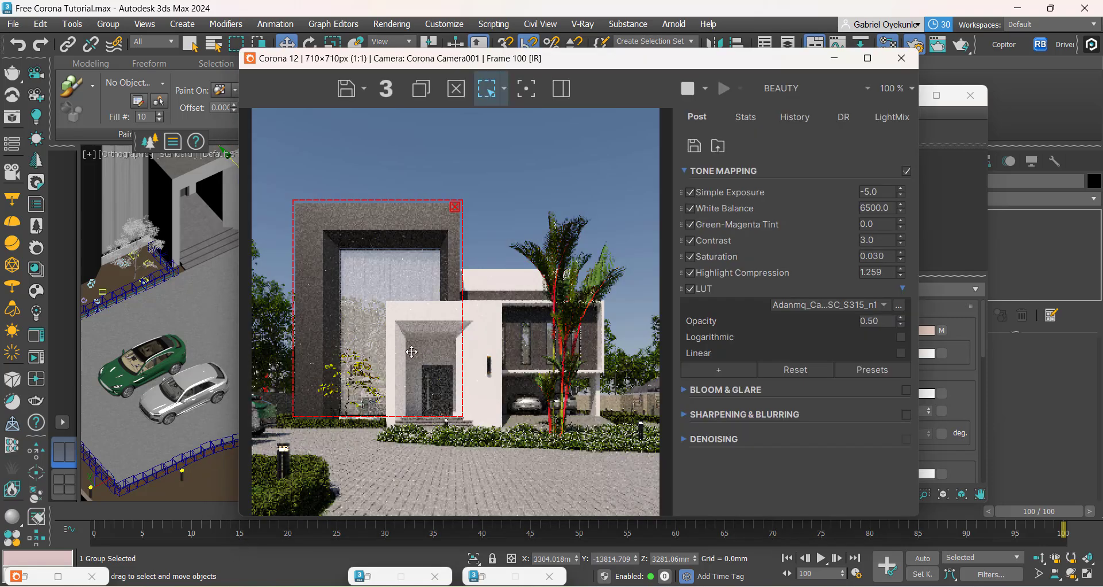
scroll(308, 242, "up", 2)
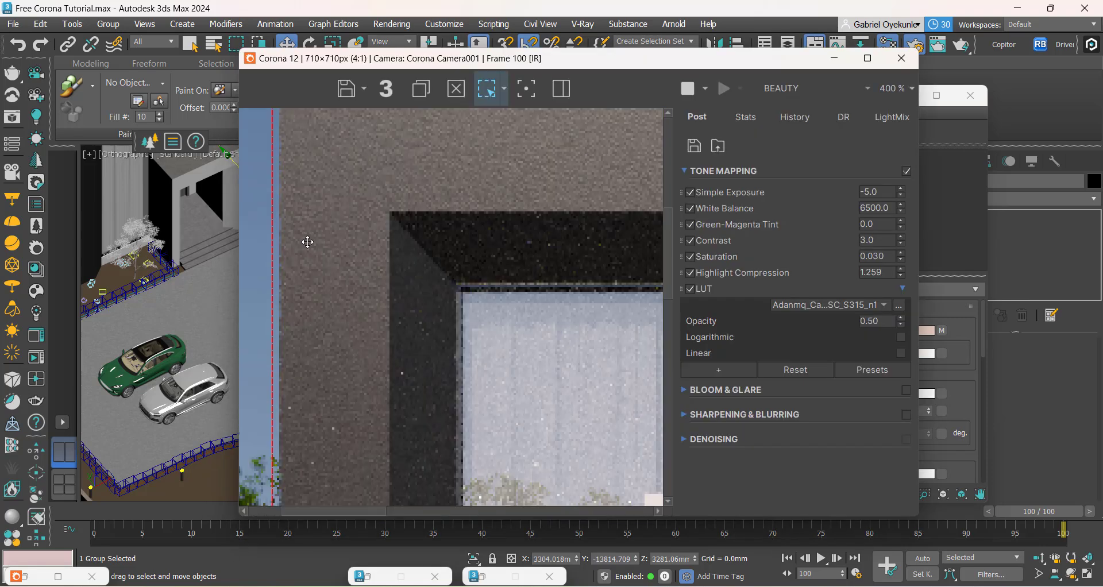
scroll(341, 240, "down", 1)
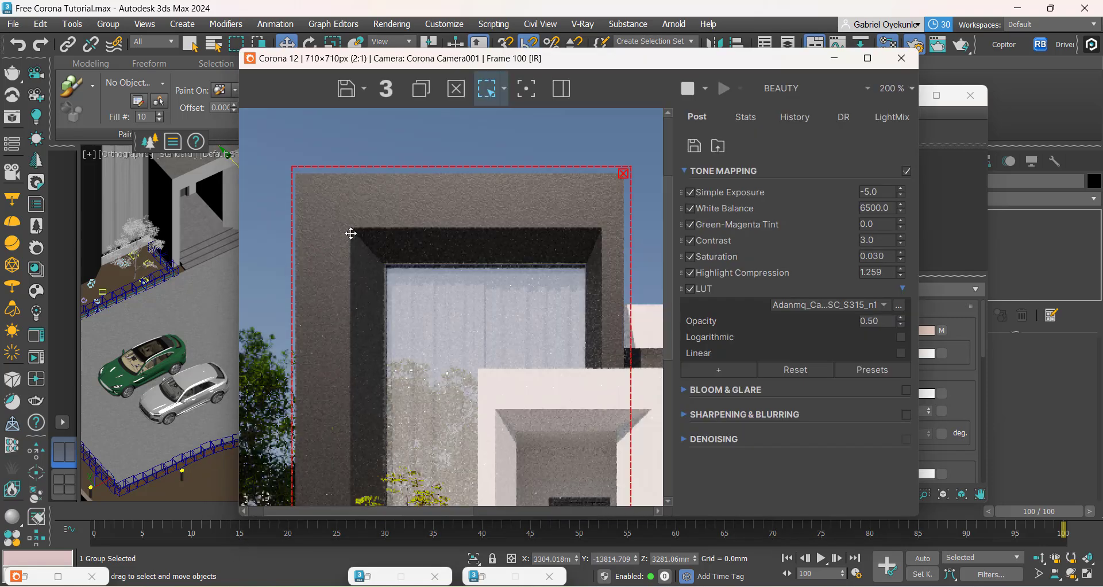
scroll(351, 233, "down", 1)
Step: Raise the Stucco Black reflection glossiness to 0.7 and inspect the updated dark frame in the render
left_click(834, 58)
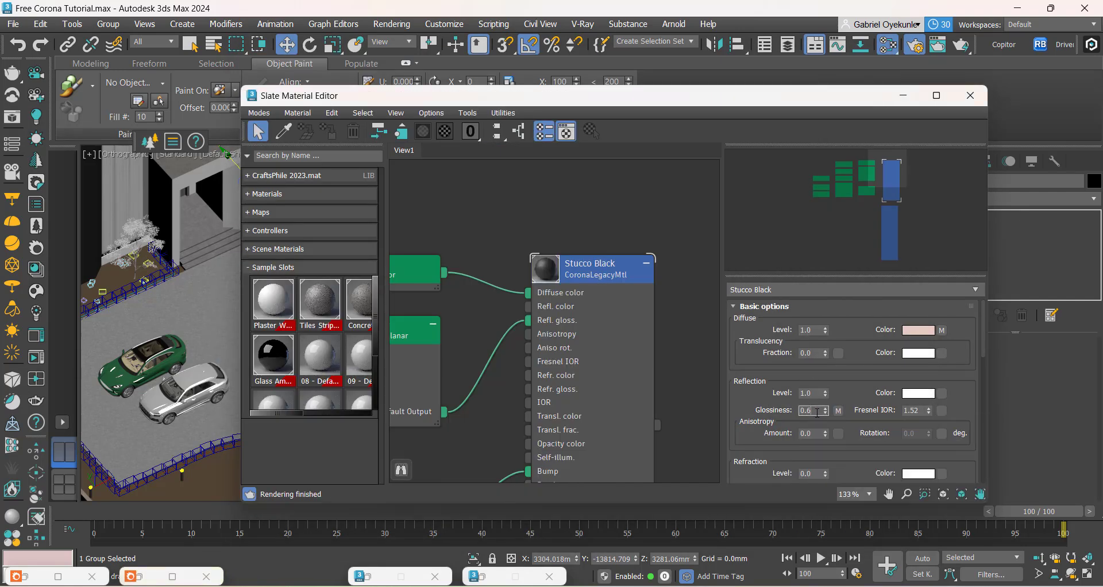
left_click(817, 413)
type("0.7")
key("Return")
left_click(135, 576)
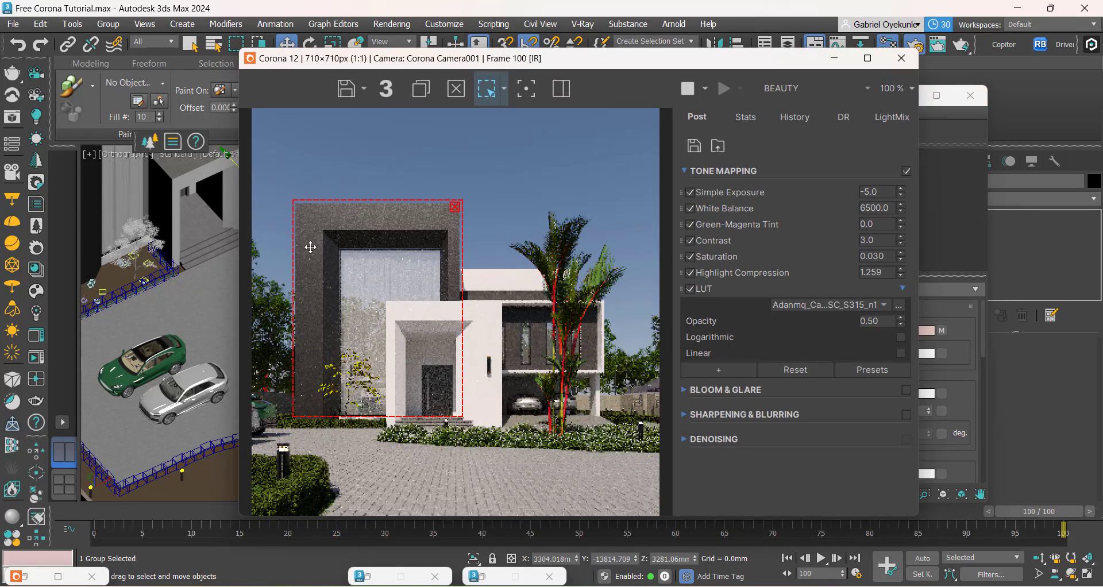
scroll(331, 306, "up", 1)
scroll(389, 312, "down", 1)
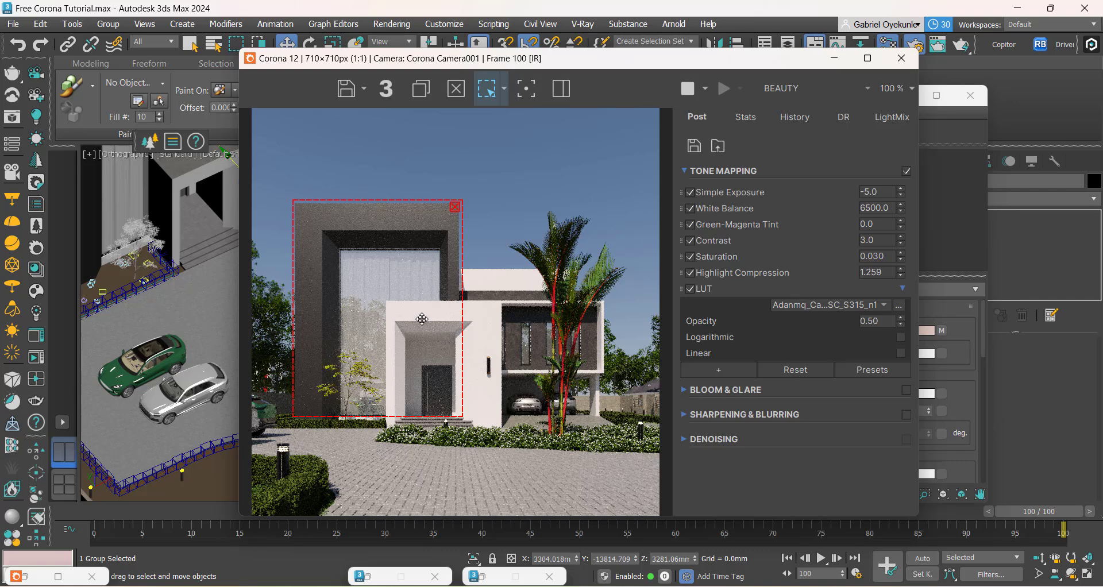
mouse_move(708, 586)
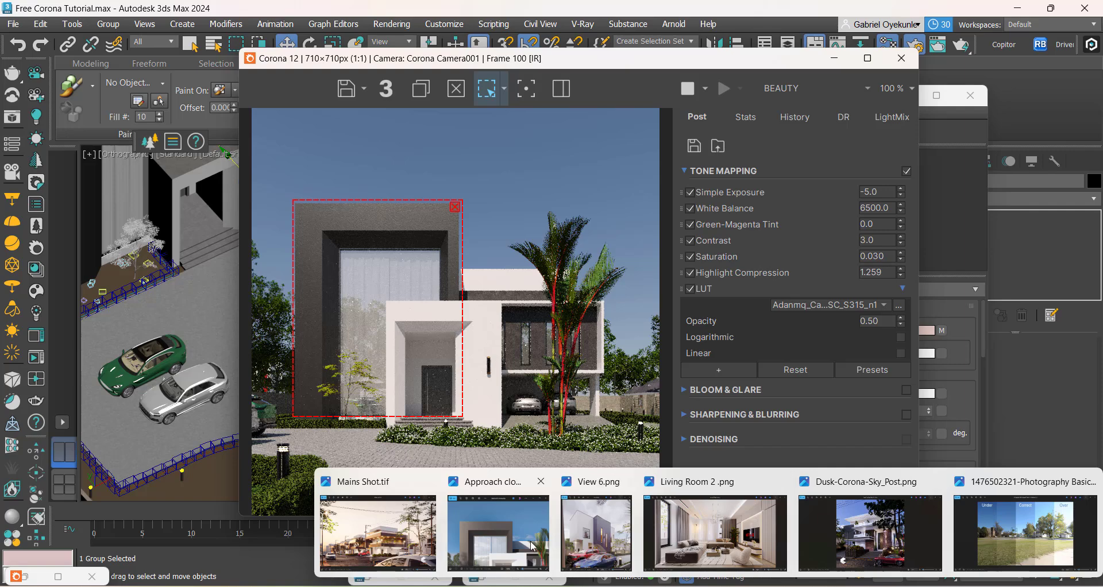
Step: Compare the dark frame and overall facade in the reference image Approach clone.png with the current render
left_click(551, 521)
left_click_drag(745, 342, 720, 292)
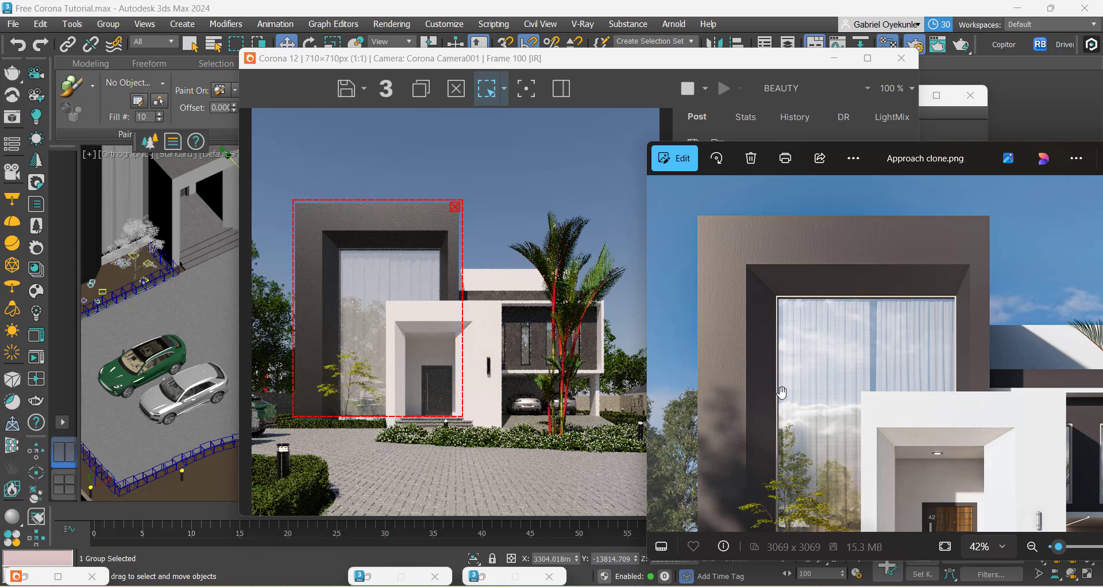
scroll(784, 393, "down", 3)
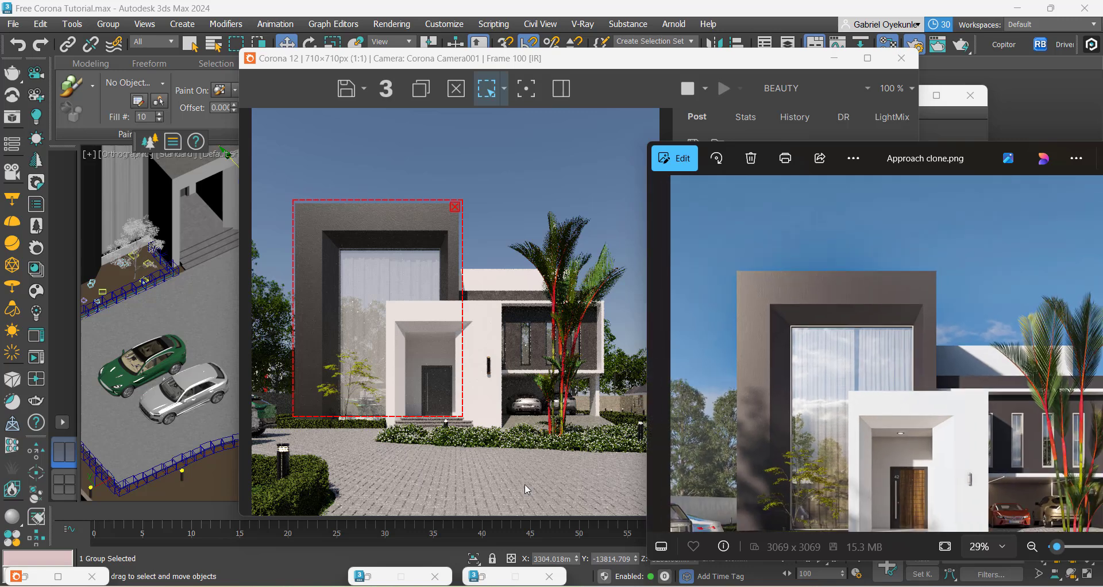
left_click(456, 479)
scroll(401, 346, "down", 2)
scroll(400, 346, "up", 2)
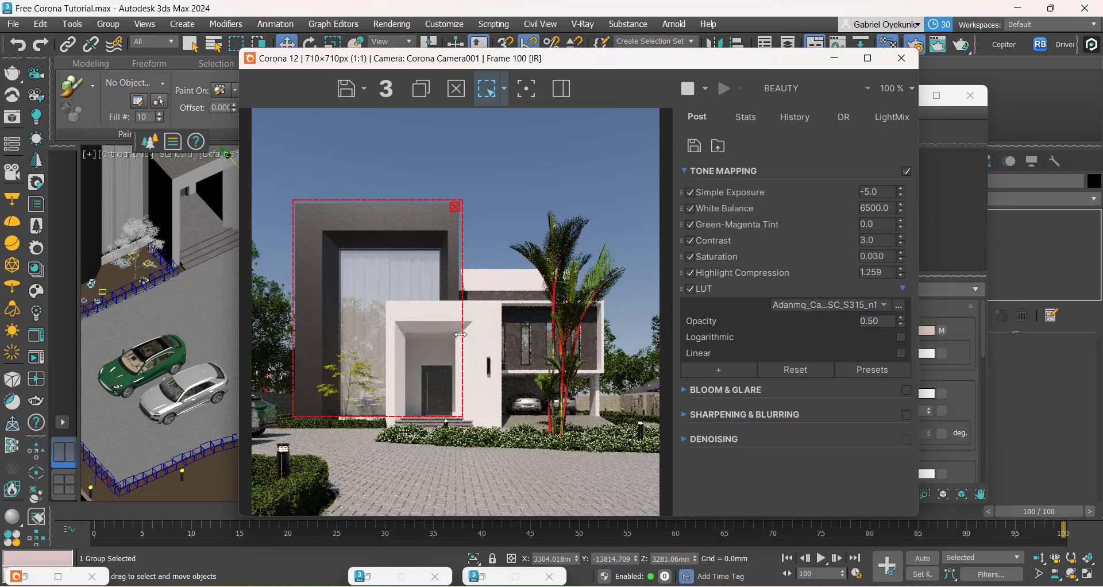
Step: Widen the render region across the palm tree and garage wing, and compare the facade with Approach clone.png
left_click_drag(462, 337, 607, 342)
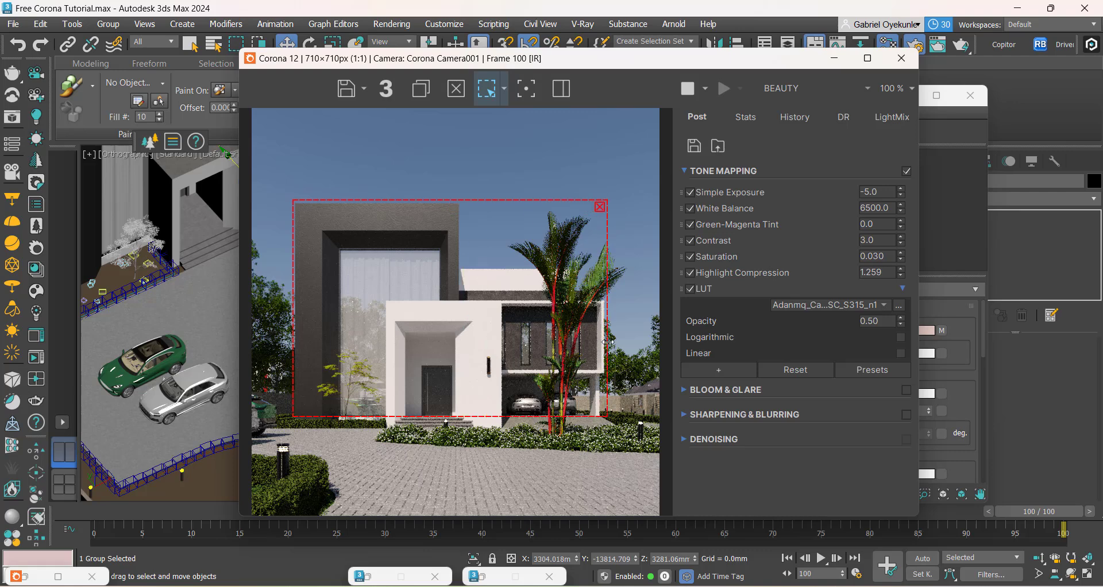
mouse_move(774, 585)
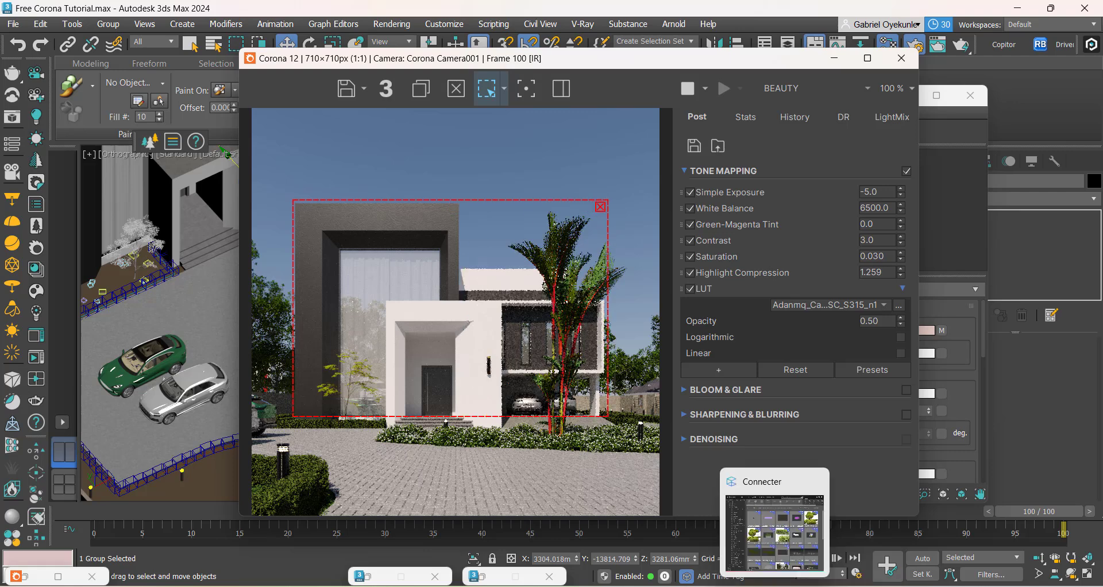
left_click(529, 534)
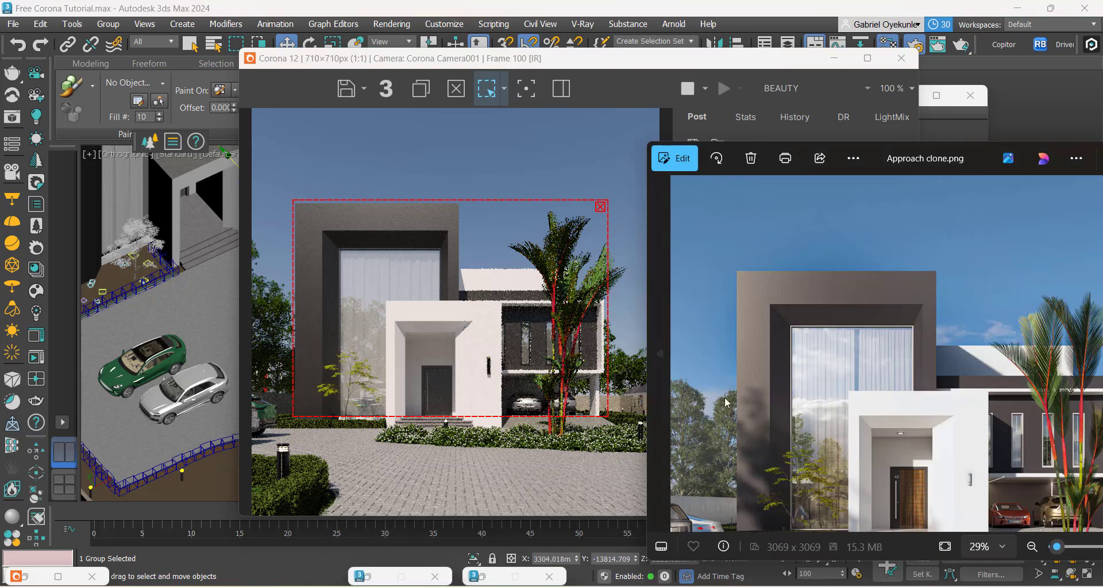
scroll(788, 375, "down", 3)
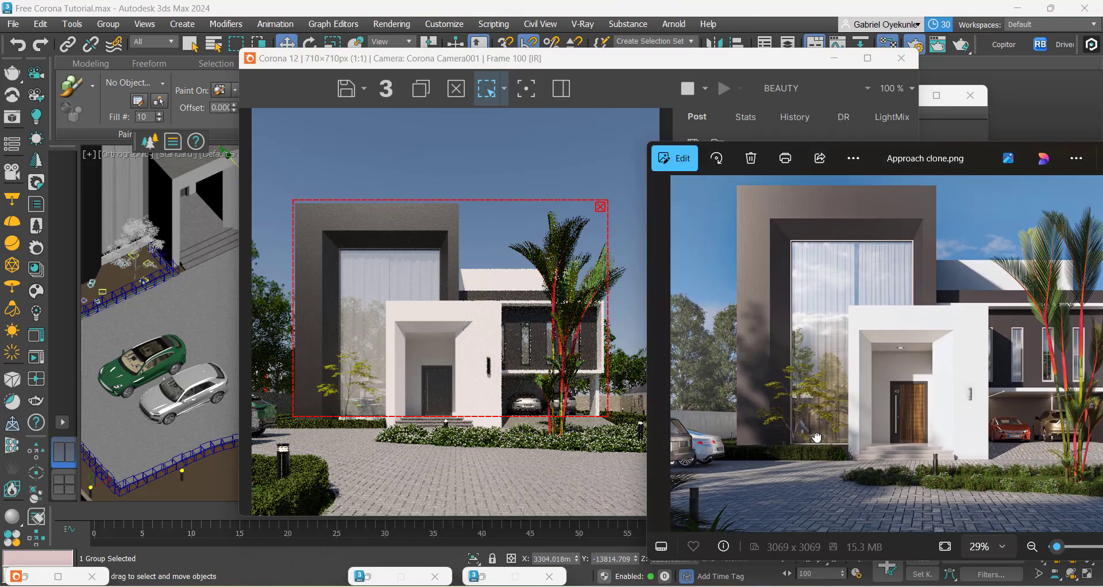
scroll(817, 437, "up", 2)
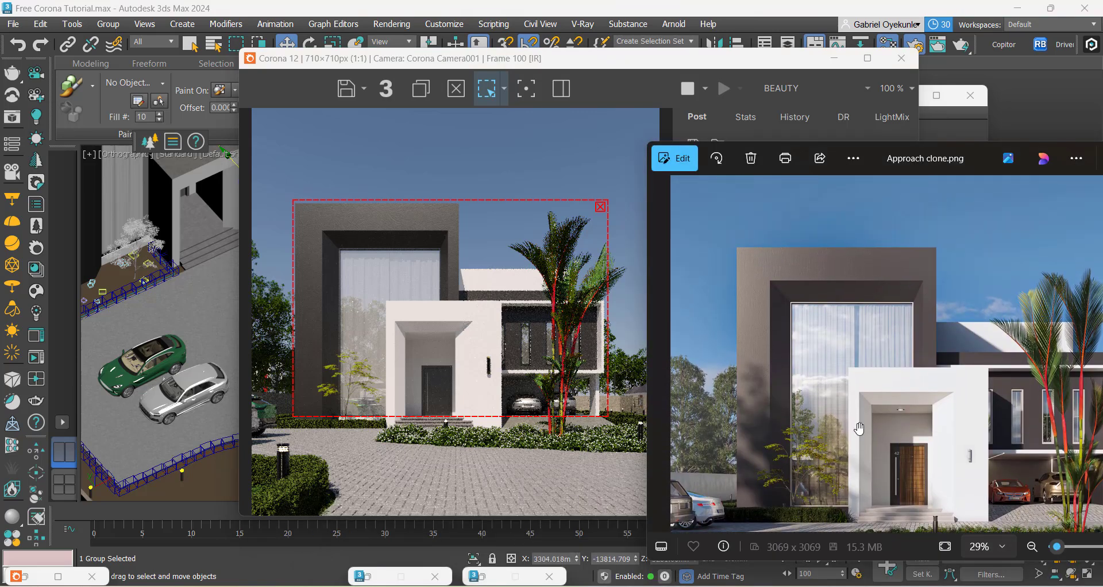
scroll(804, 391, "up", 1)
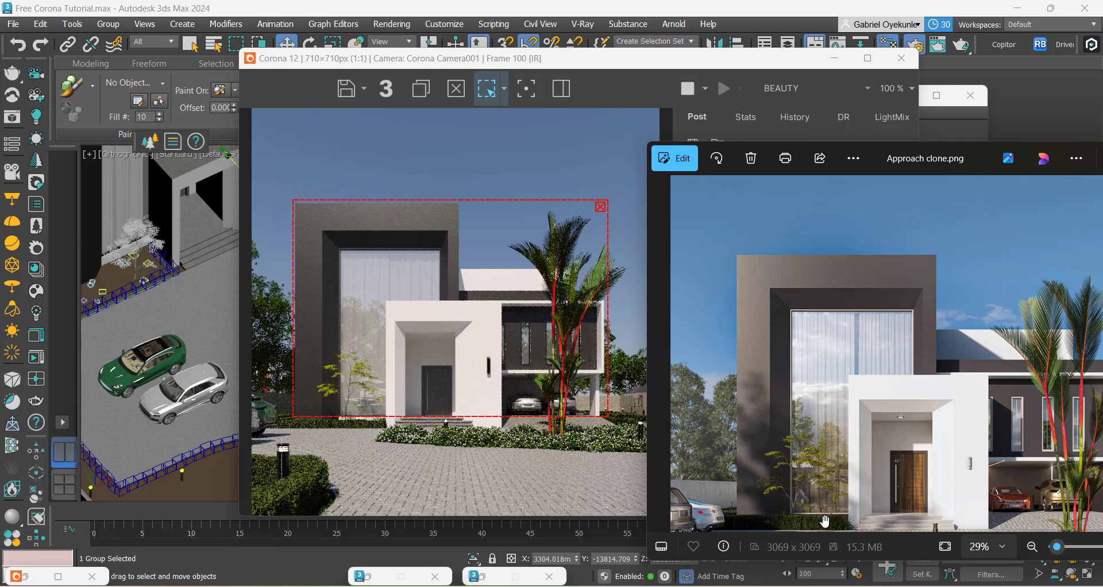
Step: Extend the render region above the roofline and below the front hedge, and check it against Approach clone.png
left_click(519, 470)
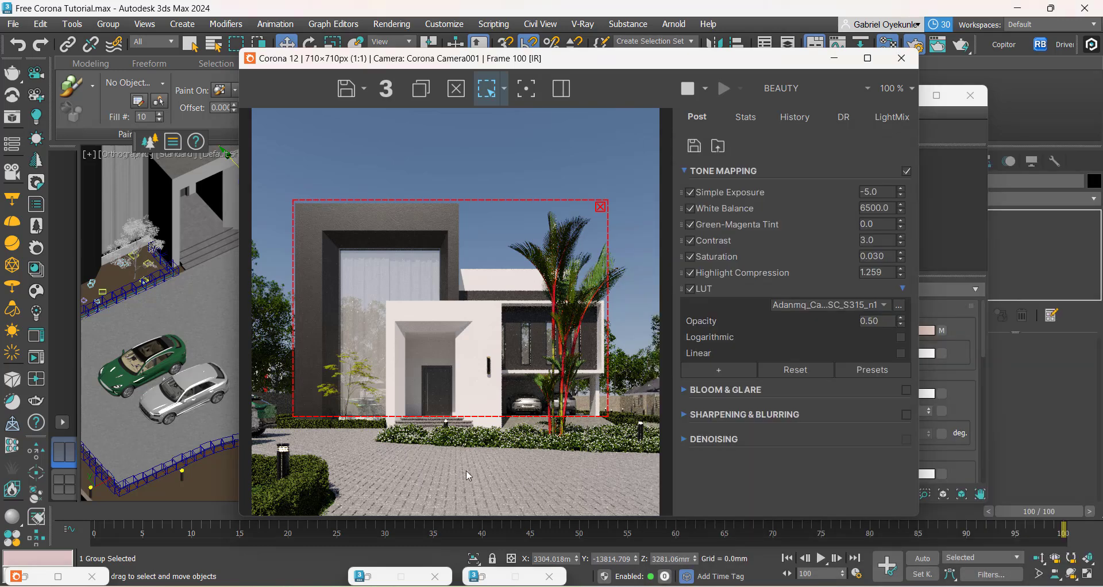
scroll(436, 463, "down", 1)
scroll(386, 379, "up", 1)
scroll(409, 375, "down", 1)
scroll(419, 371, "up", 1)
left_click_drag(462, 200, 462, 187)
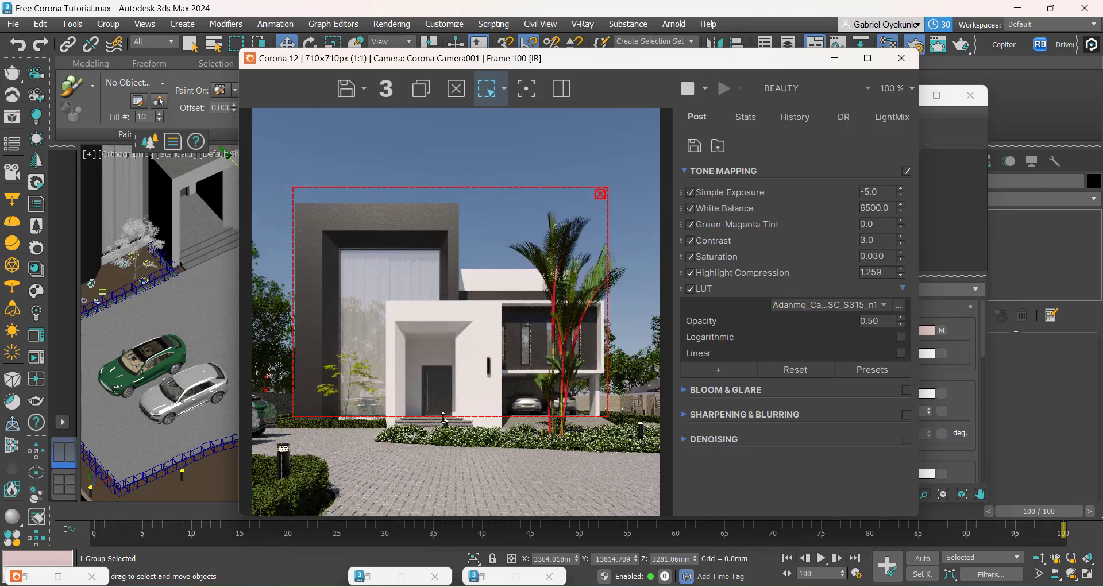
left_click_drag(444, 418, 458, 451)
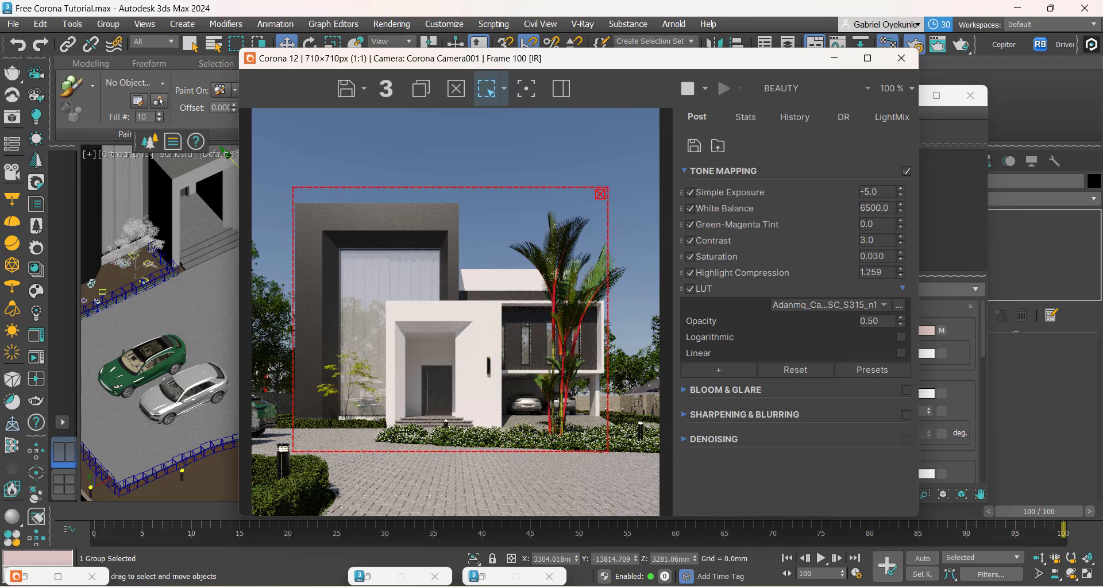
mouse_move(678, 586)
left_click(506, 533)
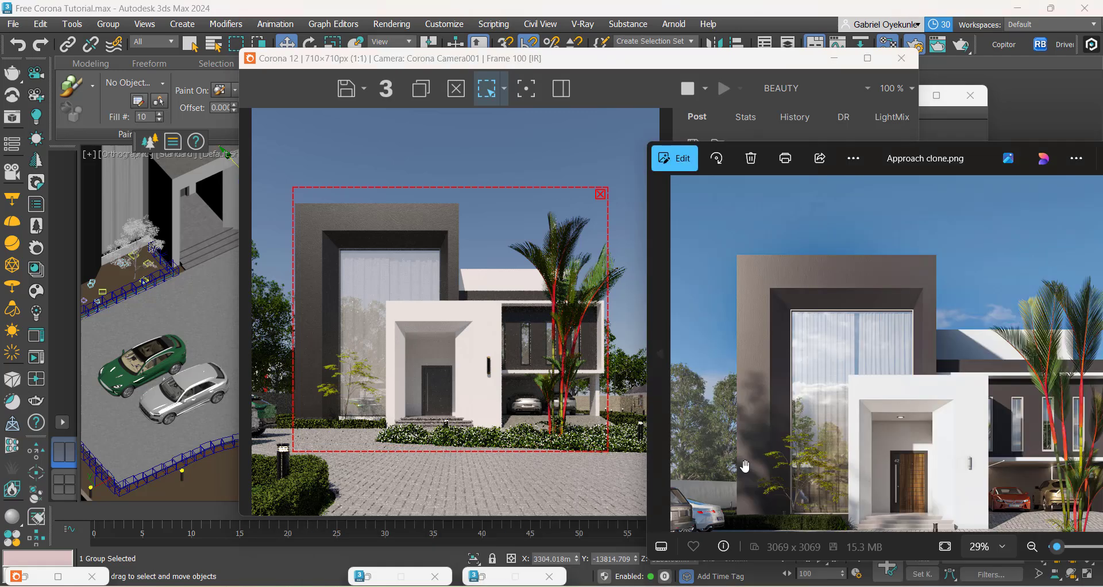
left_click(480, 421)
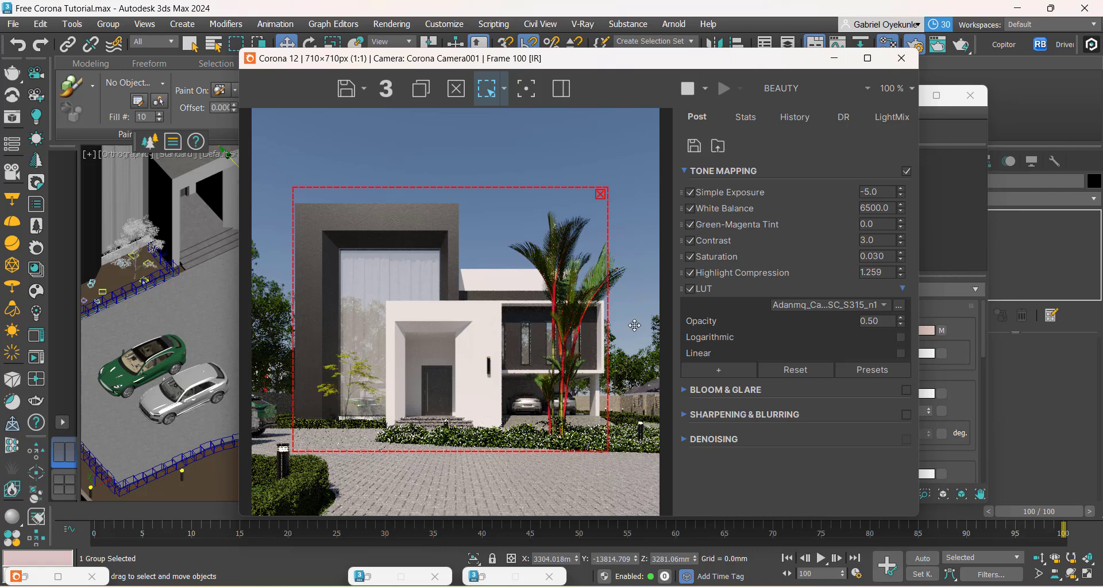
Step: Minimize the render and material windows and close the leftover Move Transform Type-In and Render Setup dialogs
left_click(834, 58)
scroll(426, 288, "down", 5)
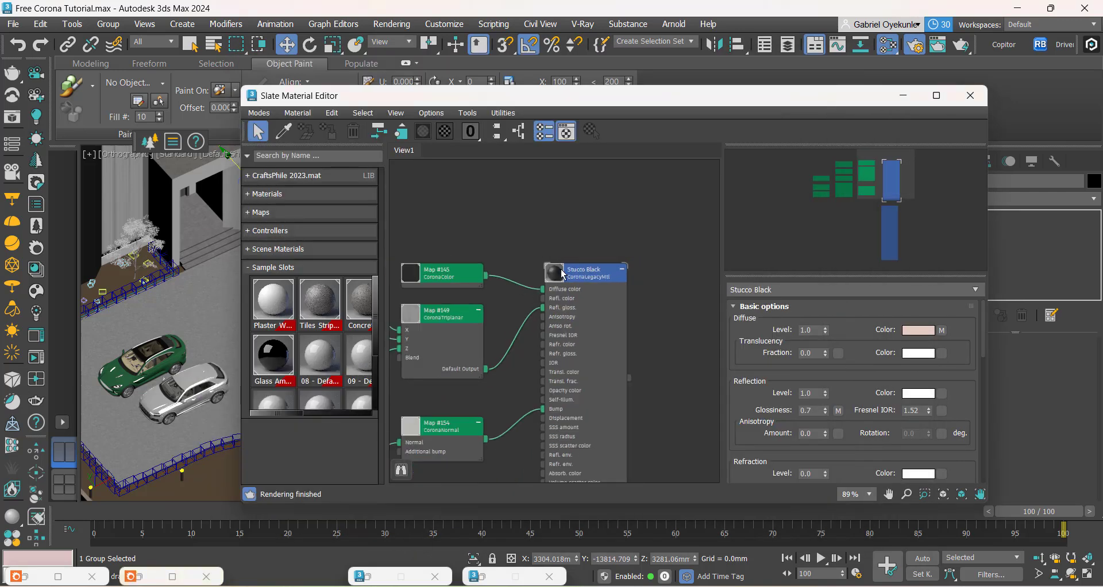
left_click(904, 96)
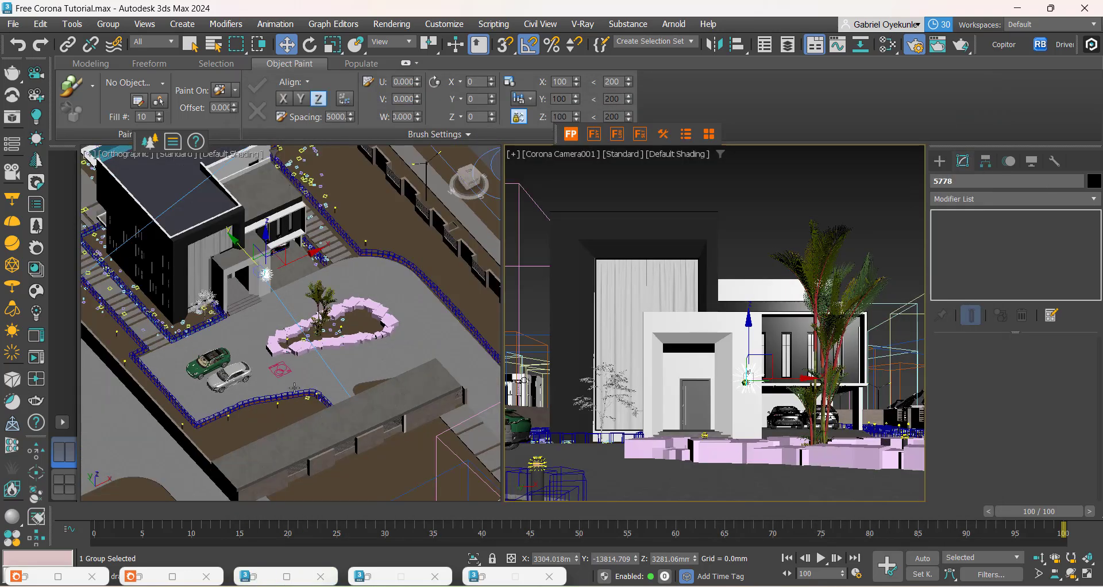
scroll(295, 388, "down", 5)
left_click(485, 581)
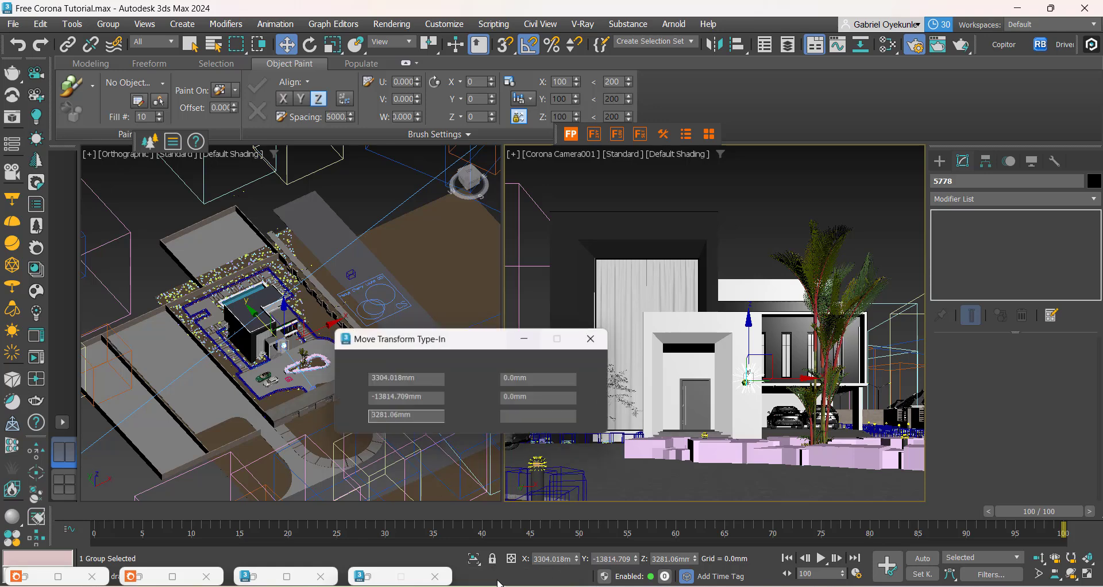
left_click(596, 337)
left_click(367, 577)
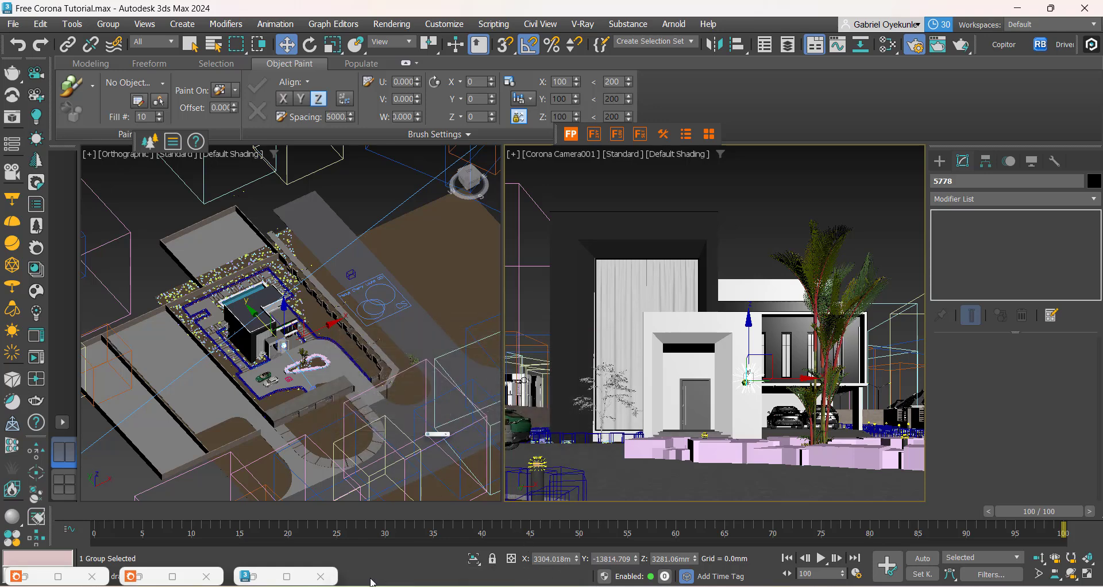
left_click(923, 47)
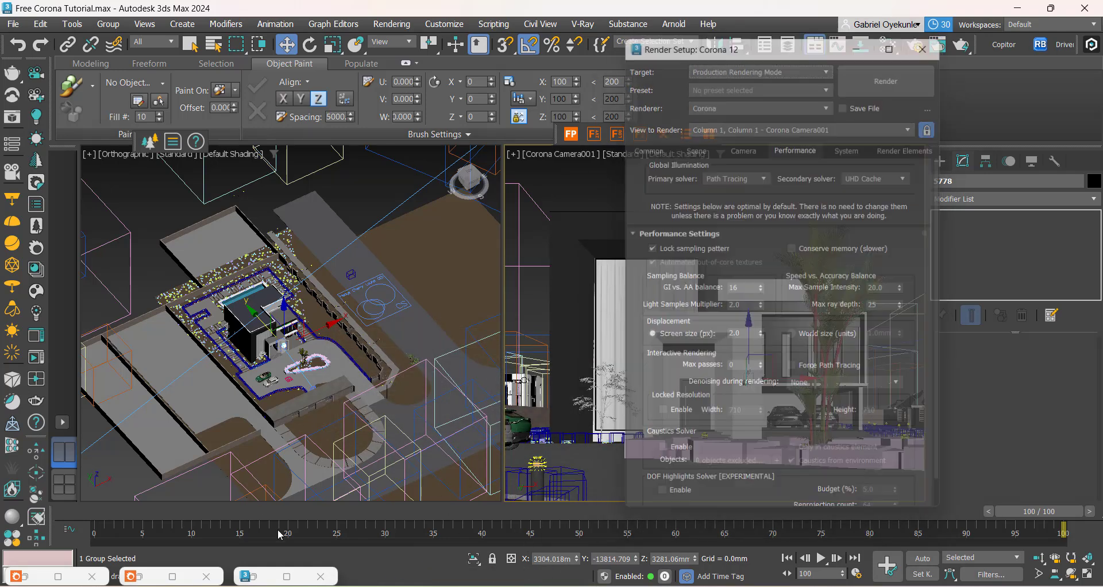
Step: Restore the Slate Material Editor, shift it aside and open the scene's Environment settings
left_click(263, 576)
scroll(568, 360, "down", 5)
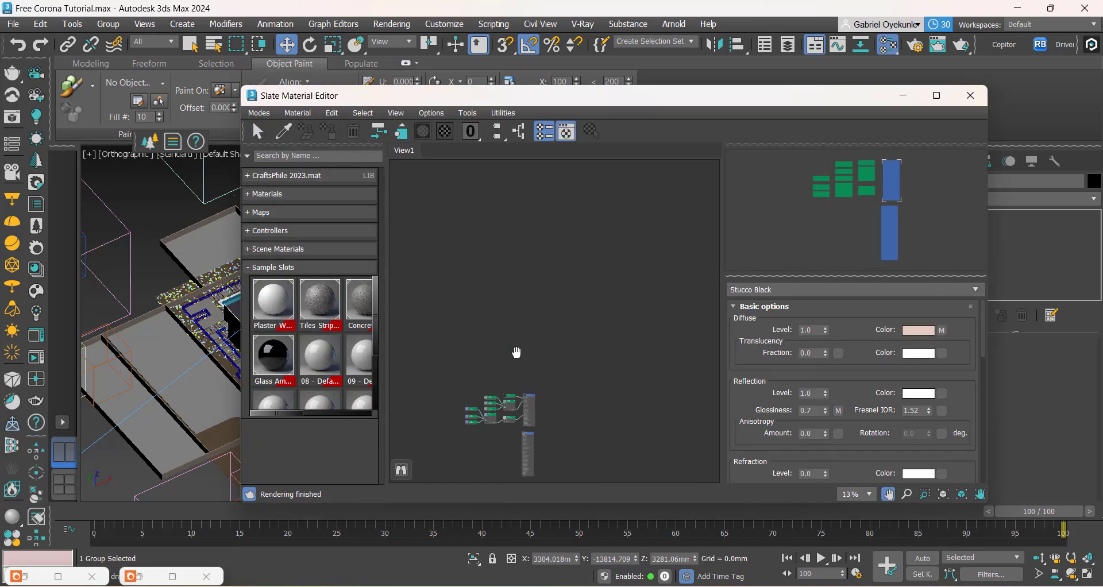
left_click_drag(457, 106, 574, 139)
left_click(445, 25)
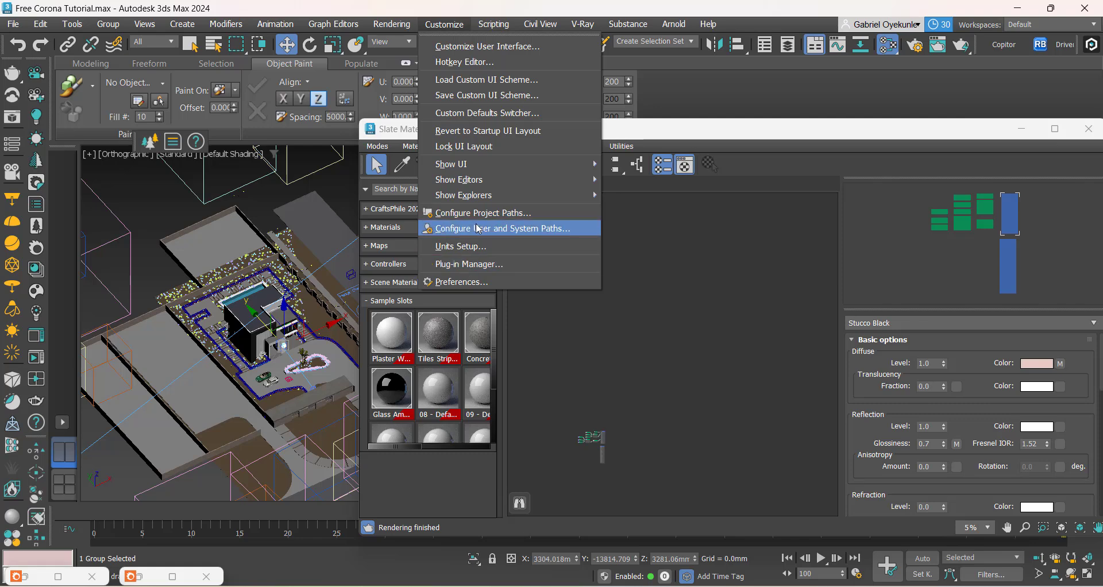
mouse_move(381, 25)
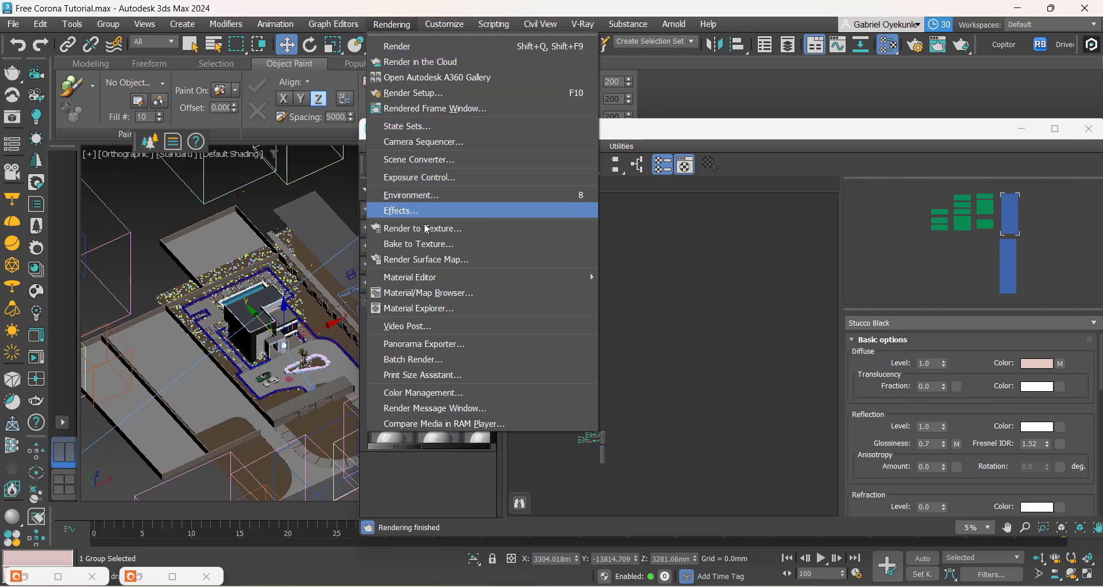
left_click(411, 196)
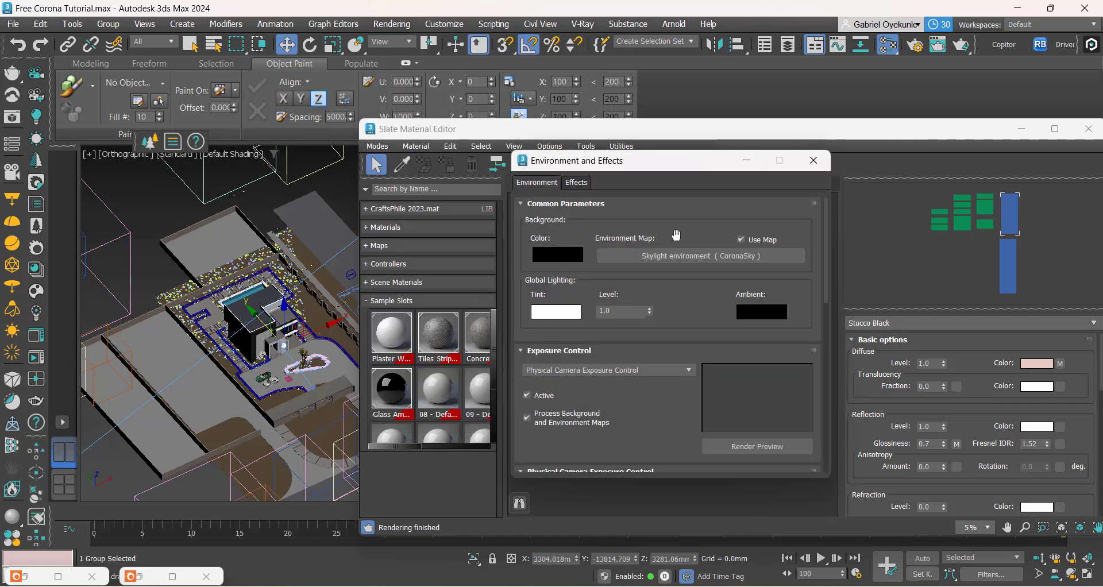
Step: Bring the Skylight environment (CoronaSky) map into the Slate material view and minimize the Environment and Effects window
left_click_drag(657, 166, 164, 218)
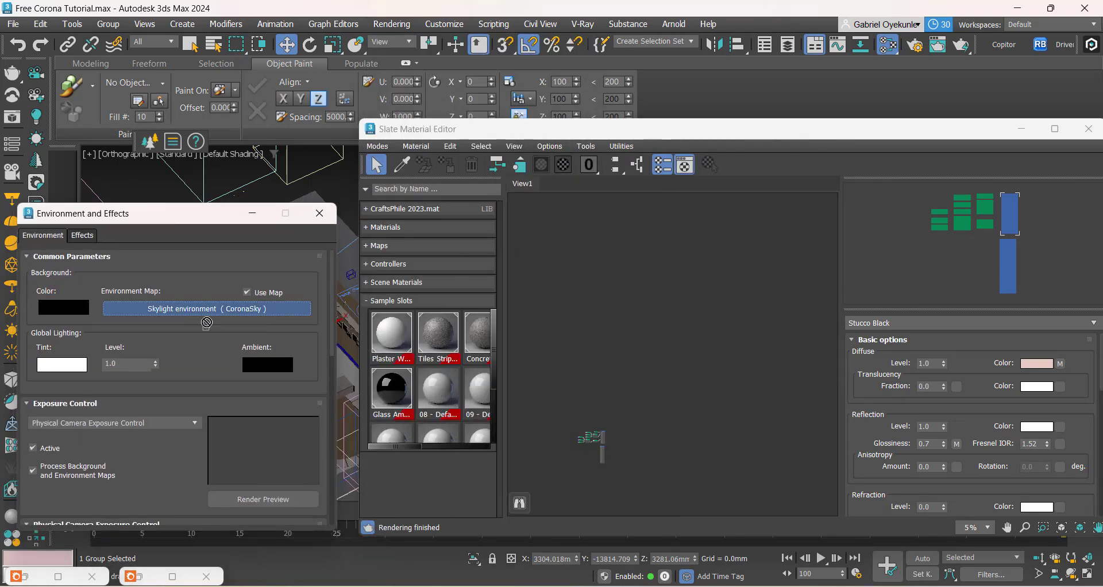
left_click_drag(661, 278, 661, 279)
left_click(686, 384)
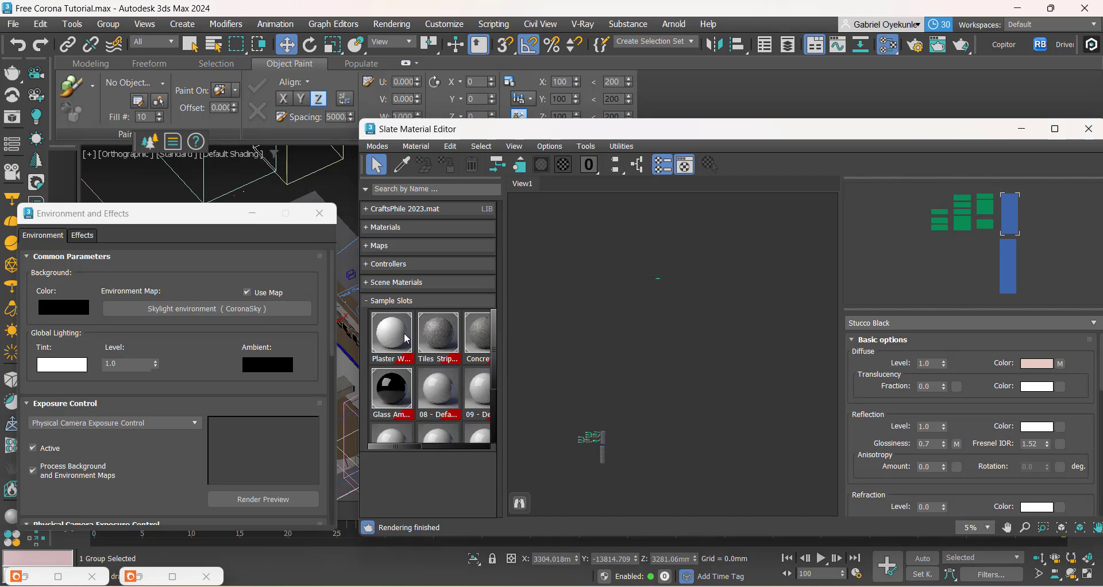
left_click(253, 213)
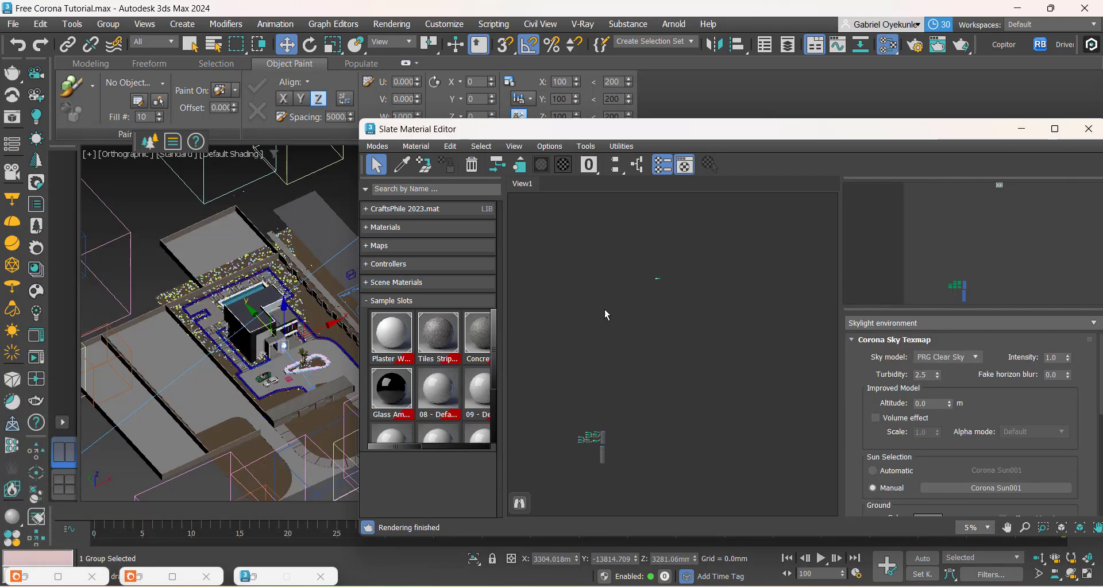
Step: Enable clouds in the Skylight environment CoronaSky map
scroll(648, 285, "up", 10)
scroll(683, 310, "up", 8)
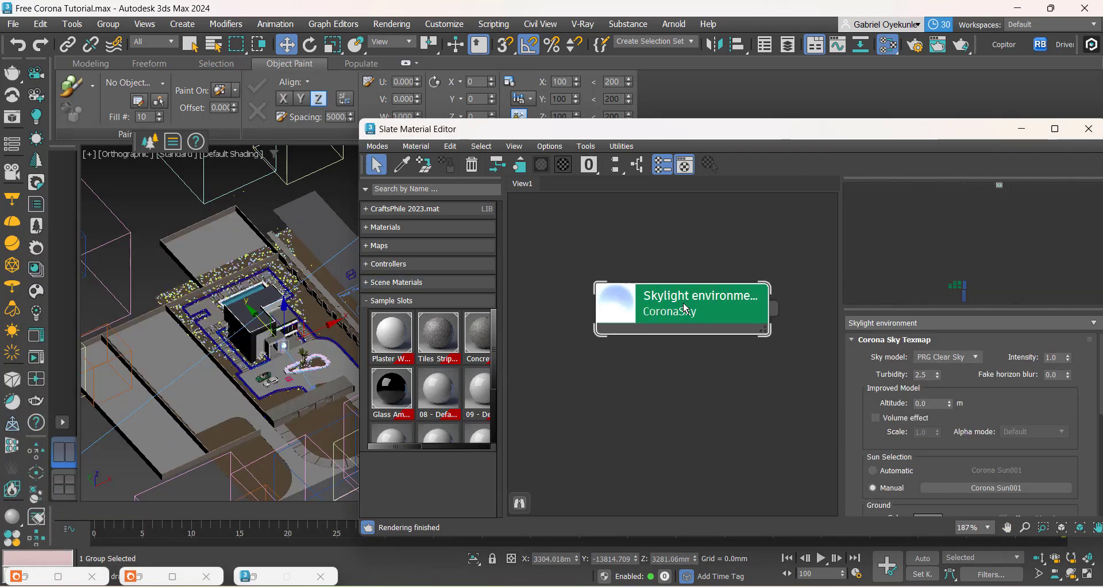
left_click_drag(702, 136, 511, 120)
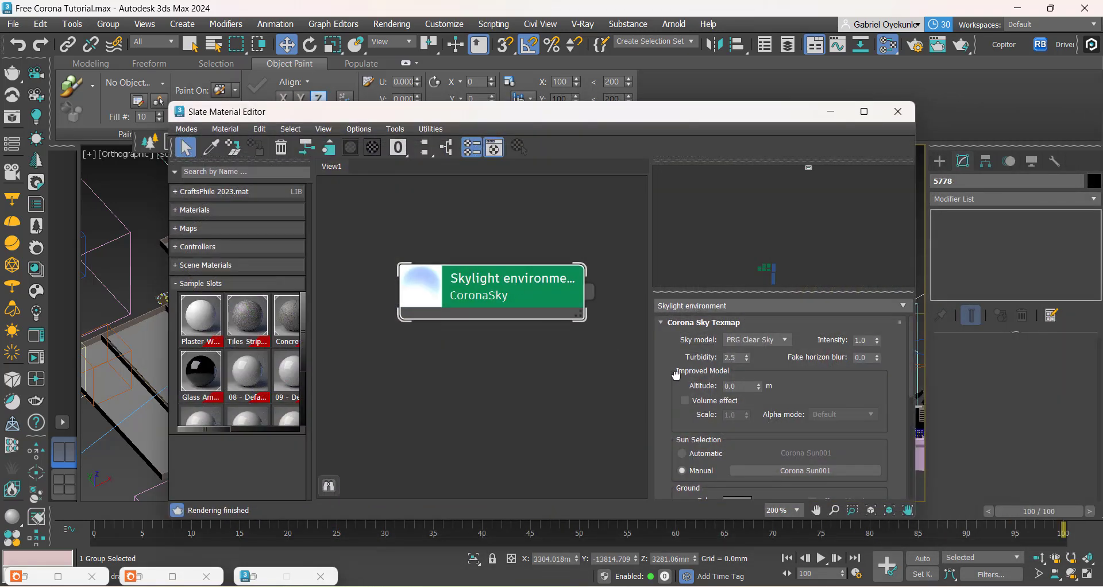
left_click_drag(678, 376, 684, 262)
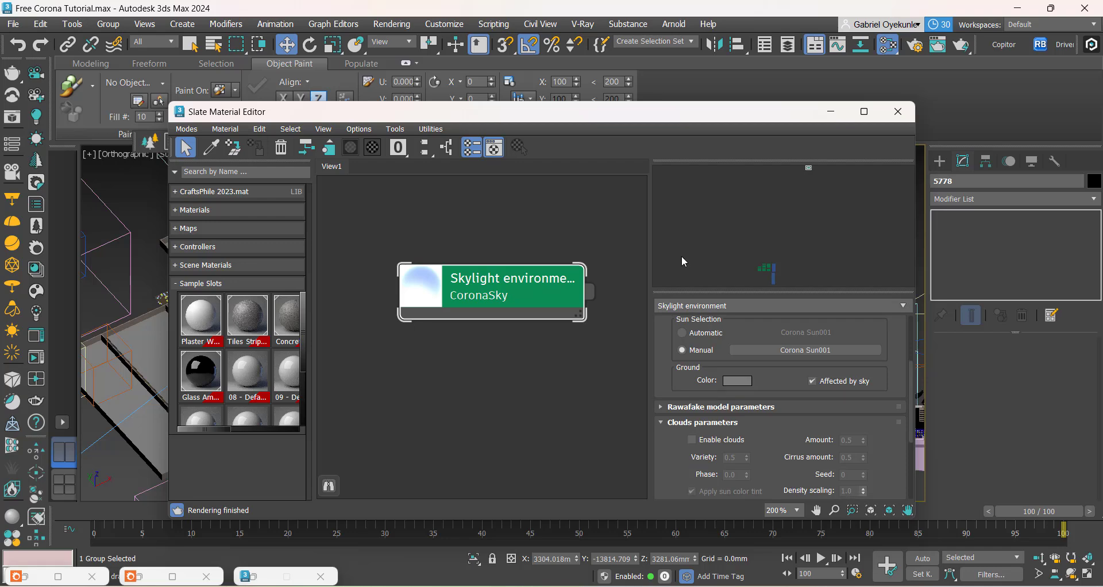
scroll(673, 450, "down", 1)
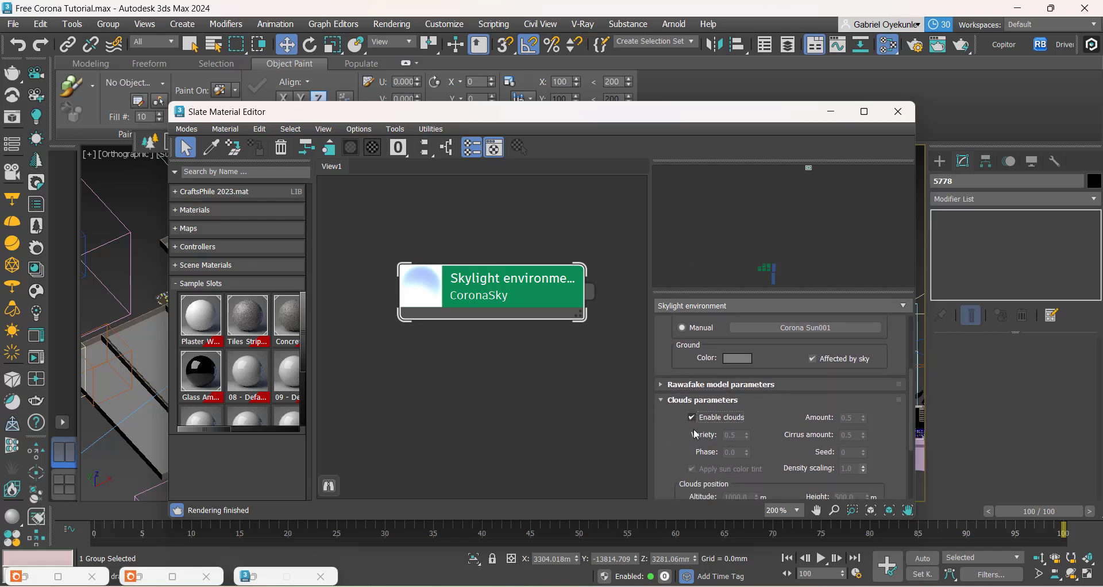
Step: Clear the render region, review the sky across the full frame, and place the render beside the cloud settings
double_click(148, 577)
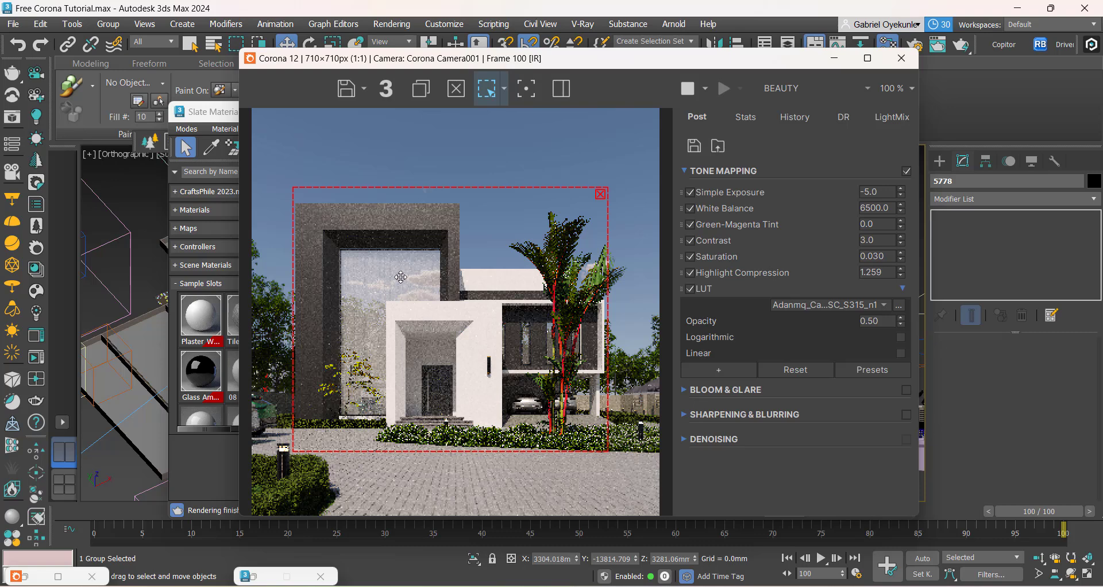
left_click(601, 197)
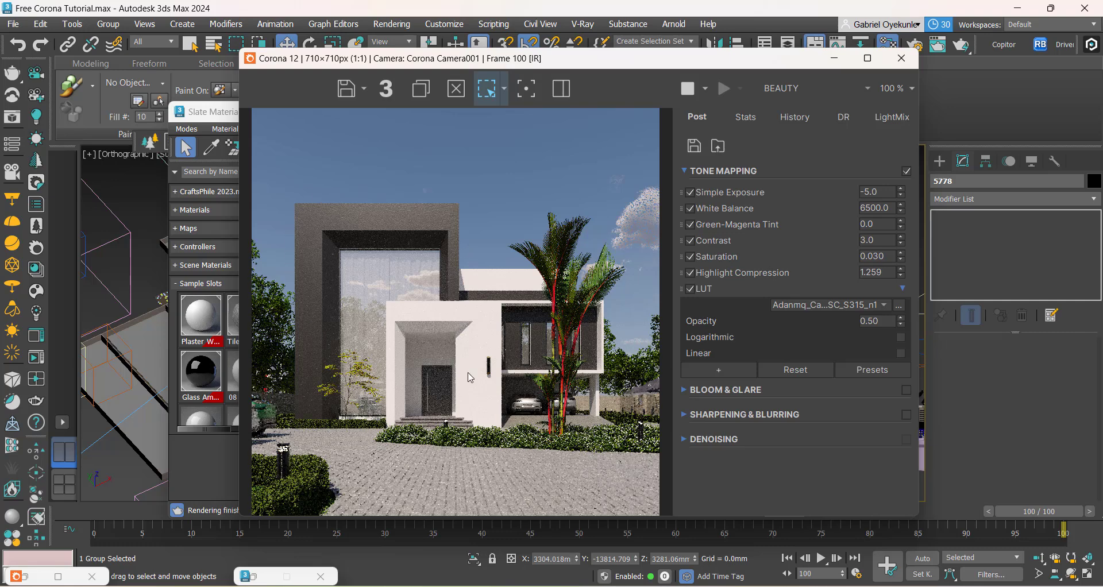
scroll(484, 266, "down", 1)
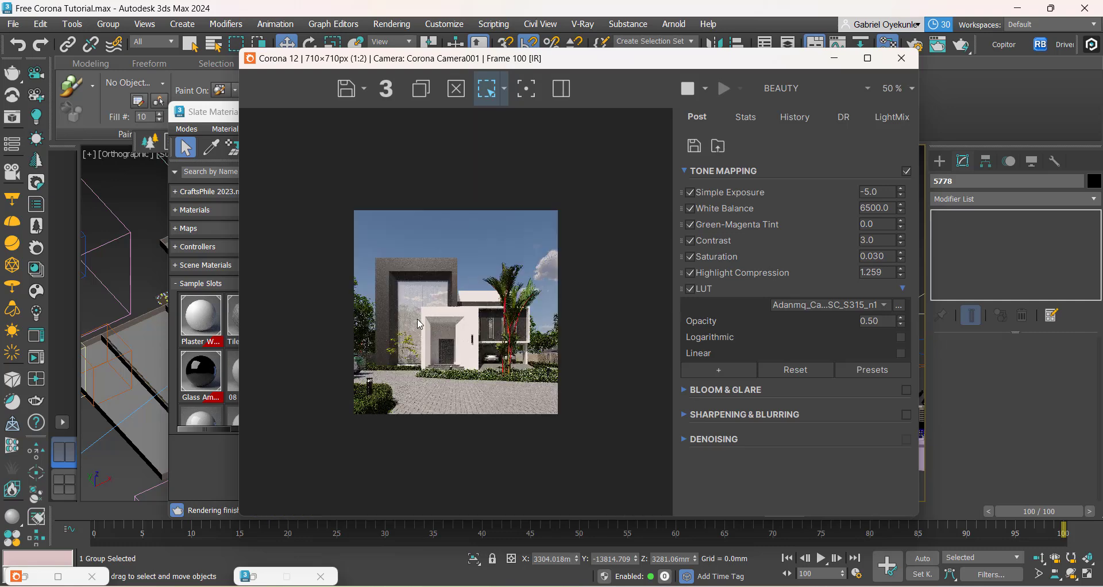
scroll(420, 325, "up", 1)
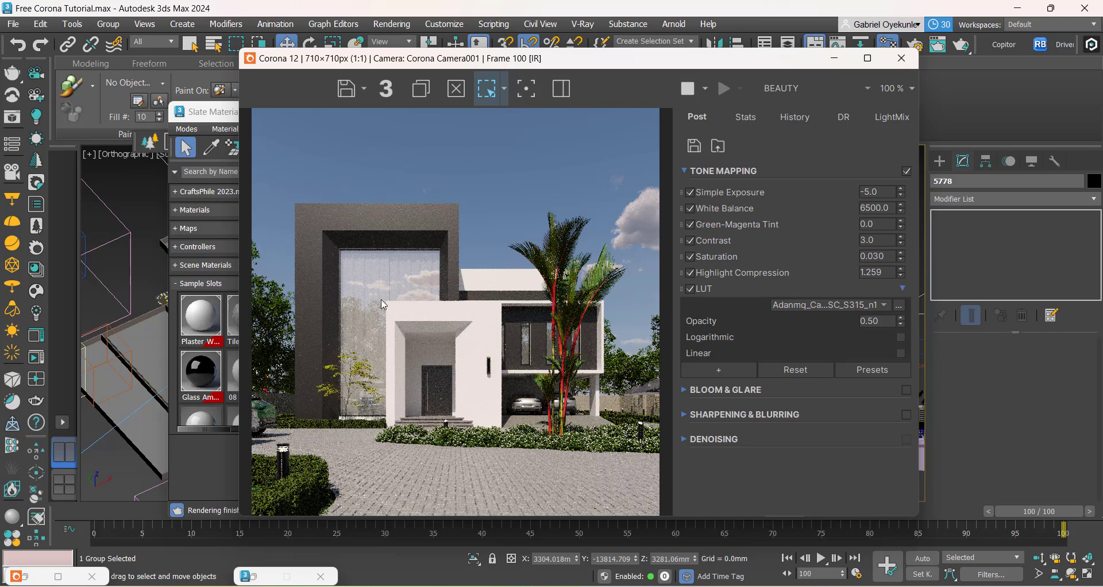
left_click_drag(623, 66, 416, 72)
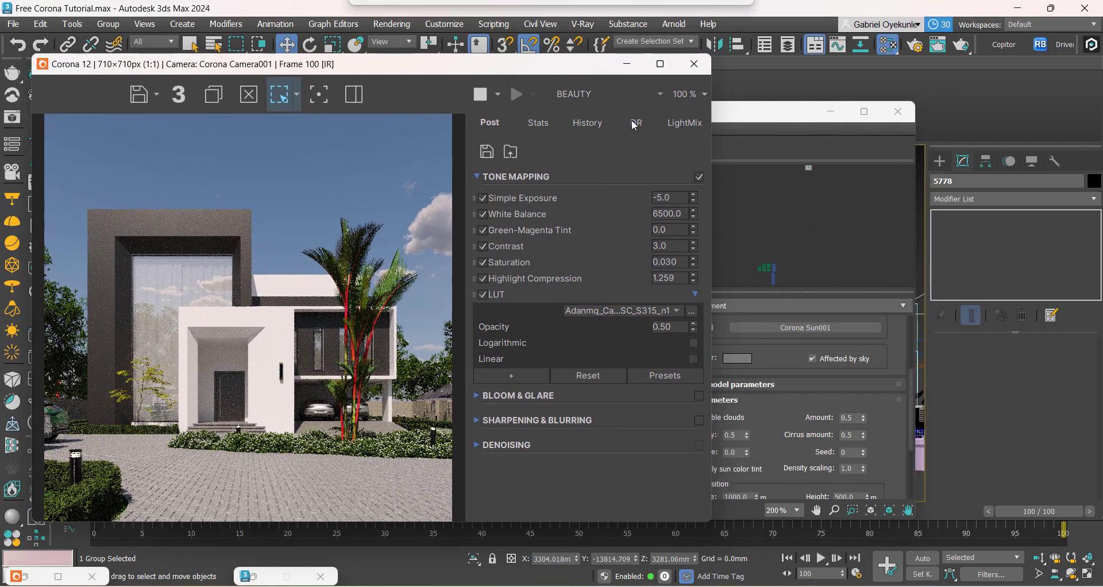
Step: Bring up the Slate Material Editor, move it clear of the render and reveal the CoronaSky map's Clouds parameters
key("m")
left_click_drag(804, 111, 862, 109)
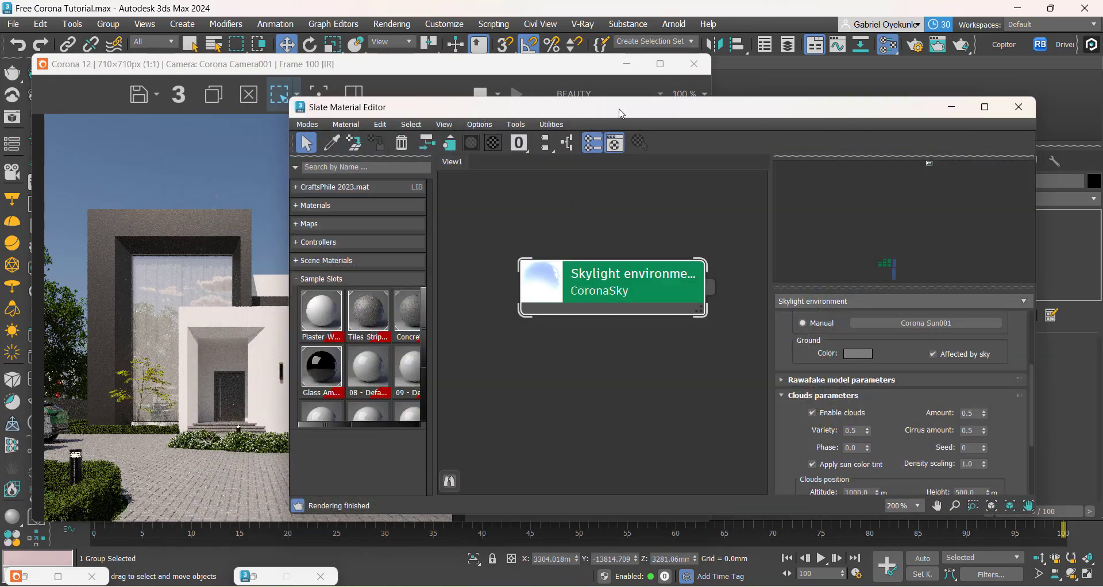
left_click_drag(620, 112, 694, 109)
left_click_drag(866, 433, 877, 368)
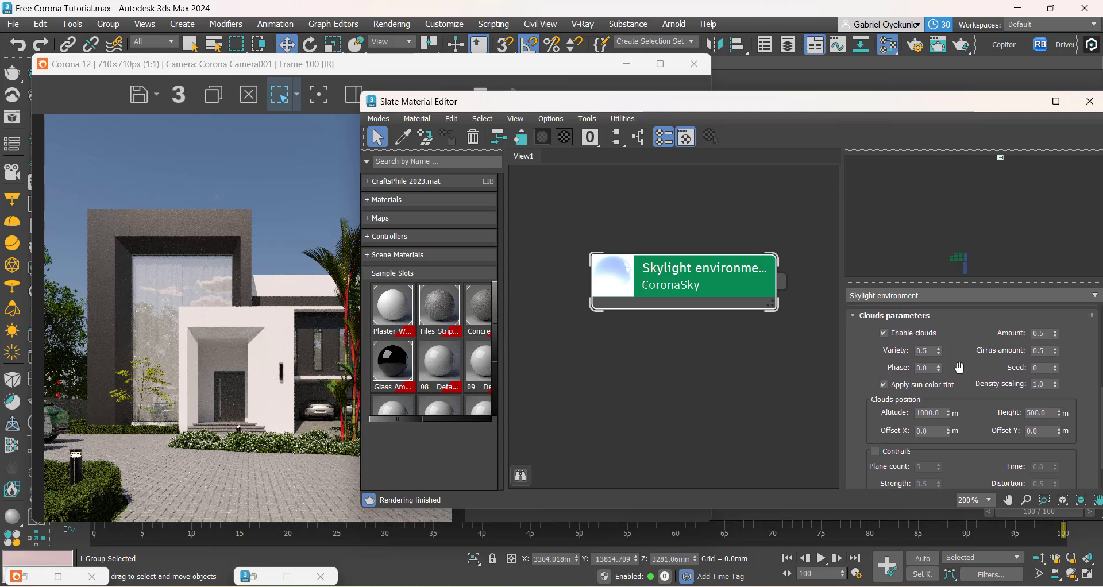
Step: Set the clouds' Cirrus amount to 0.7 and check the sky in the full render
left_click(1046, 351)
type("0.7")
key("Return")
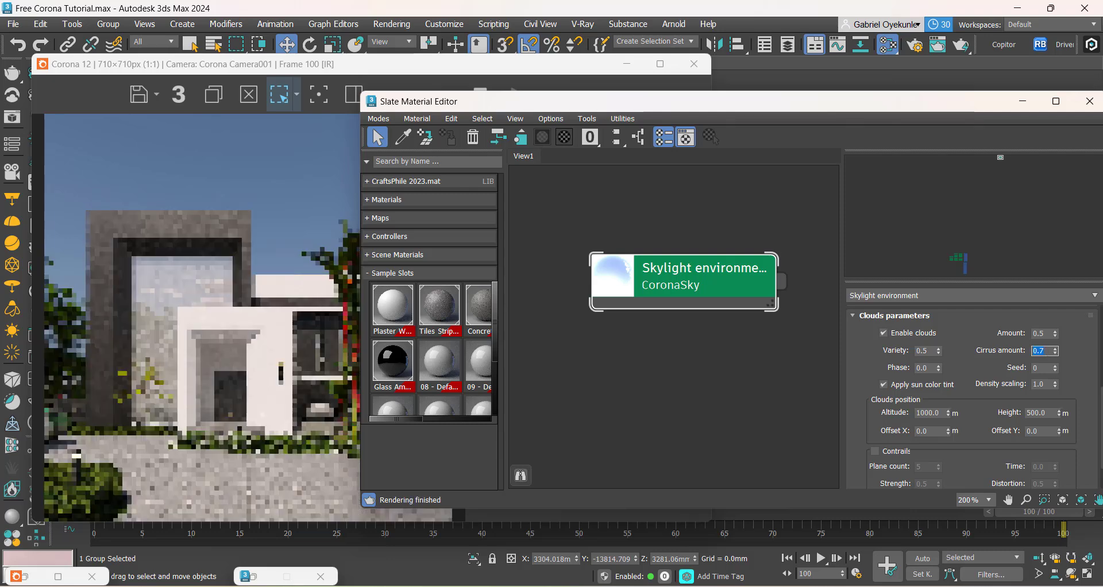
left_click(234, 311)
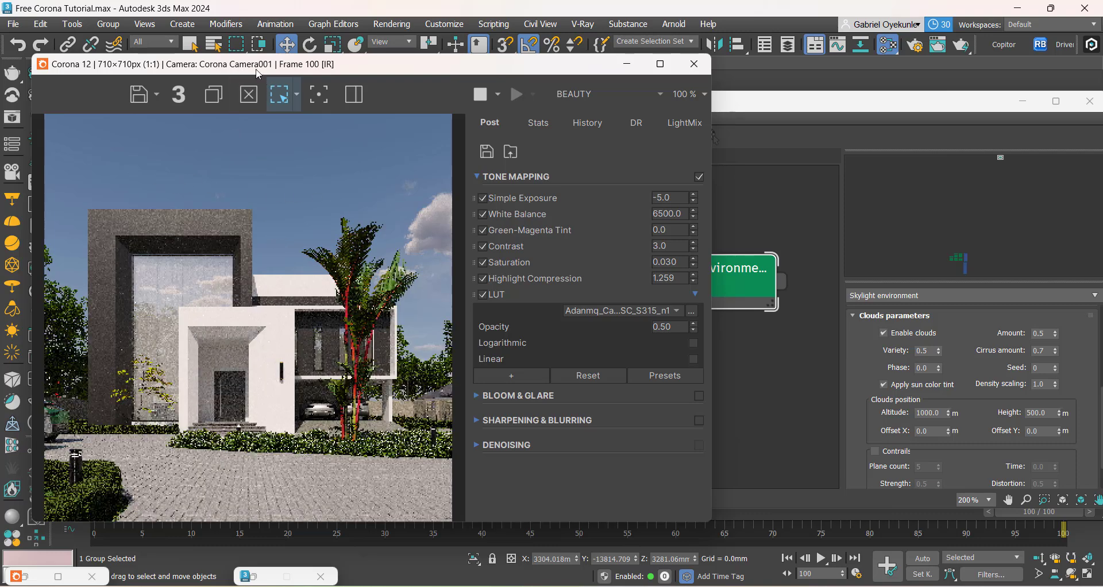
left_click_drag(258, 74, 286, 61)
Step: Try Cirrus amounts of 1.0 and 0.75 for the clouds, comparing the sky in the render
left_click(1037, 349)
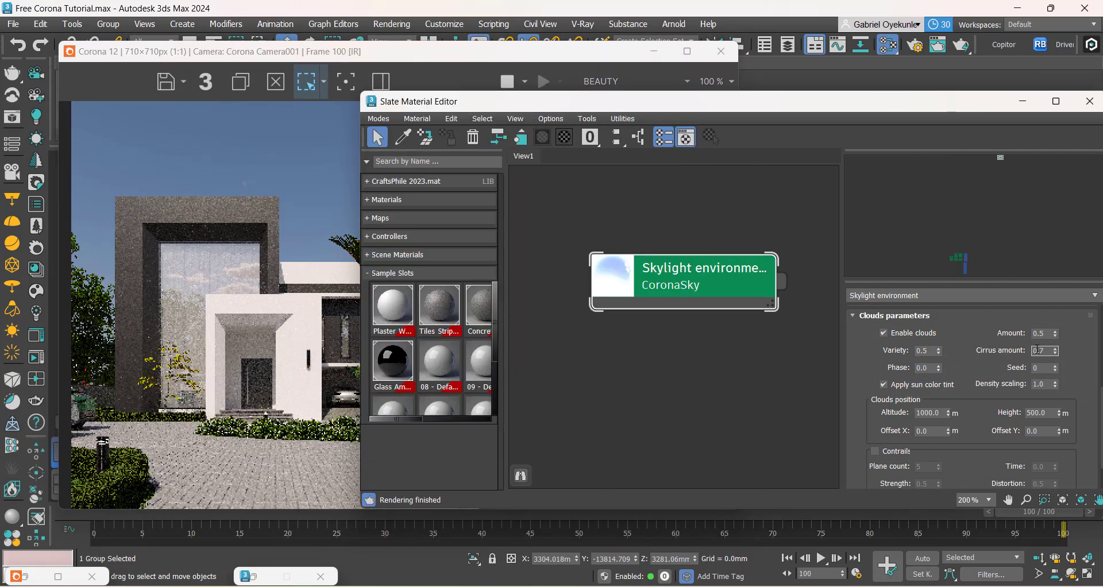
double_click(1037, 349)
left_click(293, 292)
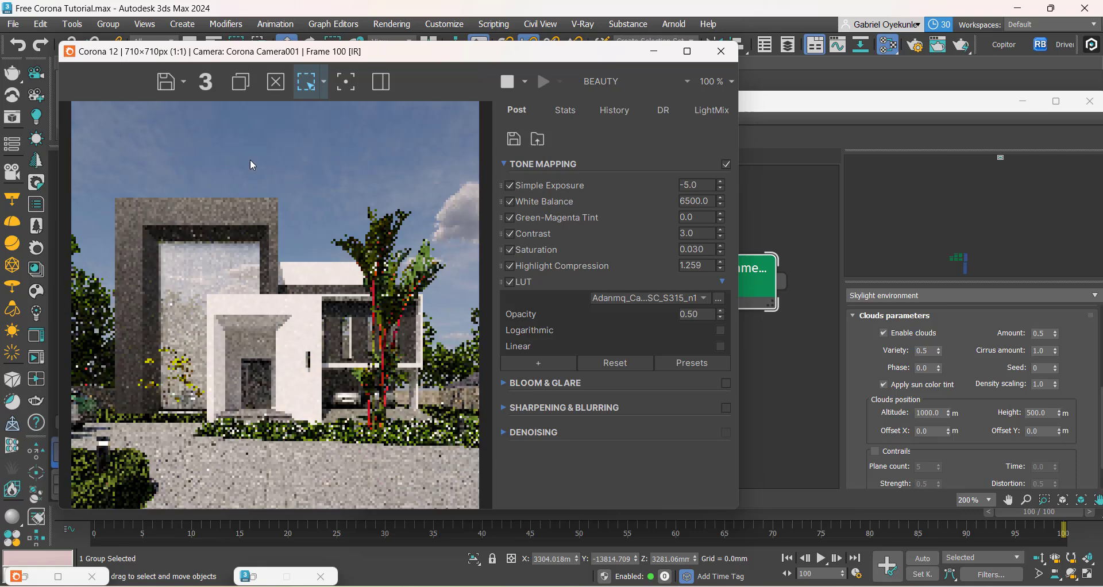
left_click(1041, 350)
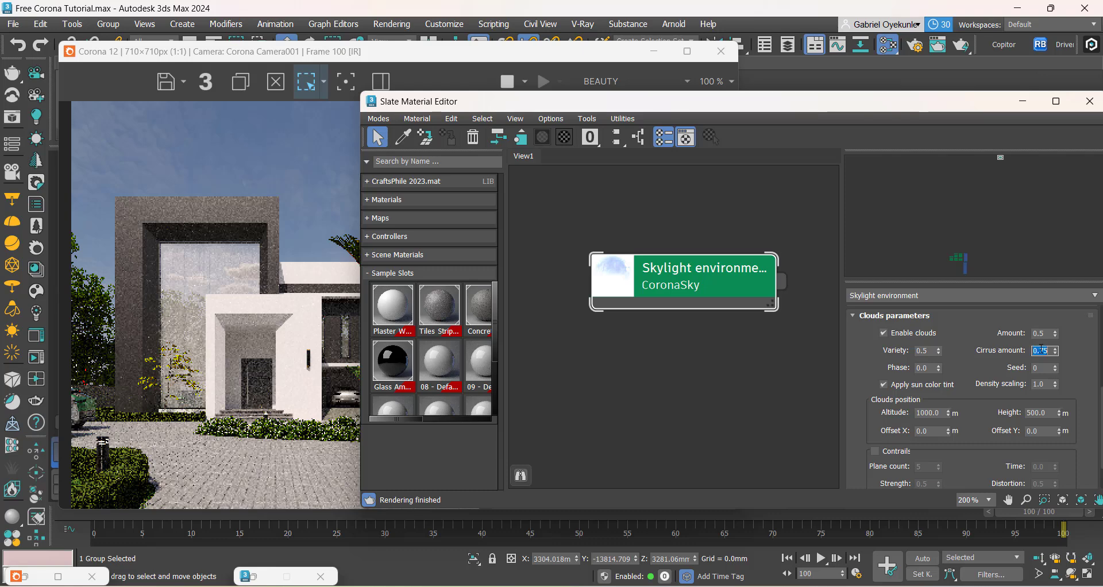
left_click(193, 350)
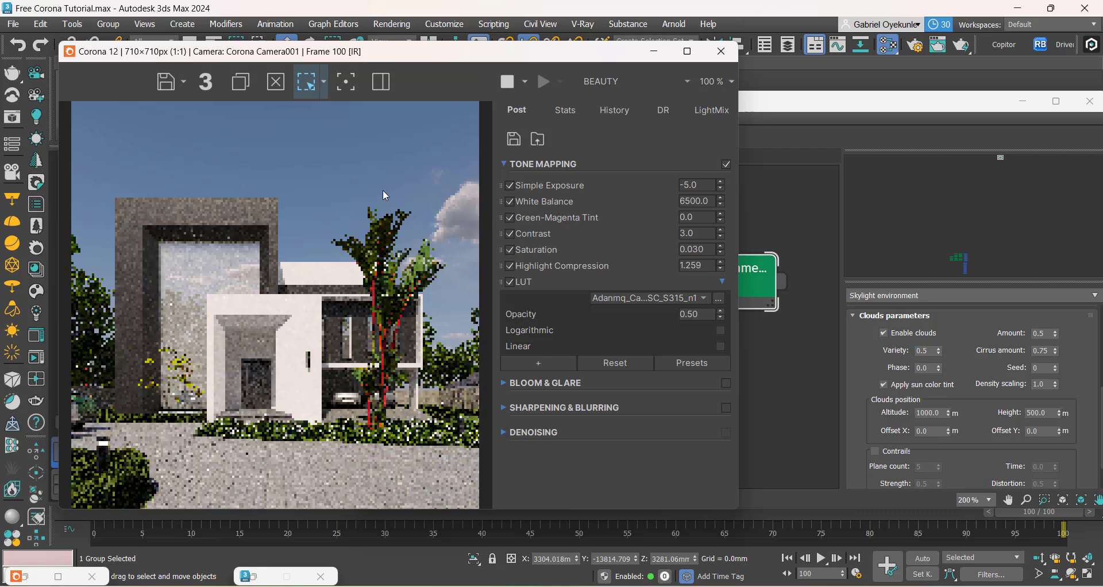
Step: Set the clouds' Cirrus amount to 0.8
left_click(1041, 350)
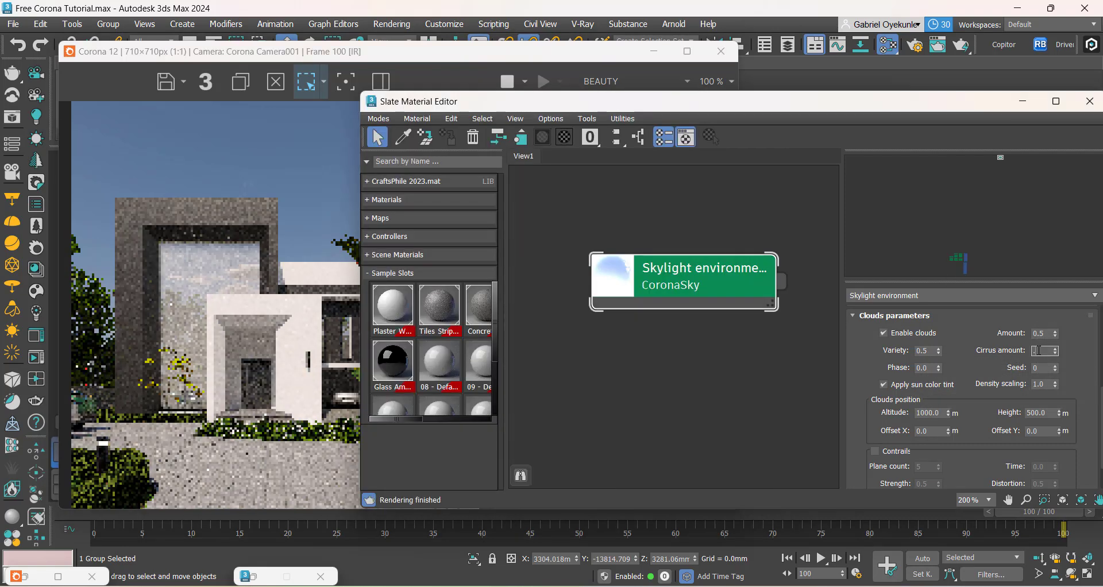
type(".8")
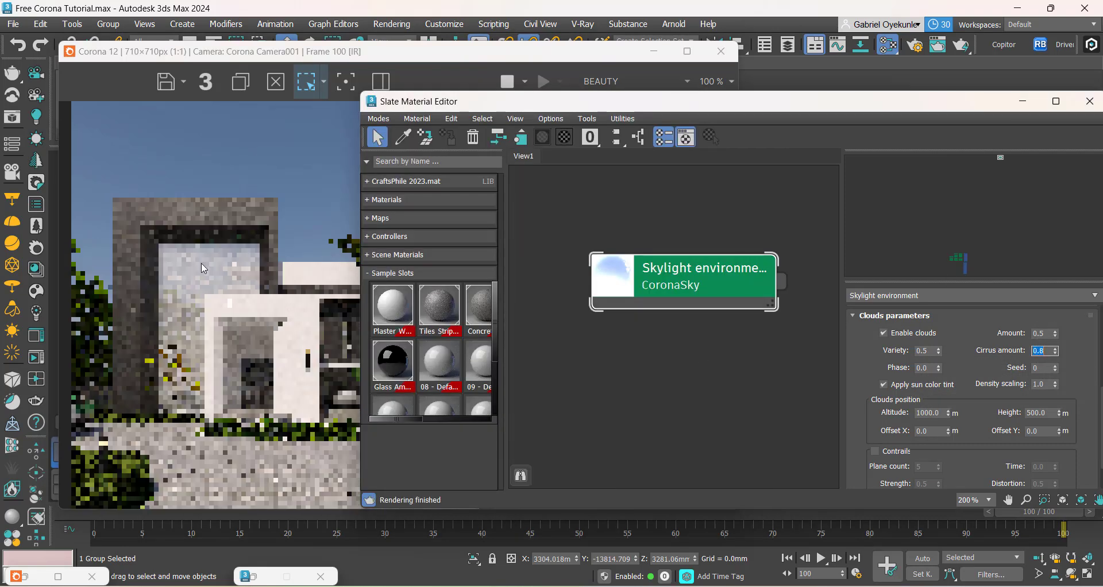
left_click(204, 269)
left_click(888, 362)
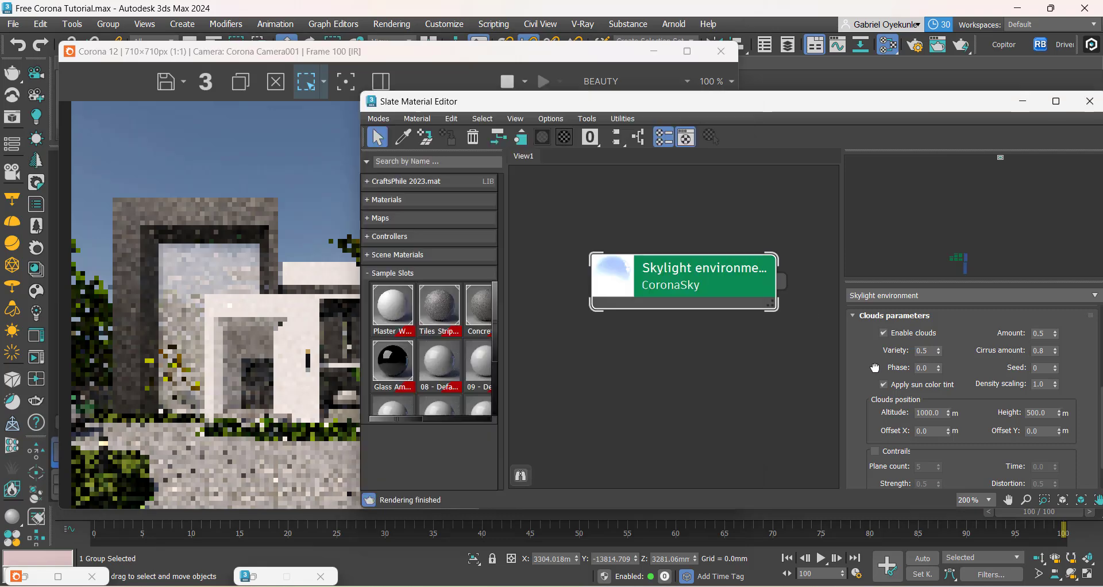
Step: Try a cloud Amount of 0.3, compare it in the render, and set the Amount back to 0.5
left_click(1047, 353)
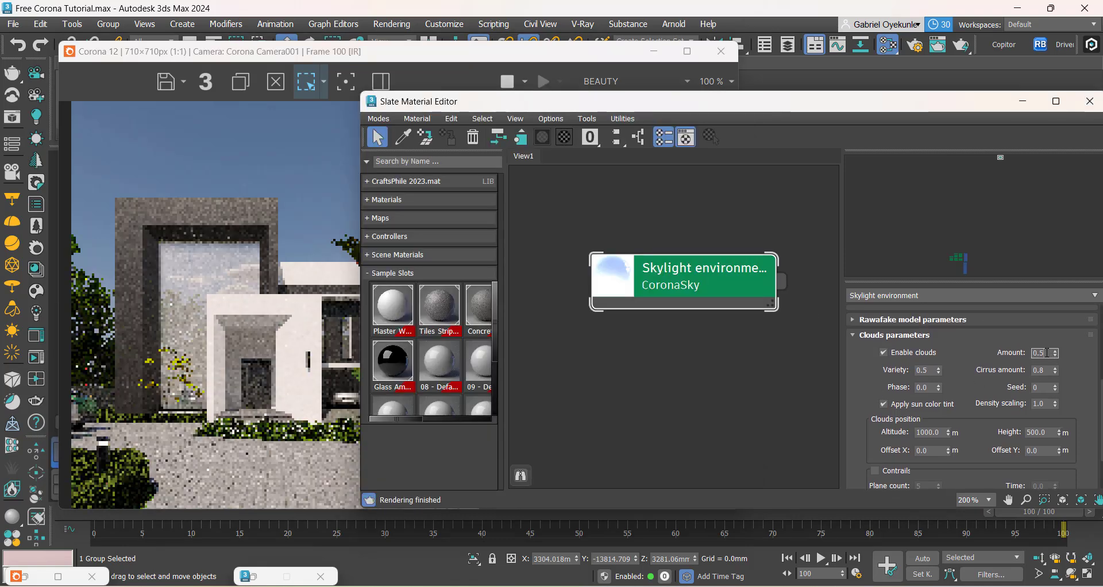
left_click_drag(368, 52, 267, 56)
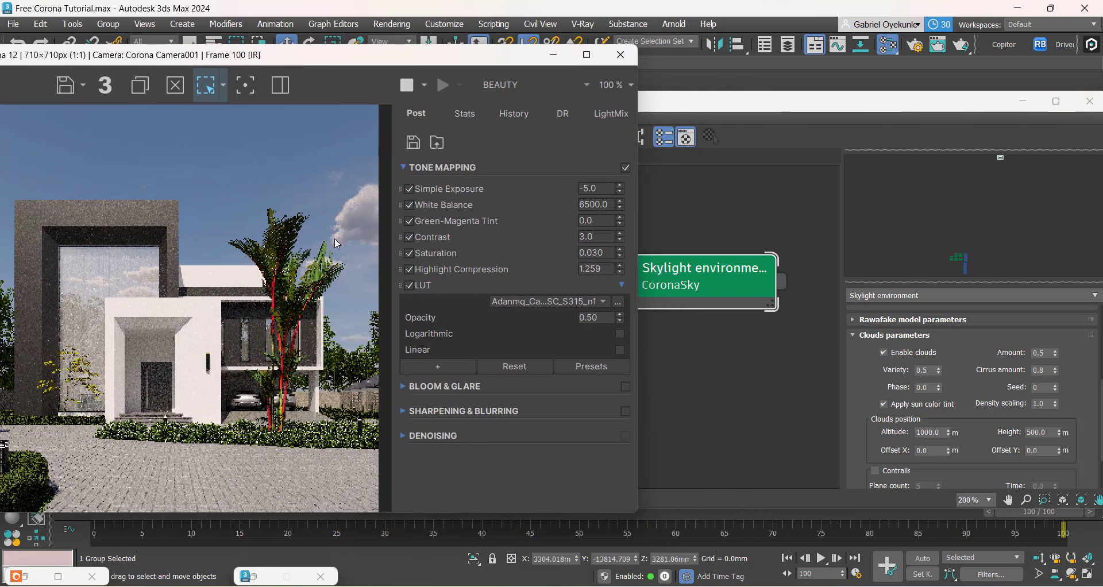
left_click(1056, 362)
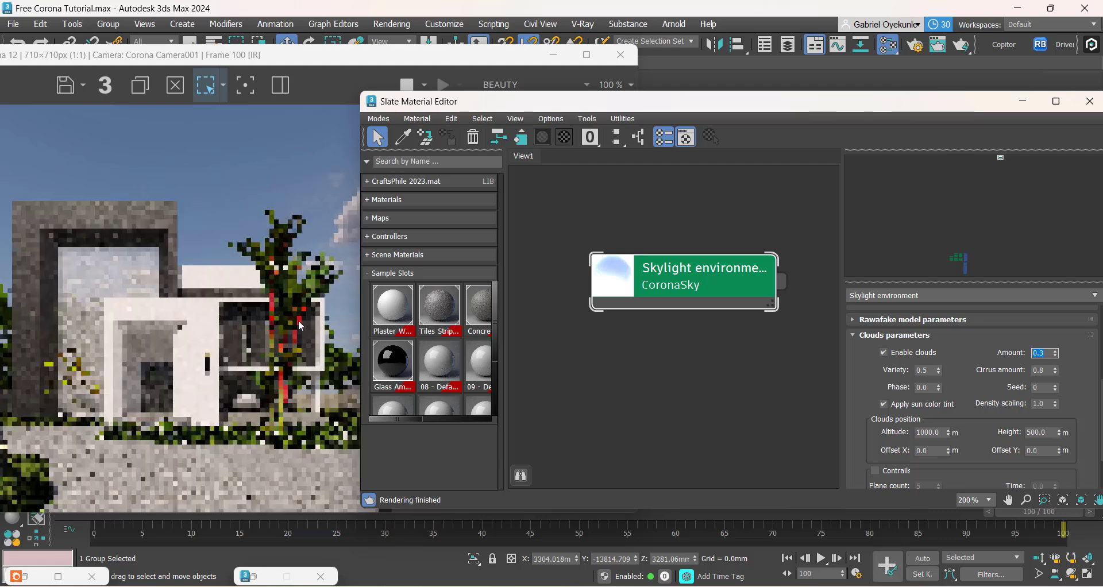
left_click(239, 316)
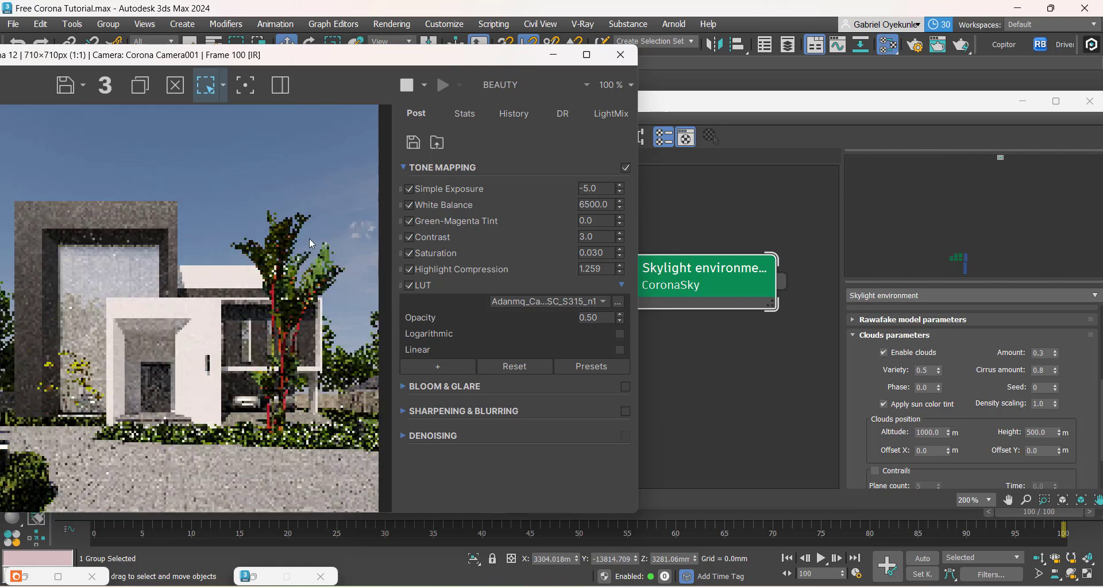
left_click_drag(248, 56, 306, 47)
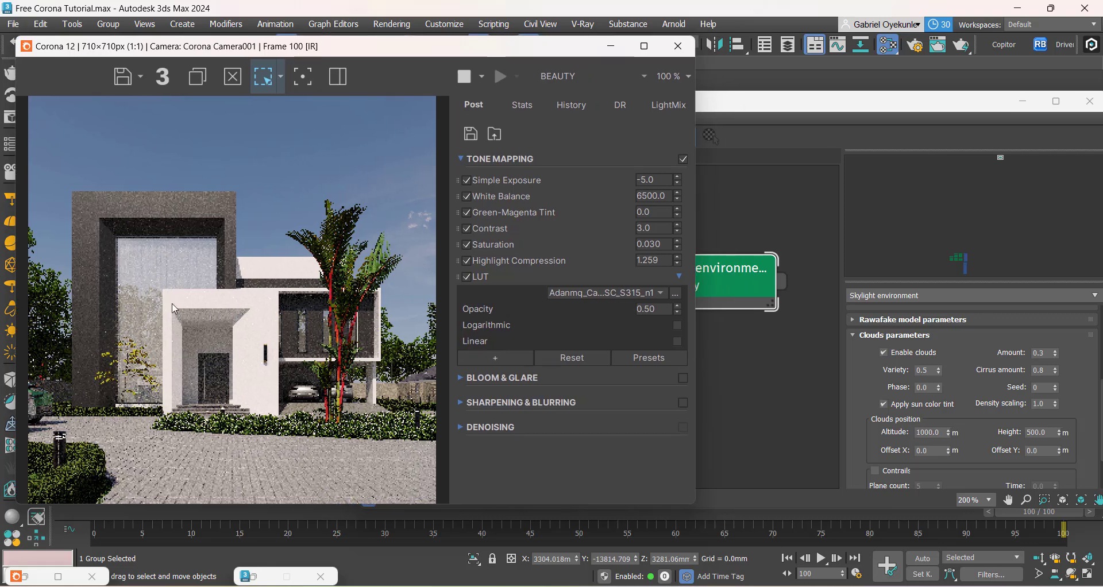
left_click(1049, 352)
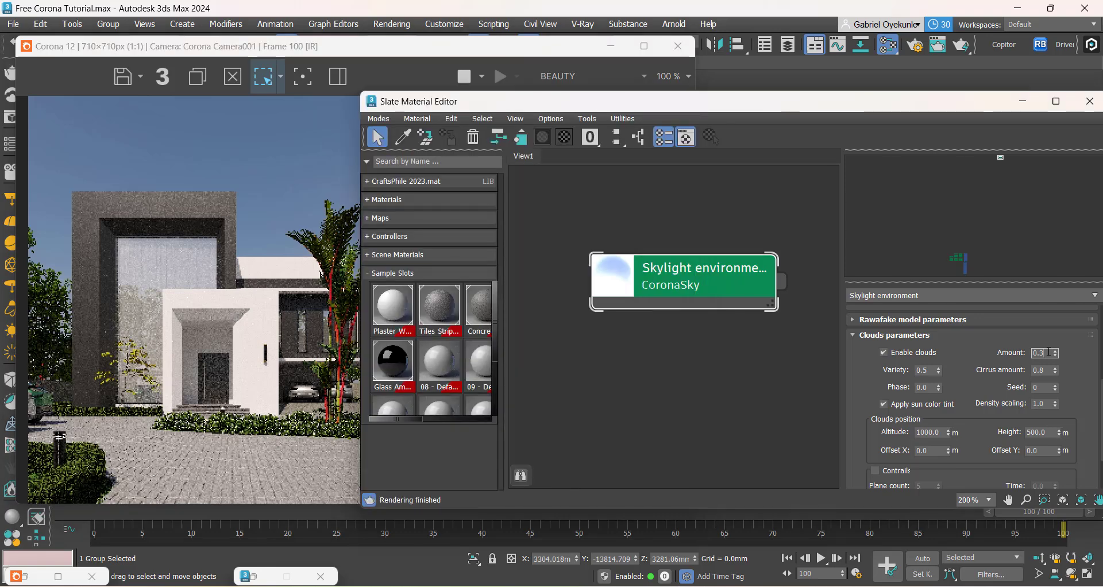
key("BackSpace")
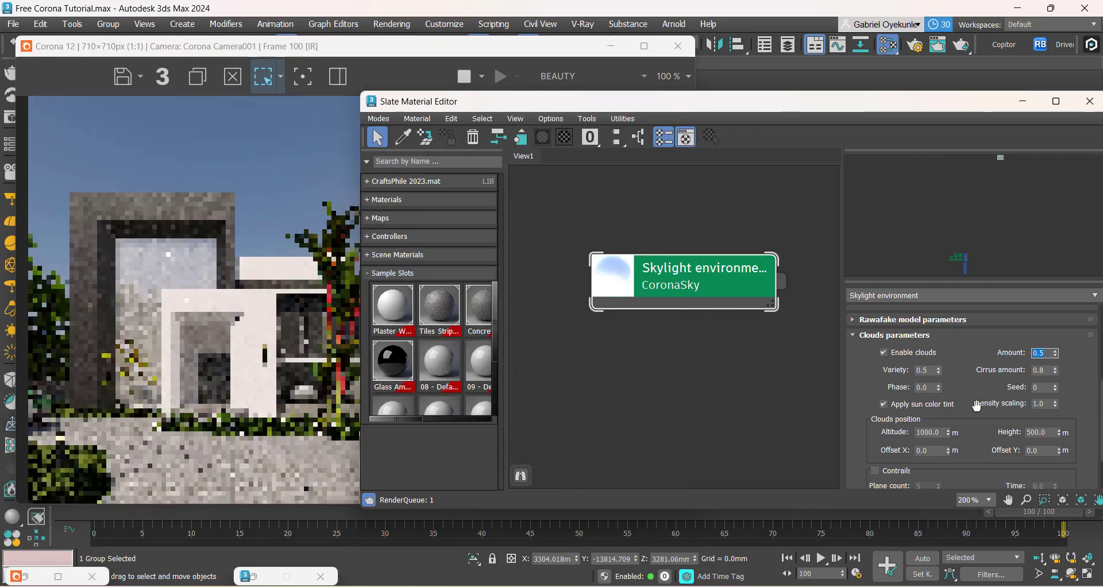
Step: Set the clouds' Offset X to 1000 m and check their position in the render
left_click_drag(869, 387, 875, 358)
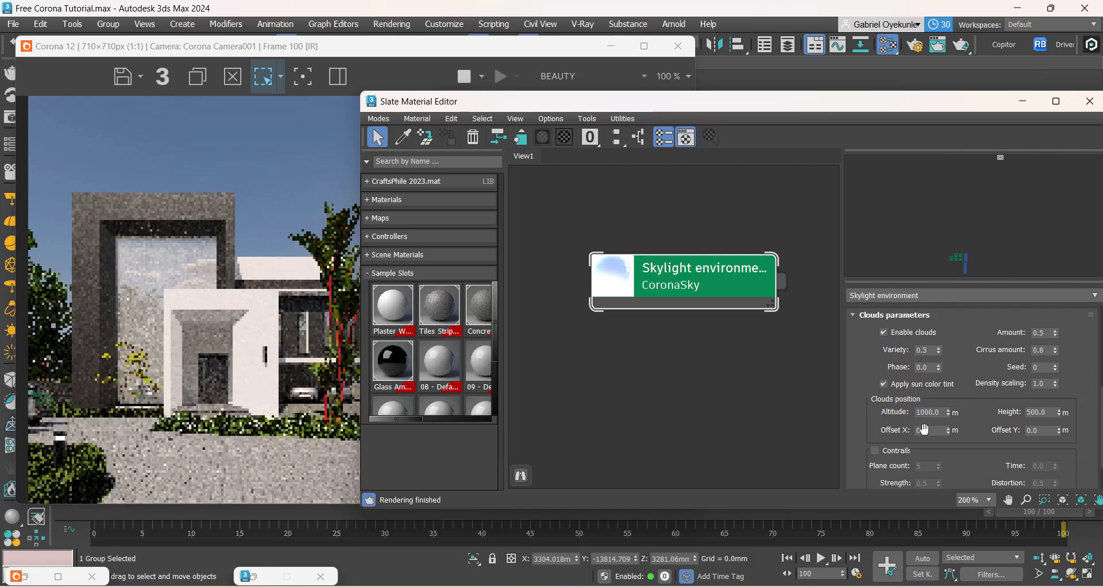
left_click_drag(977, 424, 975, 418)
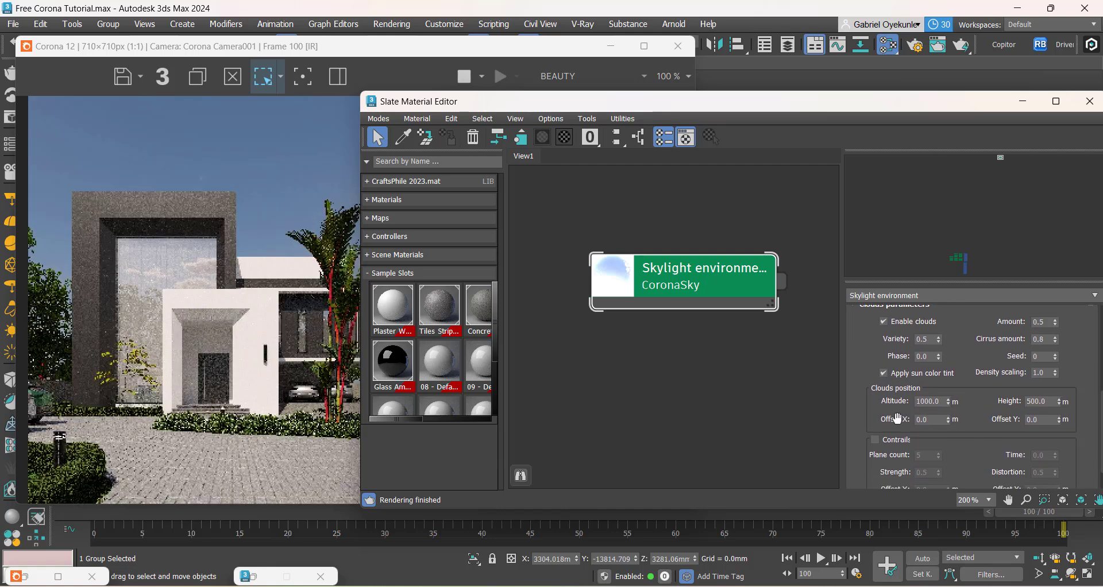
left_click_drag(890, 425, 890, 415)
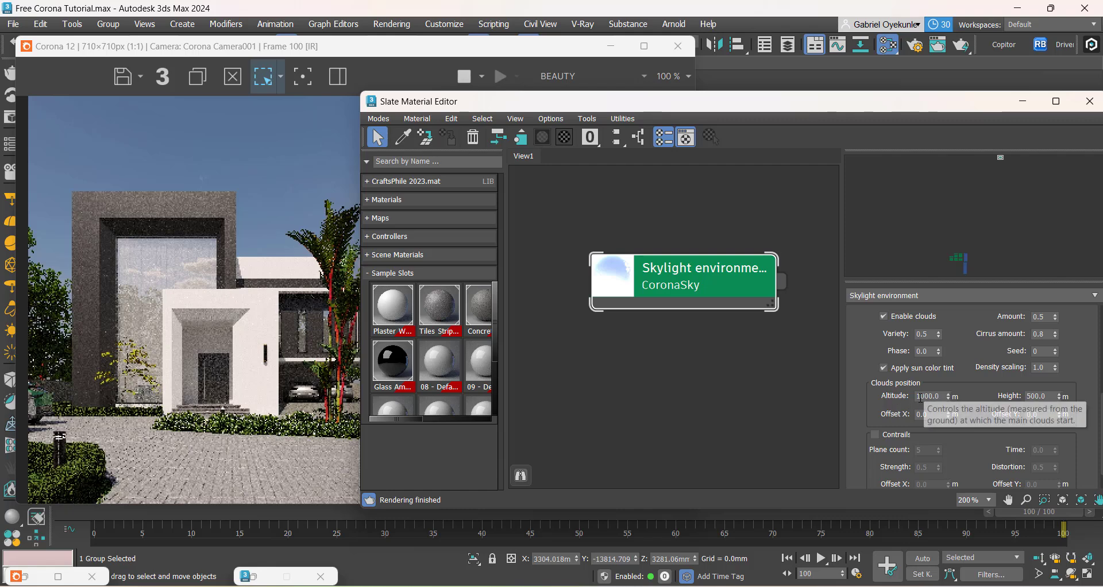
left_click_drag(922, 396, 879, 397)
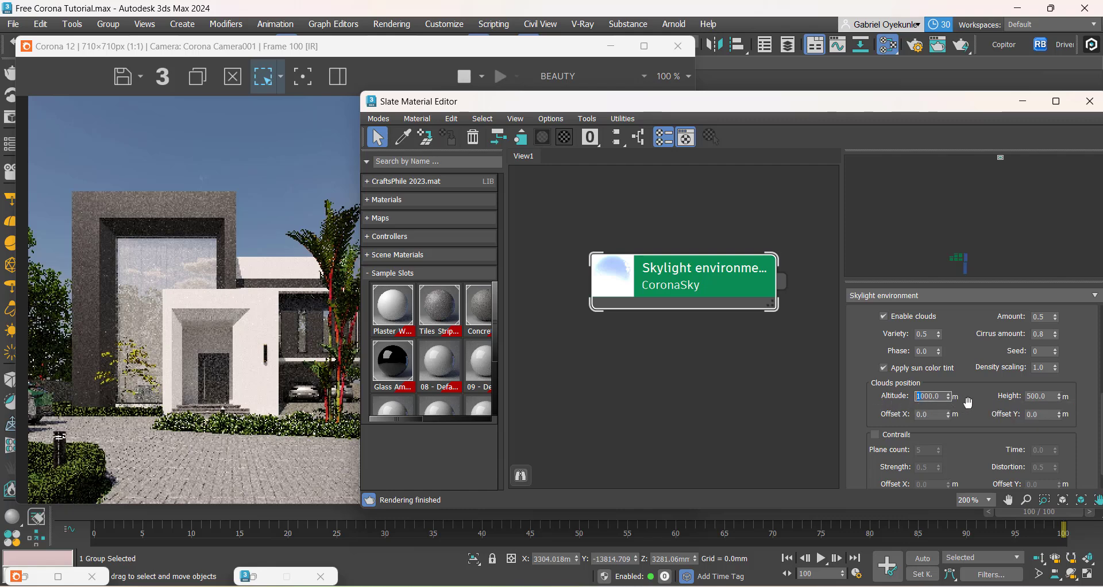
double_click(1033, 397)
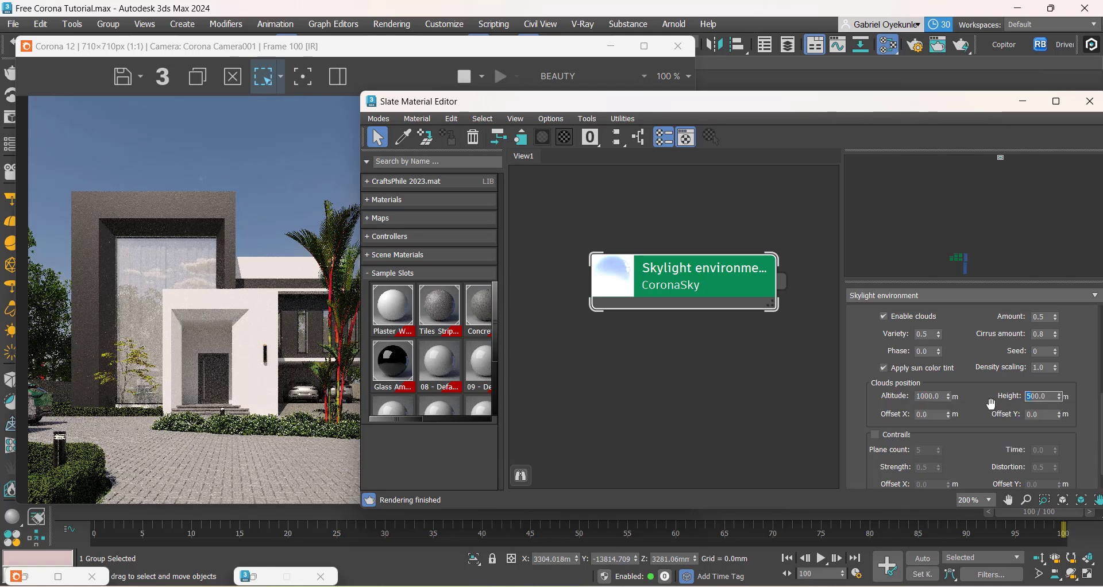
left_click_drag(967, 428, 954, 387)
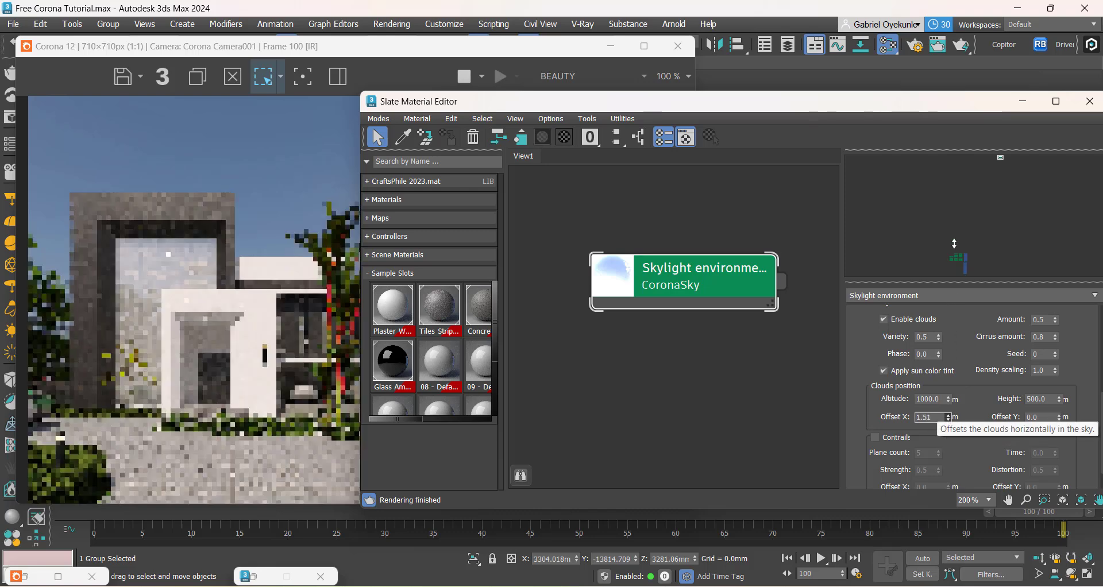
double_click(927, 419)
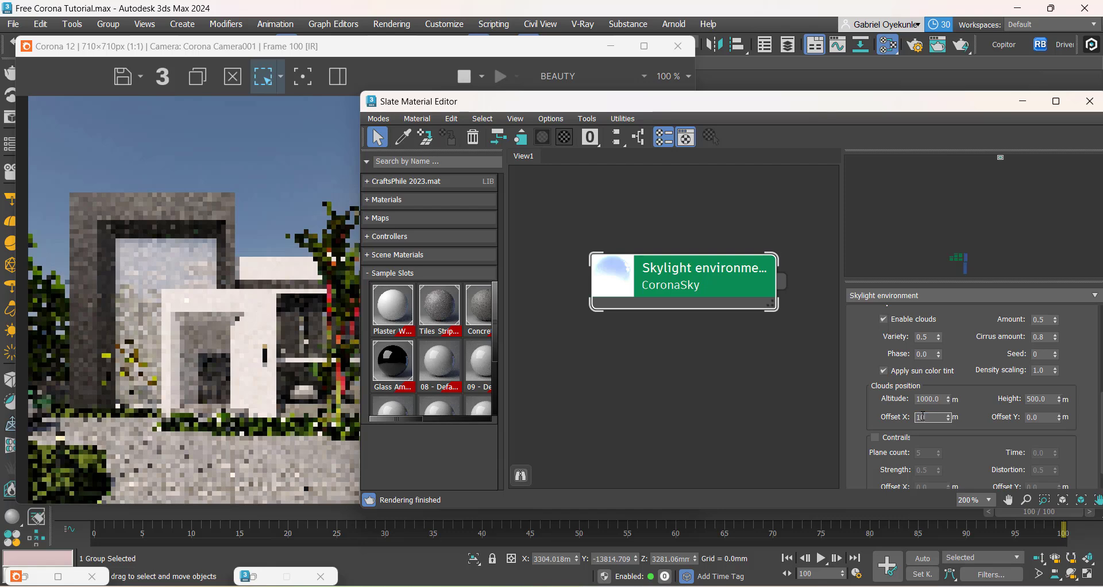
type("1000")
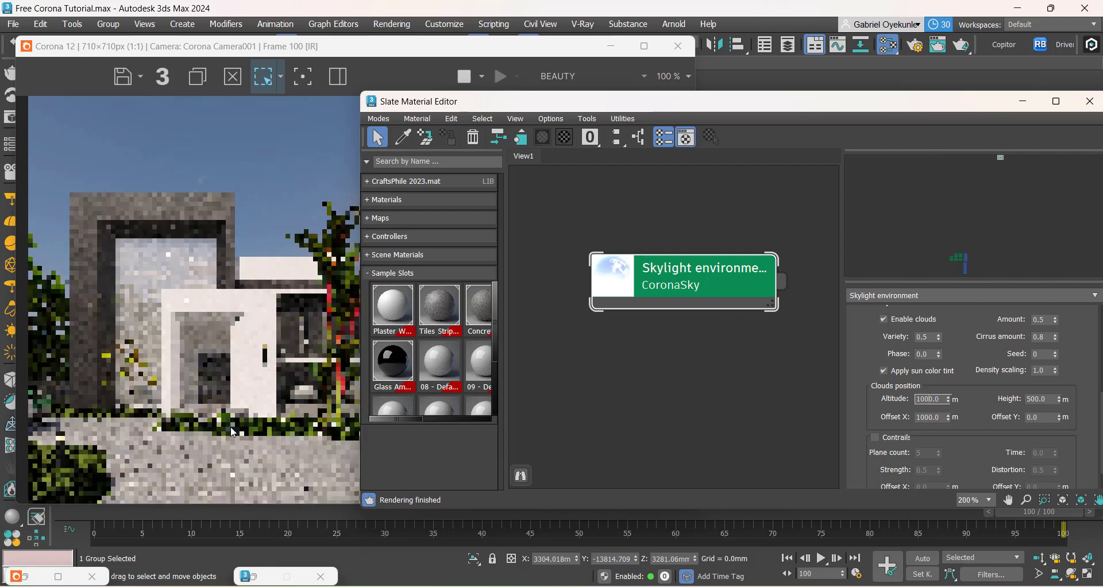
left_click(216, 398)
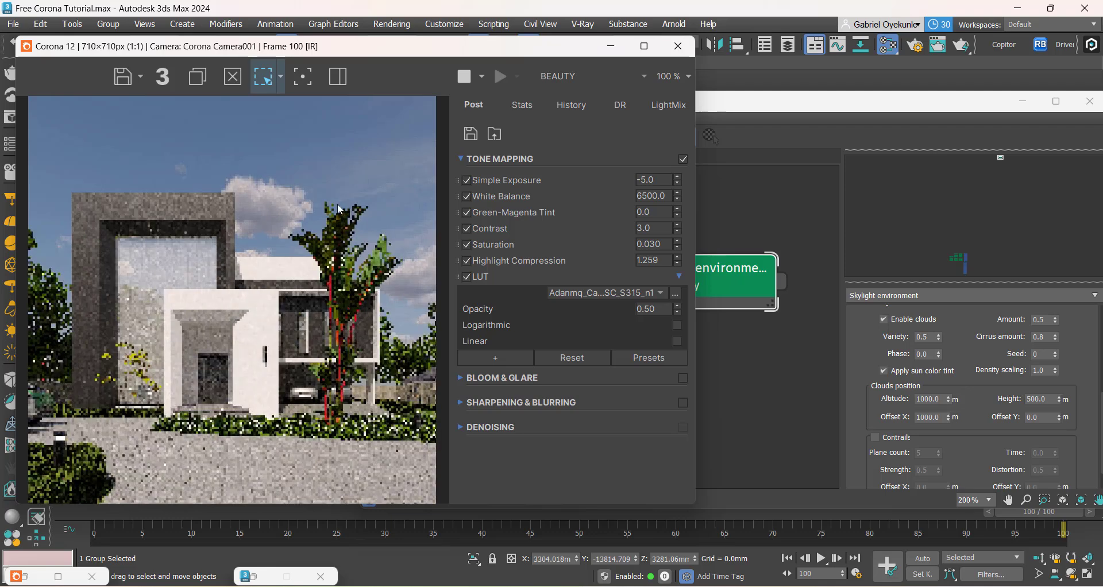
Step: Set the clouds' Offset Y to 1000 m and check the sky in the render
left_click(1047, 417)
type("100")
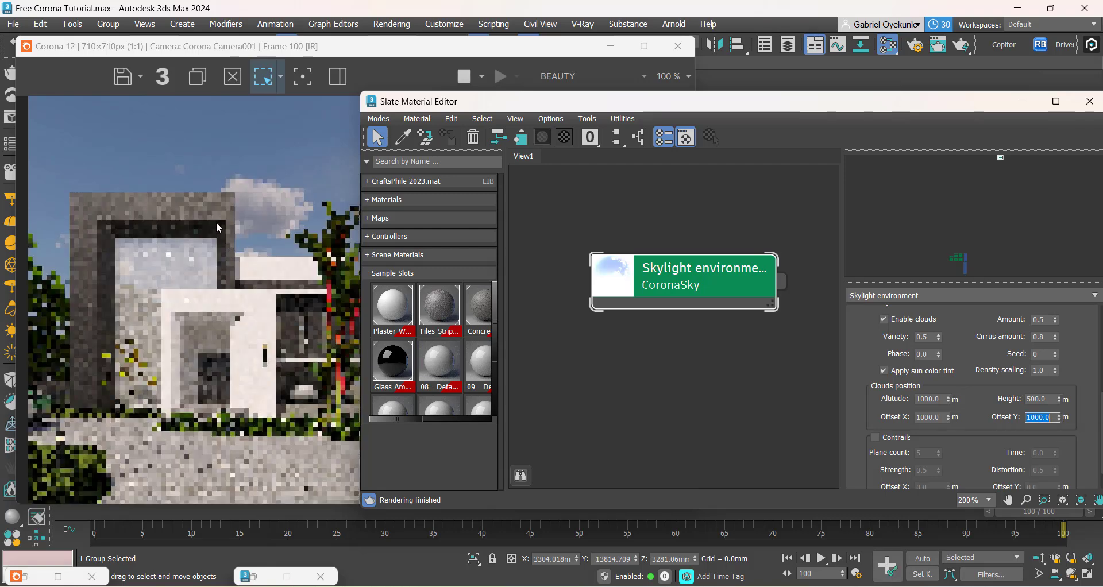
left_click(268, 216)
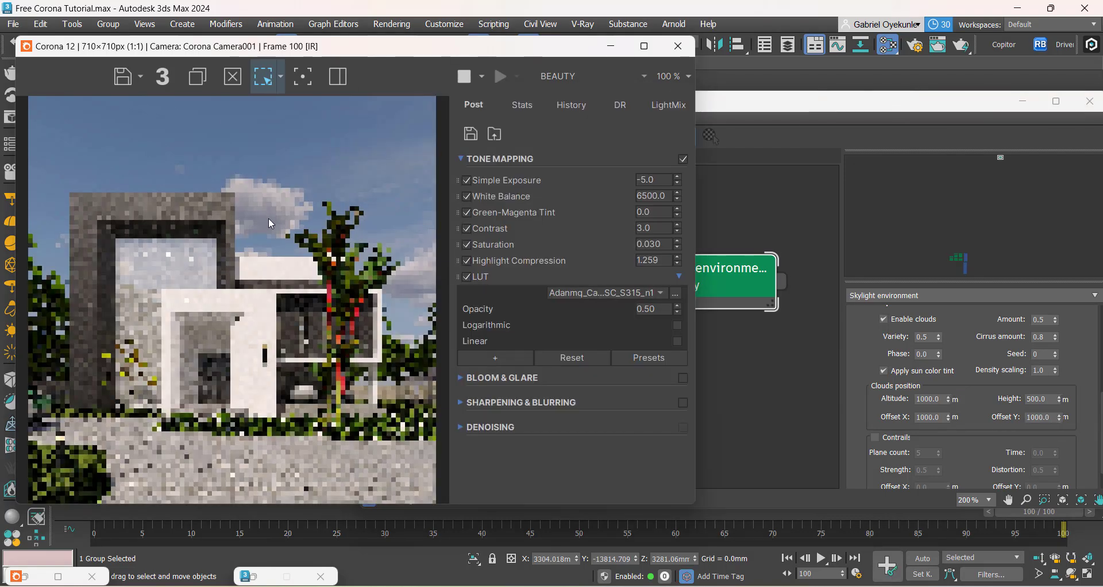
Step: Change the clouds' Offset Y to -1000 m and review the cloud placement in the render
left_click(1028, 418)
type("-")
key("Return")
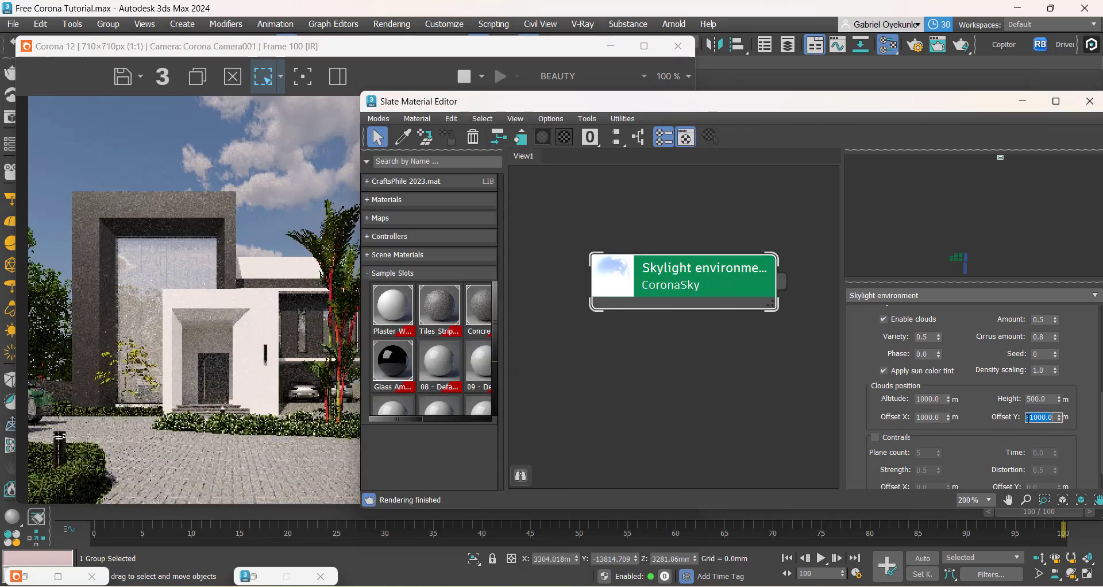
left_click(294, 304)
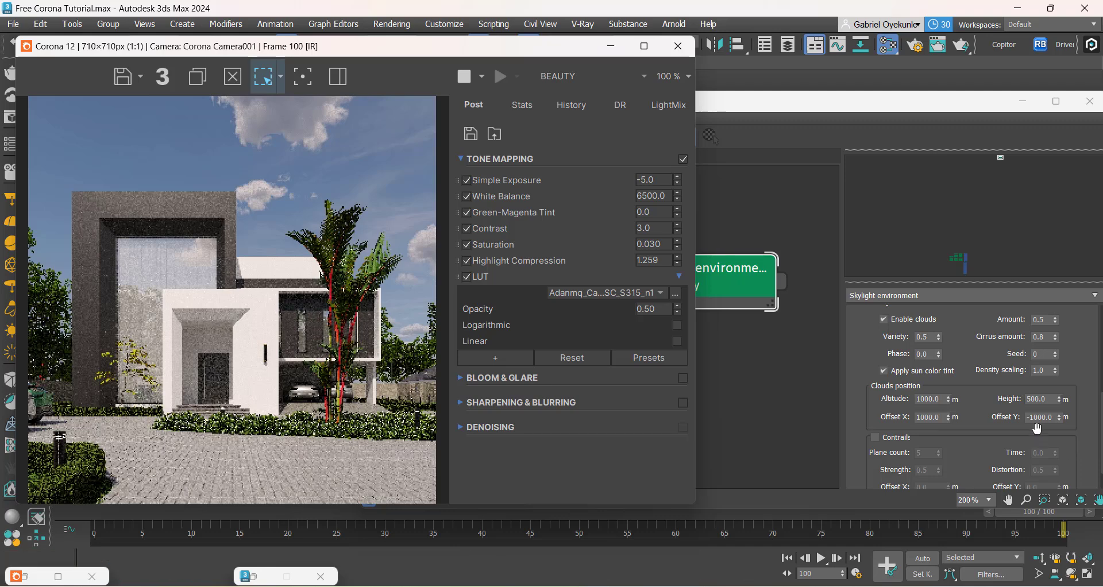
Step: Reset the clouds' Offset Y to 0
left_click(1039, 417)
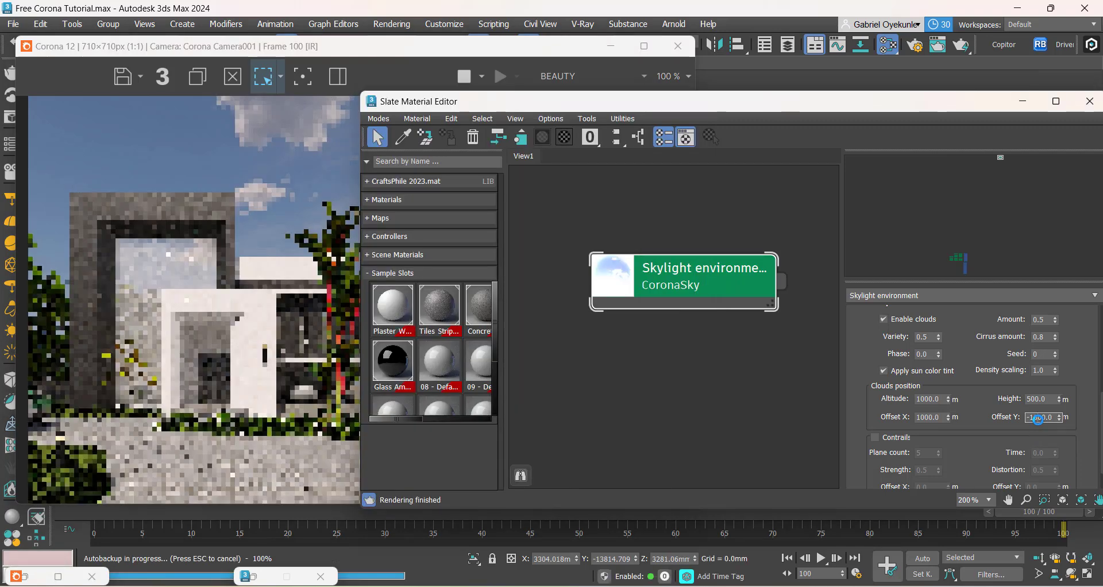
double_click(1037, 417)
type("0")
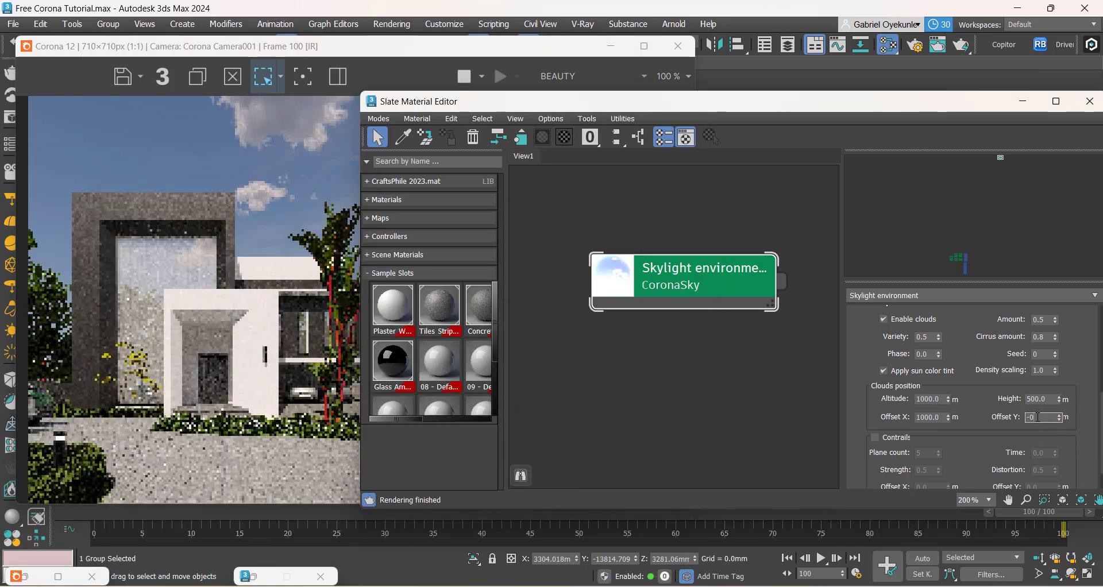
key("Return")
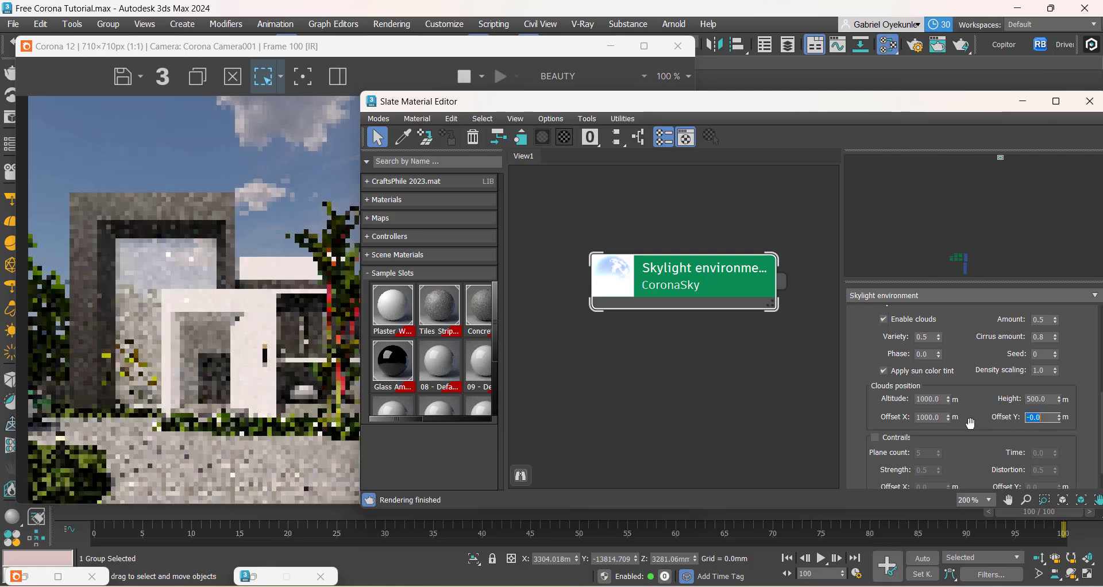
Step: Try the clouds' Offset X at 500 m and check the cloud position in the render
double_click(930, 418)
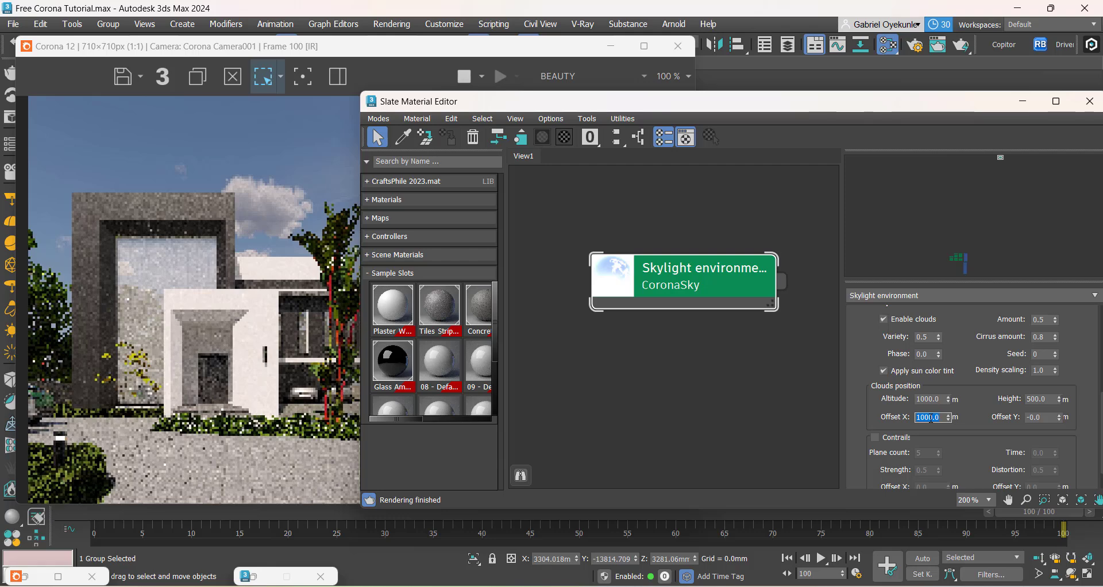
type("500")
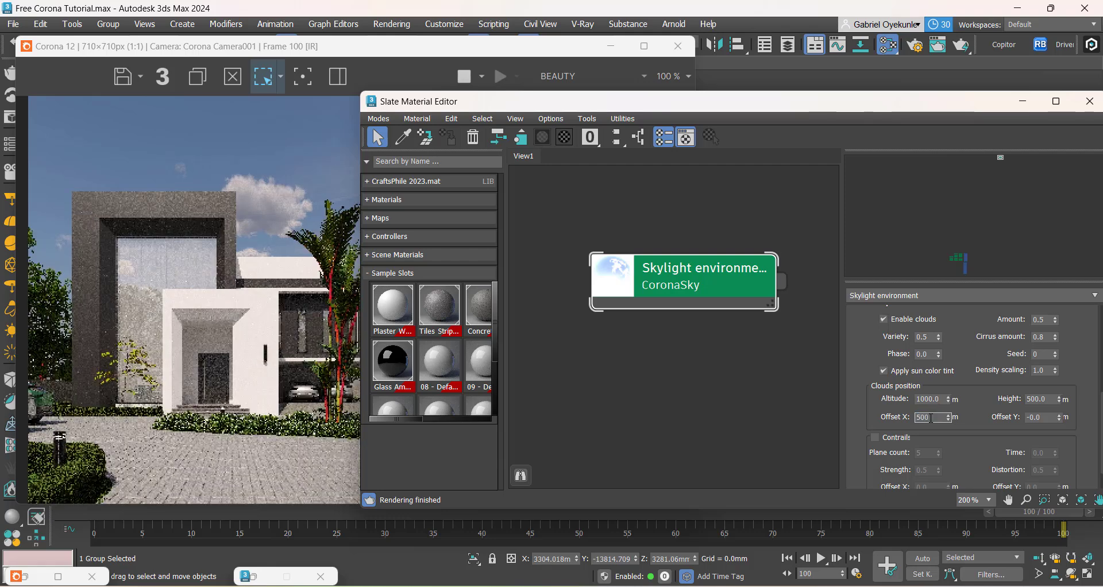
left_click(183, 347)
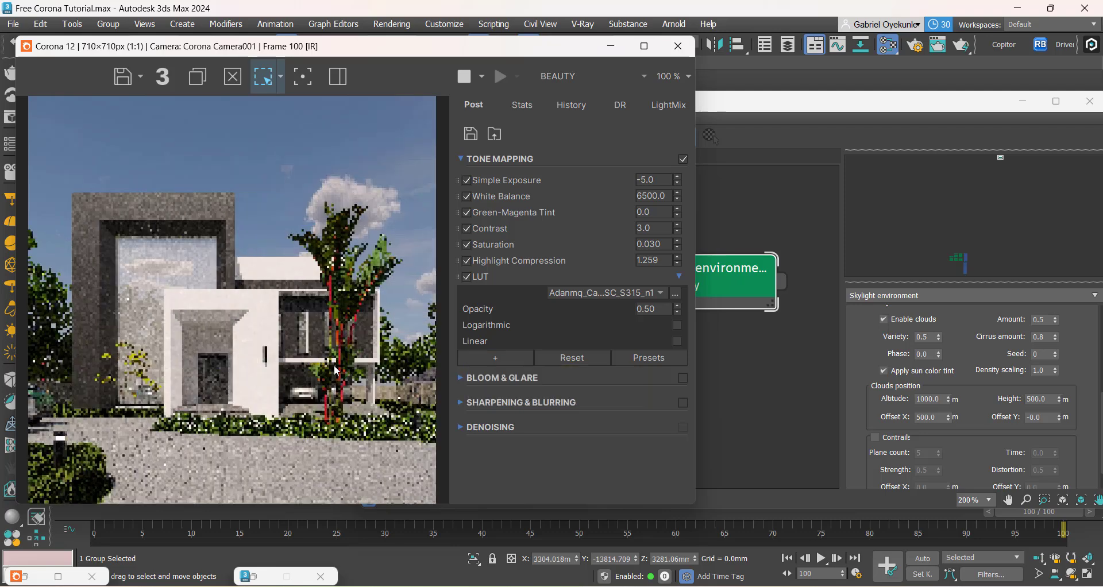
Step: Try the clouds' Offset X at -100 m and review the sky in the render
left_click(935, 420)
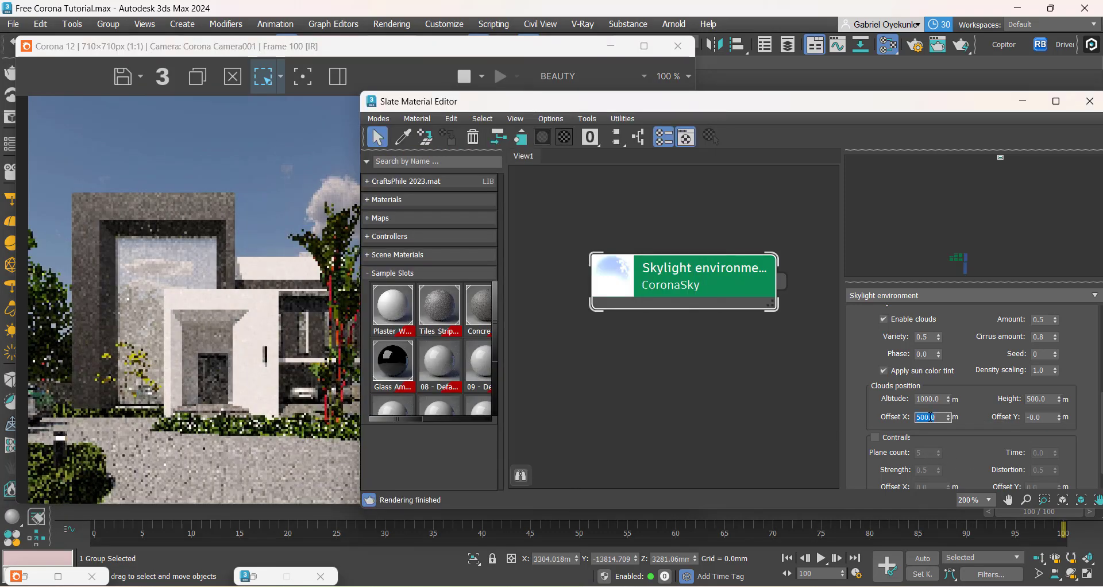
key("BackSpace")
type("00")
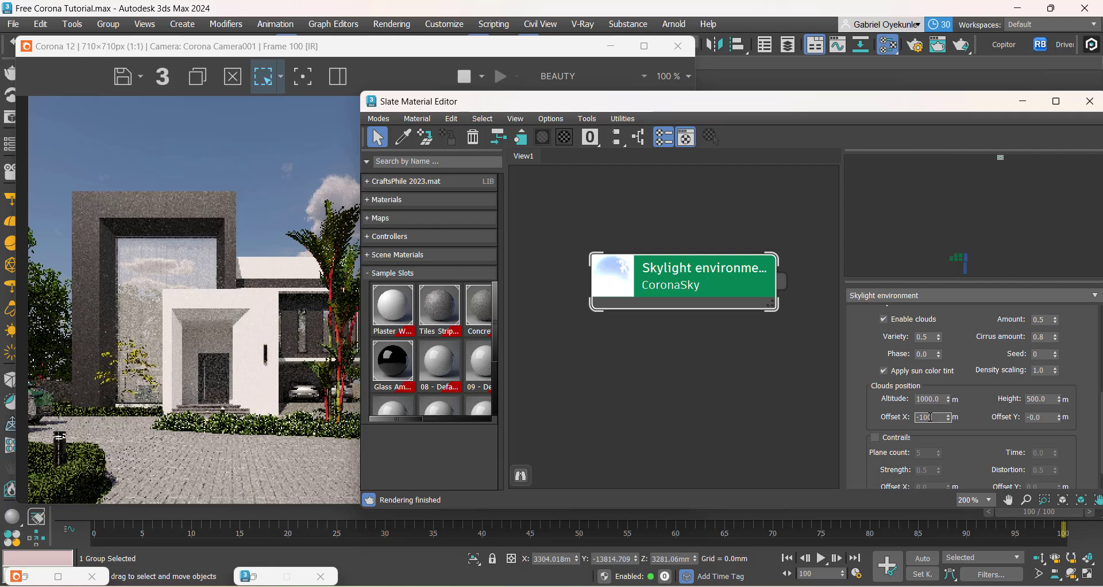
left_click(137, 346)
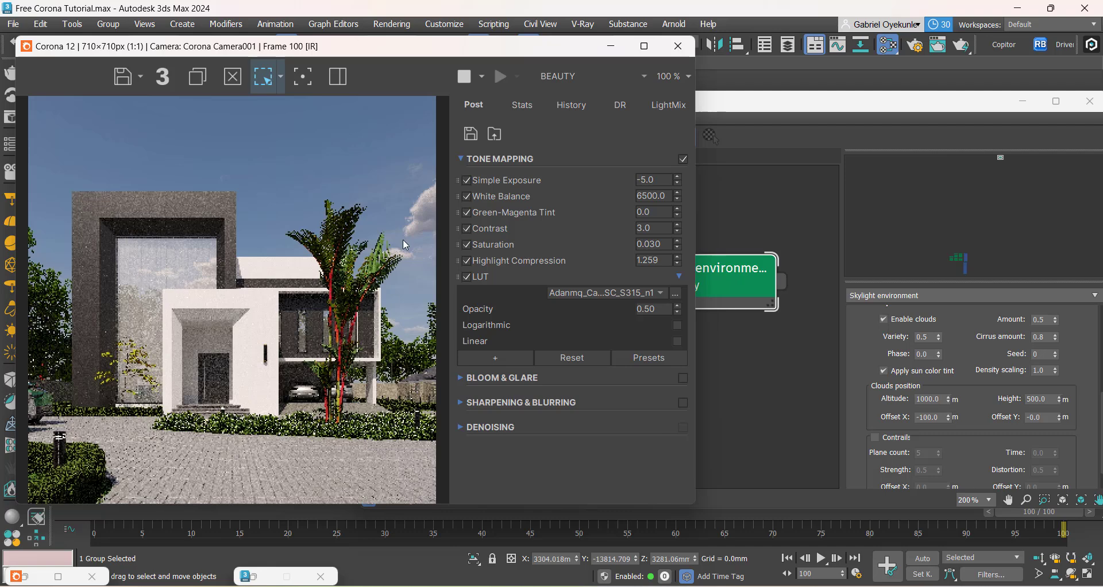
Step: Try the clouds' Offset X at -200 m and -300 m, checking the render after each change
left_click(926, 419)
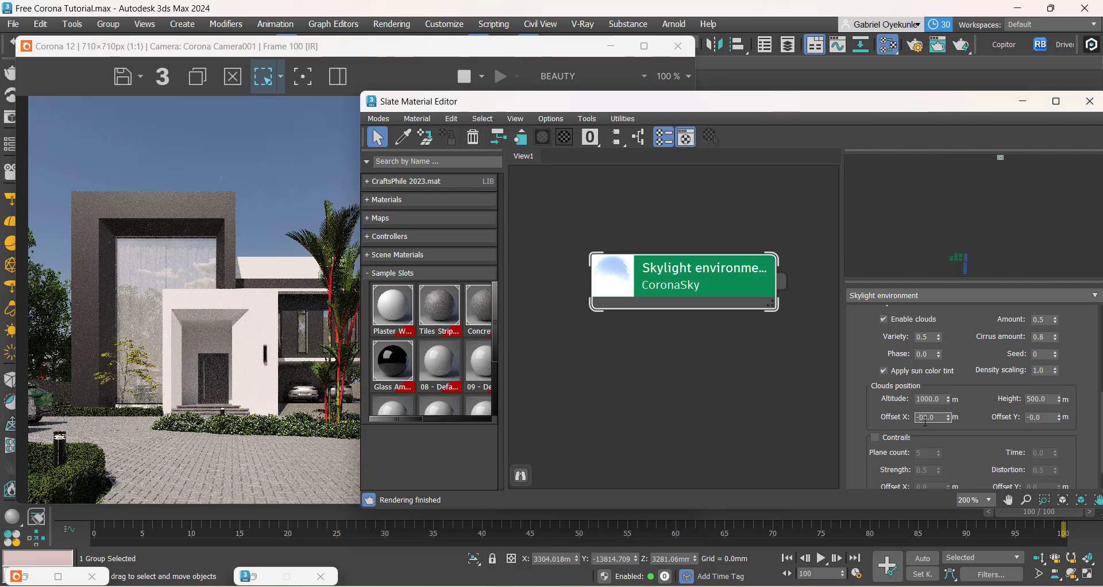
left_click(272, 366)
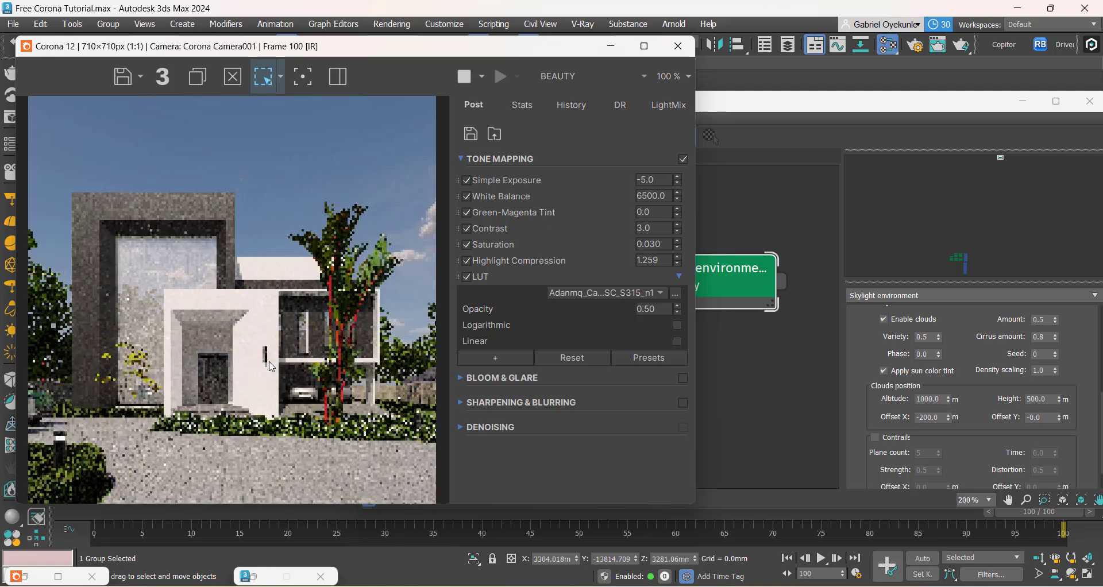
left_click(922, 418)
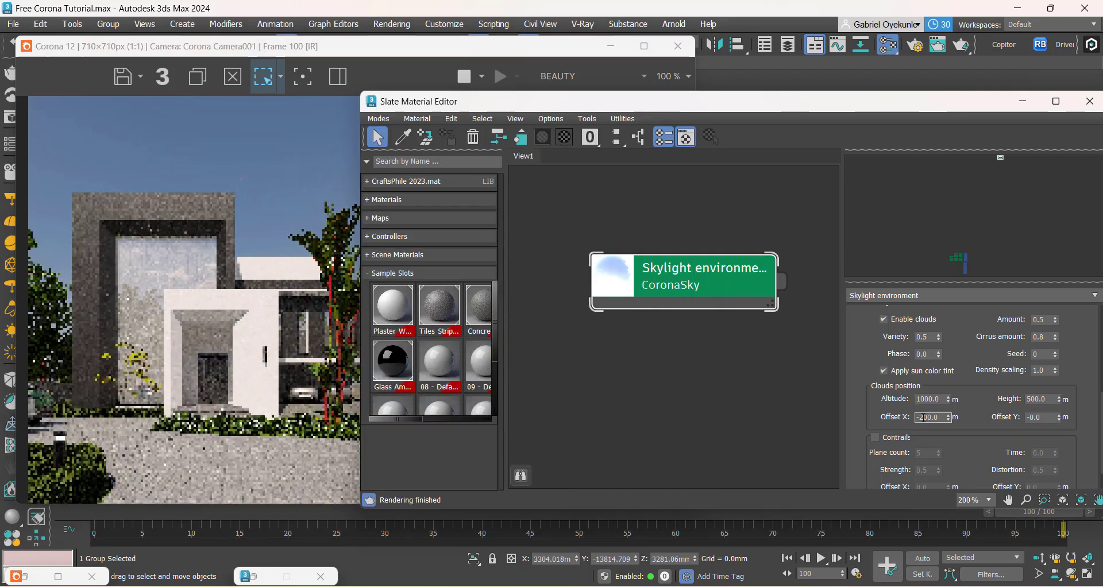
key("BackSpace")
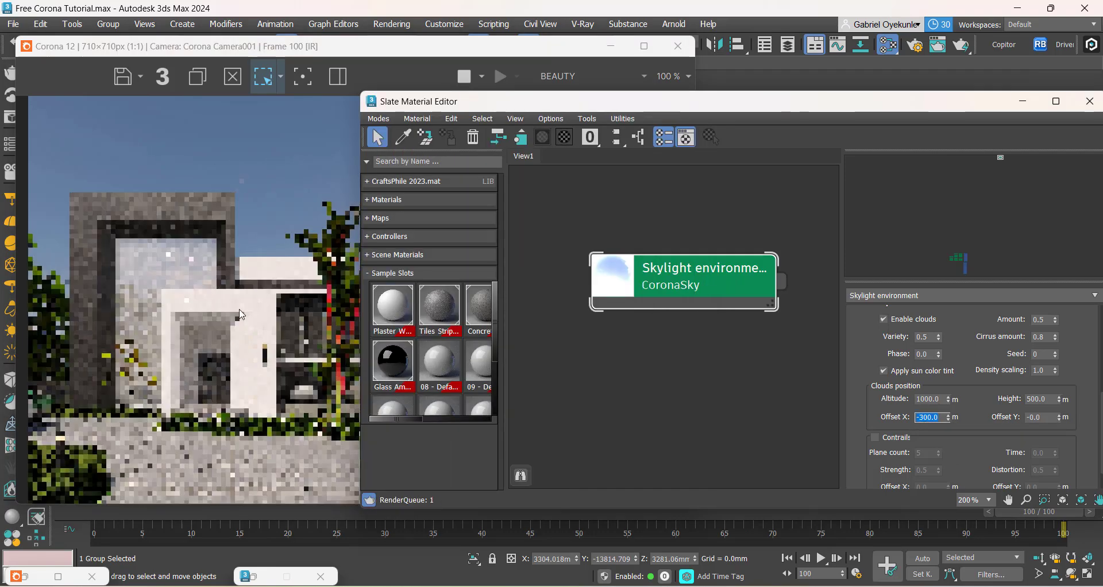
left_click(222, 306)
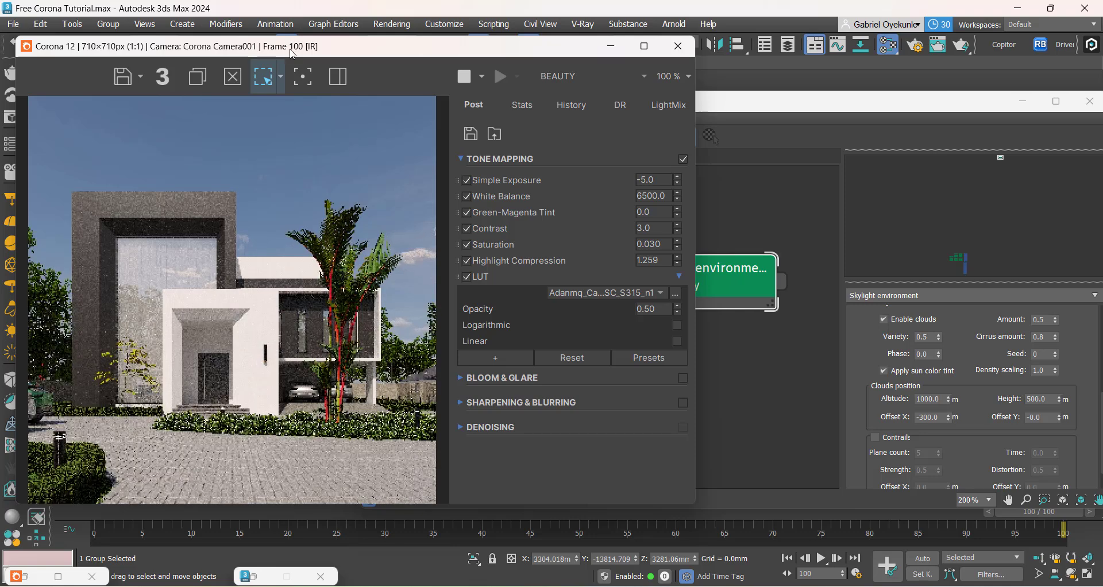
Step: Set the clouds' Offset X to -400 m and inspect the sky and entrance in the updated render
left_click_drag(290, 46, 364, 53)
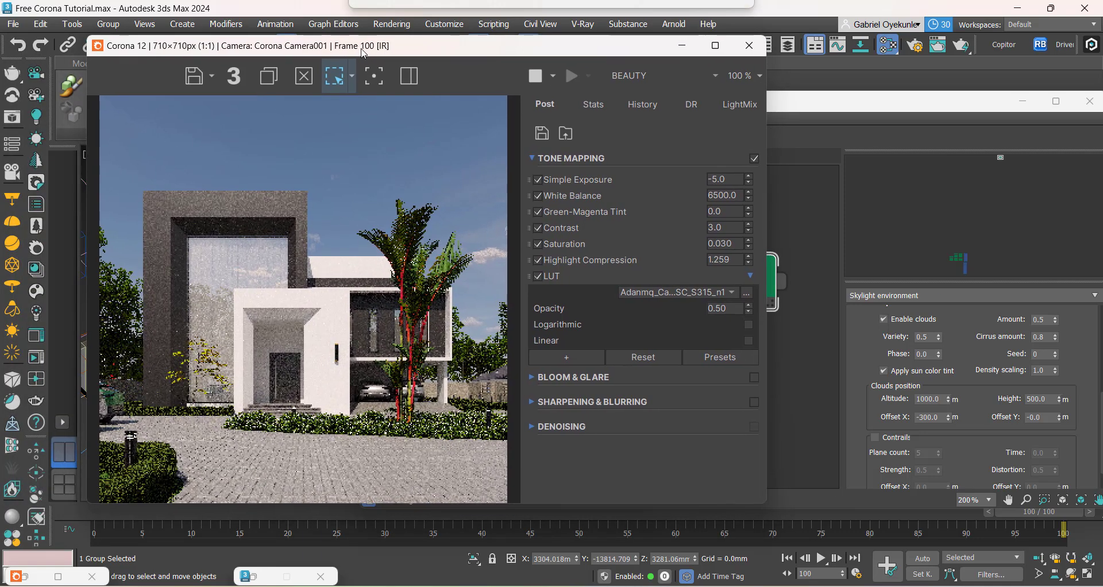
left_click(925, 418)
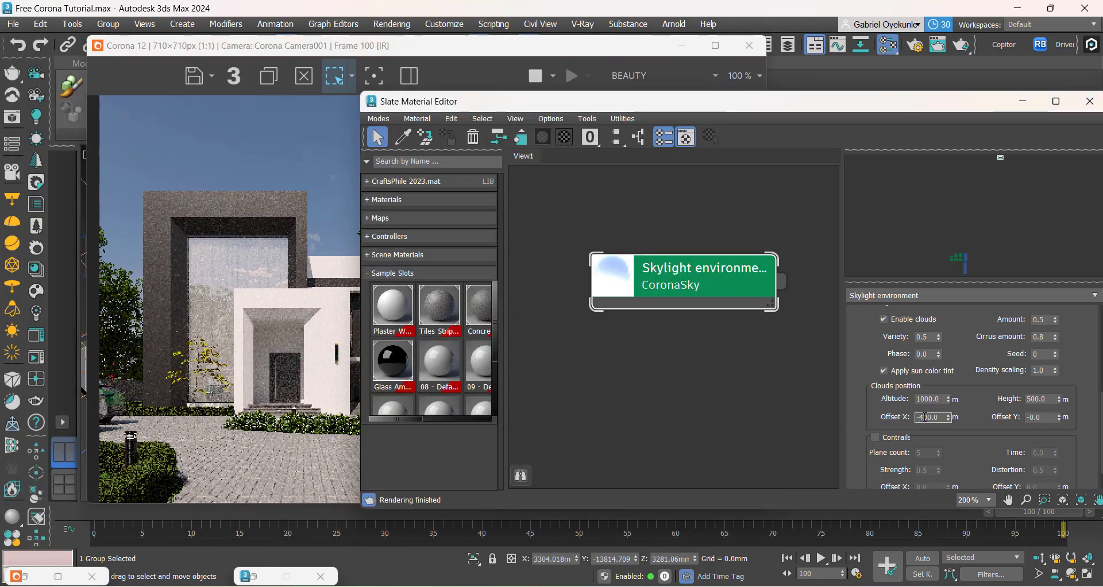
left_click(110, 289)
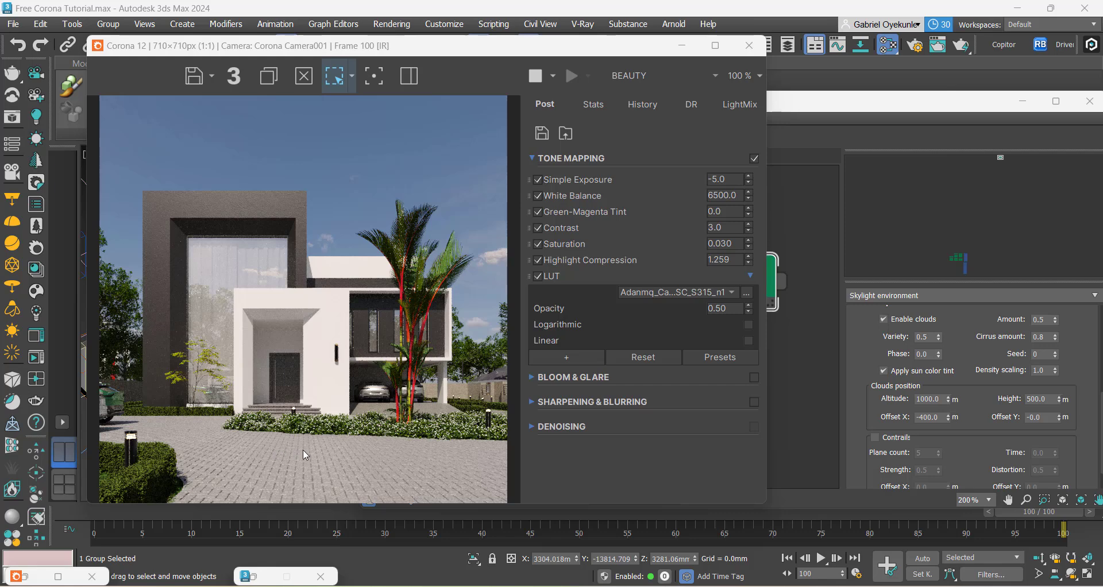
scroll(264, 448, "up", 2)
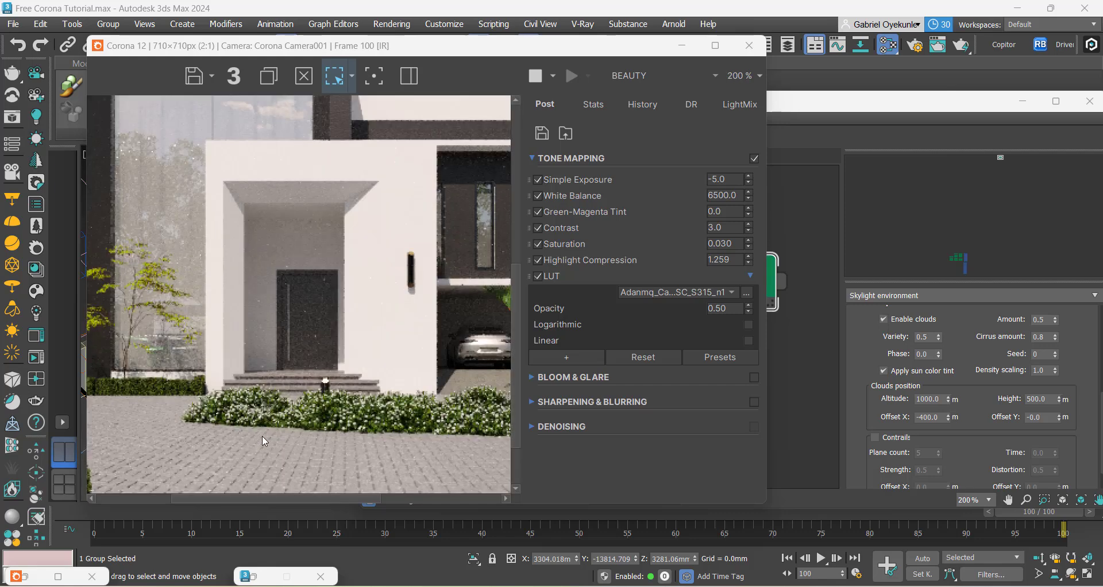
scroll(316, 433, "down", 2)
scroll(179, 423, "up", 2)
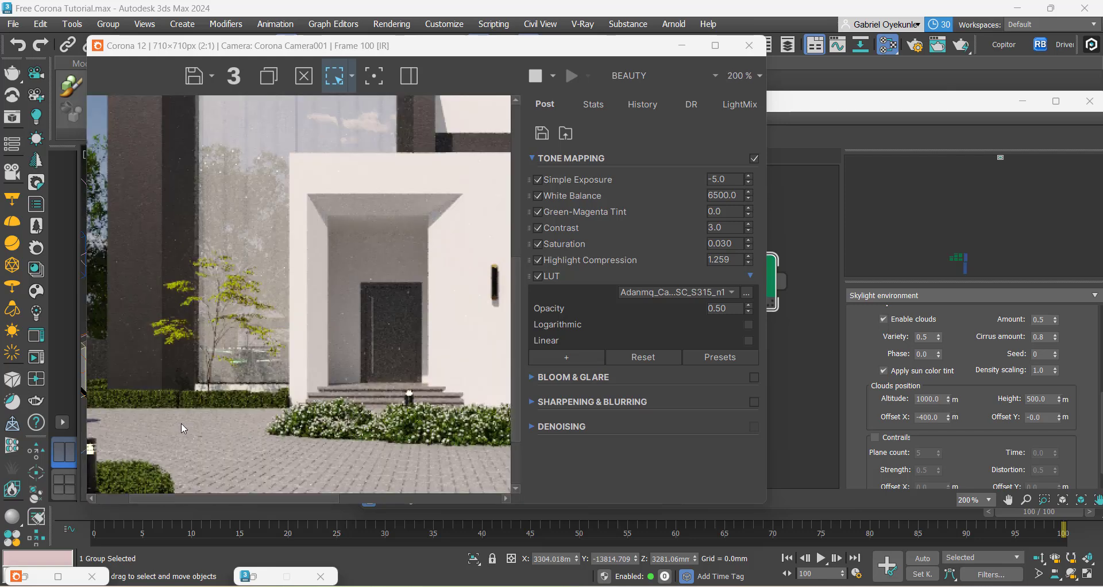
scroll(184, 423, "down", 2)
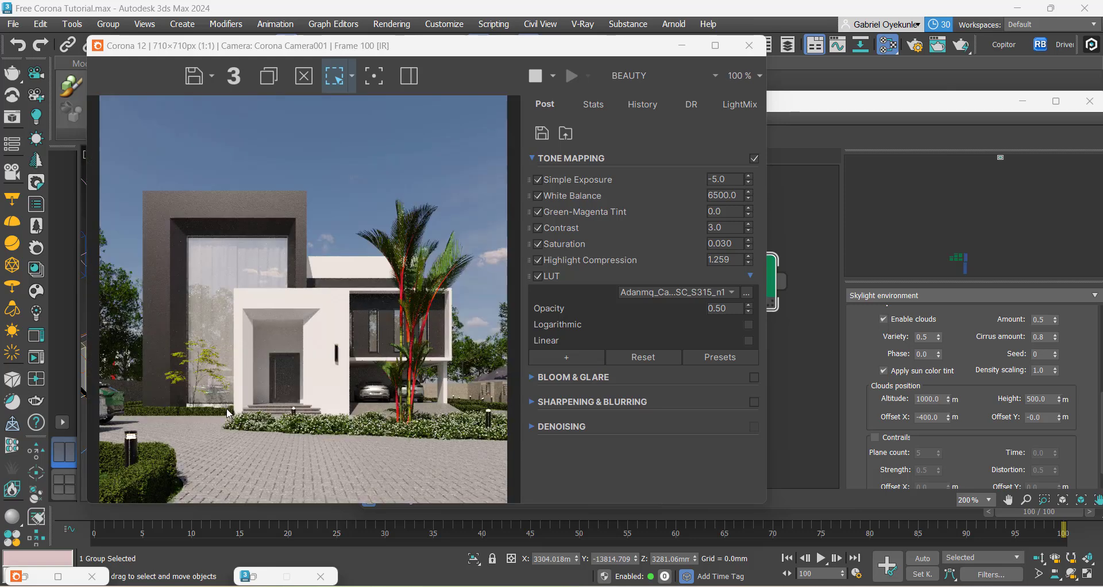
Step: Move the render window aside to uncover the scene viewport and switch that viewport to the Top view
left_click_drag(296, 46, 640, 84)
left_click(157, 277)
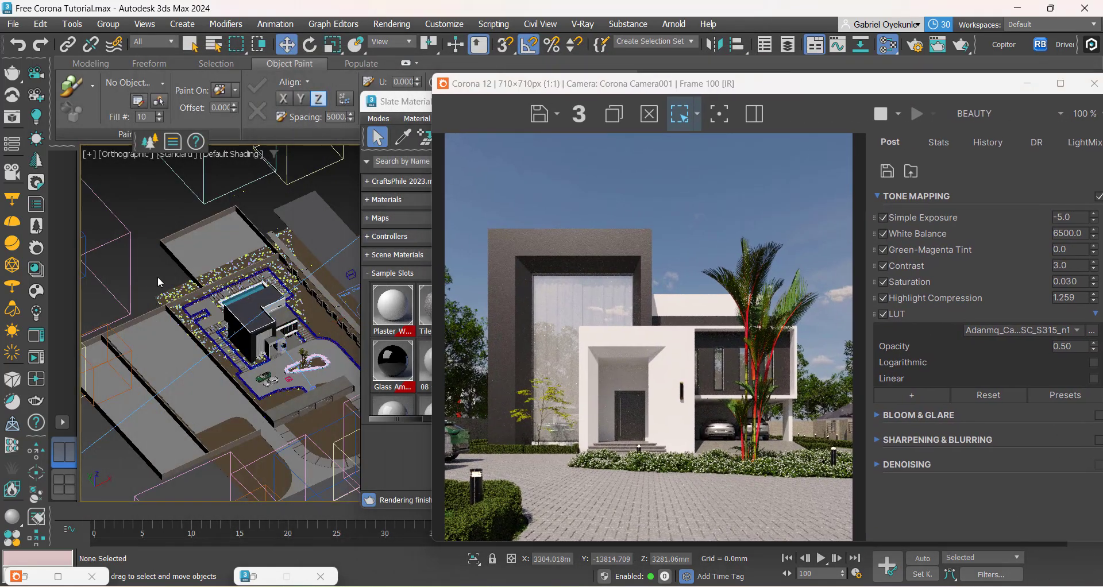
key("t")
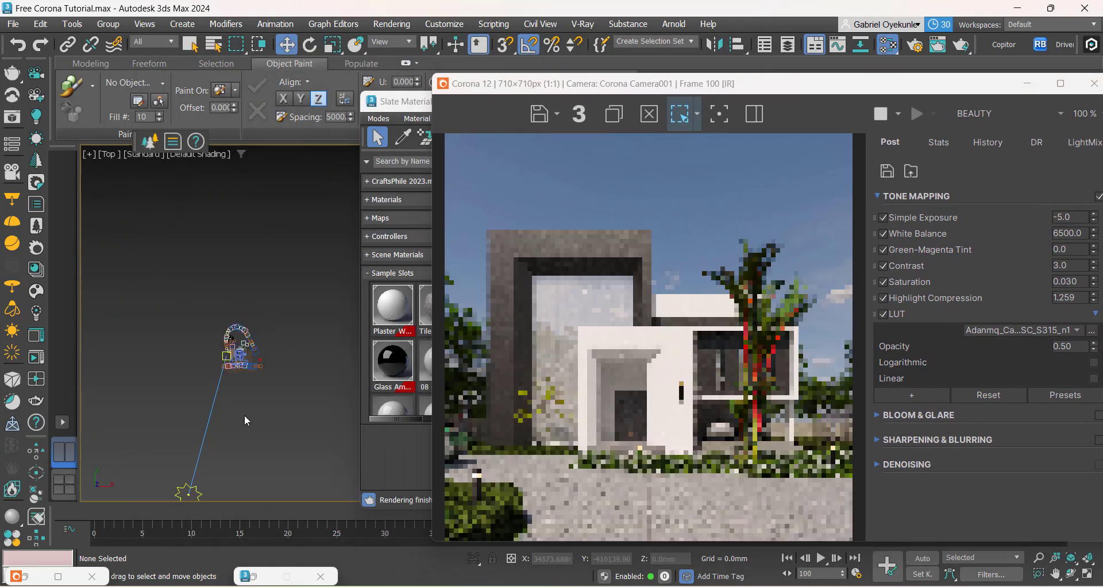
middle_click_drag(243, 415, 230, 354)
Step: Move the sun light in the Top view to about X -526145 mm, Y -844837 mm and check the render
left_click(203, 385)
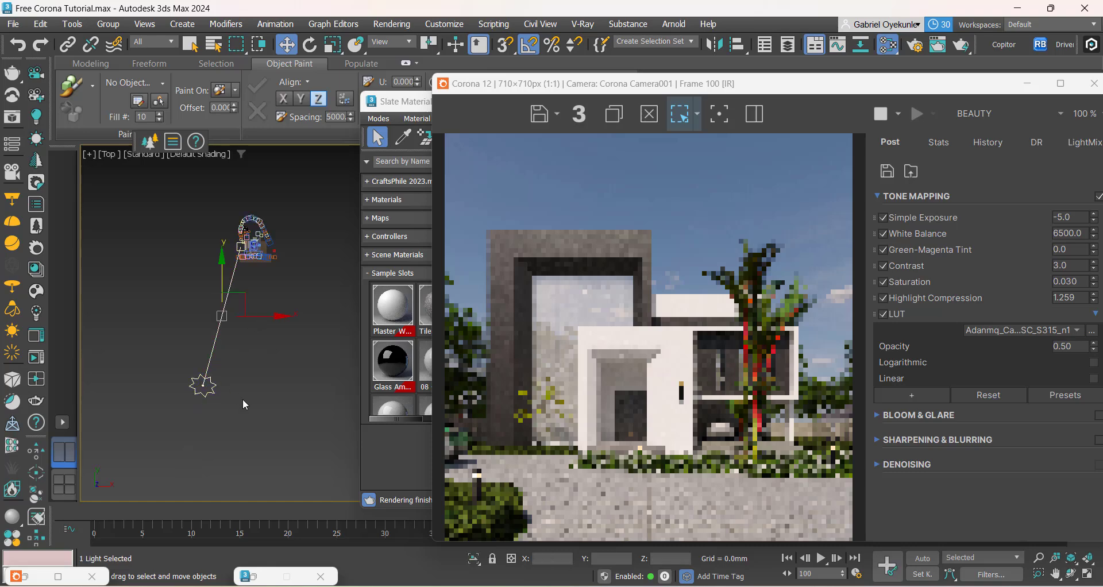
left_click(225, 406)
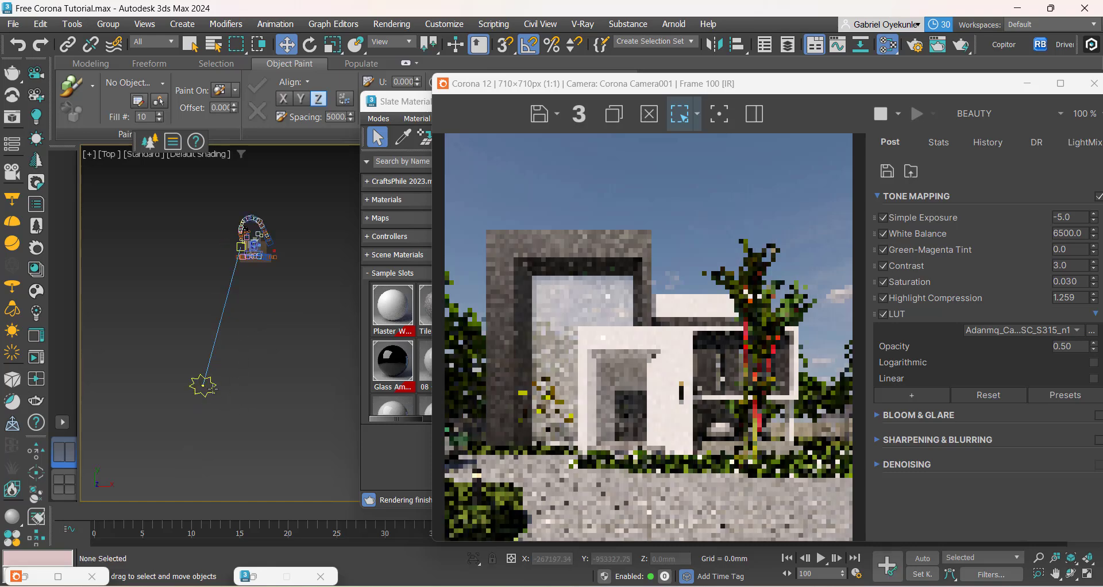
left_click(216, 394)
left_click_drag(226, 379, 198, 366)
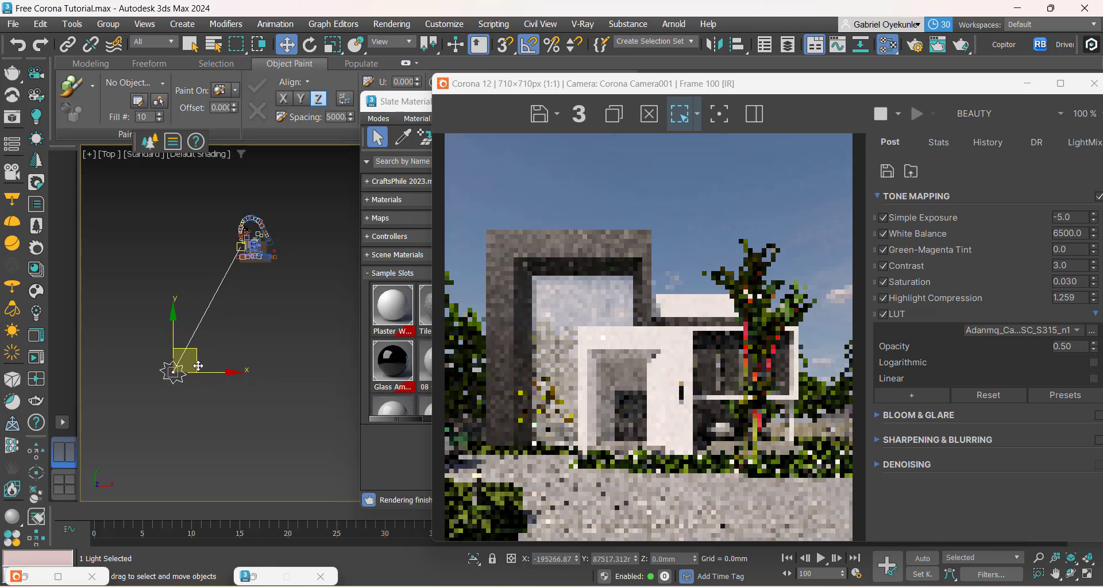
left_click(236, 436)
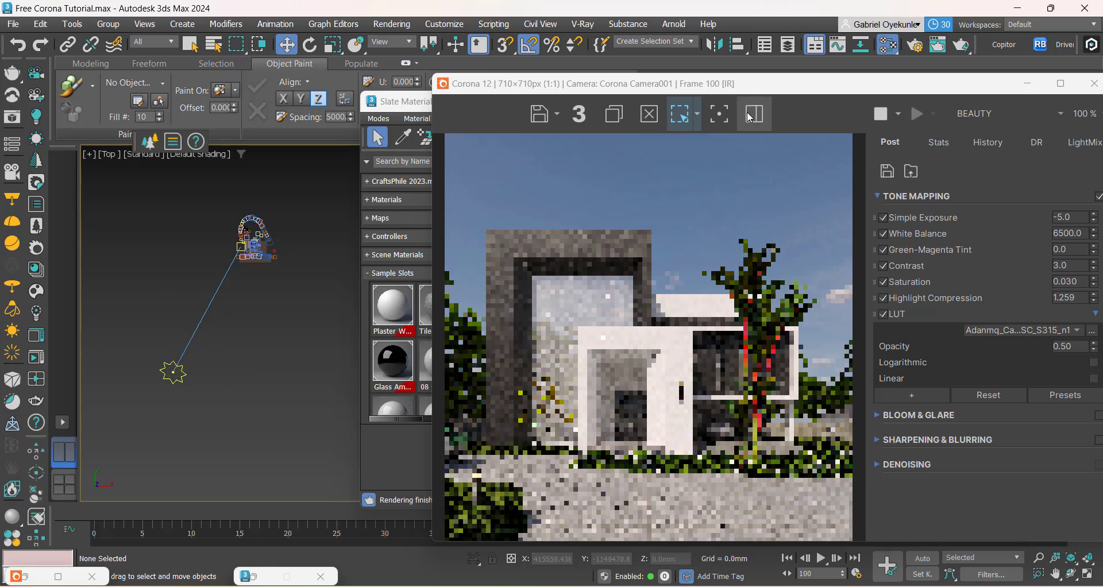
left_click_drag(711, 87, 635, 65)
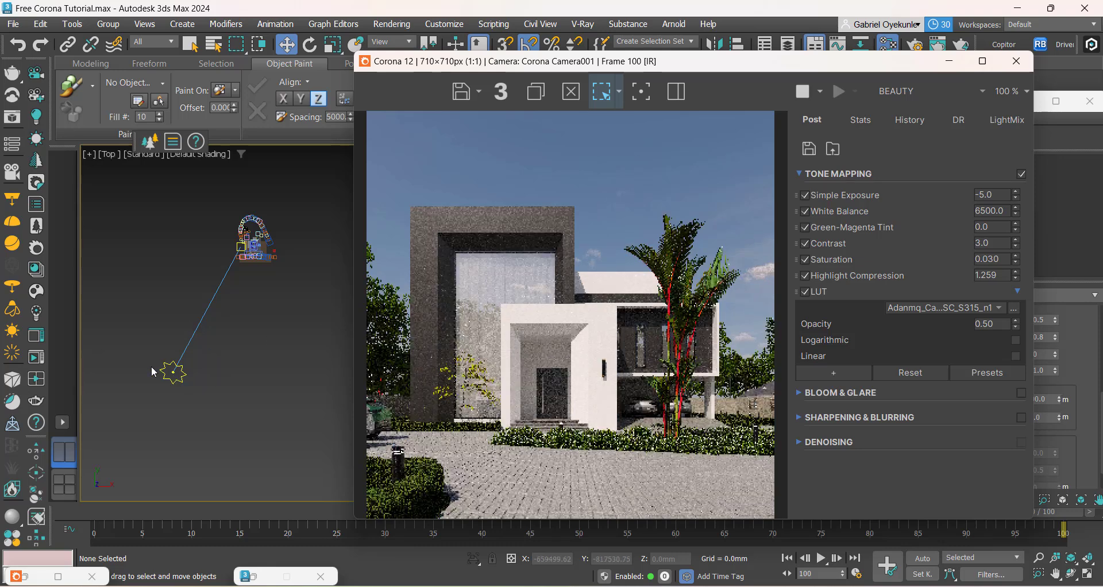
Step: Nudge the sun to about X -550488 mm, Y -837223 mm and compare the render with the reference image Approach clone.png
left_click(187, 374)
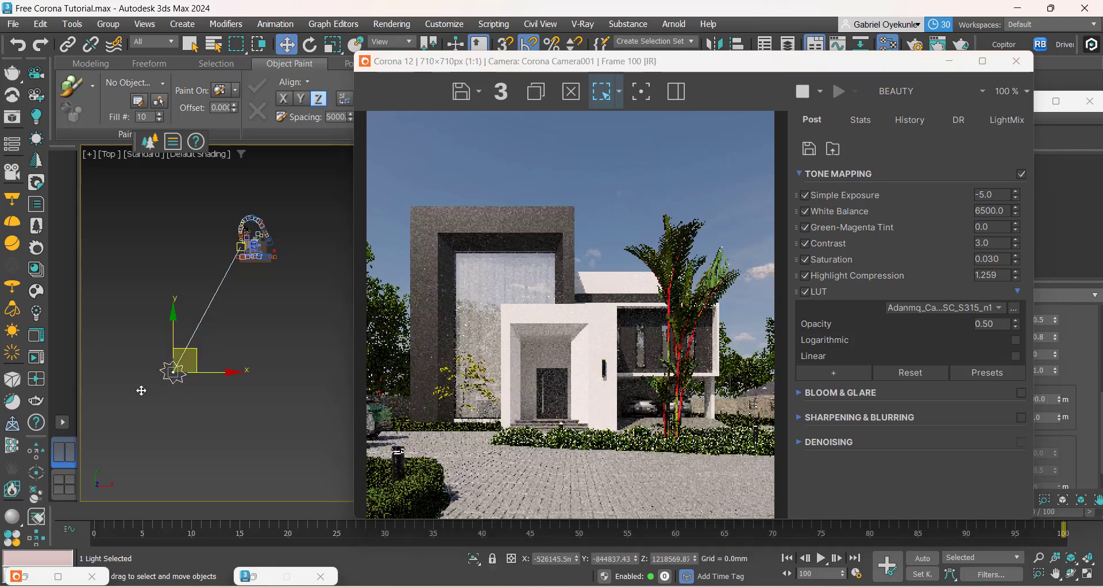
scroll(140, 383, "up", 5)
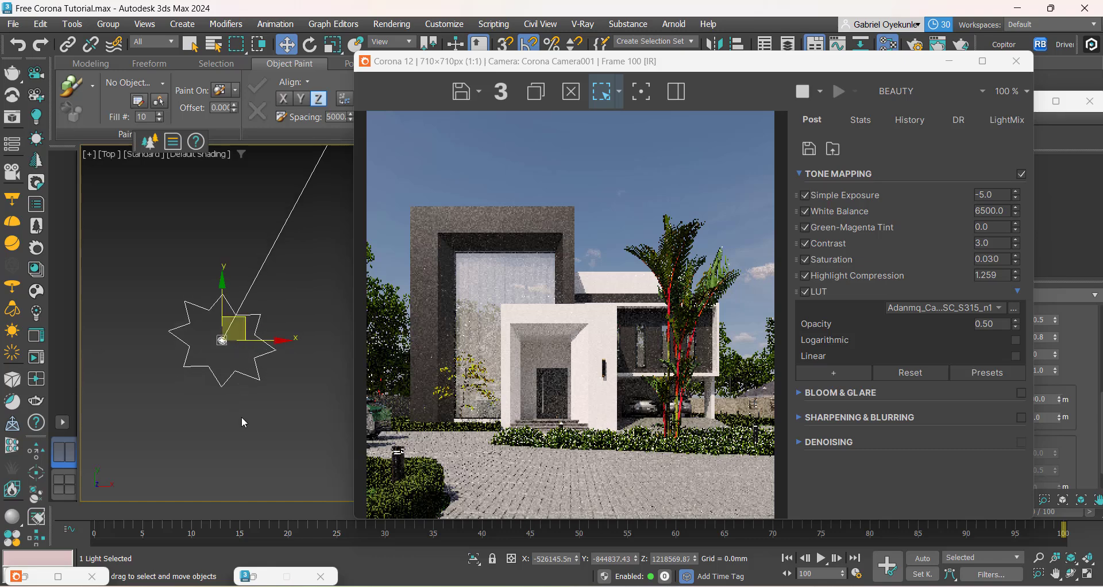
middle_click(219, 405)
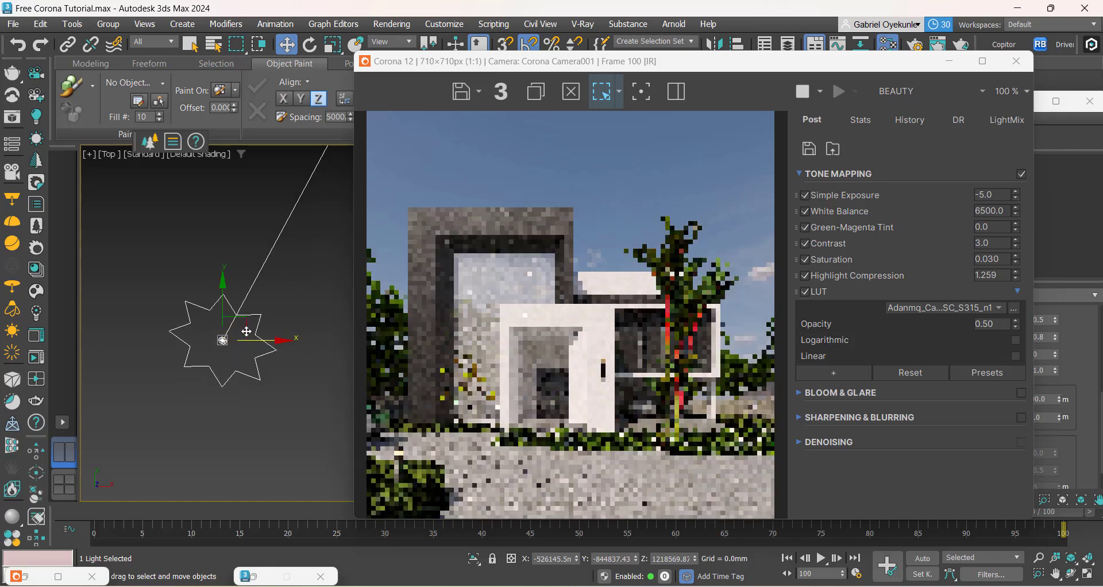
left_click_drag(246, 332, 231, 327)
mouse_move(888, 582)
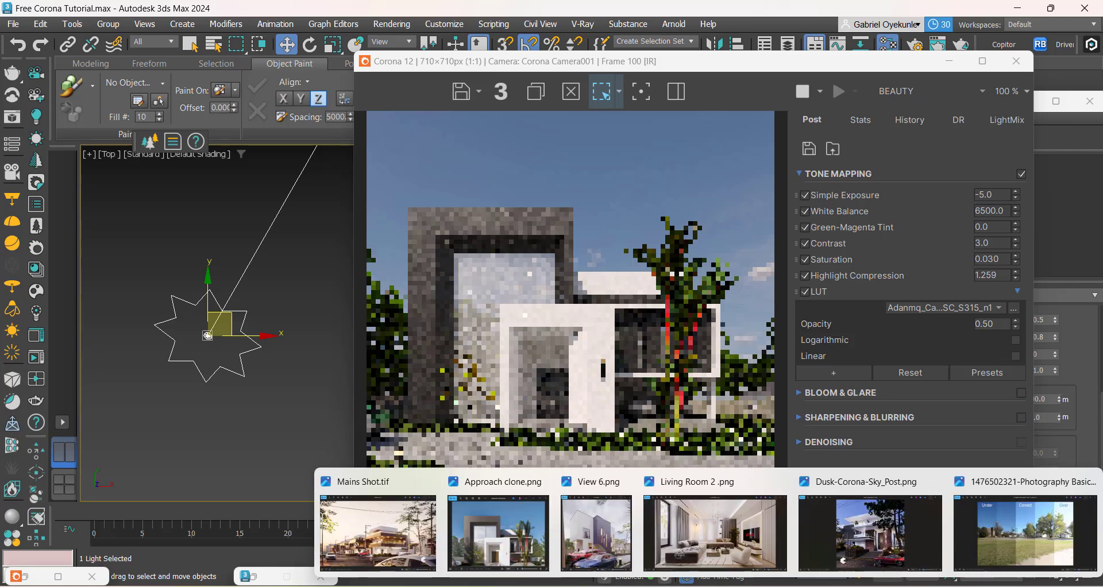
left_click(516, 537)
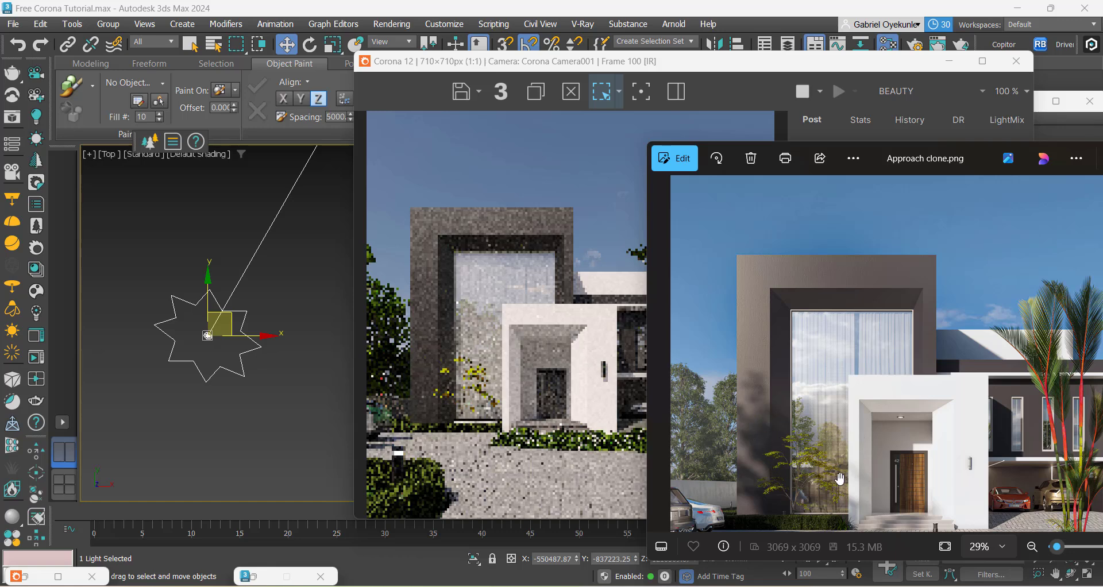
left_click(243, 390)
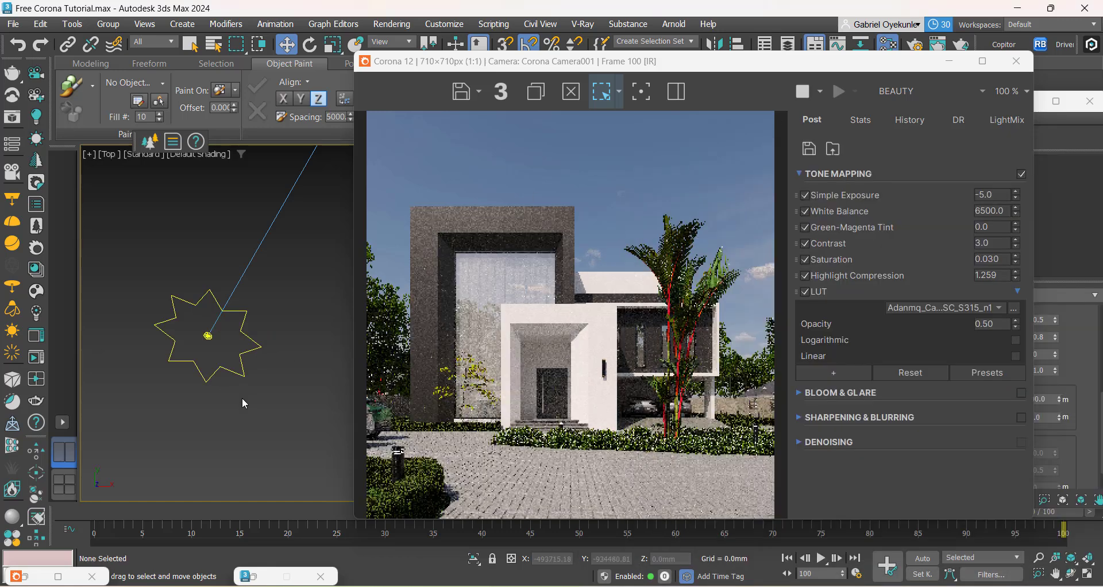
Step: Move the sun farther around the house in the Top view, to about X -755471 mm, Y -726561 mm
scroll(243, 398, "down", 6)
scroll(243, 403, "up", 3)
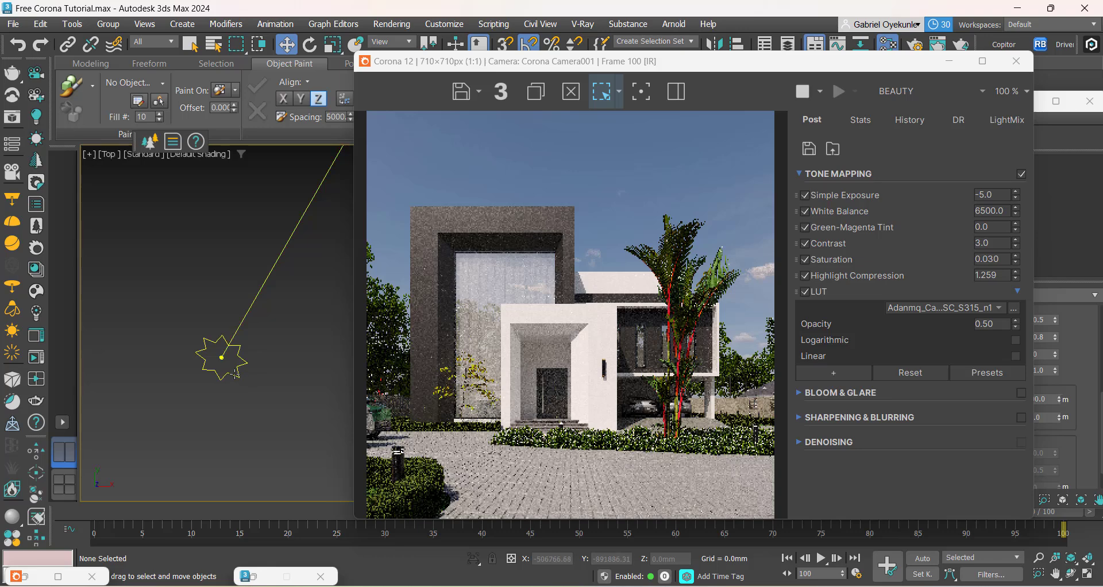
left_click(236, 375)
left_click_drag(239, 343, 185, 314)
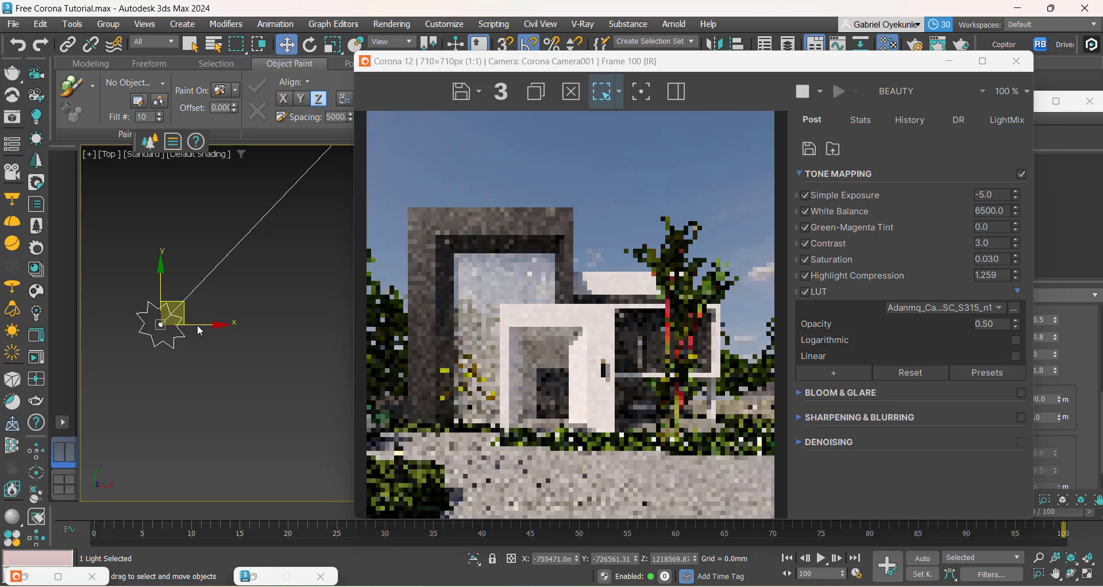
Step: Clone the Field Elm tree beside the plot as one instance, placed in front of the house at about X -29811 mm, Y -26703 mm
middle_click_drag(207, 337, 184, 421)
scroll(173, 400, "down", 4)
scroll(268, 311, "up", 5)
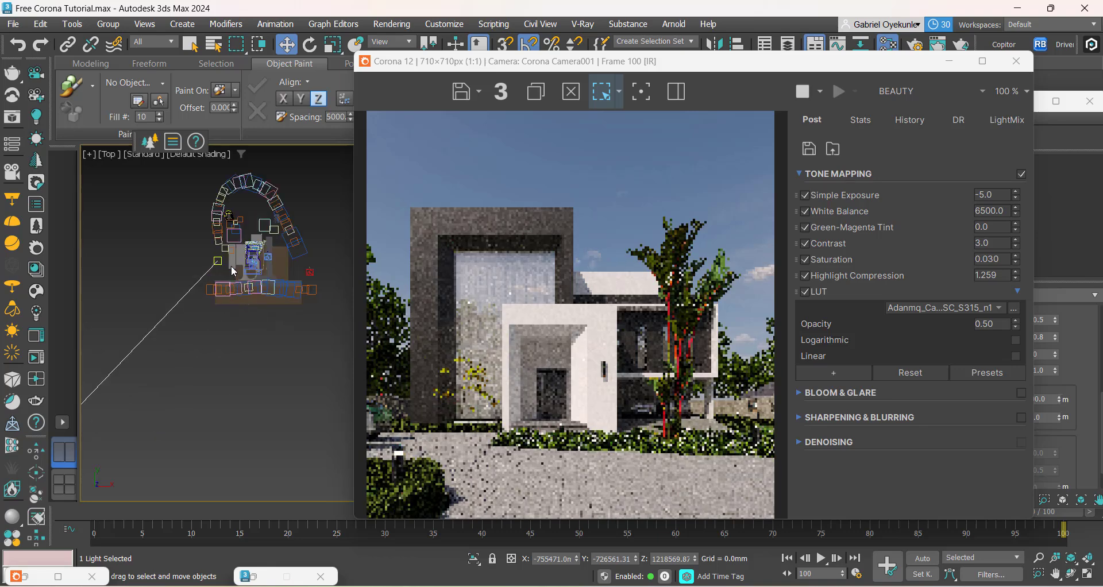
scroll(232, 266, "up", 8)
scroll(174, 301, "down", 4)
middle_click_drag(172, 298, 184, 305)
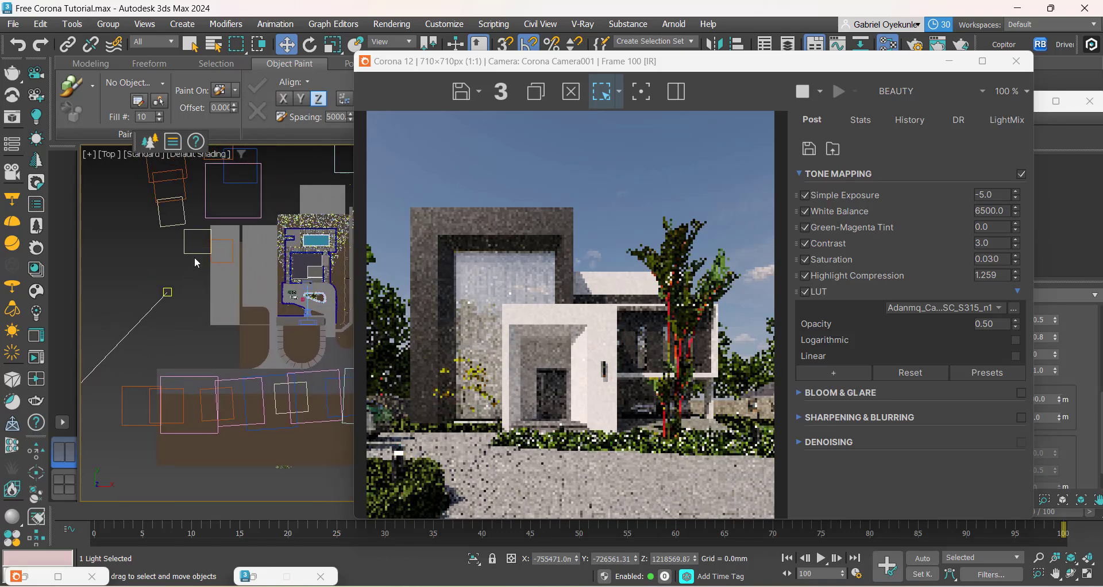
left_click(219, 228)
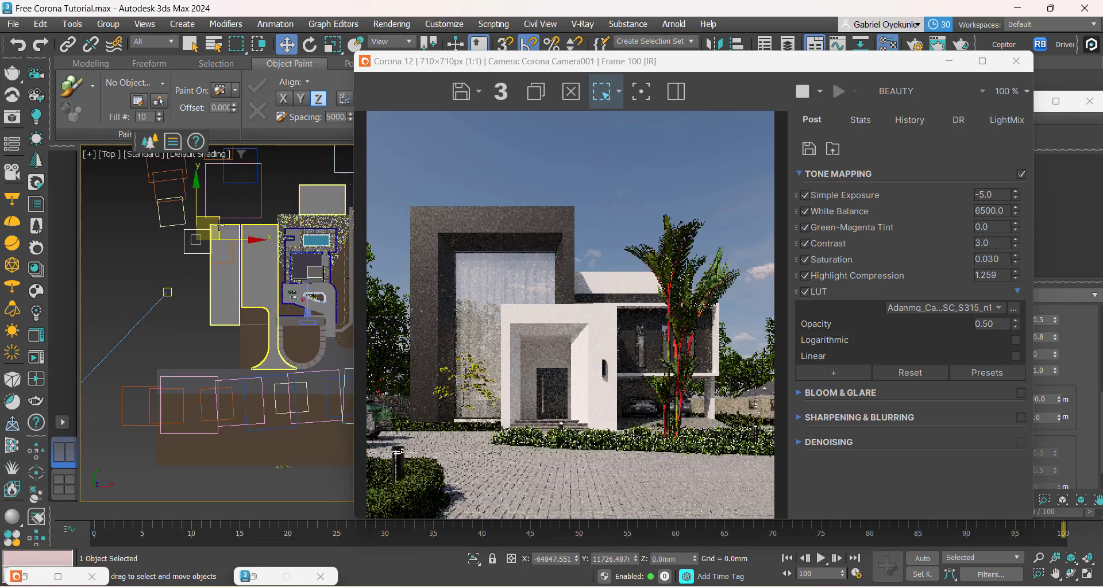
middle_click_drag(219, 228, 200, 222)
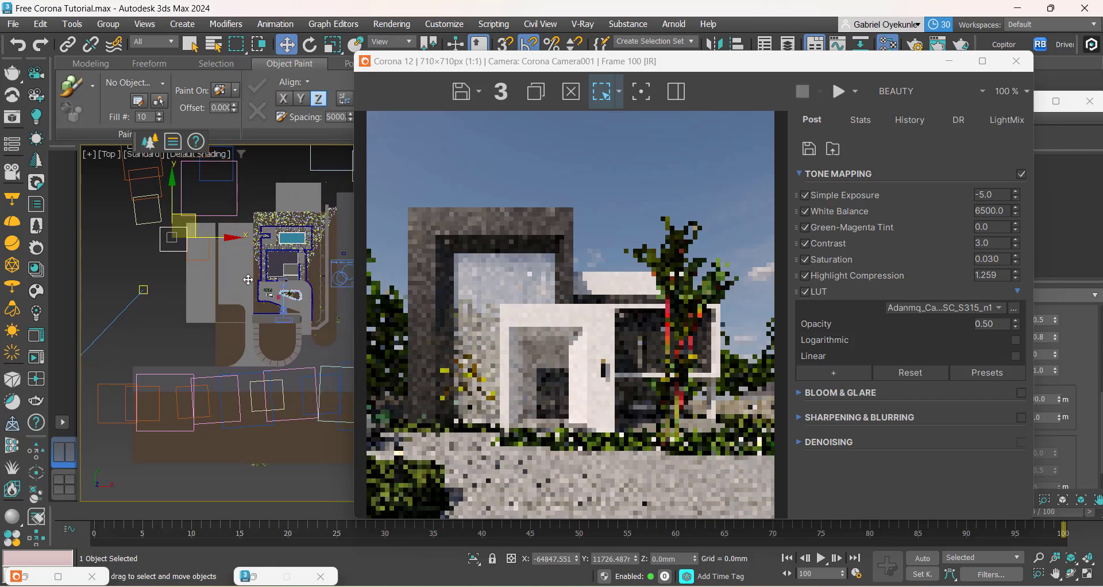
left_click_drag(196, 225, 255, 289)
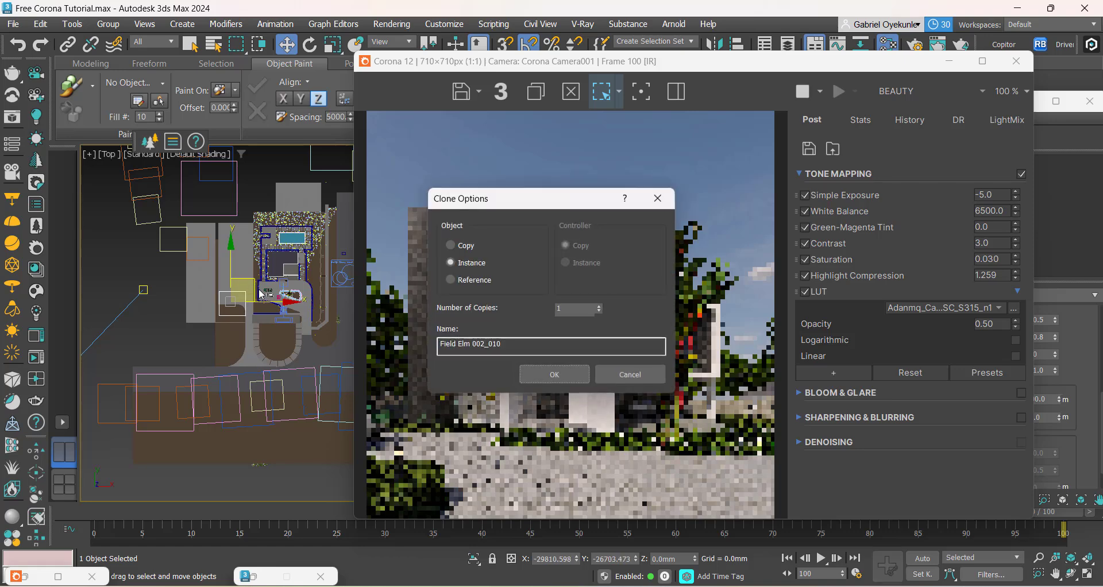
left_click(571, 374)
Step: Select the sun light in the Top view and move it to about X -1061442 mm, Y -553281 mm
scroll(190, 351, "down", 4)
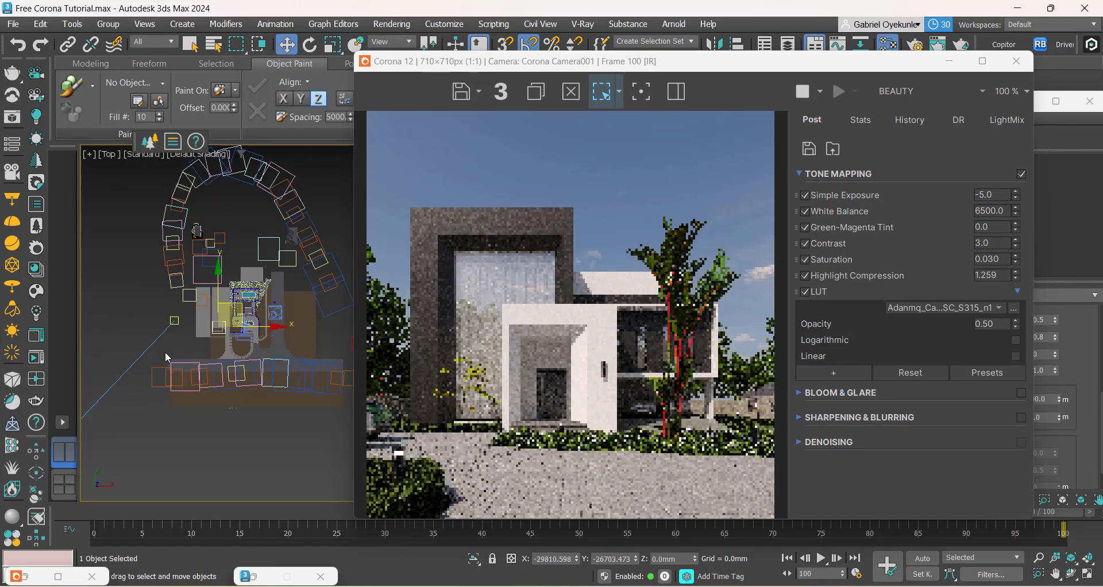
middle_click_drag(201, 352, 264, 302)
scroll(253, 328, "down", 4)
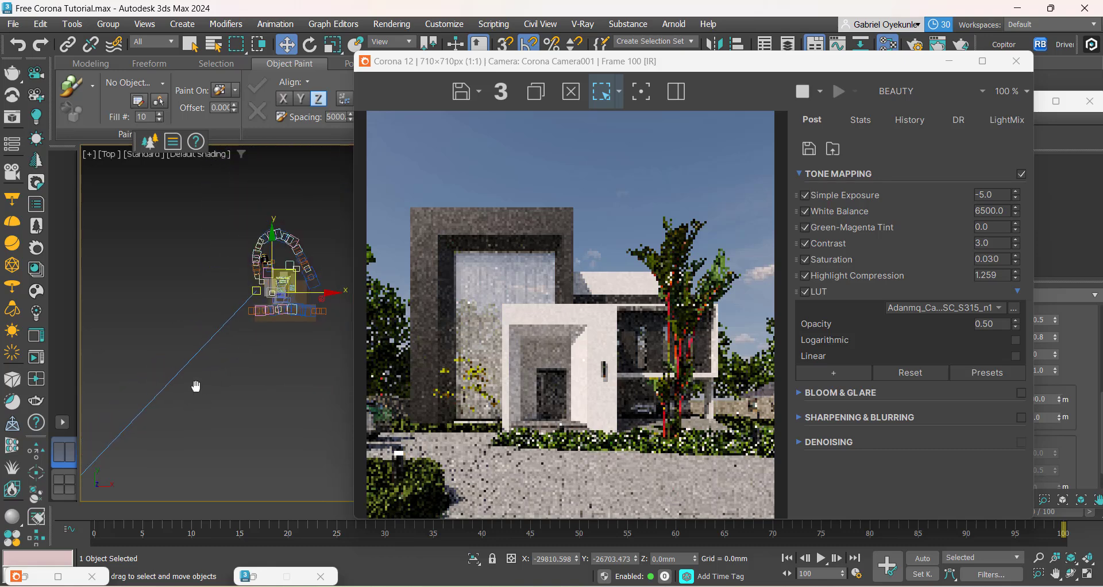
middle_click_drag(196, 386, 231, 343)
scroll(232, 343, "down", 2)
scroll(121, 401, "up", 5)
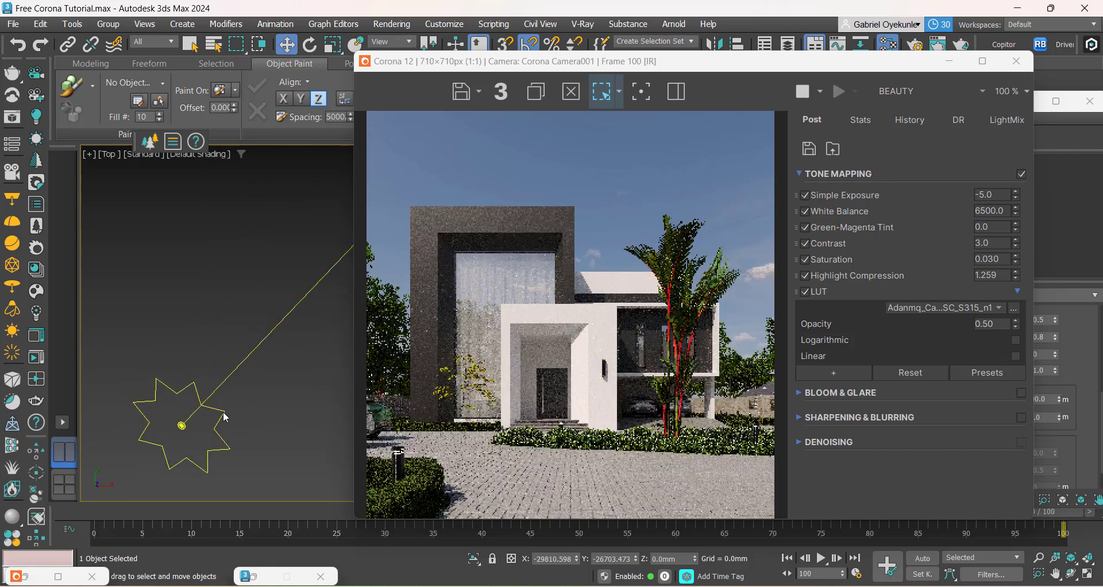
scroll(214, 427, "down", 1)
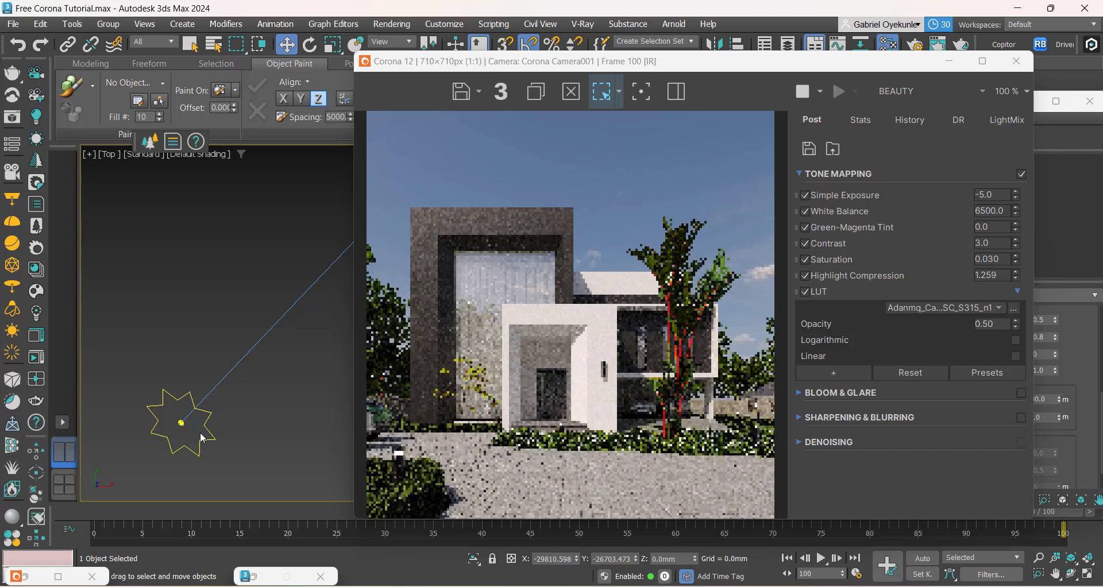
scroll(202, 434, "down", 5)
middle_click_drag(210, 425, 200, 405)
scroll(161, 419, "down", 2)
scroll(186, 415, "up", 4)
left_click(181, 413)
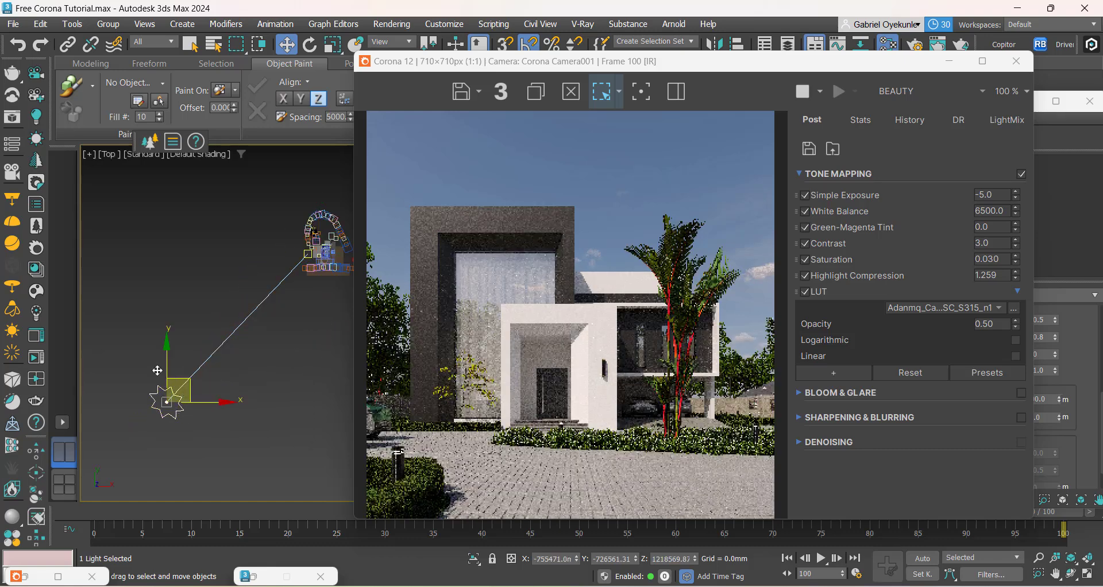
left_click_drag(188, 393, 124, 357)
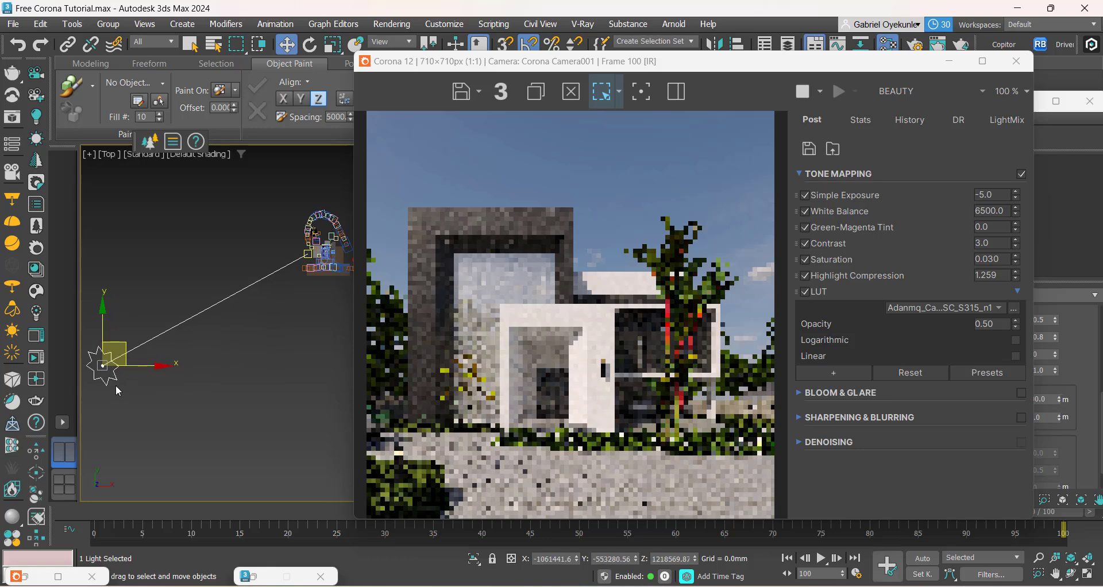
Step: Shift the sun mostly along Y, to about X -1057710 mm, Y -829575 mm
scroll(297, 275, "up", 6)
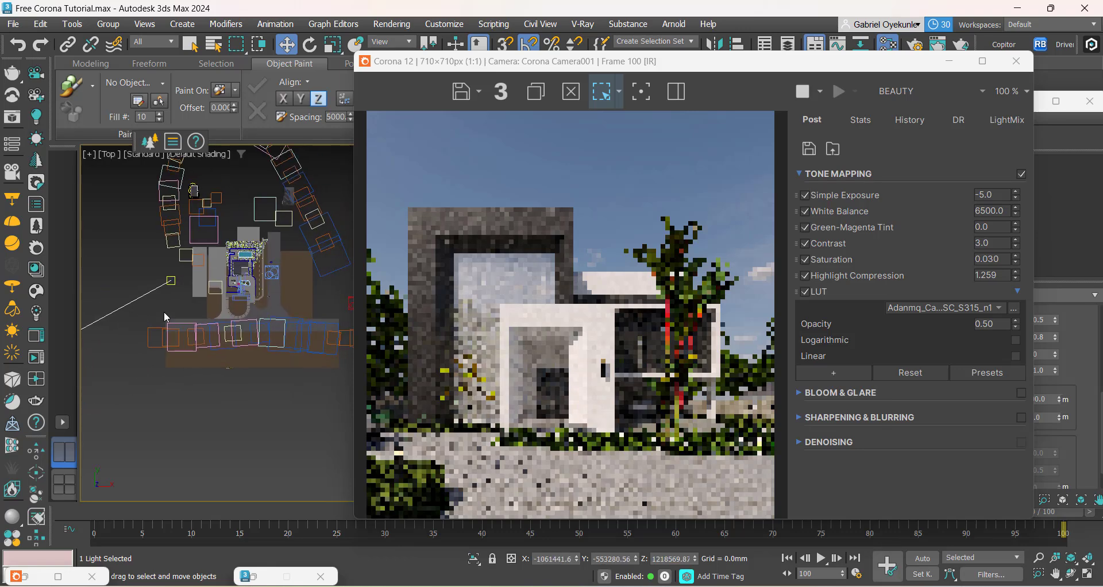
scroll(179, 285, "down", 6)
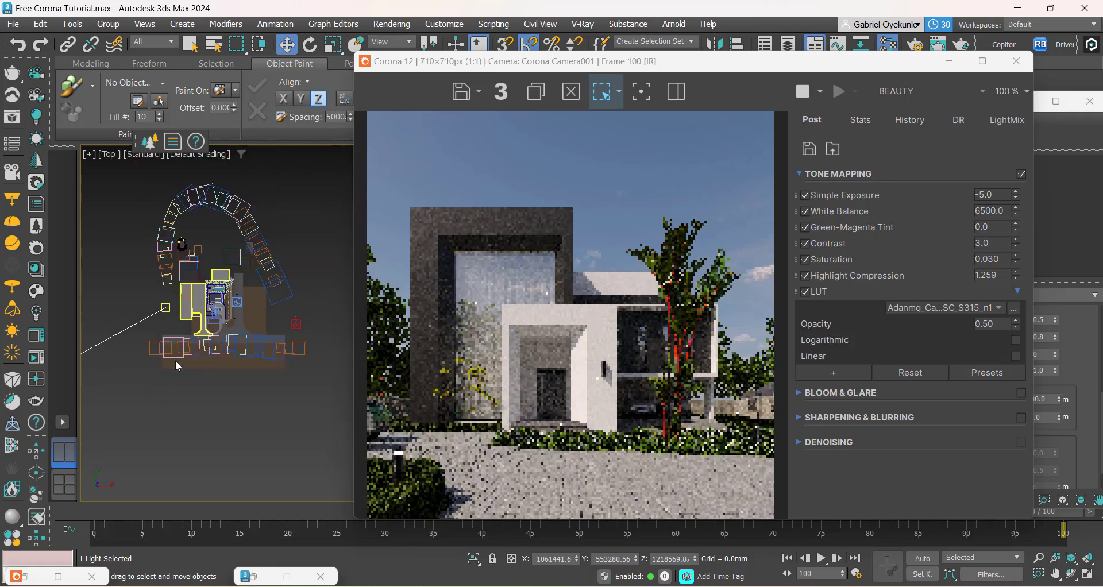
scroll(207, 326, "down", 5)
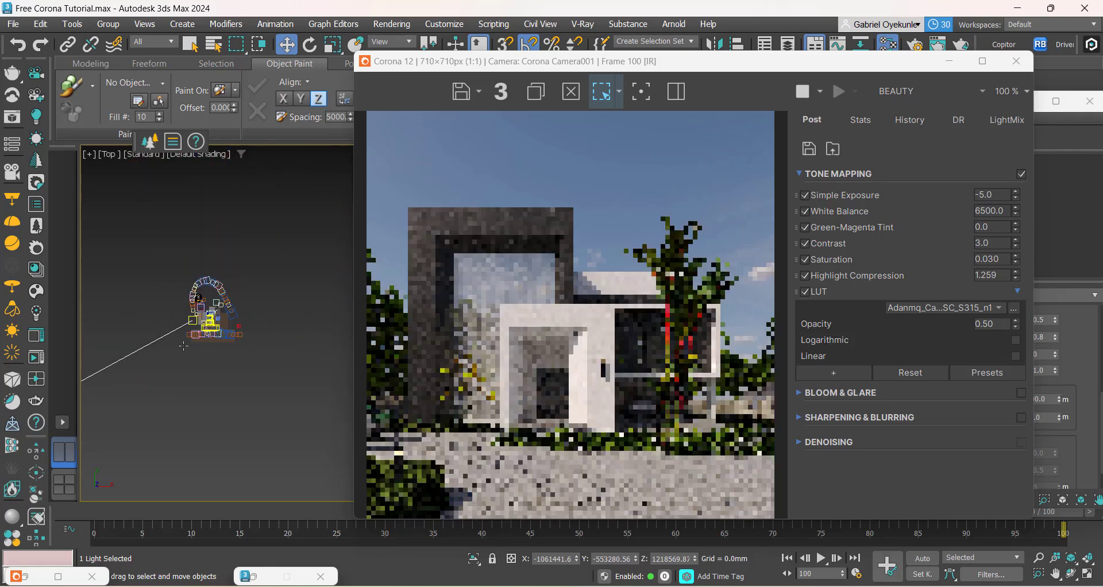
middle_click_drag(140, 377, 254, 356)
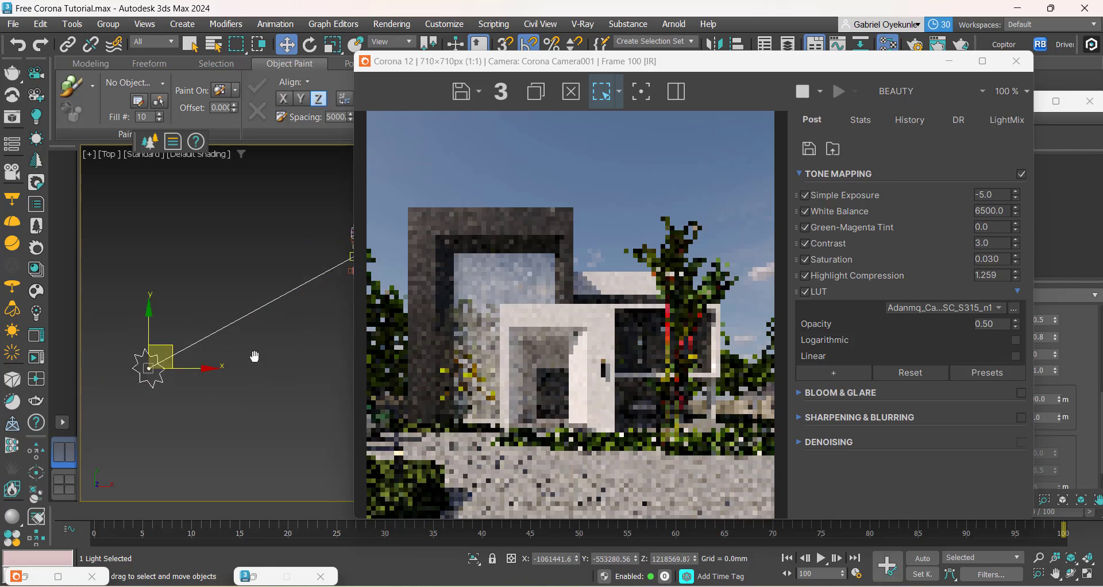
left_click_drag(186, 370, 173, 414)
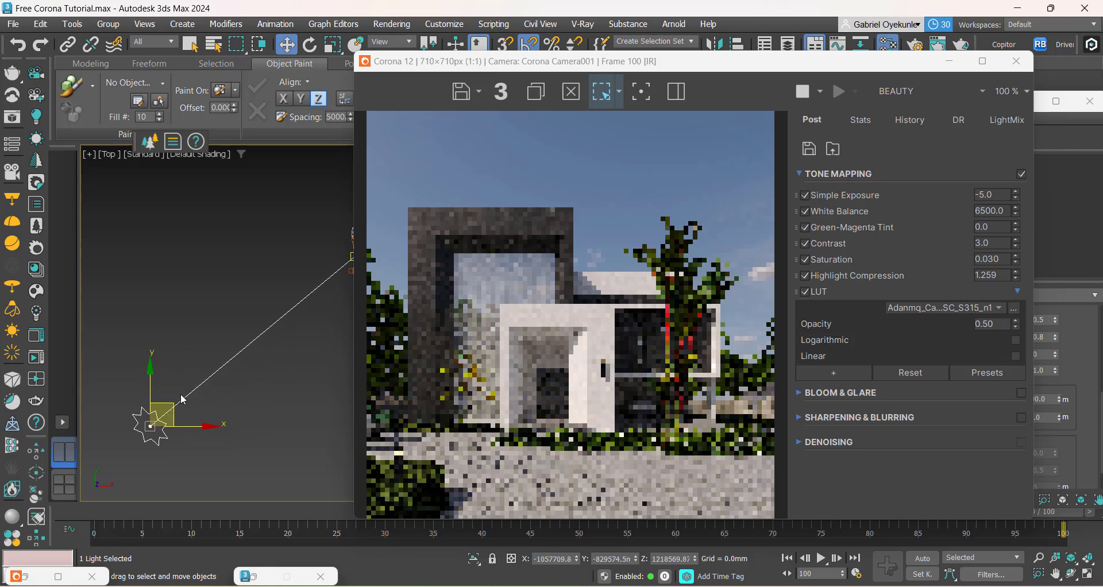
Step: Select the cloned elm and try positions near the parked cars, leaving it at about X -29770 mm, Y -23442 mm
middle_click_drag(182, 400, 95, 441)
scroll(282, 289, "up", 6)
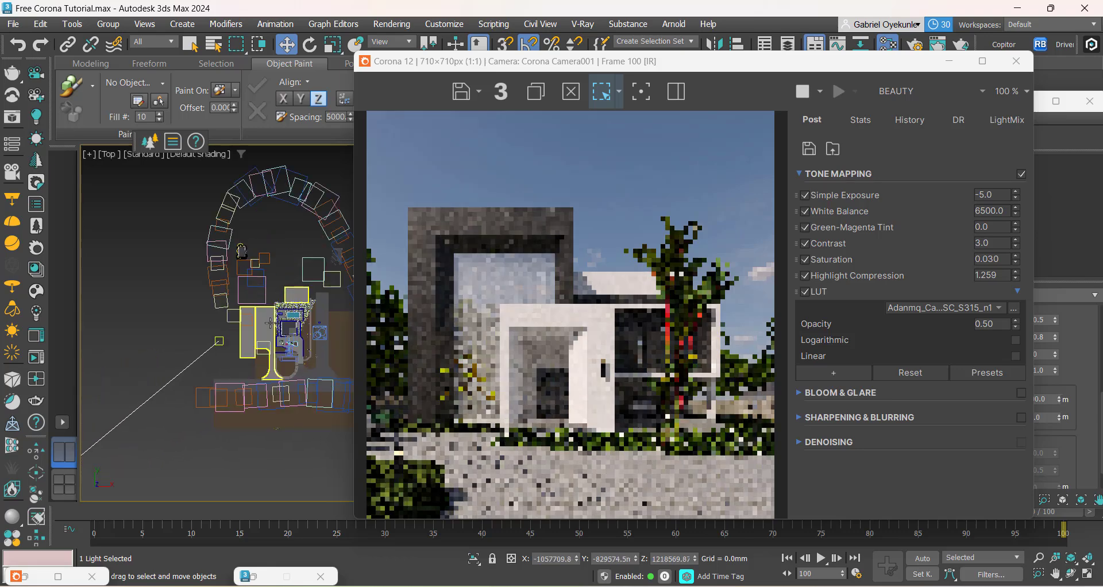
scroll(269, 324, "up", 10)
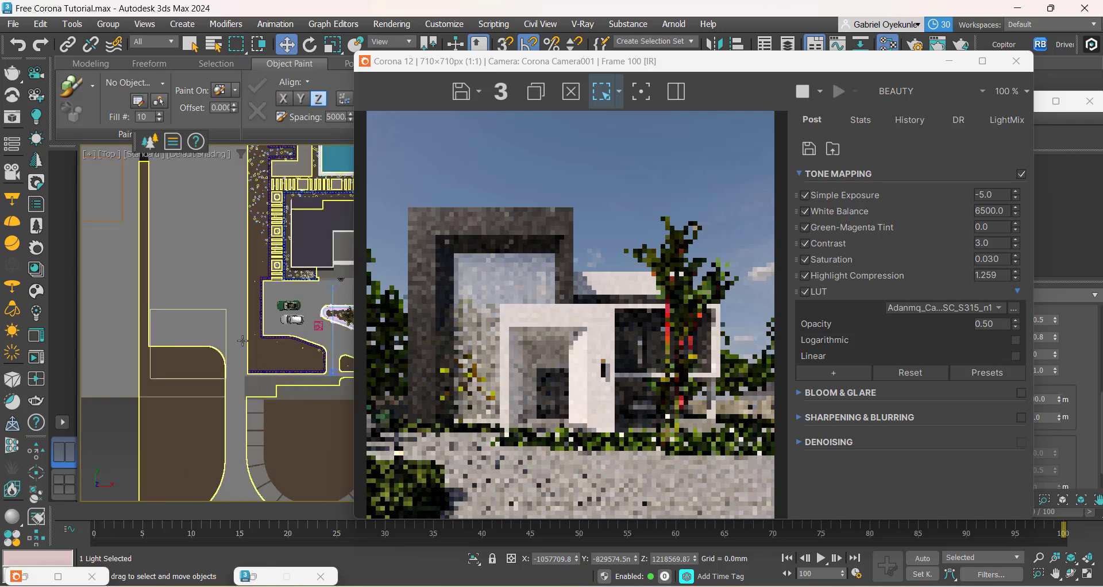
left_click(203, 335)
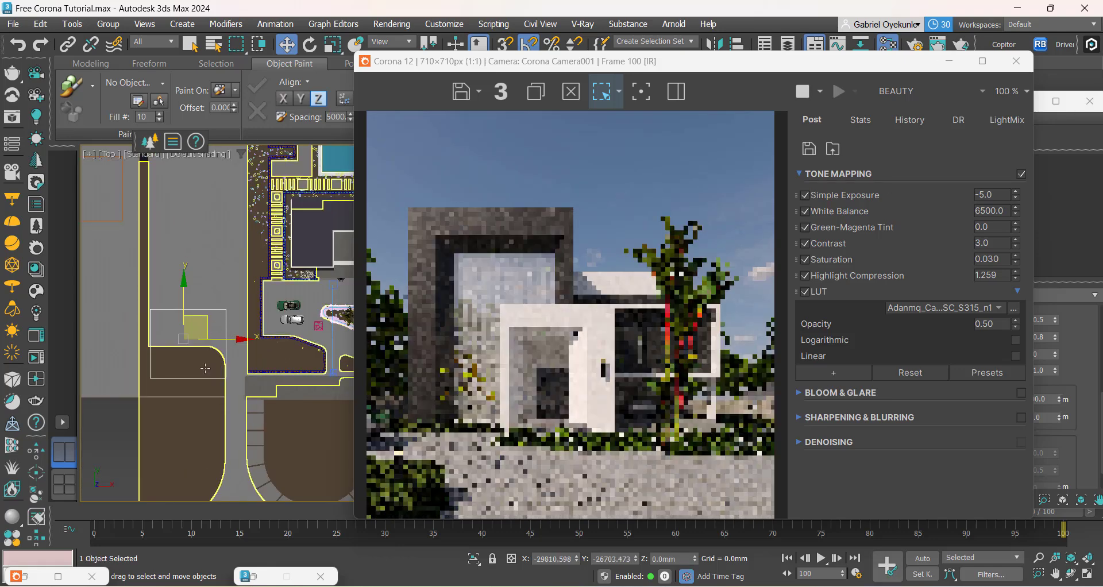
left_click_drag(208, 319, 255, 297)
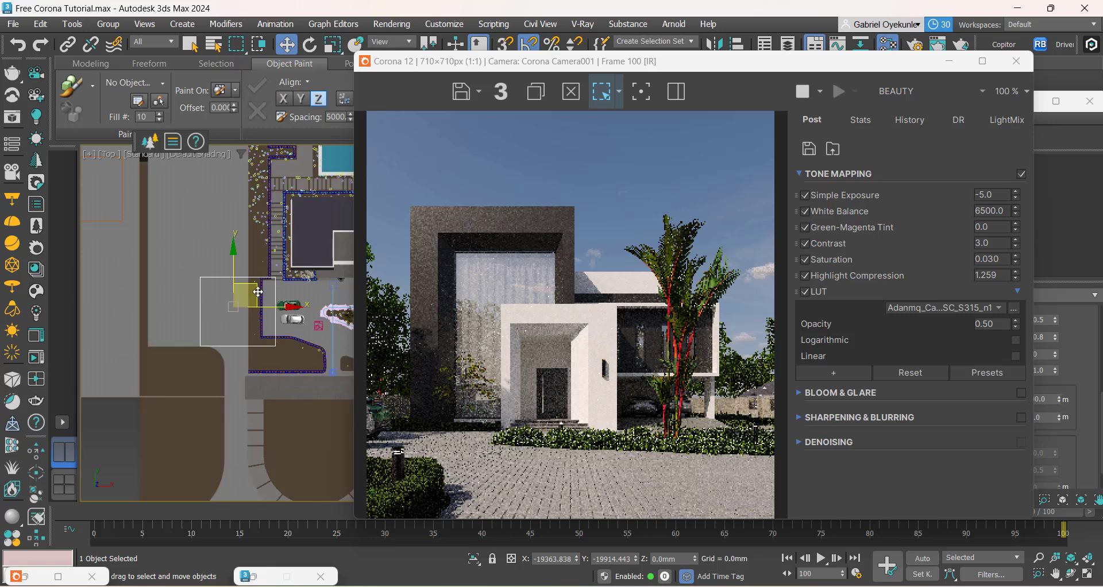
left_click_drag(258, 292, 256, 283)
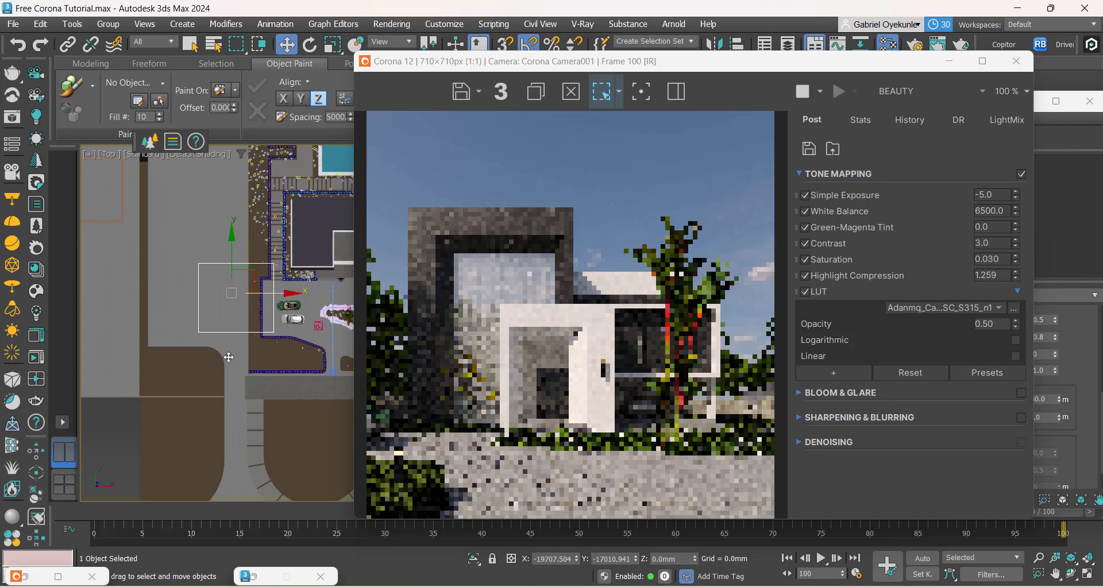
scroll(250, 339, "up", 2)
left_click_drag(247, 274, 174, 316)
Step: Scale the cloned elm up uniformly, first to about 213% and again to a larger size
key("r")
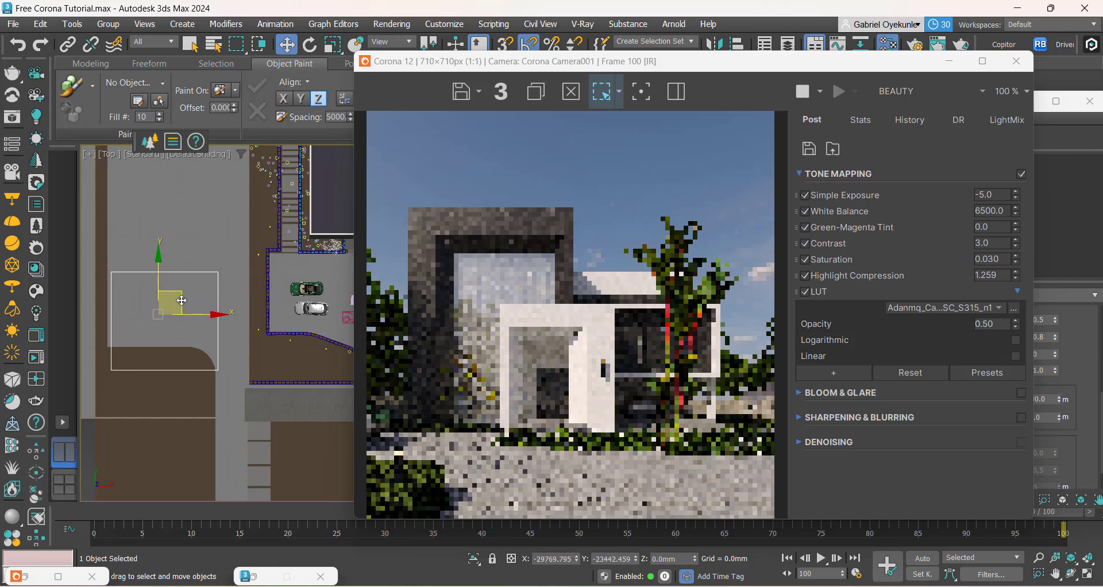
left_click_drag(182, 299, 171, 278)
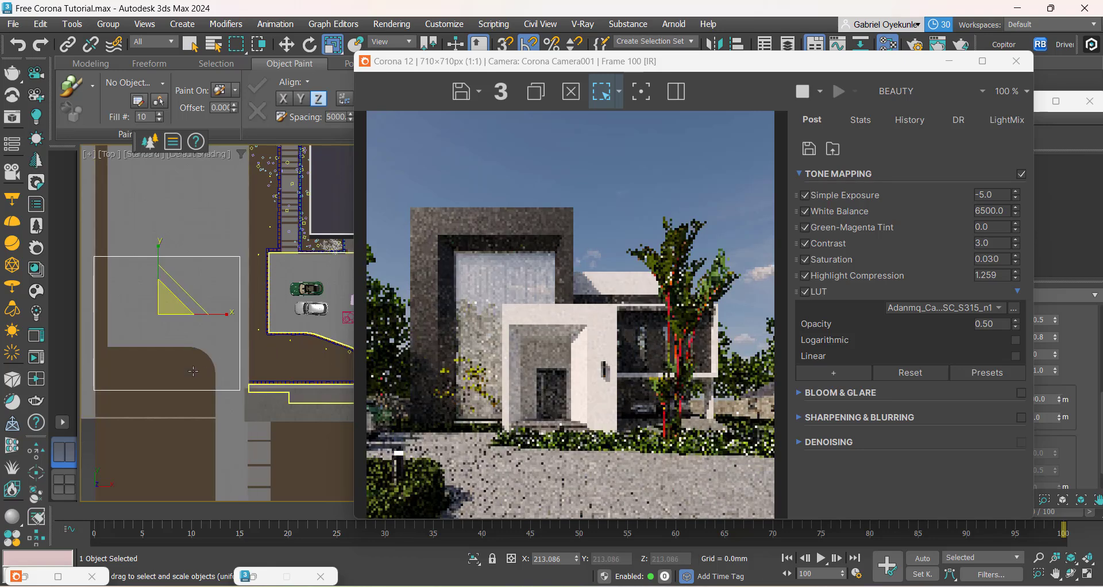
scroll(166, 362, "down", 4)
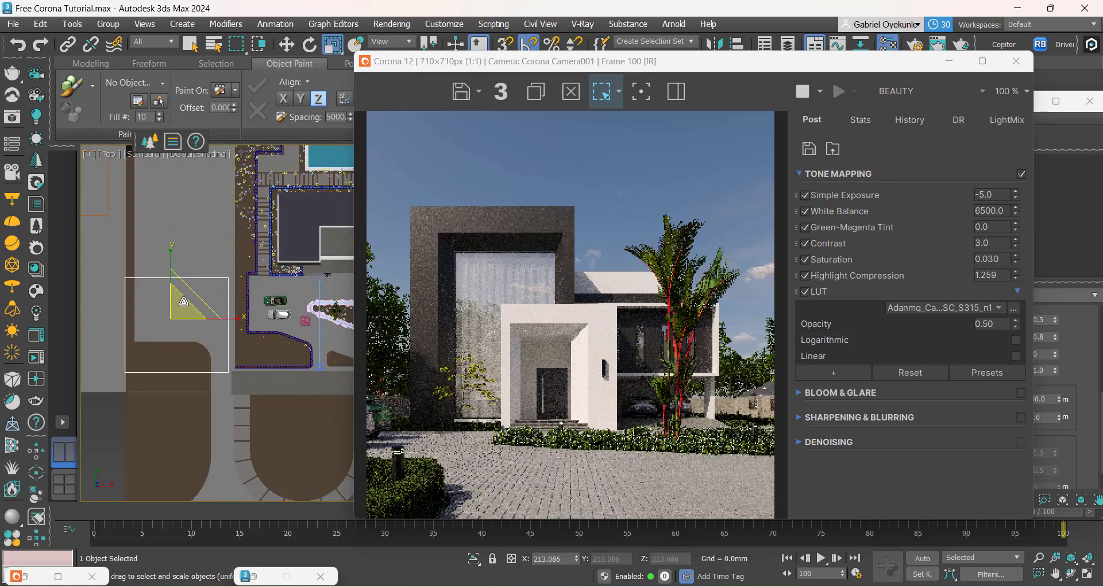
left_click_drag(183, 301, 199, 318)
Step: Move the enlarged elm away from the house, to about X -36841 mm, Y -29662 mm
key("w")
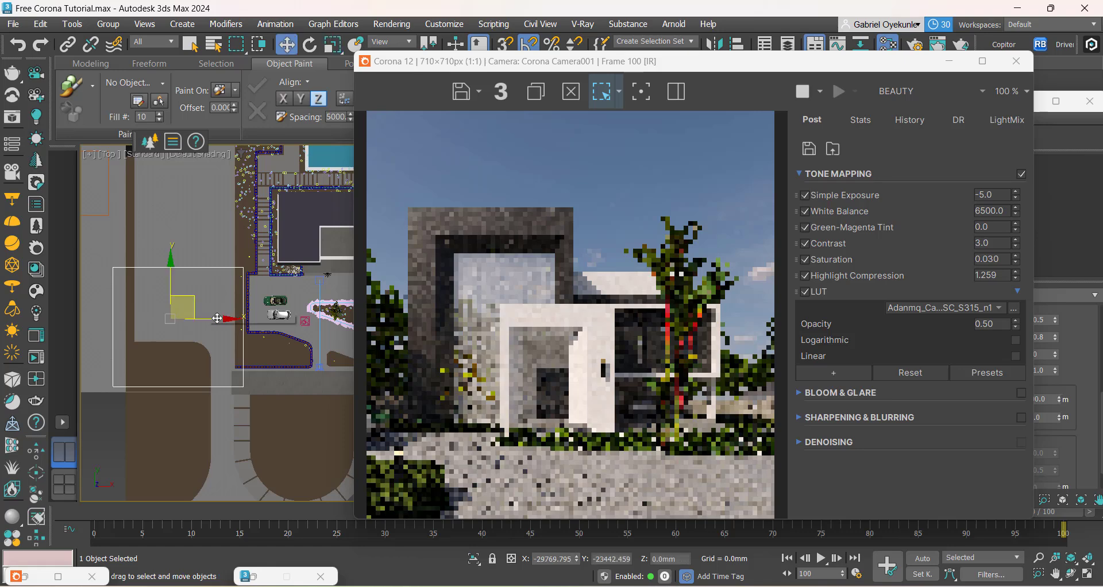
left_click_drag(197, 311, 196, 333)
scroll(196, 332, "down", 2)
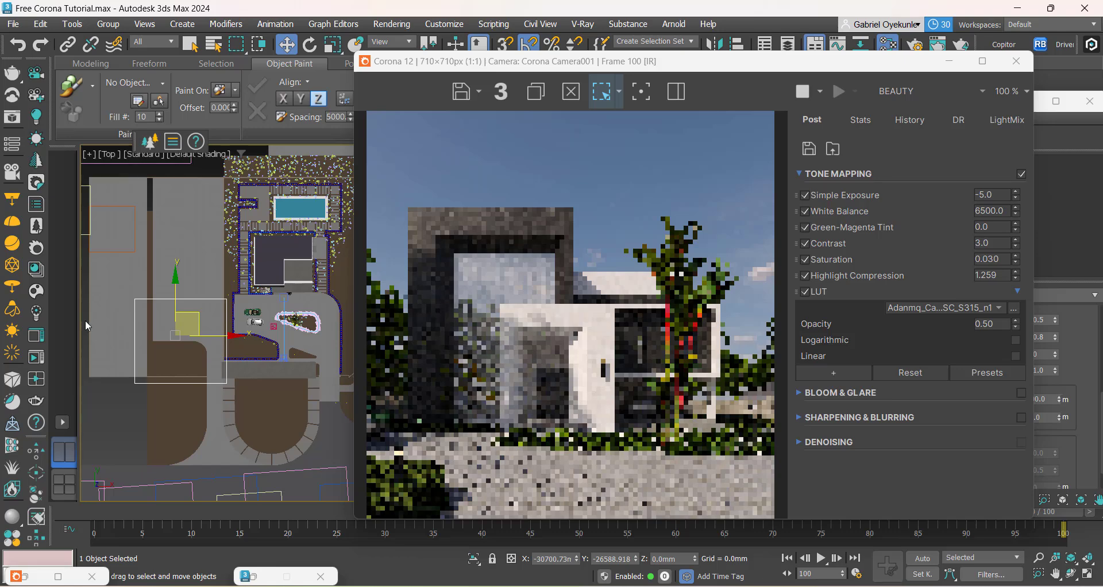
middle_click_drag(147, 367, 215, 366)
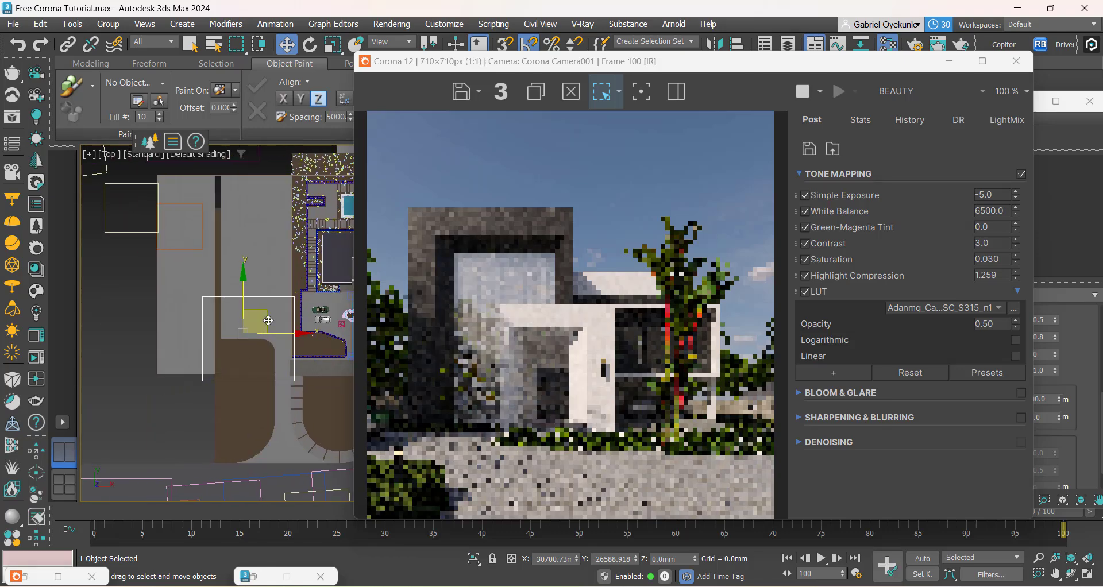
left_click_drag(268, 320, 248, 331)
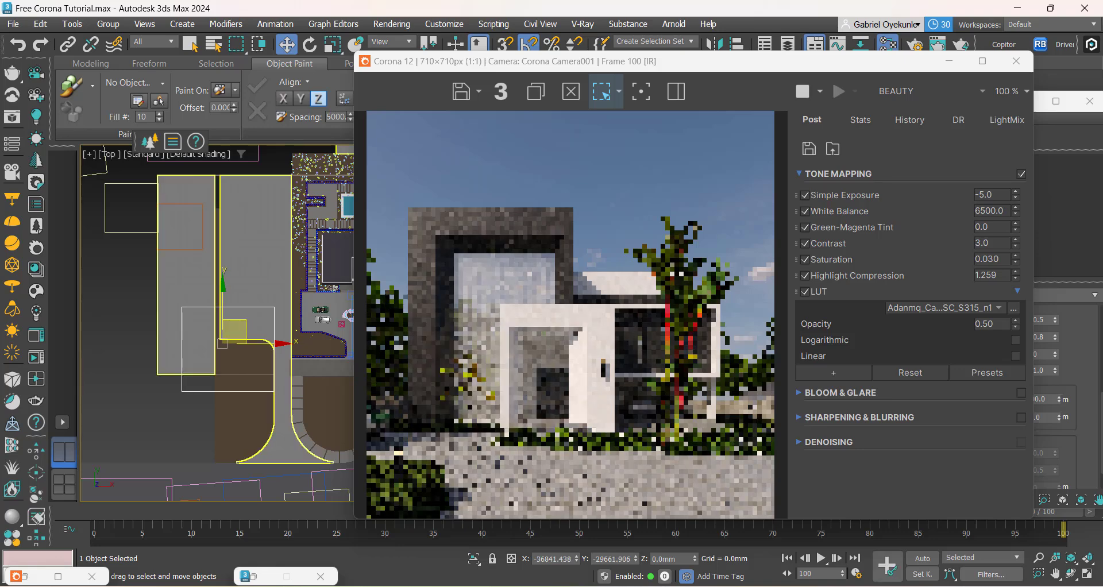
Step: Compare the tree shadow on the facade with the reference image Approach clone.png, and return to the scene
mouse_move(750, 586)
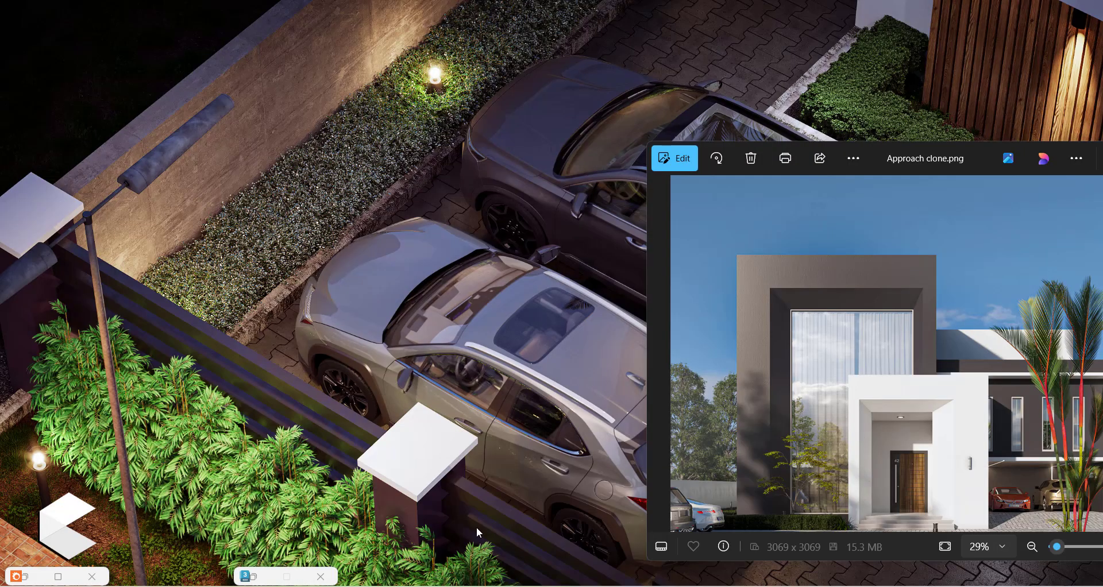
left_click(498, 533)
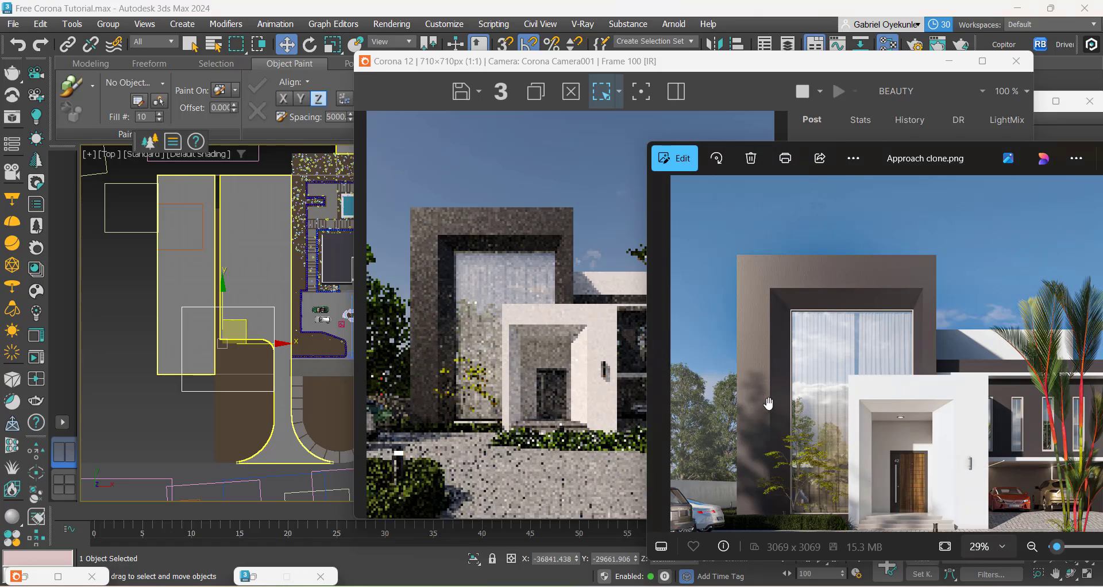
left_click_drag(769, 404, 773, 339)
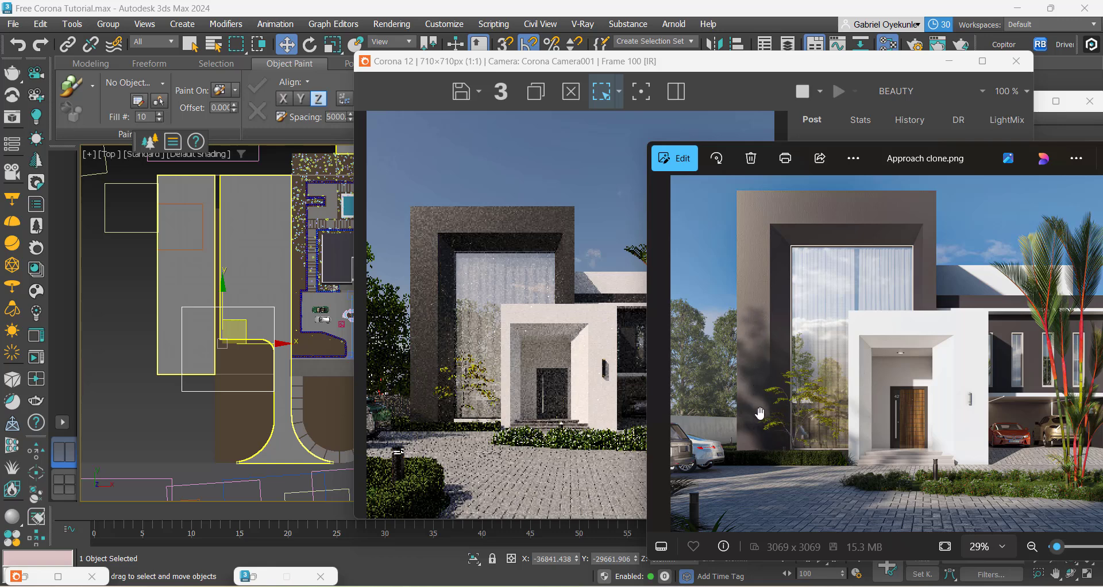
left_click(174, 398)
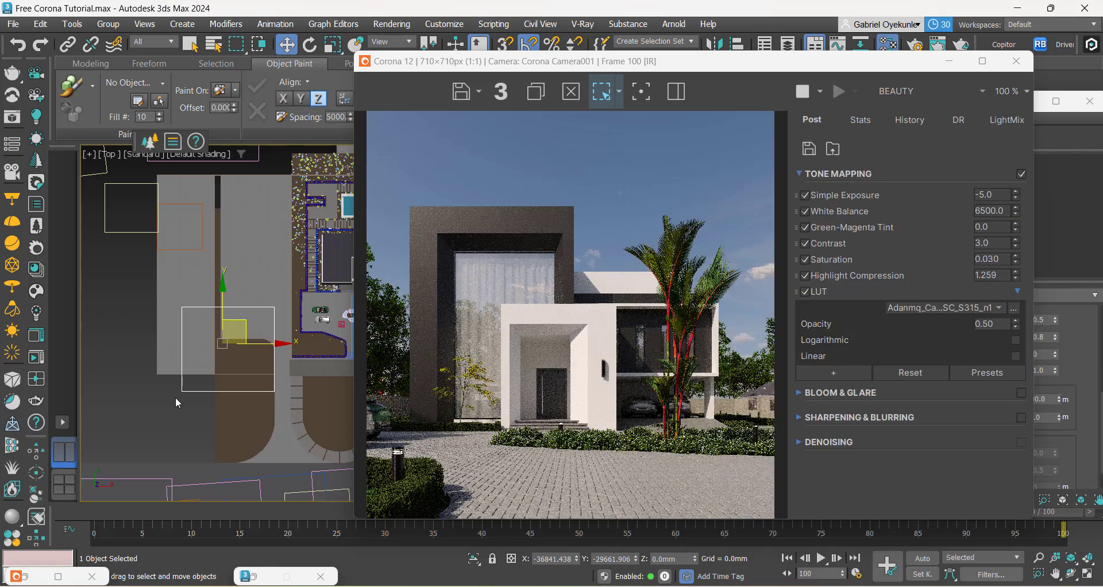
Step: Delete the enlarged elm and clone the small tree at the house front as one instance, placed at about X -18571 mm, Y -19209 mm
middle_click_drag(175, 397, 150, 426)
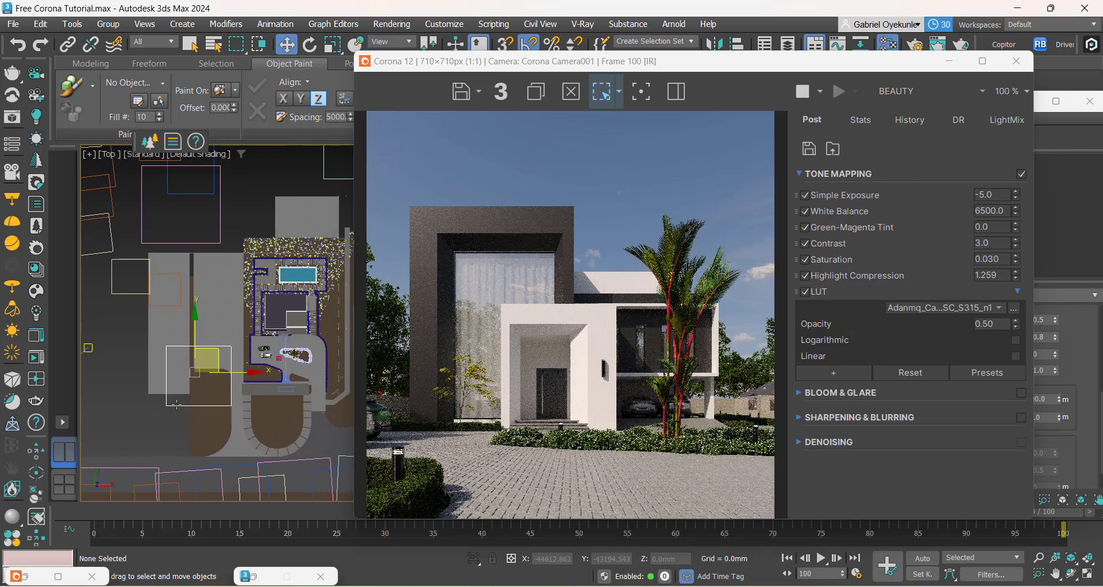
scroll(264, 339, "up", 10)
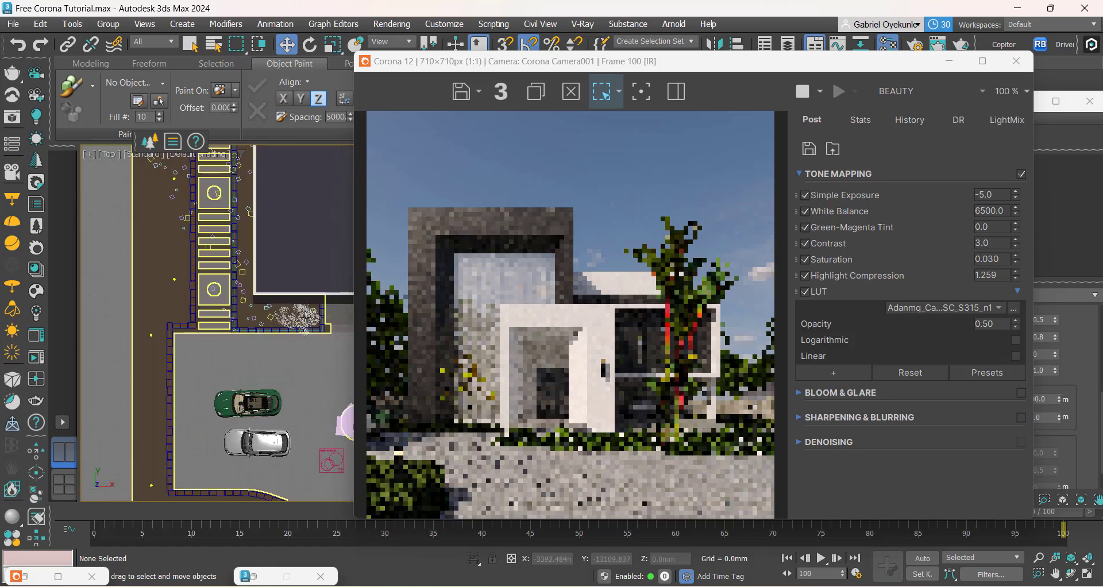
left_click(305, 316)
scroll(282, 354, "down", 4)
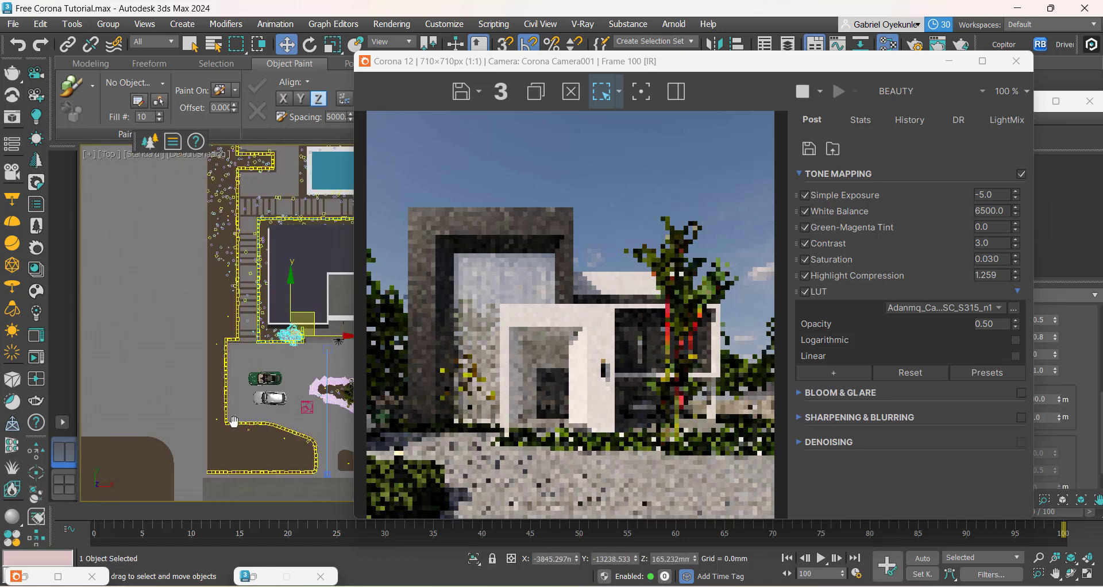
middle_click_drag(250, 423, 348, 423)
scroll(253, 366, "down", 4)
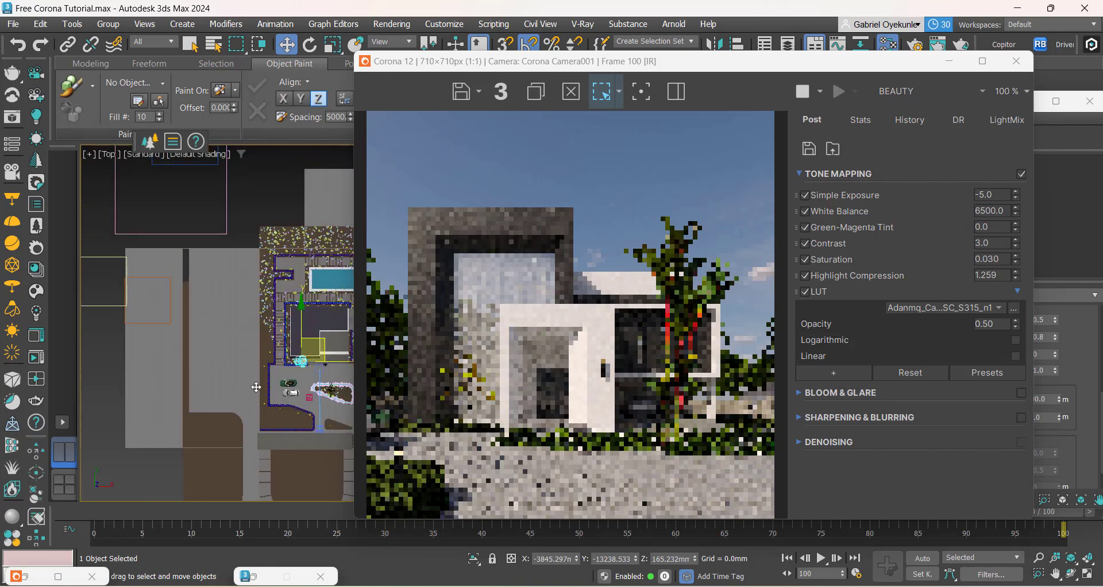
left_click_drag(325, 355, 277, 373, "shift")
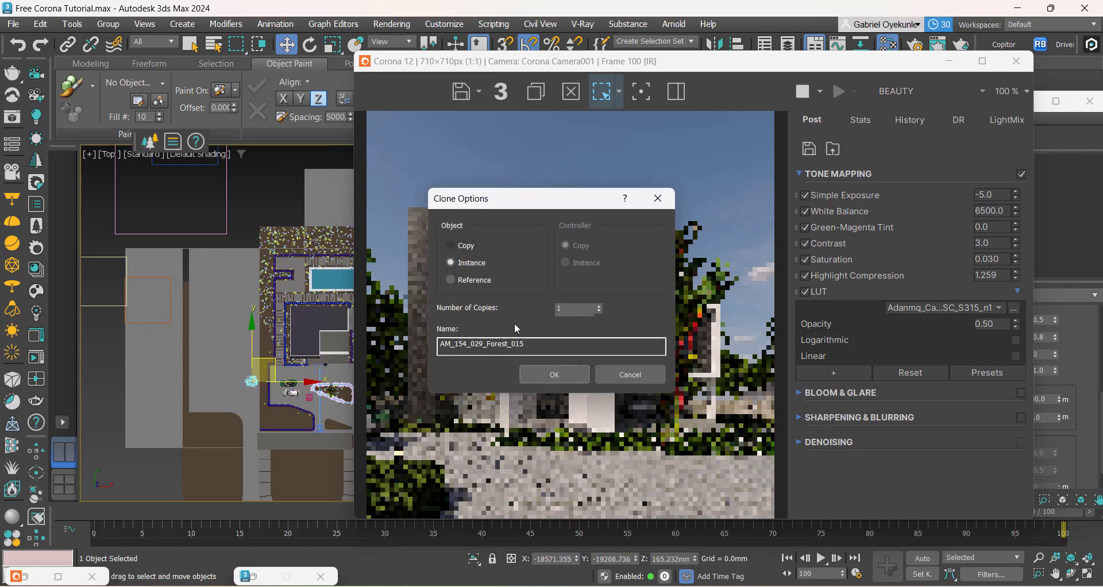
left_click(563, 370)
Step: Scale the cloned tree up uniformly to about 83% or slightly more, and rotate it about -96° around Z
scroll(276, 440, "up", 4)
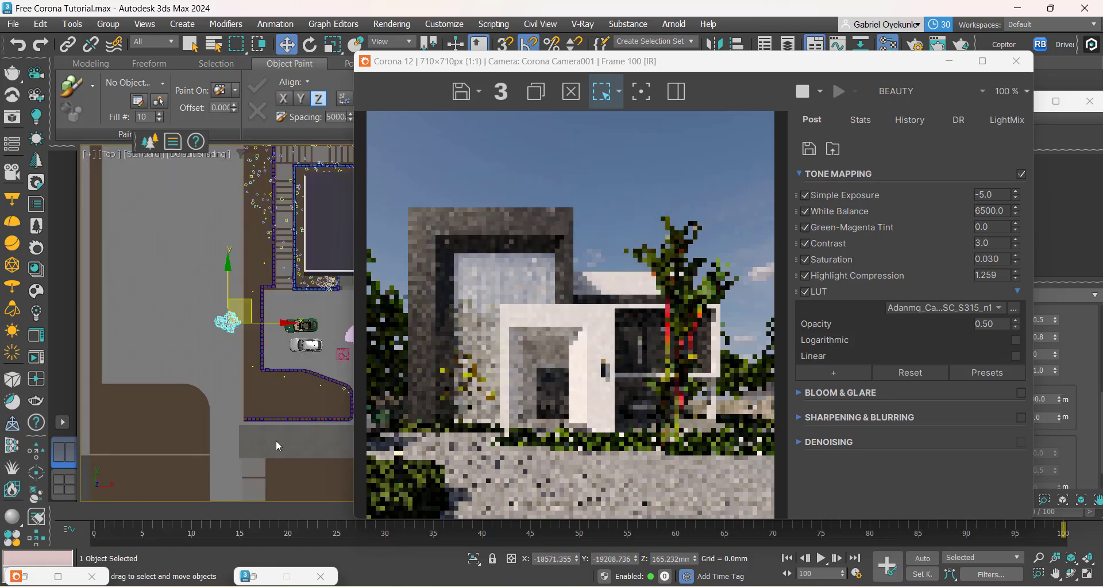
key("r")
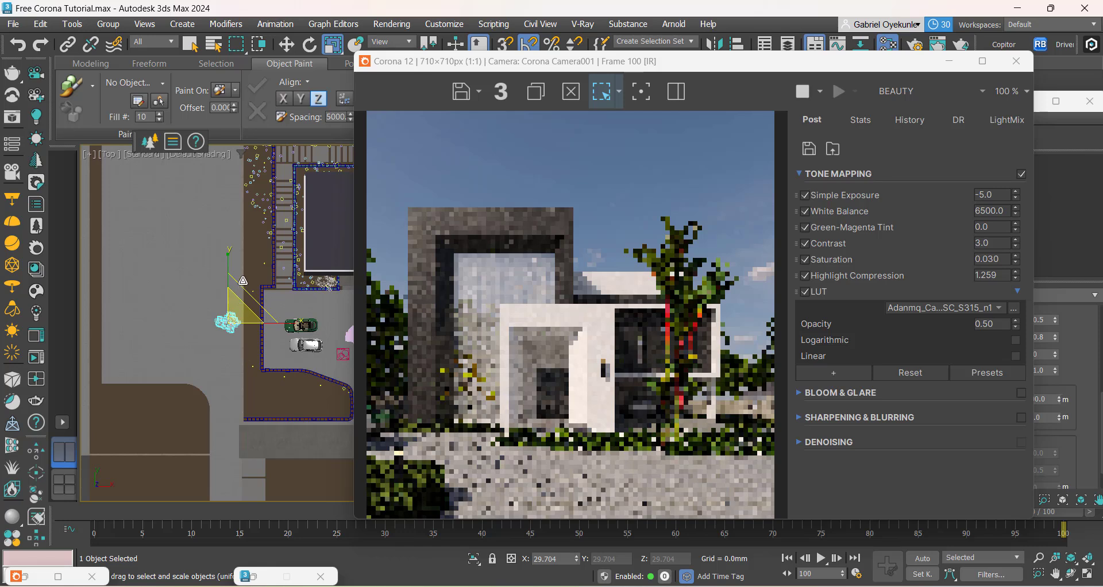
left_click_drag(242, 283, 269, 212)
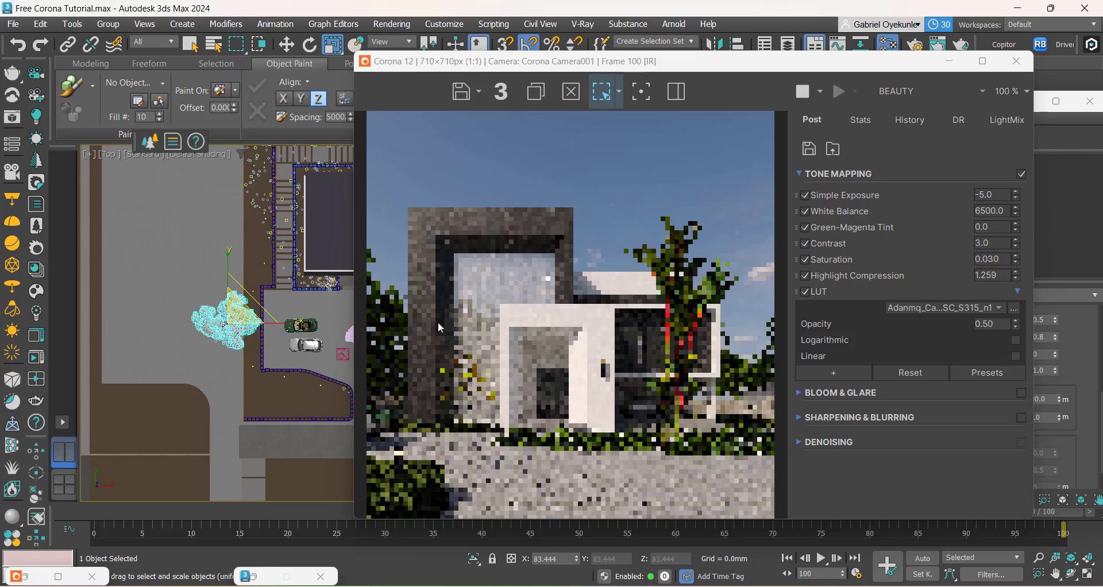
middle_click_drag(227, 360, 211, 378)
scroll(219, 368, "up", 3)
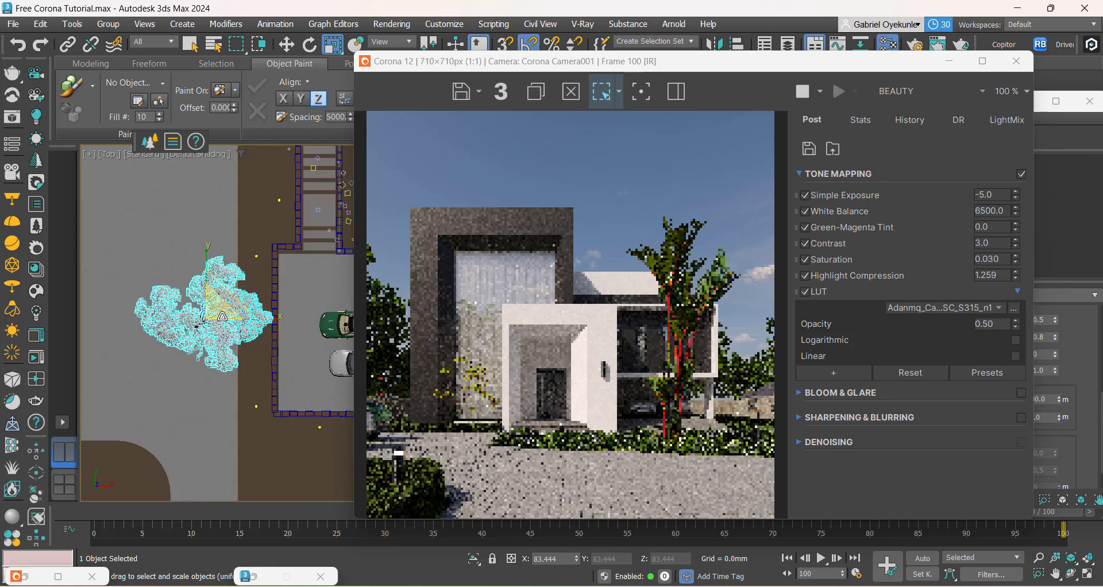
left_click_drag(225, 318, 304, 315)
key("e")
middle_click_drag(304, 315, 259, 355)
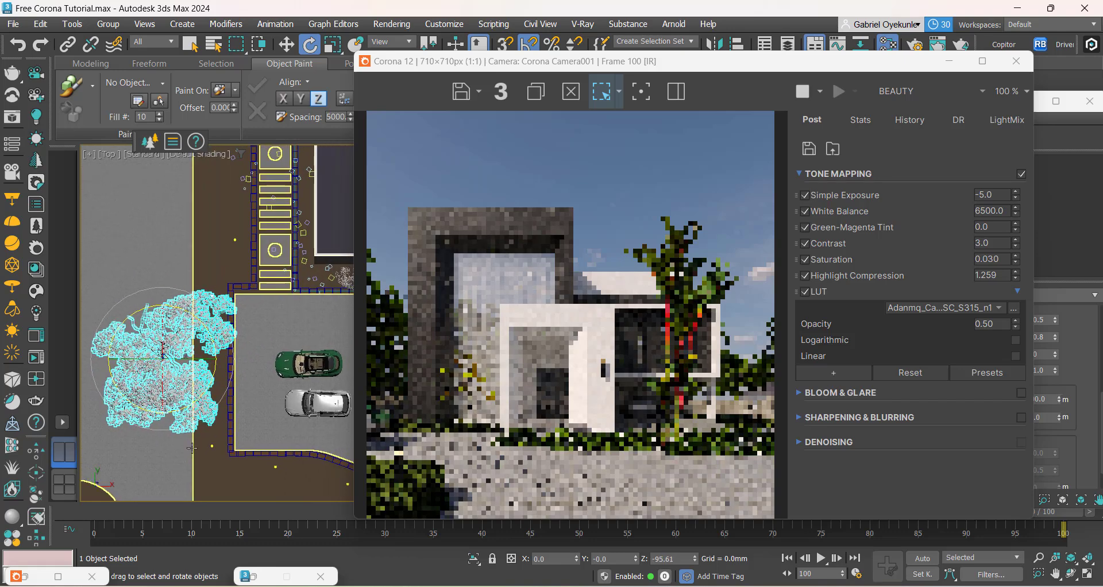
Step: Try positions for the cloned tree beside the parked cars against Approach clone.png, leaving it at about X -12249 mm, Y -19598 mm
key("w")
left_click_drag(181, 351, 239, 334)
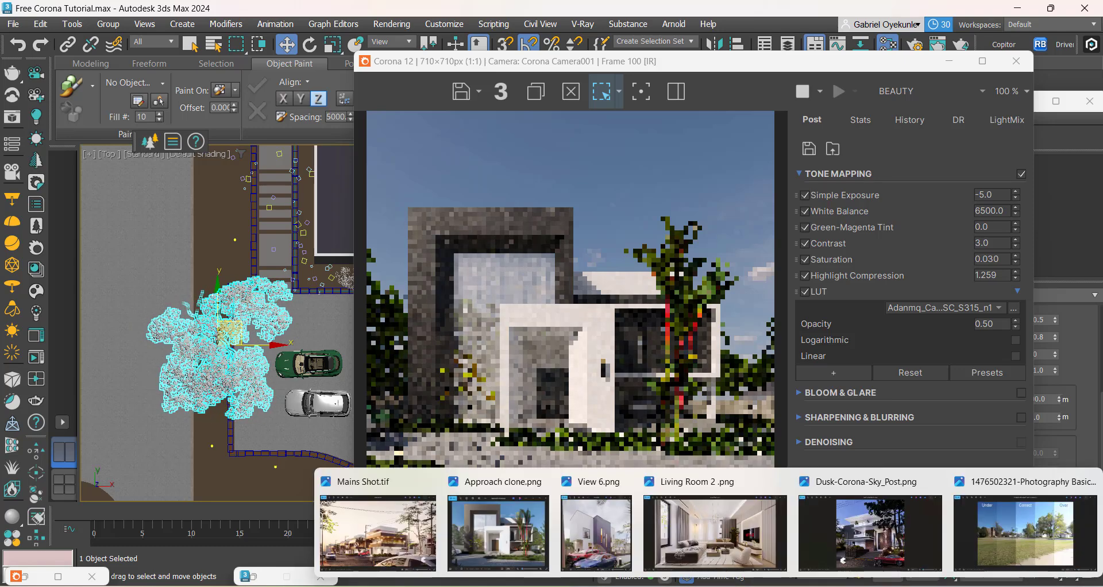
left_click(397, 529)
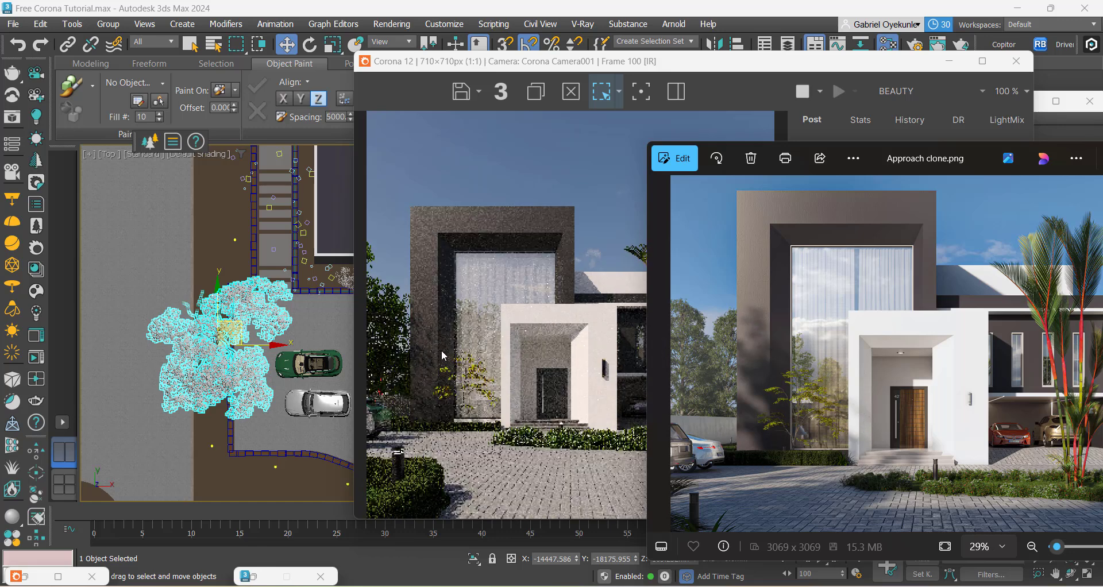
middle_click_drag(231, 408, 226, 331)
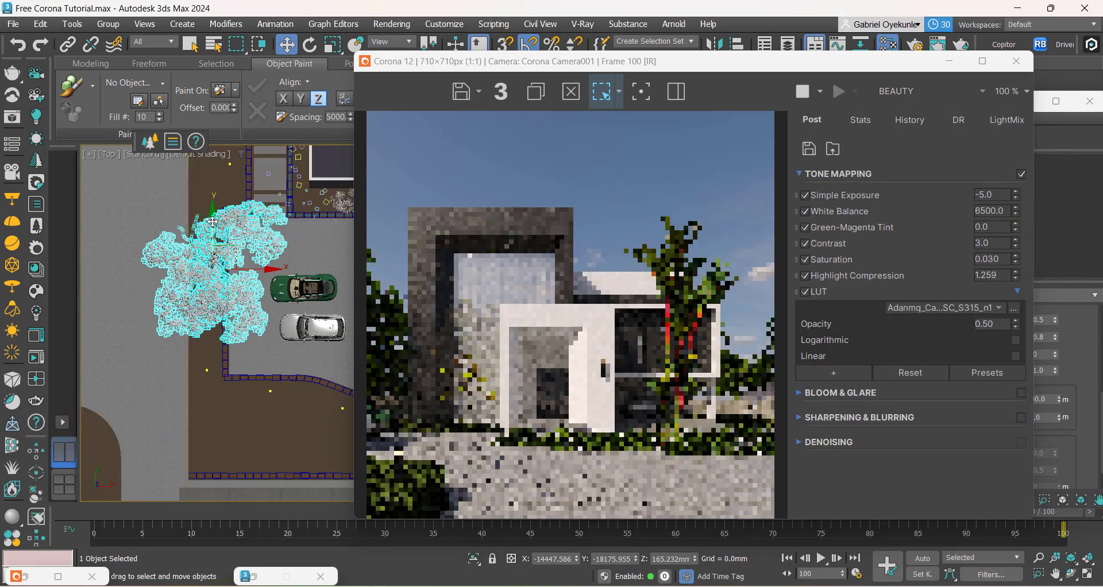
left_click_drag(212, 222, 213, 251)
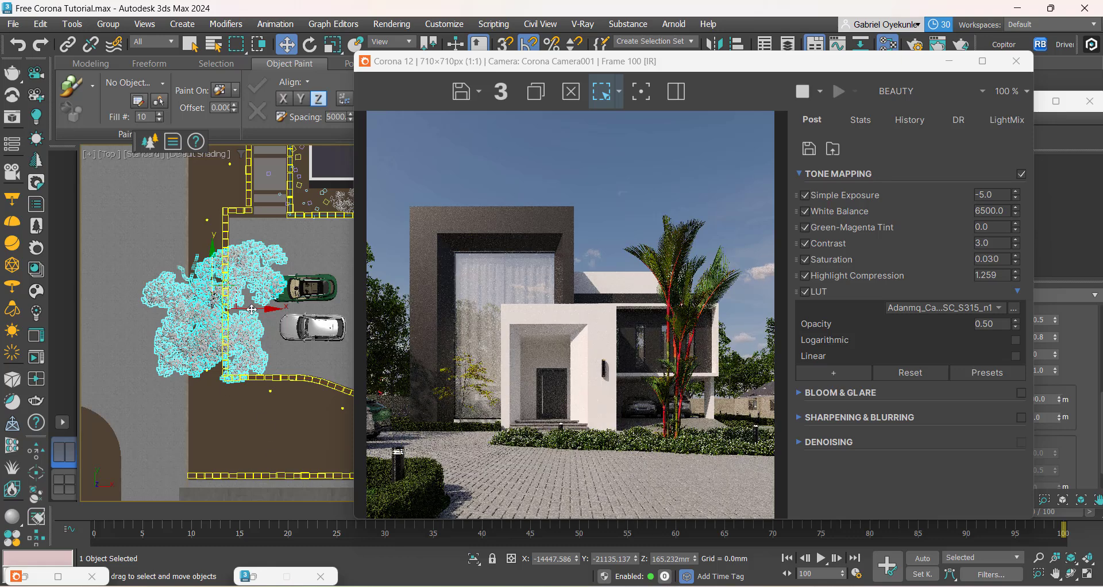
left_click_drag(251, 309, 277, 306)
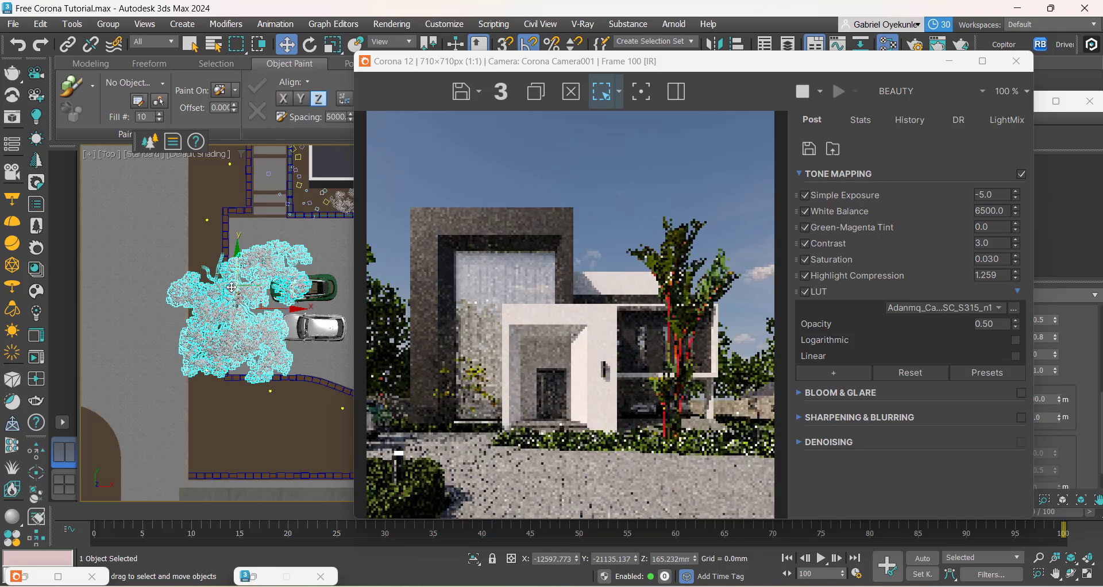
left_click_drag(236, 276, 265, 274)
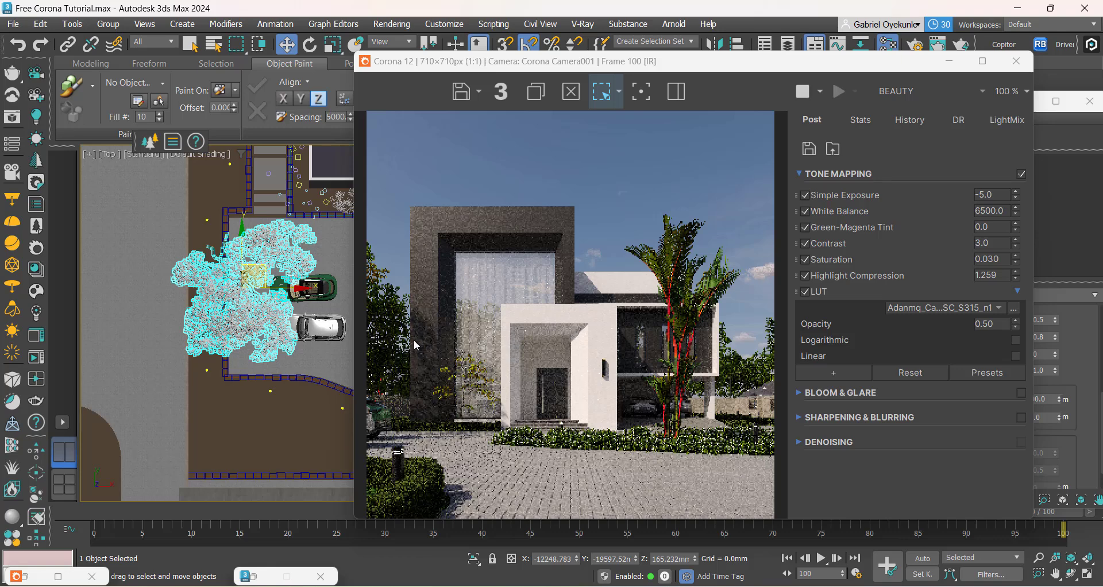
Step: Compare the new tree's shadow on the facade with the reference image Approach clone.png, and return to the render
scroll(276, 379, "down", 10)
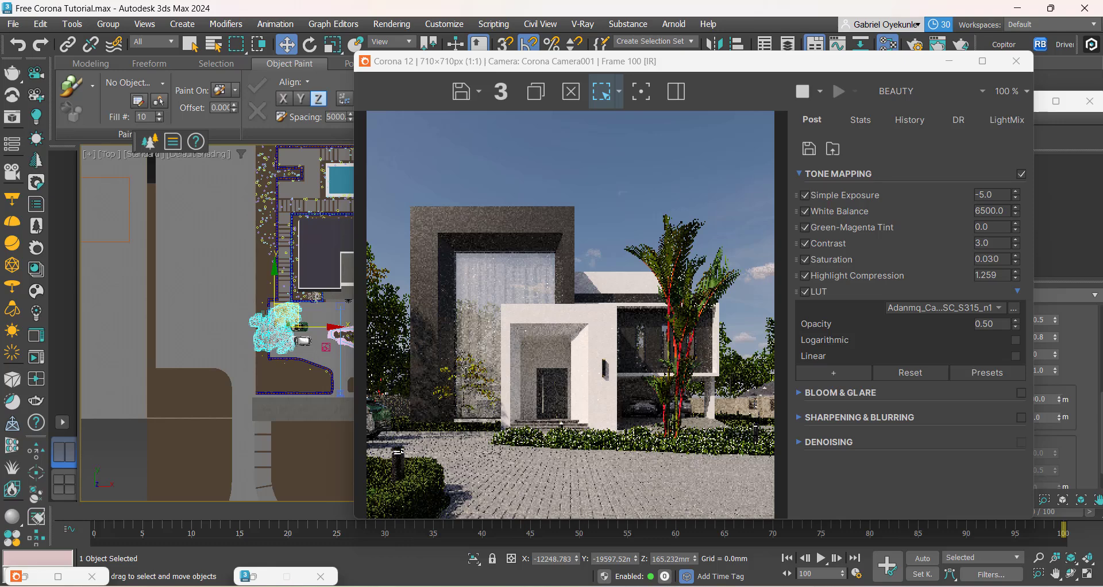
mouse_move(888, 583)
left_click(497, 536)
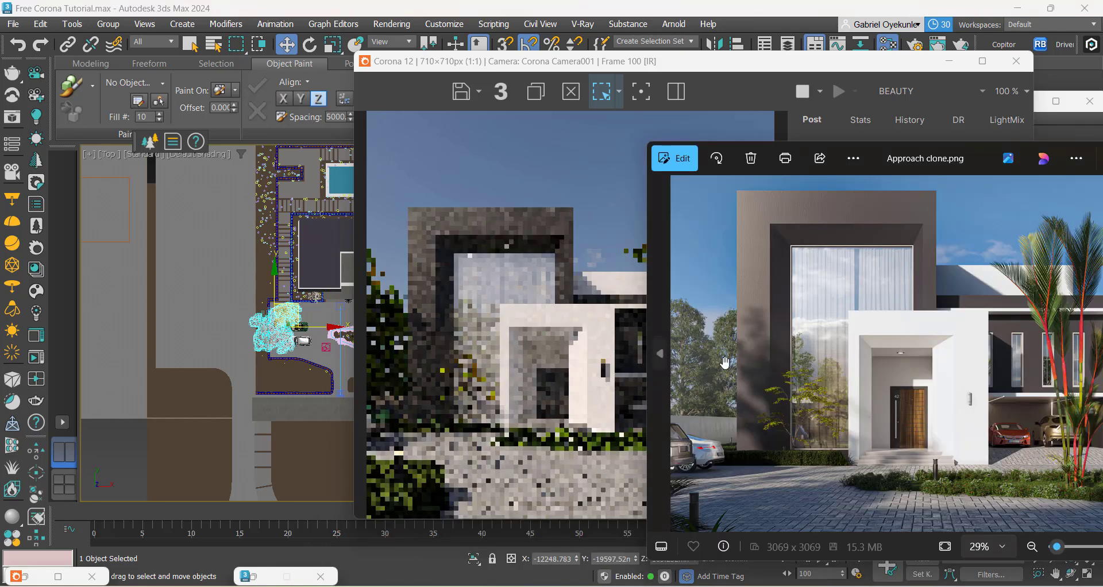
left_click(482, 392)
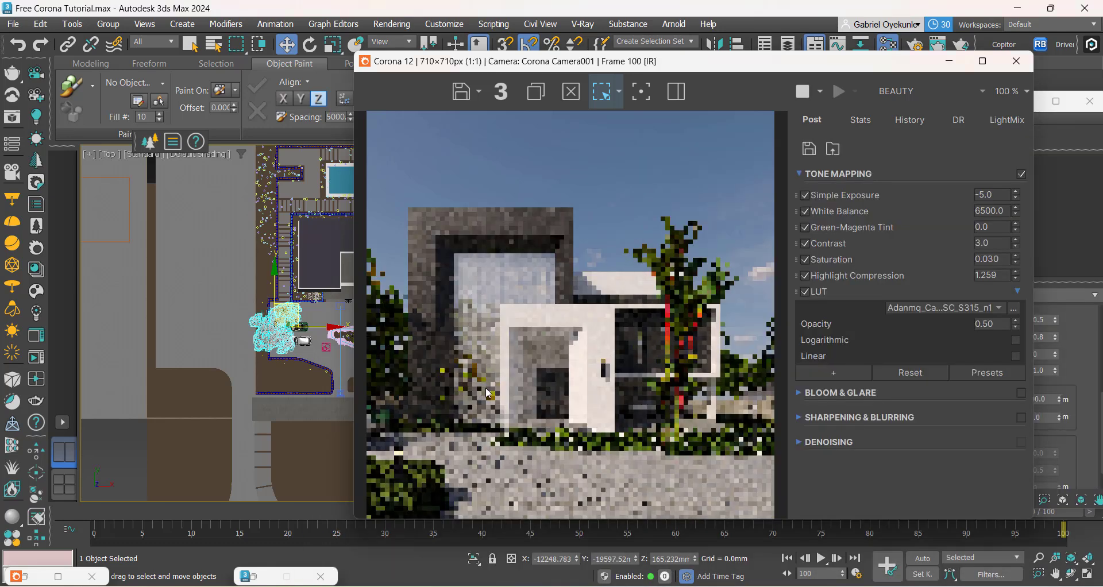
Step: Select the Corona sun, clear the Slate Material Editor out of the way, and set the sun's size to 3.0
scroll(230, 295, "down", 6)
scroll(265, 399, "down", 4)
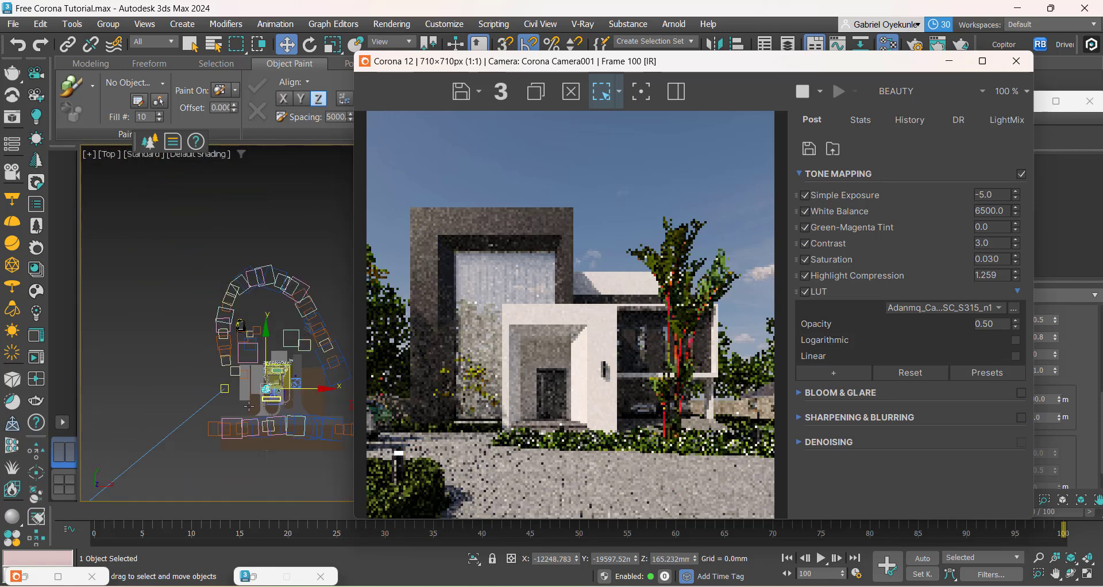
middle_click_drag(200, 458, 279, 337)
scroll(155, 423, "down", 6)
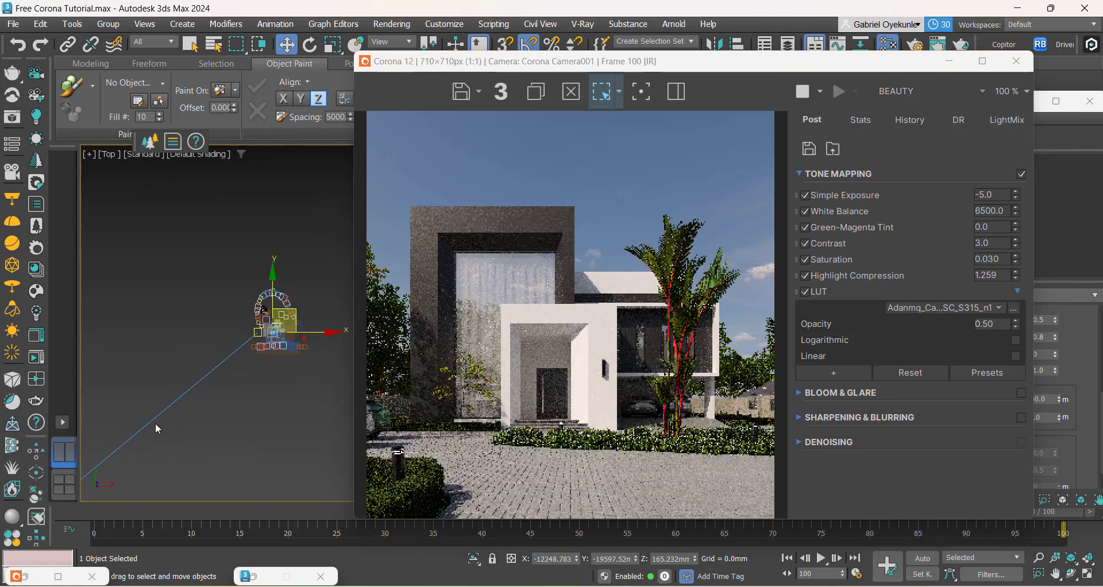
middle_click_drag(197, 429, 242, 414)
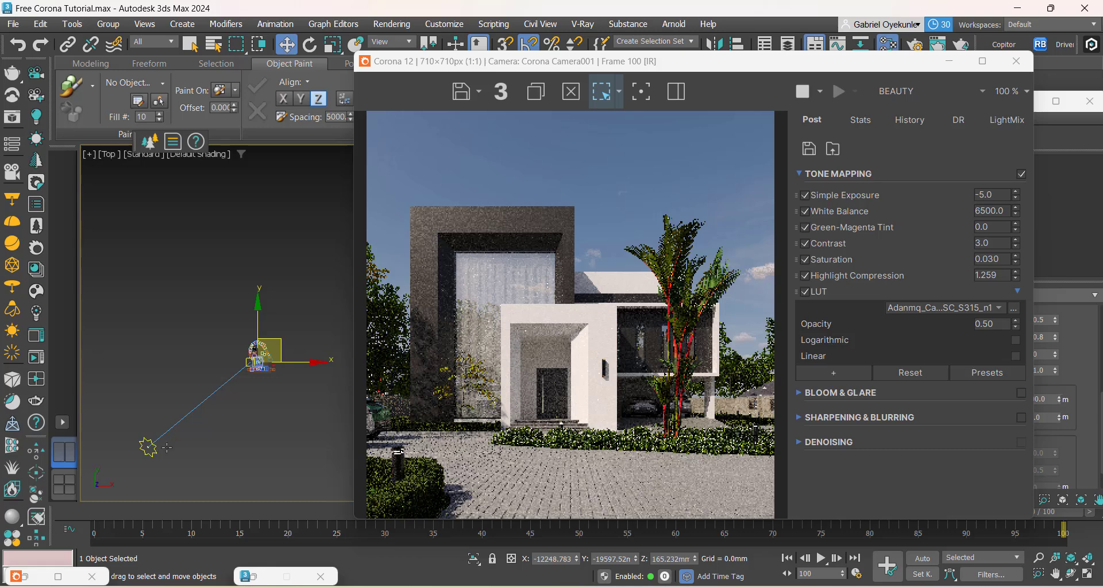
left_click(150, 446)
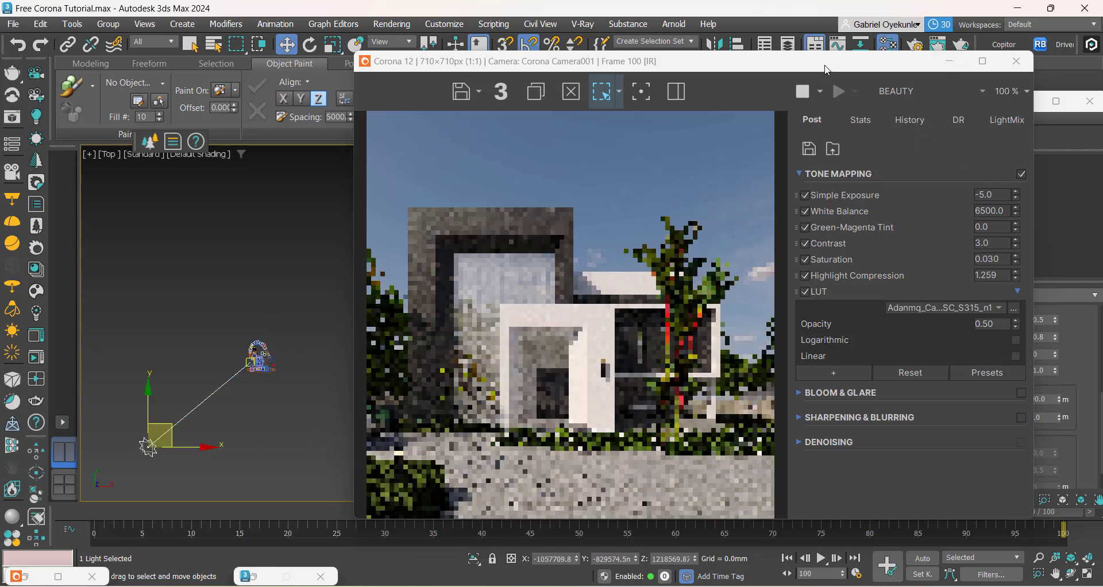
left_click_drag(827, 67, 683, 58)
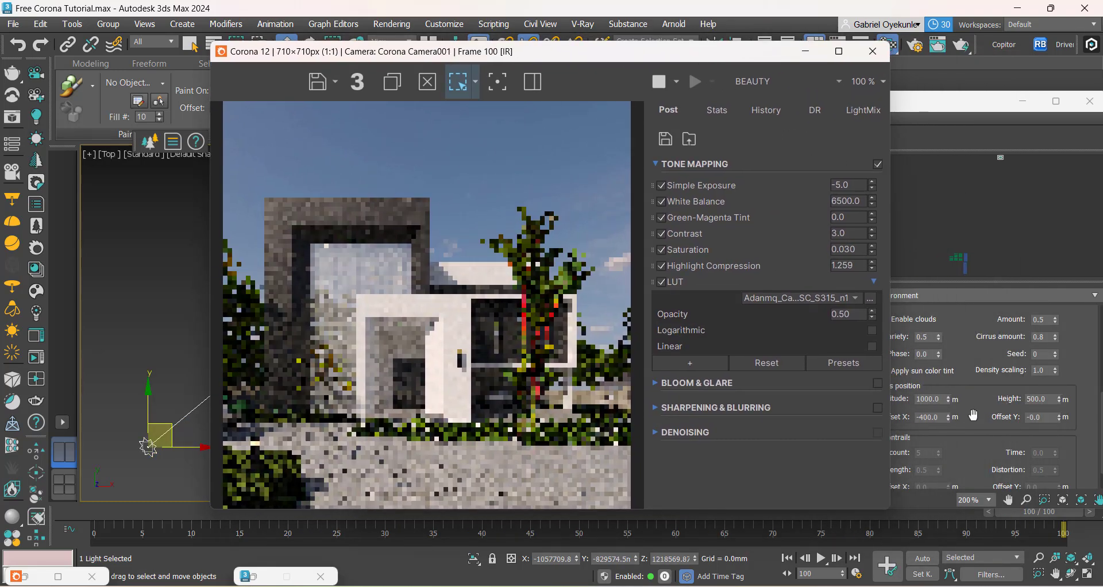
left_click_drag(973, 415, 970, 476)
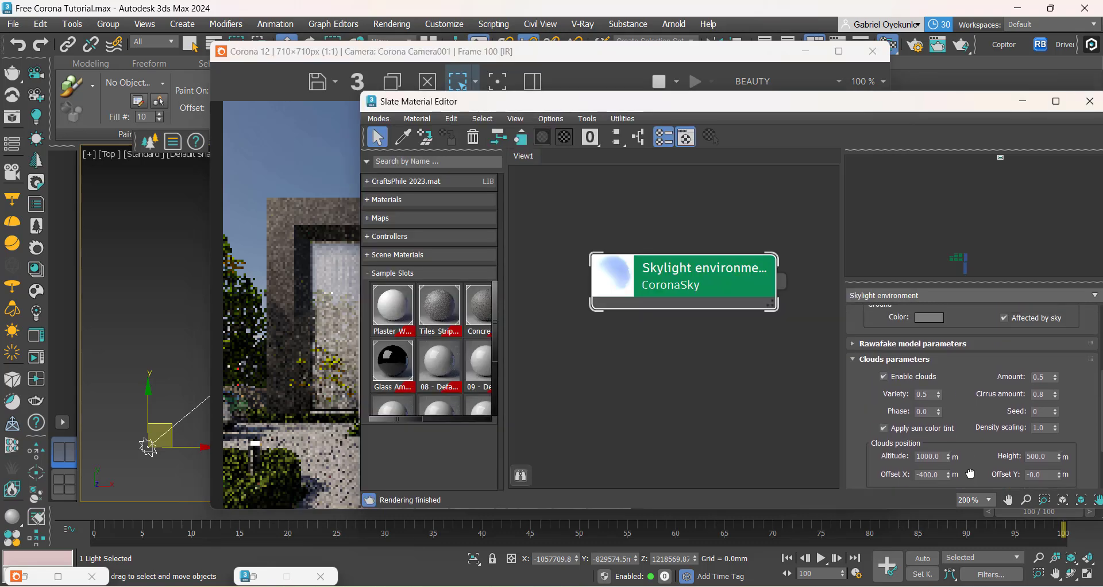
left_click(1023, 103)
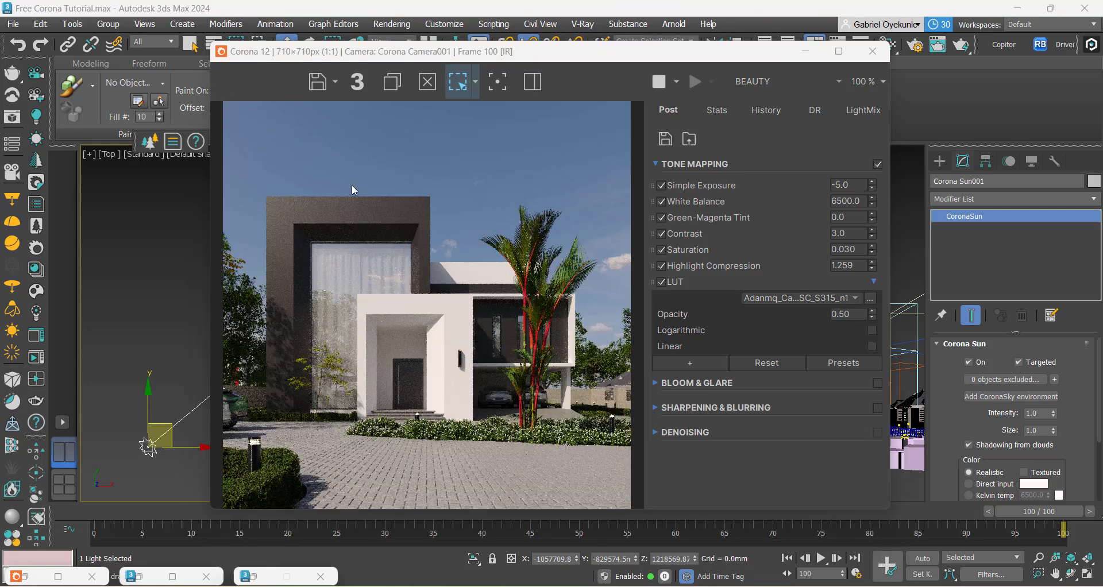
left_click_drag(967, 430, 978, 472)
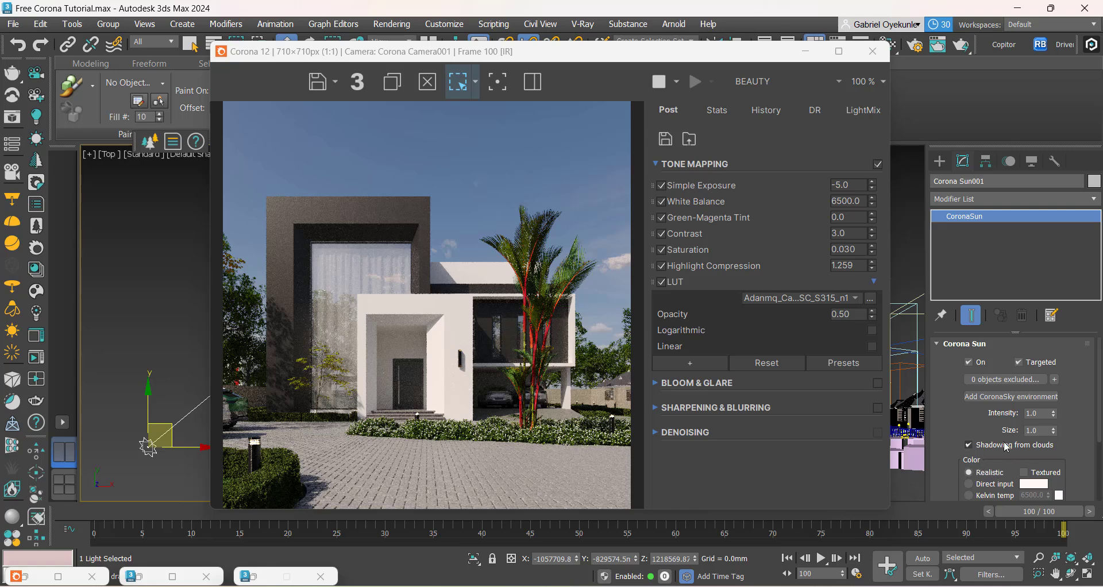
double_click(1039, 430)
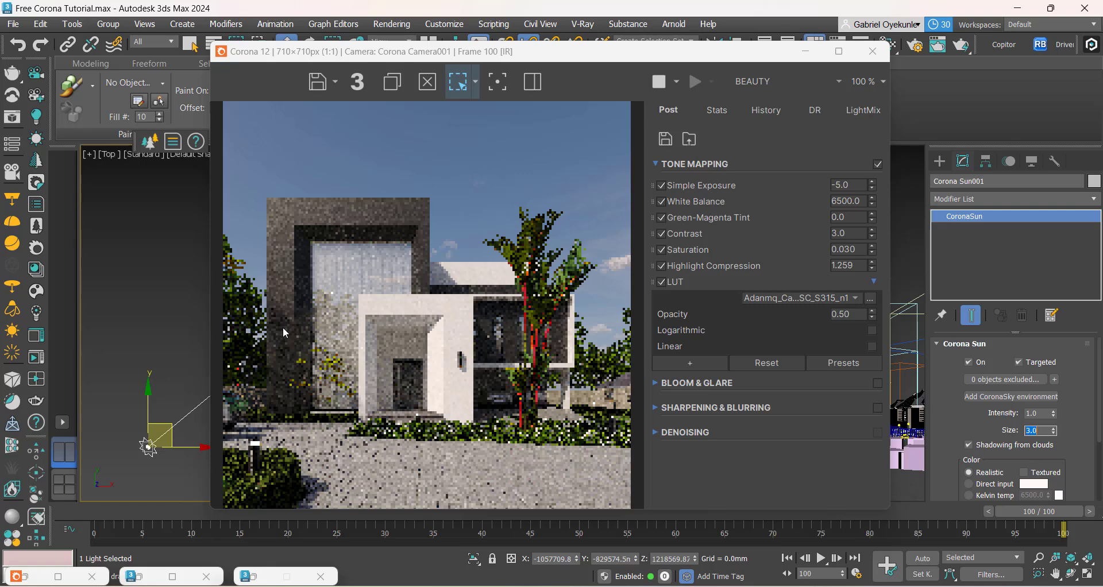
Step: Examine the shadow softness on the facade up close and compare the render with the reference image Approach clone.png
scroll(281, 353, "up", 2)
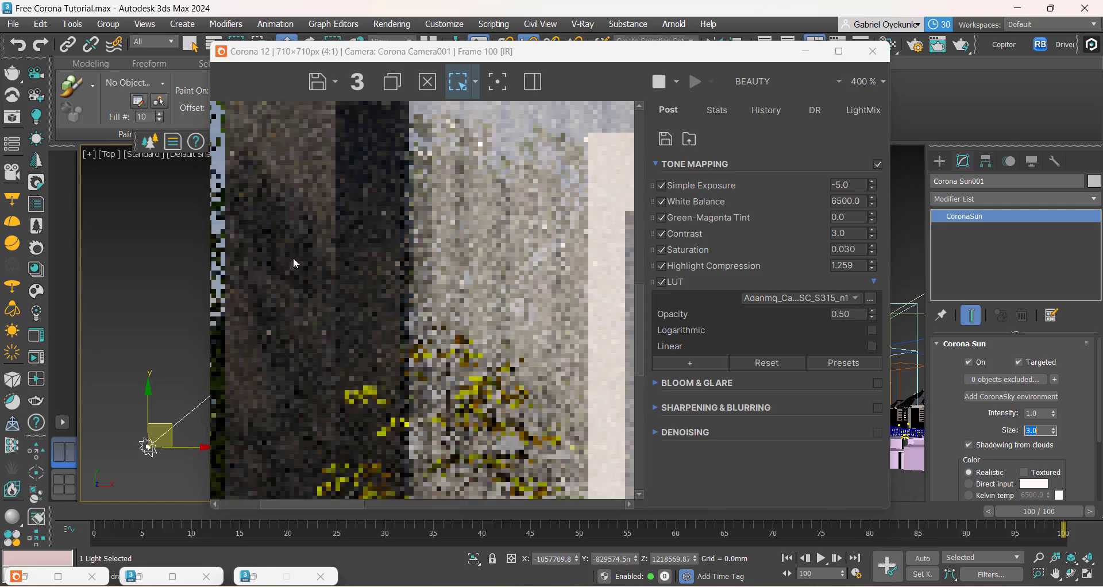
scroll(295, 263, "down", 2)
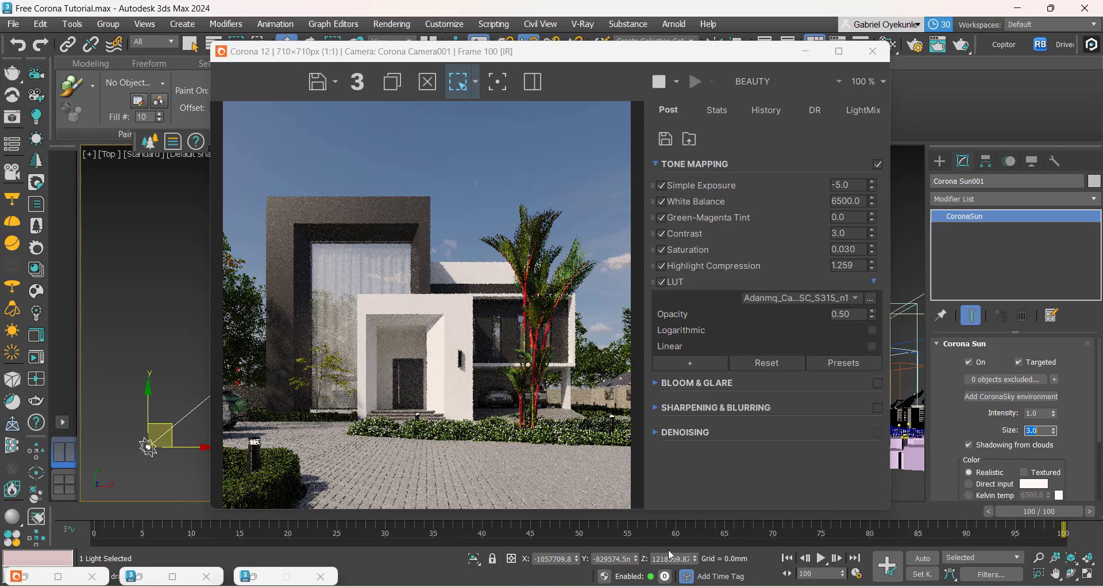
left_click(505, 534)
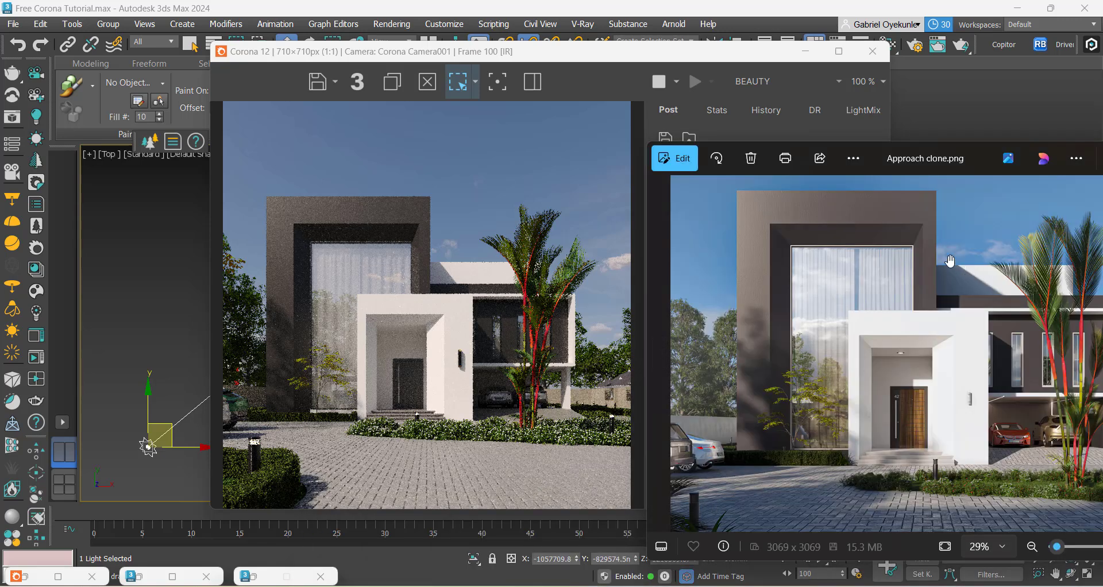
left_click_drag(925, 160, 651, 165)
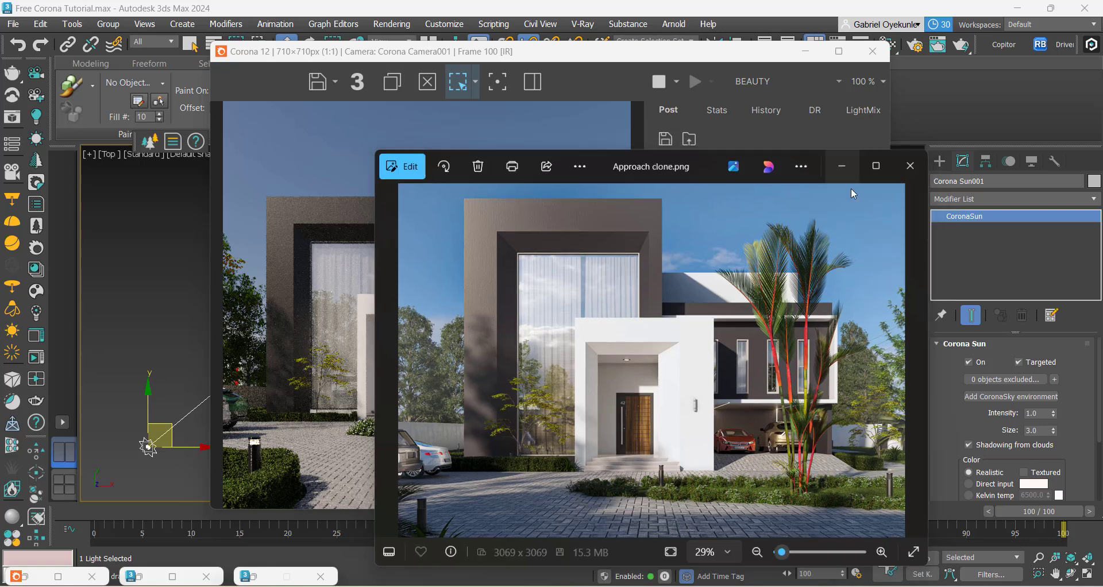
left_click(844, 164)
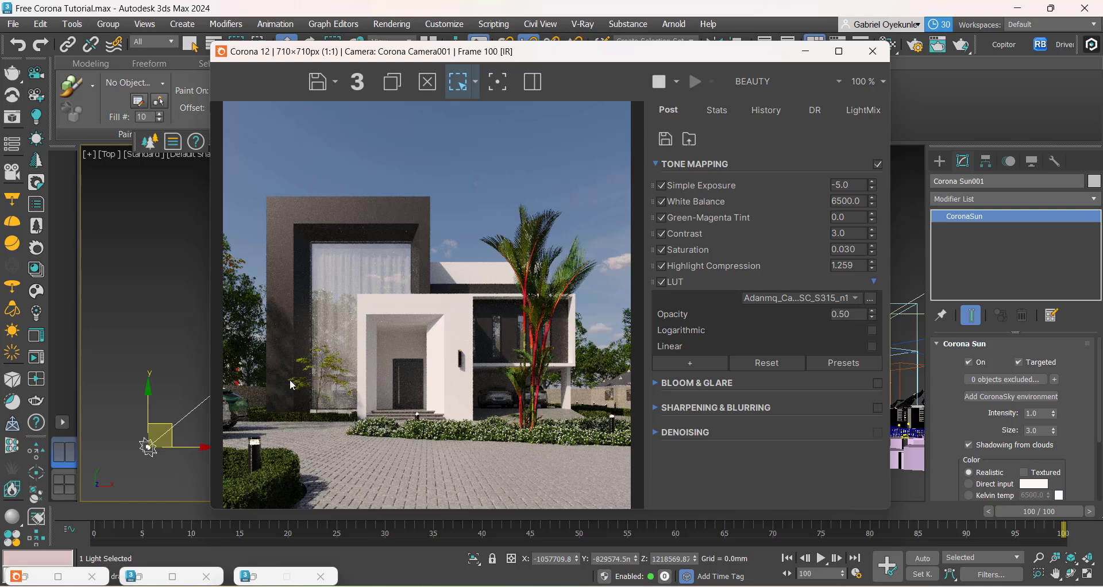
Step: Open the Corona sun's size value for editing
double_click(1032, 430)
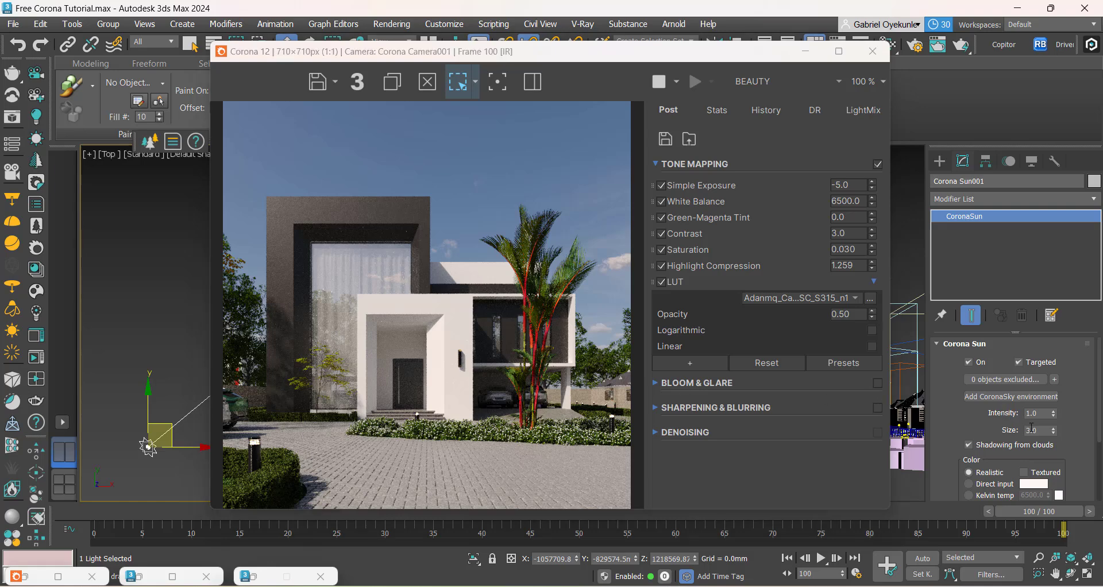
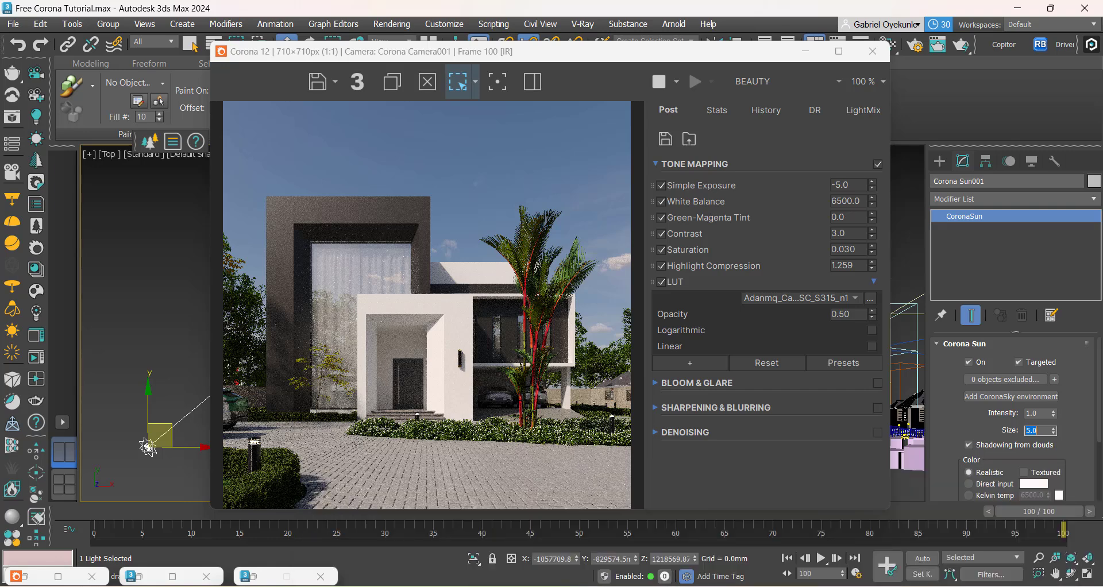
Step: Check the render's brightness against the reference image Approach clone.png, and set Simple Exposure to -4 after trying -3
left_click(506, 520)
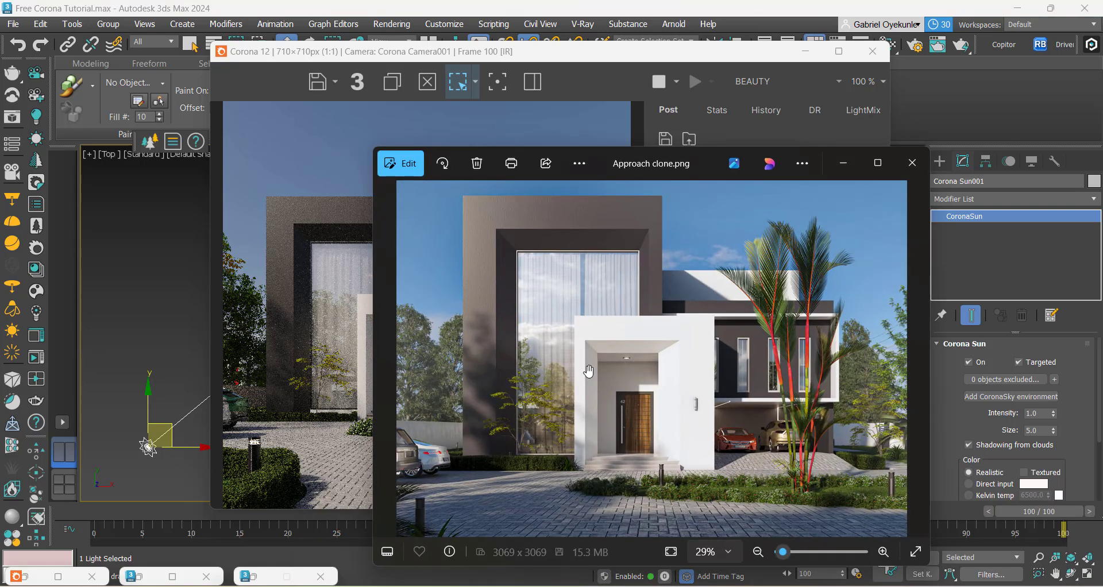
left_click(843, 164)
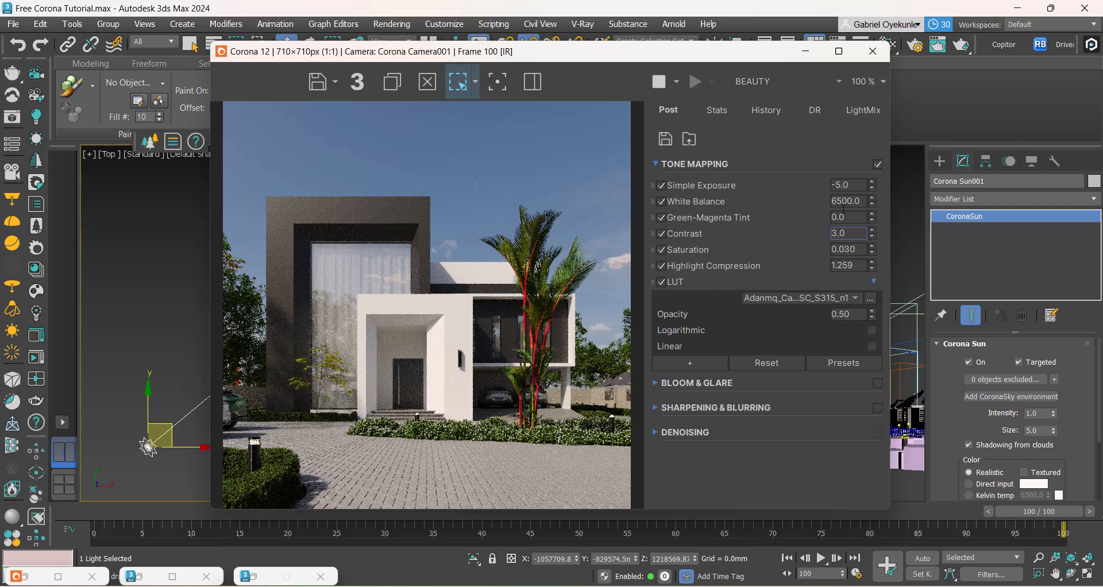
double_click(867, 185)
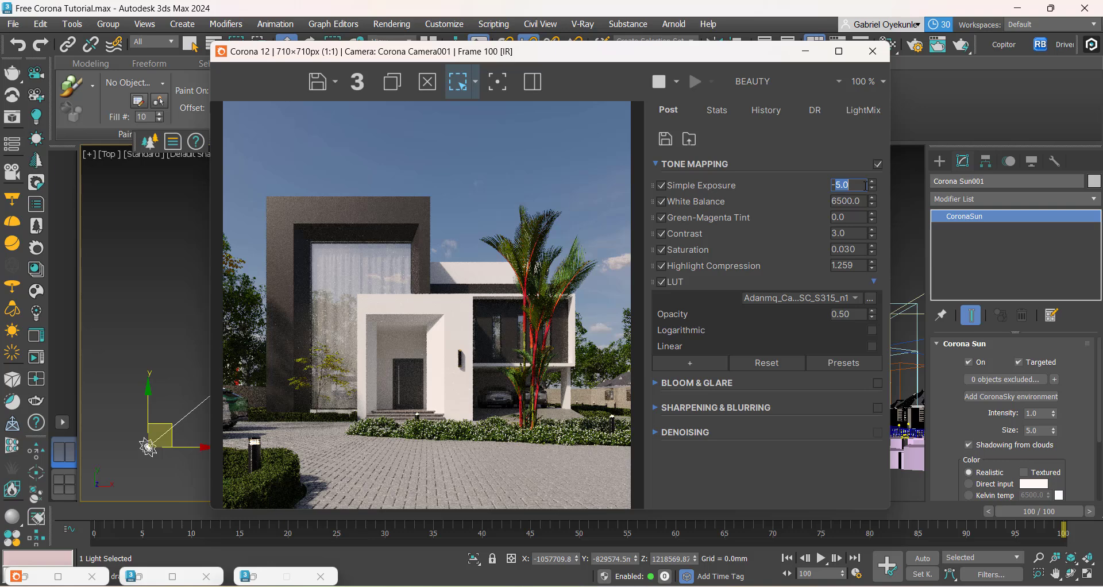
type("-3")
key("Return")
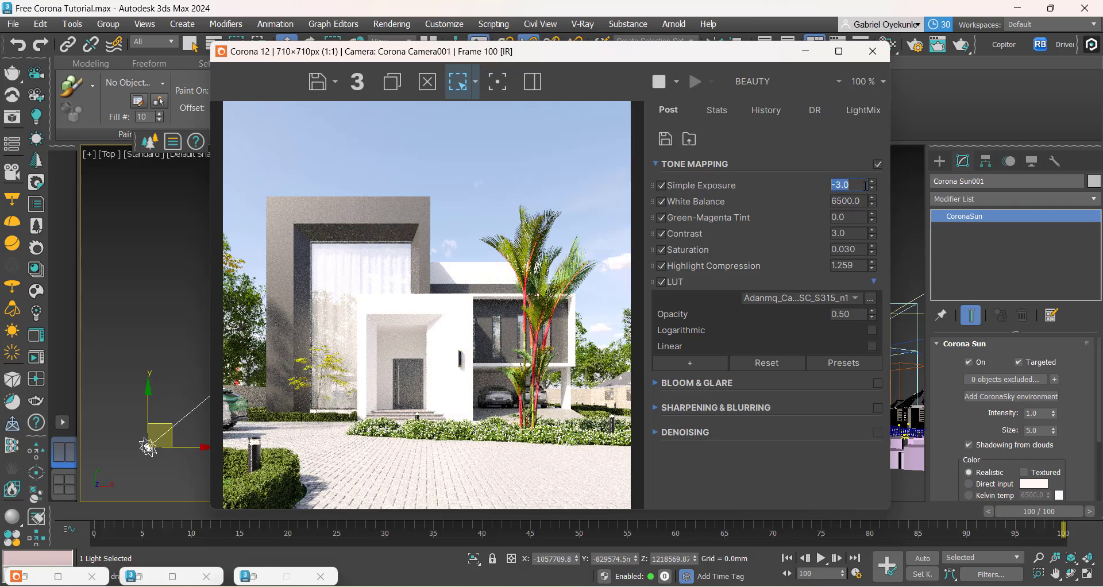
type("-4")
key("Return")
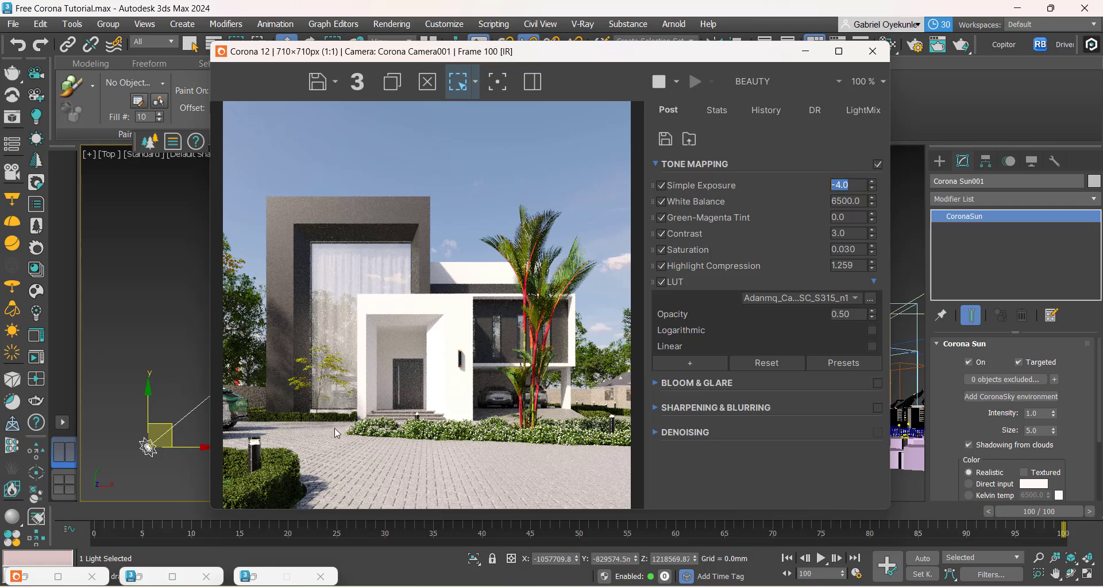
Step: Raise Highlight Compression to 2.441 and inspect the paving and entrance up close in the render
scroll(300, 379, "up", 1)
scroll(300, 379, "down", 1)
left_click_drag(873, 268, 883, 187)
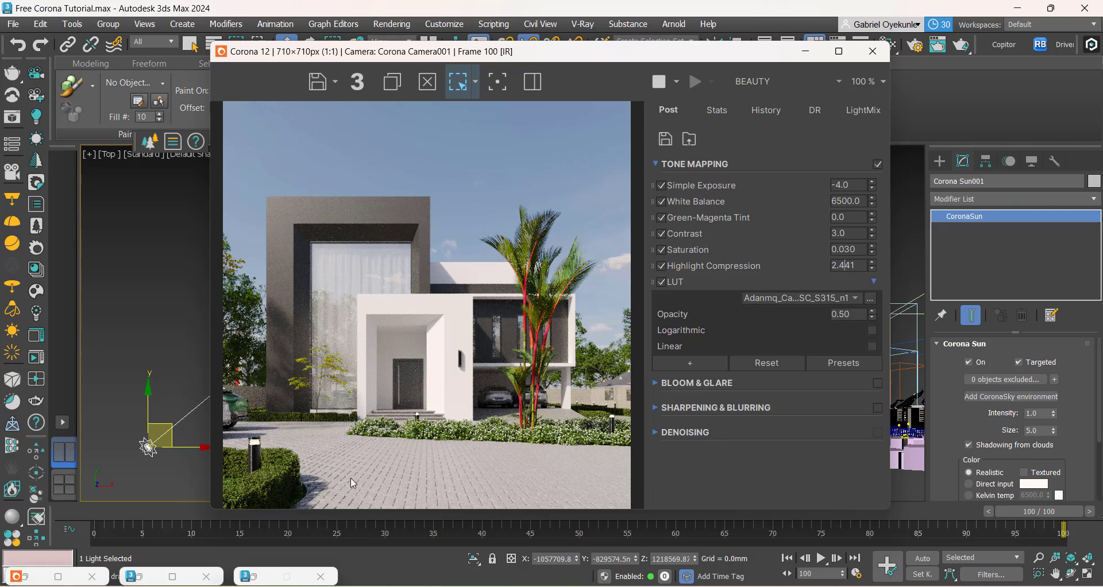
scroll(364, 489, "up", 1)
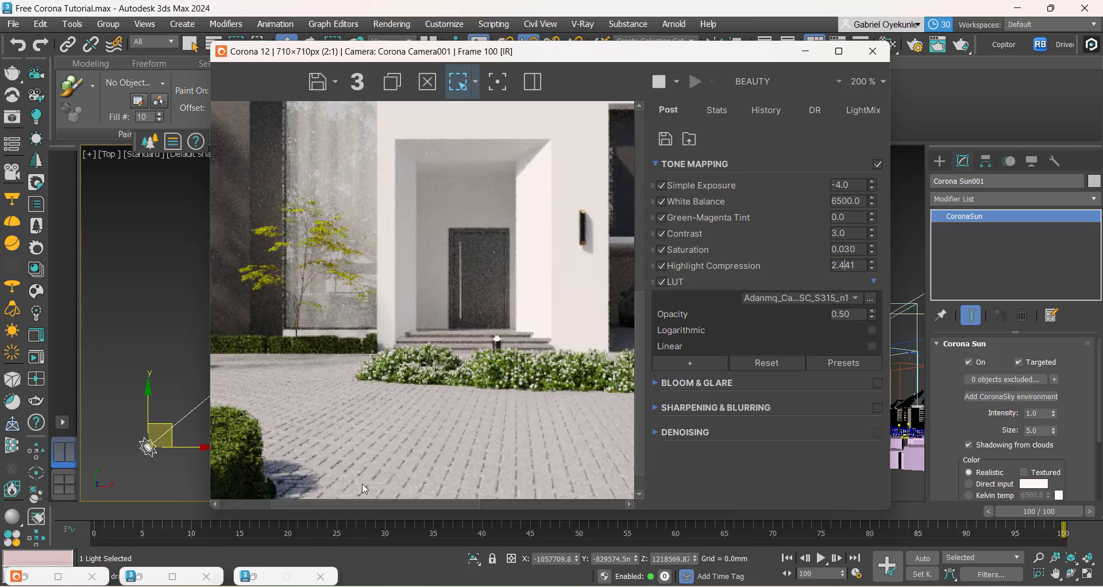
scroll(437, 458, "down", 1)
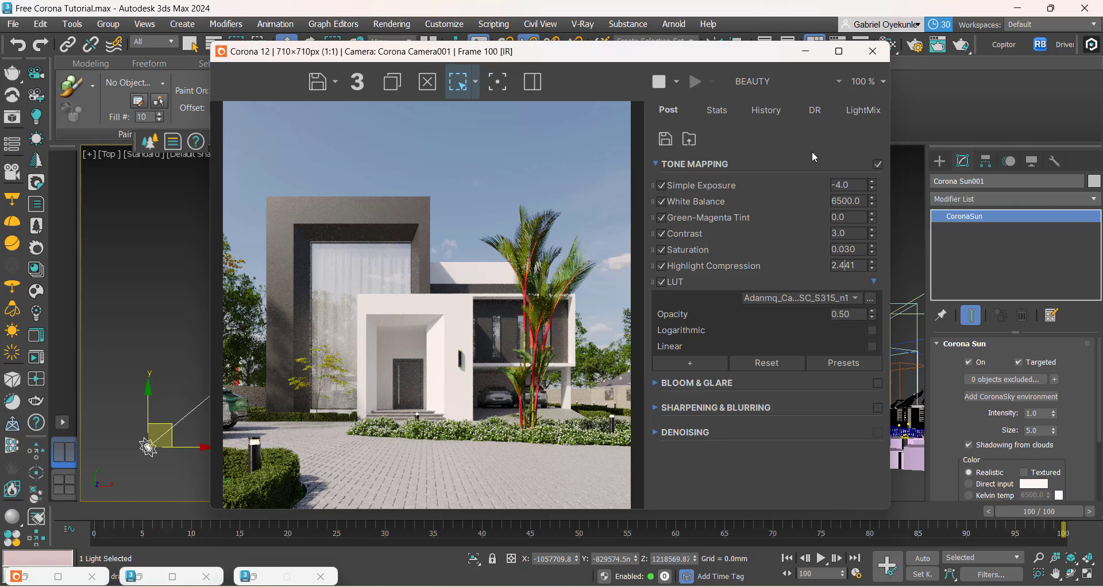
Step: Pick the driveway paving's Cobblestone Herringbone material from the camera view into the Slate Material Editor and bring its map nodes into view
left_click(805, 51)
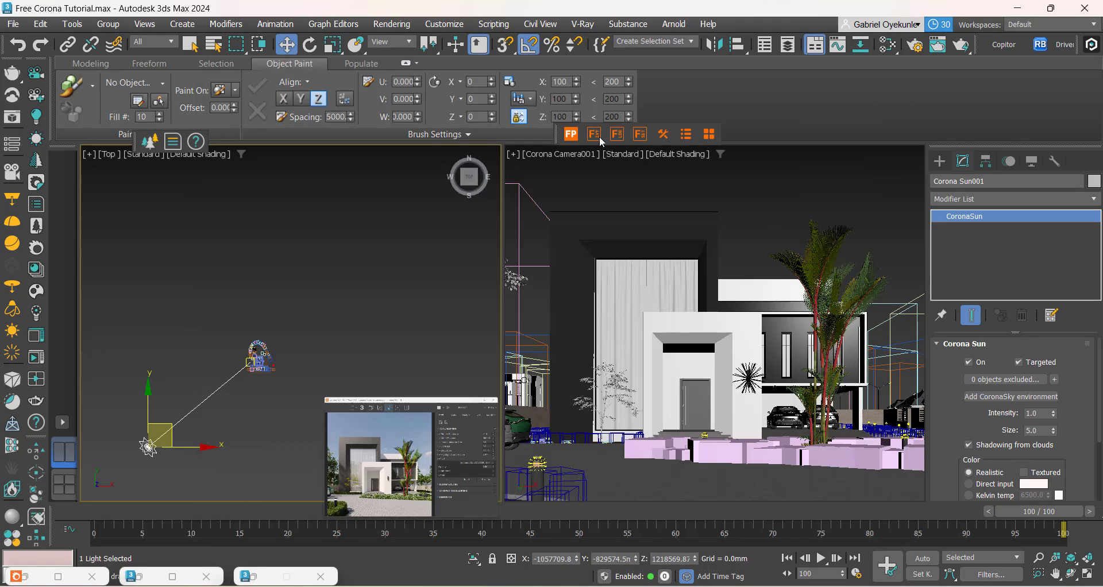
left_click(890, 45)
left_click_drag(436, 103, 791, 105)
left_click(756, 135)
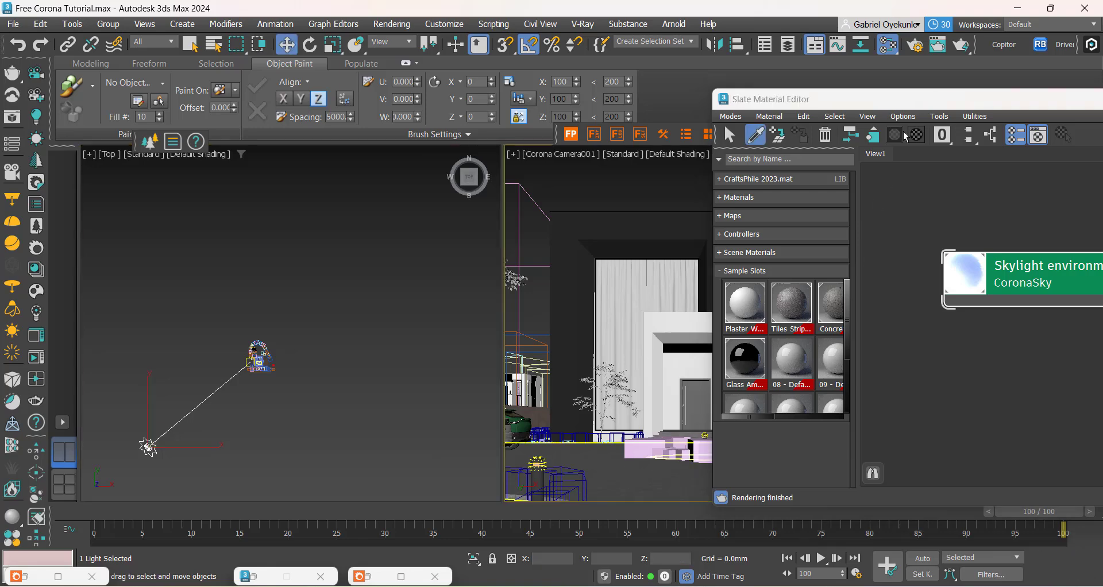
left_click(653, 481)
left_click_drag(804, 99, 311, 92)
scroll(419, 322, "down", 2)
middle_click_drag(360, 317, 519, 357)
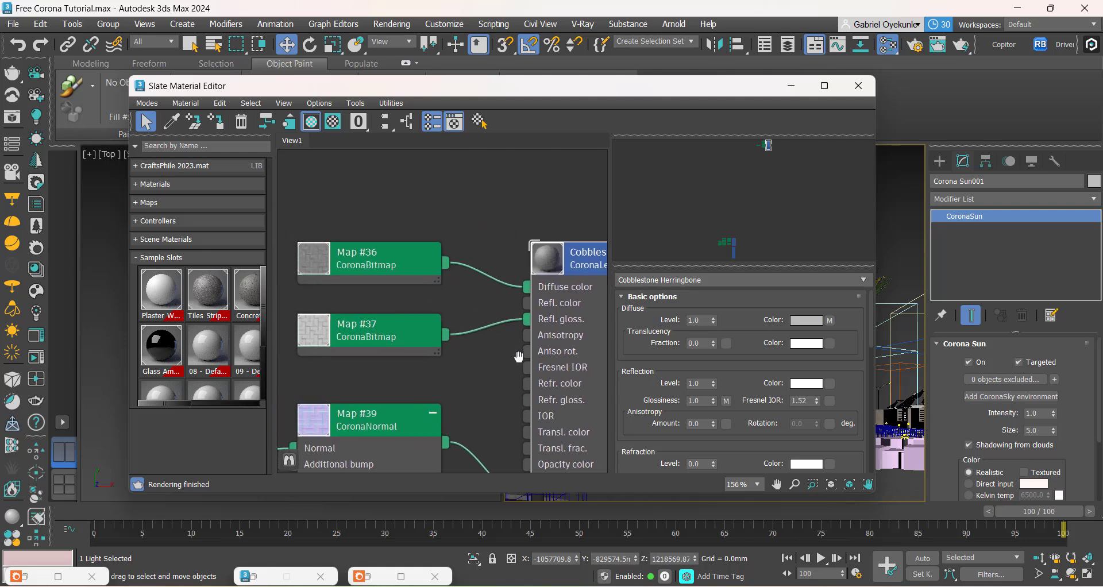
middle_click_drag(413, 369, 462, 350)
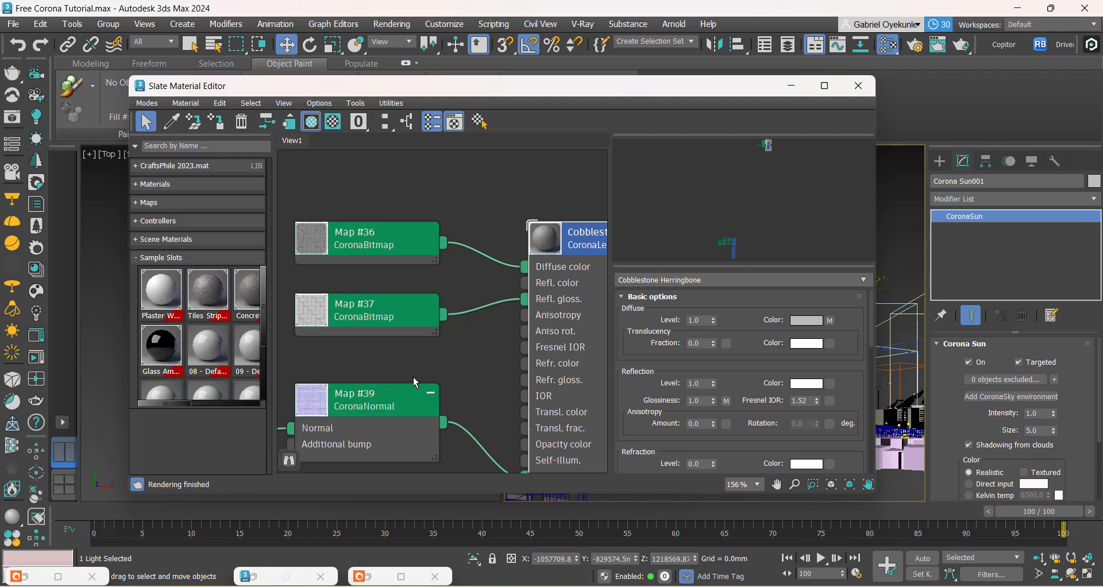
scroll(441, 325, "down", 1)
middle_click_drag(442, 324, 421, 341)
Step: Enable the color map in the output settings of the bitmap feeding the cobblestone material's diffuse color
left_click(346, 263)
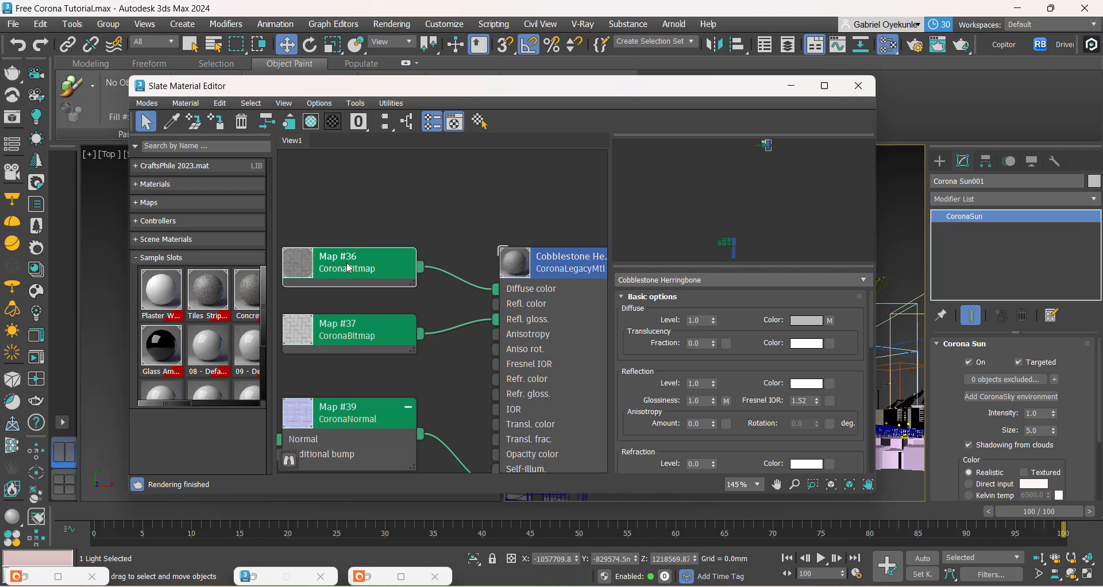
scroll(645, 388, "down", 4)
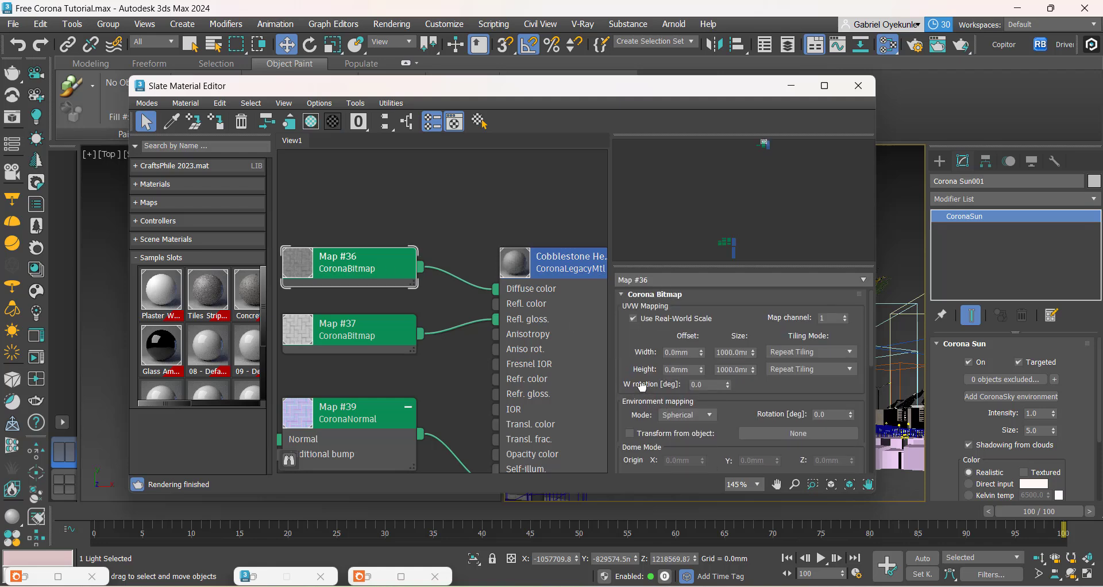
scroll(644, 389, "down", 6)
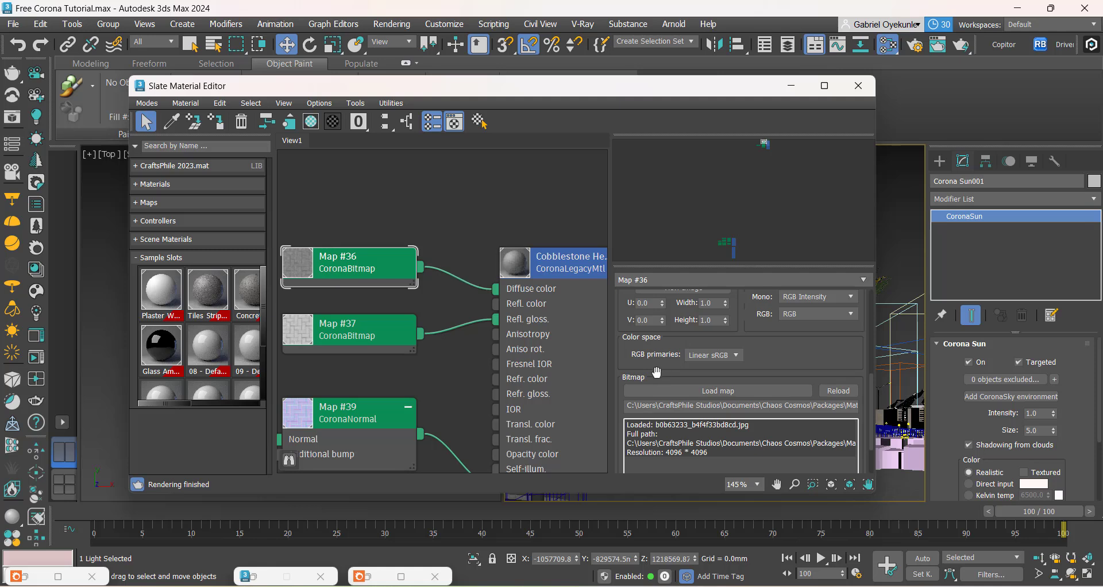
scroll(660, 345, "down", 2)
scroll(661, 331, "down", 2)
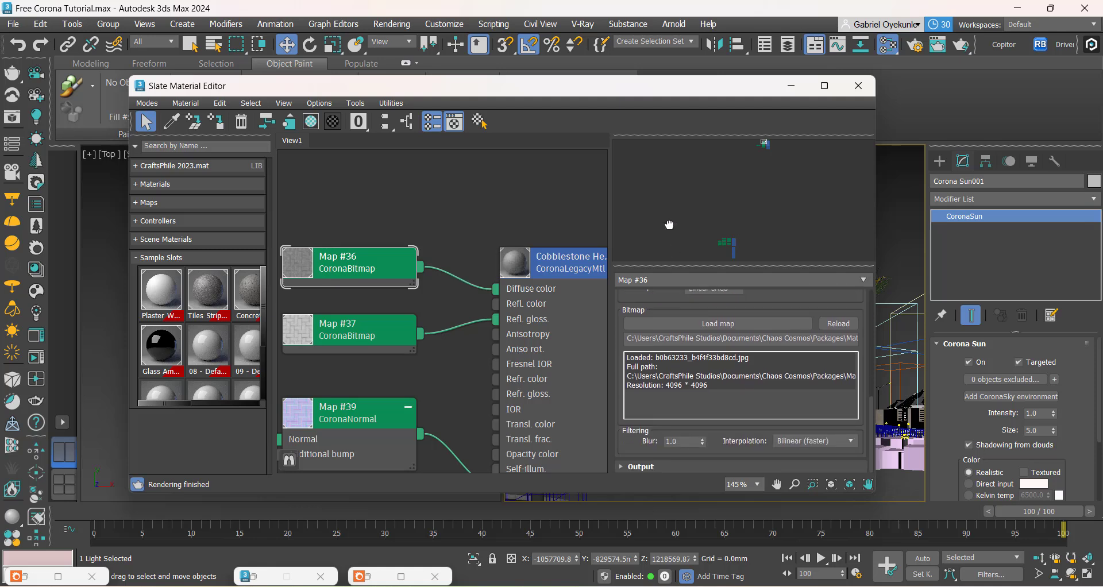
left_click(635, 467)
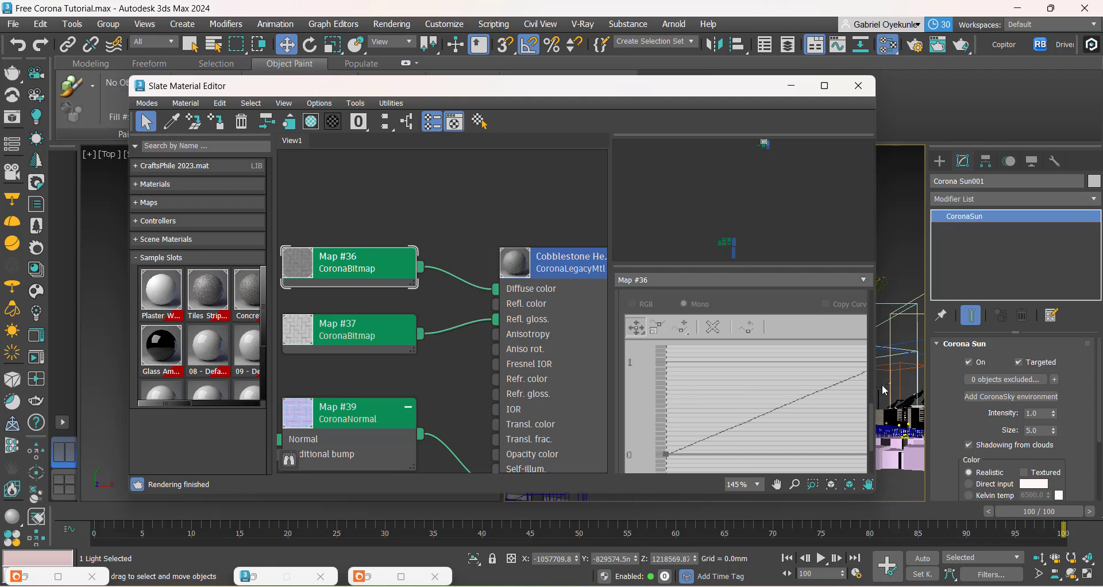
scroll(857, 392, "up", 3)
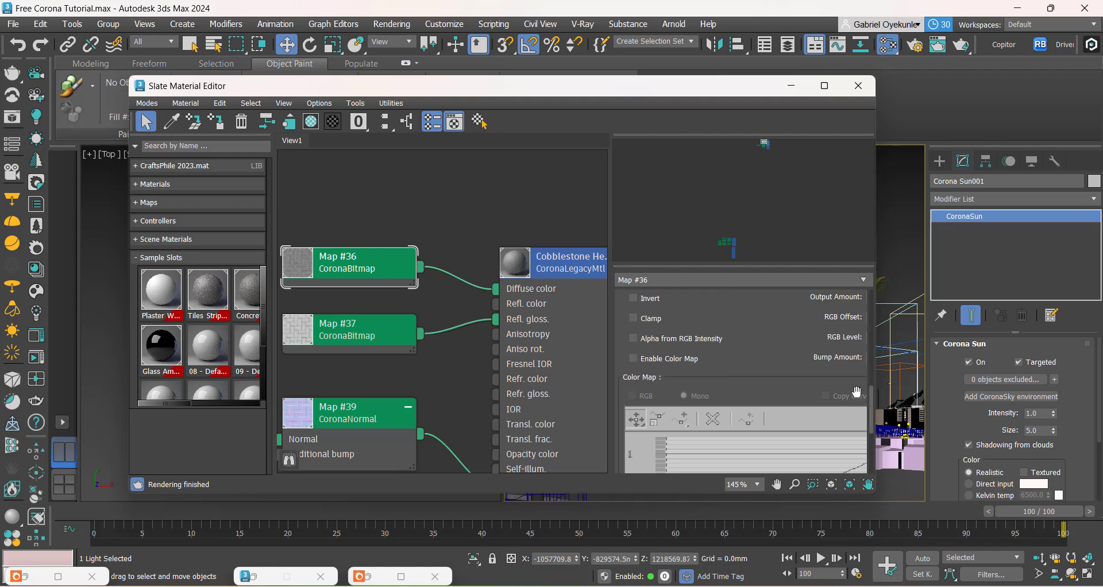
left_click(644, 359)
Step: Convert the color map curve's start point to Bezier-Corner and lower its handle to about 0.2 to darken the paving texture
left_click_drag(870, 404, 870, 425)
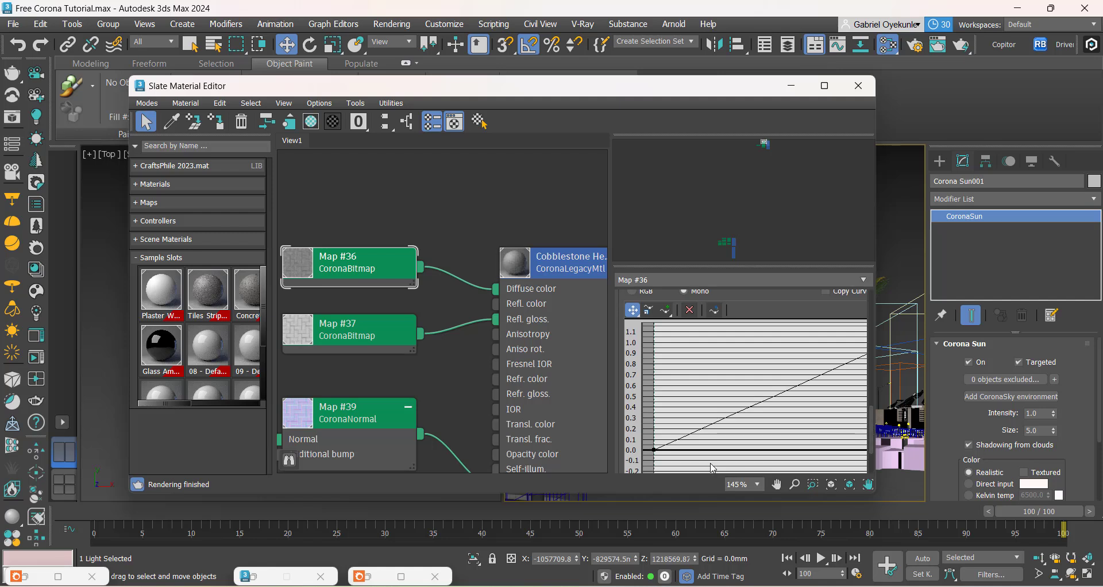
right_click(654, 450)
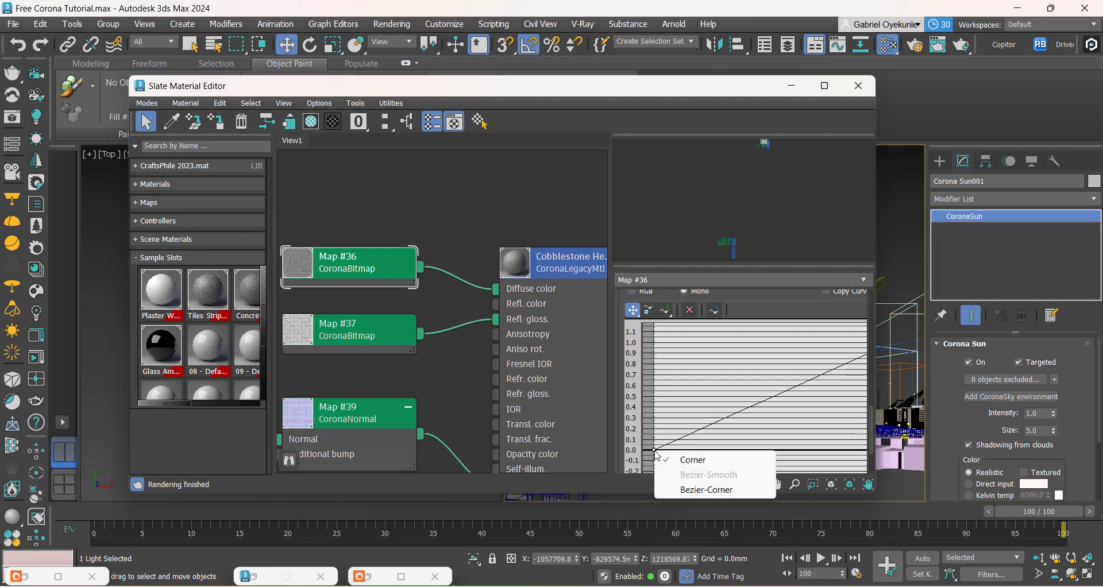
left_click(697, 489)
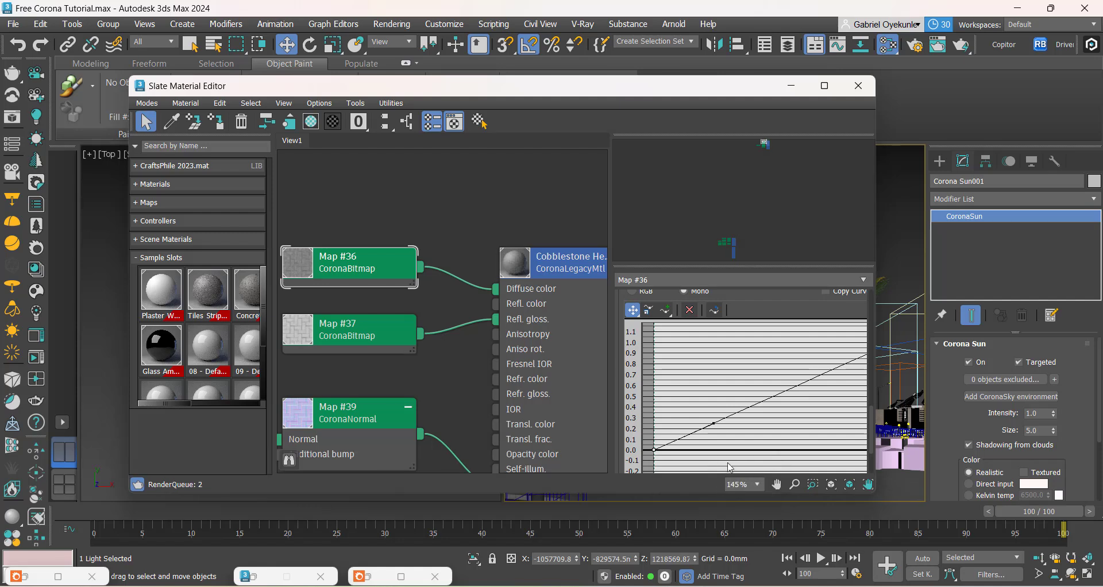
left_click_drag(713, 423, 745, 432)
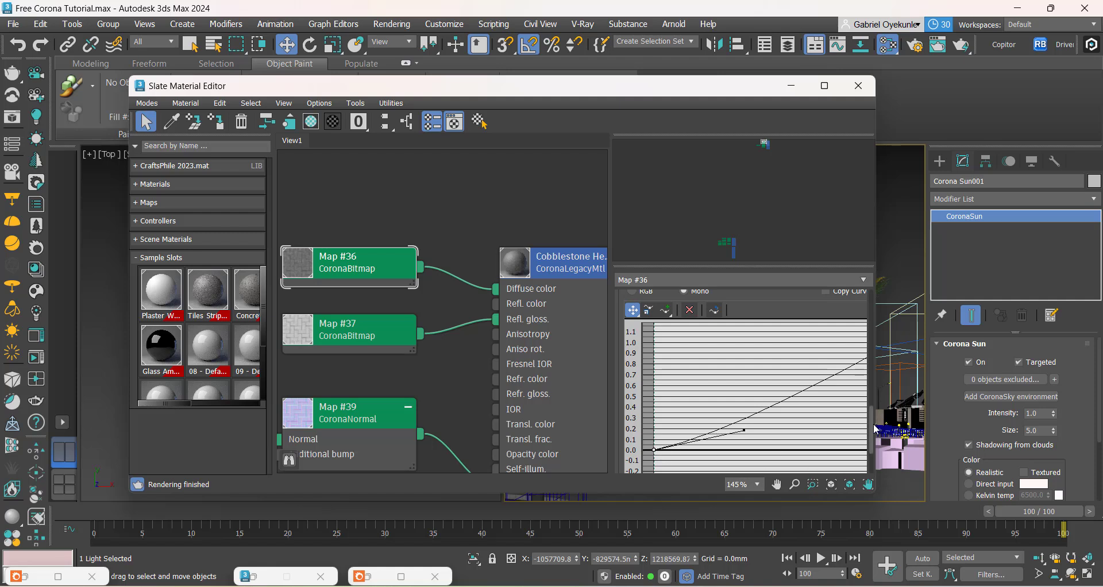
mouse_move(871, 431)
left_mouse_down()
mouse_move(872, 418)
mouse_move(873, 450)
left_mouse_up()
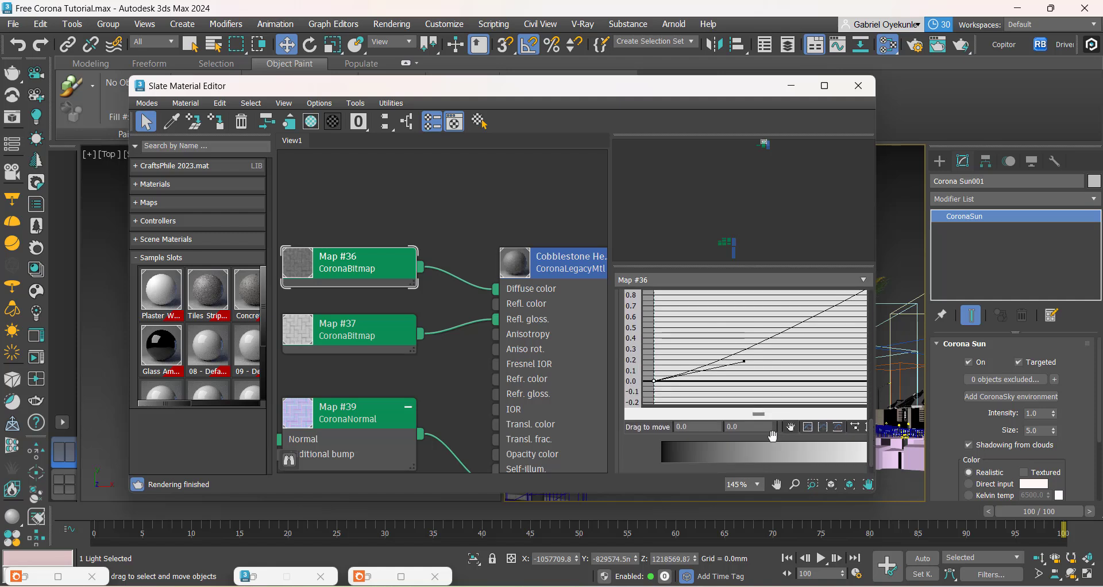
left_click_drag(761, 416, 795, 415)
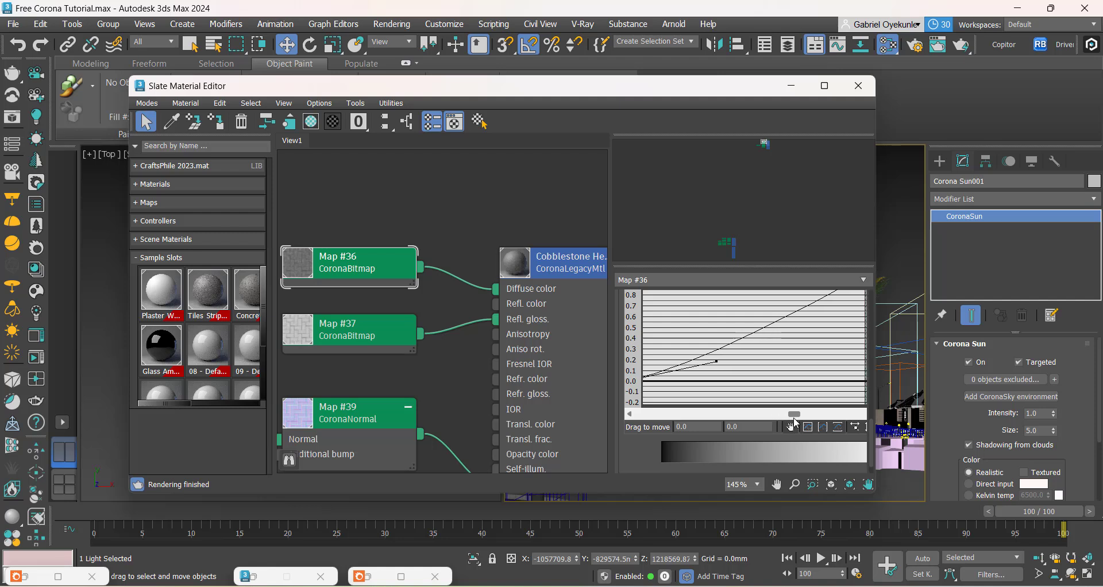
left_click_drag(873, 435, 873, 420)
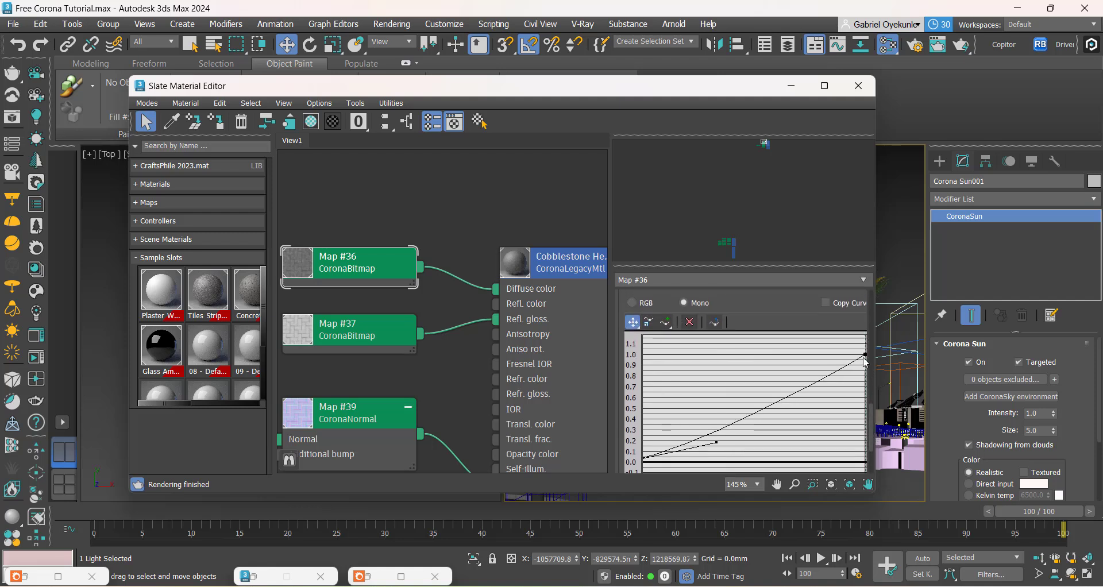
left_click_drag(863, 357, 863, 353)
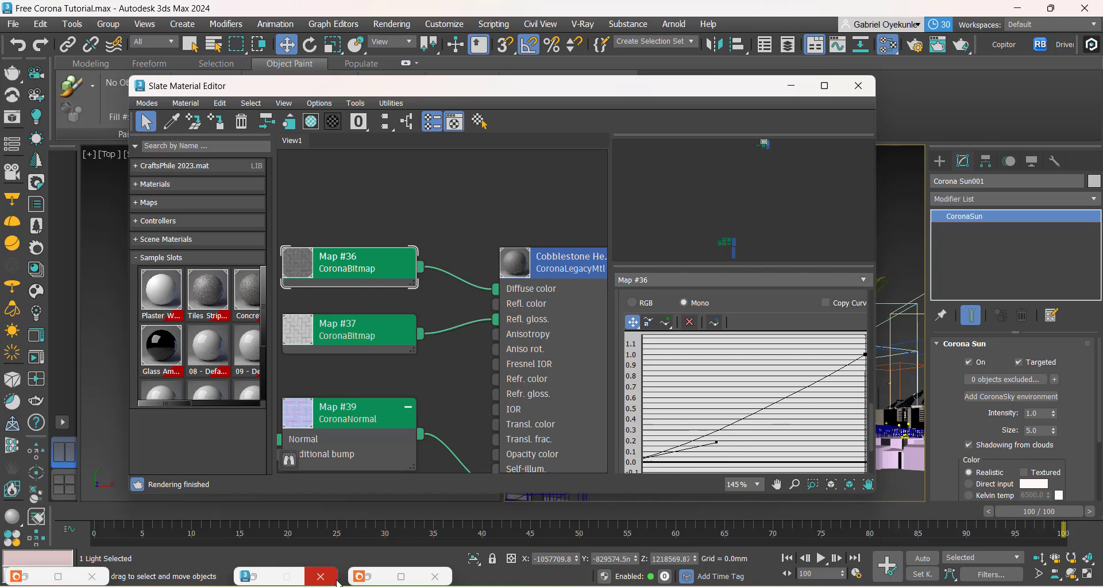
Step: Return to the render and examine the paving up close with the adjusted color map
left_click(368, 576)
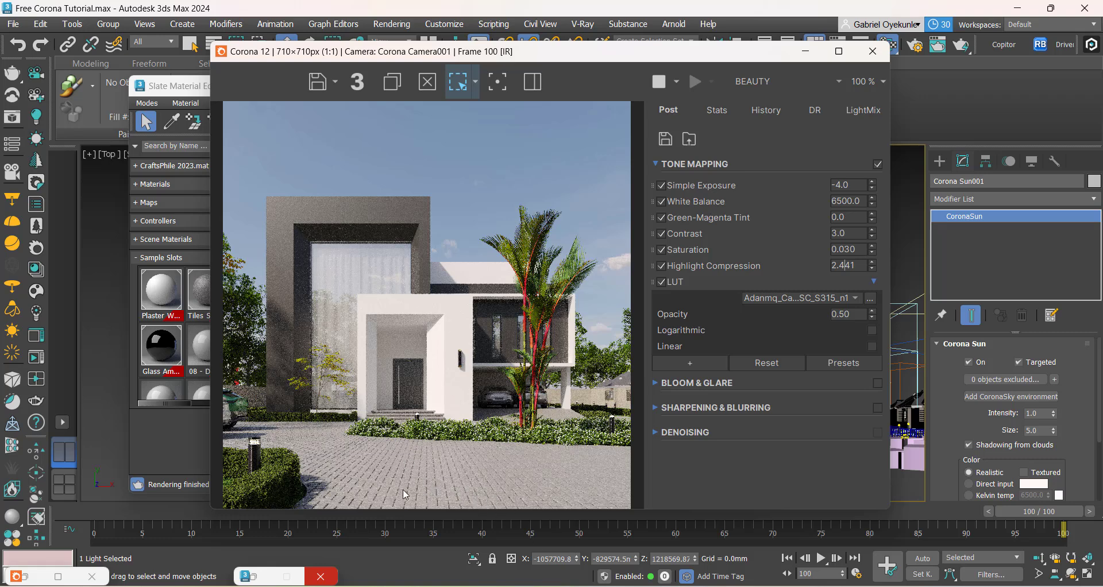
scroll(359, 504, "up", 1)
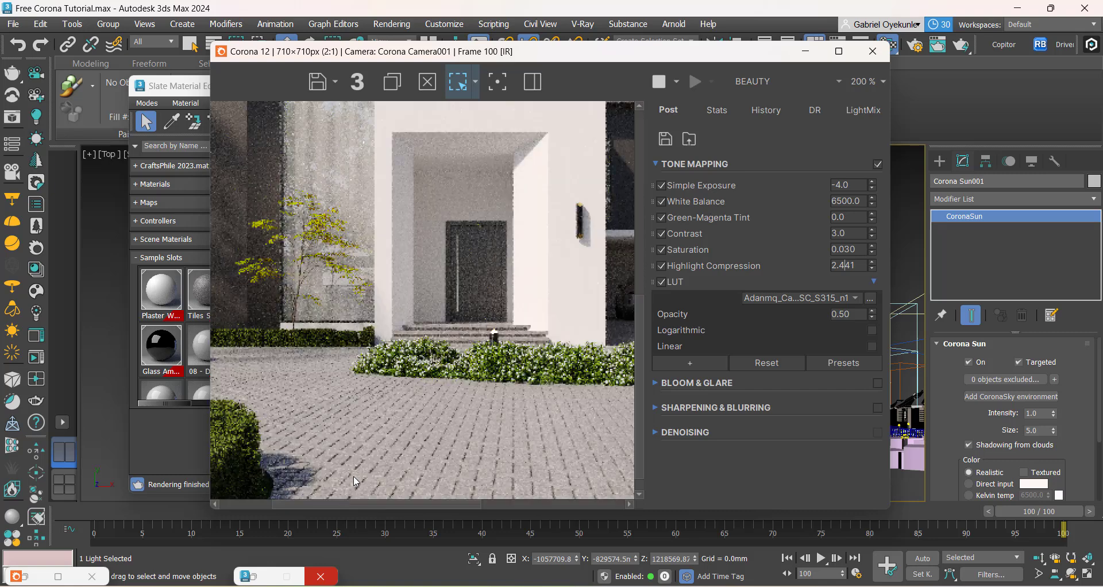
scroll(356, 482, "down", 1)
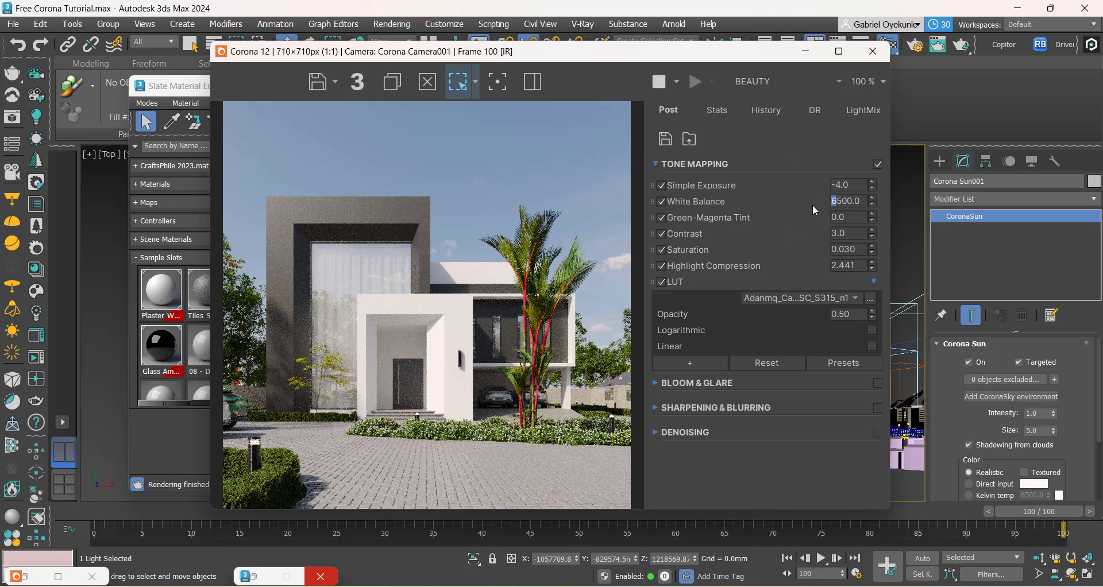
Step: Try a white balance of 4500 in the render's tone mapping, and restore it to 6500
type("4")
key("Return")
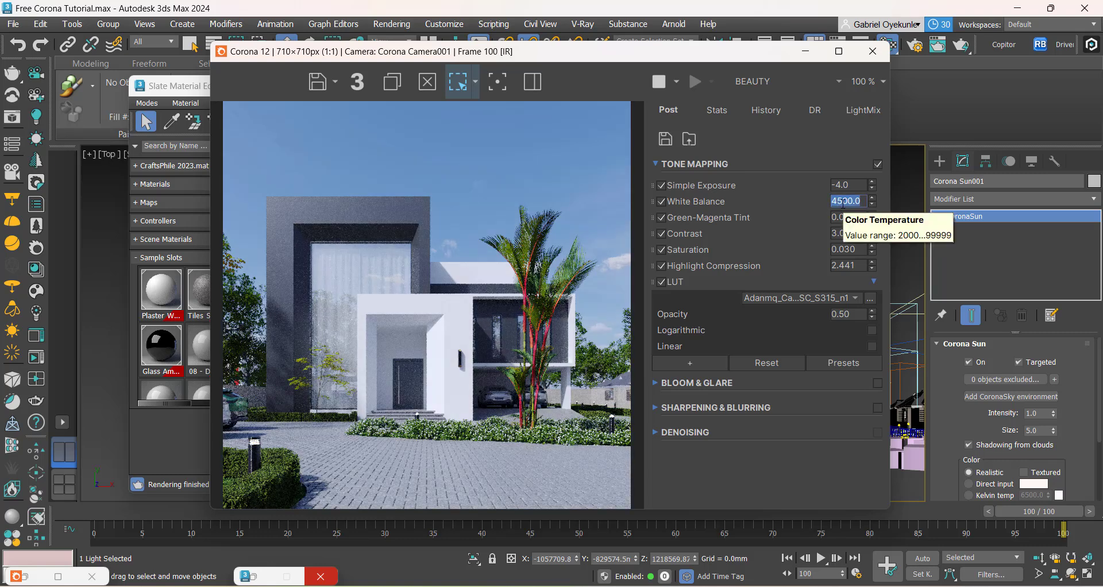
left_click_drag(839, 203, 829, 202)
type("6")
key("Return")
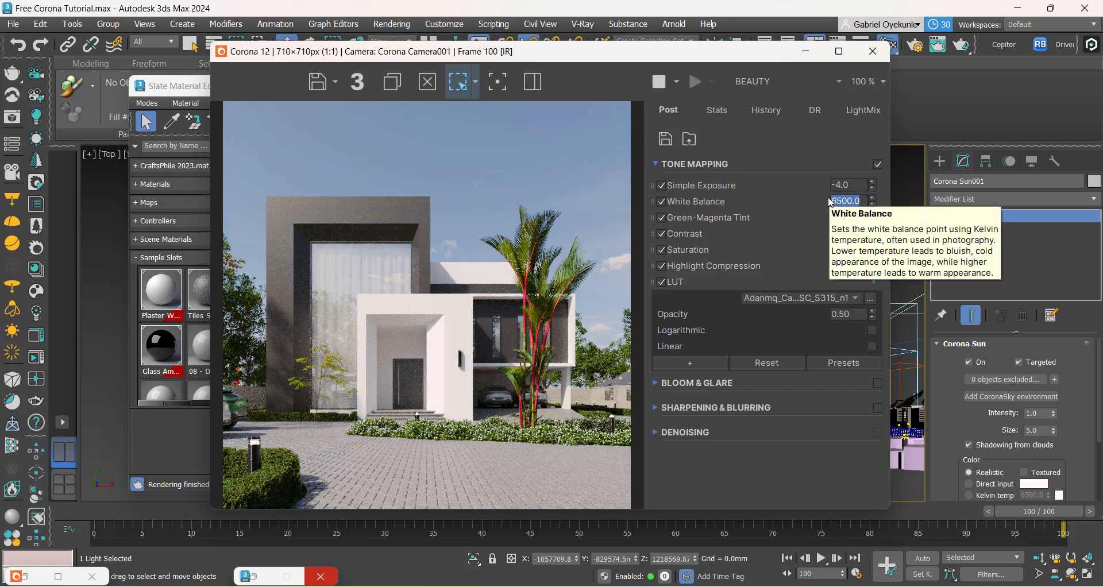
Step: Set the white balance to 6300 after trying 6000, and bring up the reference image Approach clone.png for comparison
left_click(837, 199)
key("Delete")
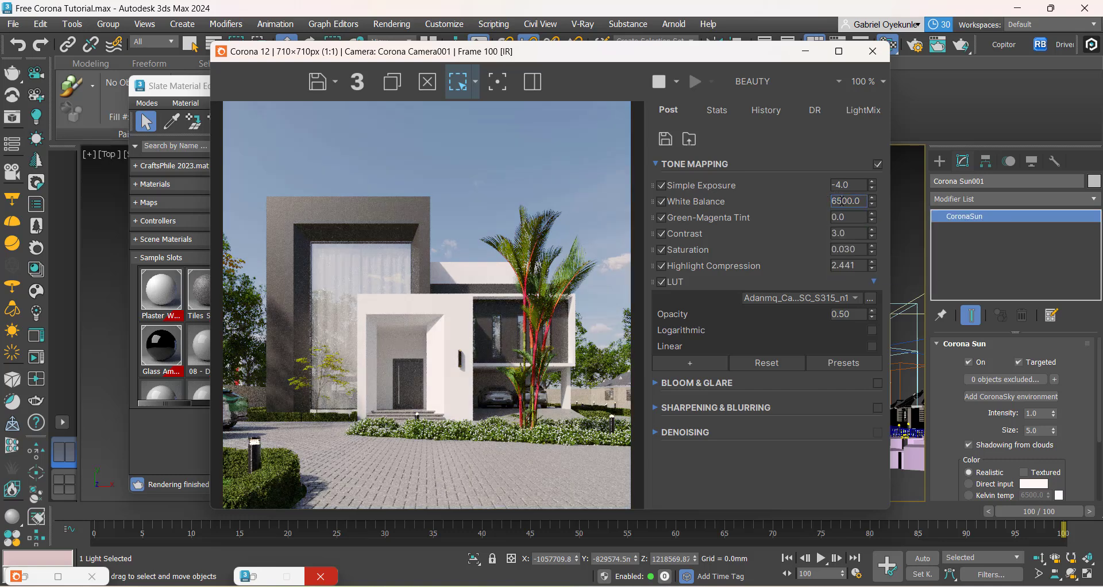
key("Return")
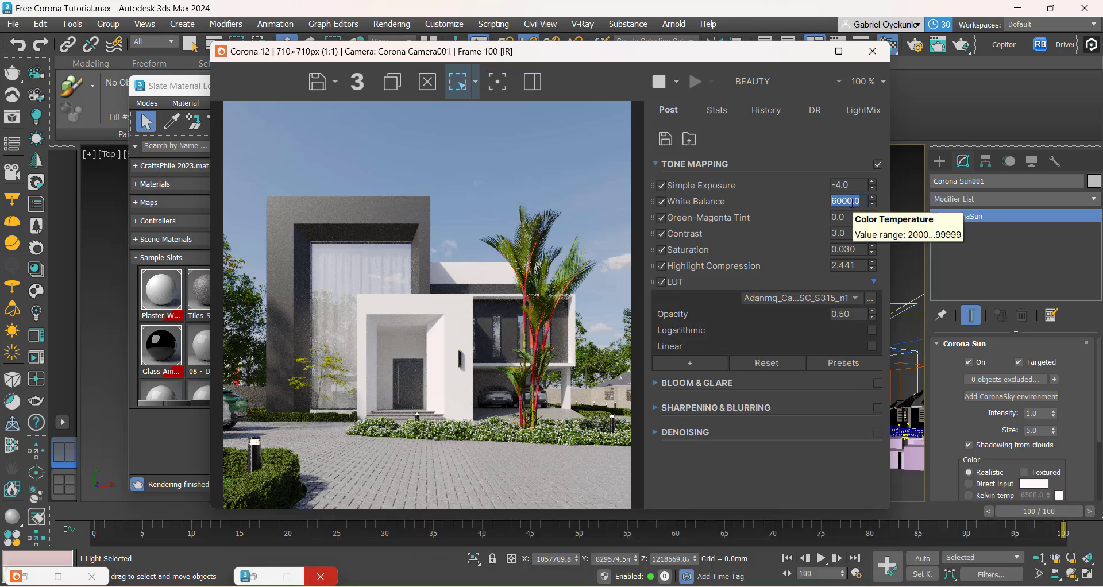
type("6300")
key("Return")
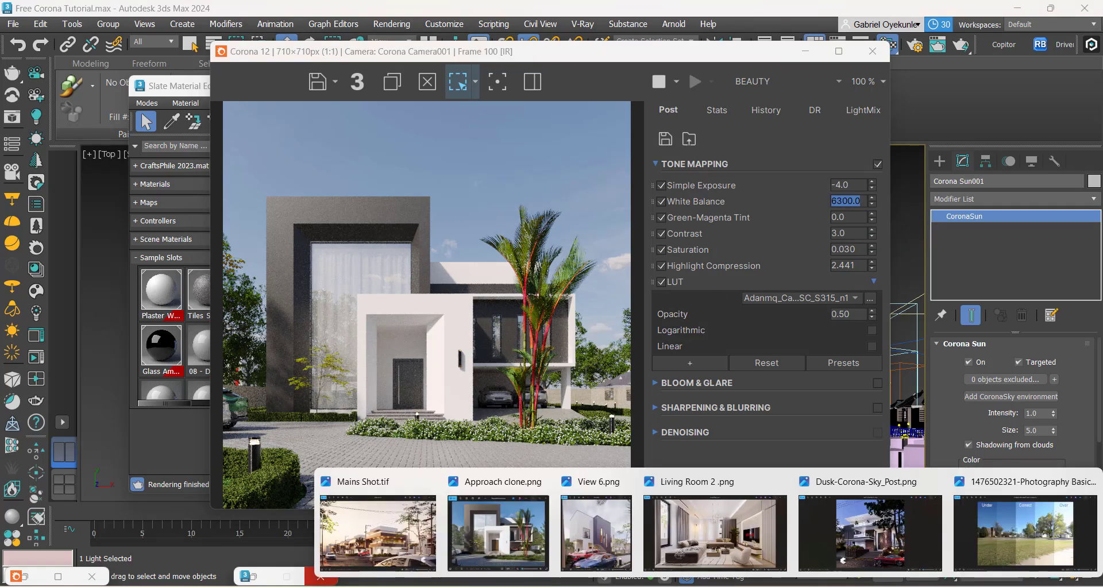
left_click(491, 534)
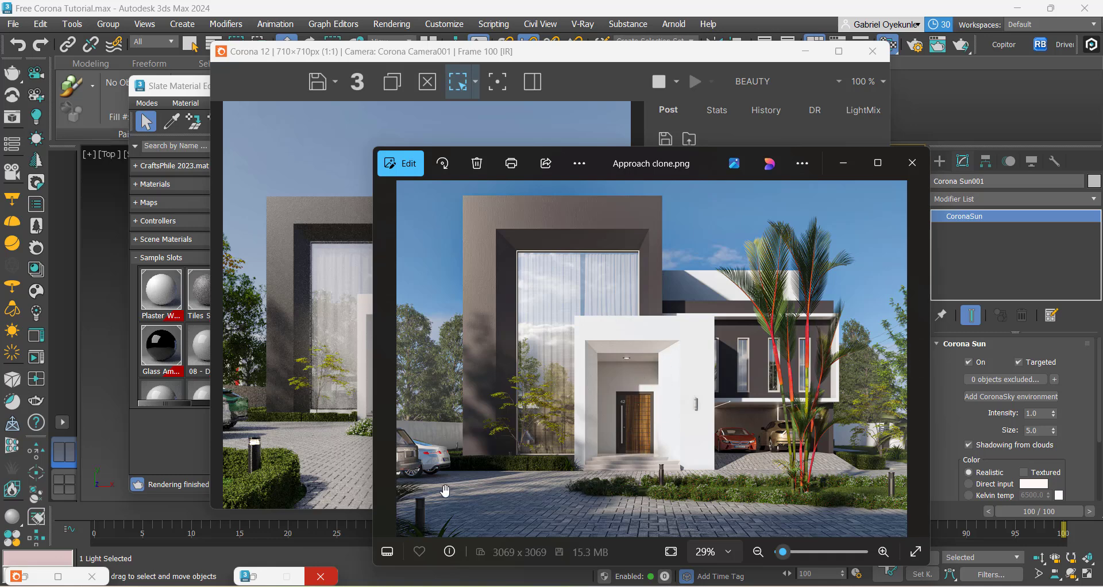
Step: Compare the render's white balance and paving with the reference image Approach clone.png
left_click(836, 163)
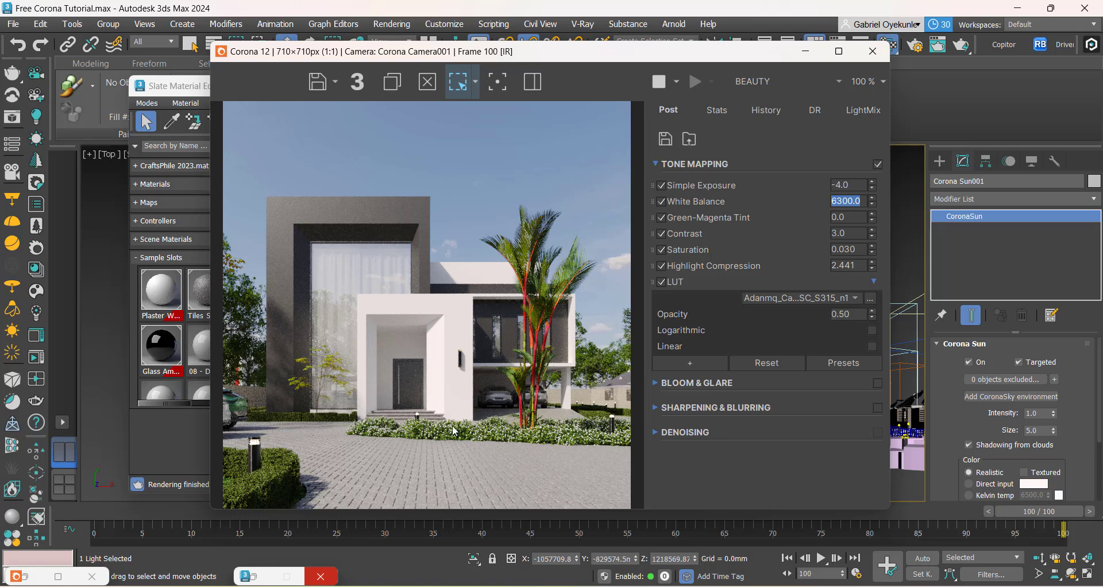
mouse_move(774, 586)
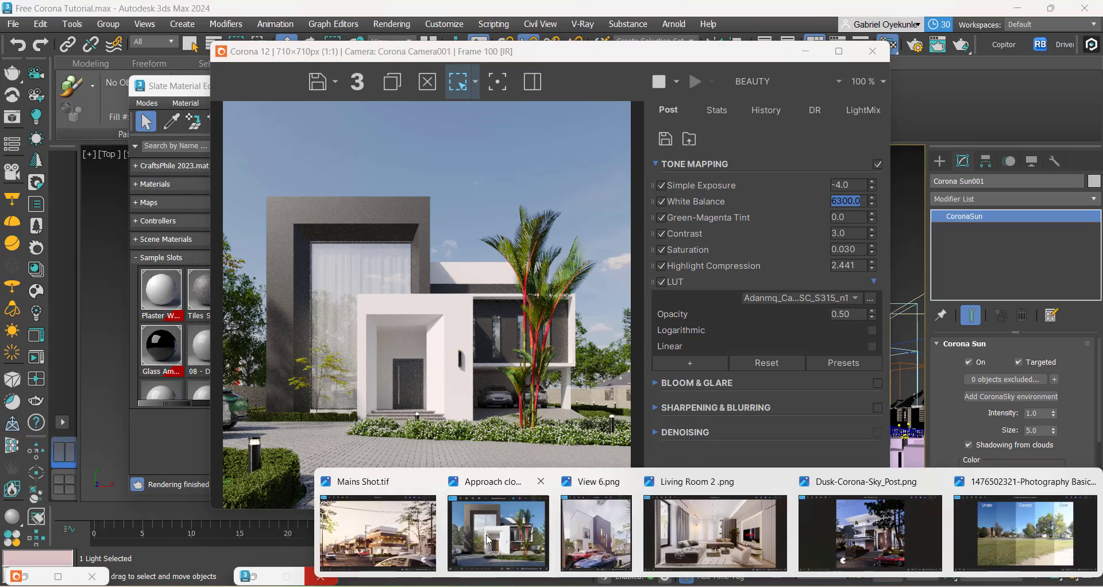
left_click(455, 530)
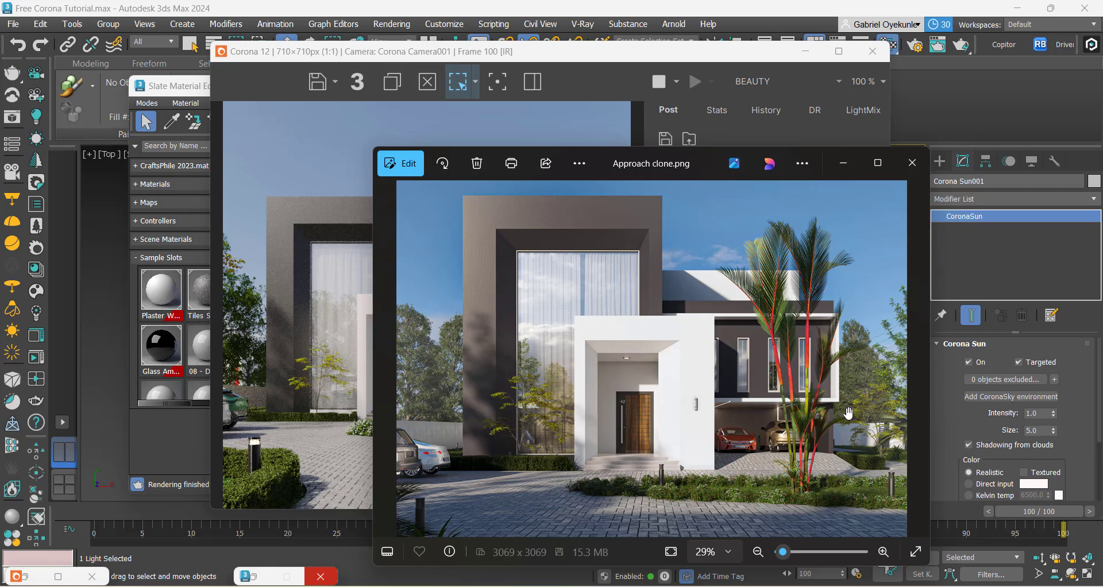
left_click(843, 163)
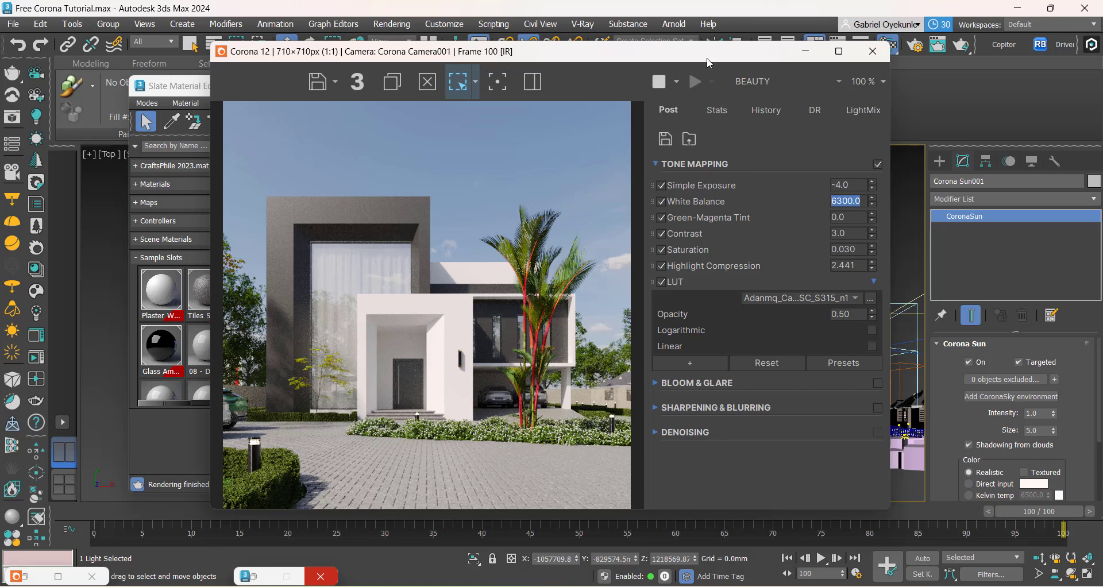
Step: Set the X scale range of the Hedge Cherry Laurel 001 scatter to 30–35 % and return to the render
left_click_drag(708, 57, 452, 102)
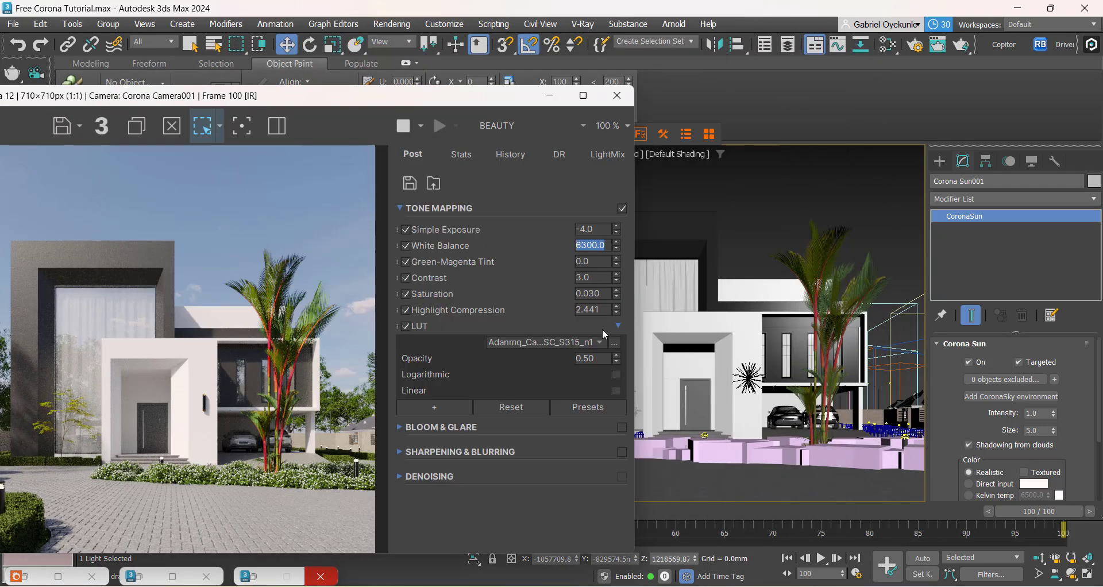
left_click_drag(439, 104, 278, 110)
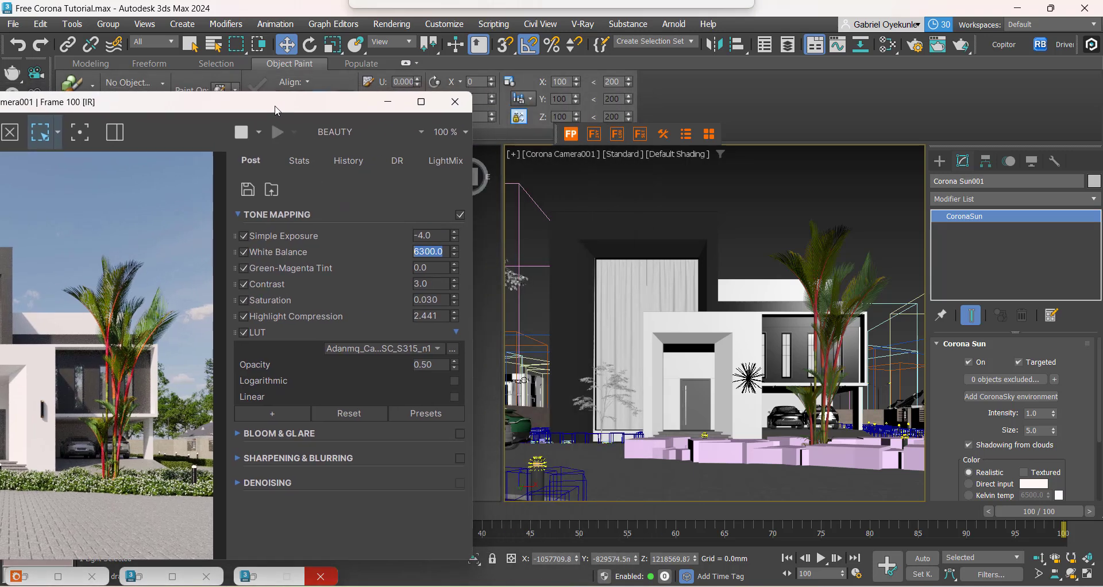
left_click(562, 483)
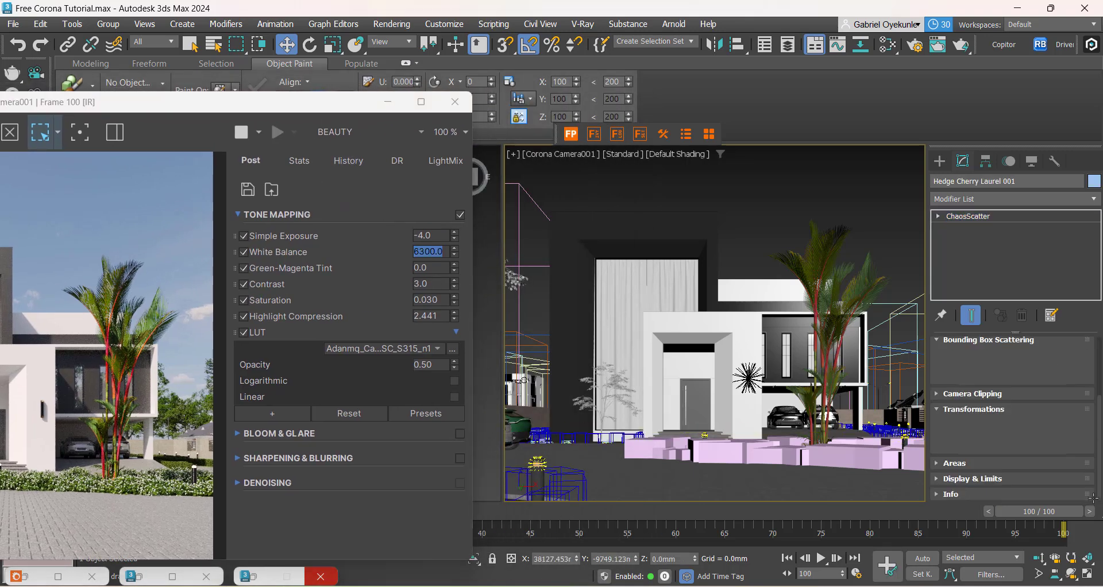
left_click_drag(955, 461, 953, 376)
scroll(954, 382, "down", 4)
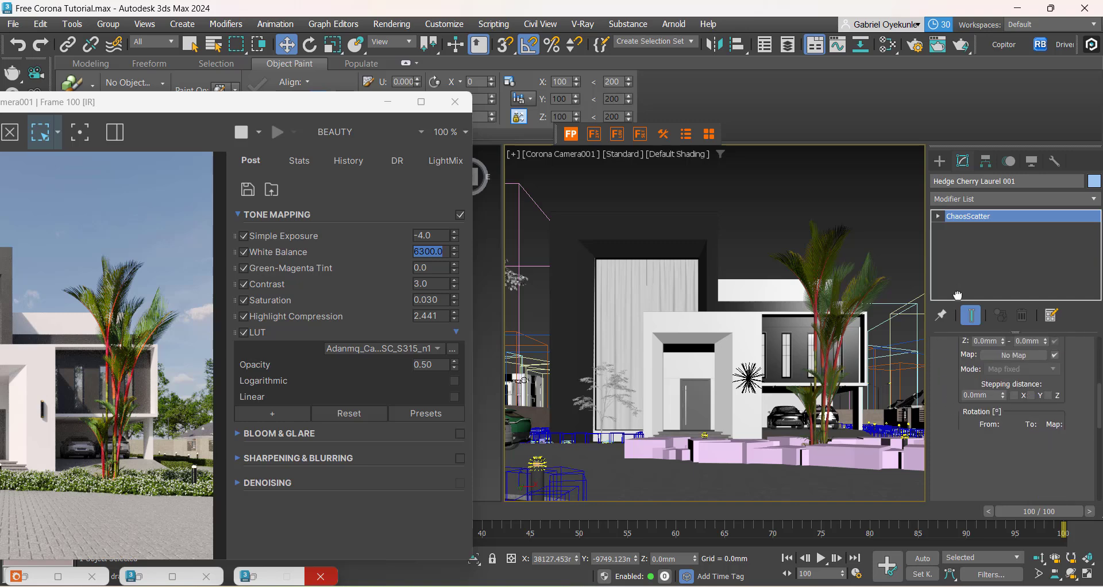
left_click_drag(959, 429, 965, 187)
scroll(1005, 387, "down", 3)
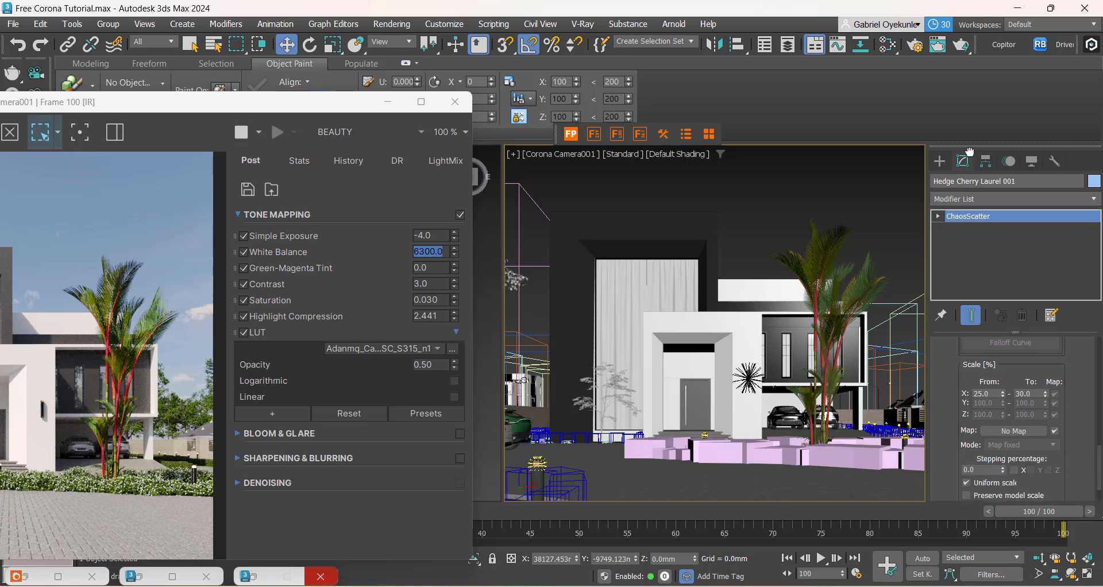
left_click(994, 396)
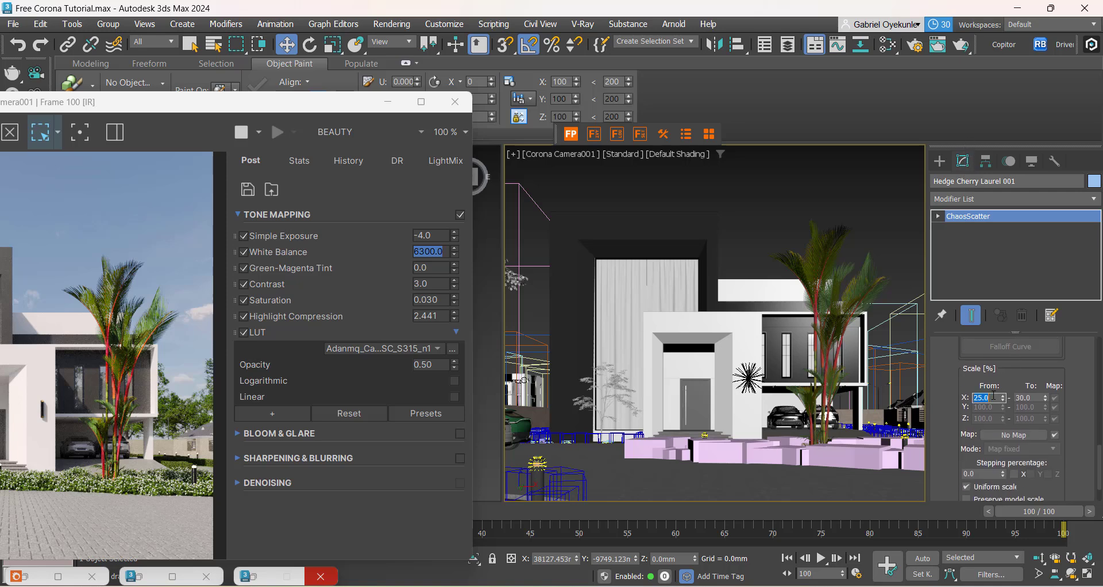
left_click(1027, 398)
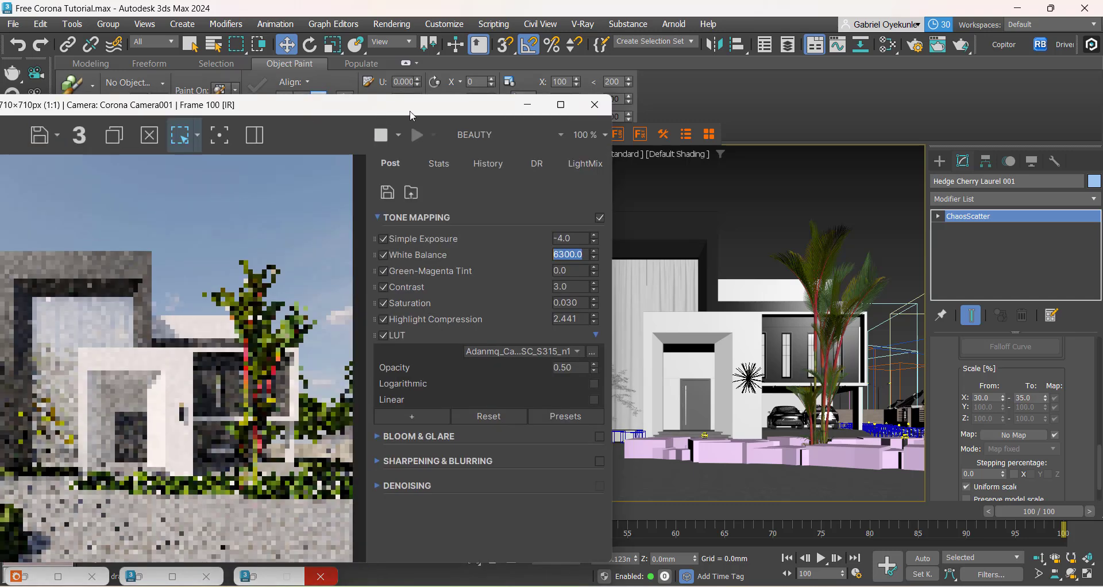
left_click_drag(211, 103, 651, 69)
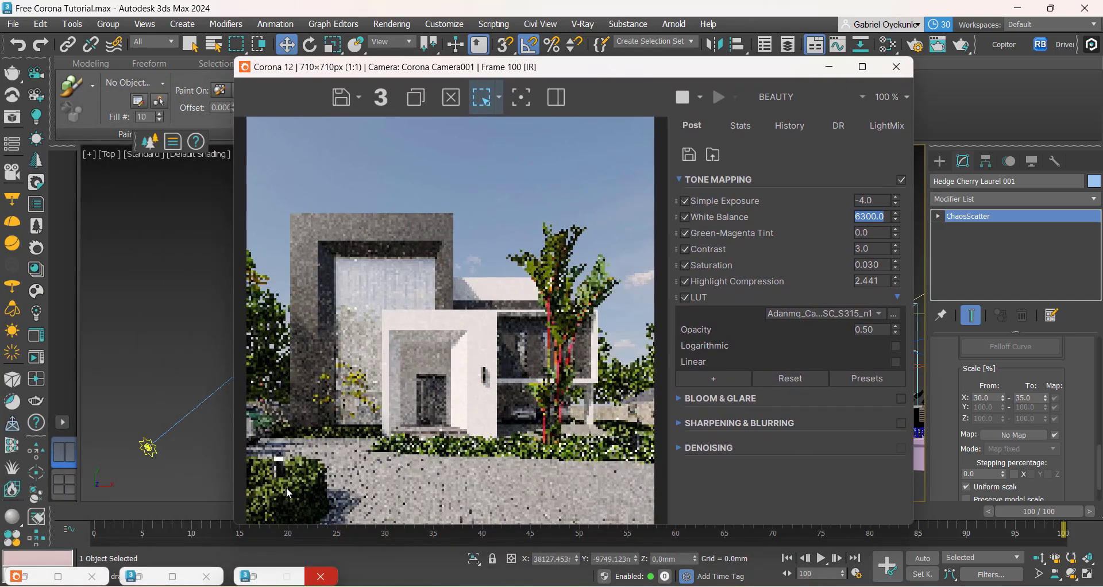
left_click_drag(800, 71, 670, 62)
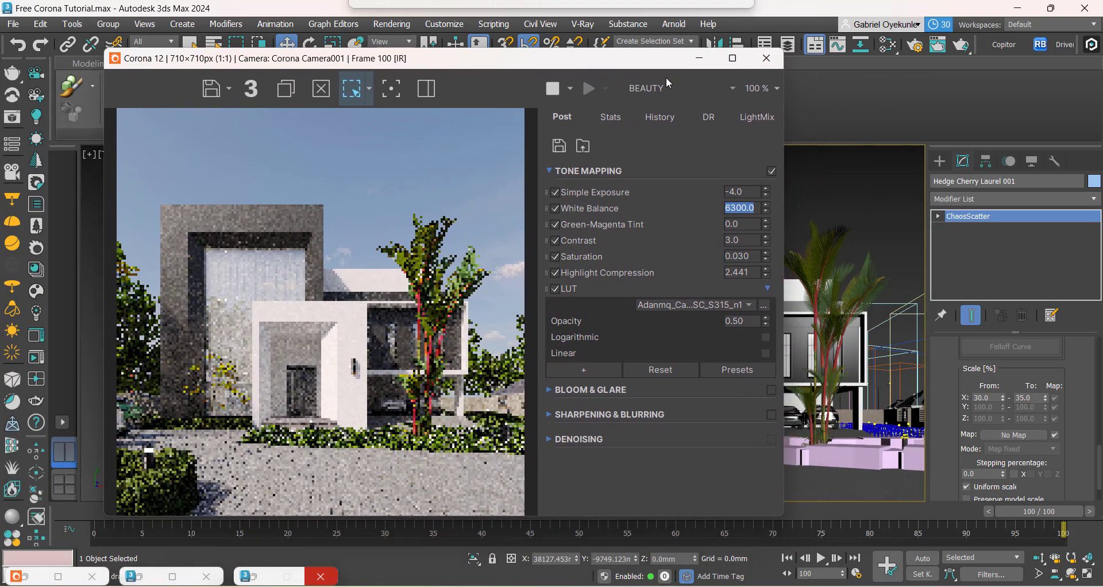
Step: Examine the paving in Approach clone.png up close and compare it with the updated render
left_click(756, 532)
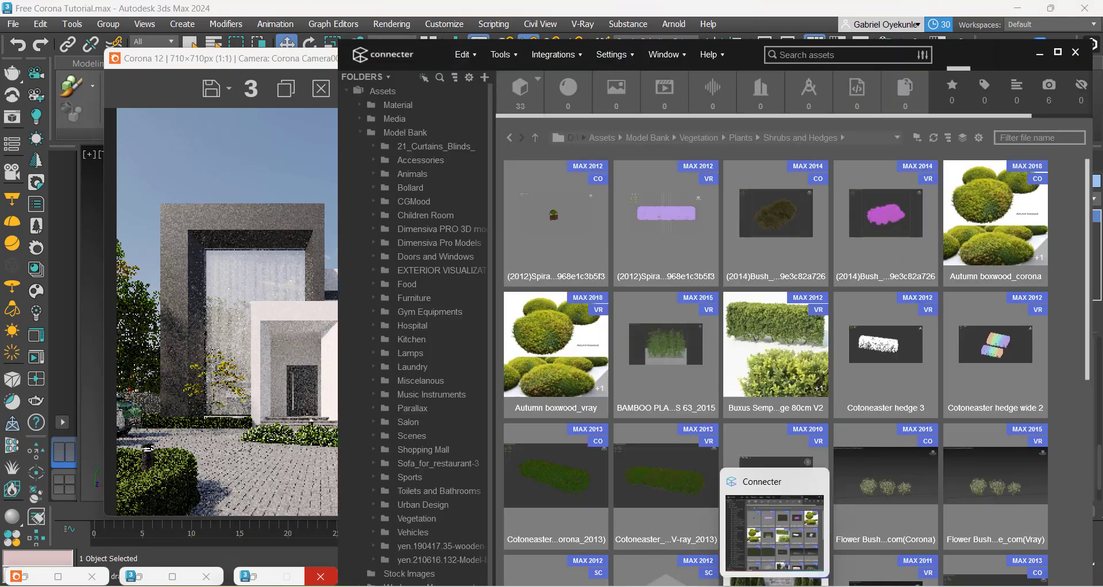
mouse_move(799, 586)
left_click(498, 546)
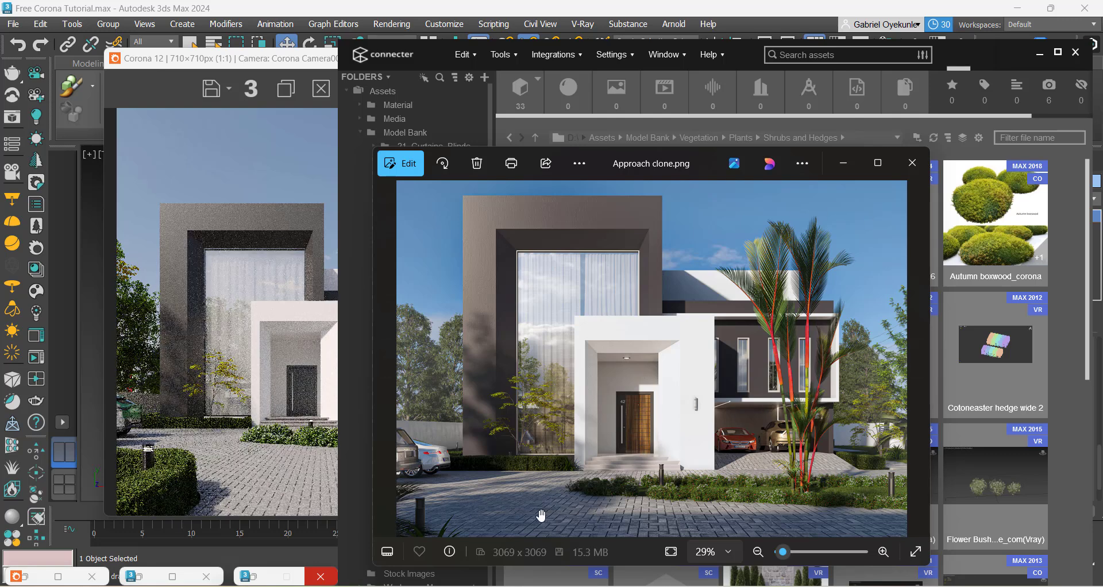
scroll(541, 515, "up", 3)
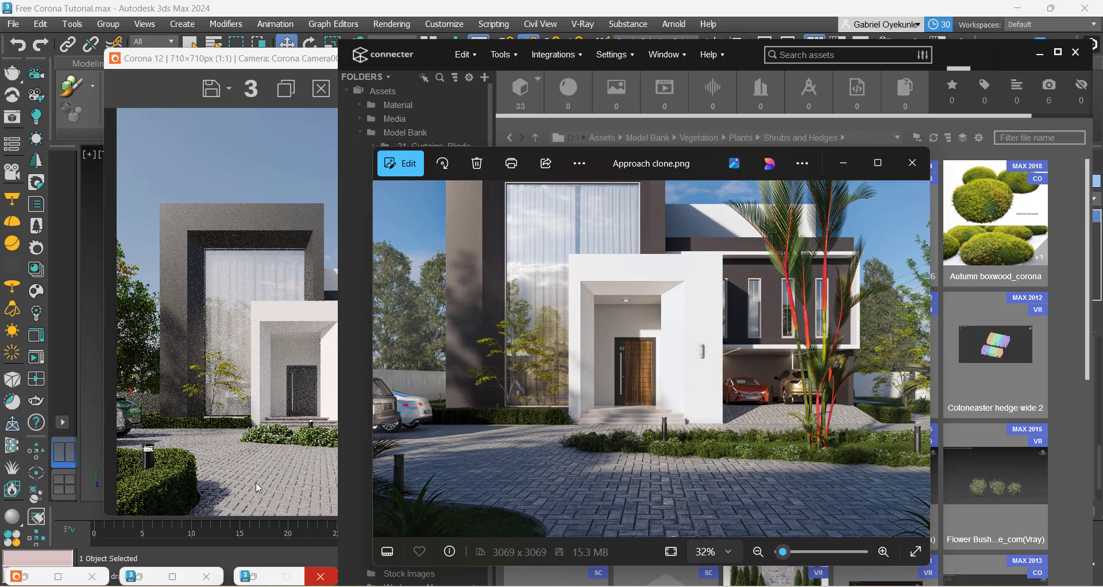
left_click(293, 486)
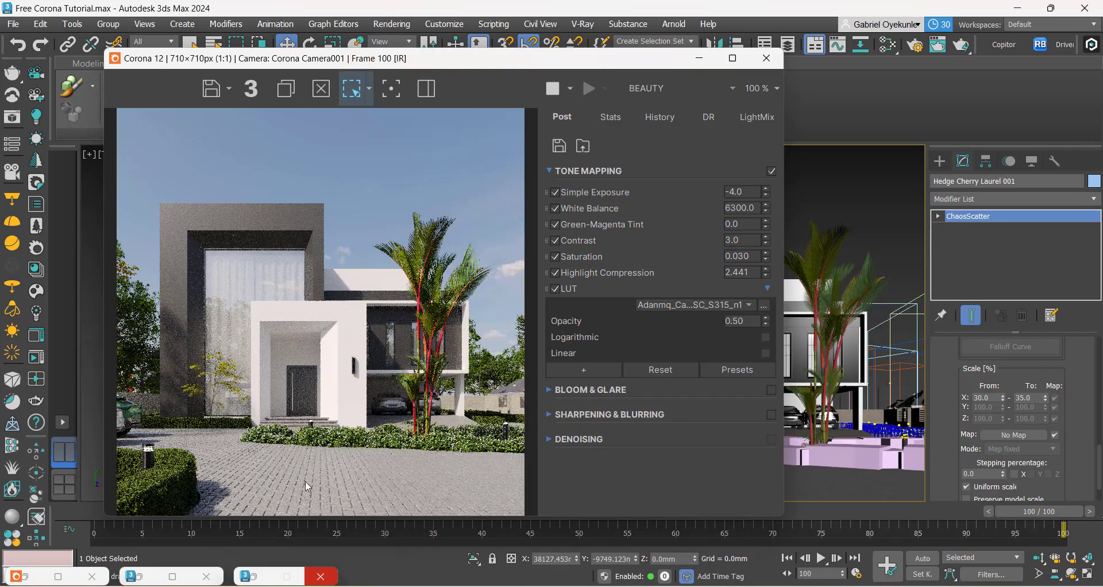
Step: Darken the cobblestone material's diffuse map further by lowering its color curve's start handle to about 0.1
left_click(744, 46)
left_click(895, 46)
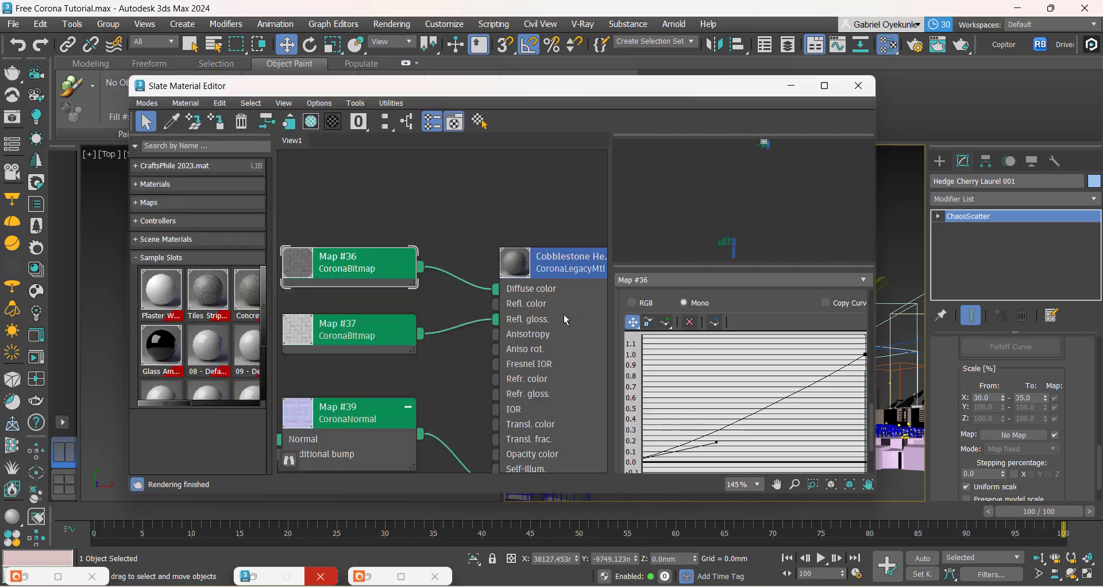
scroll(361, 313, "down", 1)
middle_click_drag(301, 292, 419, 283)
scroll(420, 283, "up", 1)
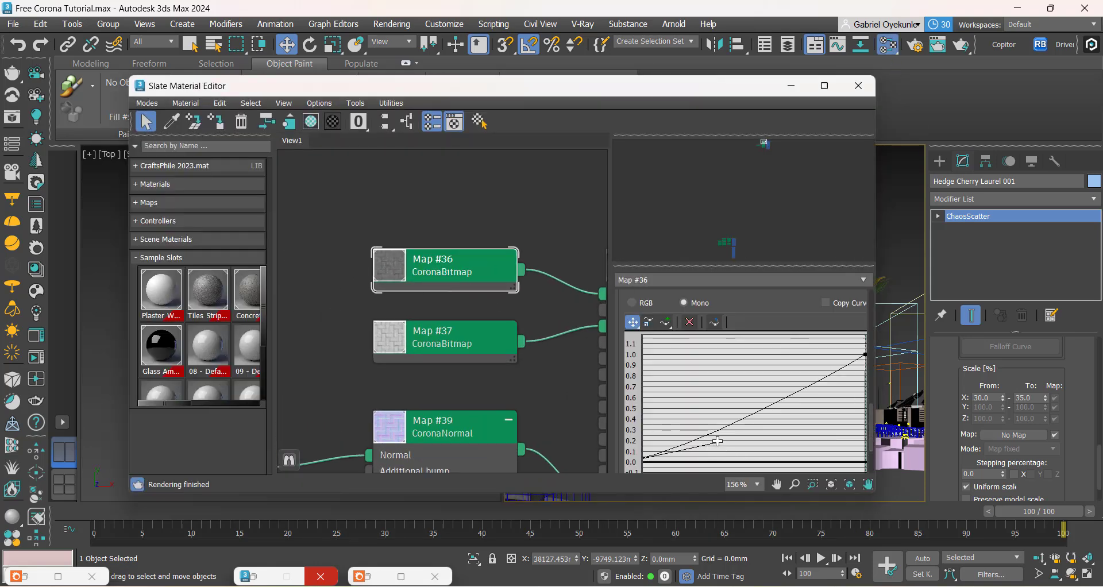
left_click_drag(718, 441, 742, 451)
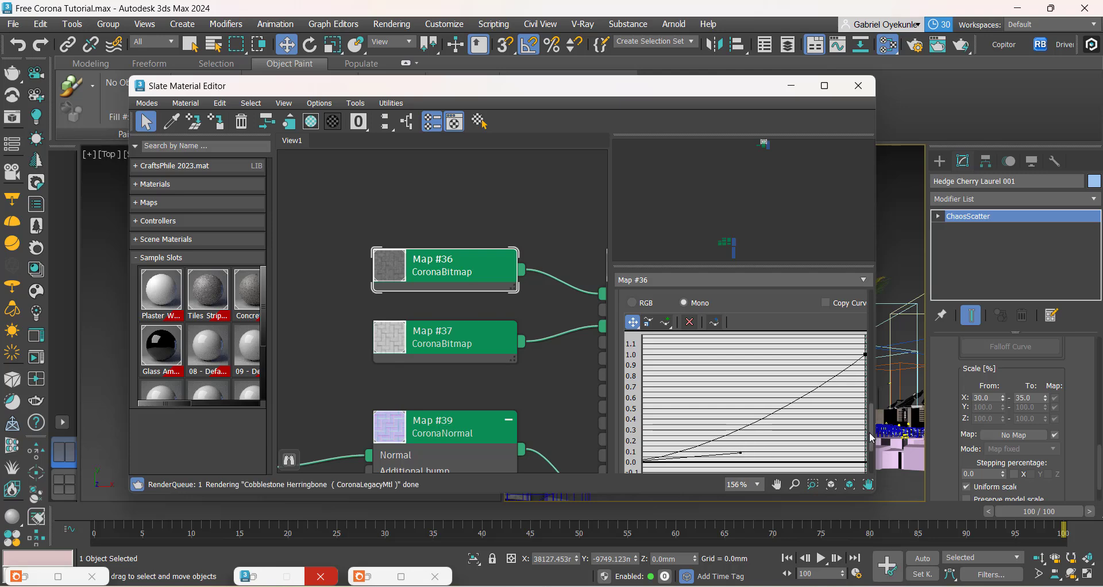
Step: Set the real-world size of the cobblestone's diffuse bitmap, Map #36, to 2000 mm wide and 2000 mm high
left_click_drag(877, 434, 862, 312)
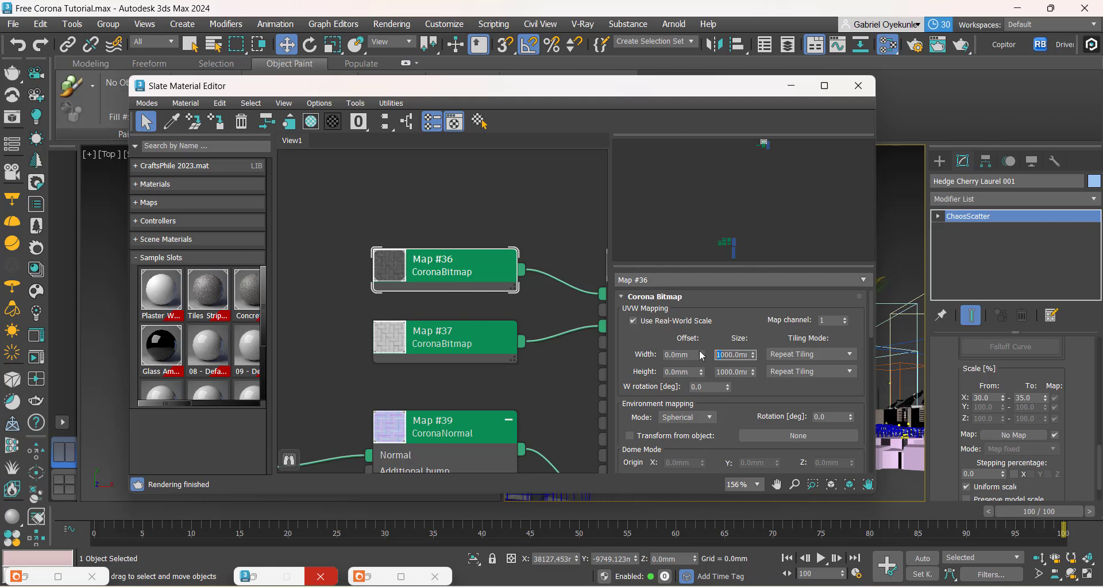
double_click(720, 371)
type("2000")
key("Return")
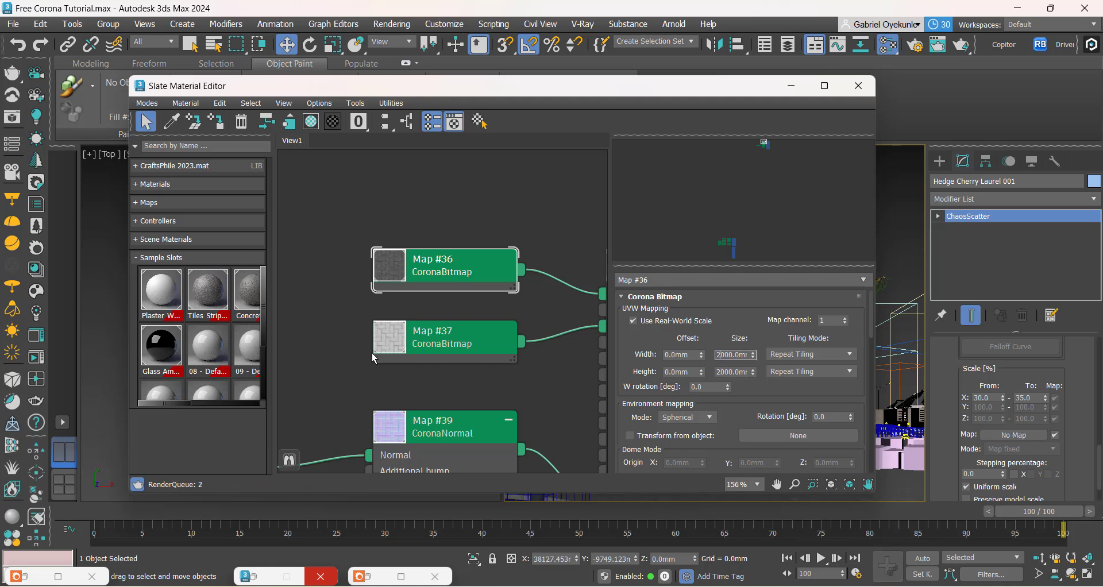
Step: Set the reflection glossiness bitmap, Map #37, to a real-world size of 2000 × 2000 mm
left_click(439, 346)
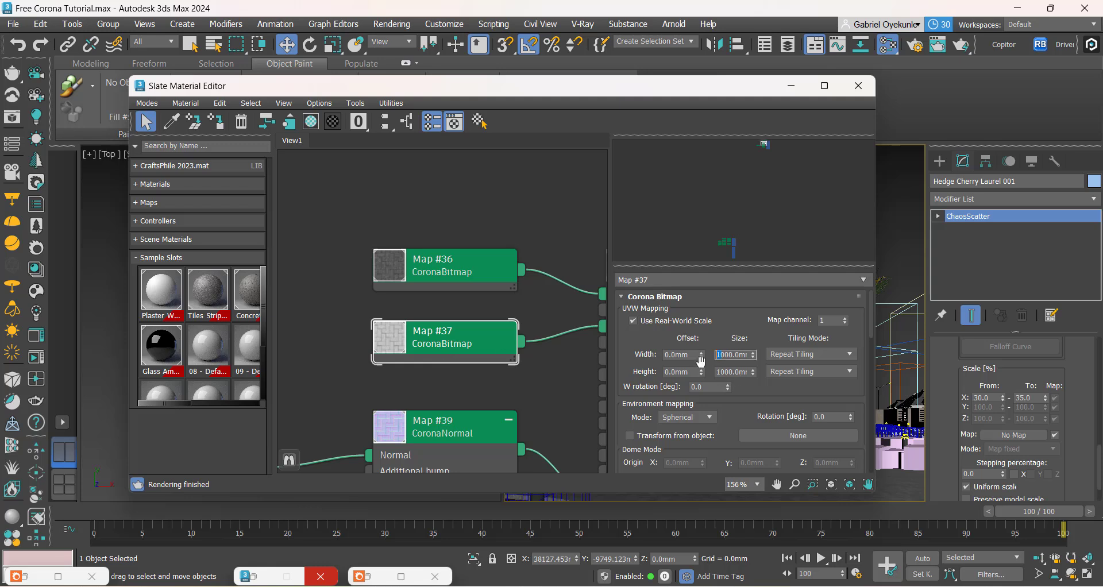
double_click(713, 371)
type("2000")
key("Return")
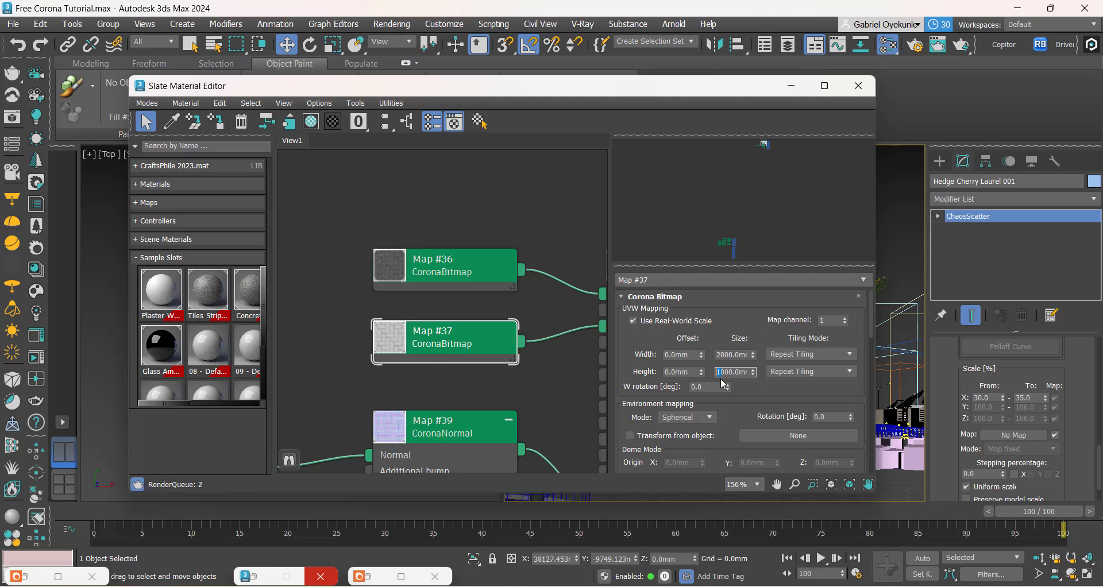
Step: Give the bitmap feeding the normal map, Map #38, a real-world size of 2000 × 2000 mm
middle_click_drag(404, 413, 525, 299)
scroll(526, 300, "up", 1)
scroll(491, 324, "down", 2)
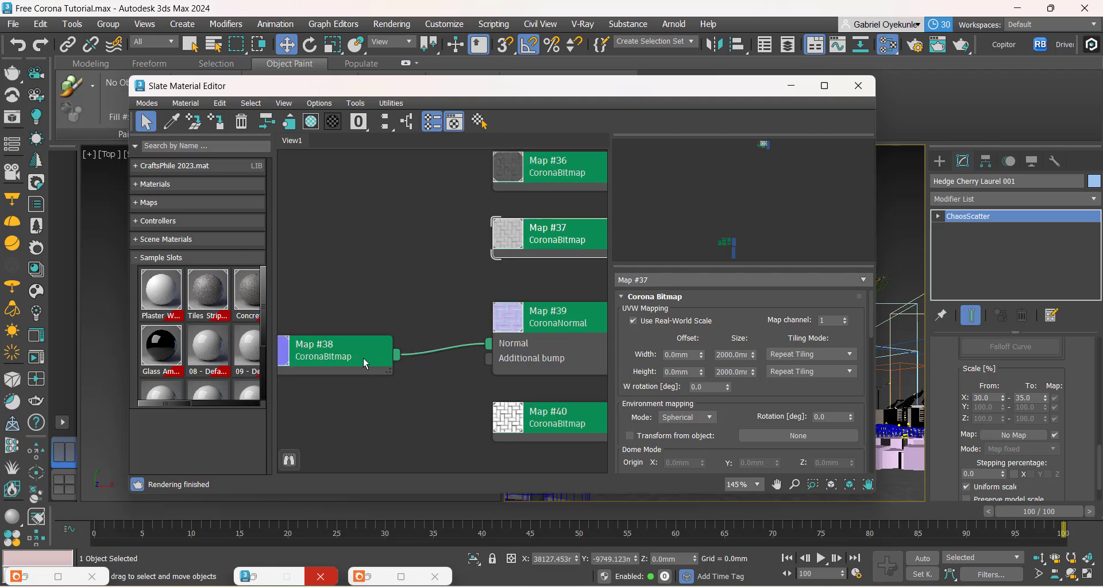
middle_click_drag(333, 357, 388, 368)
left_click(391, 371)
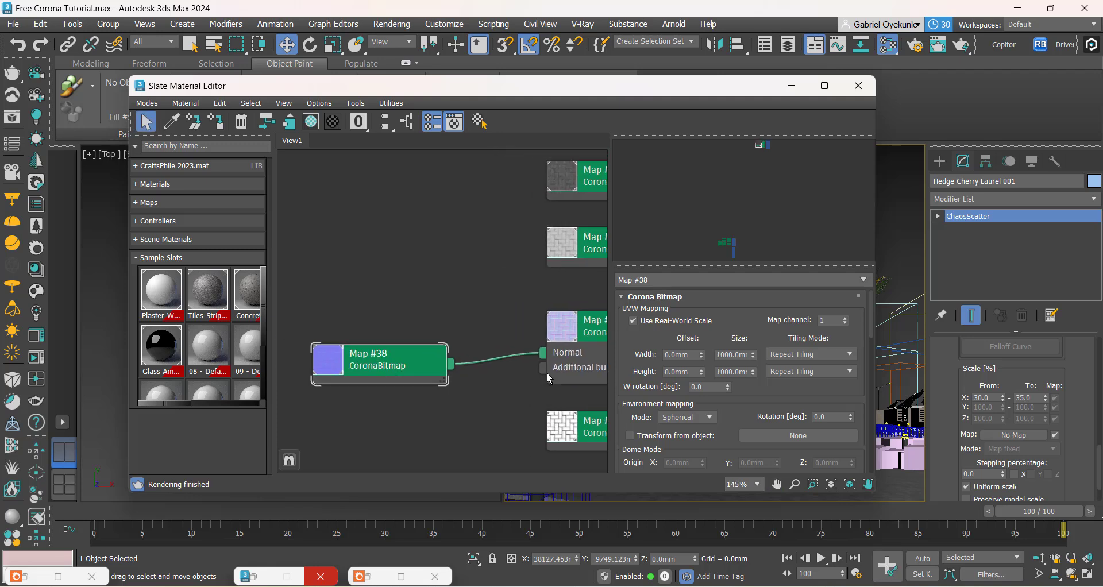
double_click(713, 372)
type("2000")
key("Return")
Step: Set the displacement bitmap, Map #40, to 2000 × 2000 mm, then dismiss the Corona error messages and put away the material editor
middle_click_drag(361, 457, 229, 395)
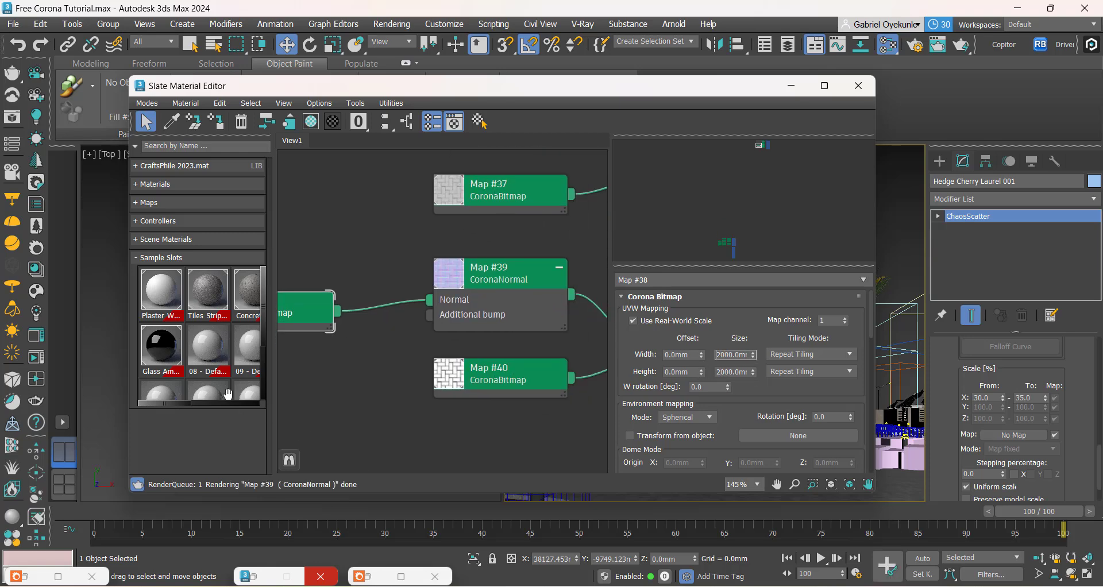
scroll(475, 405, "down", 2)
middle_click_drag(475, 405, 409, 408)
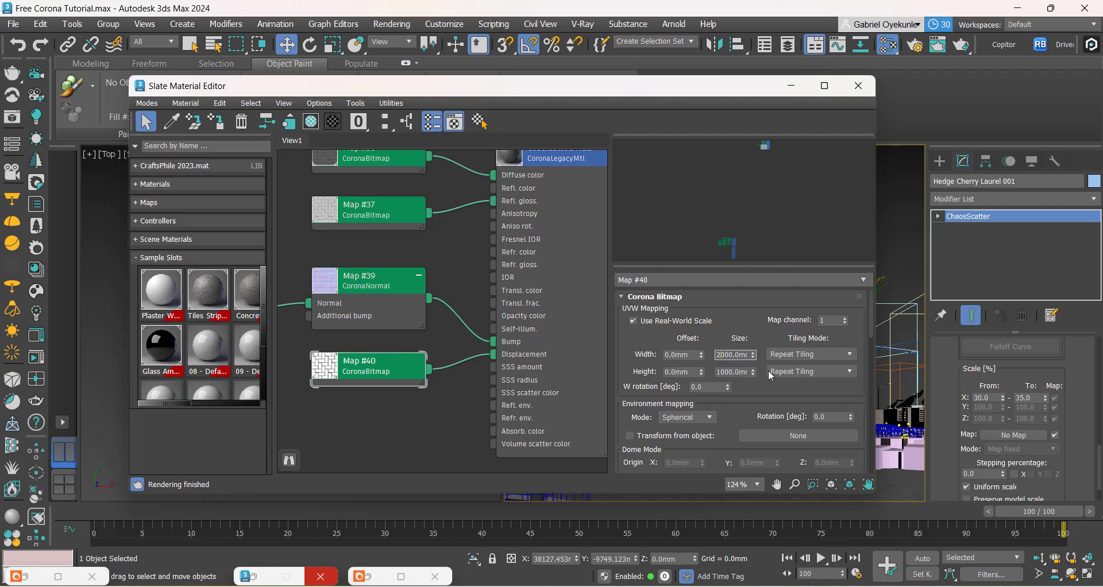
double_click(719, 372)
type("2000")
key("Return")
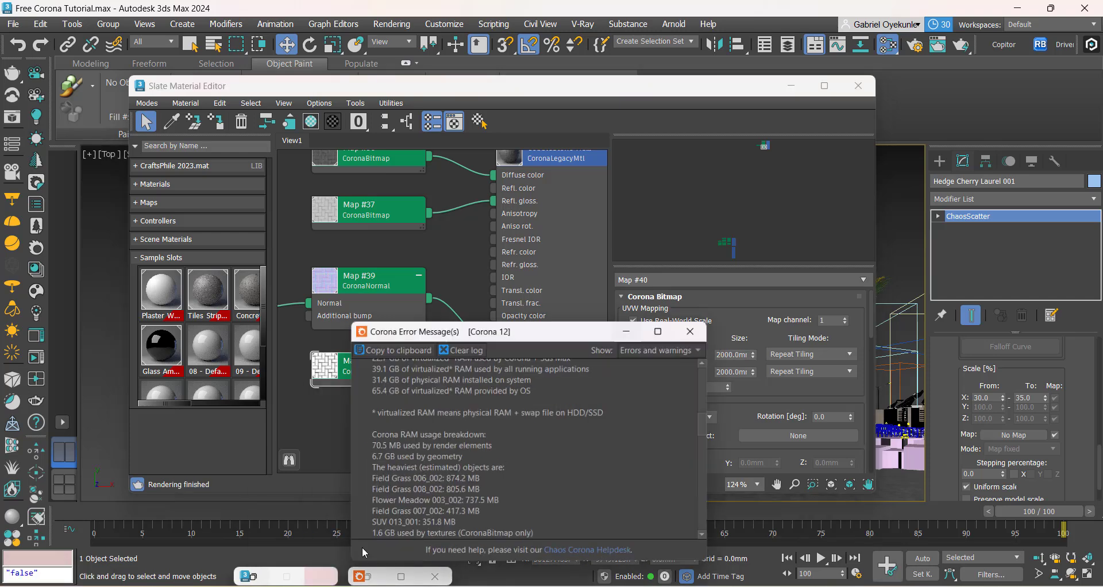
left_click(666, 326)
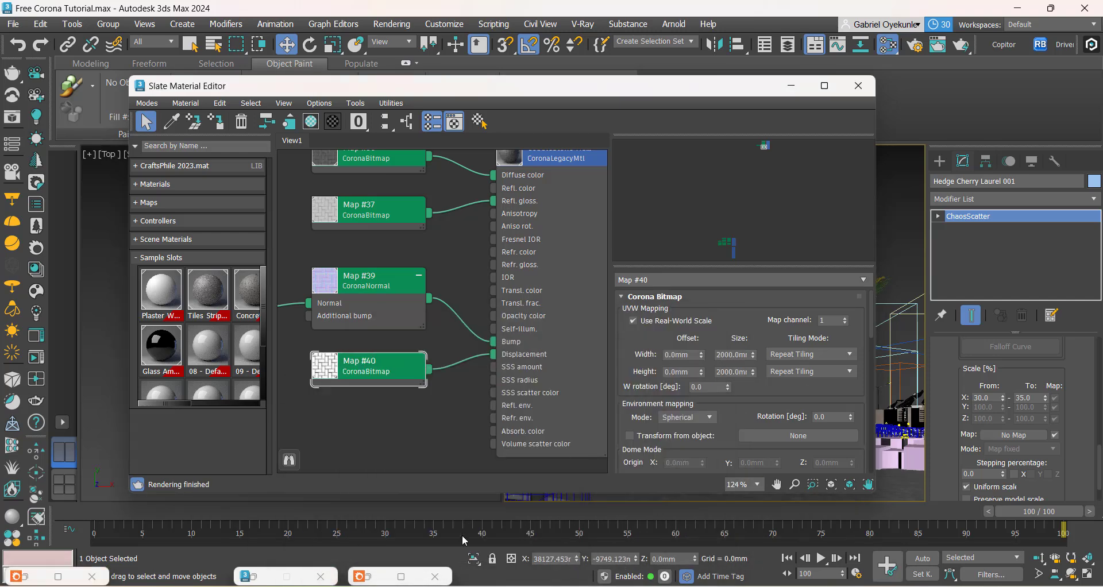
left_click(792, 89)
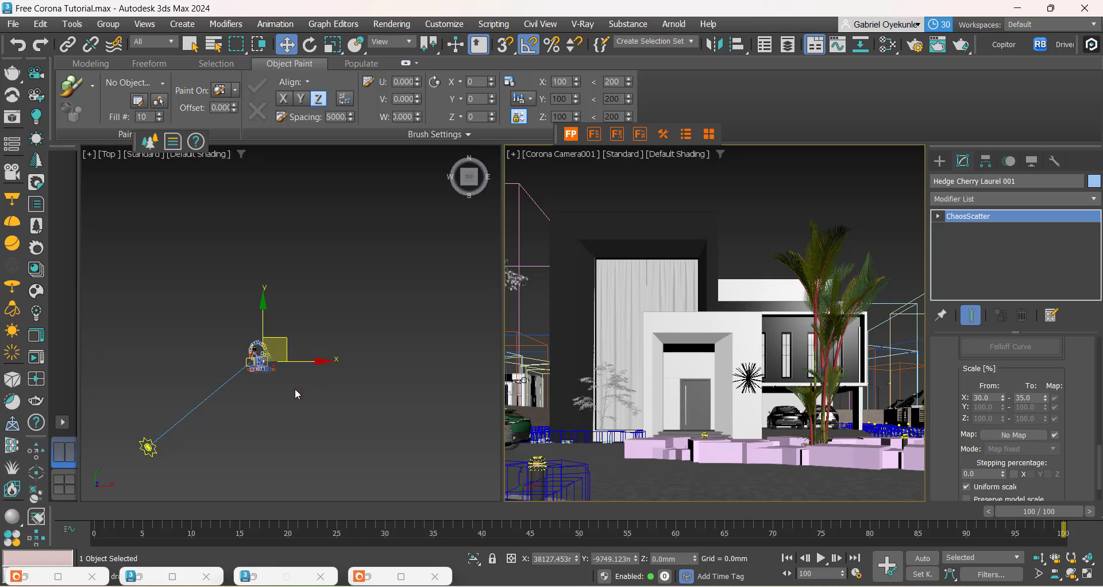
Step: View the site up close in the Top viewport and bring up Approach clone.png beside the render for comparison
middle_click_drag(290, 394, 360, 393)
scroll(341, 377, "up", 6)
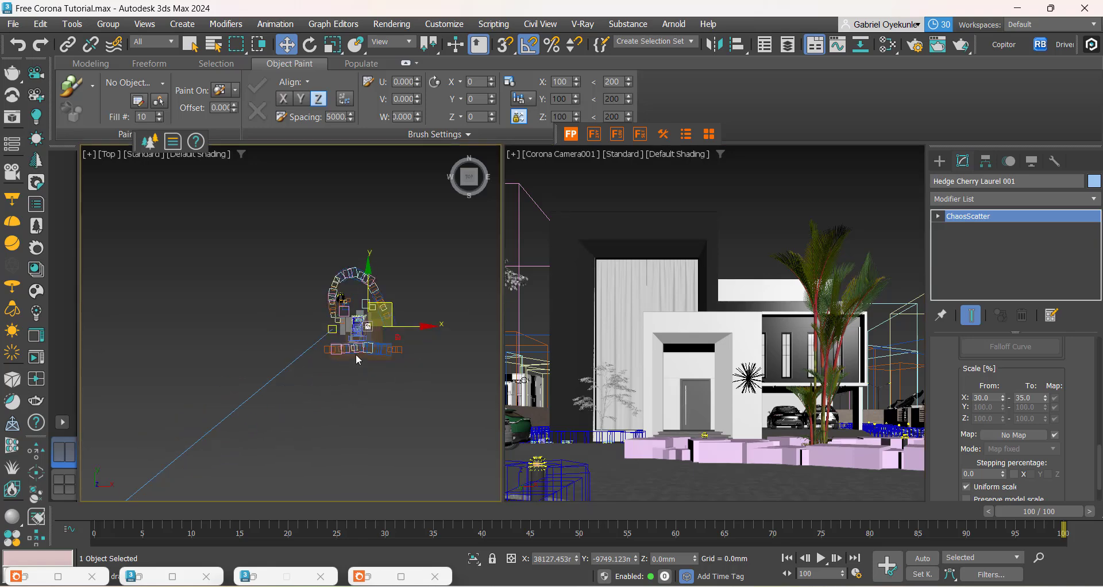
scroll(359, 360, "up", 5)
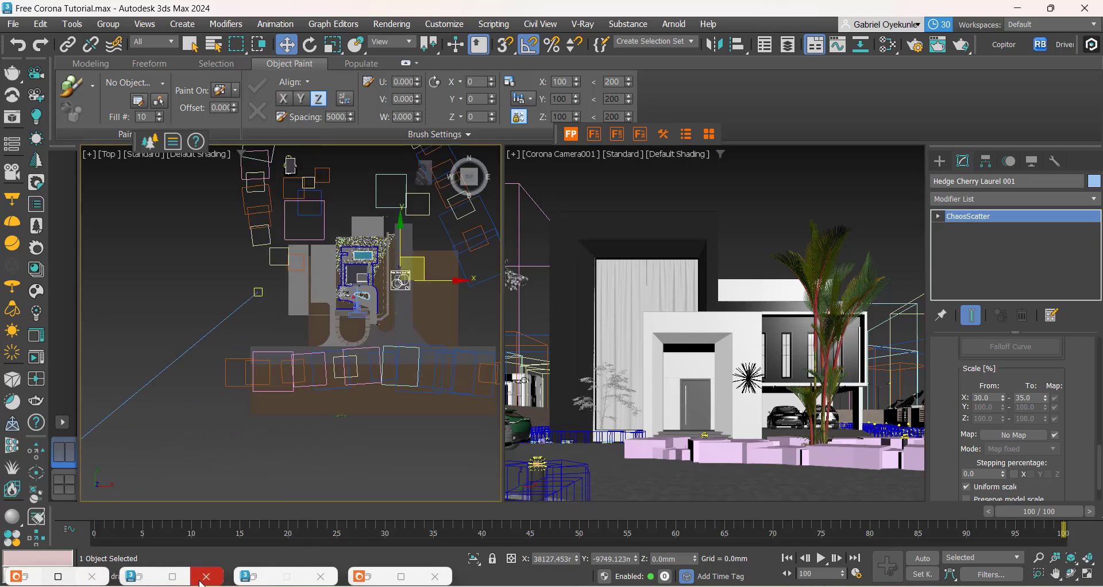
left_click(380, 580)
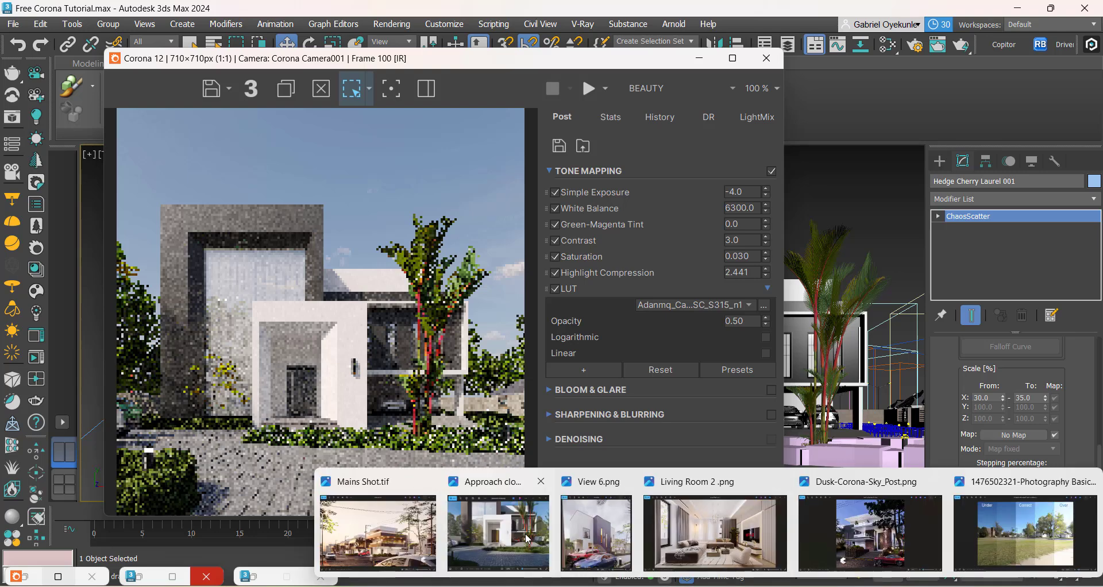
left_click(512, 534)
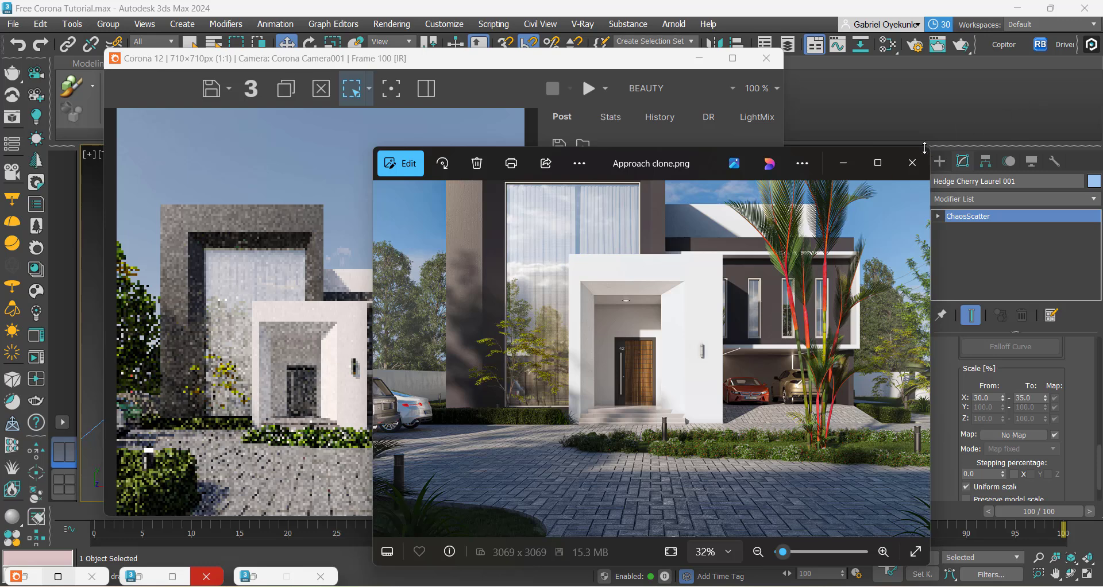
Step: Put away the reference image and render window, then isolate the Casework 3 ceiling mesh above the parked cars
left_click(851, 164)
left_click(699, 58)
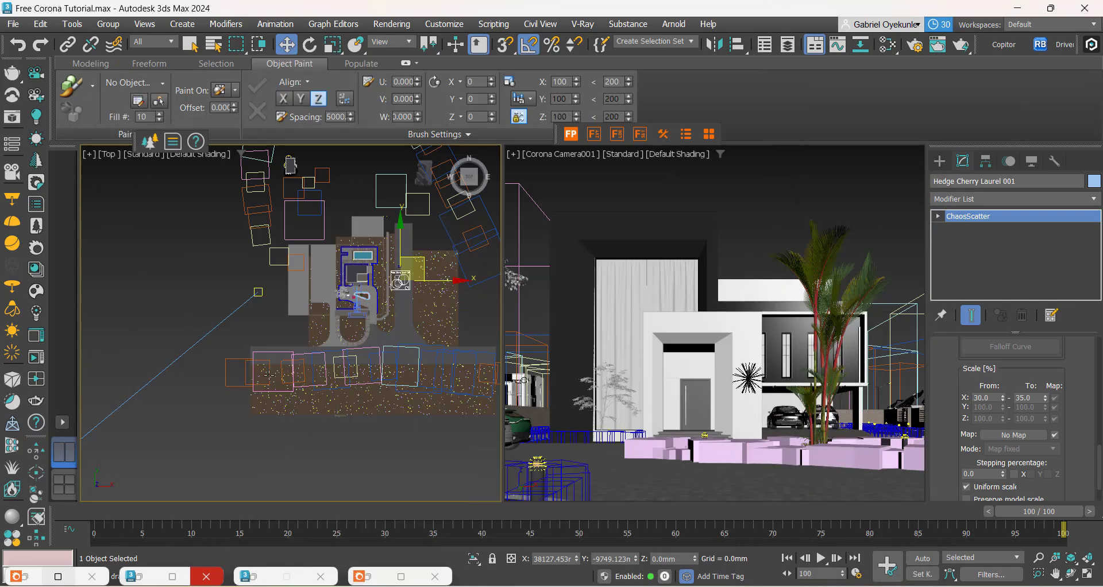
left_click(307, 442)
scroll(369, 324, "up", 4)
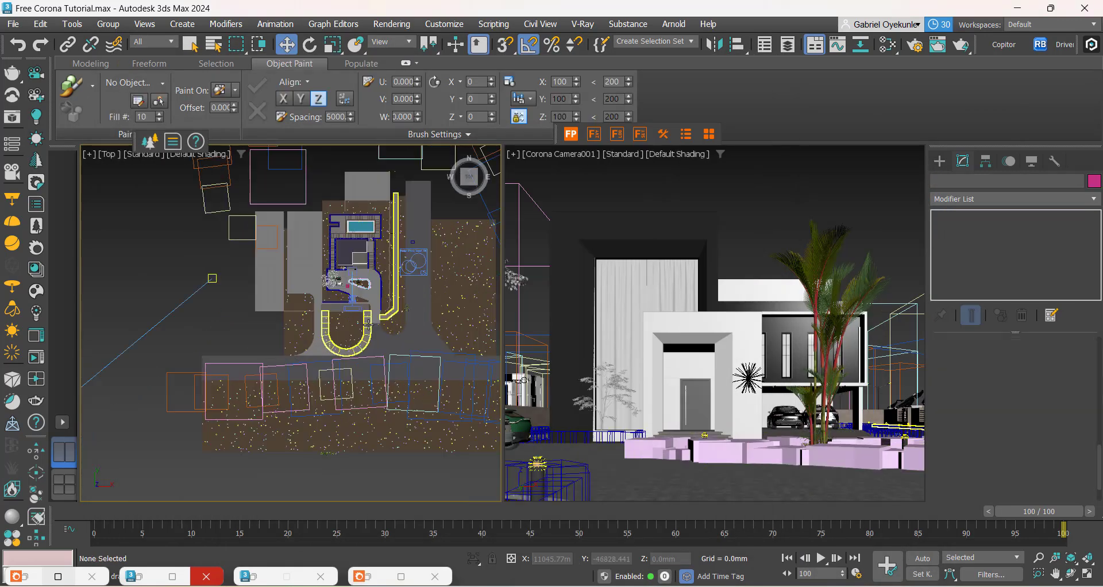
left_click(786, 399)
right_click(775, 373)
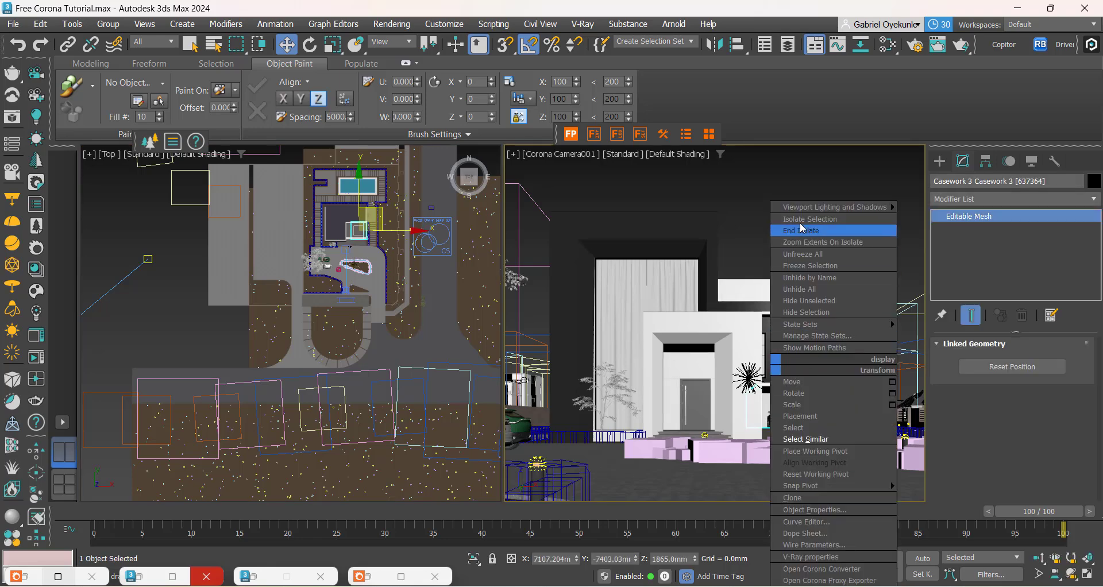
left_click(803, 220)
left_click(353, 333)
scroll(359, 198, "up", 10)
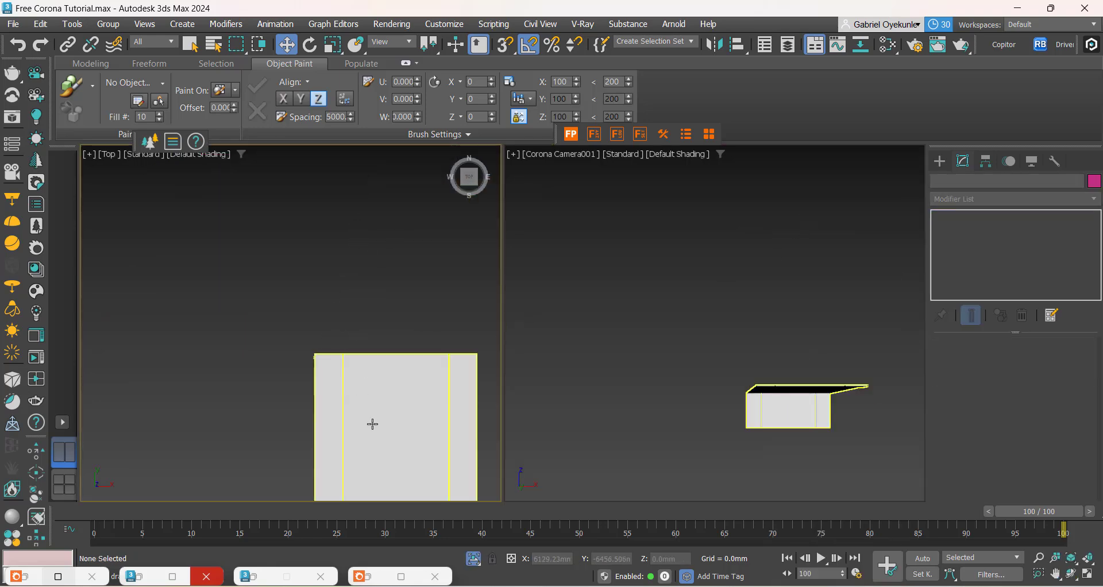
Step: Start a new Corona Light for the isolated ceiling mesh and set its shape to Rectangle
middle_click_drag(373, 424, 308, 313)
scroll(276, 322, "up", 4)
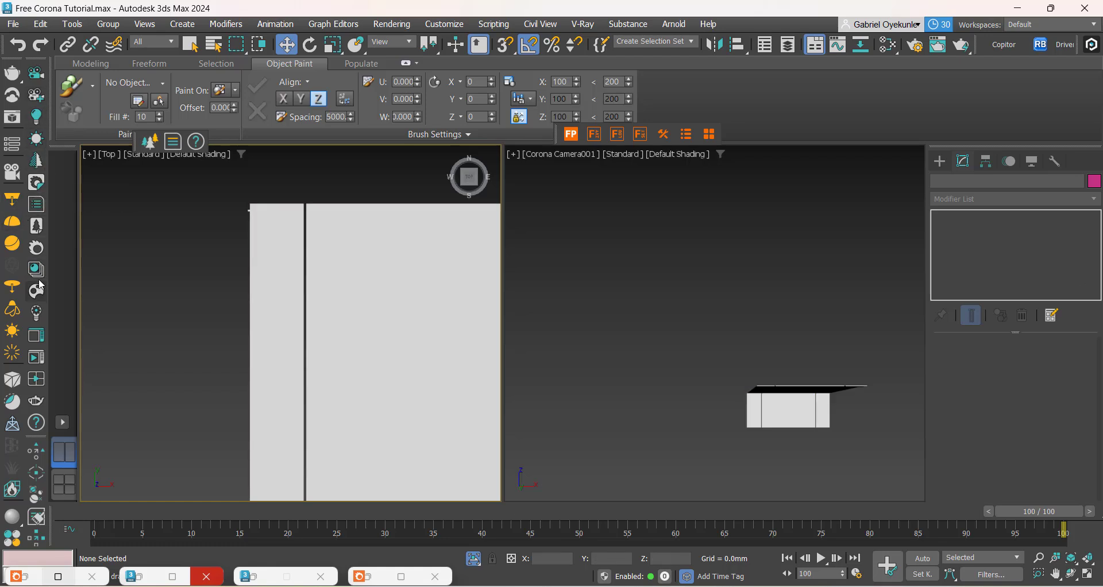
left_click(946, 165)
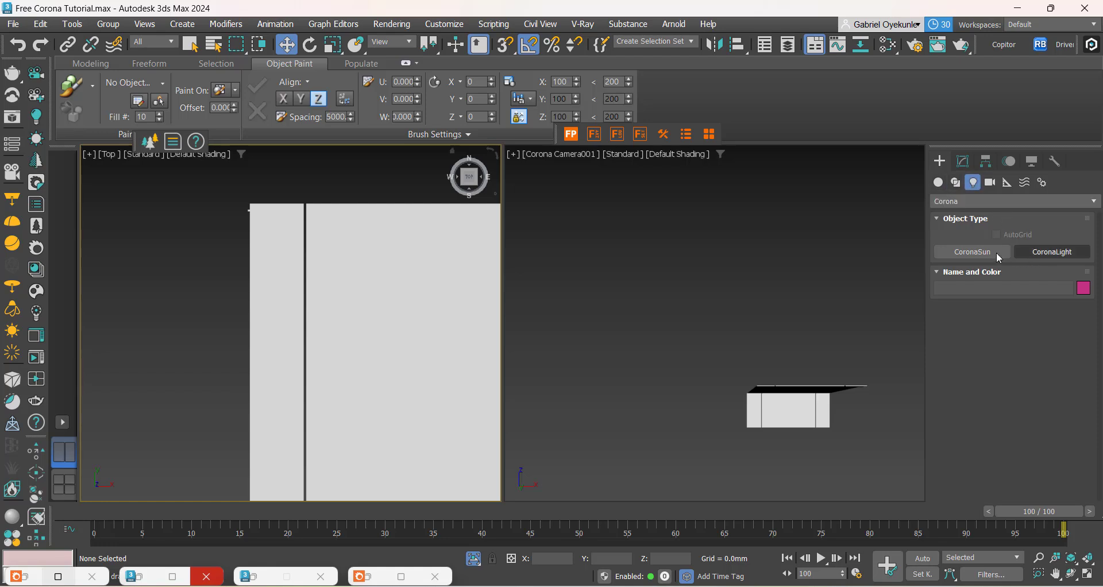
left_click(1048, 252)
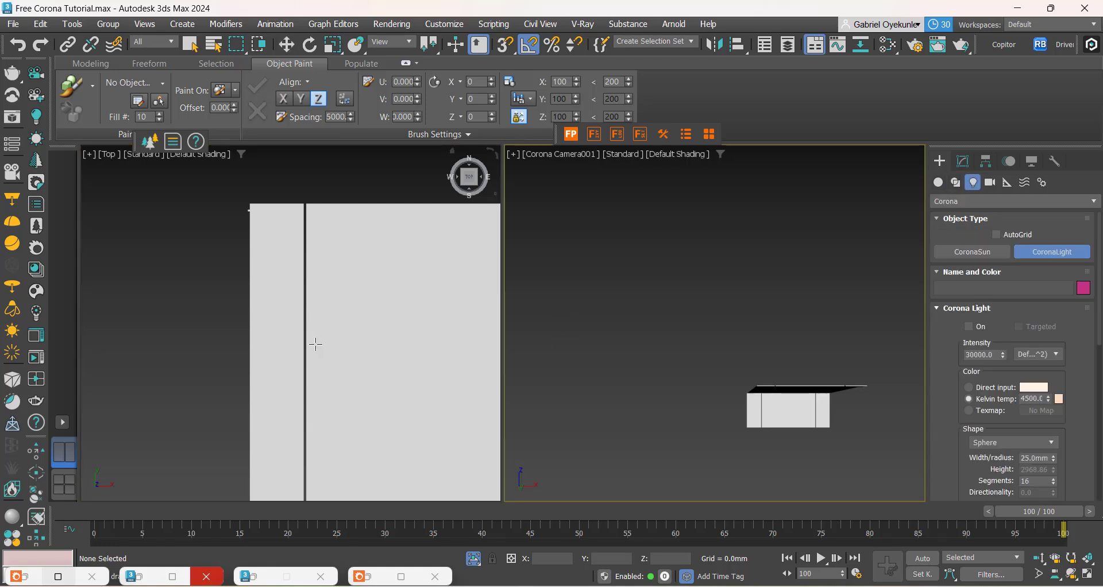
scroll(315, 343, "down", 2)
middle_click_drag(315, 343, 310, 249)
scroll(201, 313, "down", 4)
middle_click_drag(201, 318, 247, 326)
scroll(247, 326, "up", 3)
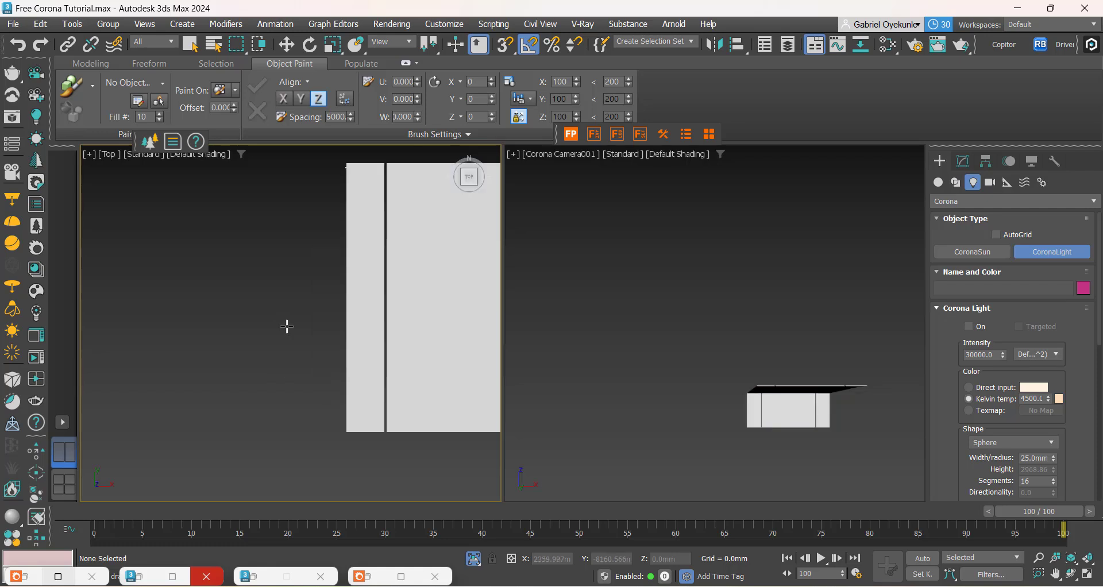
left_click_drag(953, 375, 952, 333)
left_click(1003, 405)
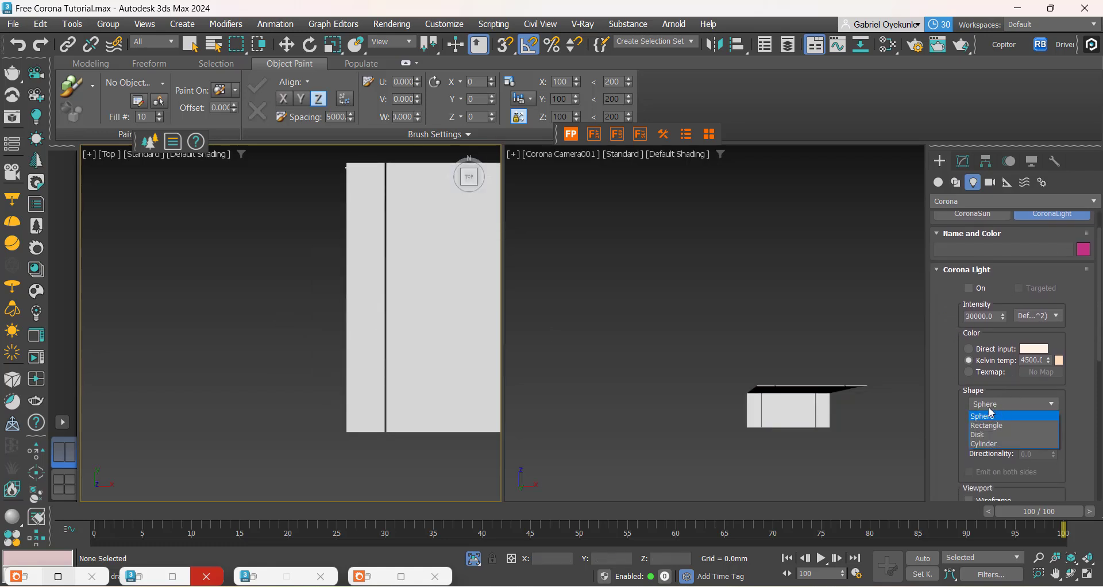
left_click(987, 427)
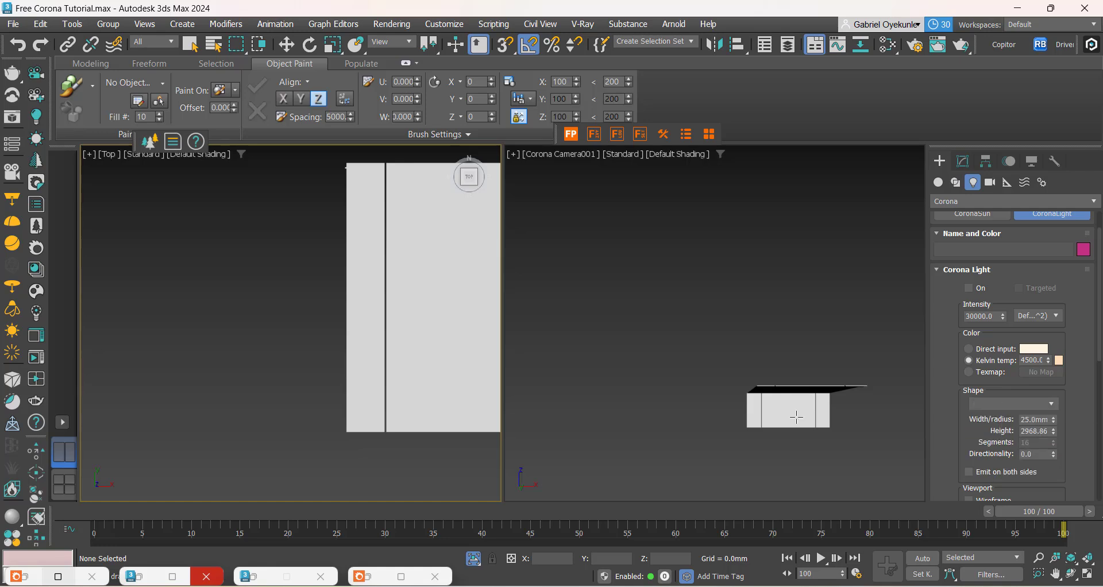
Step: Draw a rectangular light about 424 × 7235 mm beside the mesh in the Top viewport and move it over the nearest lengthwise groove
scroll(258, 365, "down", 3)
scroll(273, 330, "up", 2)
left_click_drag(301, 302, 310, 441)
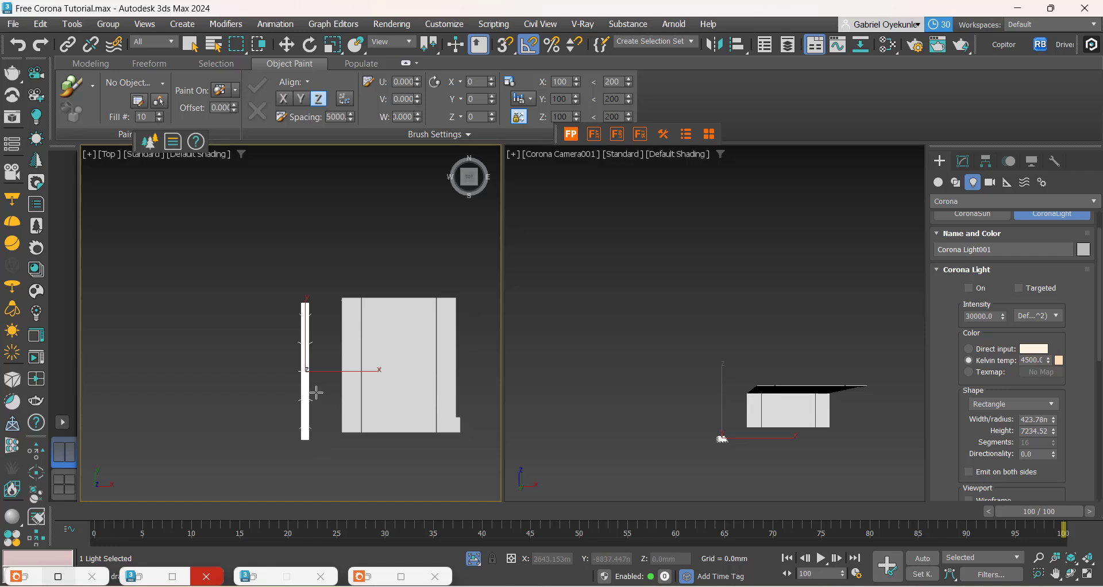
key("w")
scroll(281, 354, "up", 4)
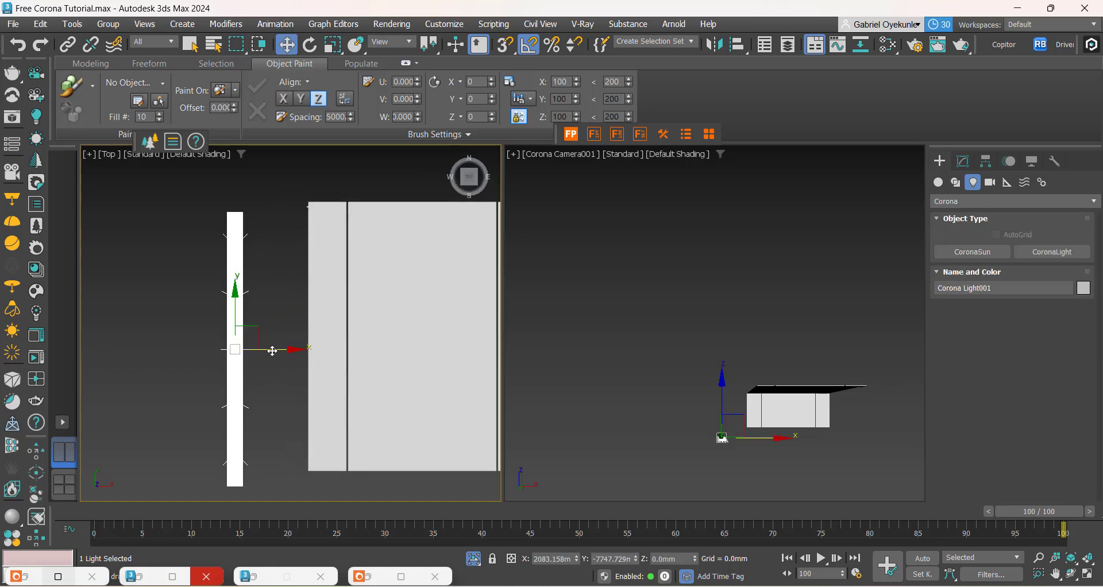
left_click_drag(272, 350, 357, 332)
scroll(358, 339, "up", 5)
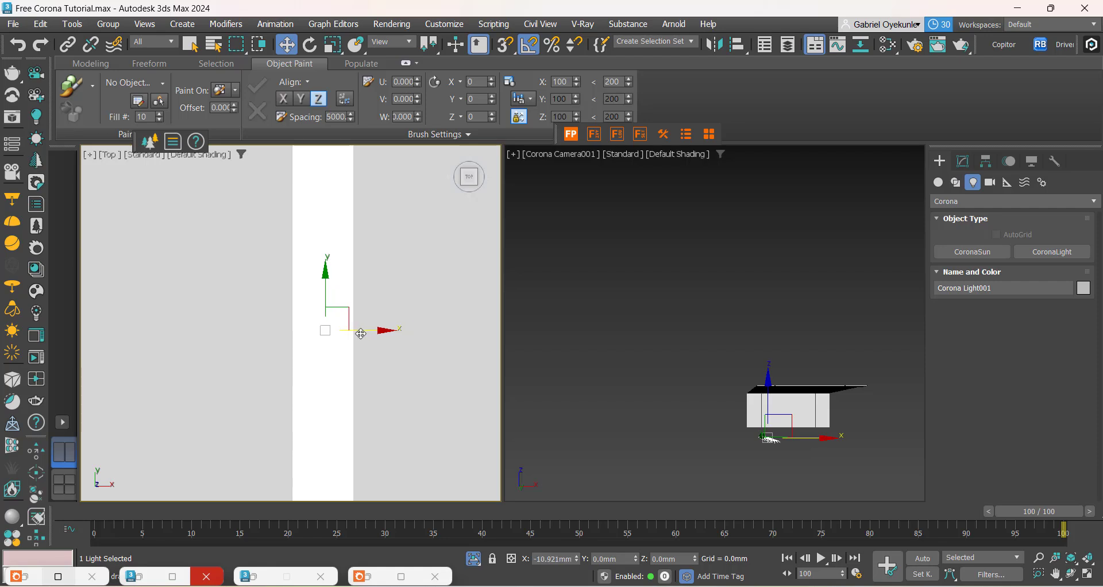
Step: Set the light's width to 50 mm and shift it sideways to fit exactly within the groove
left_click(960, 160)
scroll(943, 445, "down", 3)
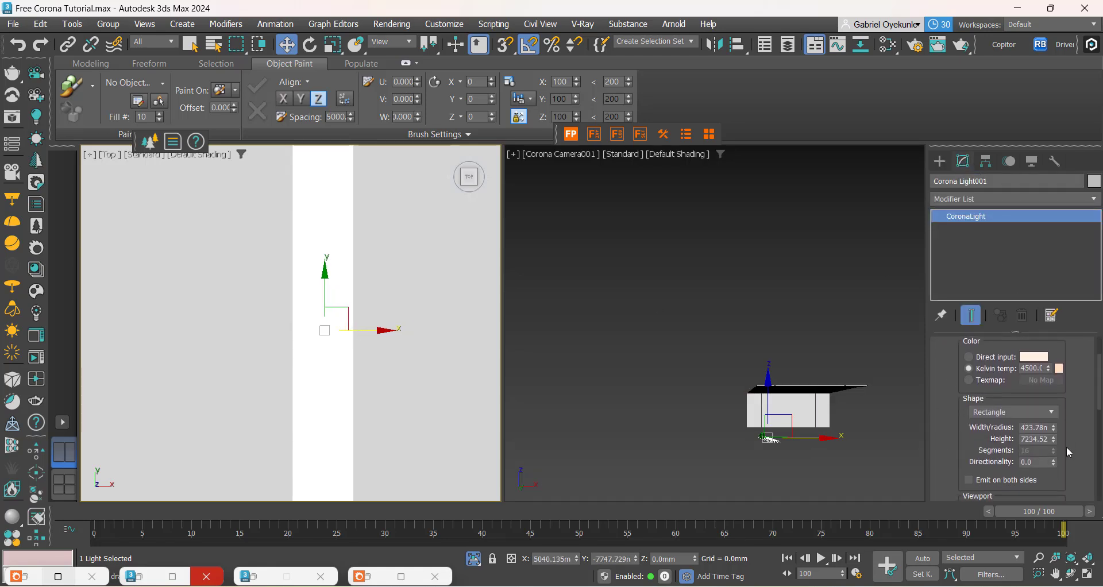
left_click_drag(1054, 430, 1055, 479)
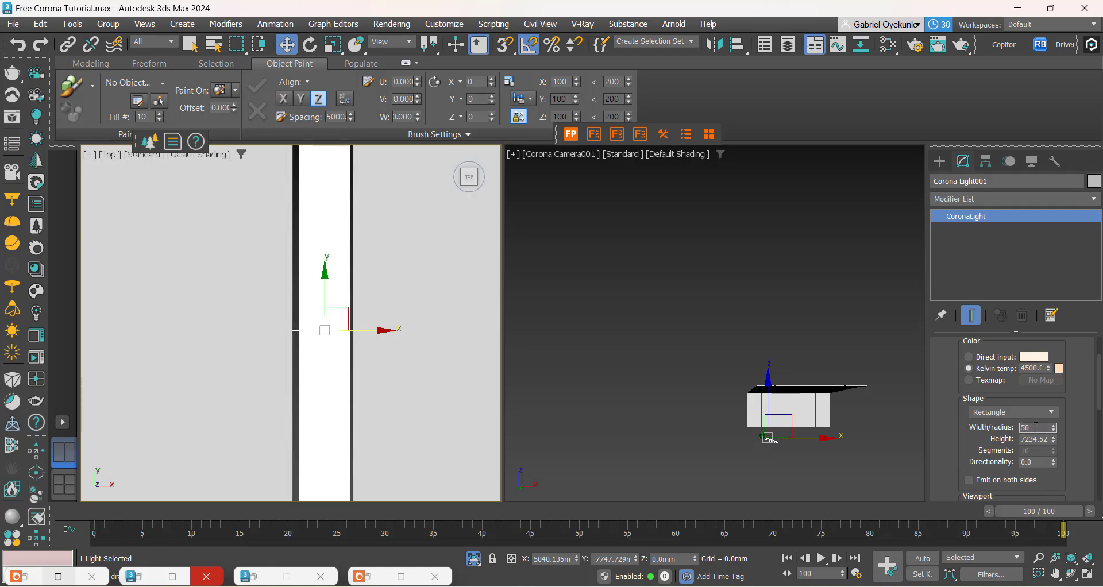
key("Return")
scroll(342, 331, "up", 5)
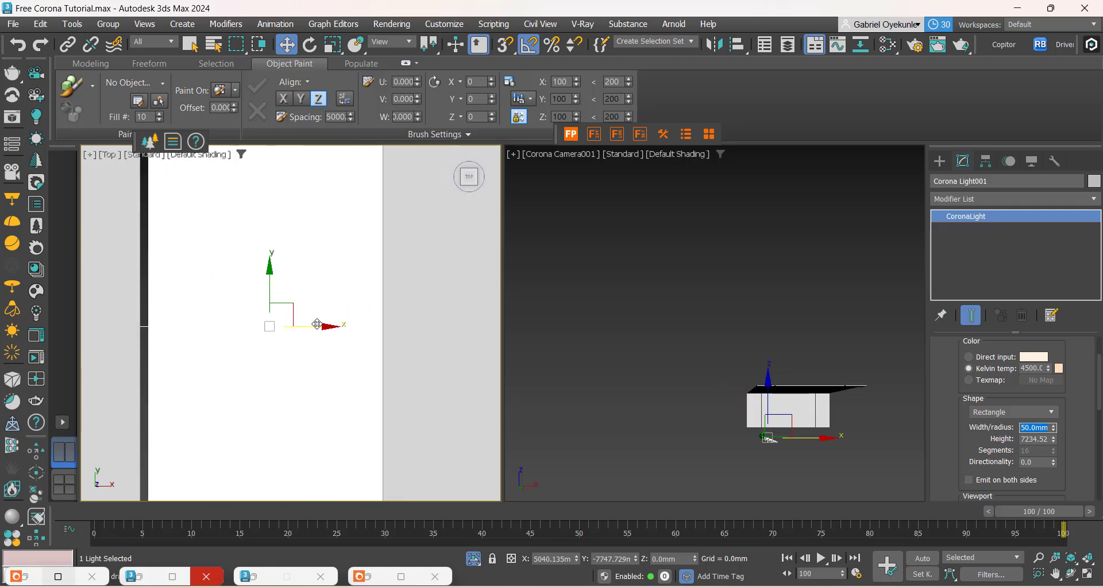
left_click_drag(317, 324, 307, 327)
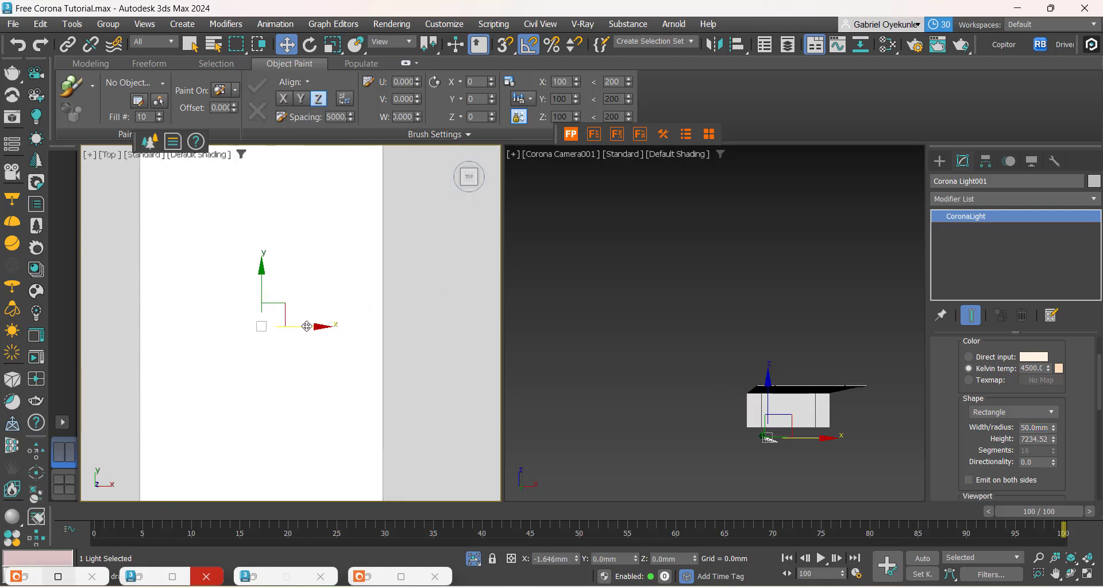
Step: Slide the light lengthwise along the groove and set its height to 7000 mm
scroll(362, 366, "down", 10)
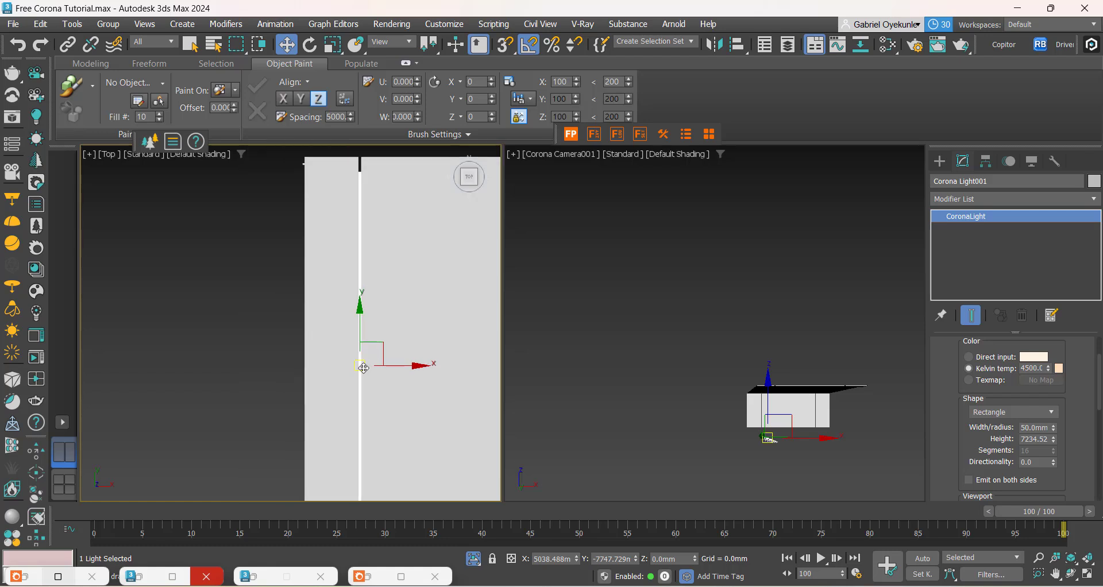
left_click_drag(363, 368, 358, 320)
scroll(356, 351, "down", 4)
scroll(356, 453, "up", 6)
scroll(346, 397, "up", 6)
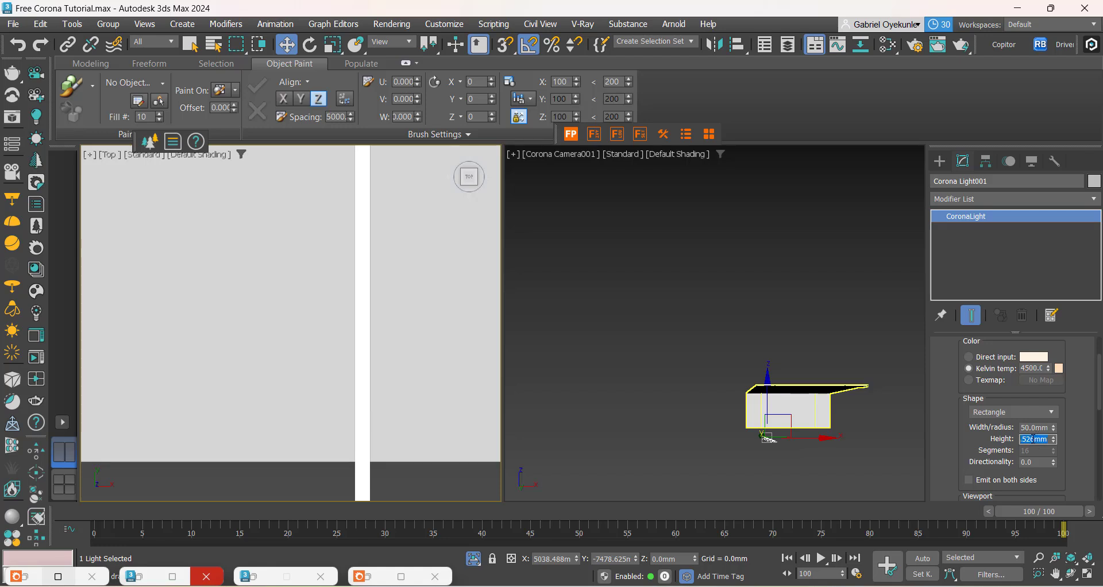
key("Return")
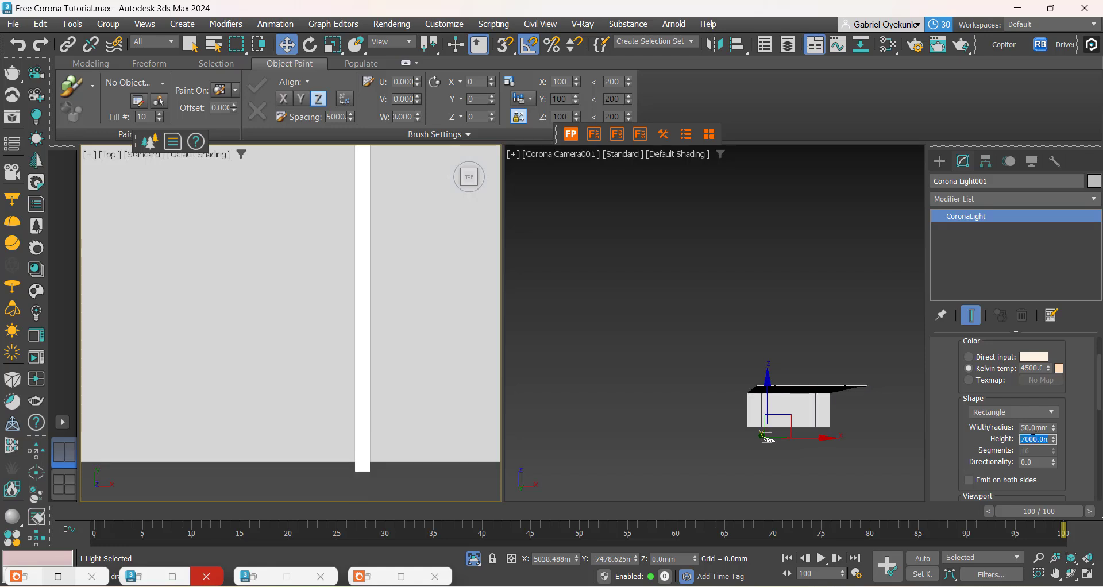
Step: Move the light further along Y toward the groove's far end and set its height to 7100 mm
scroll(329, 346, "down", 6)
middle_click_drag(323, 230, 352, 384)
middle_click_drag(366, 249, 372, 428)
scroll(372, 371, "down", 2)
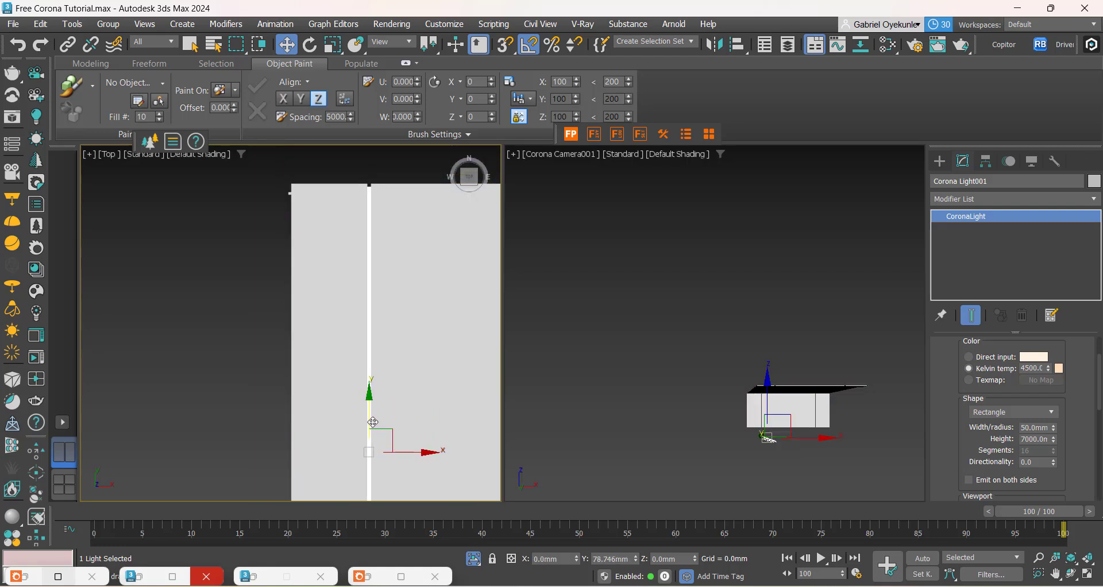
middle_click_drag(352, 445, 370, 282)
middle_click_drag(388, 412, 394, 233)
scroll(390, 390, "up", 6)
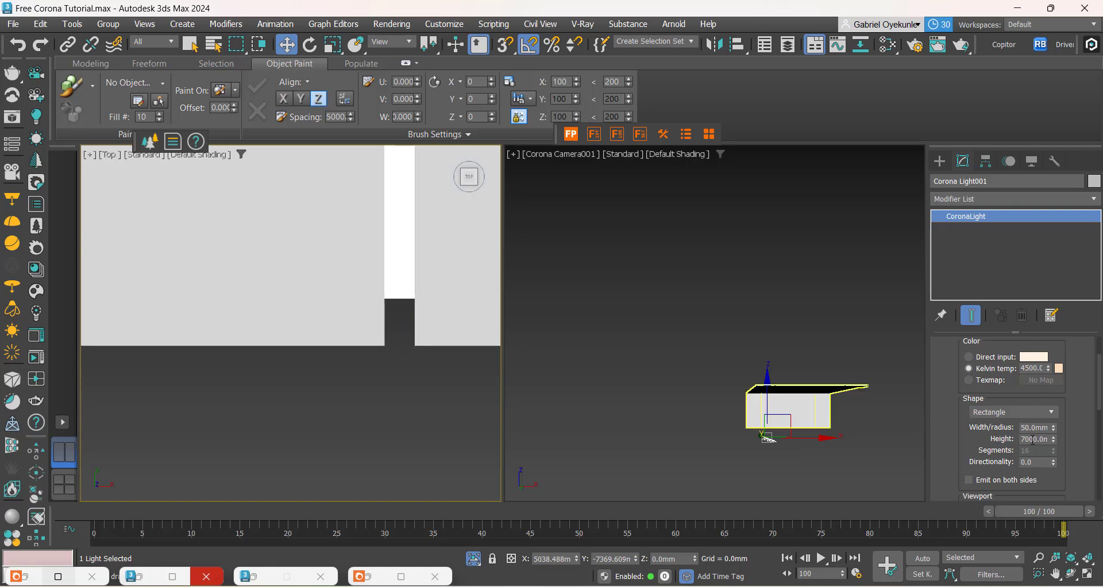
key("Return")
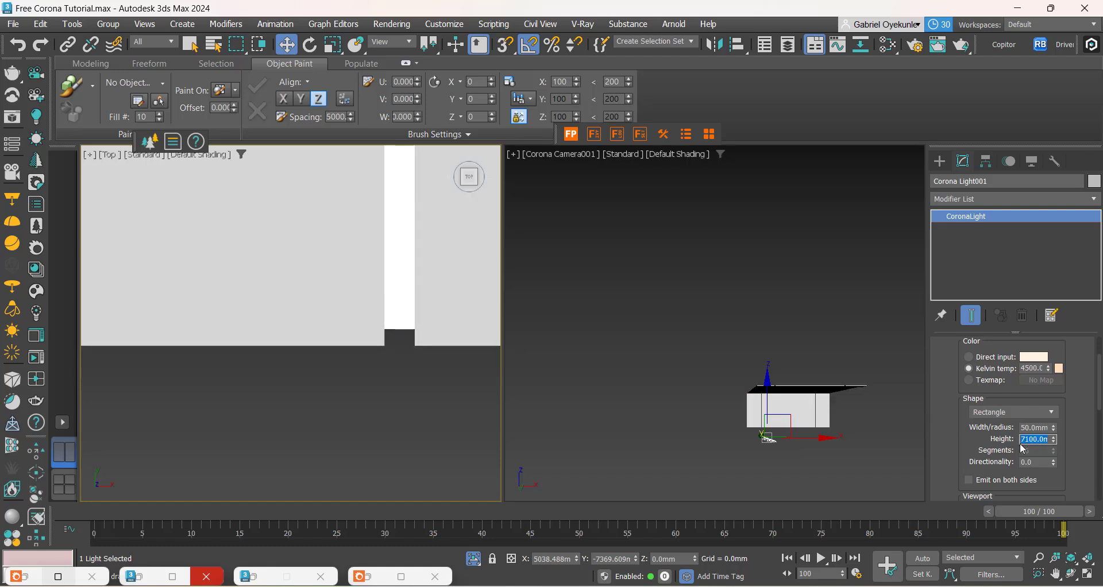
Step: Reposition the light along Y so that its near end sits flush with the edge of the ceiling mesh
scroll(371, 413, "down", 9)
middle_click_drag(377, 283, 377, 341)
scroll(374, 212, "up", 1)
scroll(376, 213, "up", 5)
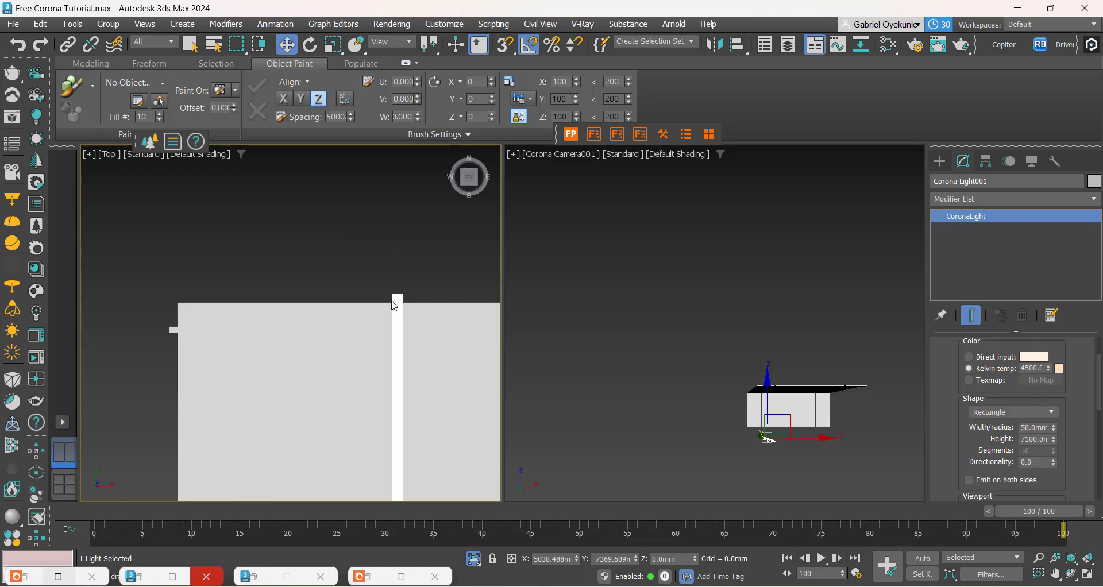
scroll(387, 256, "down", 4)
middle_click_drag(375, 429, 360, 245)
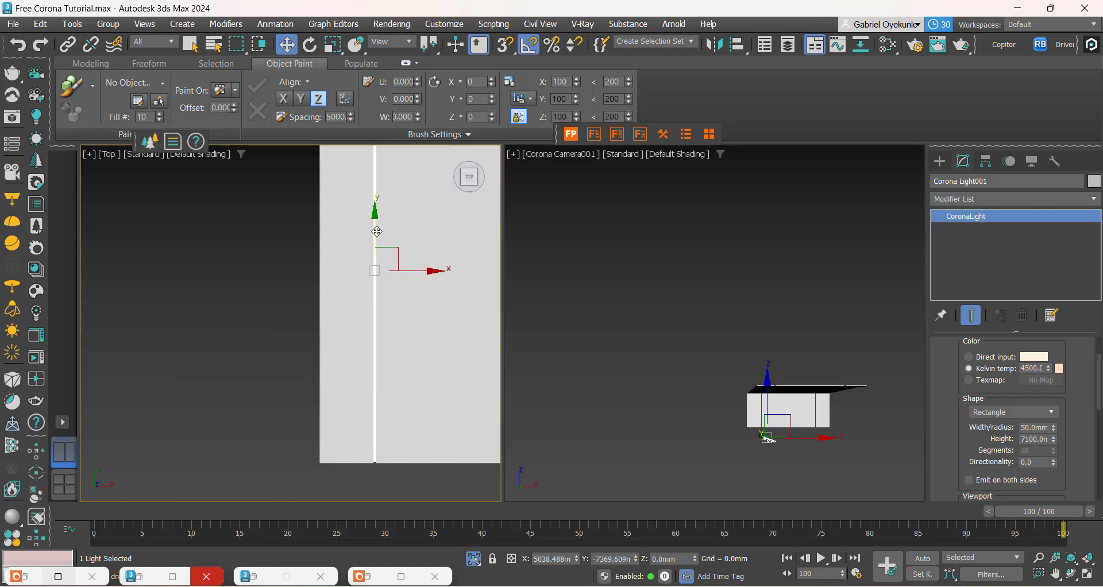
scroll(366, 439, "up", 3)
scroll(366, 439, "up", 4)
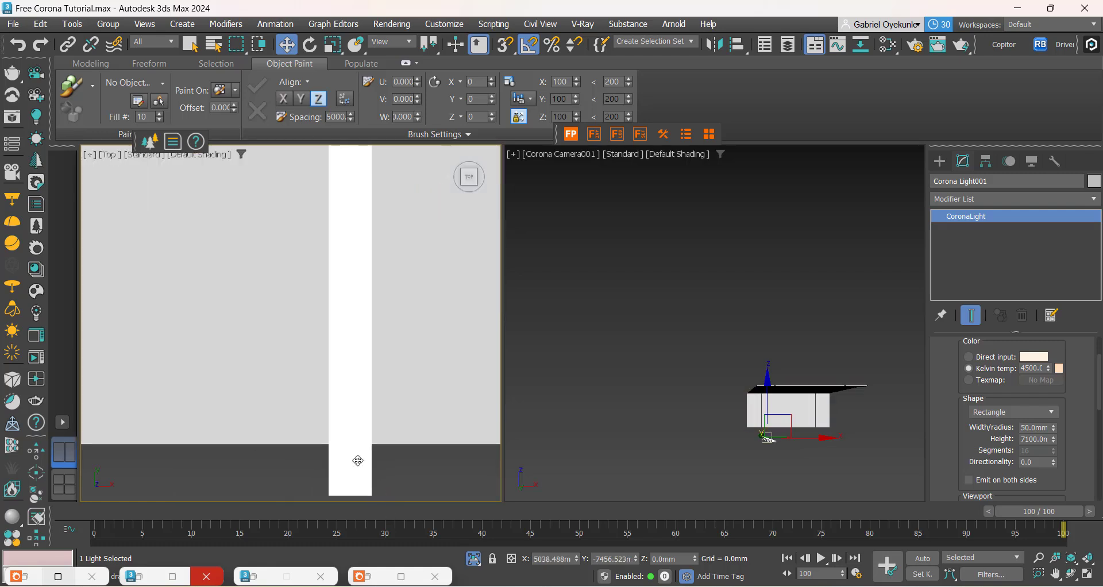
left_click_drag(358, 459, 362, 407)
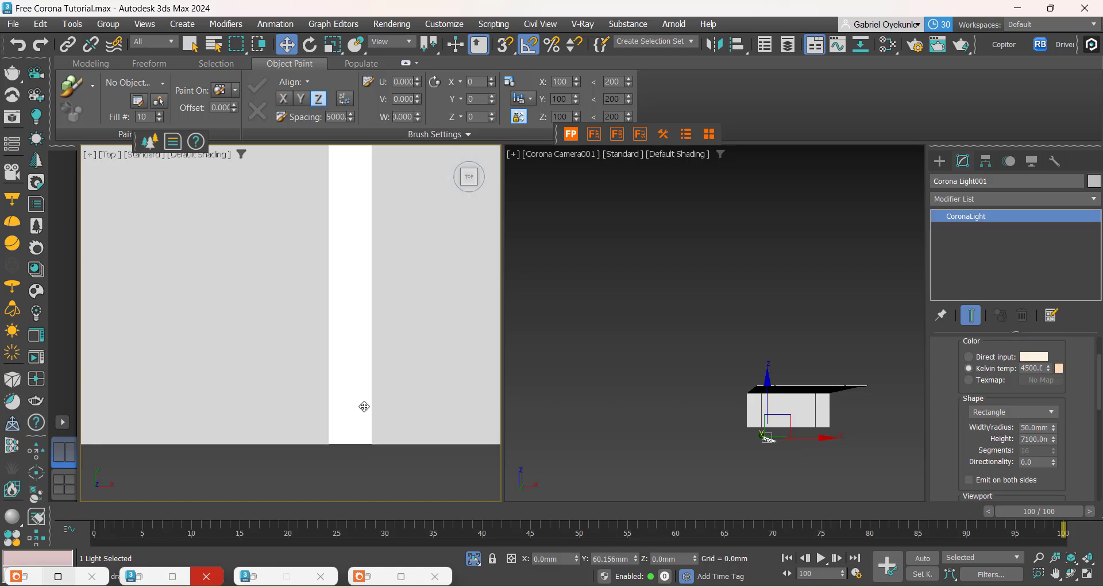
scroll(366, 408, "down", 8)
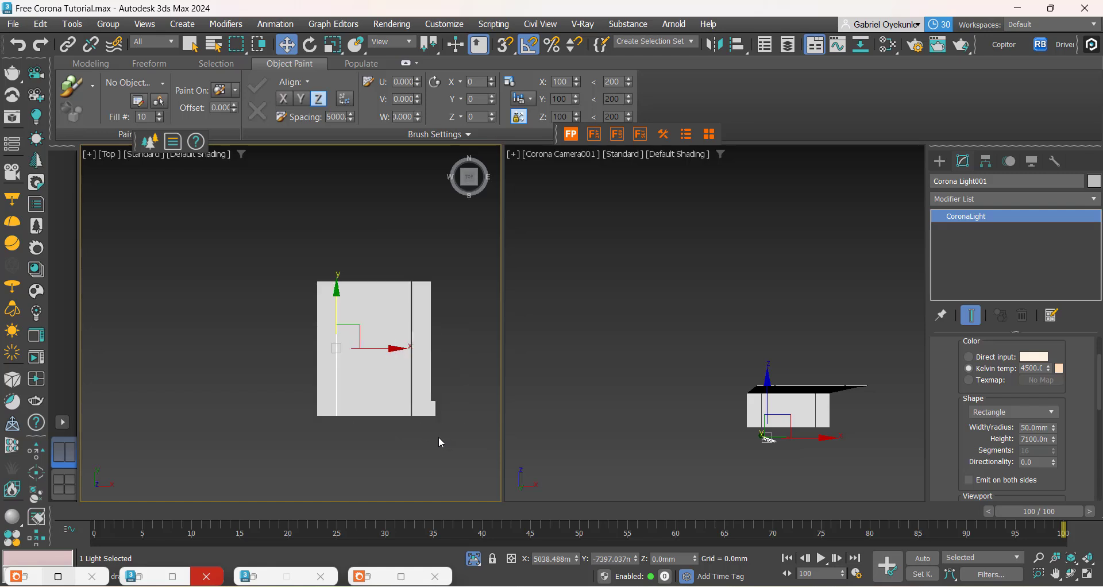
Step: Clone the strip light along X as a single instance over the mesh's second lengthwise groove
scroll(396, 440, "up", 4)
middle_click_drag(325, 434, 343, 469)
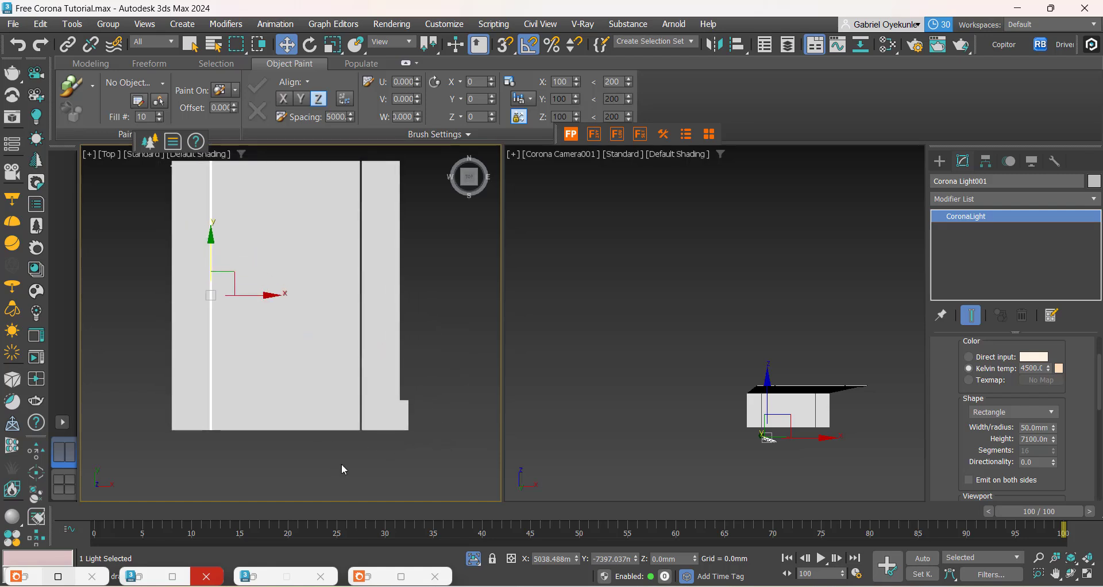
mouse_move(251, 300)
left_mouse_down("shift")
mouse_move(397, 299)
mouse_move(296, 333)
left_mouse_up("shift")
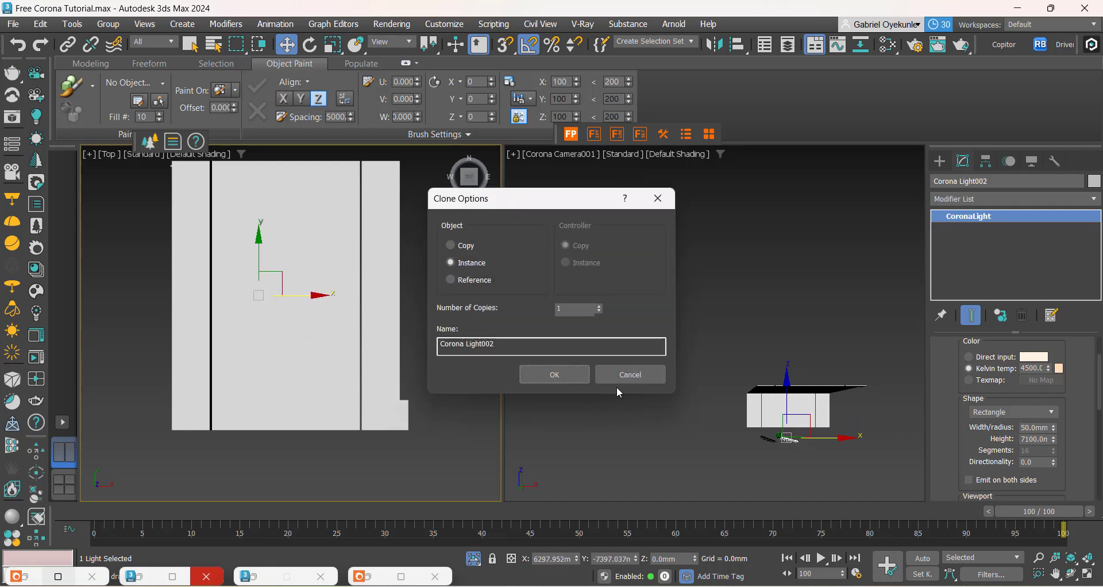
left_click(629, 372)
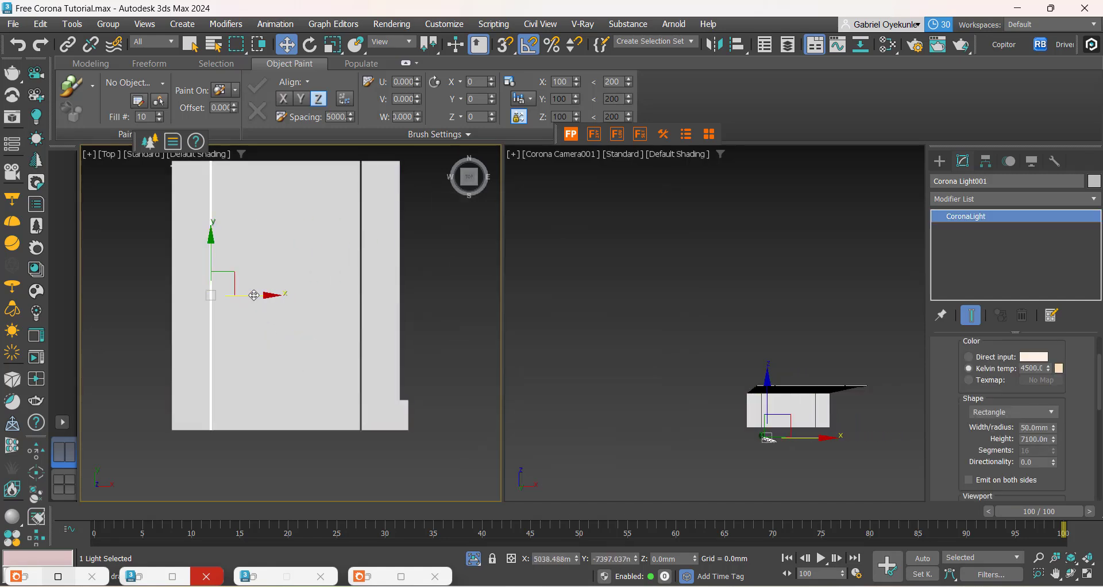
left_click_drag(251, 300, 406, 303, "shift")
left_click(543, 379)
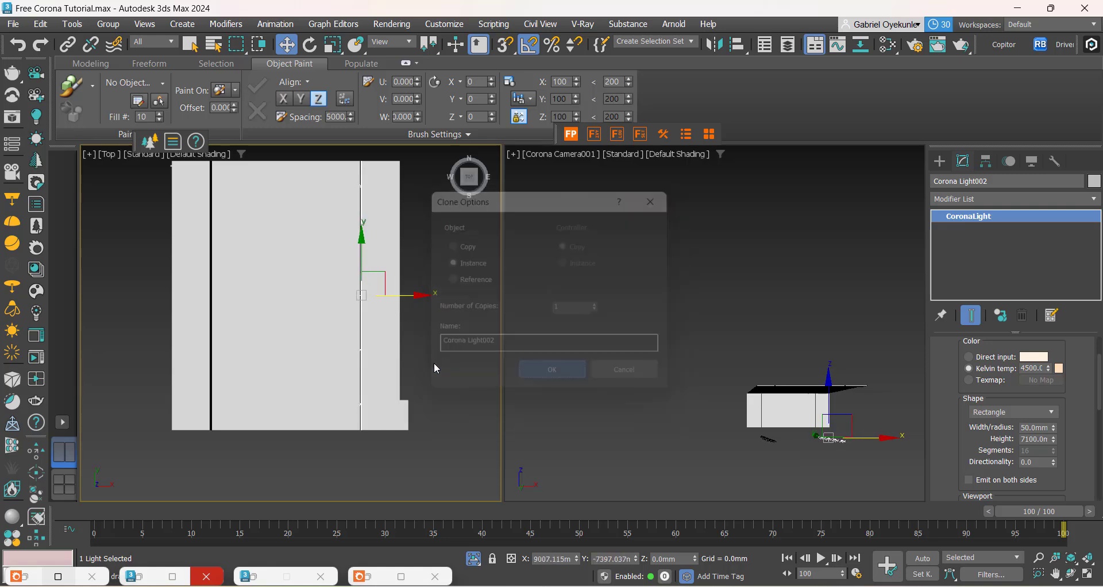
Step: Shift the cloned strip light slightly along X so it is centred in the mesh's second lengthwise groove
scroll(345, 304, "up", 4)
middle_click_drag(345, 305, 452, 379)
scroll(154, 330, "up", 5)
middle_click_drag(155, 331, 251, 370)
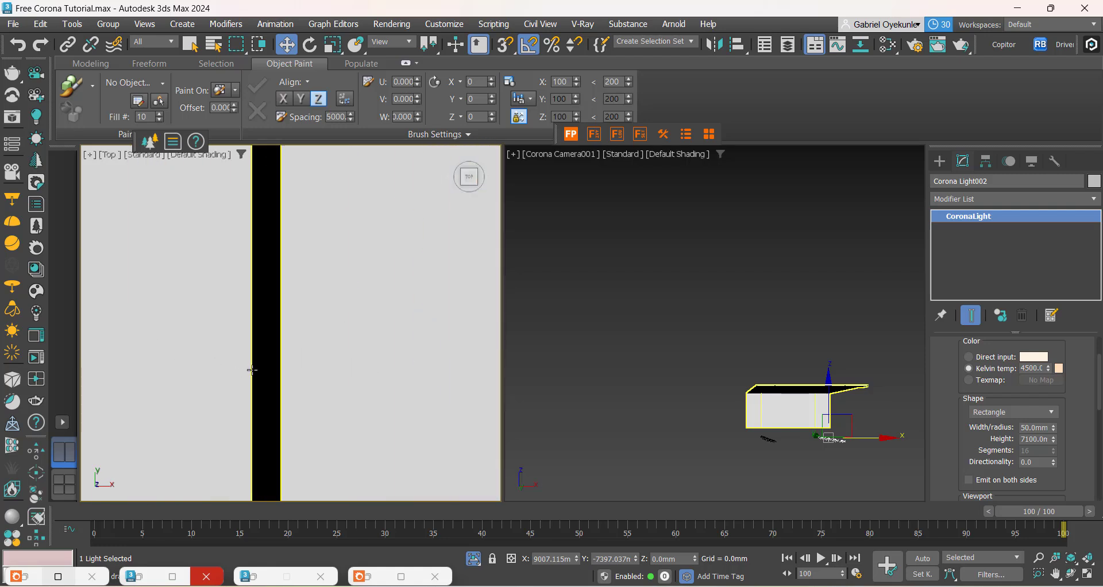
scroll(251, 368, "up", 2)
scroll(236, 343, "down", 6)
scroll(281, 399, "down", 2)
middle_click_drag(355, 409, 233, 350)
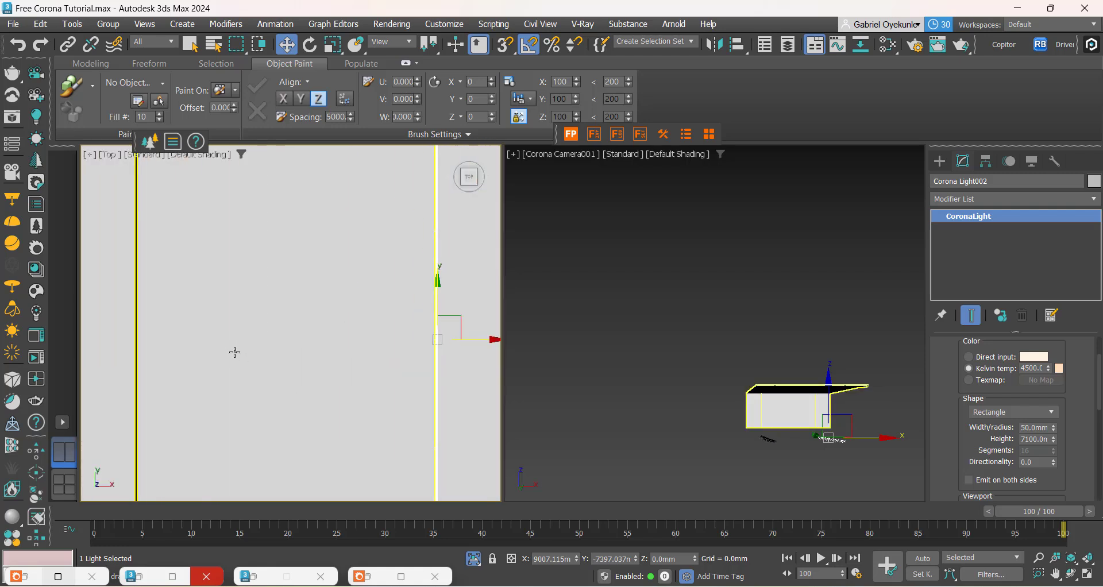
scroll(234, 350, "down", 5)
scroll(314, 364, "up", 8)
scroll(277, 313, "up", 5)
scroll(260, 228, "up", 2)
middle_click_drag(259, 228, 310, 398)
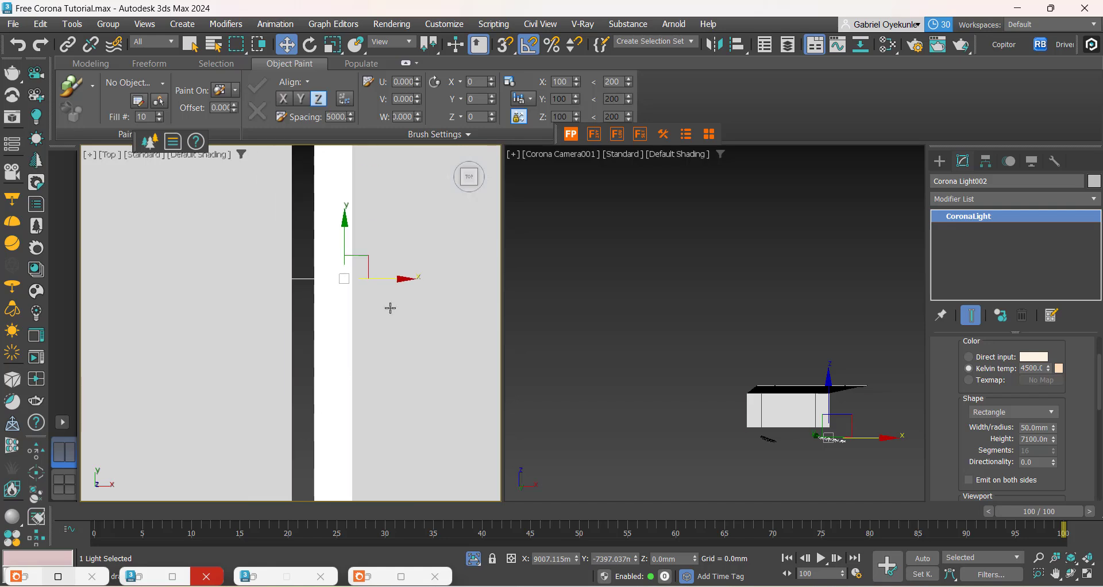
left_click_drag(378, 280, 353, 280)
scroll(332, 252, "down", 5)
scroll(339, 287, "down", 5)
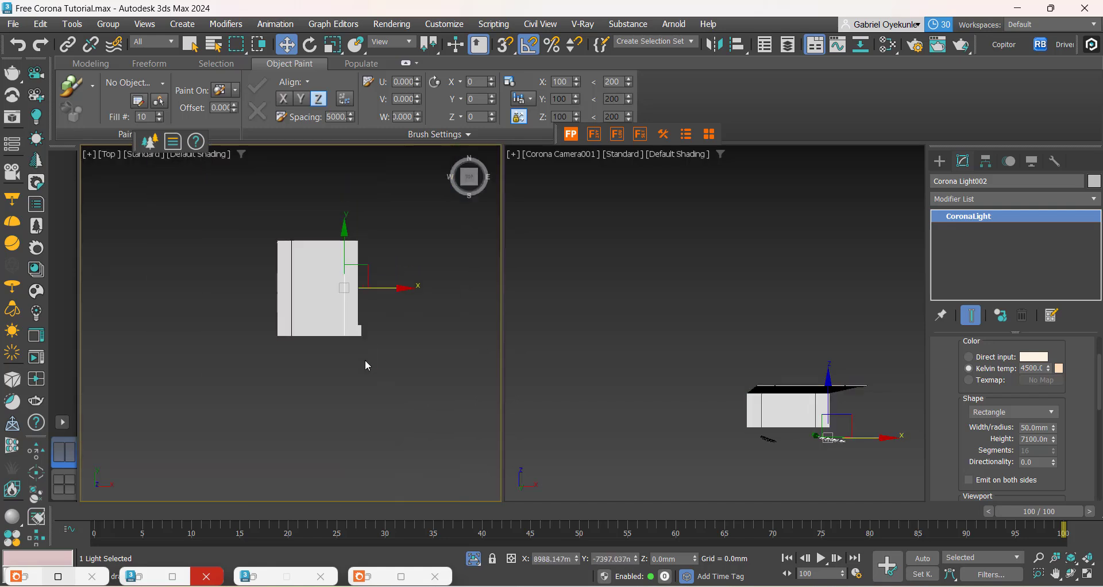
Step: Select both strip lights and raise them along Z into the ceiling grooves in the front view
left_click(405, 353)
left_click_drag(466, 175, 471, 183)
middle_click_drag(335, 386, 346, 321, "alt")
left_click_drag(265, 293, 264, 291)
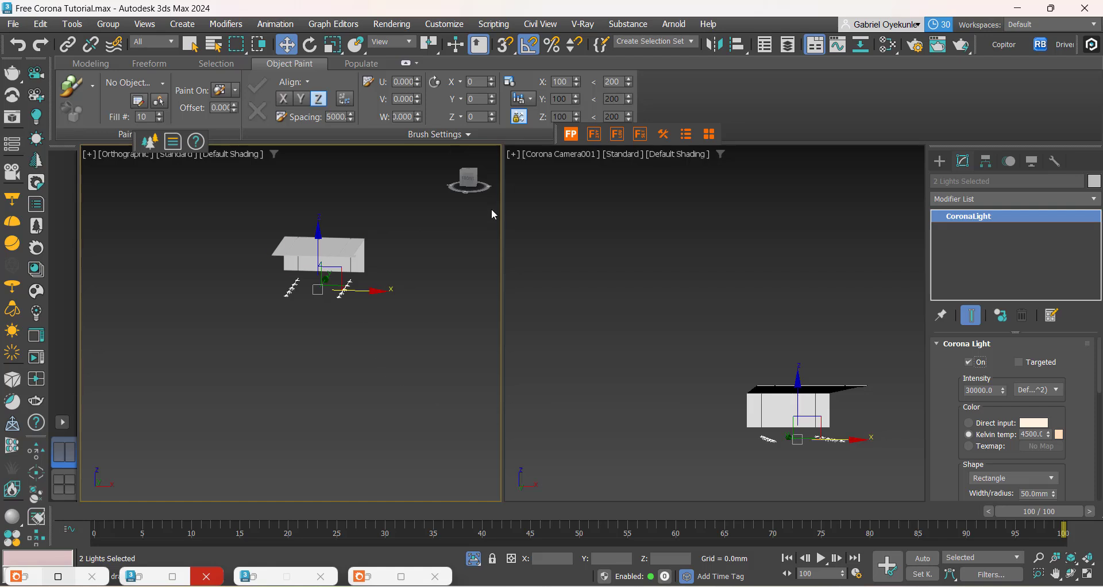
left_click(469, 178)
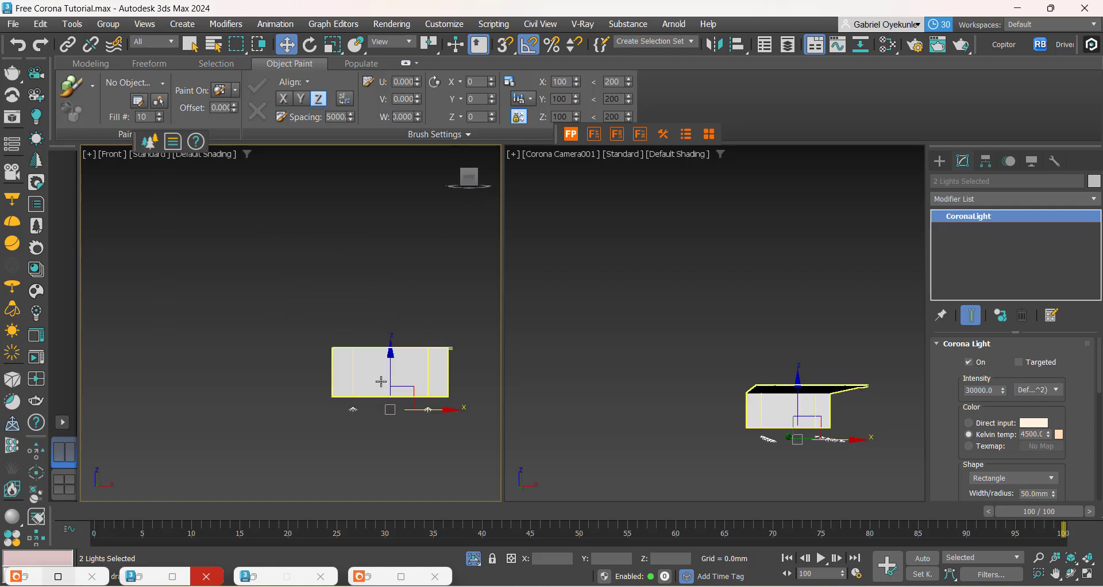
mouse_move(390, 380)
left_mouse_down()
mouse_move(380, 320)
mouse_move(397, 376)
left_mouse_up()
scroll(364, 337, "up", 3)
scroll(352, 354, "up", 5)
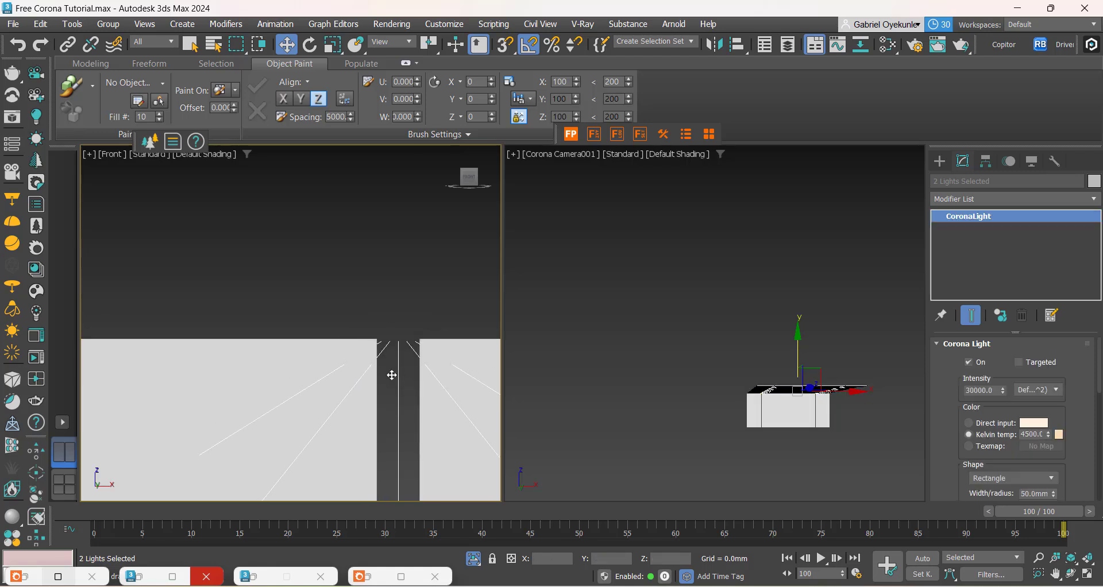
scroll(391, 376, "down", 4)
Step: From the right view, rotate-clone the two ceiling lights by -90 degrees as a single instance
left_click(485, 182)
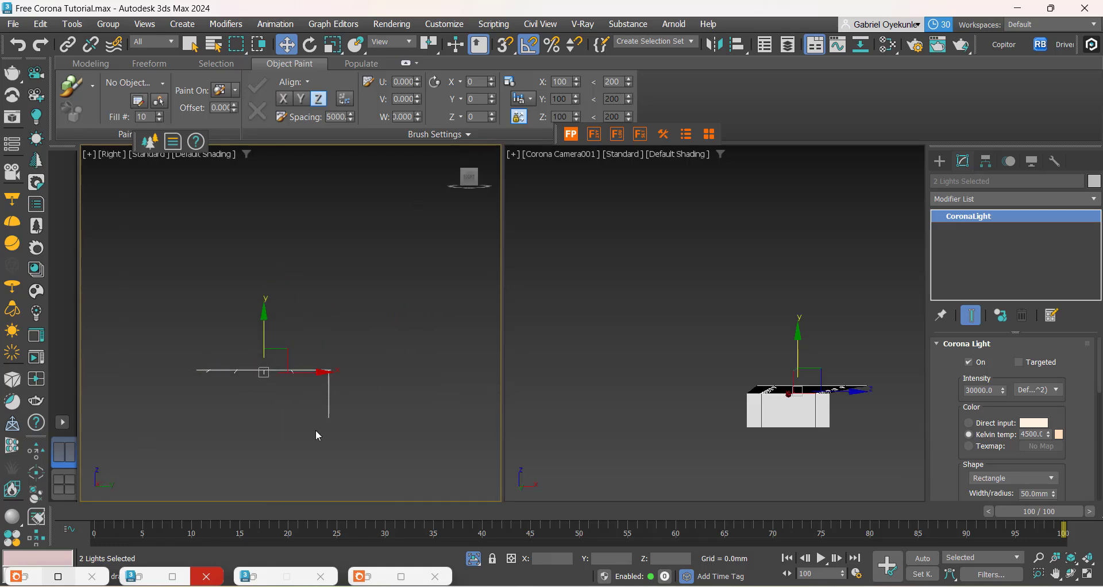
key("e")
scroll(279, 405, "up", 2)
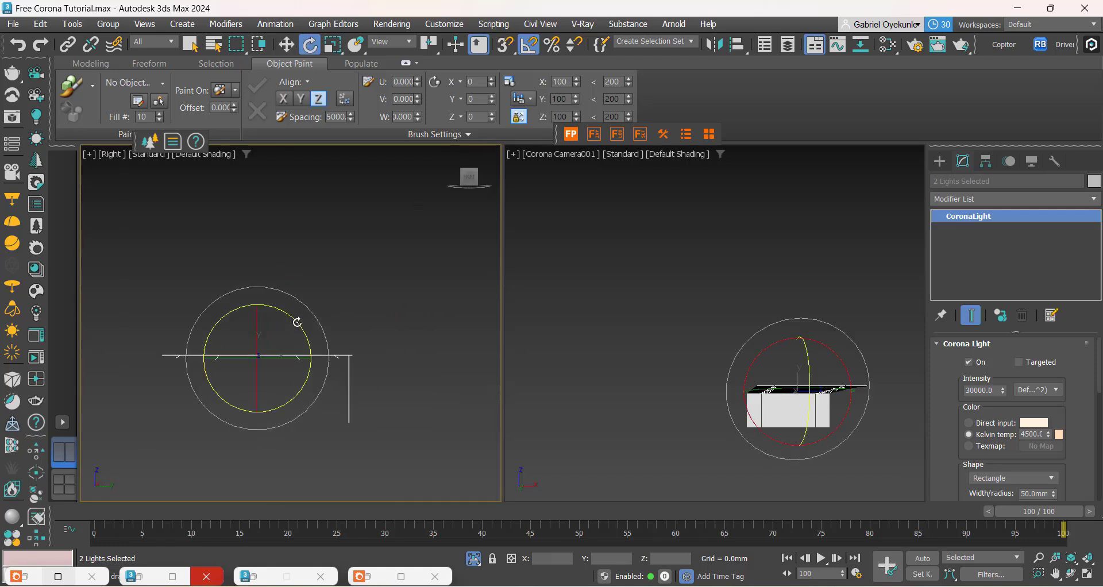
left_click_drag(300, 321, 350, 333)
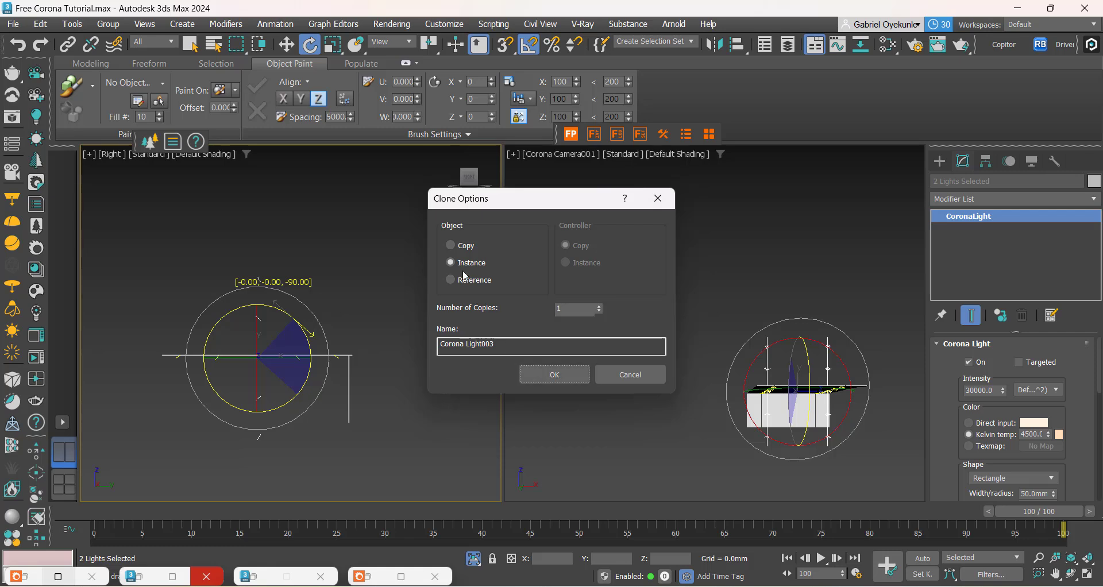
left_click(555, 375)
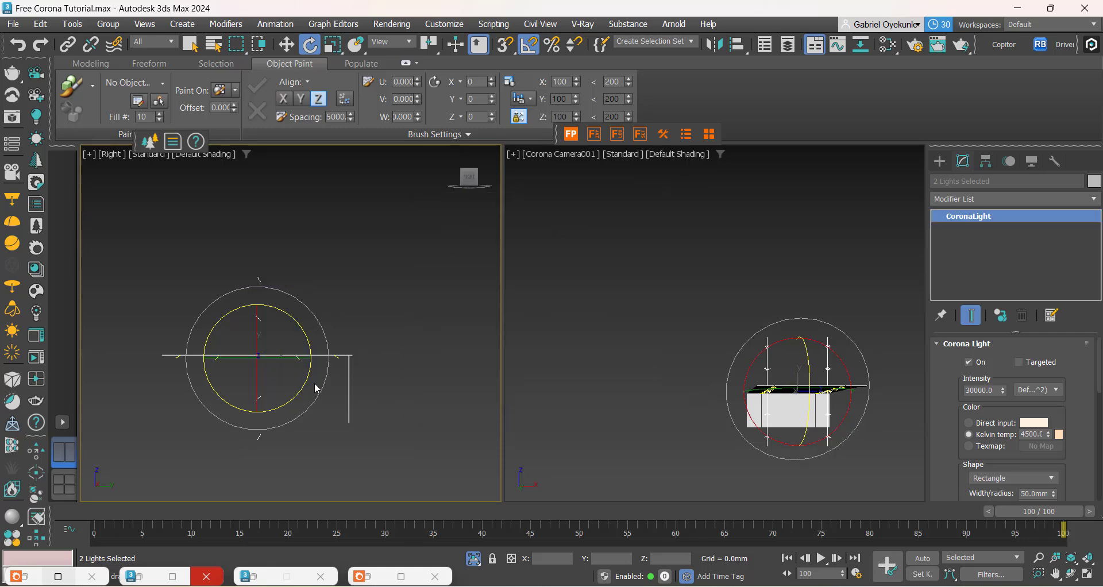
Step: Move the vertical light copies horizontally to the wall at the end of the ceiling and centre them on its thickness
key("w")
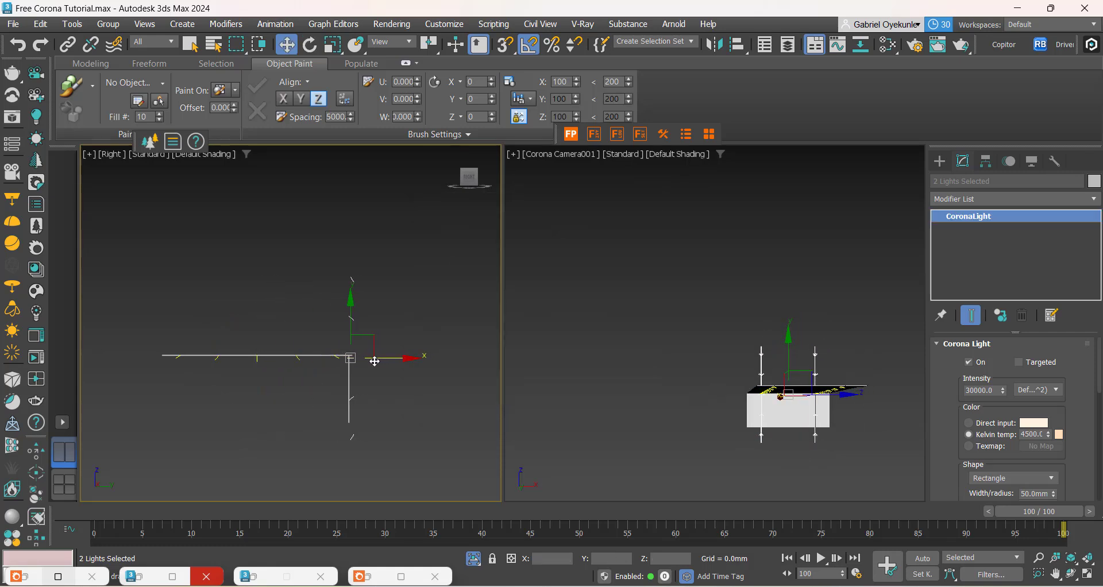
scroll(353, 360, "up", 15)
left_click_drag(376, 340, 307, 342)
scroll(306, 339, "down", 6)
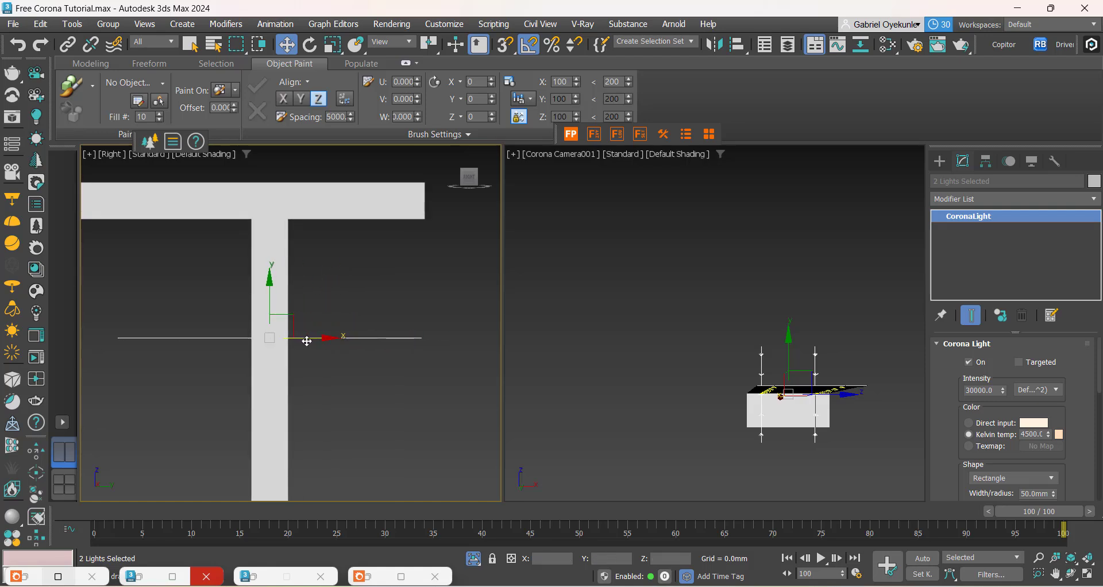
Step: Scale the vertical lights down along Z and lower them over the wall's two grooves
left_click(469, 179)
left_click_drag(470, 177, 478, 181)
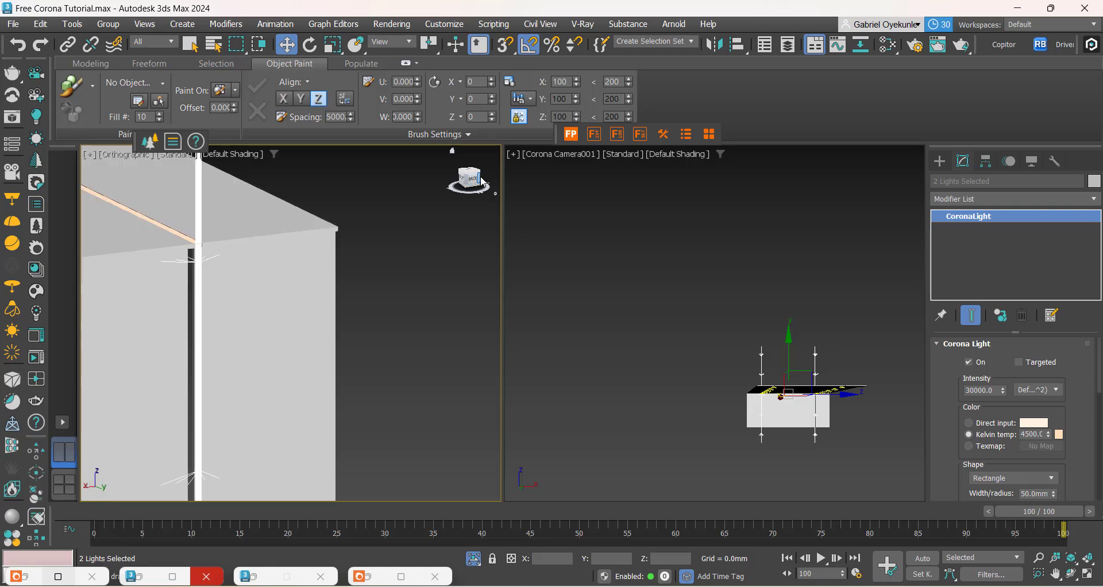
left_click(474, 179)
scroll(473, 190, "down", 8)
scroll(343, 306, "down", 2)
middle_click_drag(343, 316, 336, 359)
scroll(357, 264, "up", 2)
key("r")
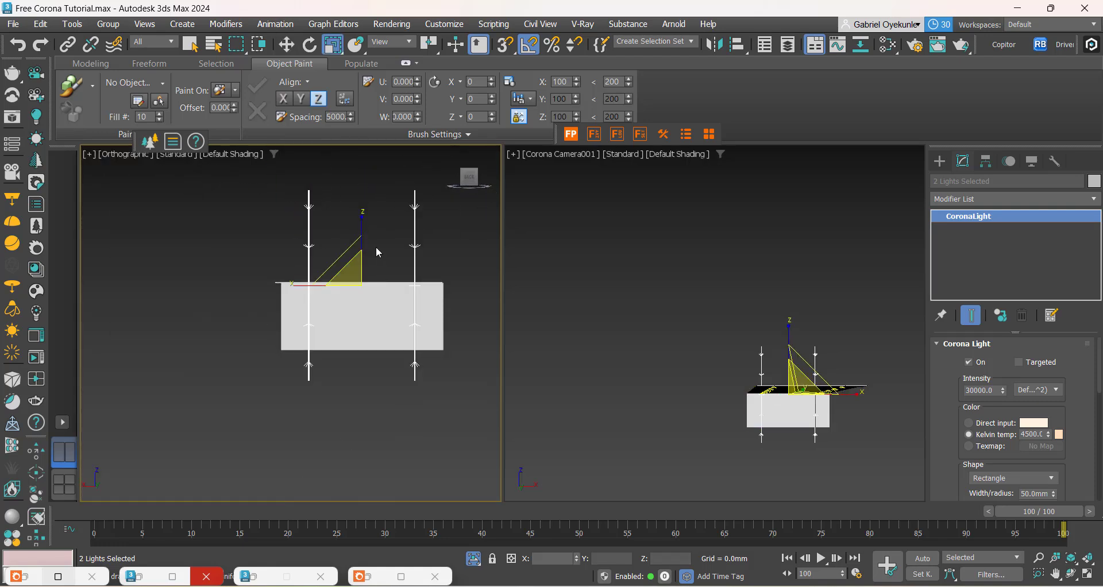
left_click_drag(359, 224, 356, 288)
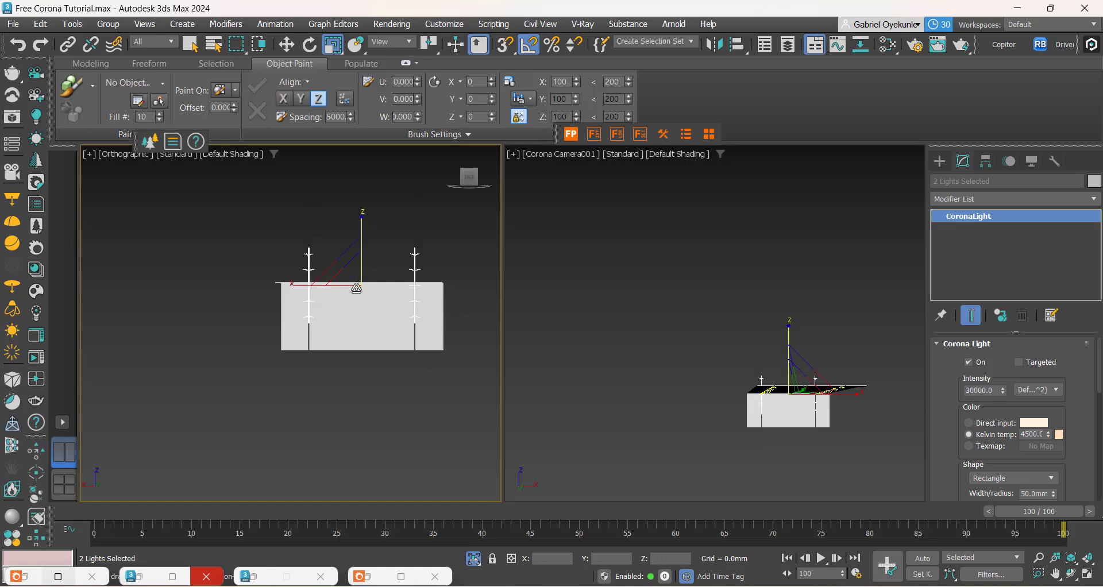
key("w")
left_click_drag(360, 249, 362, 279)
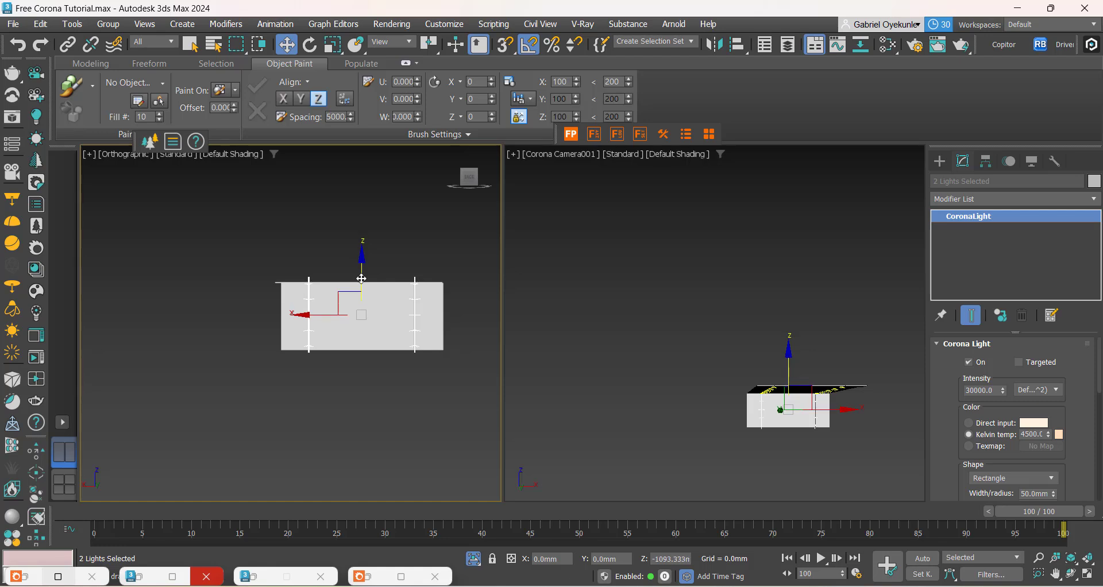
Step: Fine-tune the vertical lights' Z scale and height so they span the wall from top to bottom
key("r")
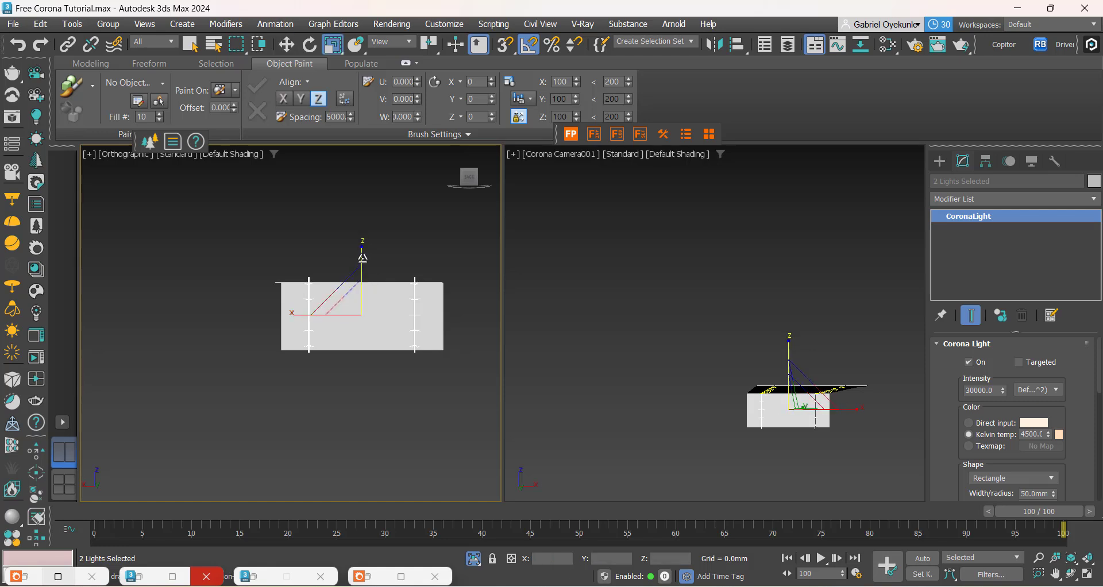
left_click_drag(363, 259, 318, 386)
middle_click_drag(318, 386, 314, 367)
key("w")
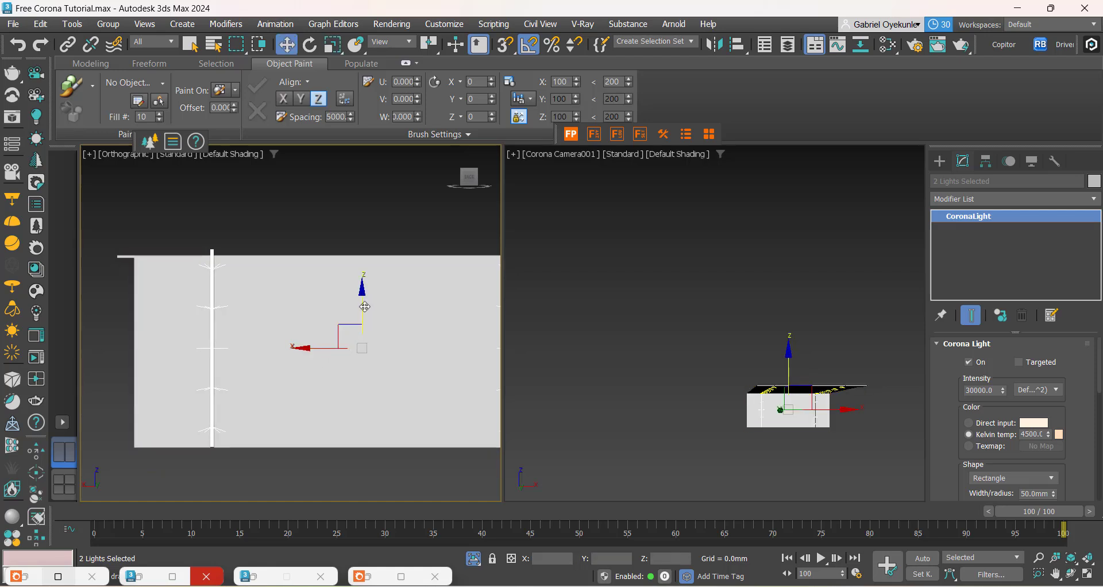
left_click_drag(364, 307, 363, 311)
scroll(364, 310, "down", 4)
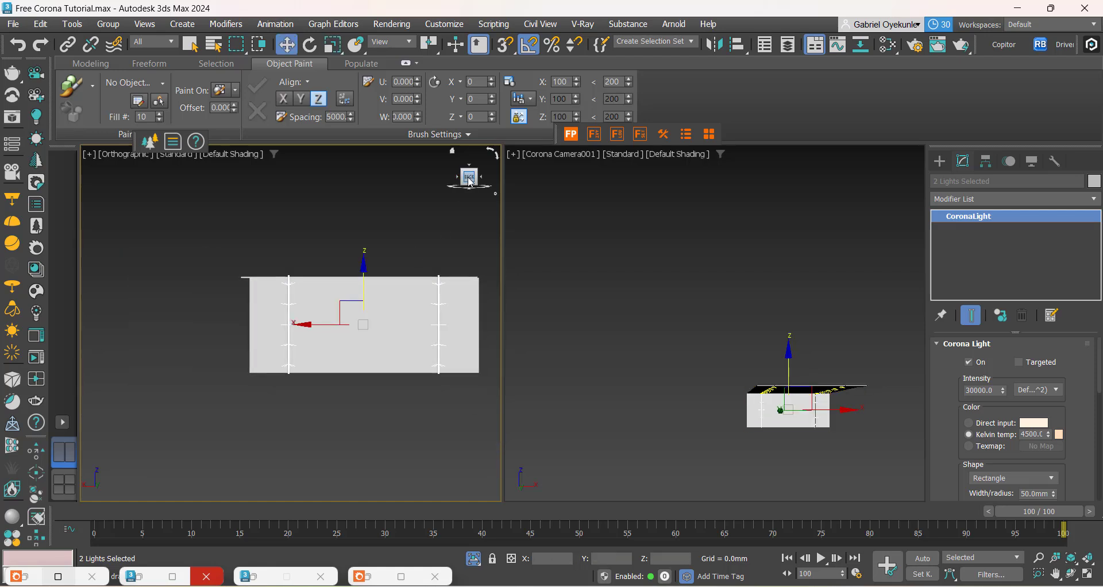
Step: Shift the vertical lights along Y so they sit recessed in the wall grooves
mouse_move(468, 179)
left_mouse_down()
mouse_move(495, 197)
mouse_move(467, 191)
left_mouse_up()
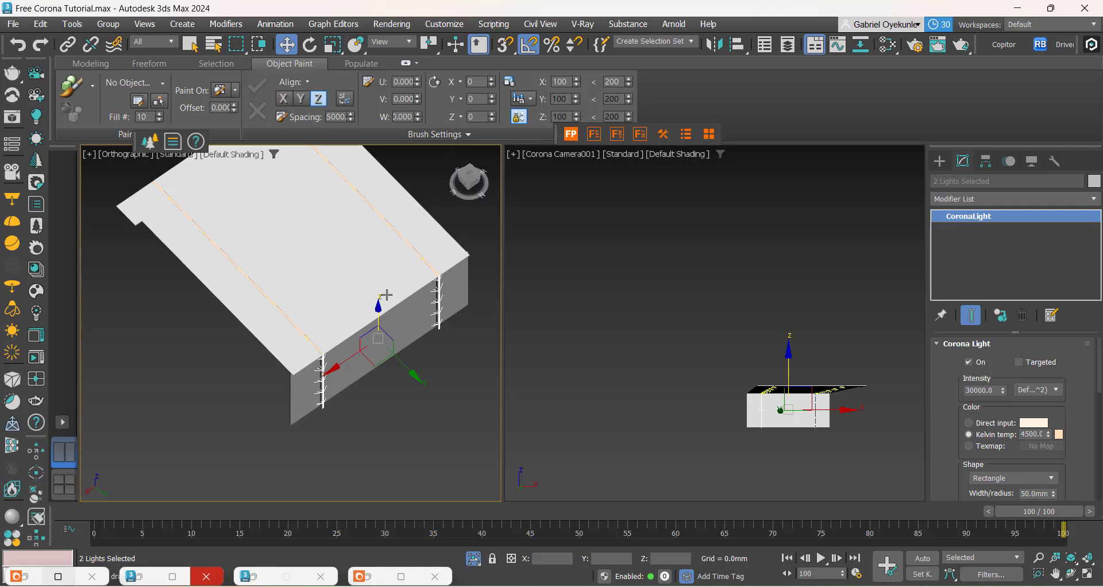
scroll(342, 380, "up", 4)
scroll(437, 338, "up", 4)
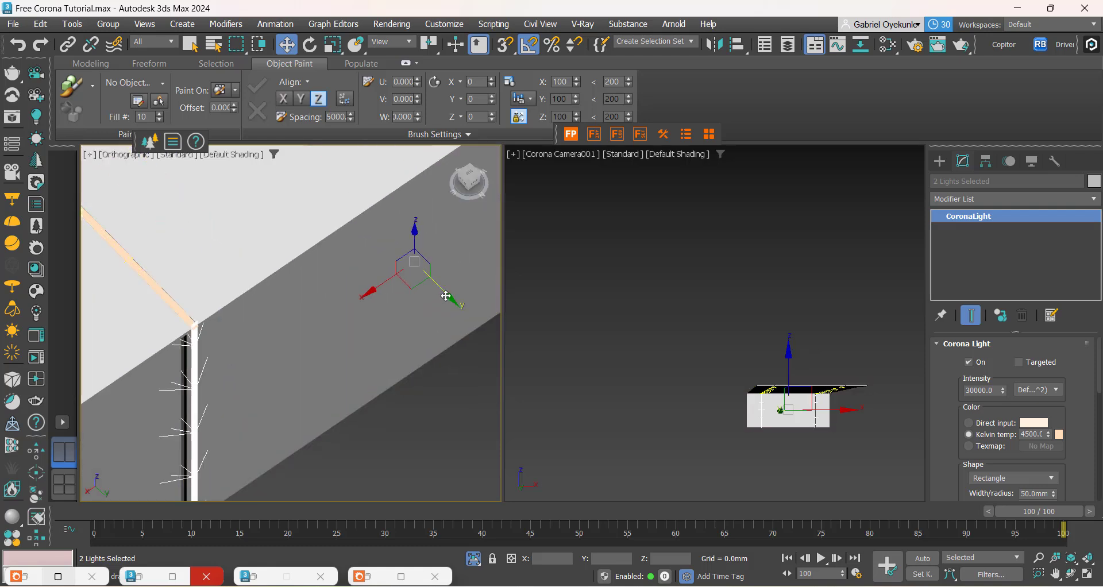
left_click_drag(445, 290, 421, 290)
scroll(147, 352, "up", 4)
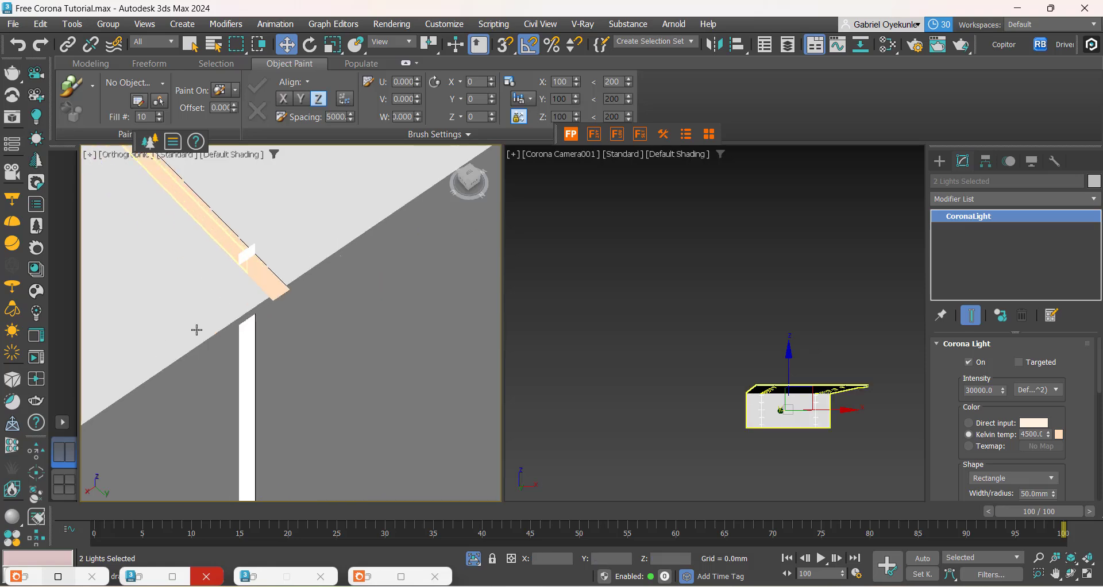
scroll(249, 372, "up", 6)
scroll(253, 377, "down", 12)
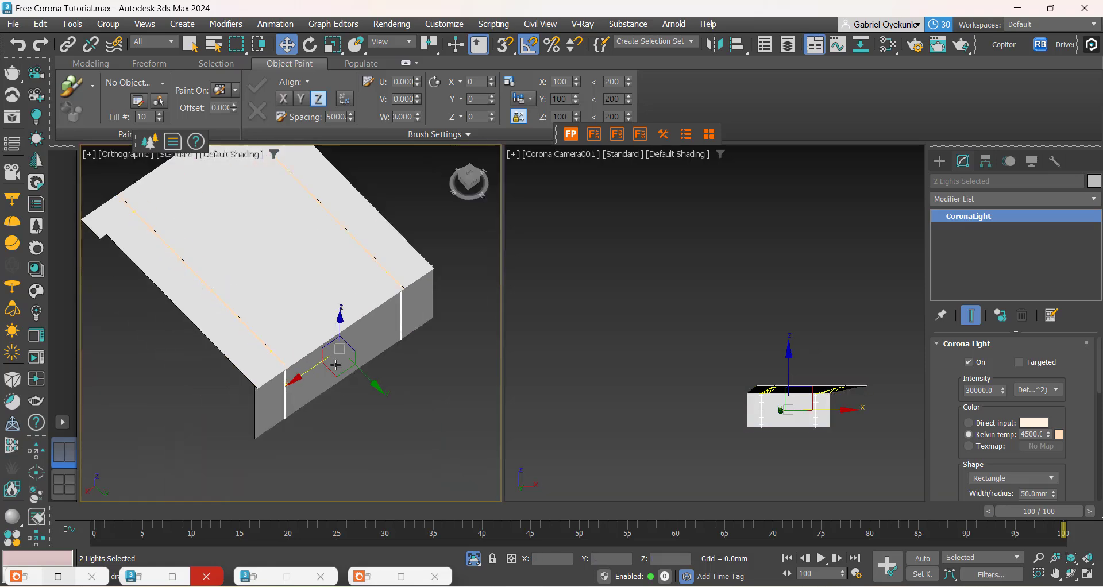
Step: End isolation to bring back the full house scene and save the file
left_click_drag(468, 188, 468, 173)
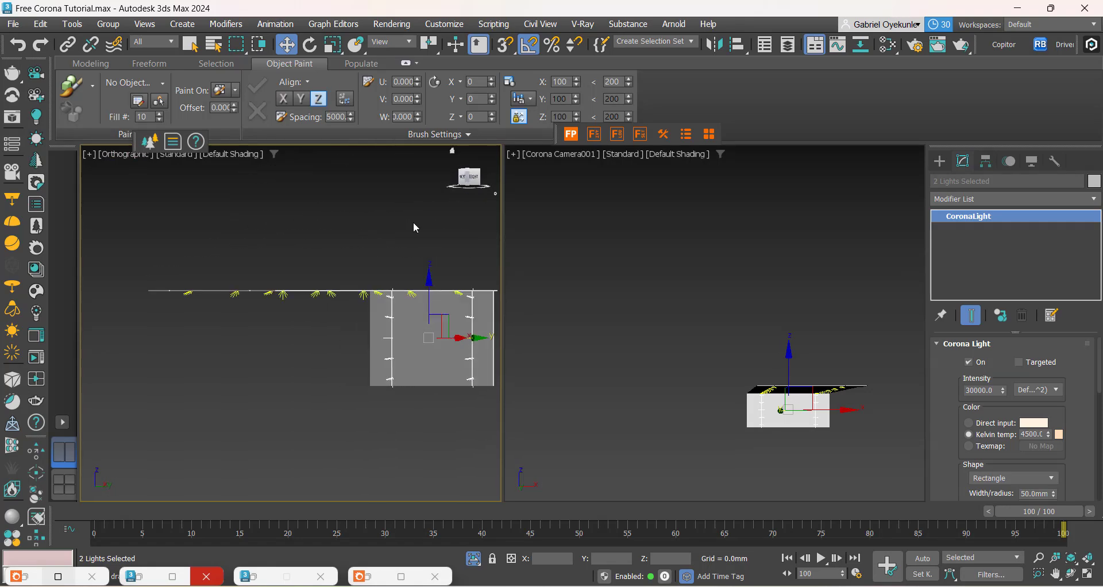
right_click(249, 360)
left_click(284, 216)
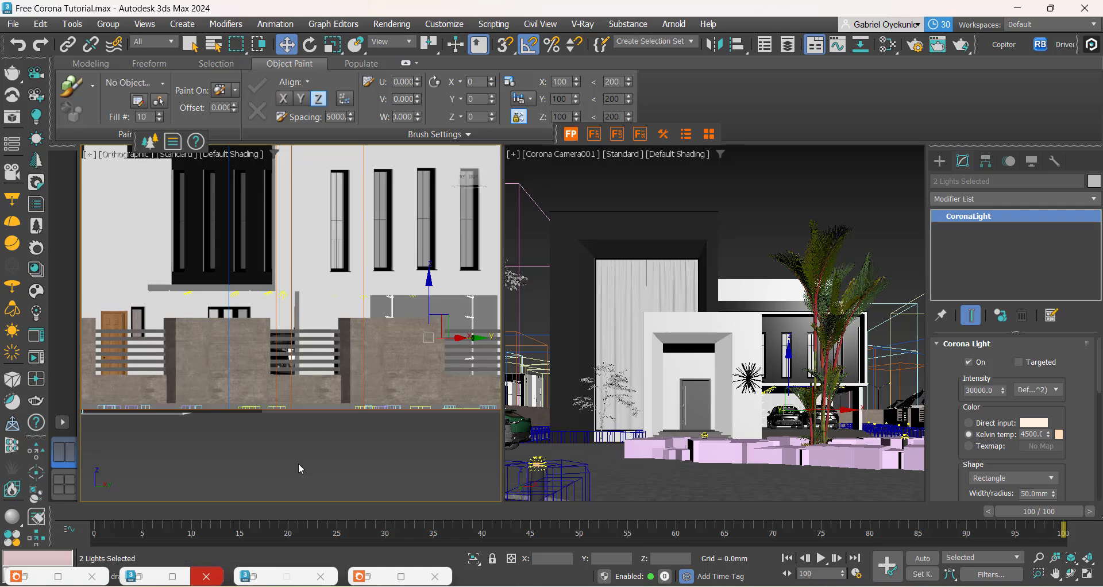
key("ctrl+s")
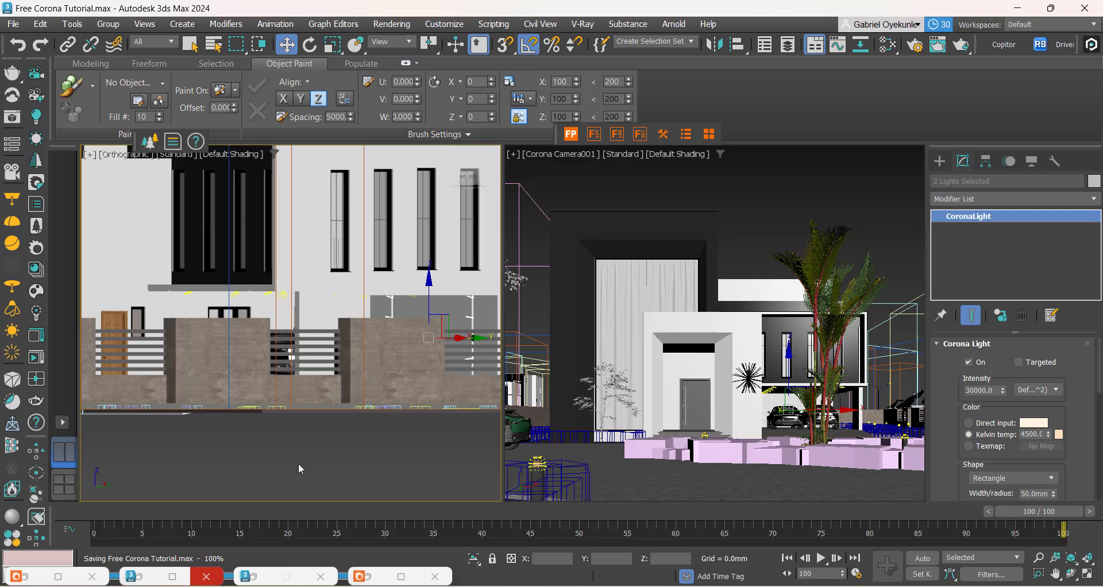
Step: Bring up the minimized Corona error message window and close it
left_click(33, 578)
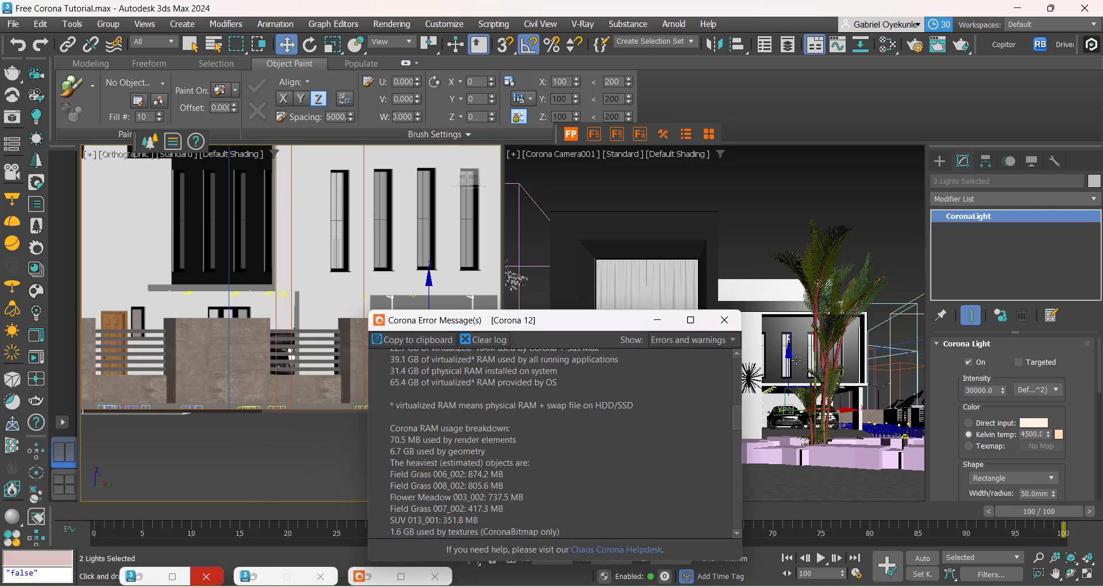
left_click_drag(588, 318, 517, 258)
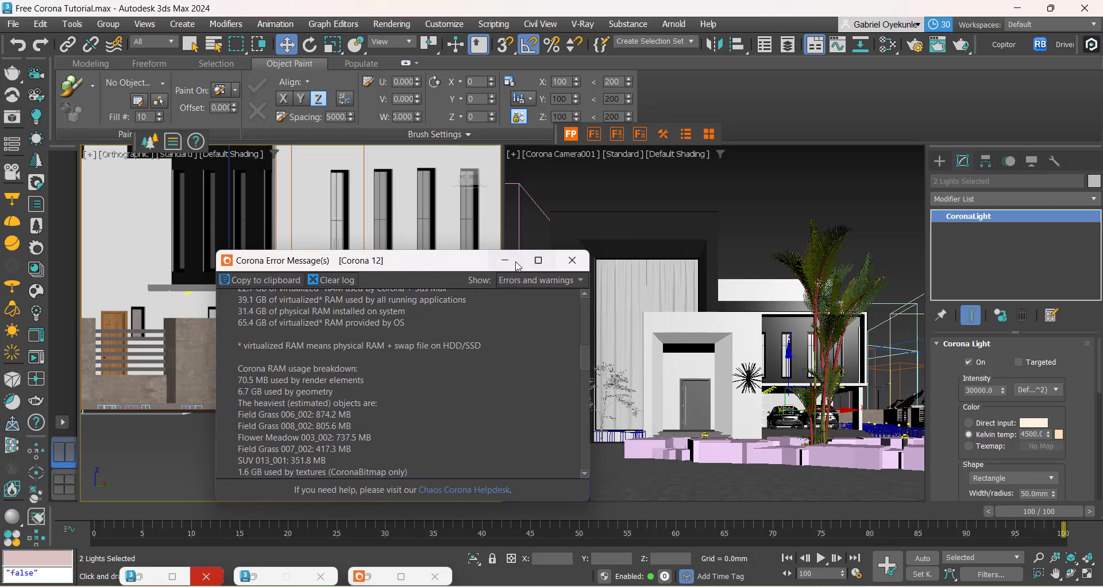
left_click(582, 255)
Step: Restore the Corona frame buffer and start interactive rendering of the camera view
left_click(368, 577)
scroll(446, 312, "down", 1)
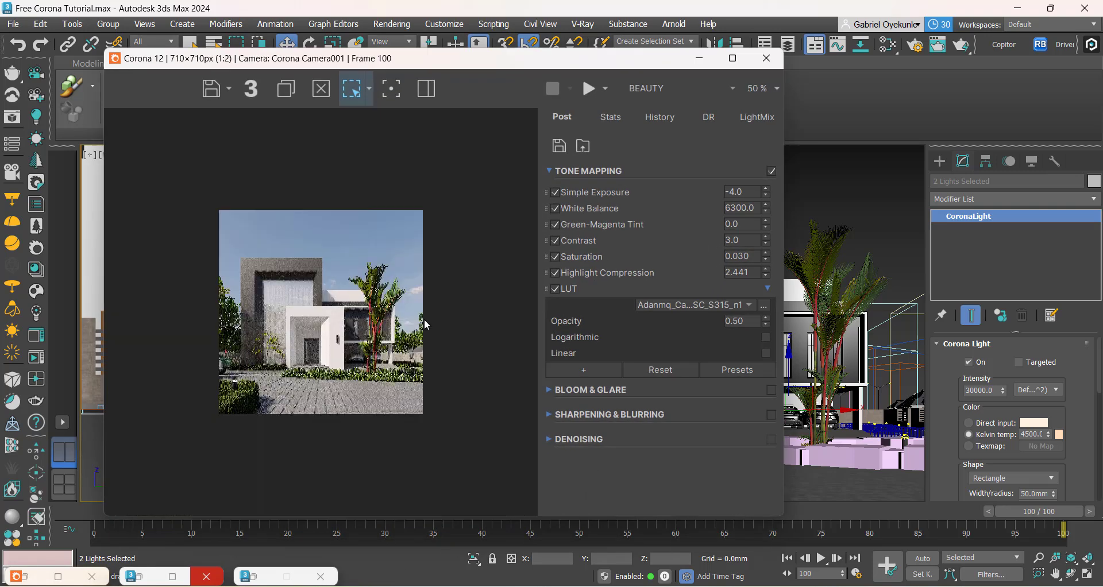
scroll(274, 377, "up", 1)
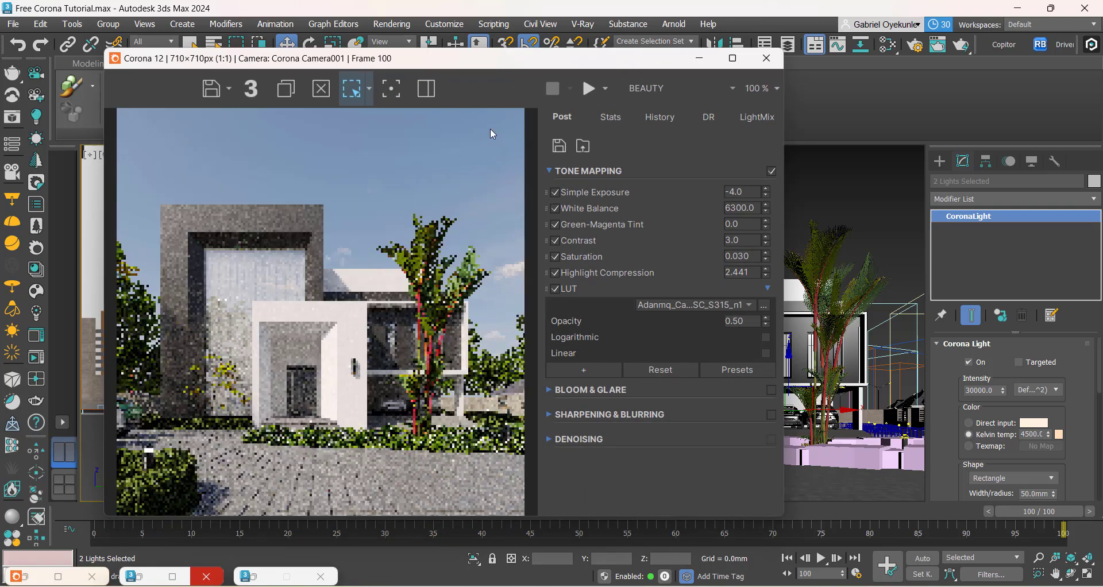
left_click(587, 90)
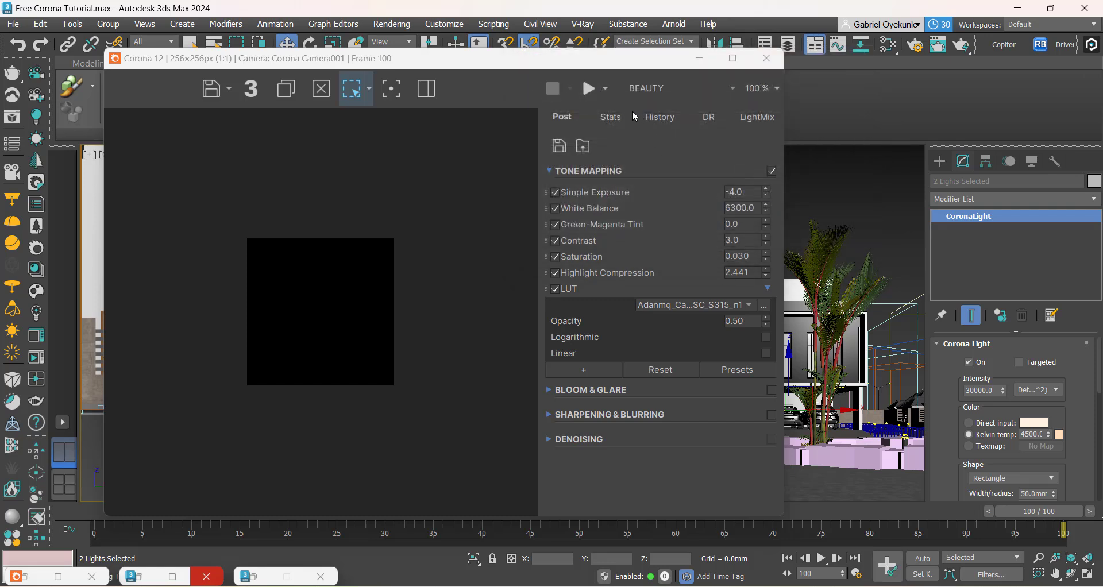
left_click(607, 88)
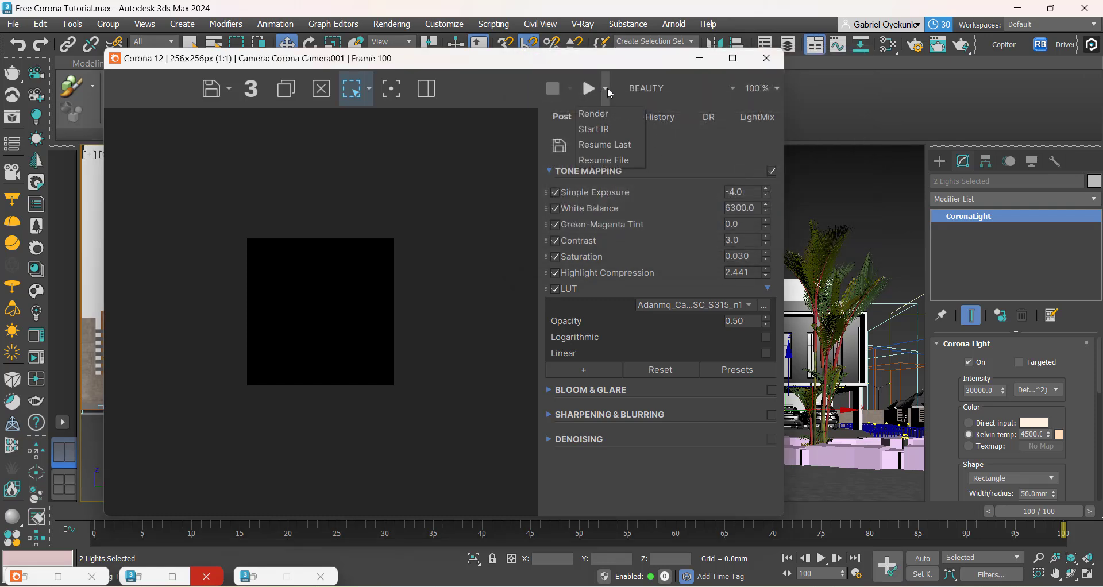
left_click(601, 130)
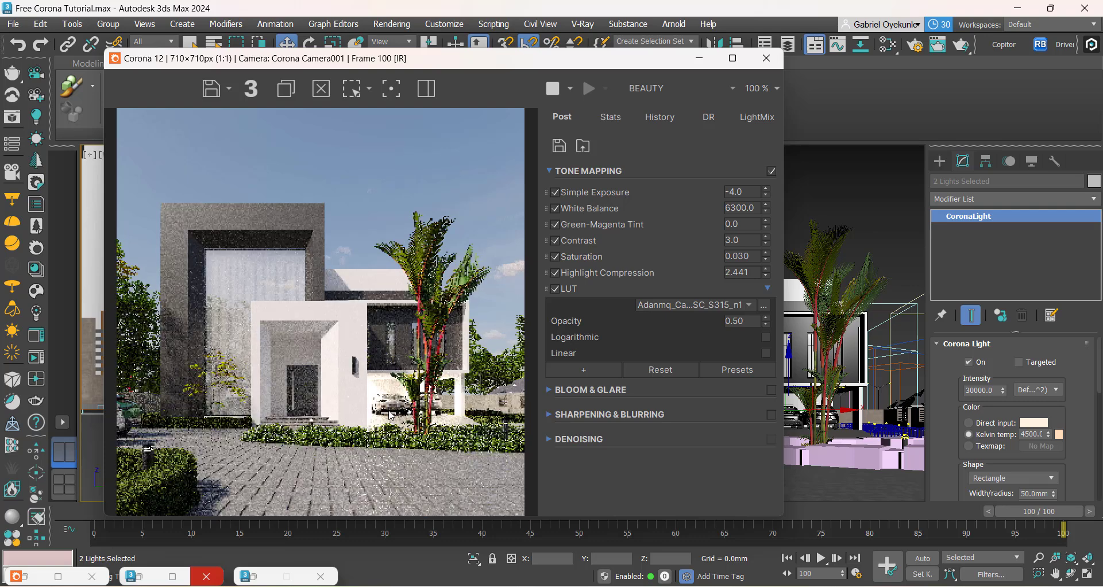
Step: Set the intensity of the two selected Corona lights to 1000 and check the carport lighting in the interactive render
left_click(979, 393)
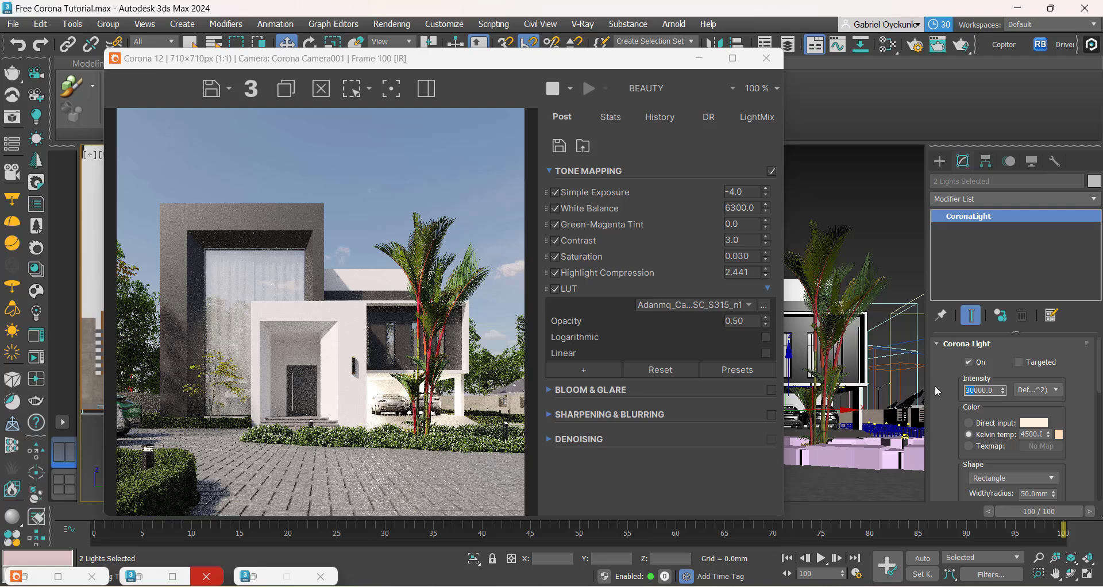
type("1000")
key("Return")
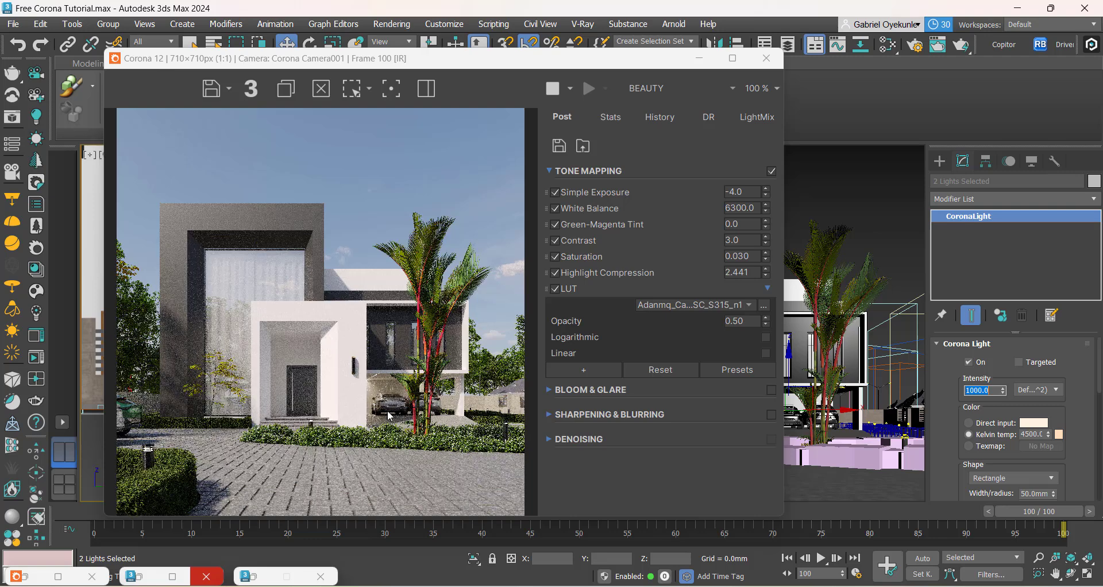
scroll(390, 410, "up", 2)
scroll(379, 374, "down", 2)
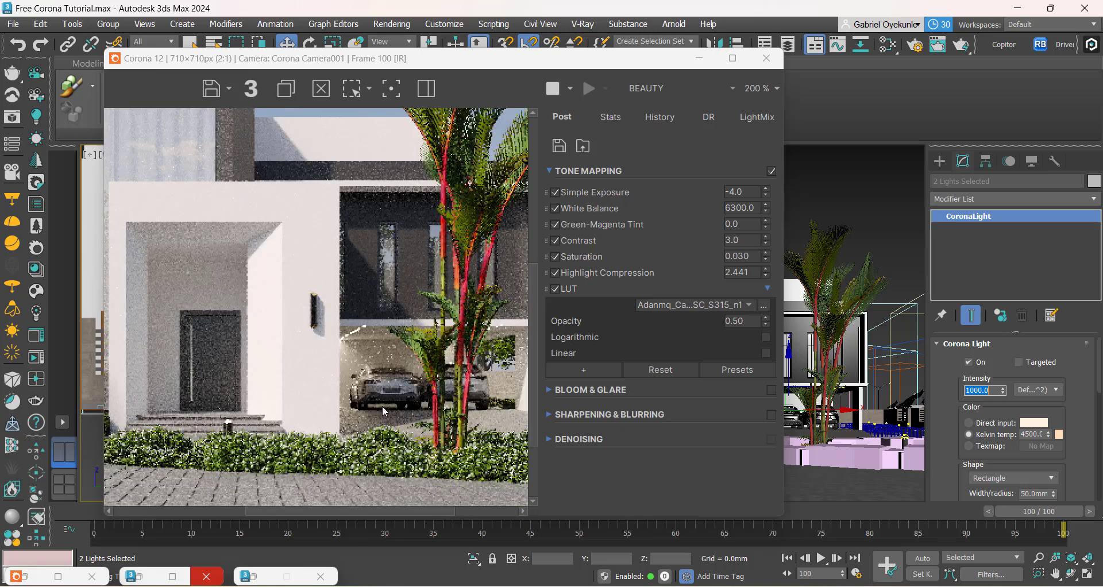
scroll(387, 414, "up", 1)
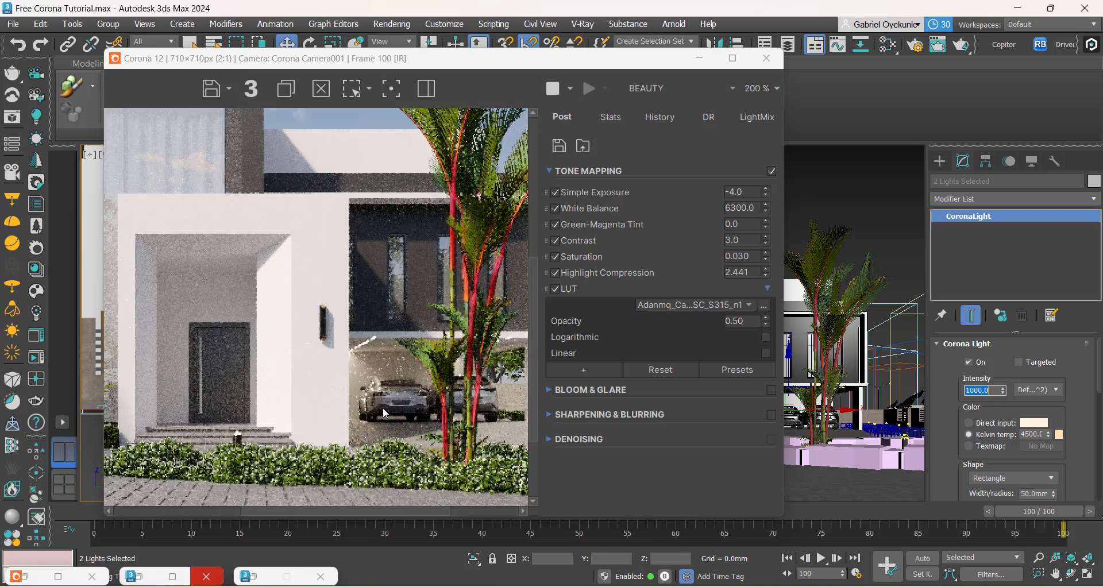
scroll(385, 412, "down", 1)
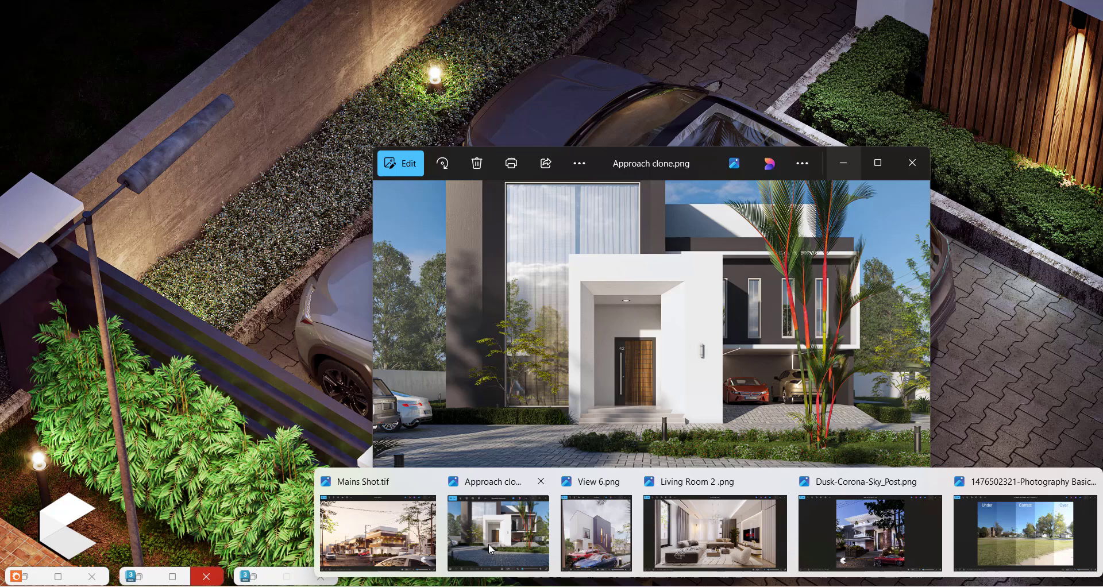
Step: Bring up the reference image Approach clone.png to compare it with the render, and return to the frame buffer
left_click(488, 543)
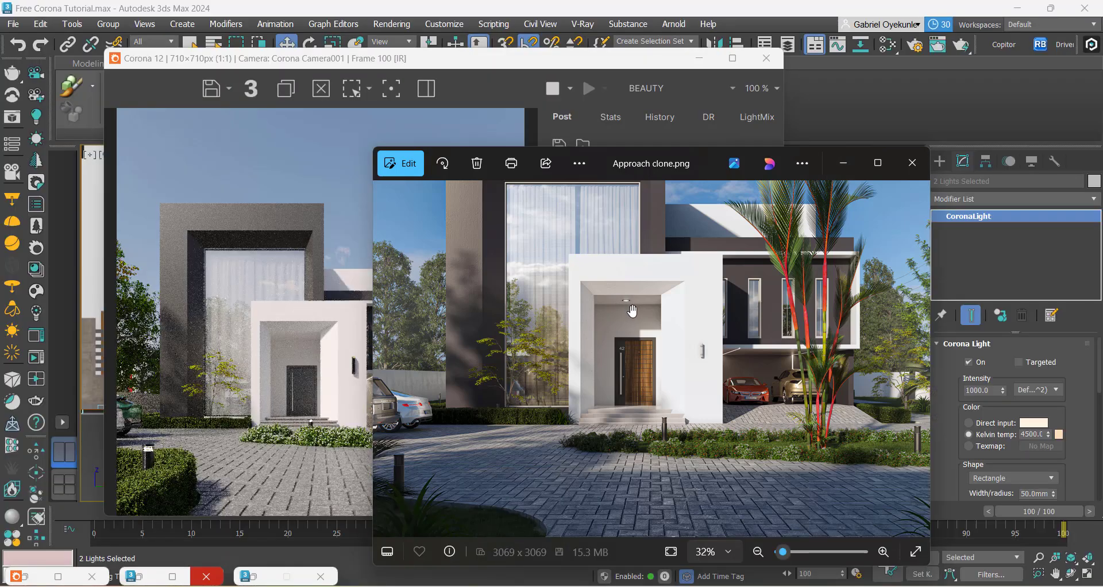
left_click(296, 342)
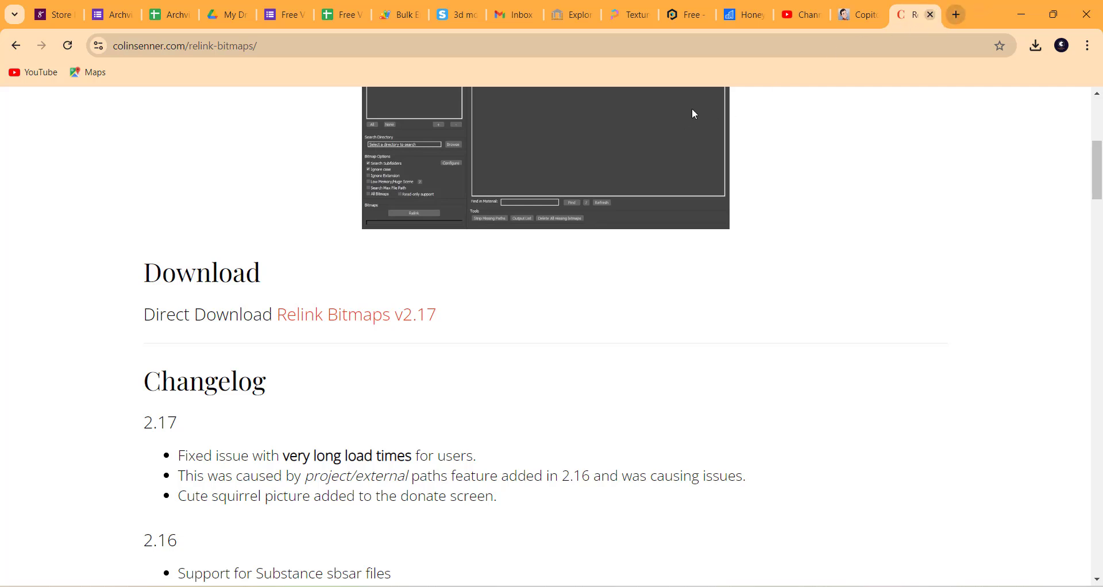
Step: Try to reload the 3dsky medical models page in the browser, and minimize the browser to return to 3ds Max
left_click(465, 17)
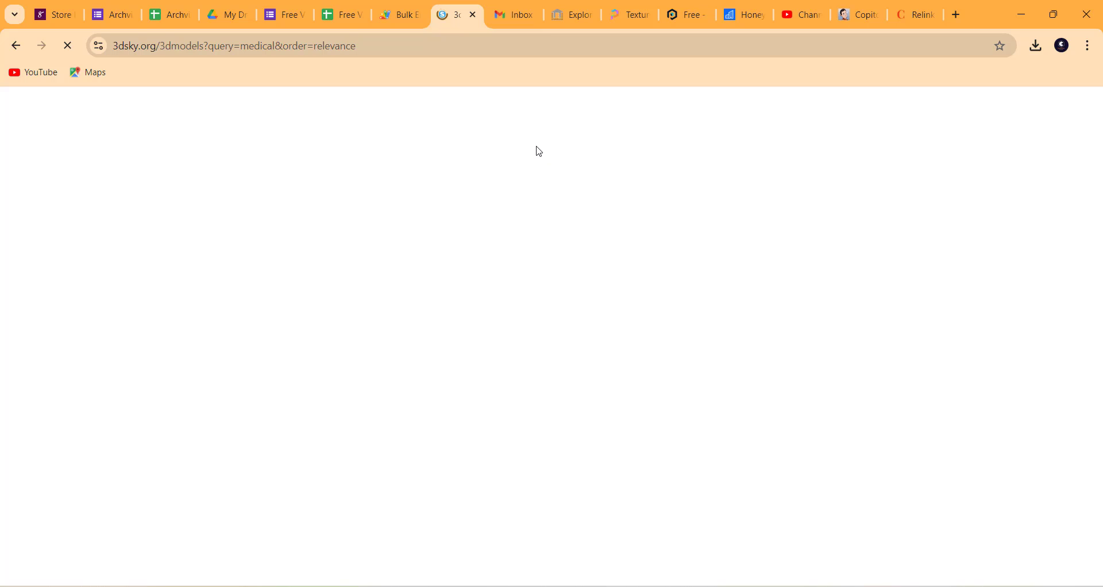
left_click(68, 46)
left_click(71, 50)
left_click(1024, 16)
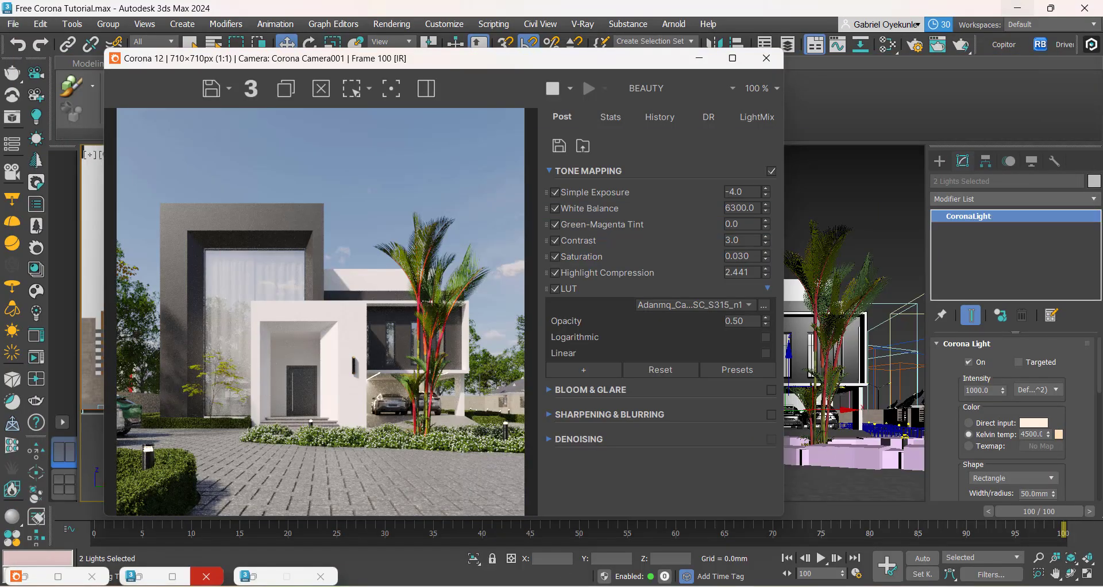
Step: Compare the render's entrance and facade with the reference image Approach clone.png
mouse_move(712, 581)
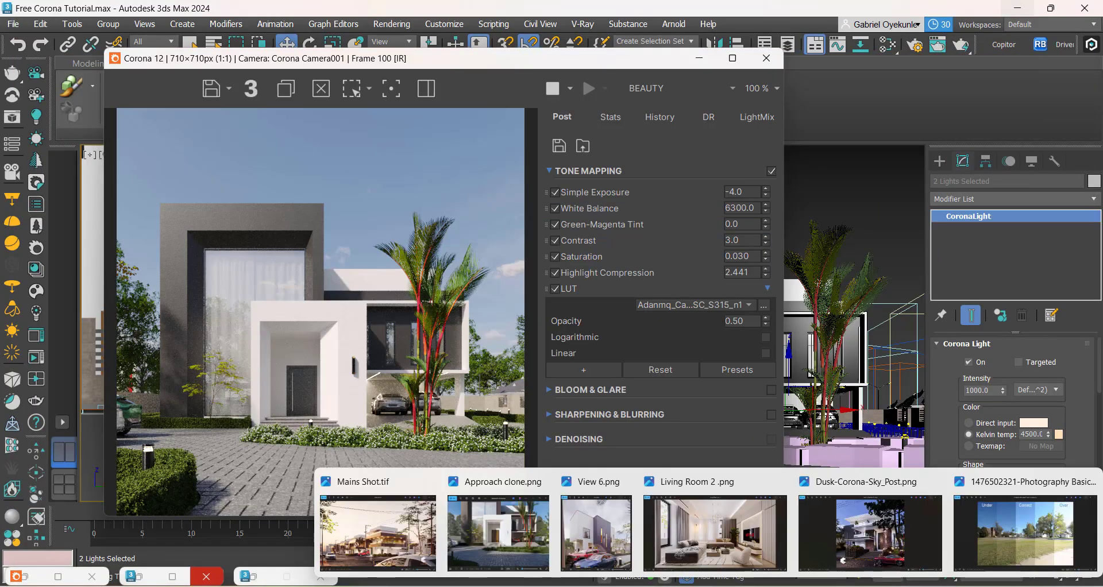
left_click(560, 537)
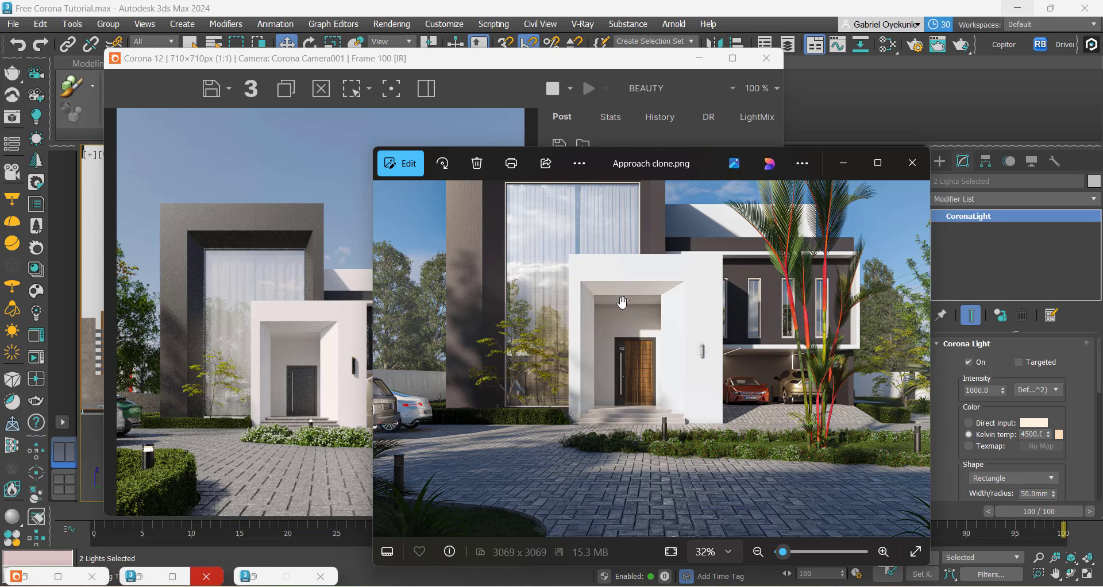
left_click_drag(627, 317, 632, 362)
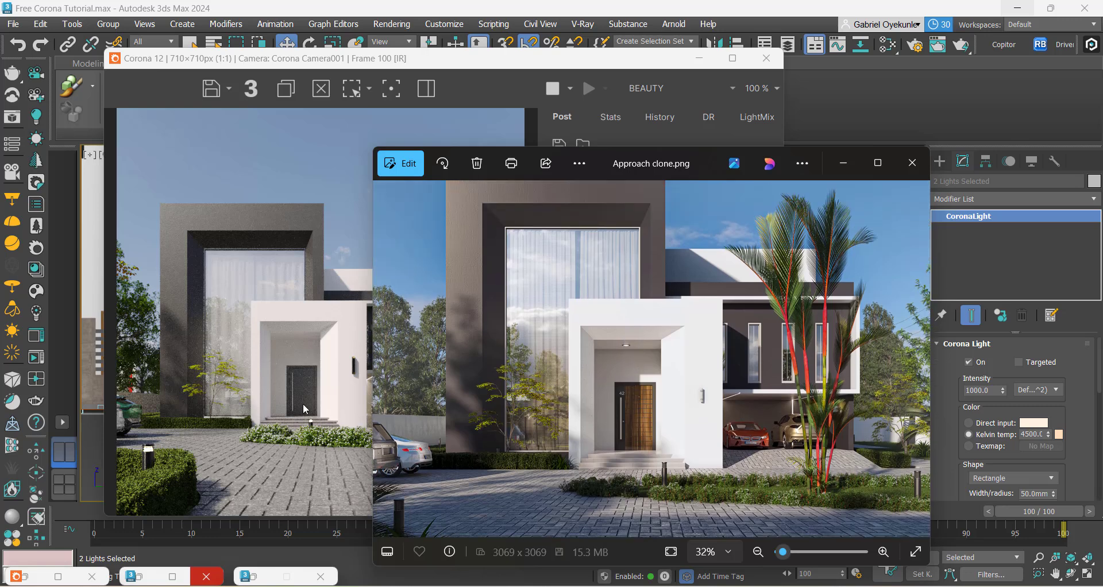
left_click(295, 390)
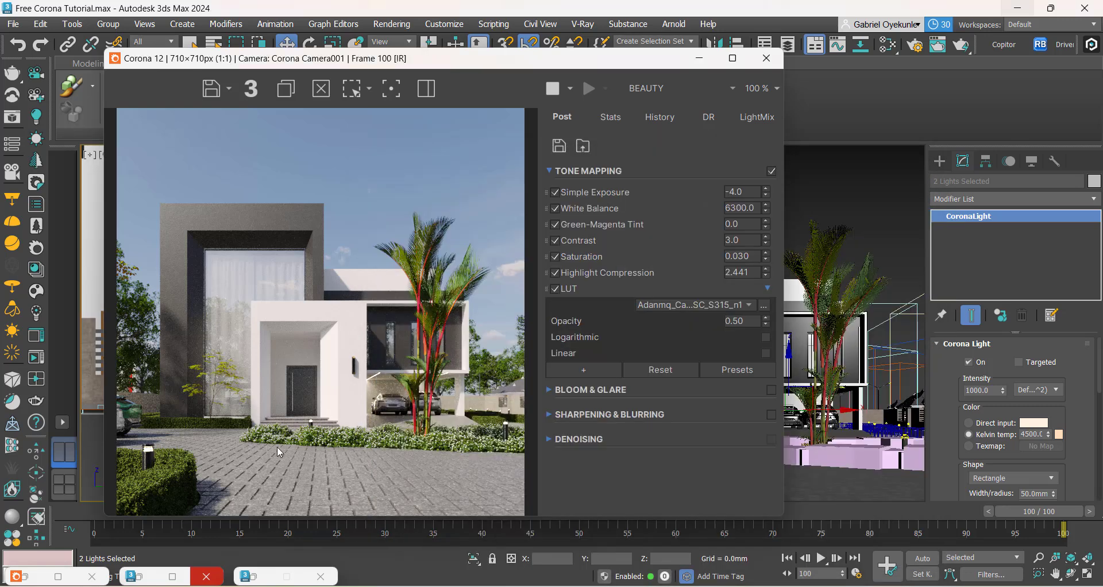
scroll(335, 443, "down", 1)
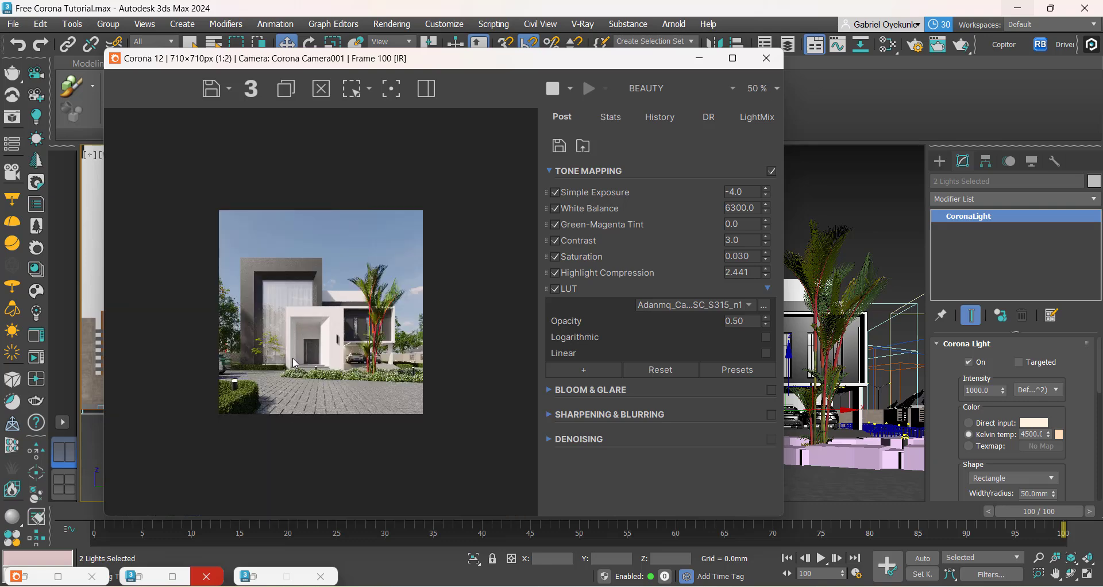
scroll(292, 357, "up", 1)
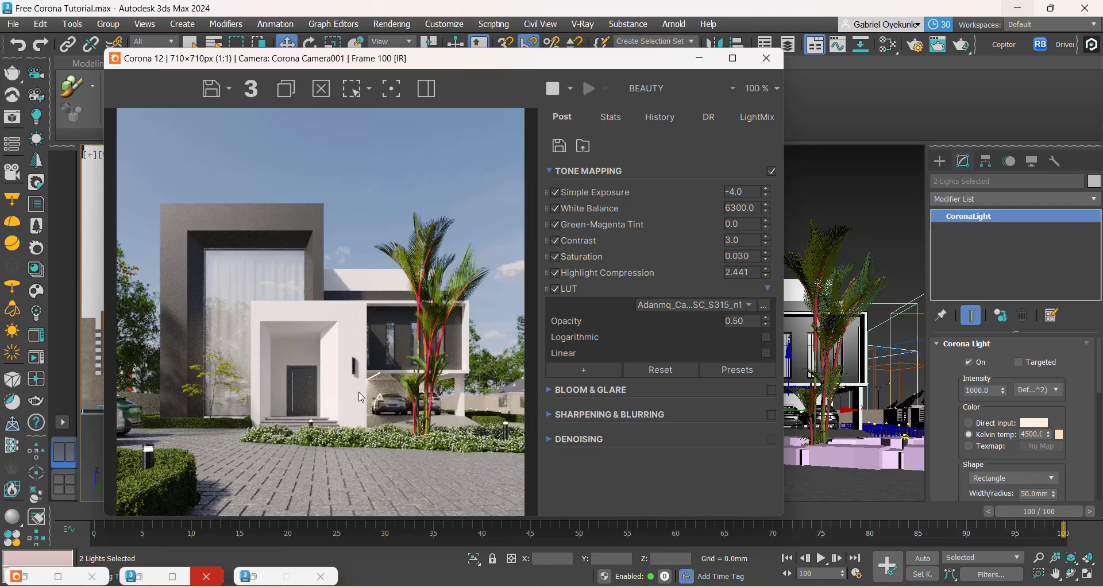
Step: Turn LUT, Simple Exposure, Contrast and Saturation off and back on one at a time to compare their effect on the render
left_click(555, 289)
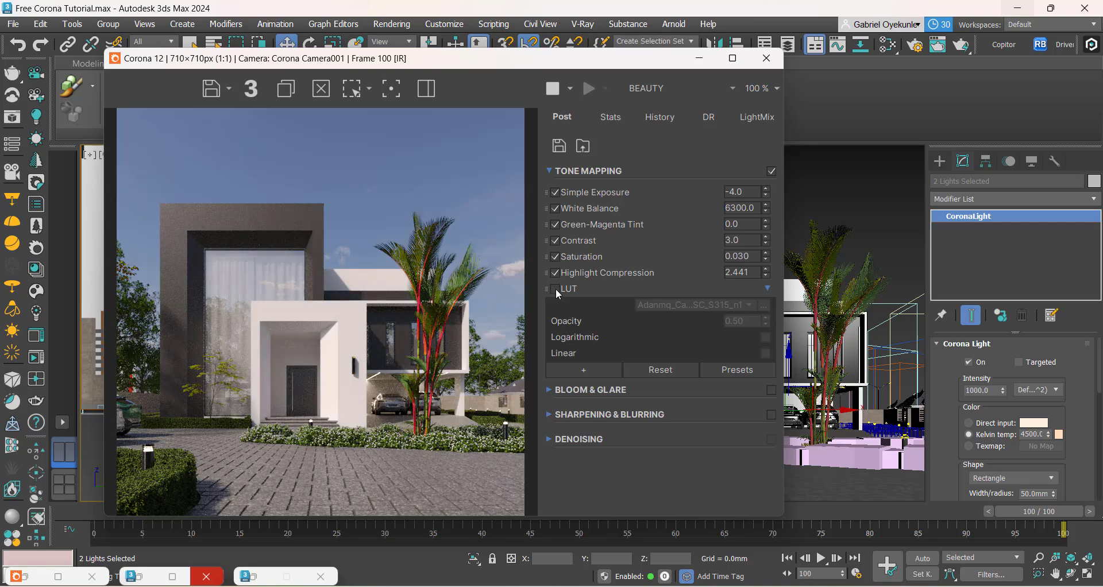
left_click(555, 289)
left_click(555, 192)
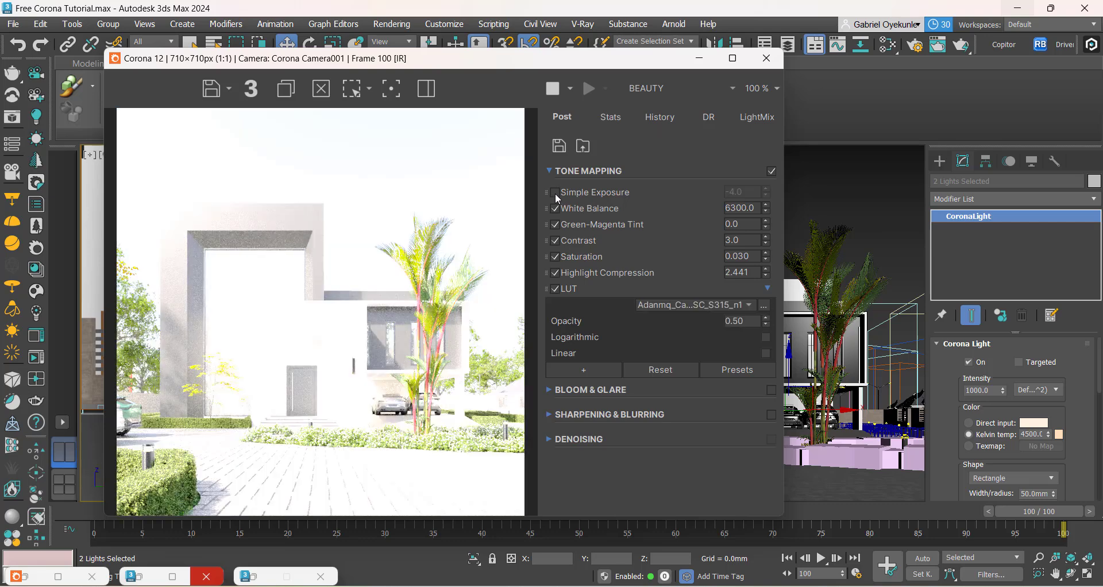
left_click(556, 195)
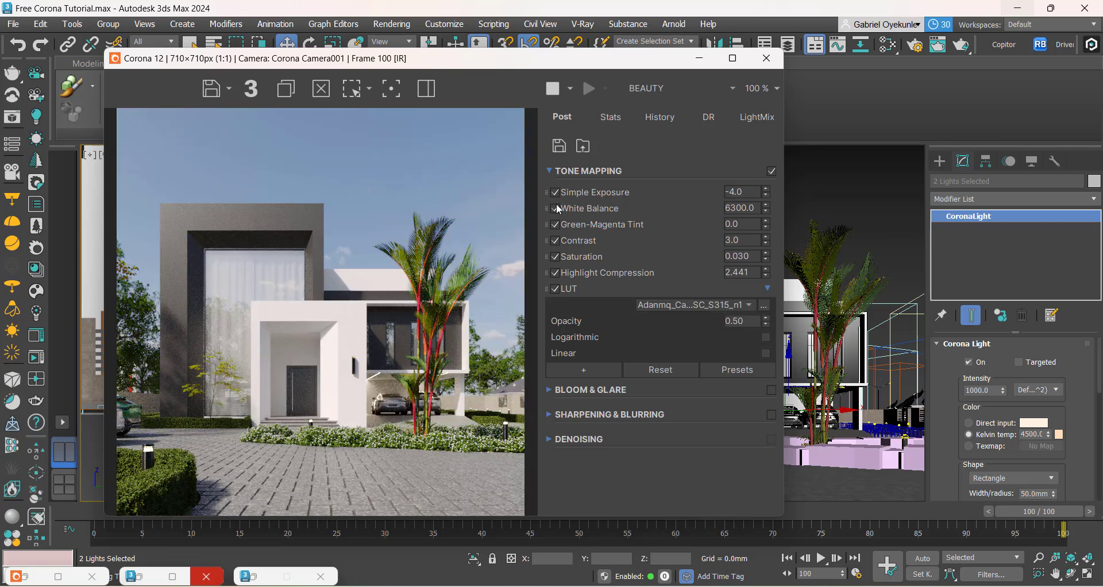
left_click(556, 241)
left_click(555, 241)
left_click(556, 241)
left_click(556, 241)
left_click(556, 257)
left_click(555, 257)
left_click(556, 257)
left_click(556, 257)
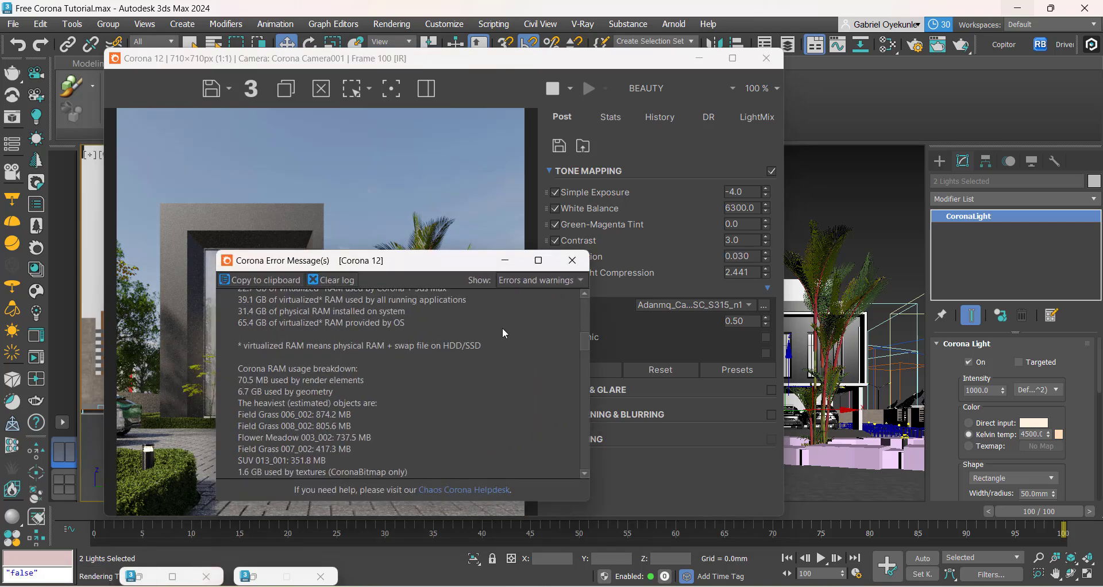
Step: Review the Corona error messages from the beginning and select the object using Map #324, flagged for incorrect normal map gamma
left_click_drag(451, 265, 745, 167)
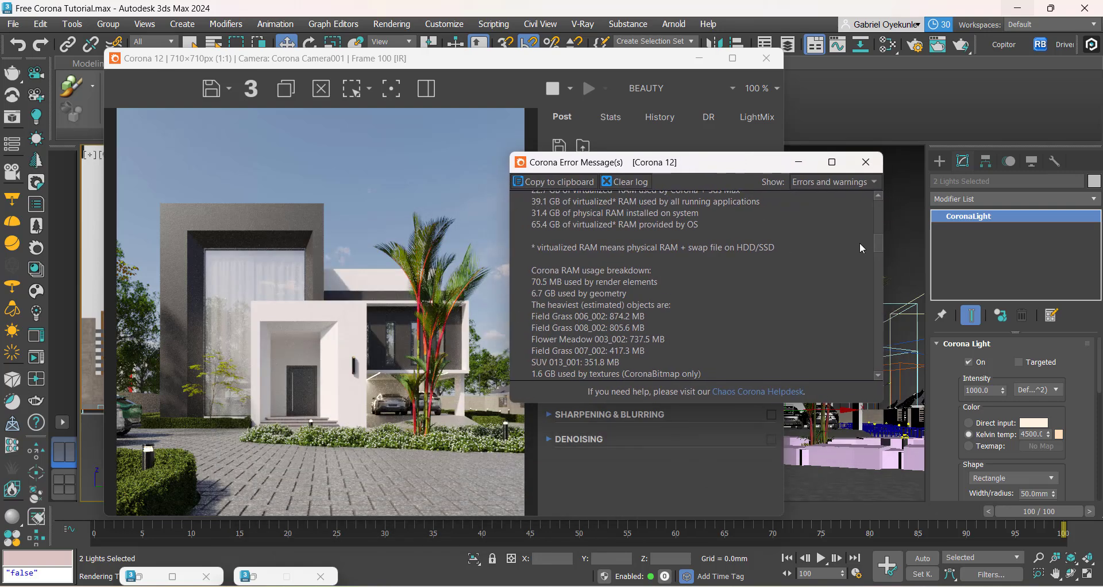
left_click_drag(880, 247, 882, 205)
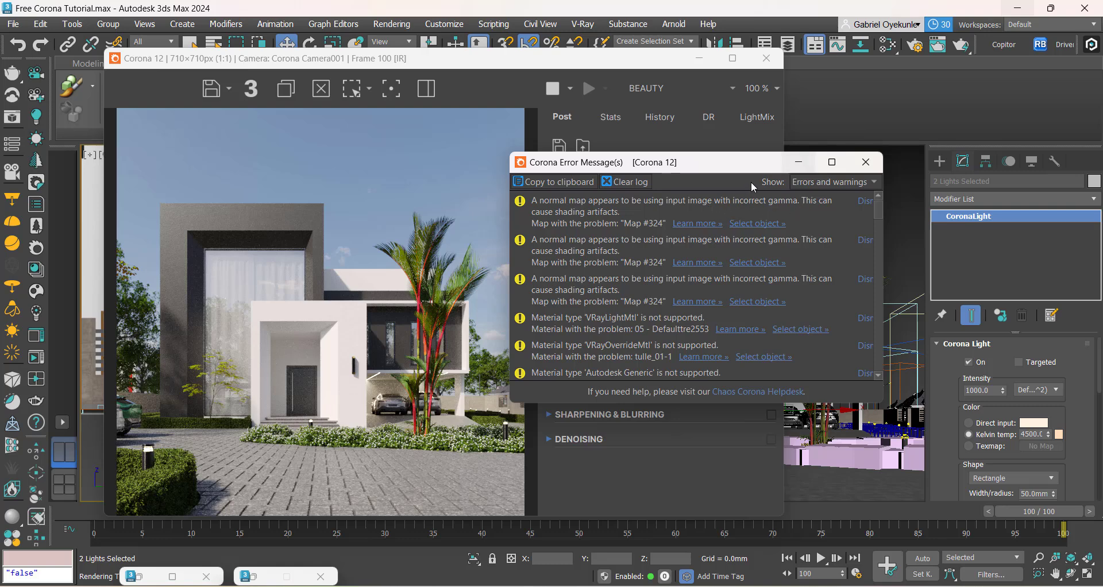
left_click(757, 223)
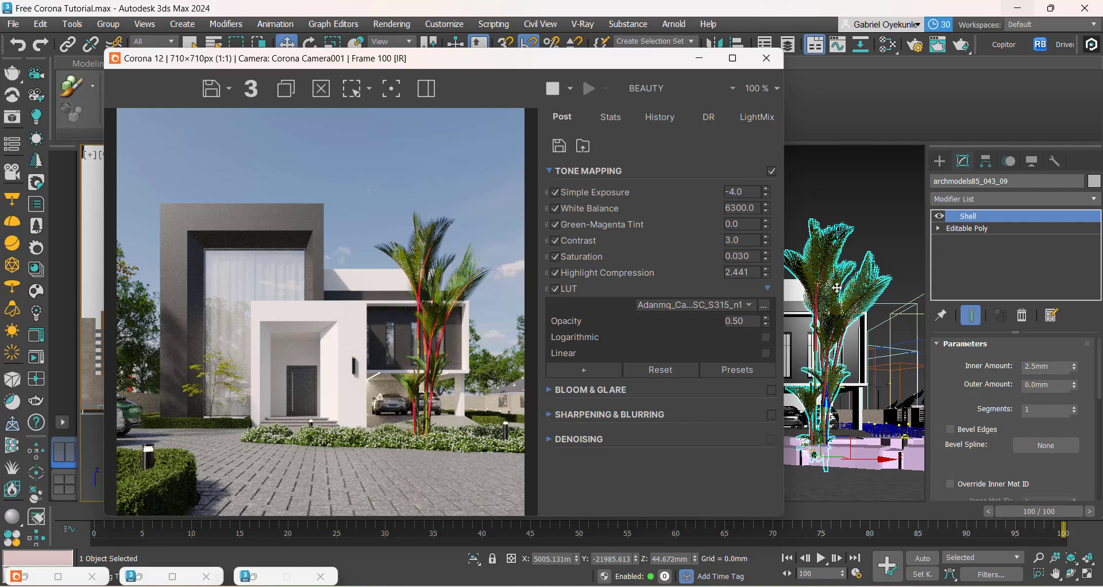
Step: Minimize the frame buffer, open the Slate Material Editor and sample the selected palm's multi/sub-object material into the node view
left_click(697, 60)
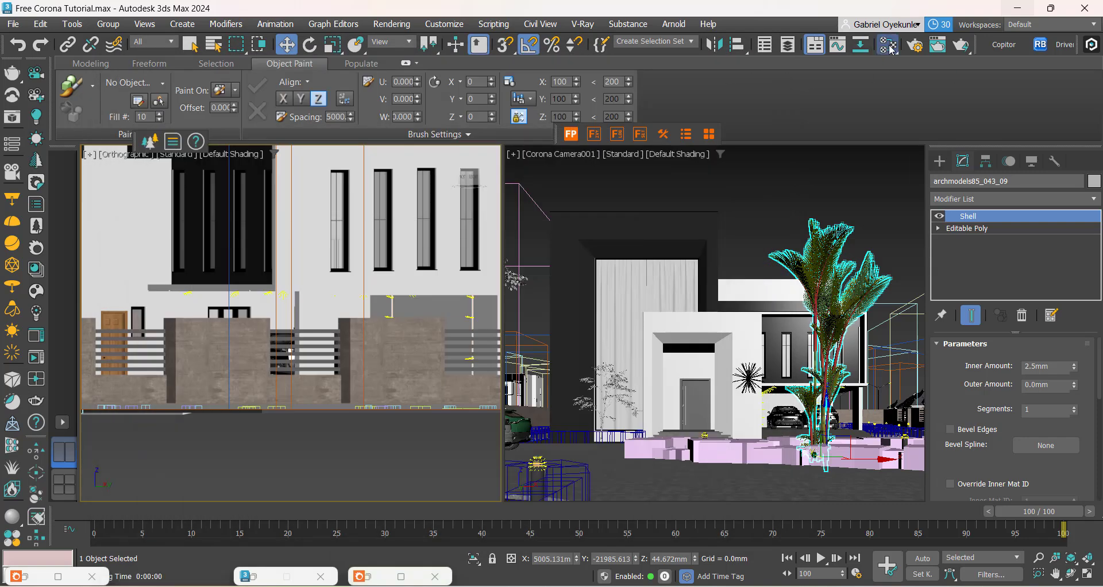
left_click(887, 44)
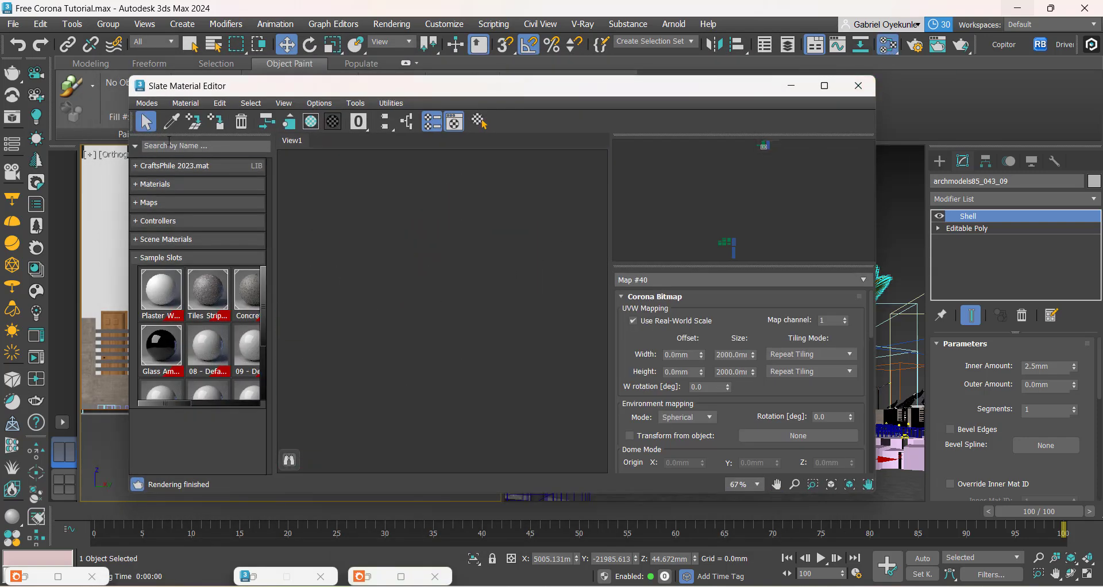
left_click(172, 121)
left_click_drag(609, 96, 453, 76)
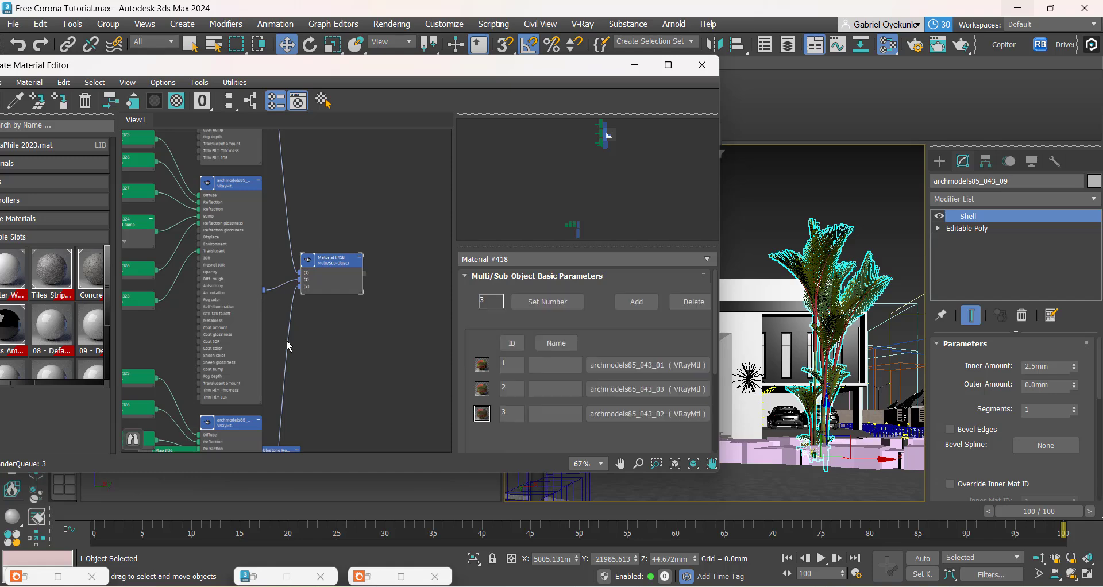
scroll(288, 340, "down", 6)
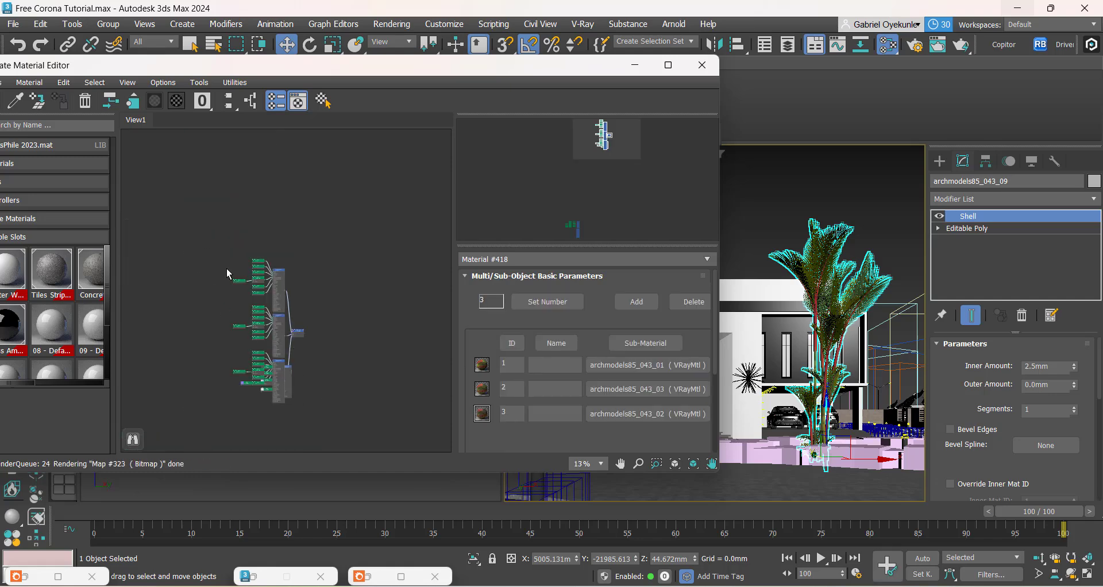
Step: Hide the unused slots on the palm's material nodes and automatically arrange the node layout
key("h")
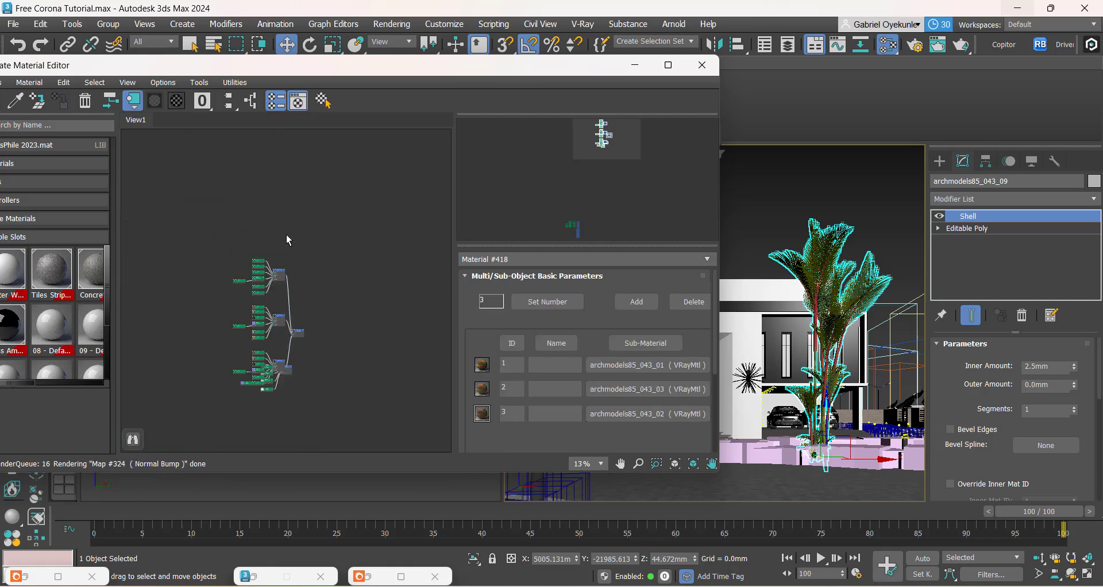
left_click(249, 103)
scroll(326, 206, "up", 1)
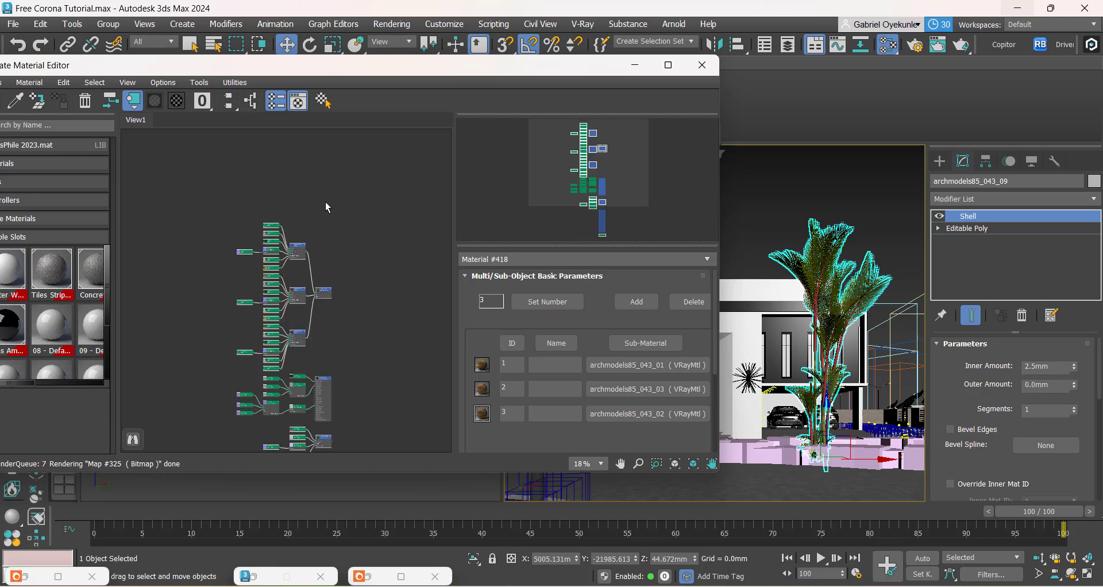
scroll(305, 244, "up", 10)
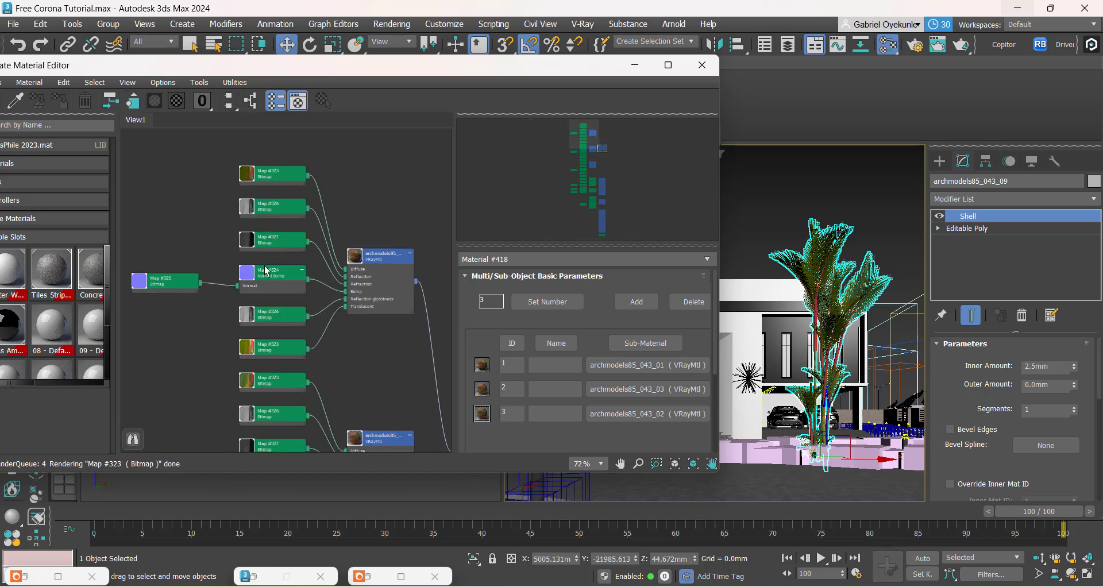
Step: Inspect the parameters of the palm's Normal Bump Map #324 and its source bitmap Map #325, widening the material editor
left_click(240, 332)
double_click(323, 289)
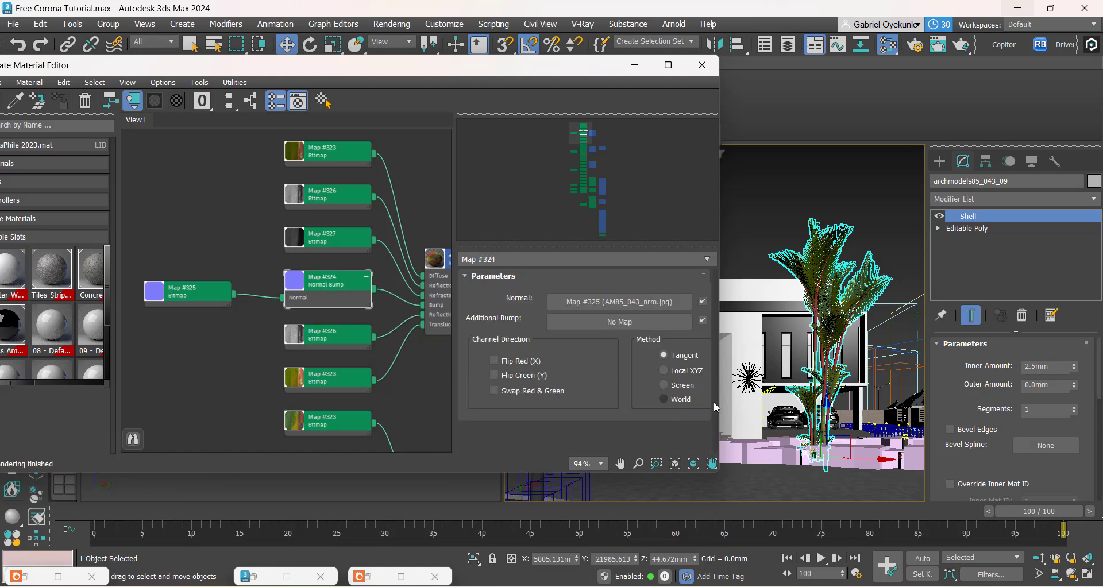
scroll(201, 312, "up", 3)
double_click(201, 312)
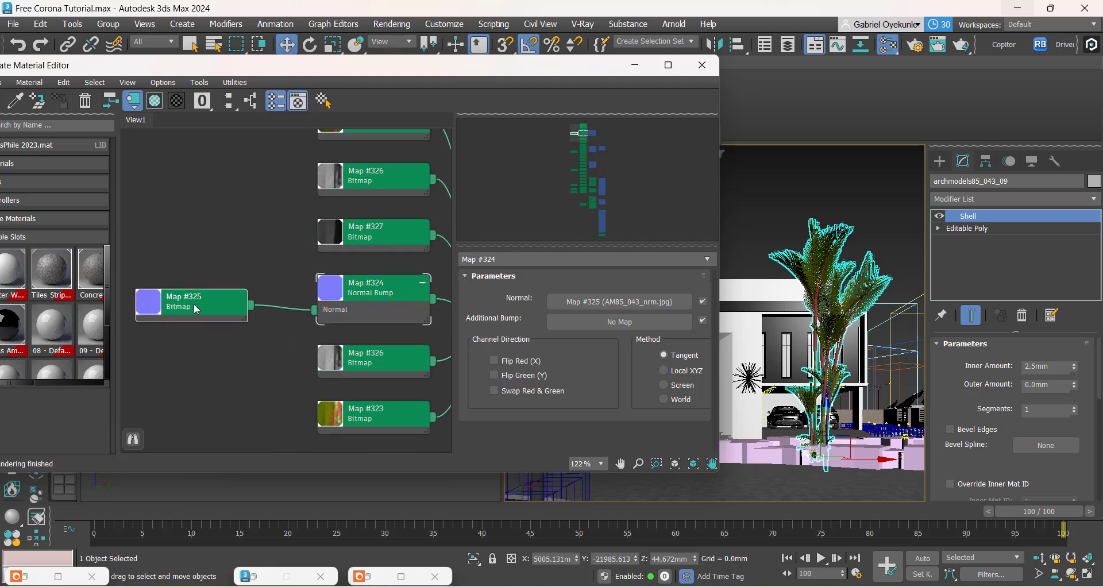
left_click_drag(487, 377, 491, 418)
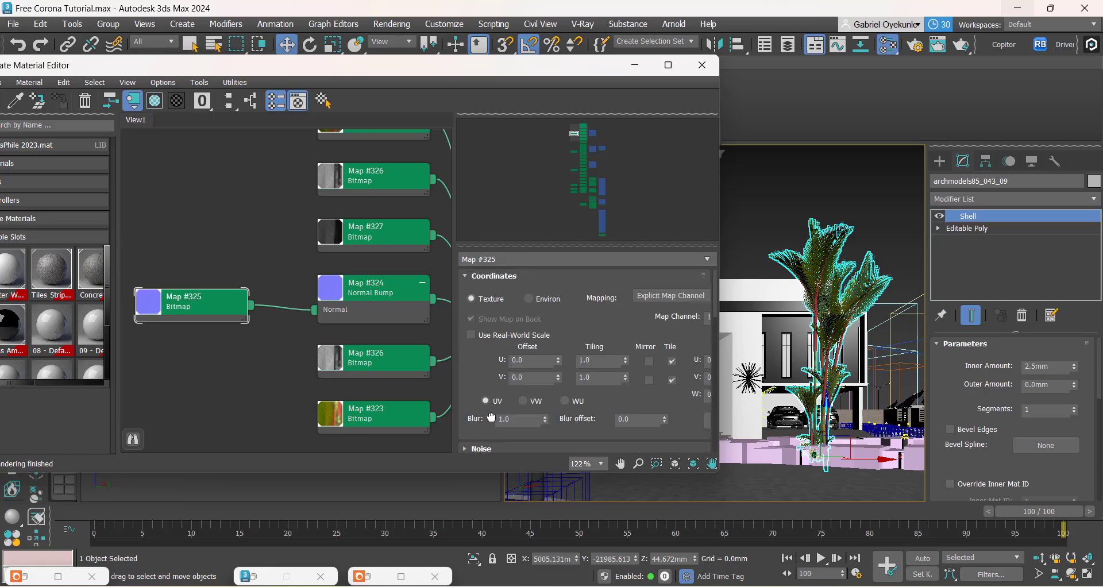
middle_click_drag(281, 365, 210, 459)
middle_click_drag(304, 316, 303, 285)
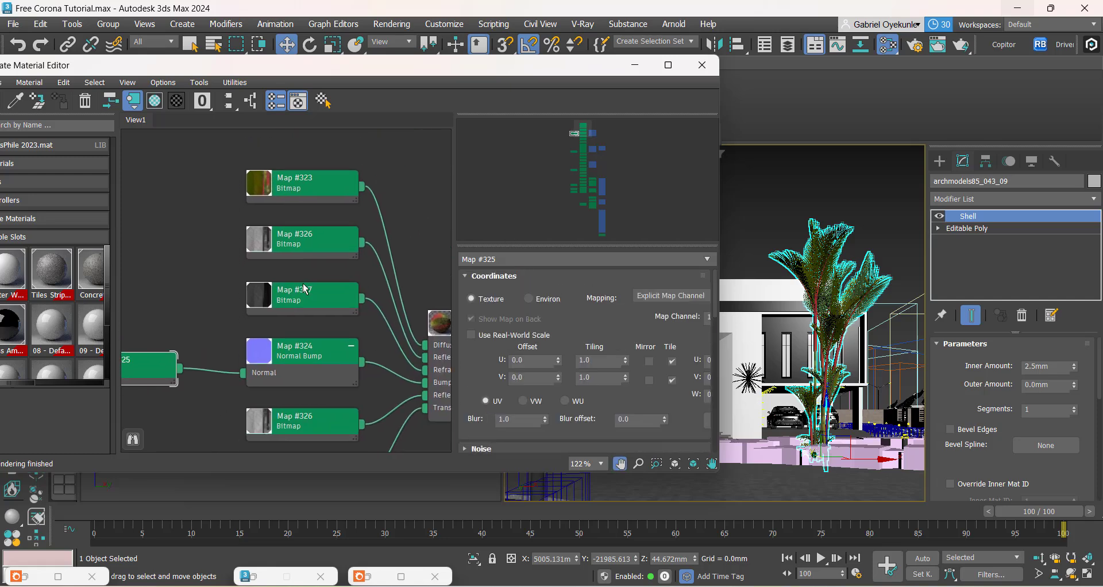
scroll(305, 289, "up", 2)
double_click(299, 350)
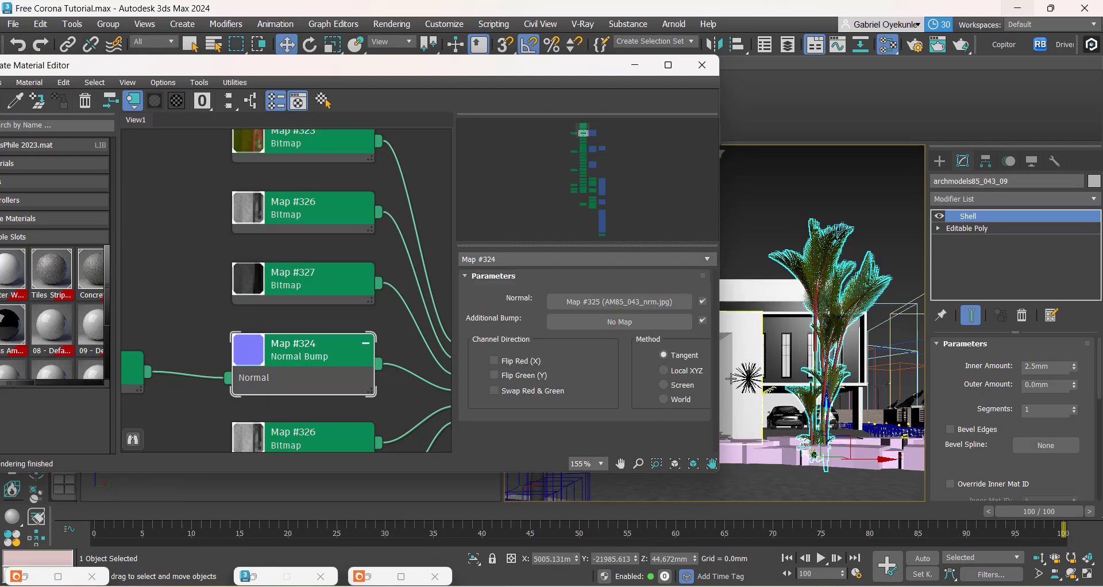
left_click_drag(718, 380, 741, 380)
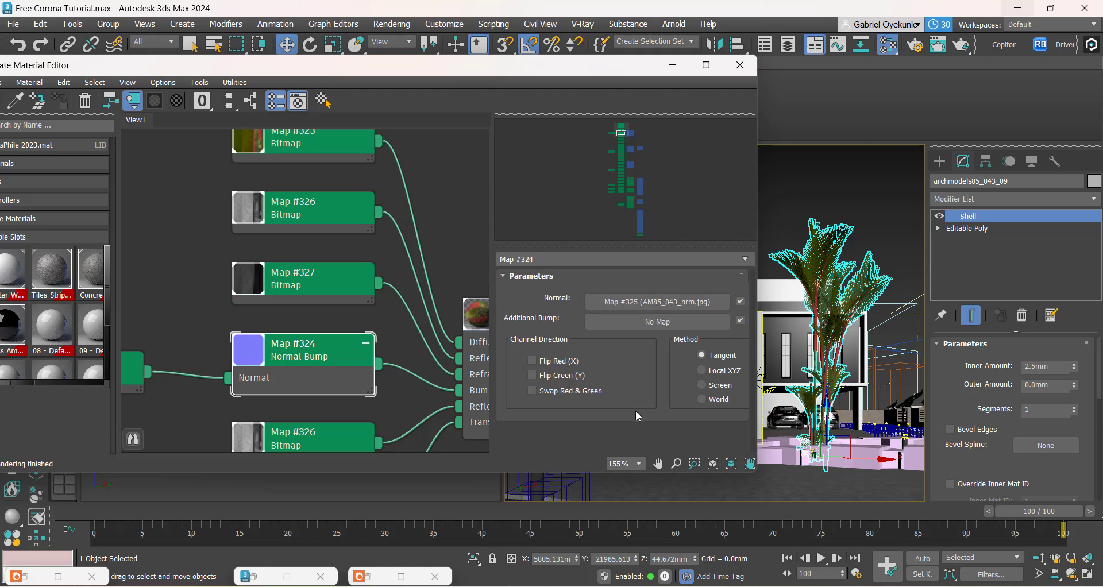
Step: Go through the coordinates and bitmap parameters of the AM85_043_nrm.jpg normal map in search of a gamma setting
left_click(619, 303)
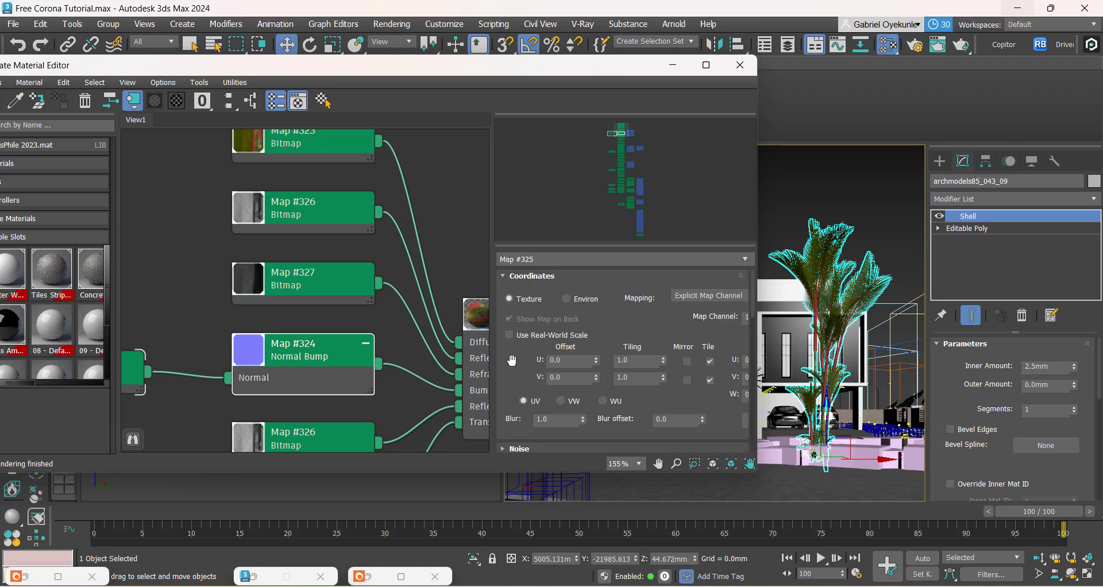
left_click_drag(491, 367, 559, 88)
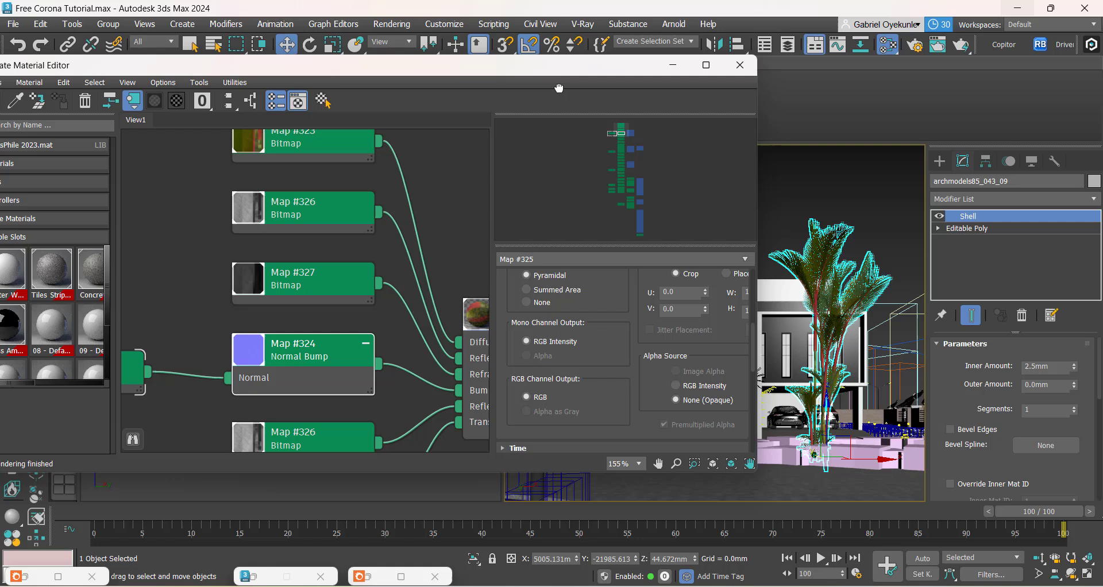
left_click(607, 396)
left_click_drag(619, 349, 602, 524)
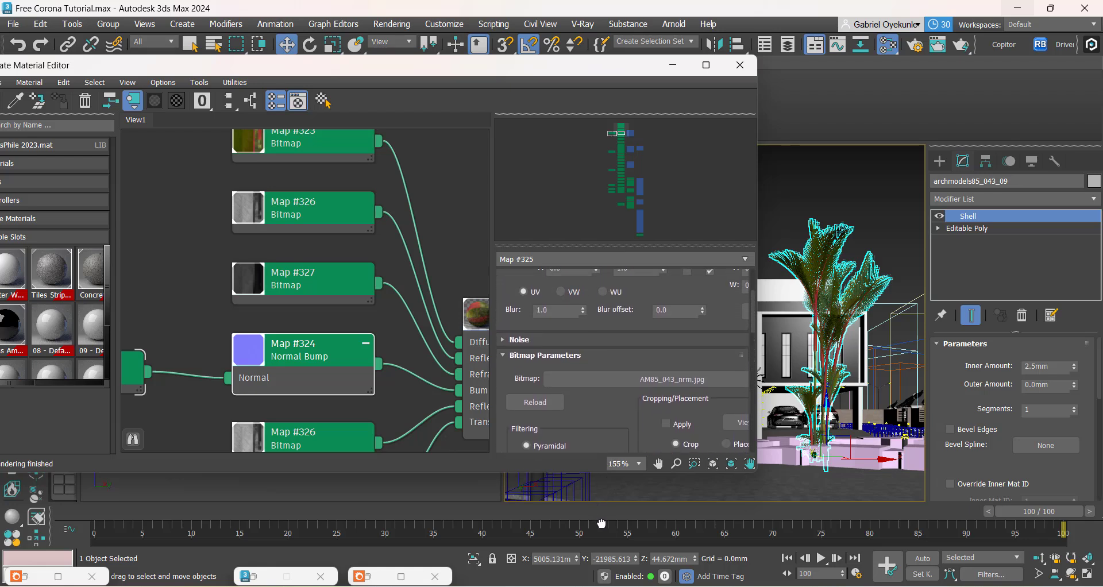
scroll(740, 314, "up", 3)
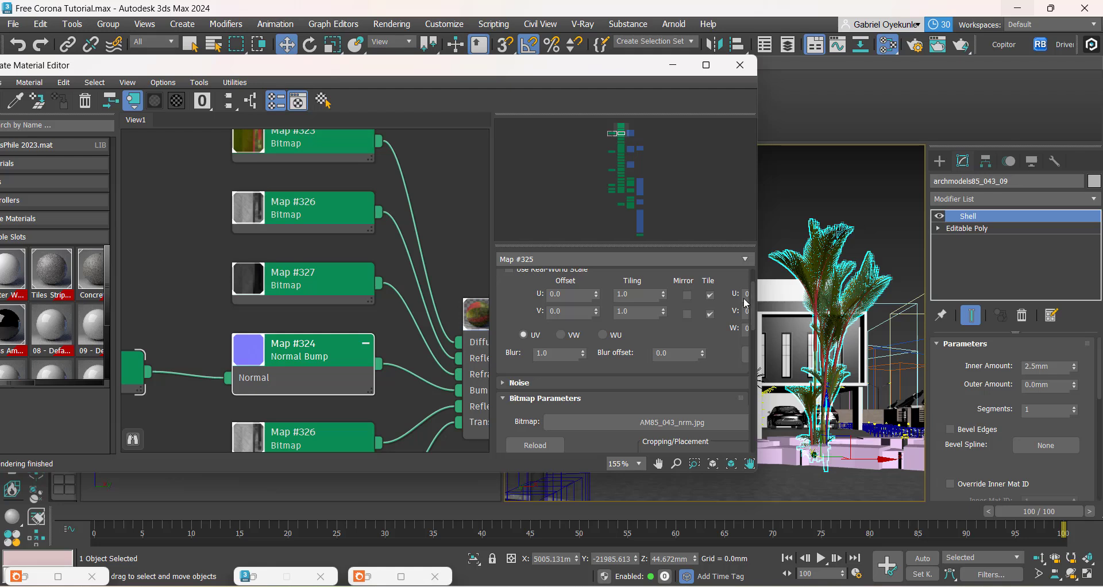
left_click_drag(696, 333, 698, 399)
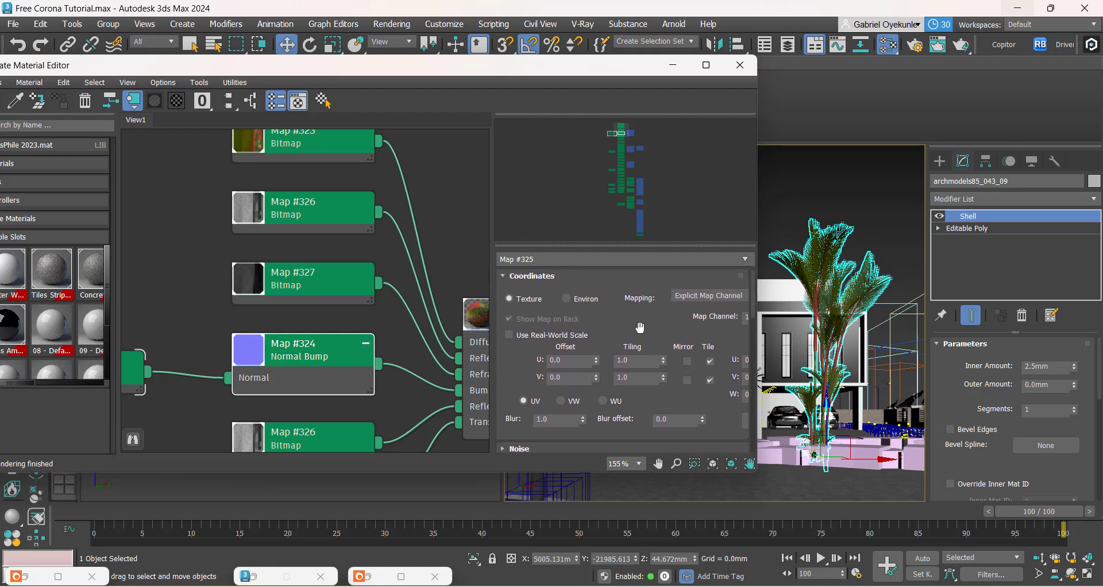
left_click_drag(642, 326, 642, 356)
scroll(261, 388, "down", 2)
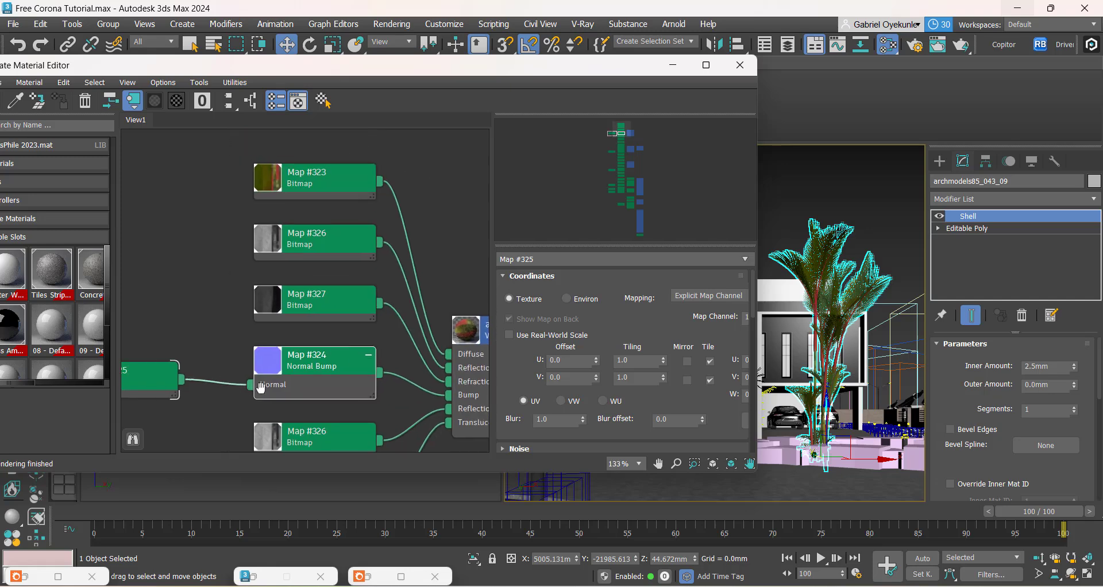
Step: Recheck the Normal Bump Map #324 settings, look over the neighbouring material nodes, and minimize the Slate Material Editor
middle_click_drag(261, 388, 399, 357)
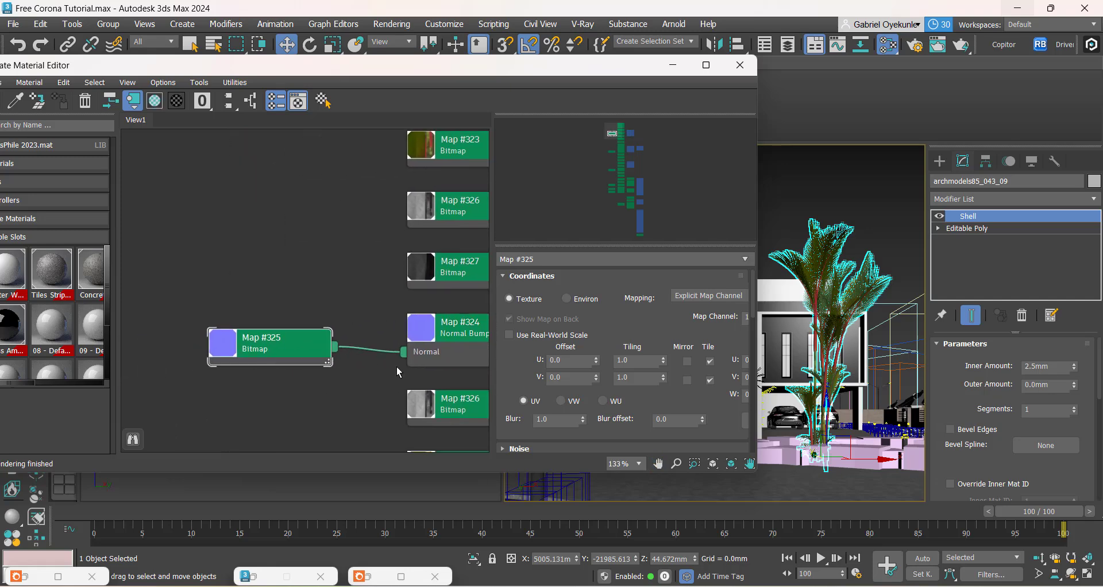
scroll(517, 363, "down", 1)
double_click(457, 333)
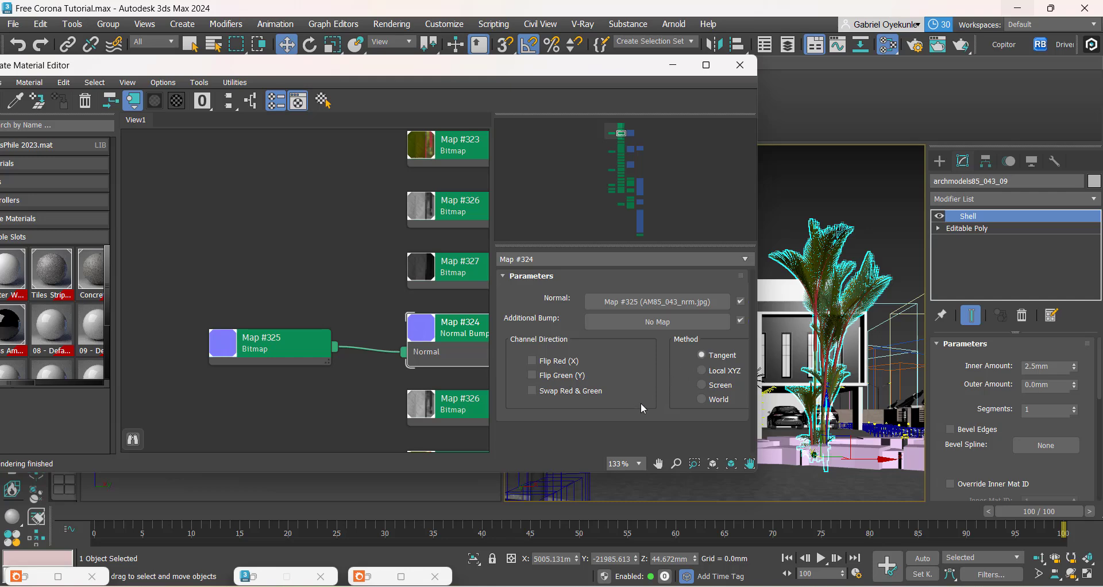
scroll(236, 297, "down", 5)
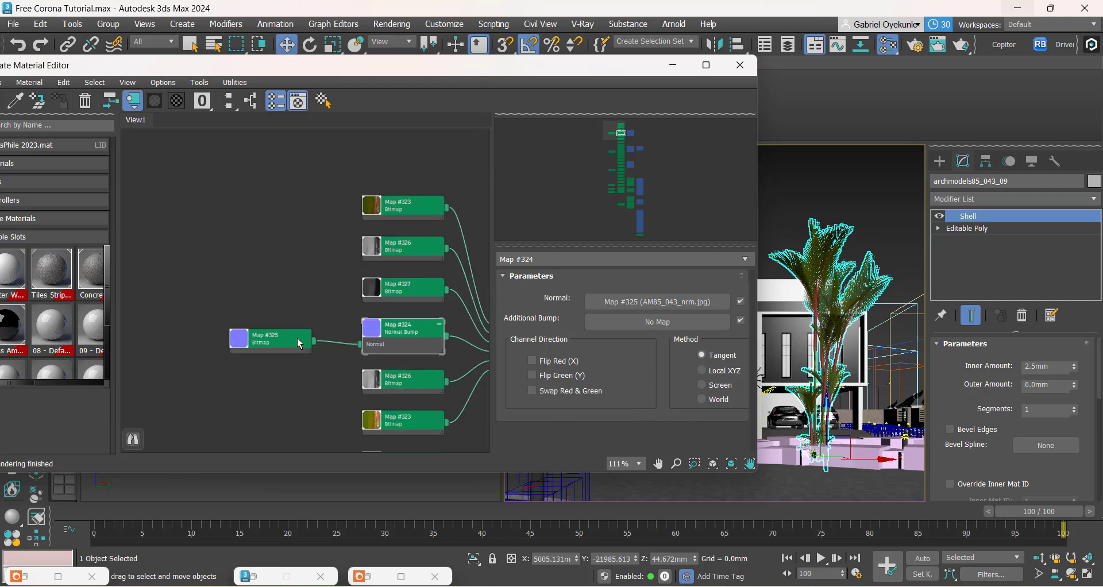
scroll(290, 306, "up", 4)
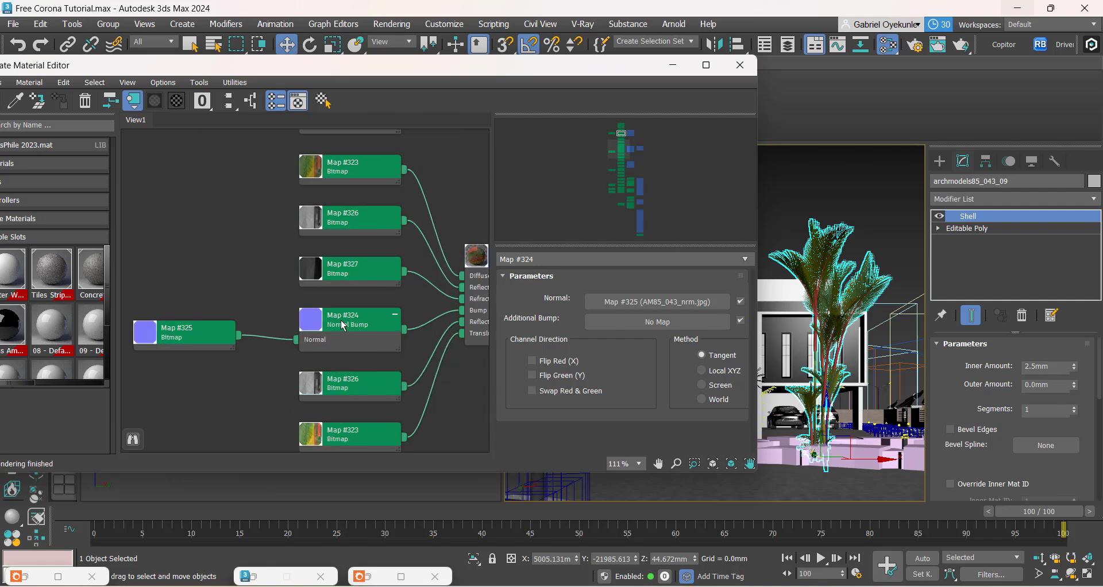
scroll(260, 367, "down", 2)
middle_click_drag(298, 382, 321, 244)
scroll(321, 246, "up", 2)
scroll(320, 339, "down", 1)
scroll(332, 343, "down", 5)
middle_click_drag(406, 442, 380, 301)
scroll(426, 177, "up", 3)
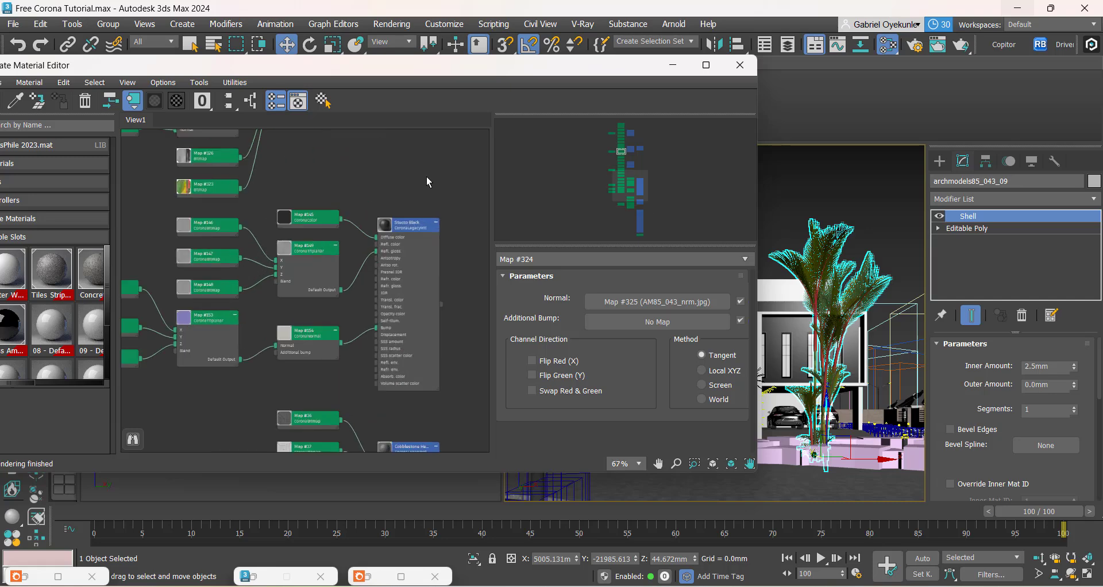
left_click(666, 65)
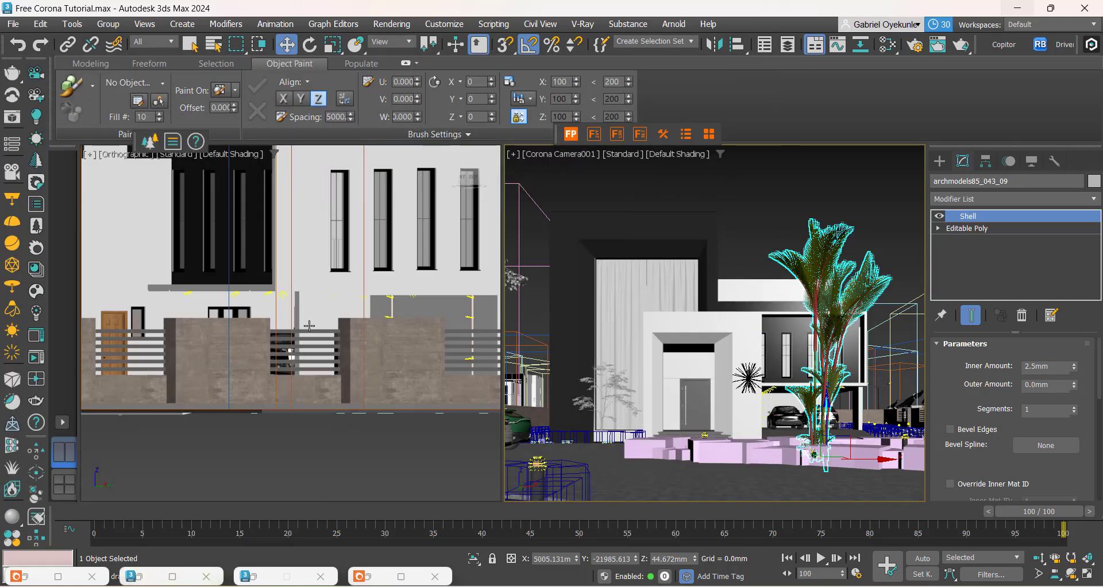
Step: Restore the Corona error messages and dismiss two of the Map #324 incorrect gamma warnings
left_click(57, 576)
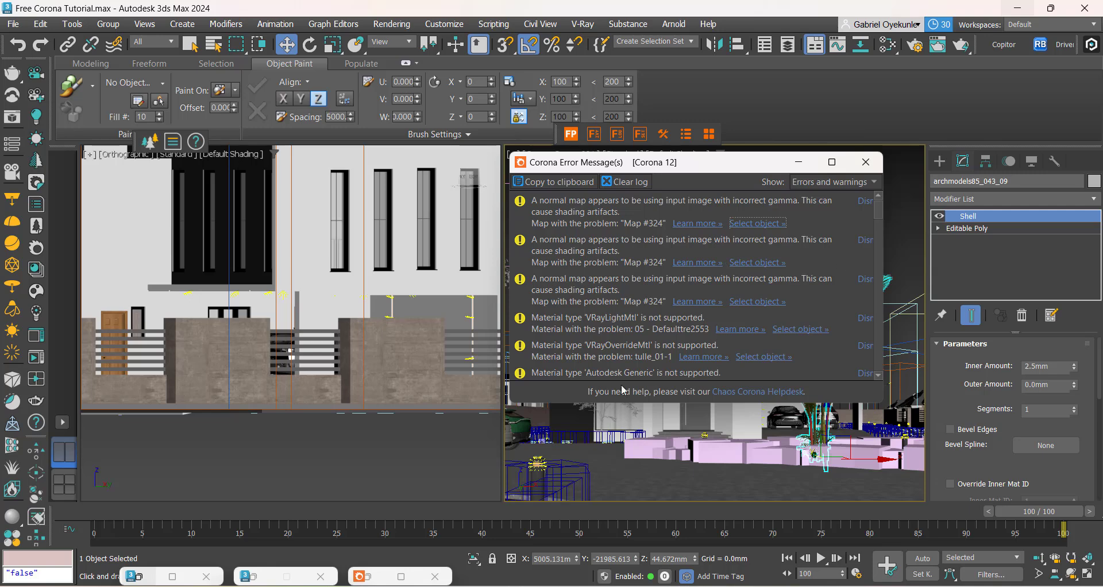
left_click(865, 202)
left_click(866, 204)
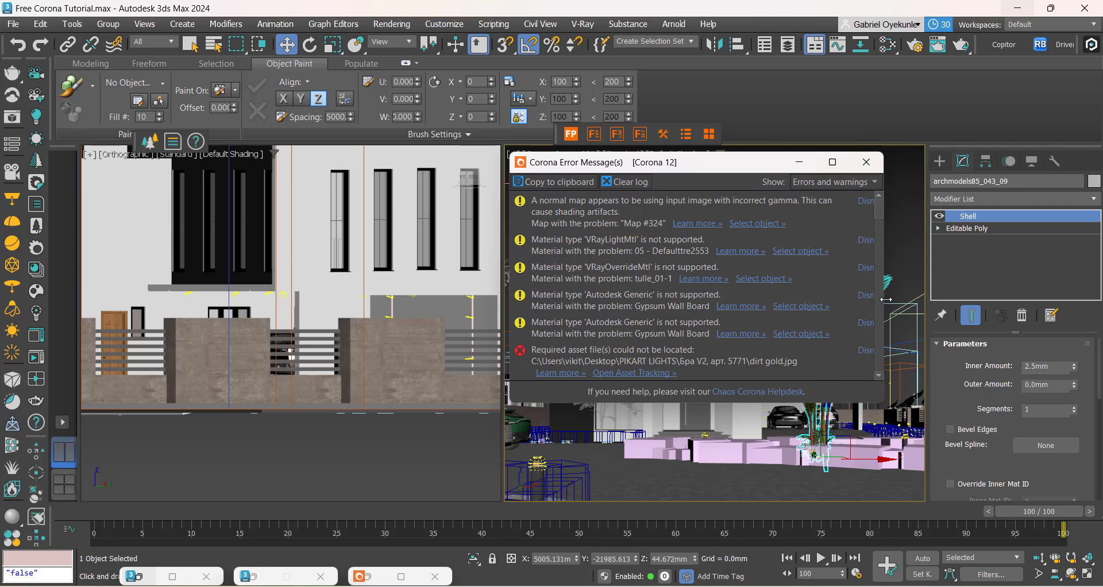
Step: Widen the error window and ignore similar messages for the normal map gamma, unsupported material type and missing asset entries
left_click_drag(886, 302, 991, 294)
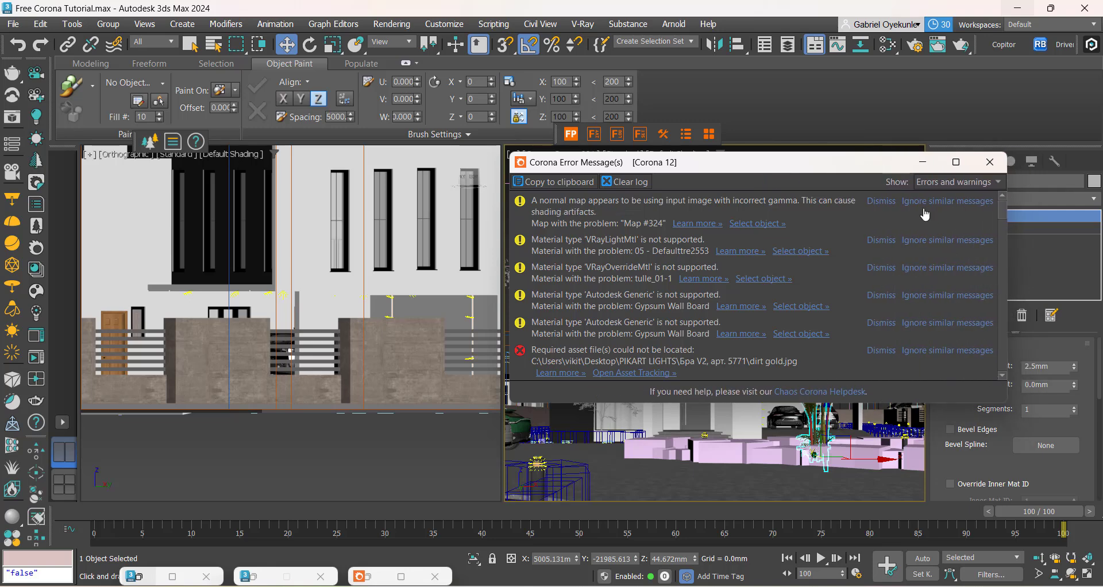
left_click(928, 202)
left_click(927, 202)
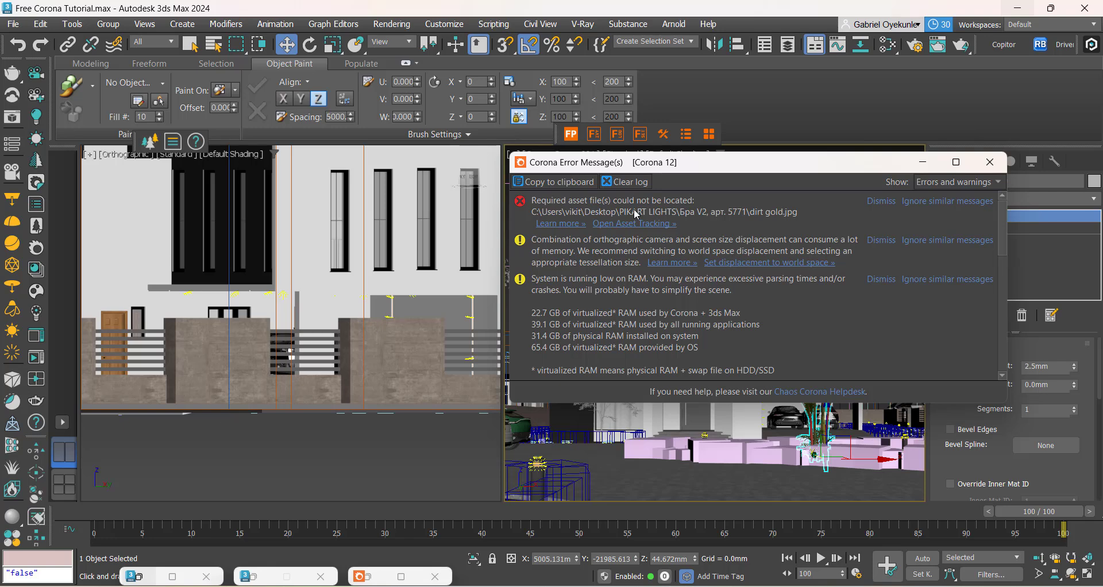
left_click(935, 202)
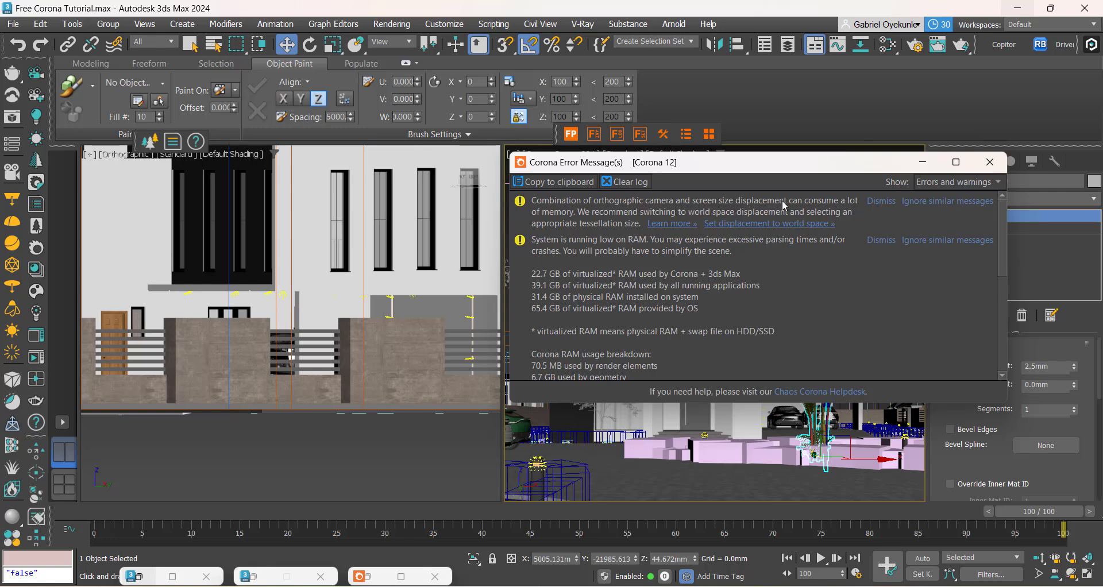
Step: Examine the low RAM warning's usage breakdown with its heaviest objects and textures, and minimize the error messages
left_click_drag(835, 171, 458, 182)
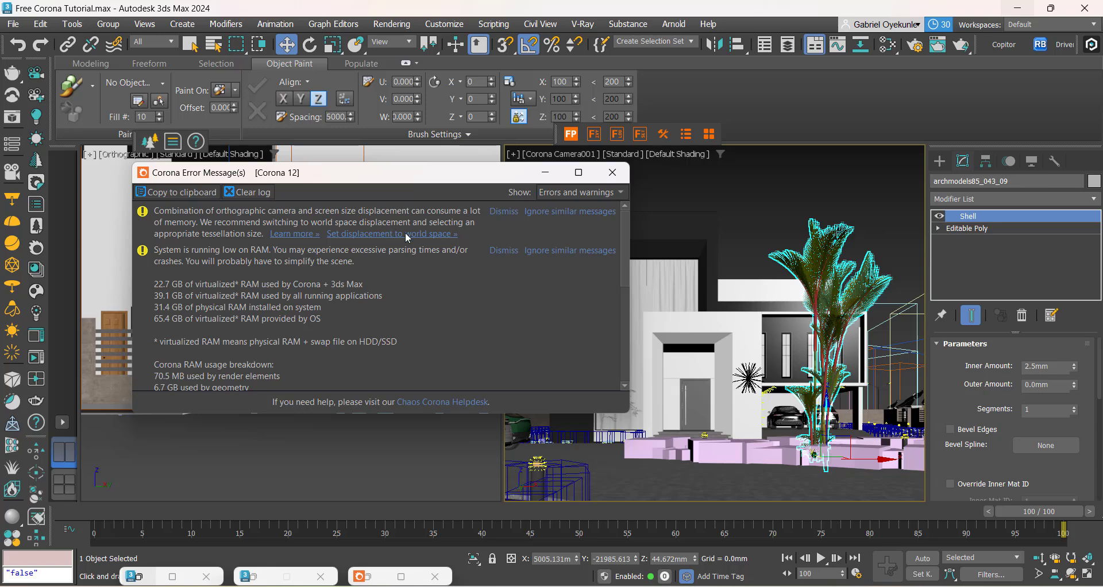
scroll(407, 239, "down", 5)
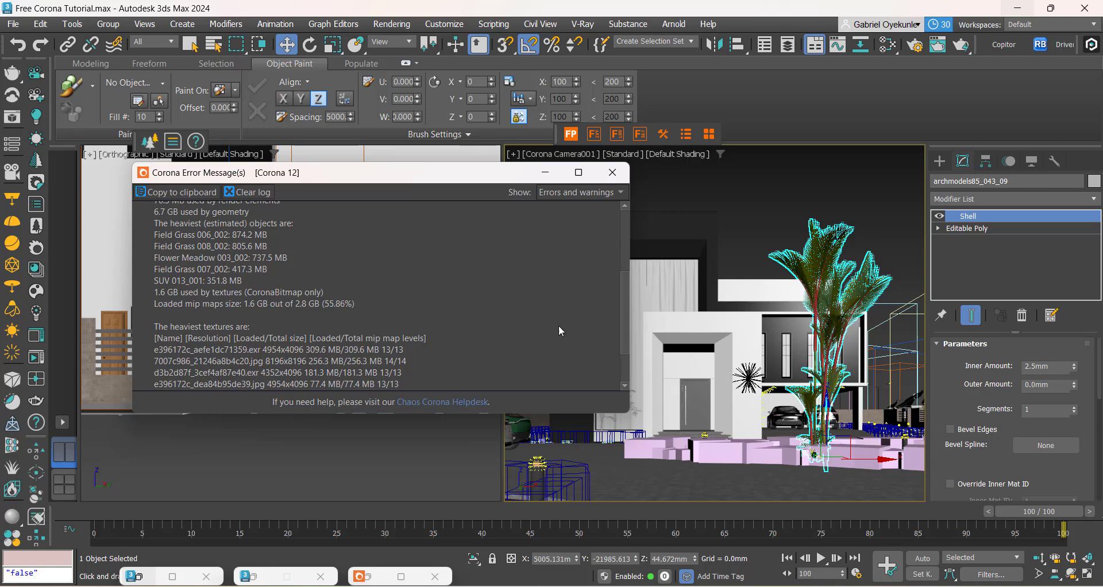
left_click_drag(620, 302, 624, 223)
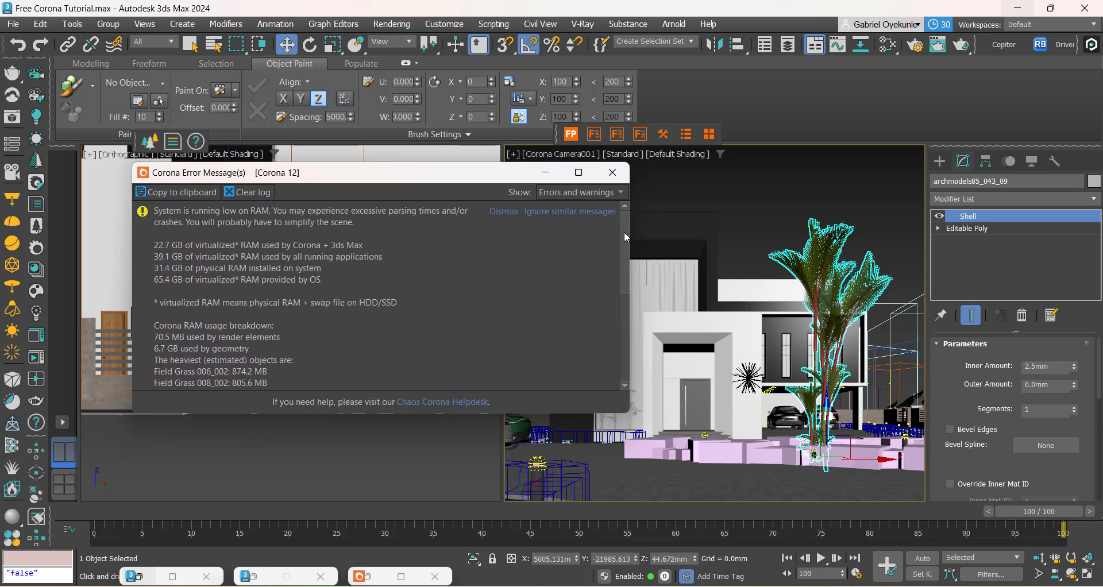
mouse_move(624, 232)
left_mouse_down()
mouse_move(619, 256)
mouse_move(620, 230)
left_mouse_up()
left_click_drag(622, 272, 619, 313)
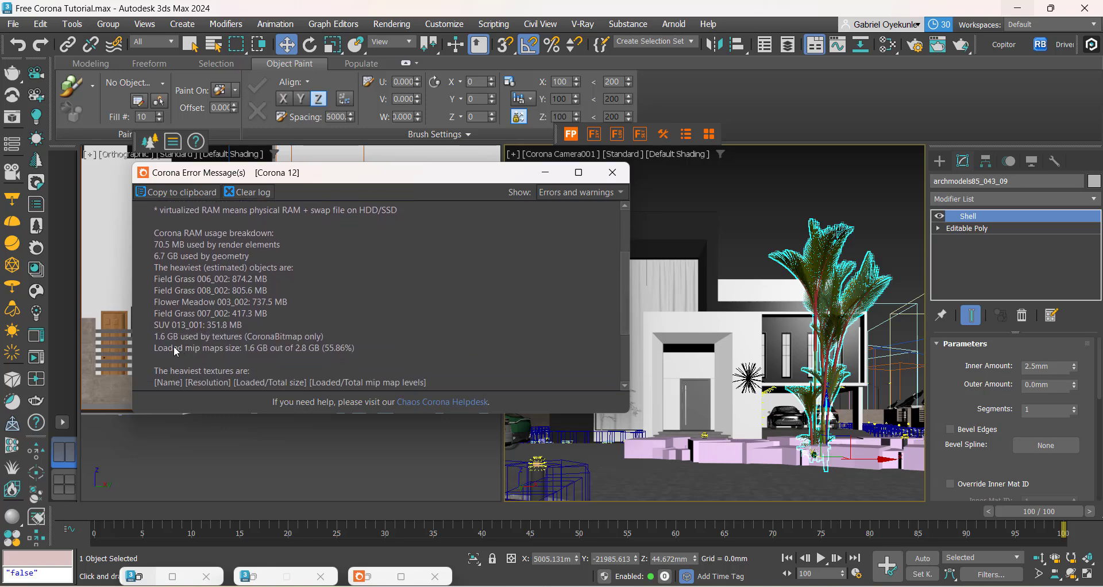
scroll(217, 366, "down", 1)
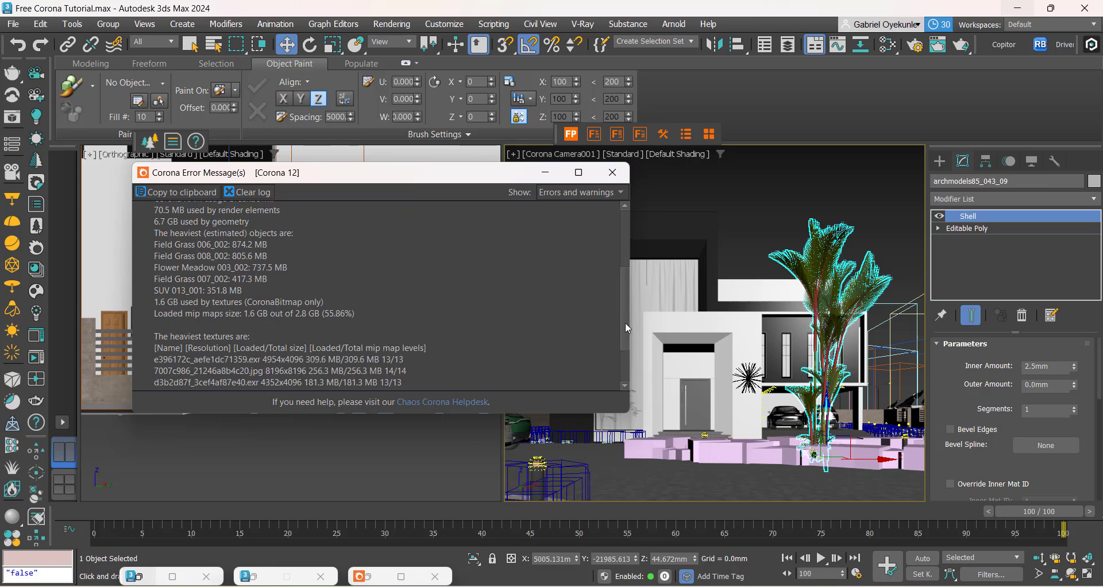
left_click_drag(626, 328, 587, 216)
left_click(545, 172)
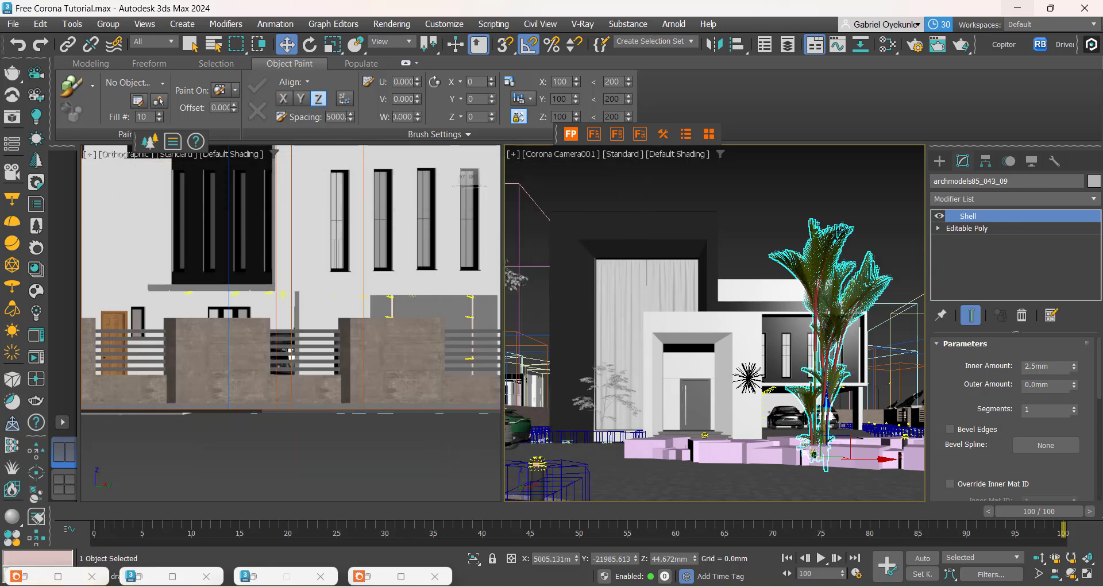
Step: Restore the Corona frame buffer, deselect the palm in the viewport, and reposition the frame buffer to show the whole render
left_click(401, 576)
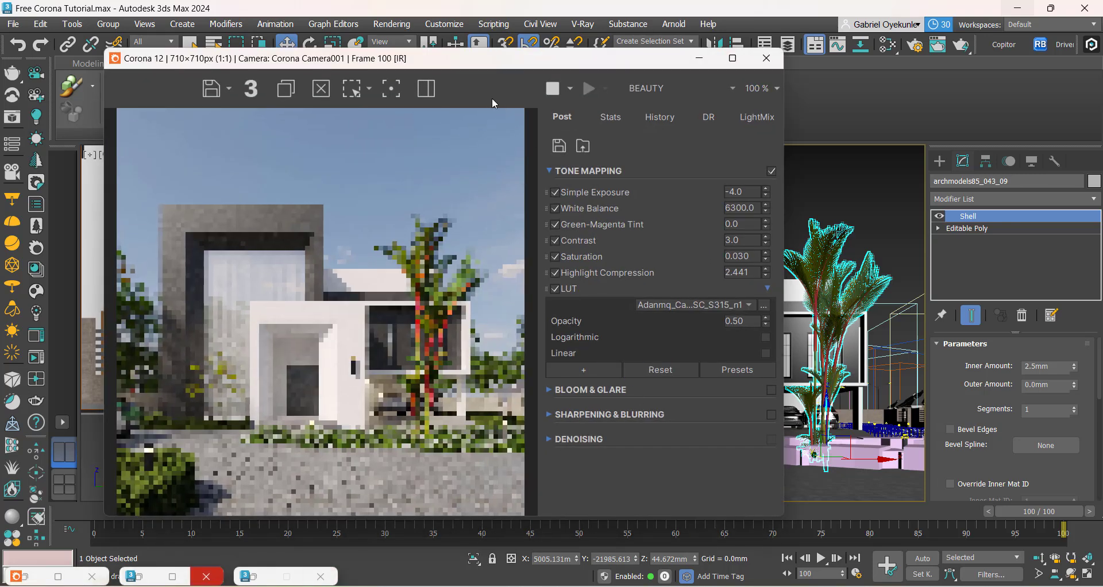
left_click_drag(492, 58, 442, 68)
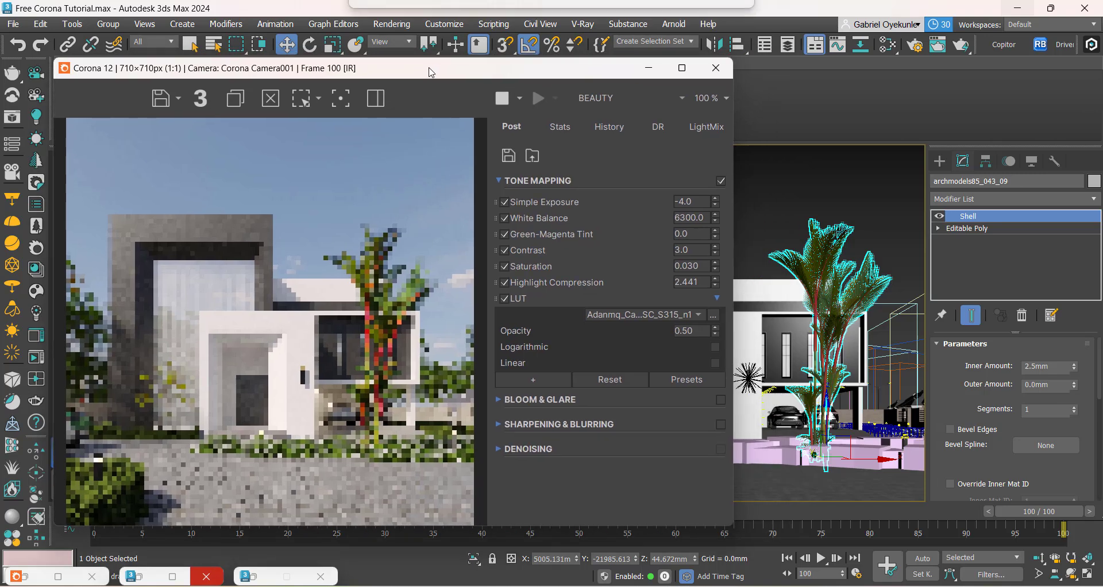
left_click(817, 199)
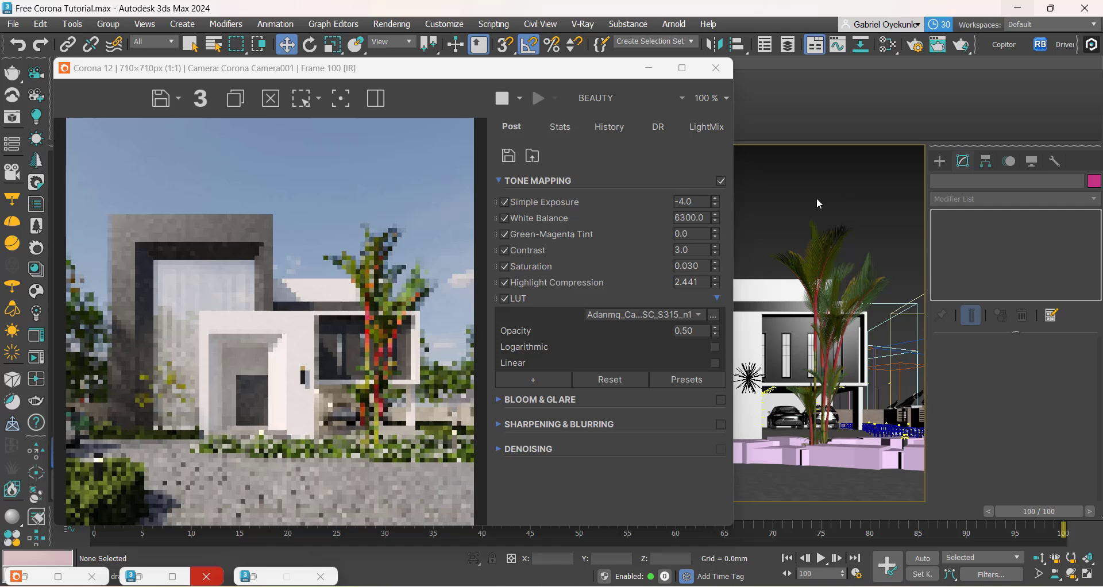
left_click_drag(458, 76, 659, 88)
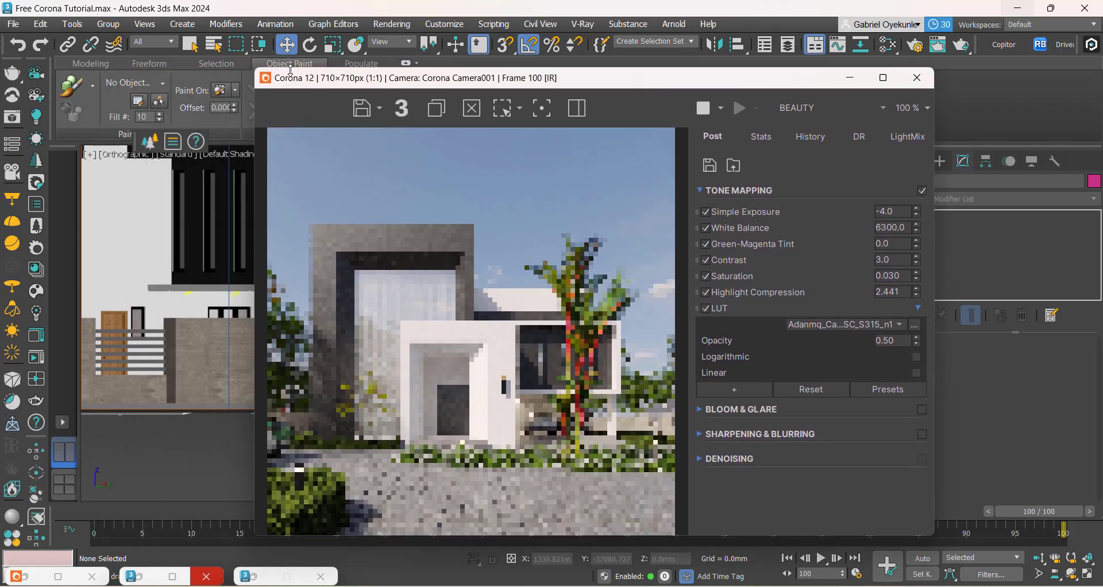
left_click_drag(291, 69, 292, 7)
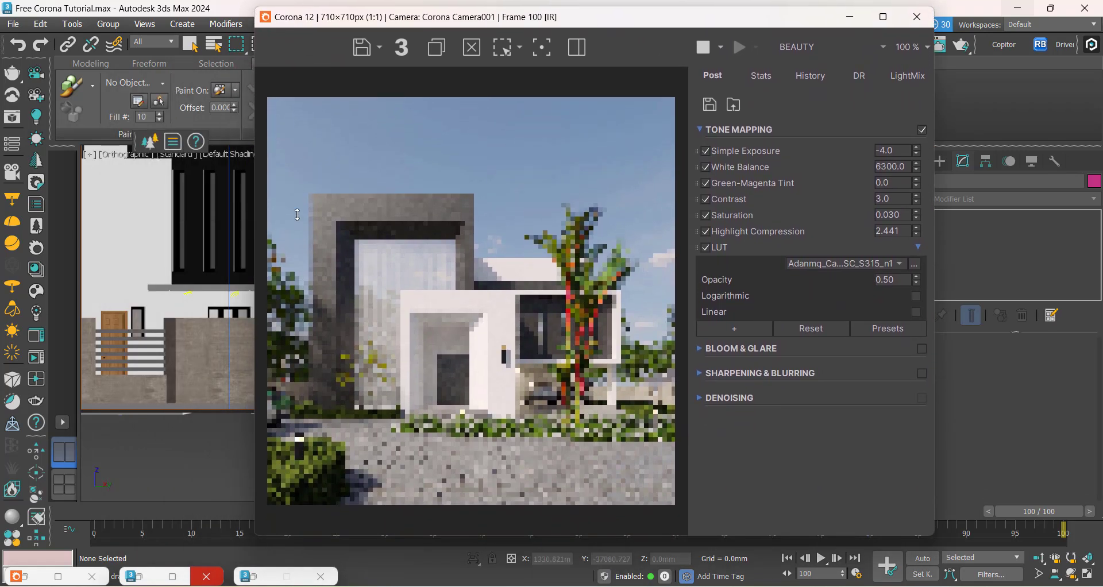